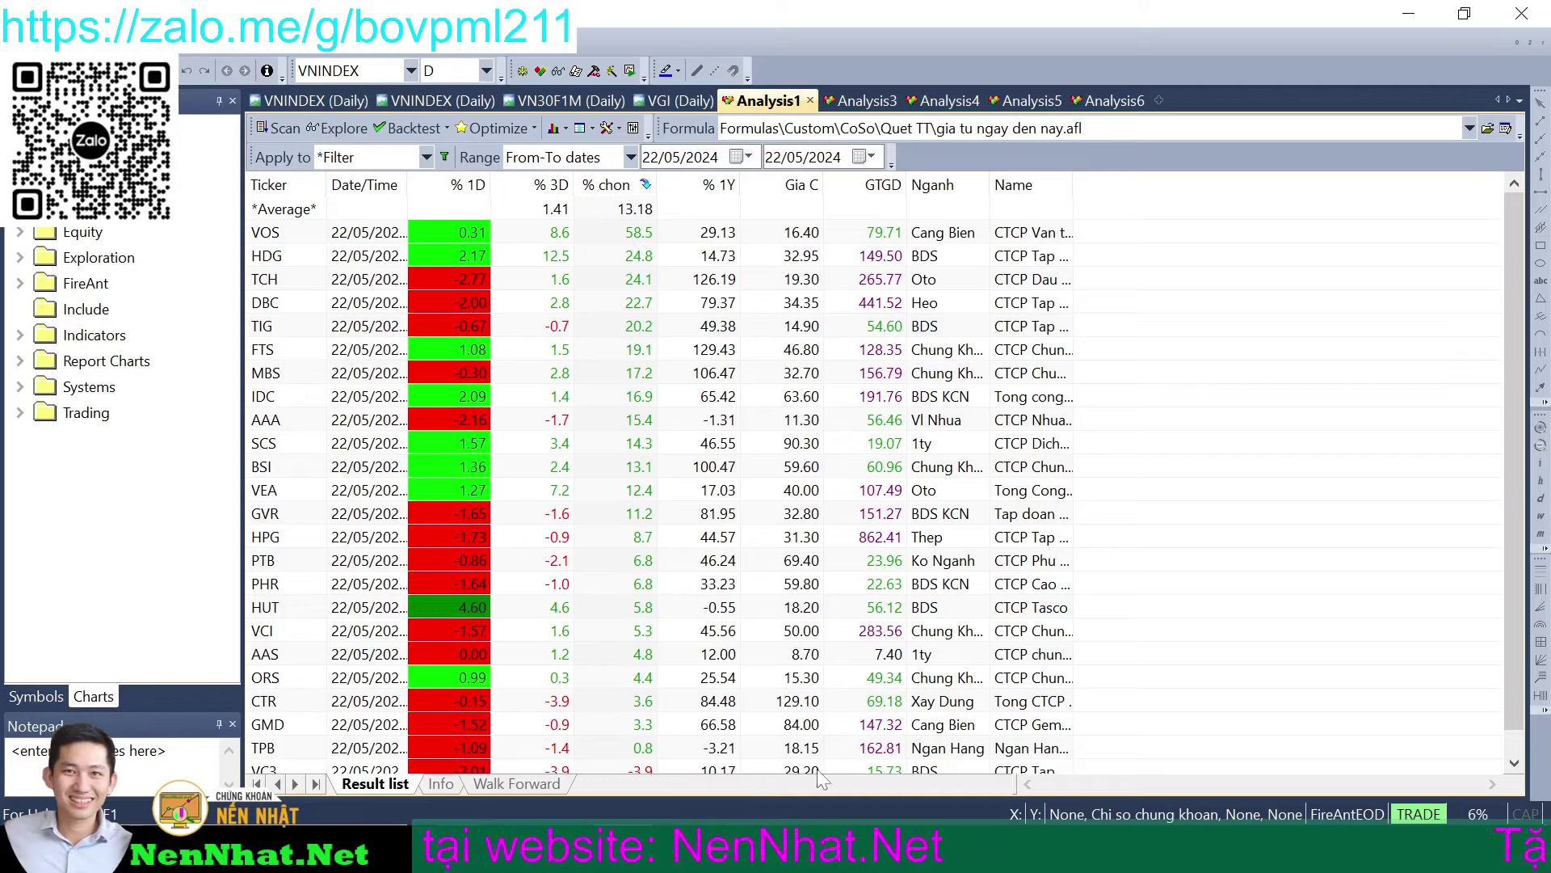
- In the Excel sheet, enter the label "Tín hiệu VSA vàng" in A10 and the value 13.8 in B10
key("alt+Tab")
left_click(202, 523)
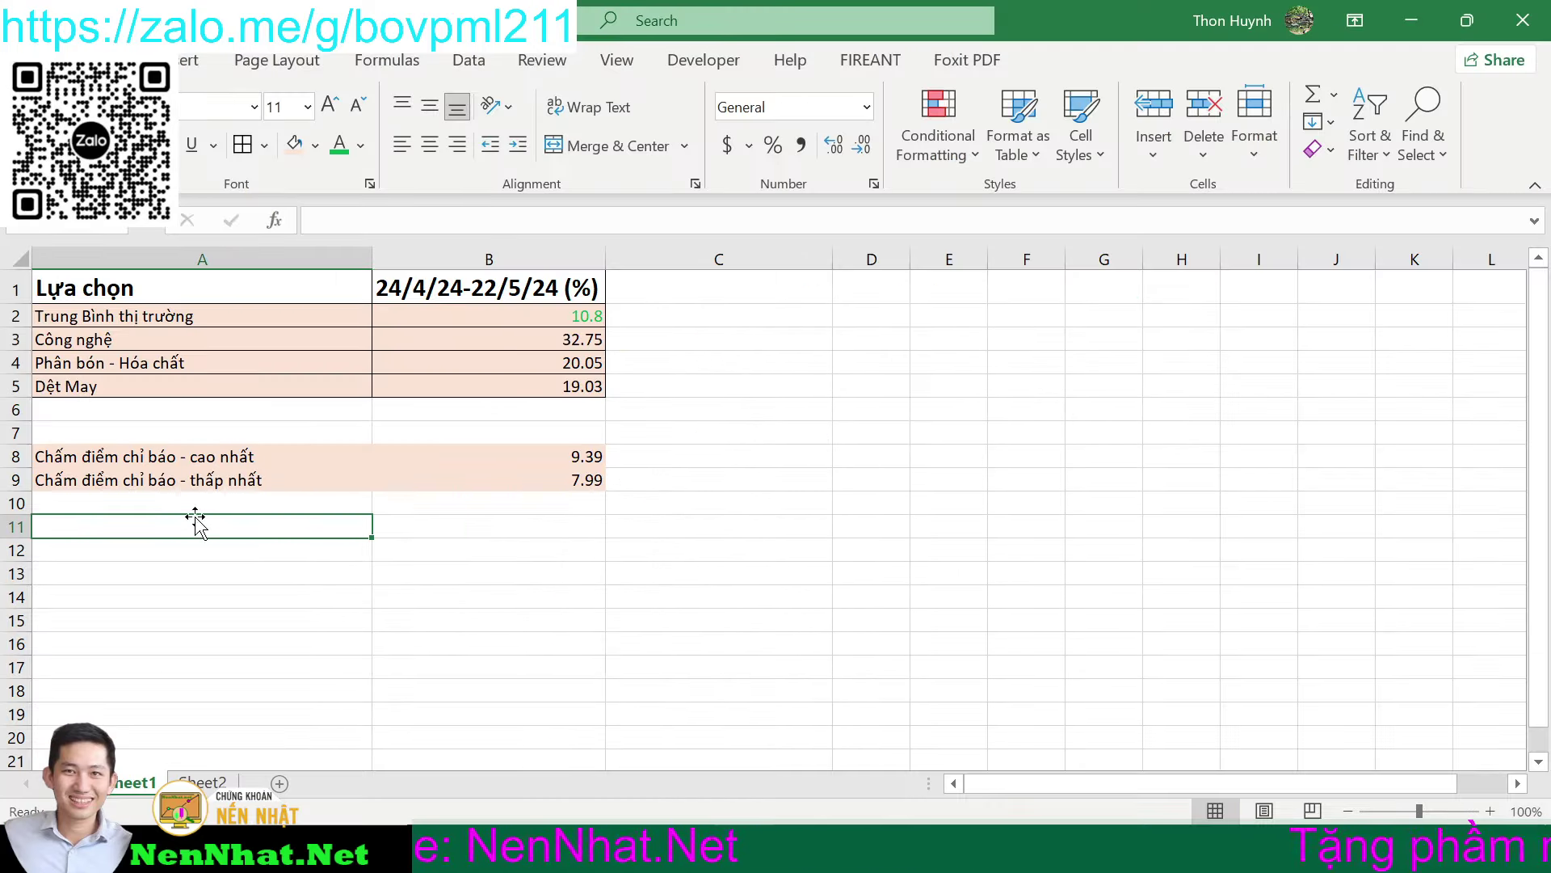
left_click(181, 503)
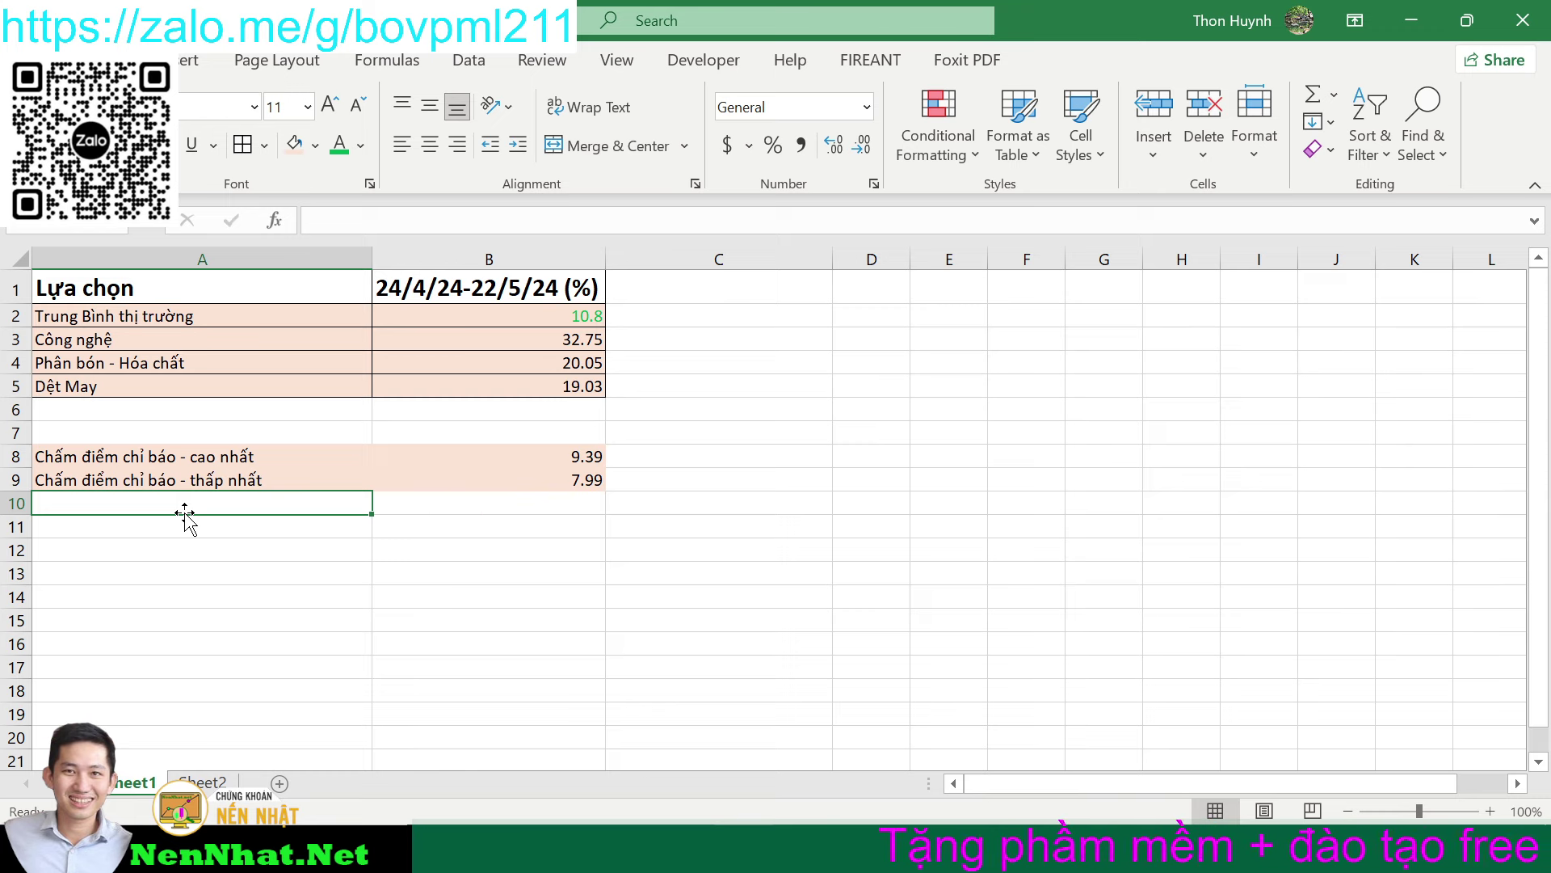
type("Tín hiệu VSA vab")
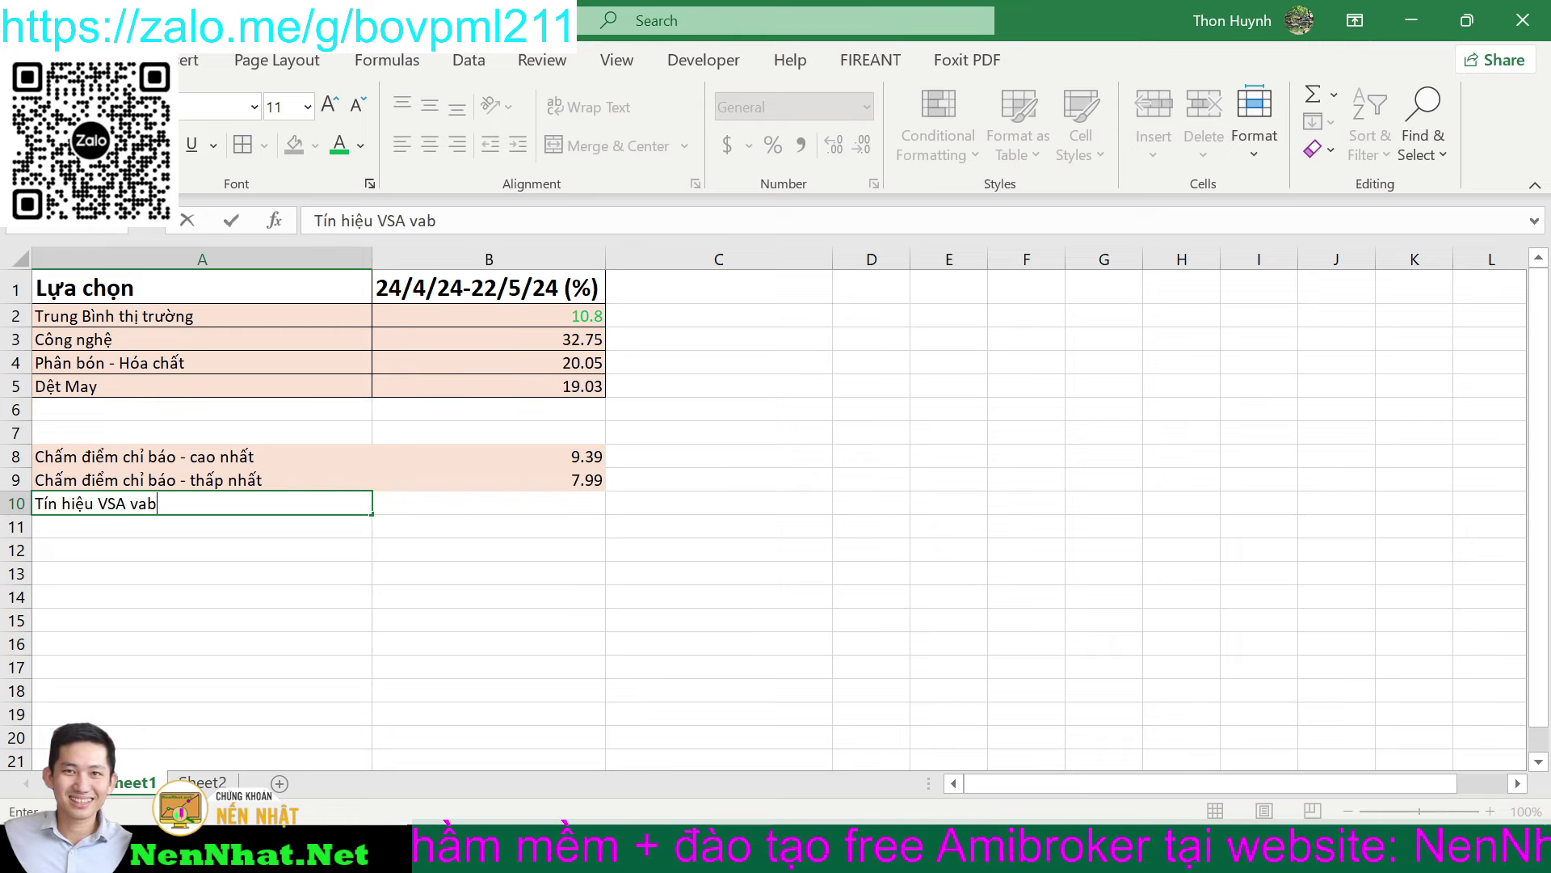
key("BackSpace")
key("BackSpace")
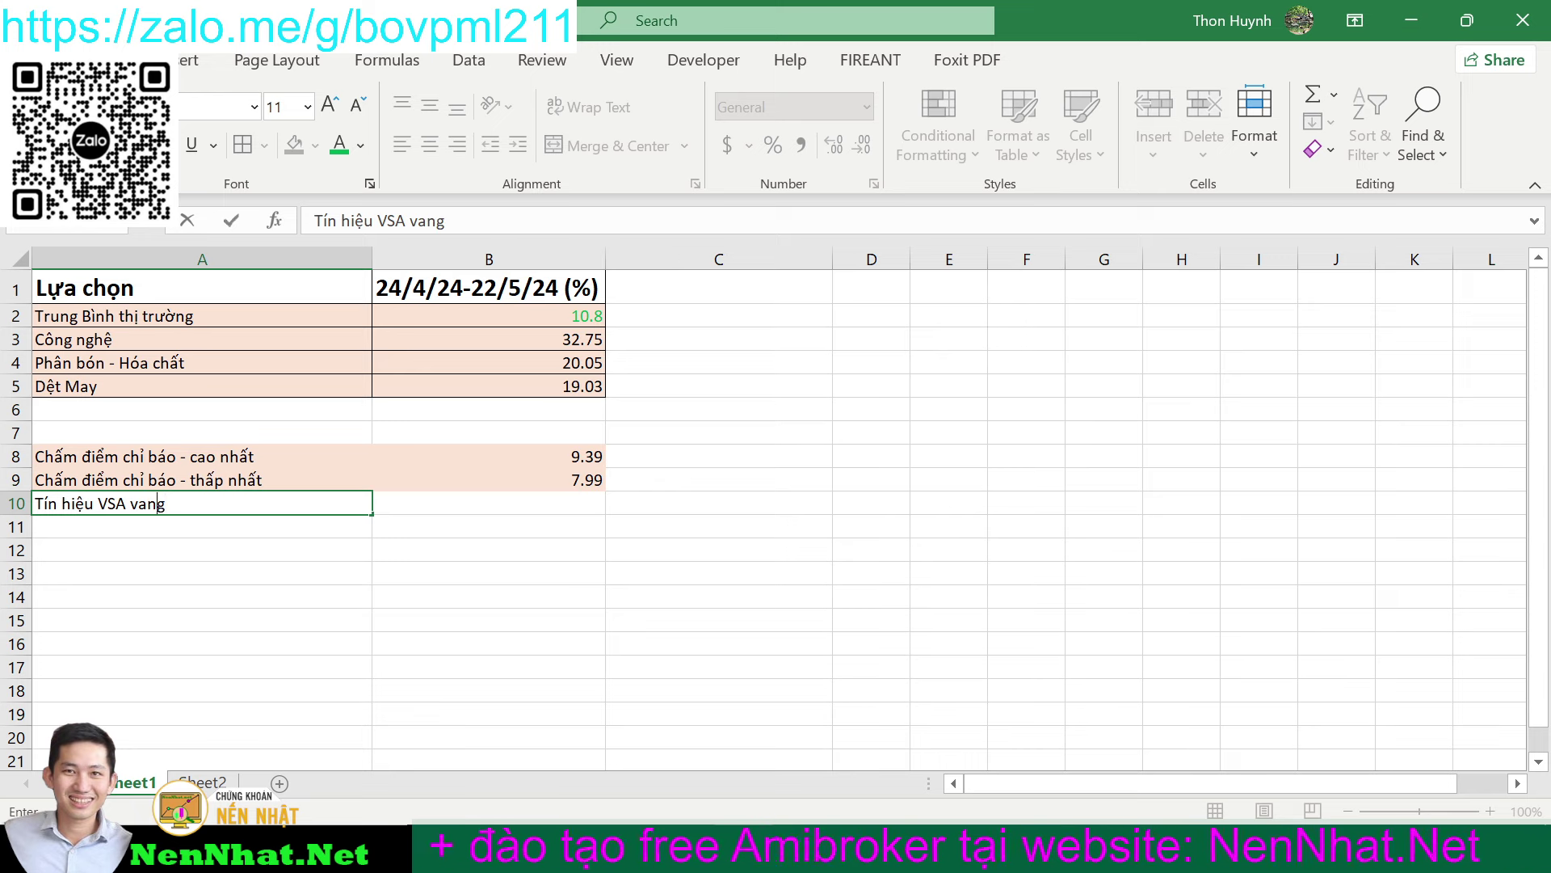
left_click(517, 501)
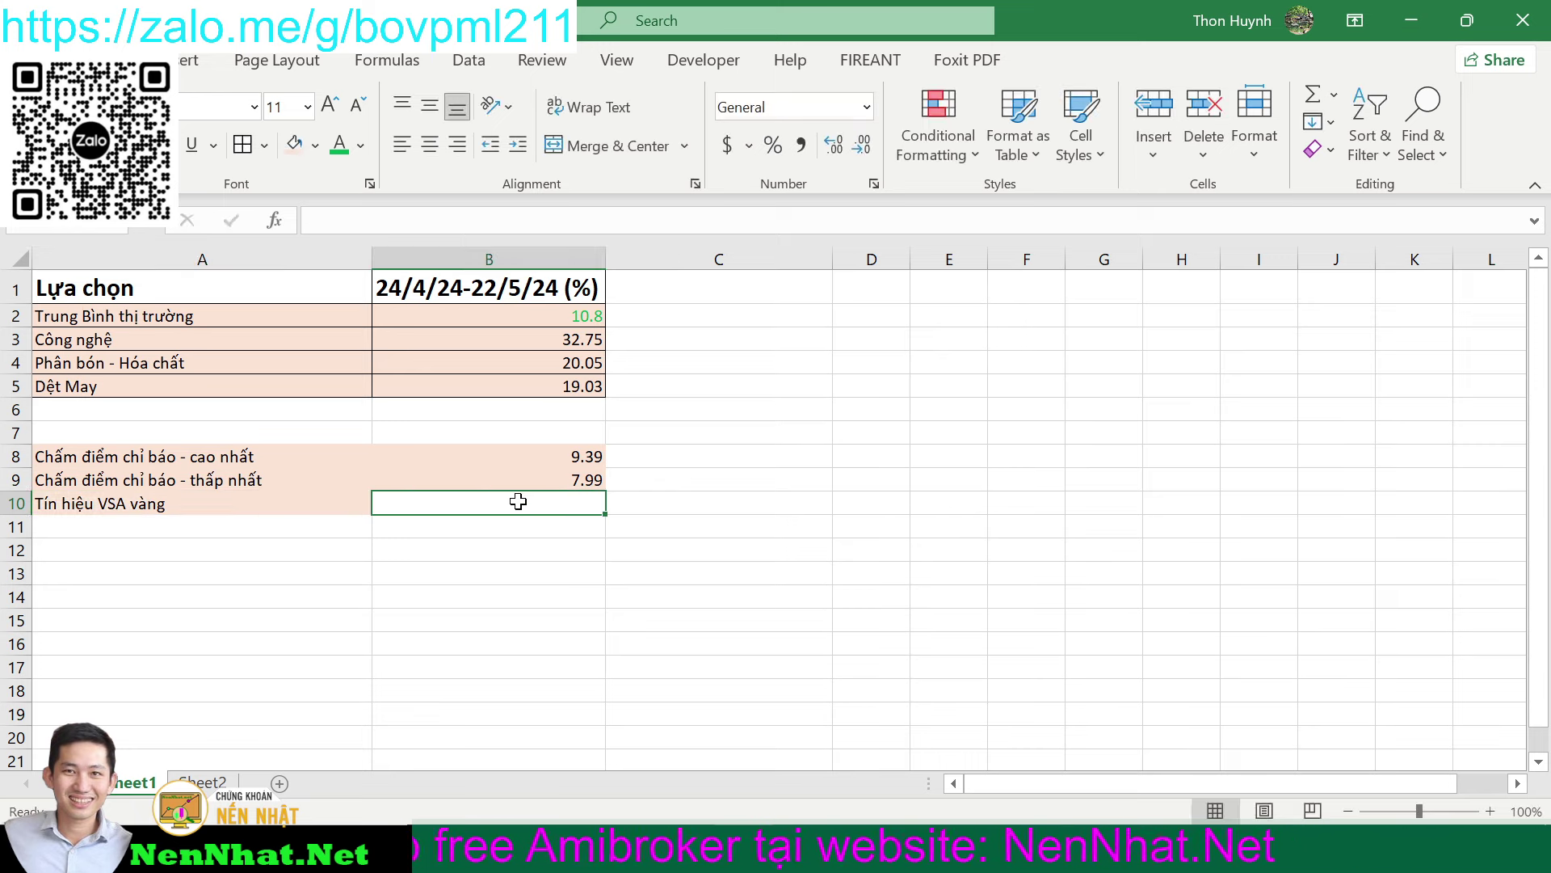
type("13.8")
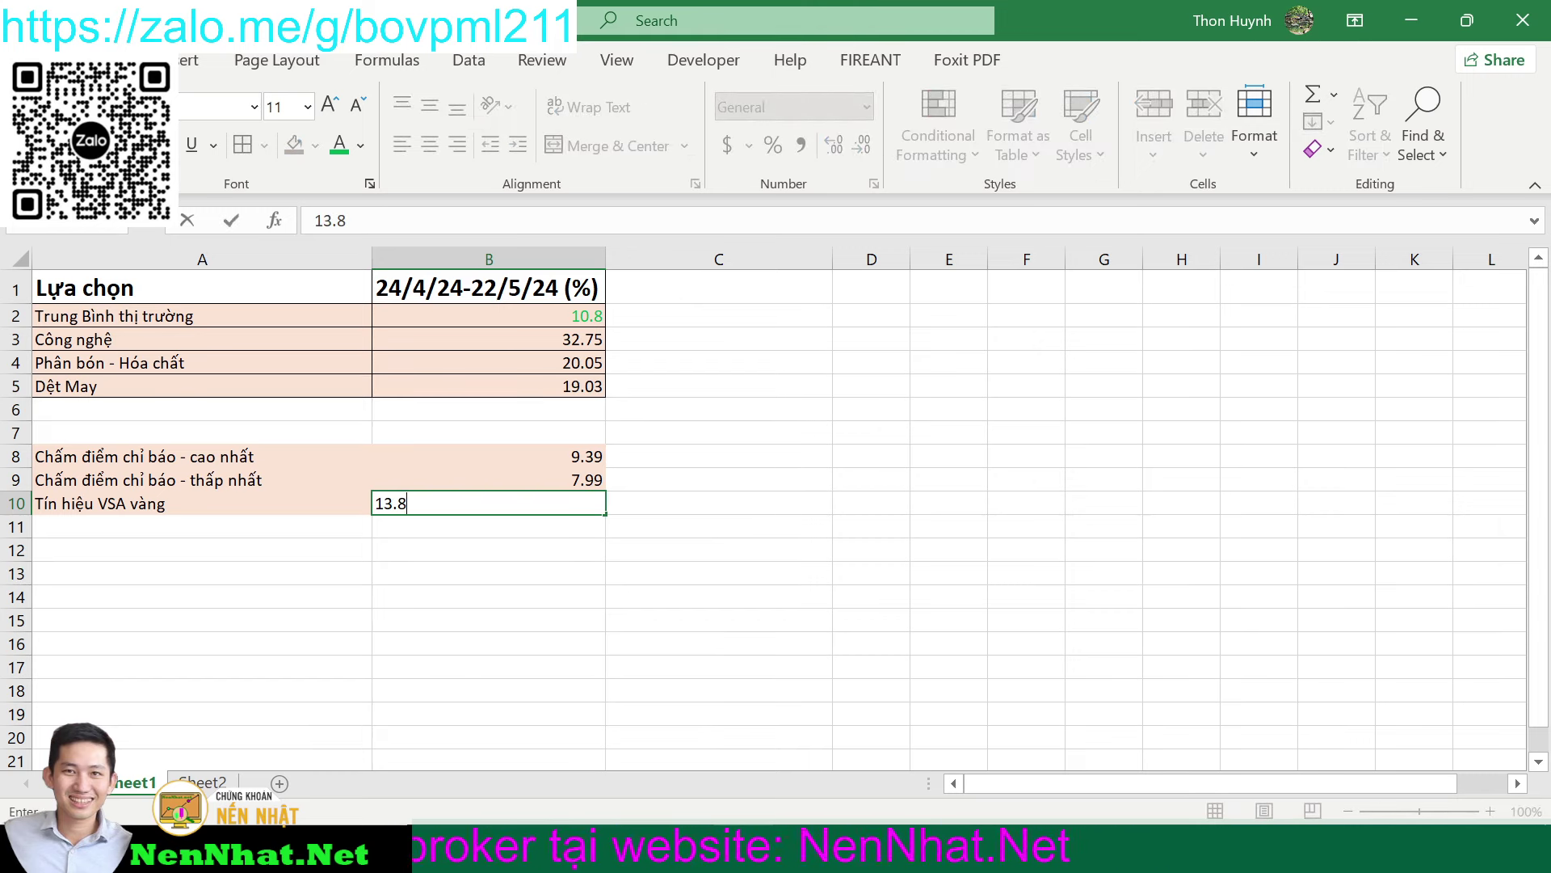
key("Return")
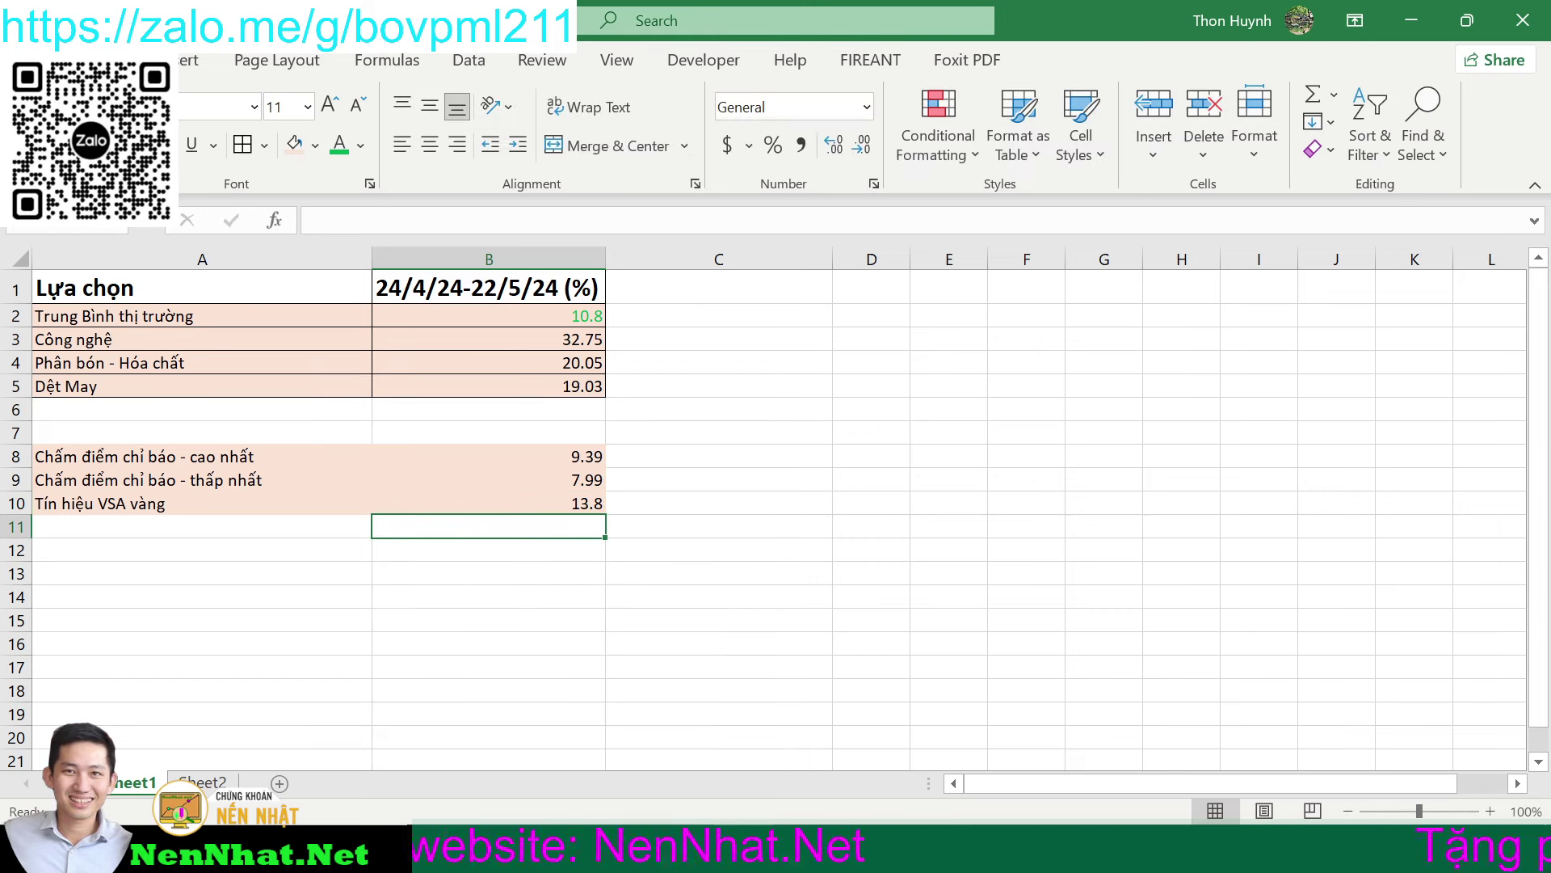
- Switch to AmiBroker and bring up the Analysis5 results of the ID L443.afl signal scan
key("alt+Tab")
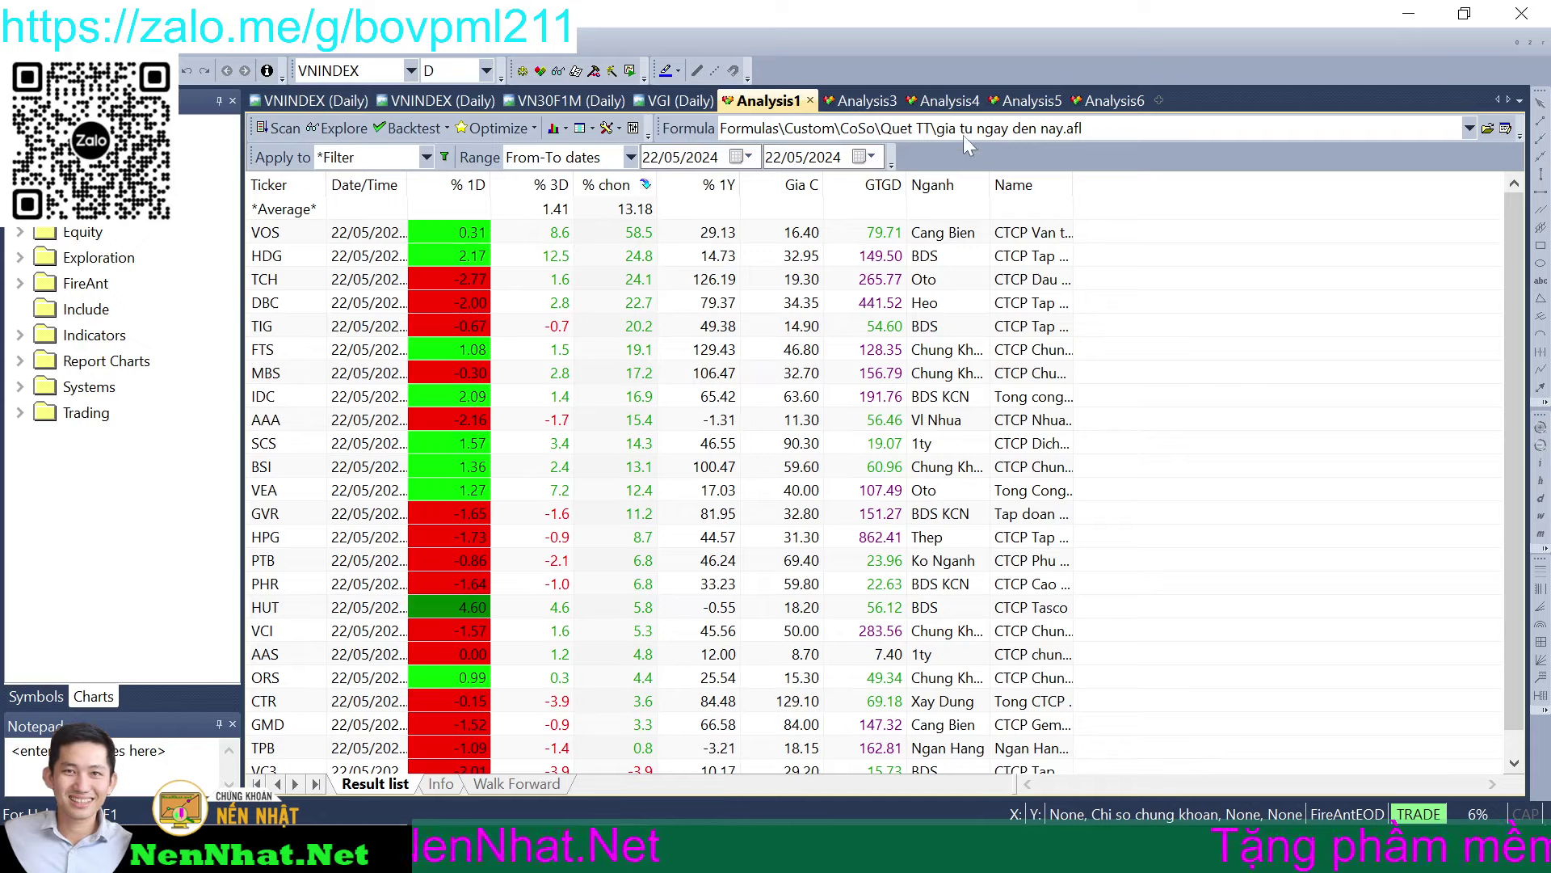
left_click(878, 100)
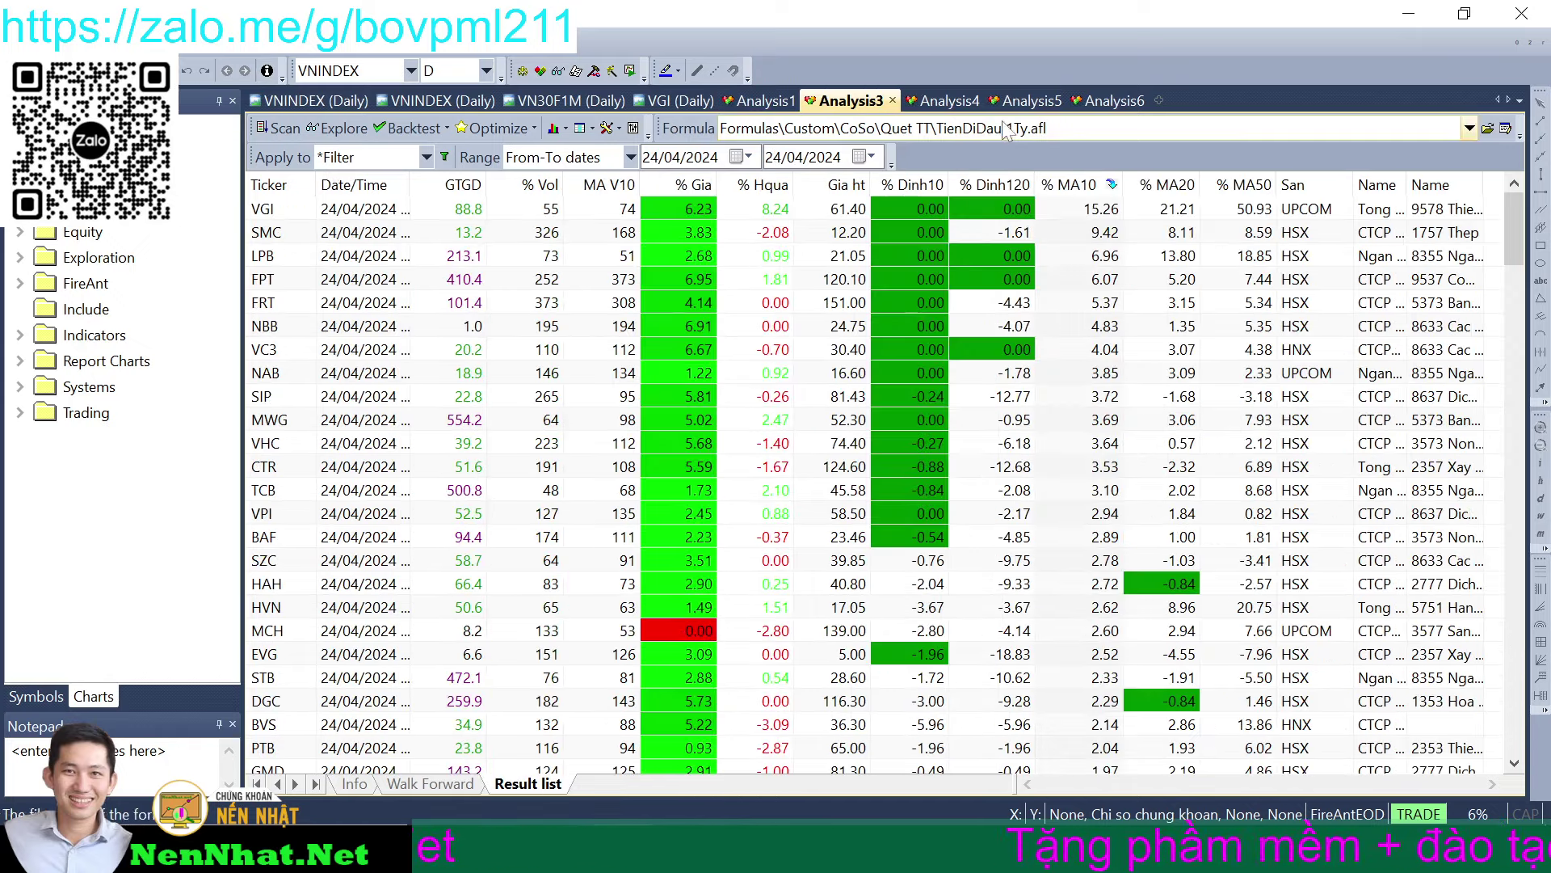
left_click(947, 100)
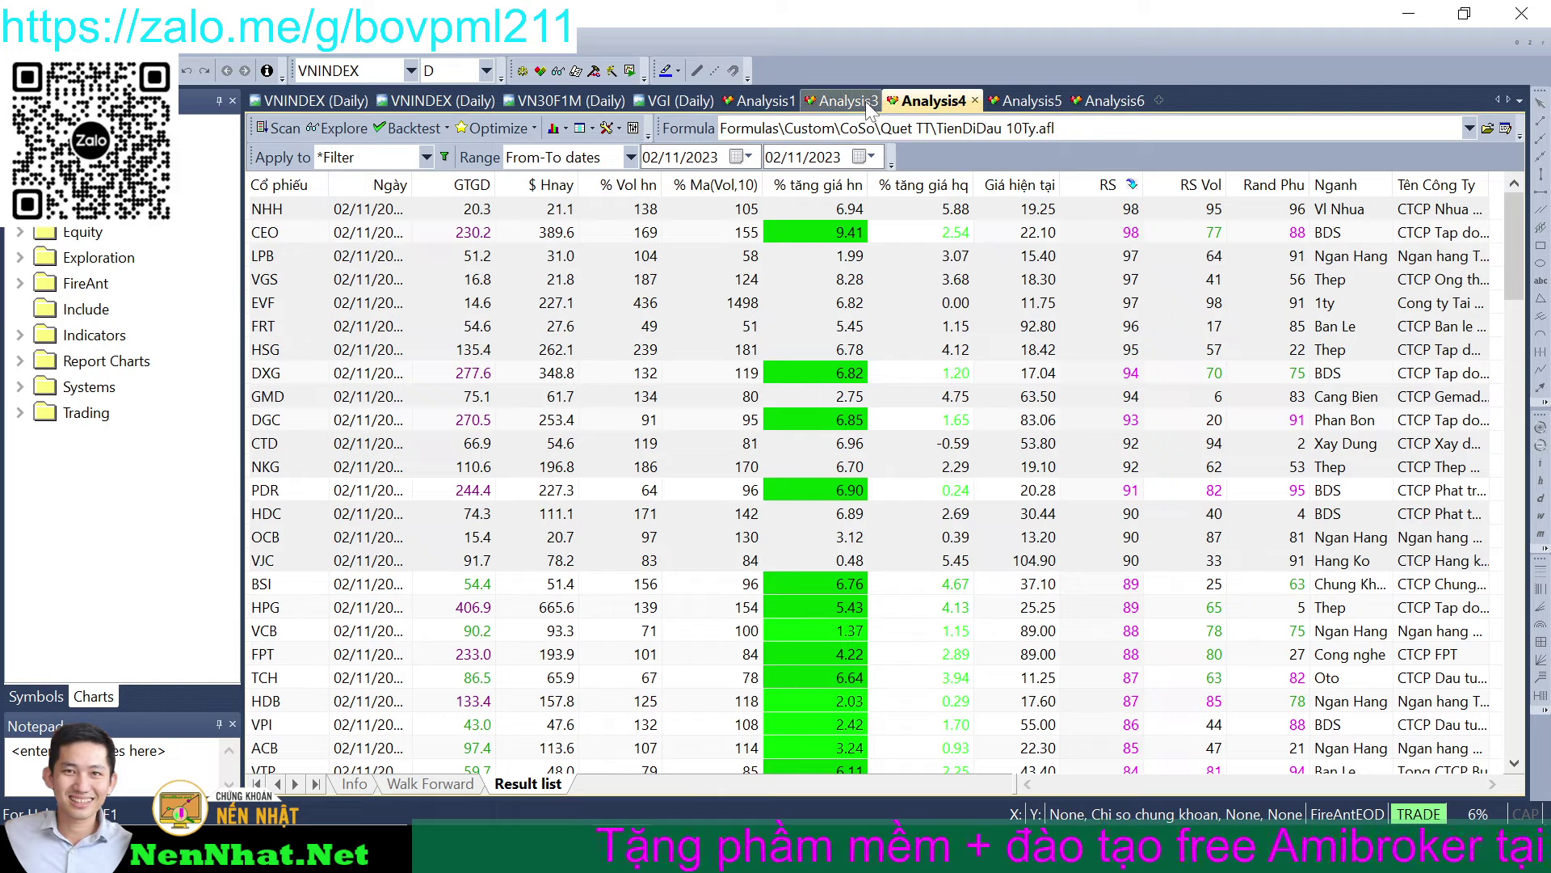
left_click(1030, 104)
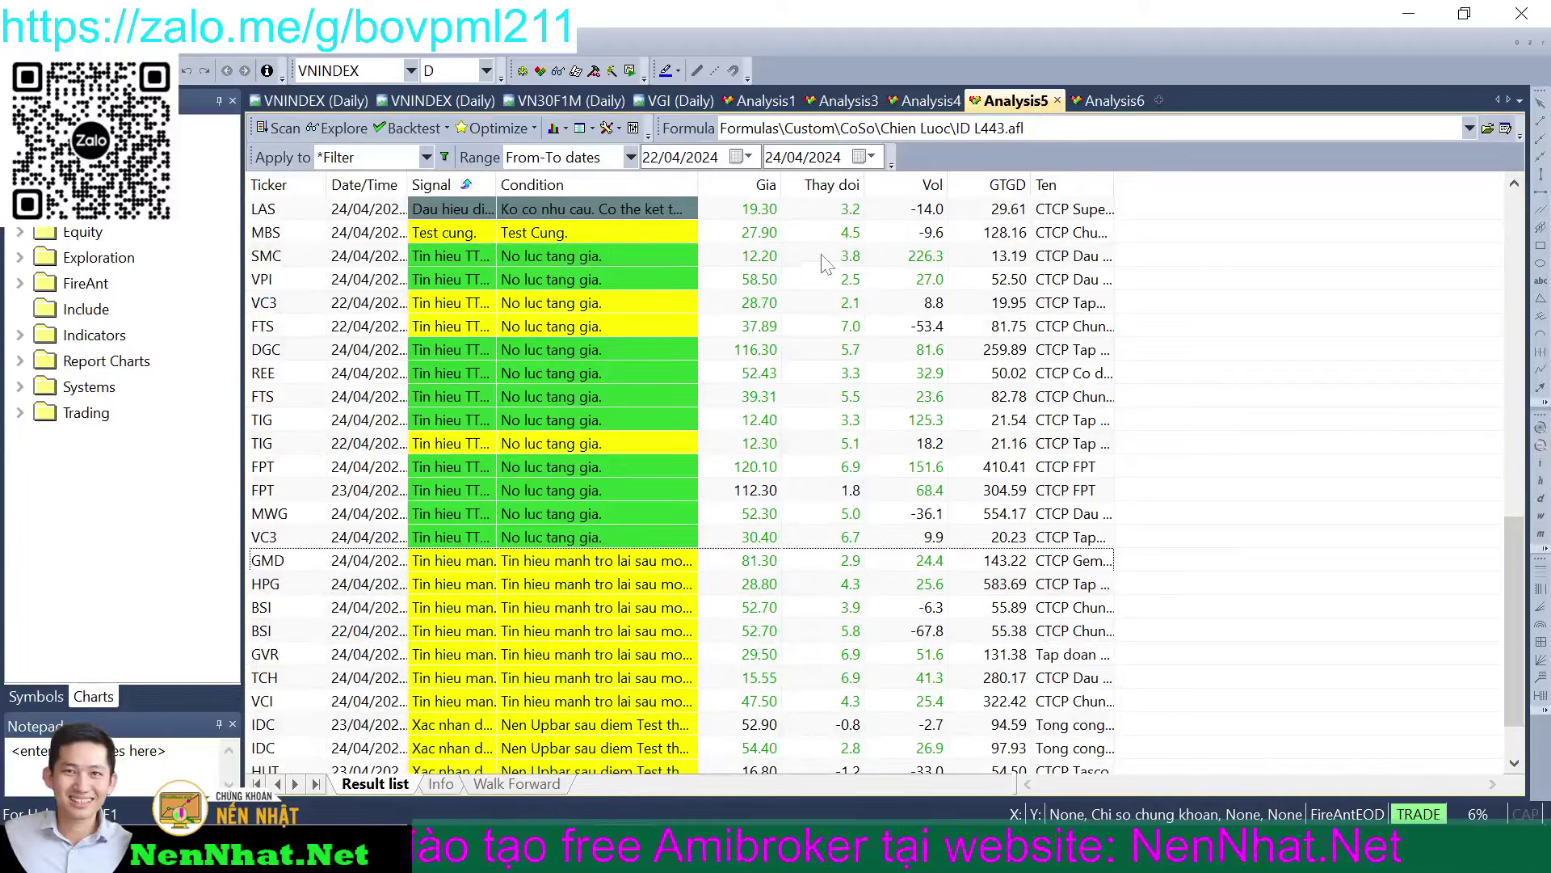
- Select all green "No luc tang gia." result rows together: SMC, VPI, DGC, REE, FTS, TIG, both FPT rows, MWG and VC3
left_click(606, 259)
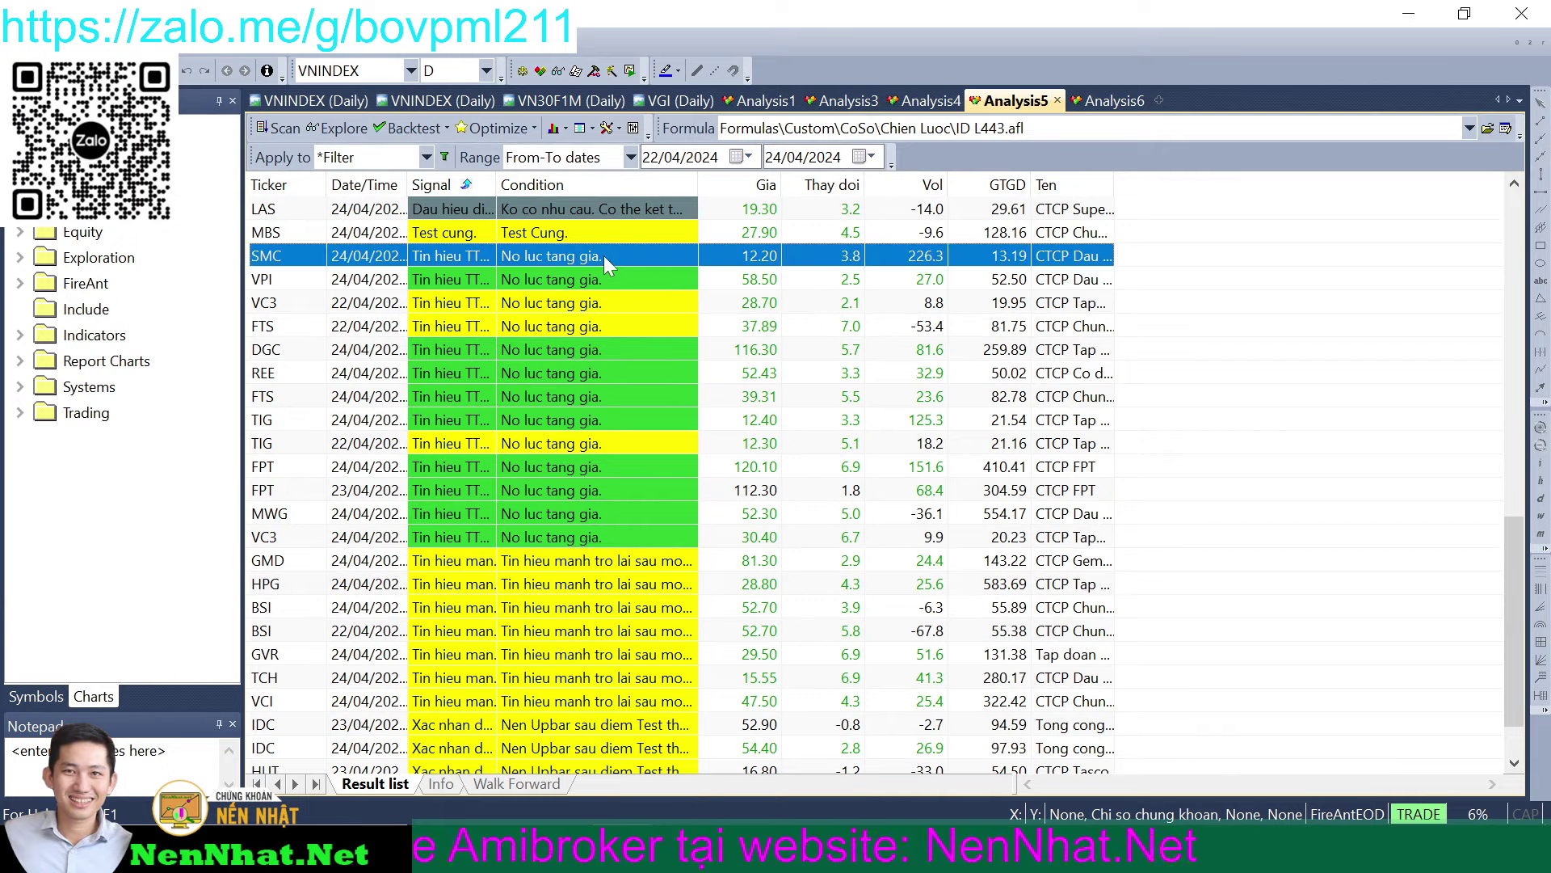
left_click(621, 280, "ctrl")
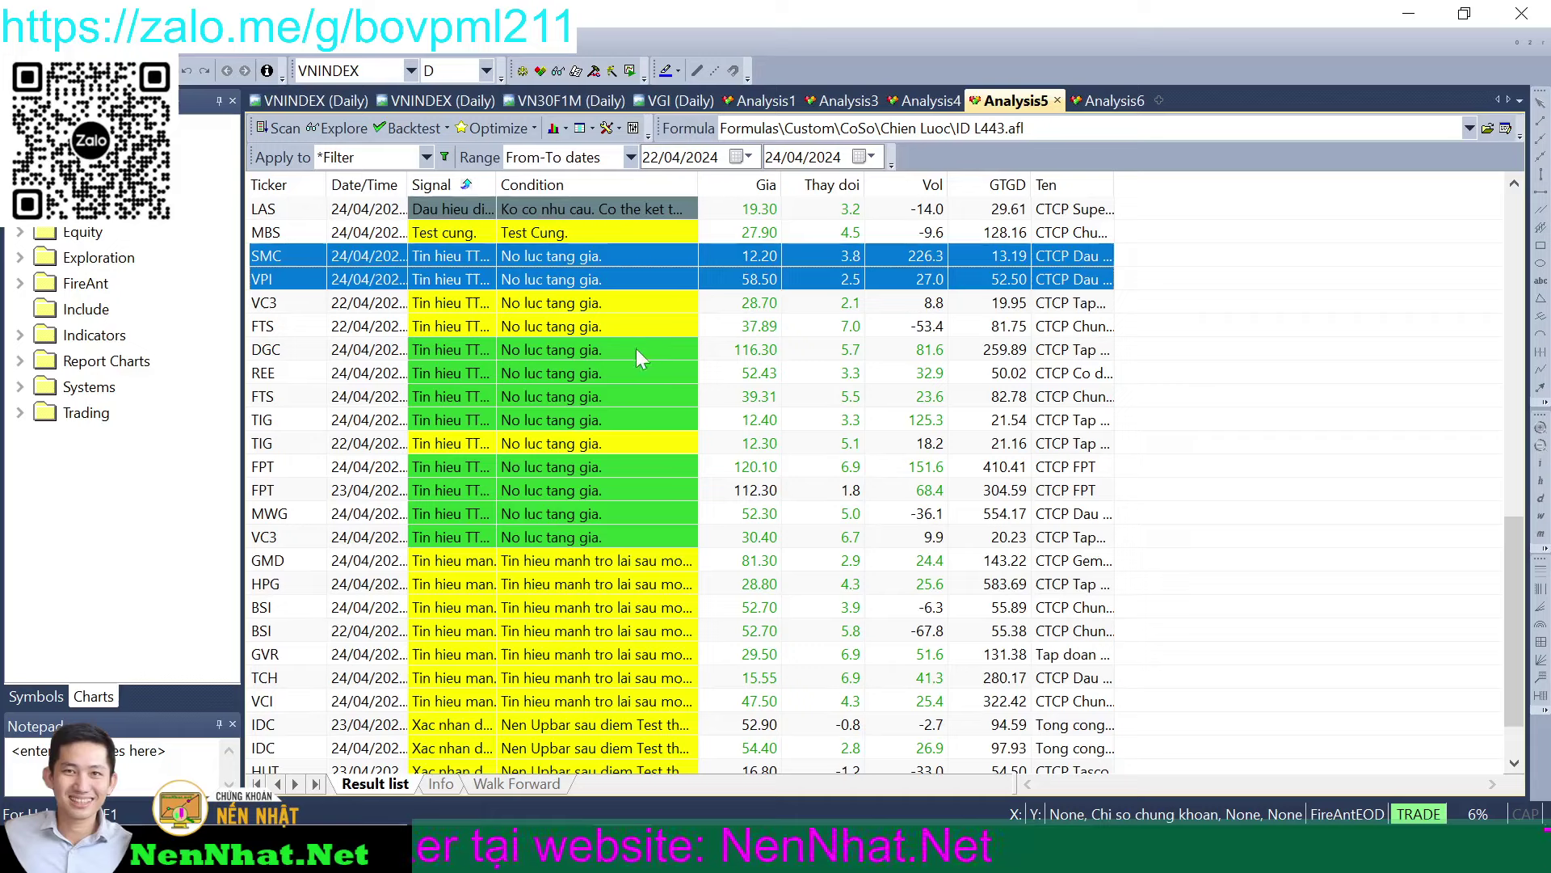
left_click(637, 349, "ctrl")
left_click(635, 371, "ctrl")
left_click(641, 399, "ctrl")
left_click(642, 420, "ctrl")
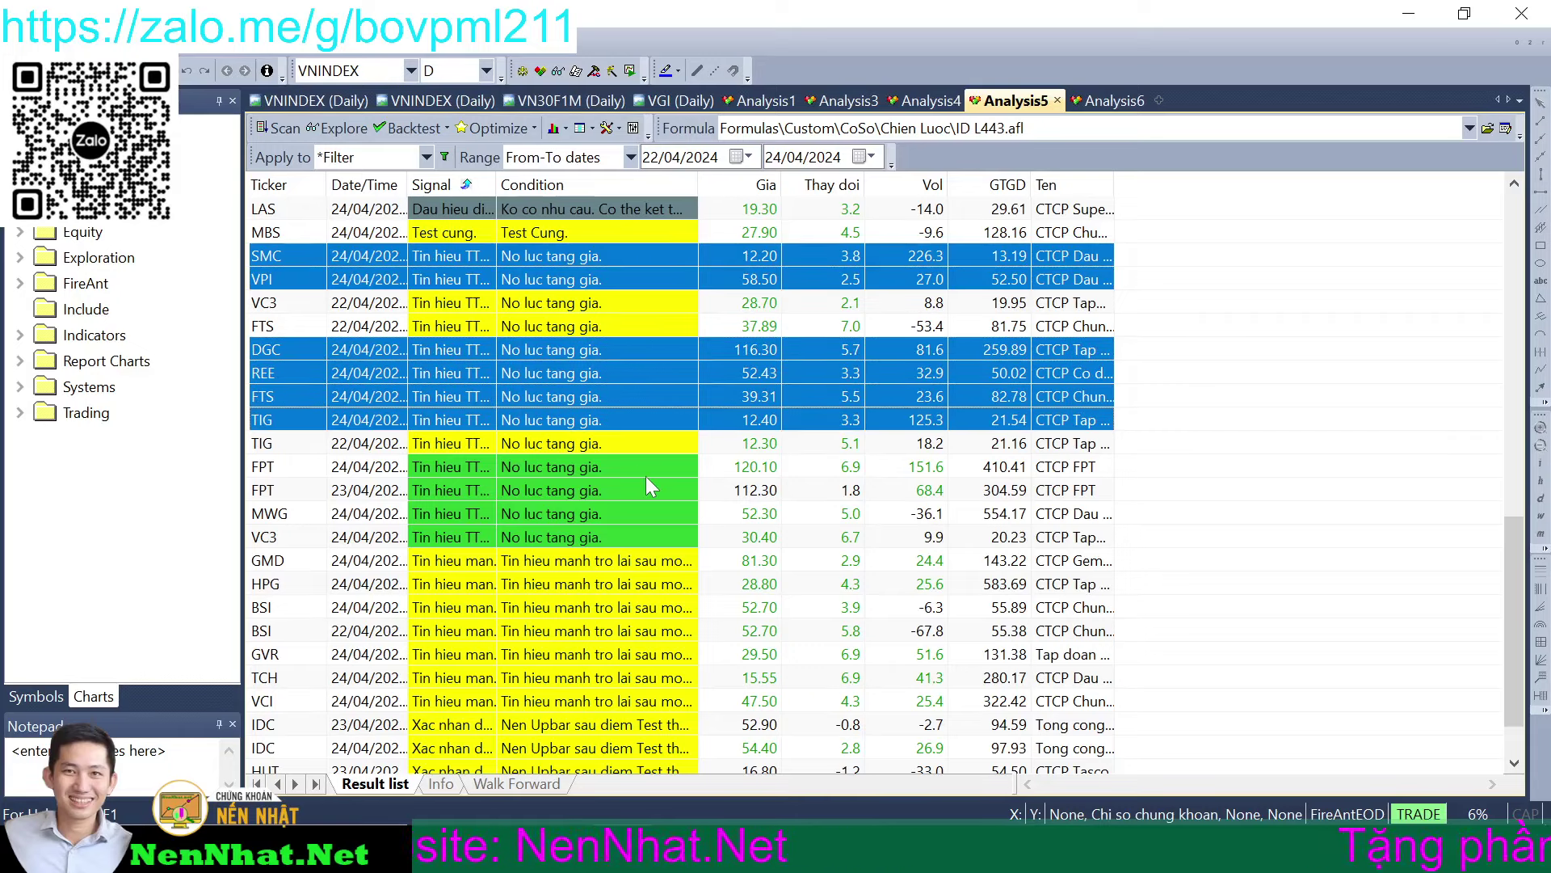
left_click(637, 467, "ctrl")
left_click(642, 492, "ctrl")
left_click(641, 512, "ctrl")
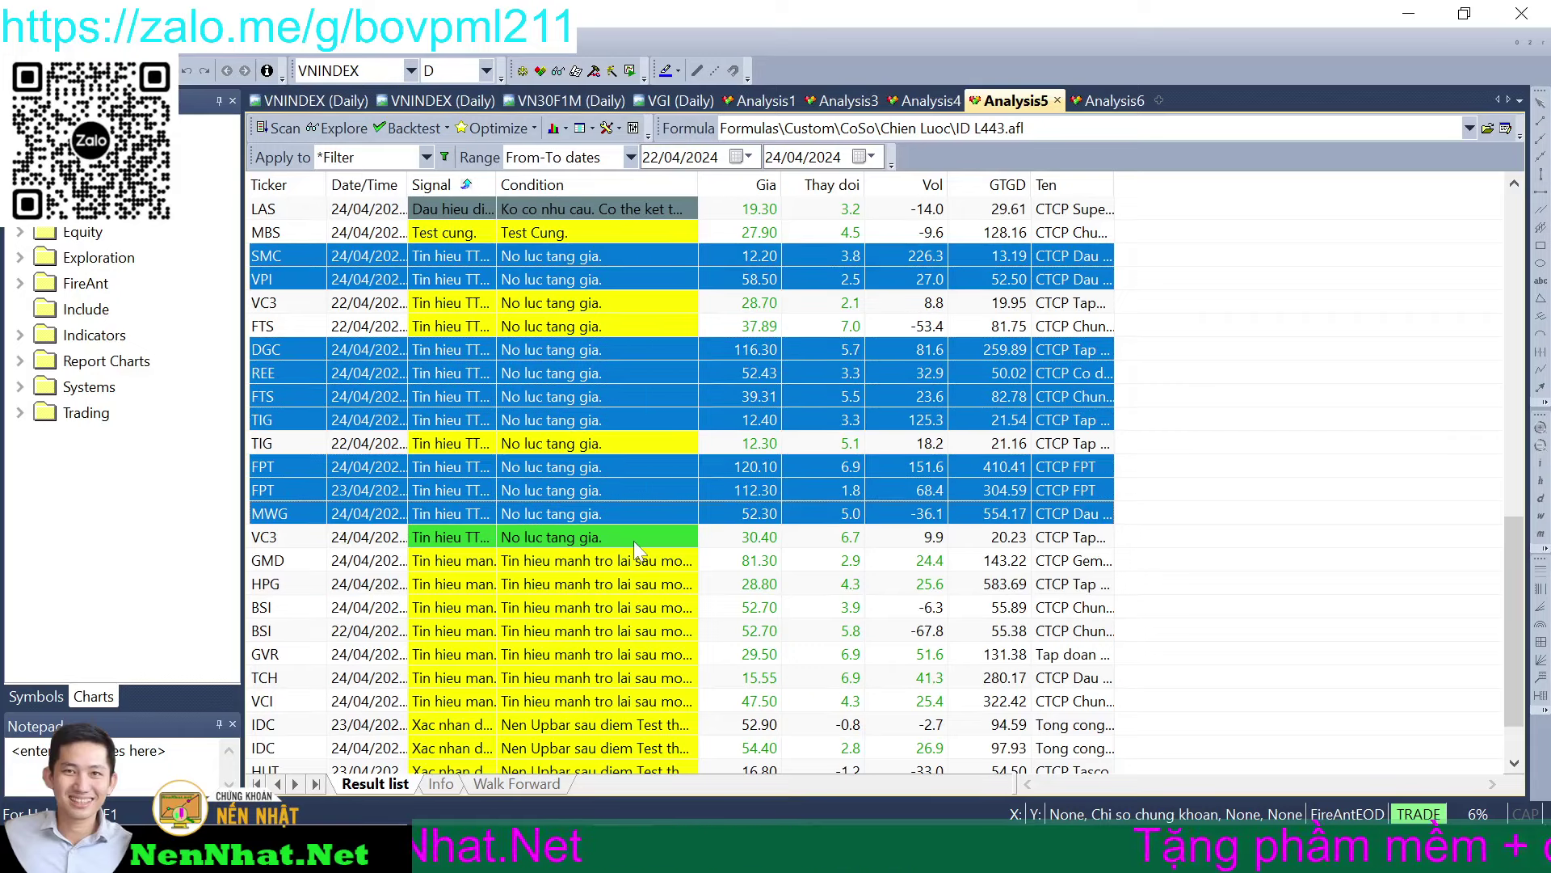
left_click(645, 530, "ctrl")
- Extend the selection with the green rows without signal text: LPB, NAB, HVN, SSB, FRT, BAF, VGI and BVS
scroll(646, 531, "down", 1)
scroll(667, 493, "up", 9)
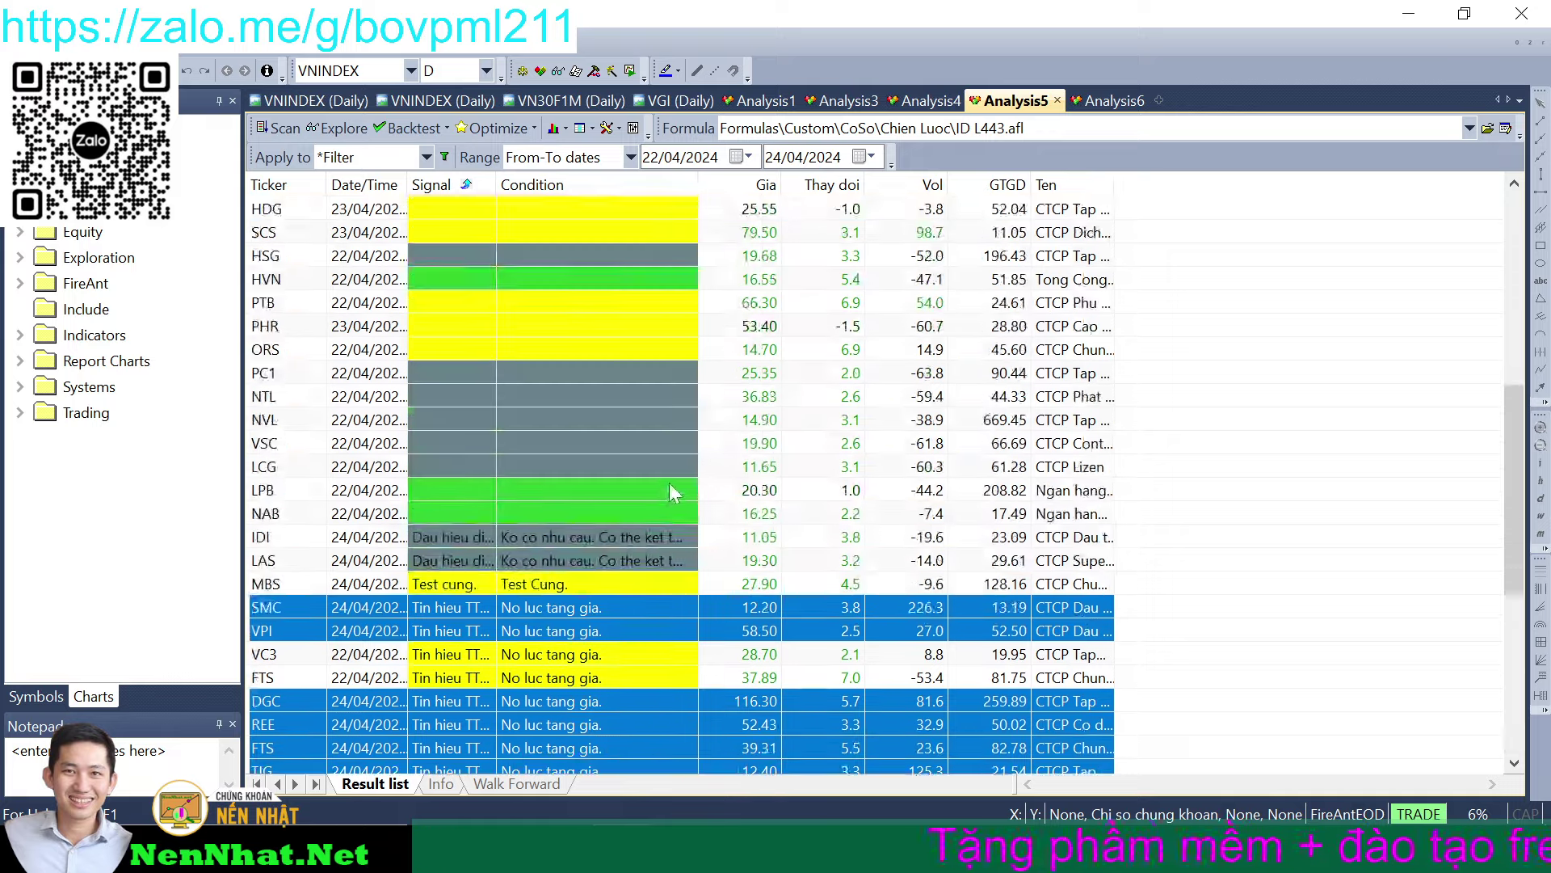
scroll(661, 477, "down", 2)
left_click(626, 560, "ctrl")
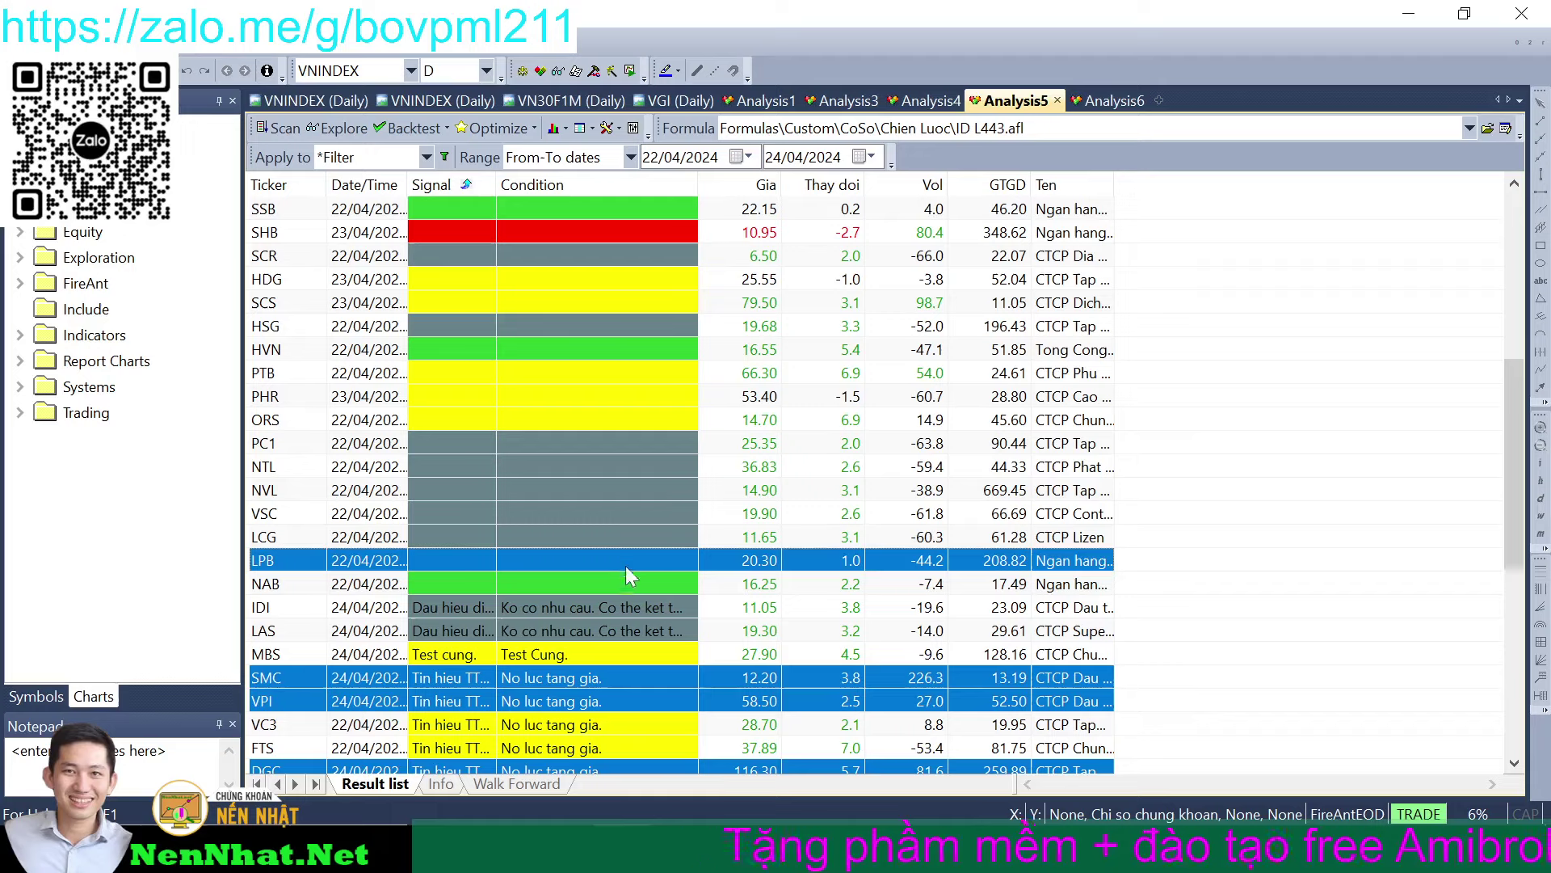
left_click(627, 581, "ctrl")
left_click(586, 349, "ctrl")
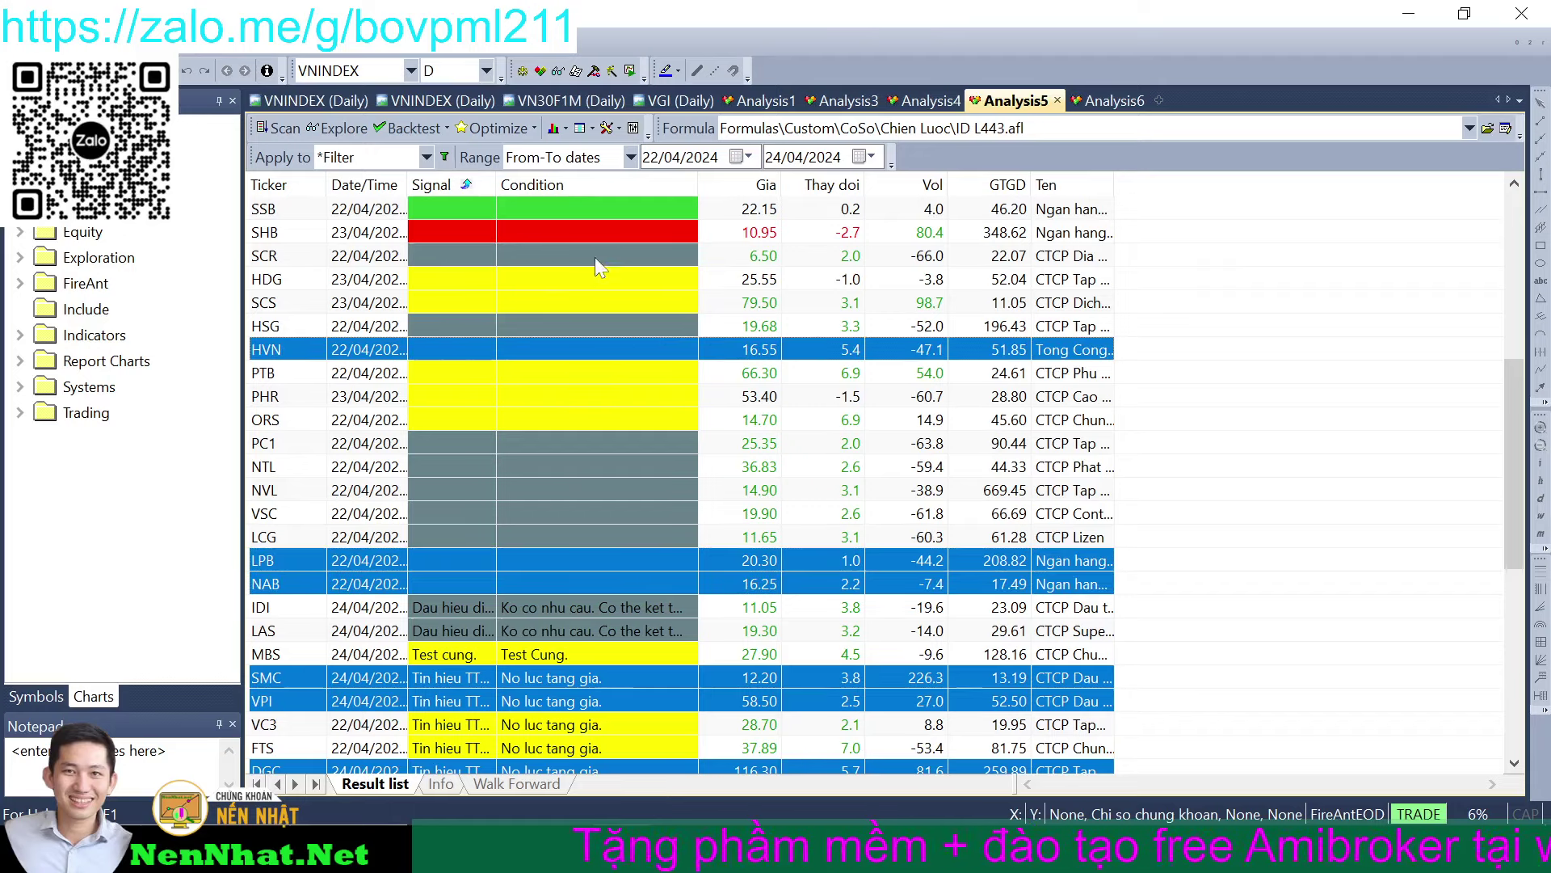
left_click(595, 207, "ctrl")
scroll(630, 259, "up", 4)
left_click(613, 394, "ctrl")
scroll(610, 372, "up", 2)
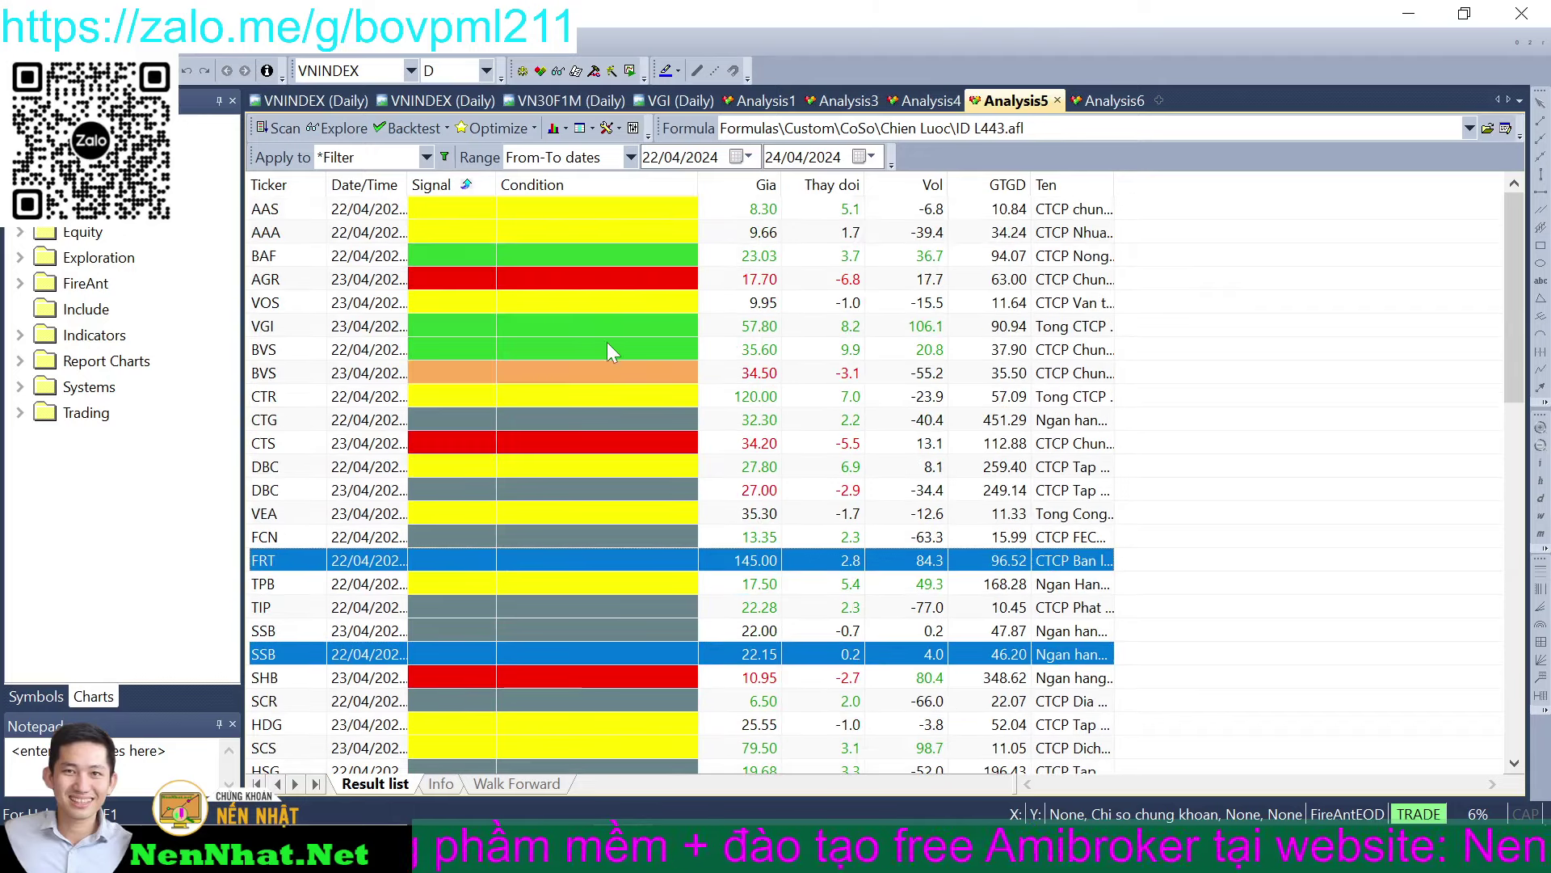
left_click(598, 257, "ctrl")
left_click(612, 323, "ctrl")
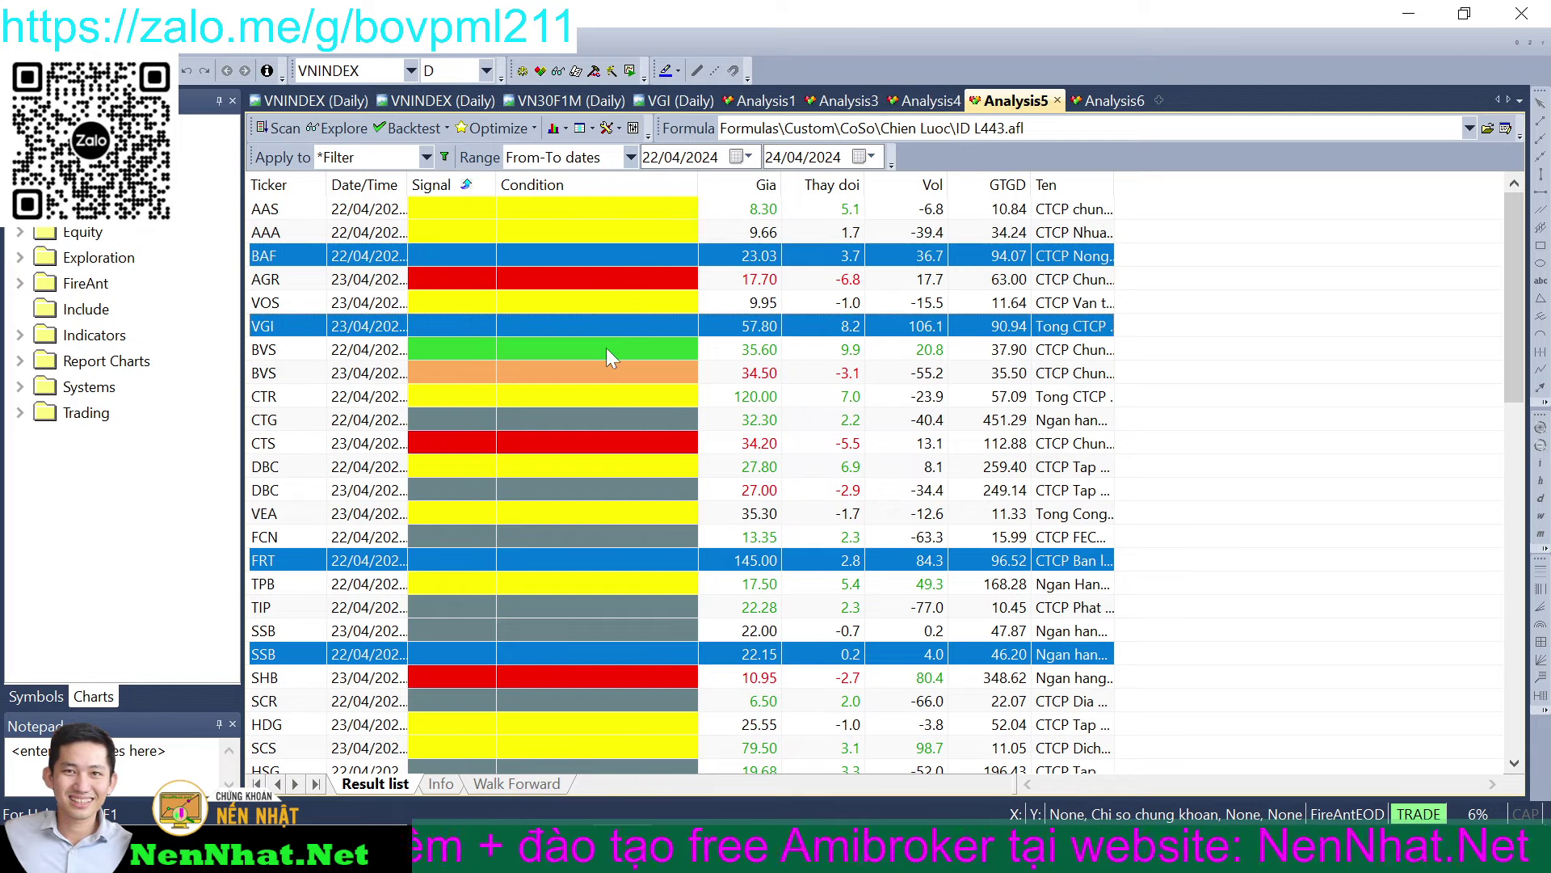
left_click(606, 348, "ctrl")
- Replace the Nhap watch list with the selected results
right_click(619, 248)
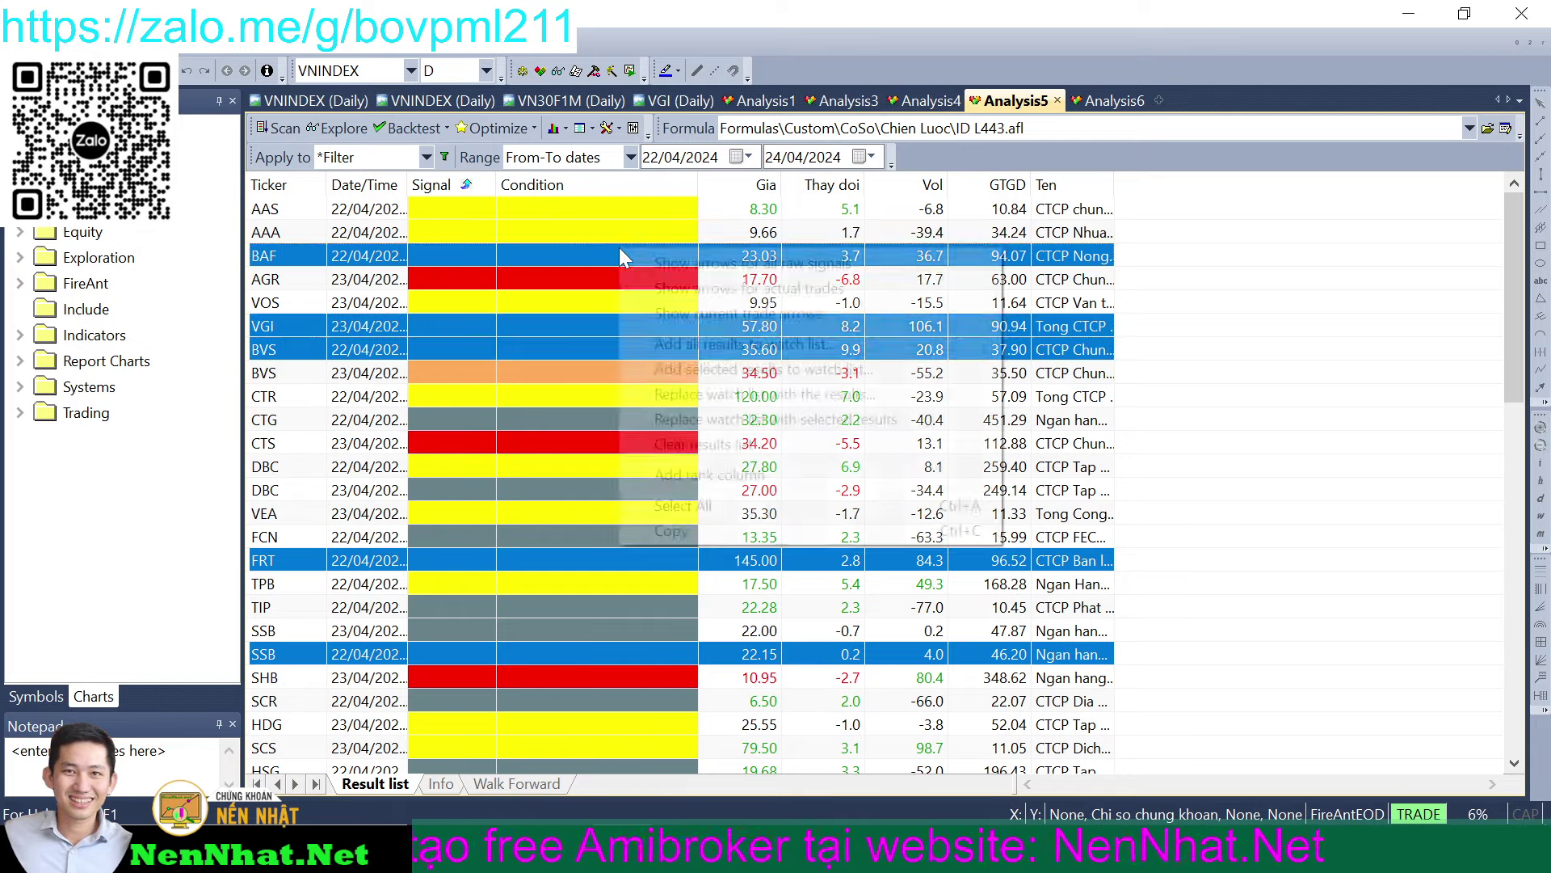
left_click(736, 419)
left_click(921, 320)
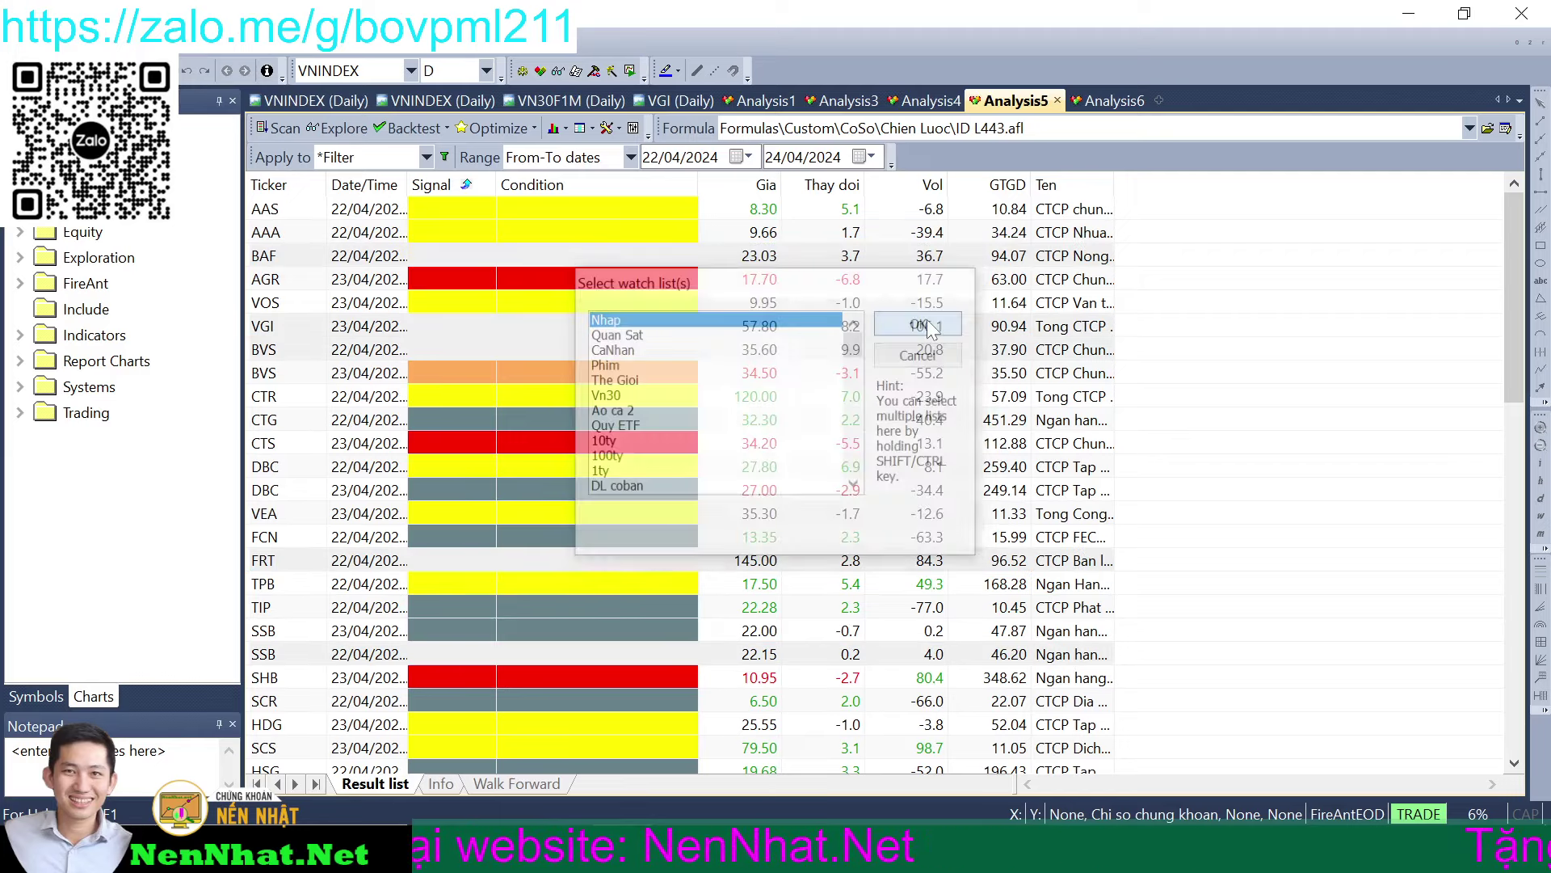
- Rerun the Analysis1 exploration on the filtered tickers and fit the Name column to the full company names
left_click(764, 100)
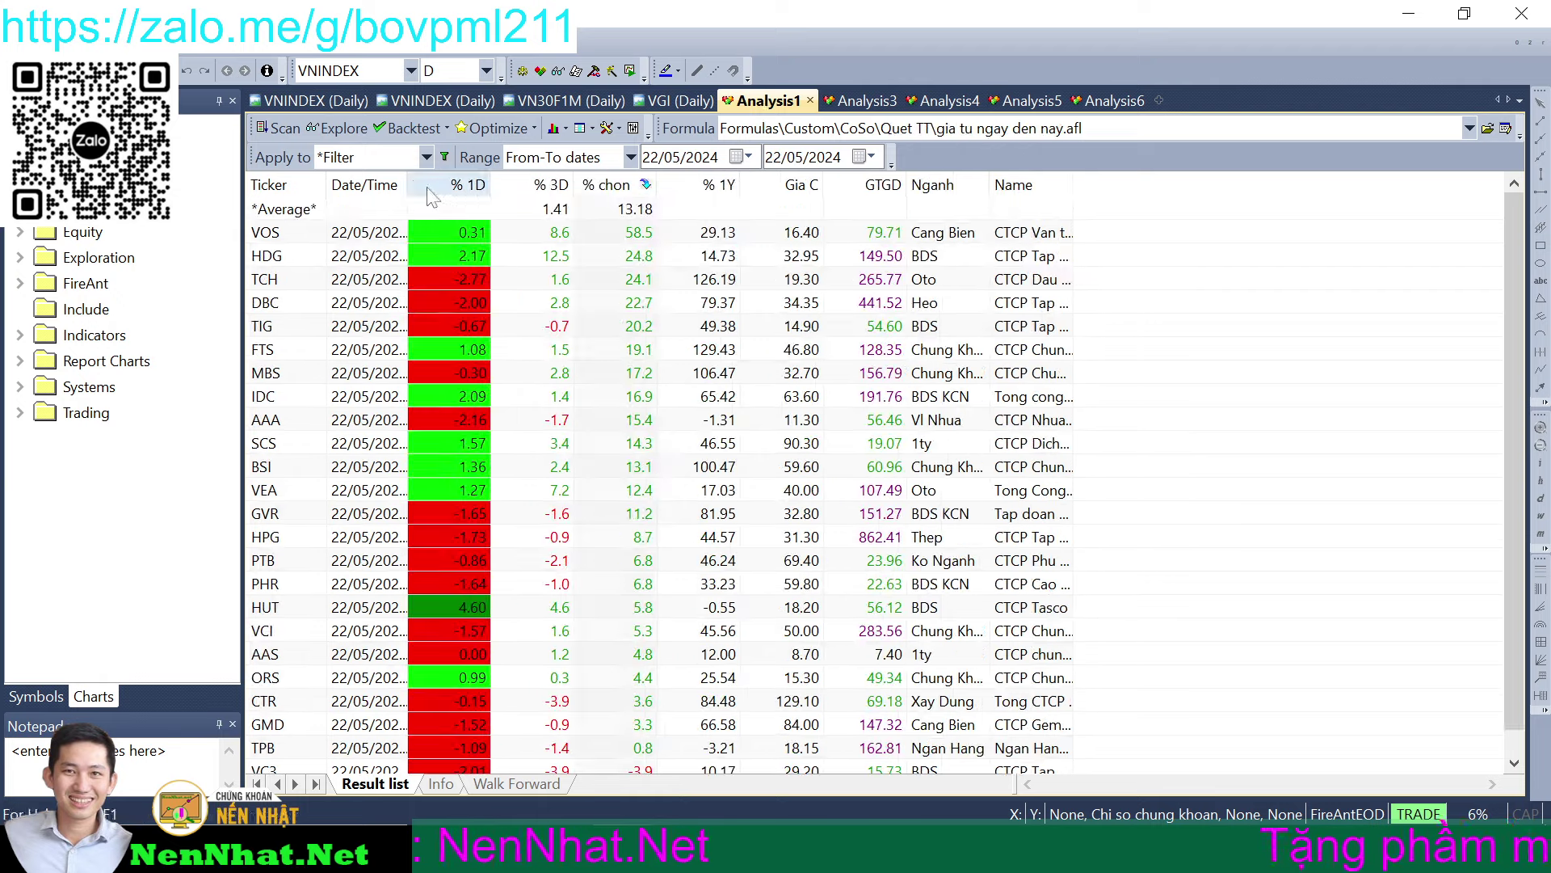
left_click(335, 128)
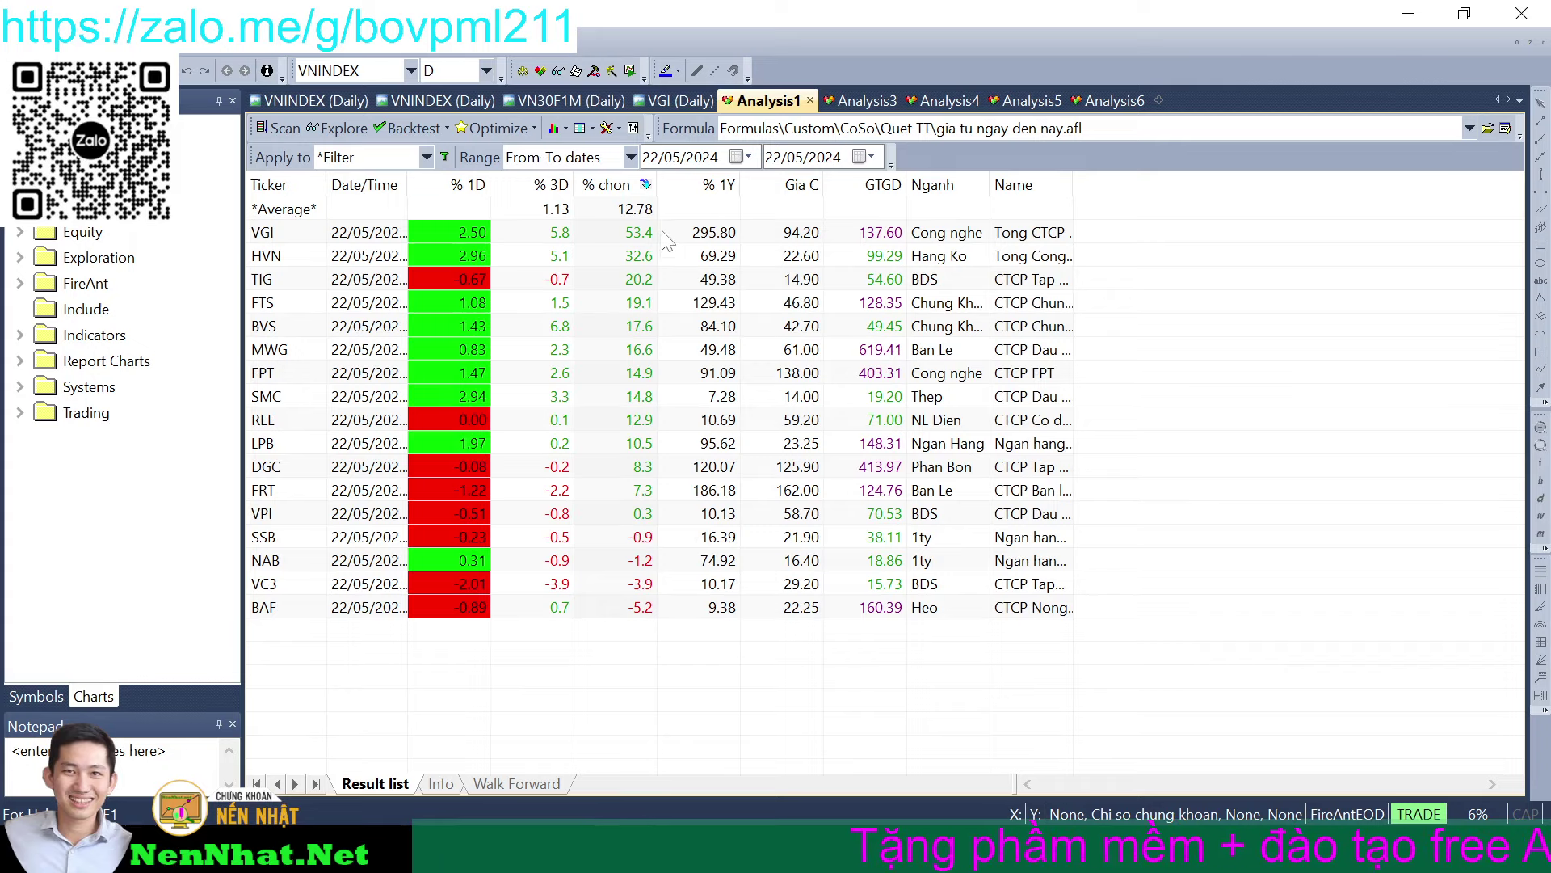
double_click(1074, 184)
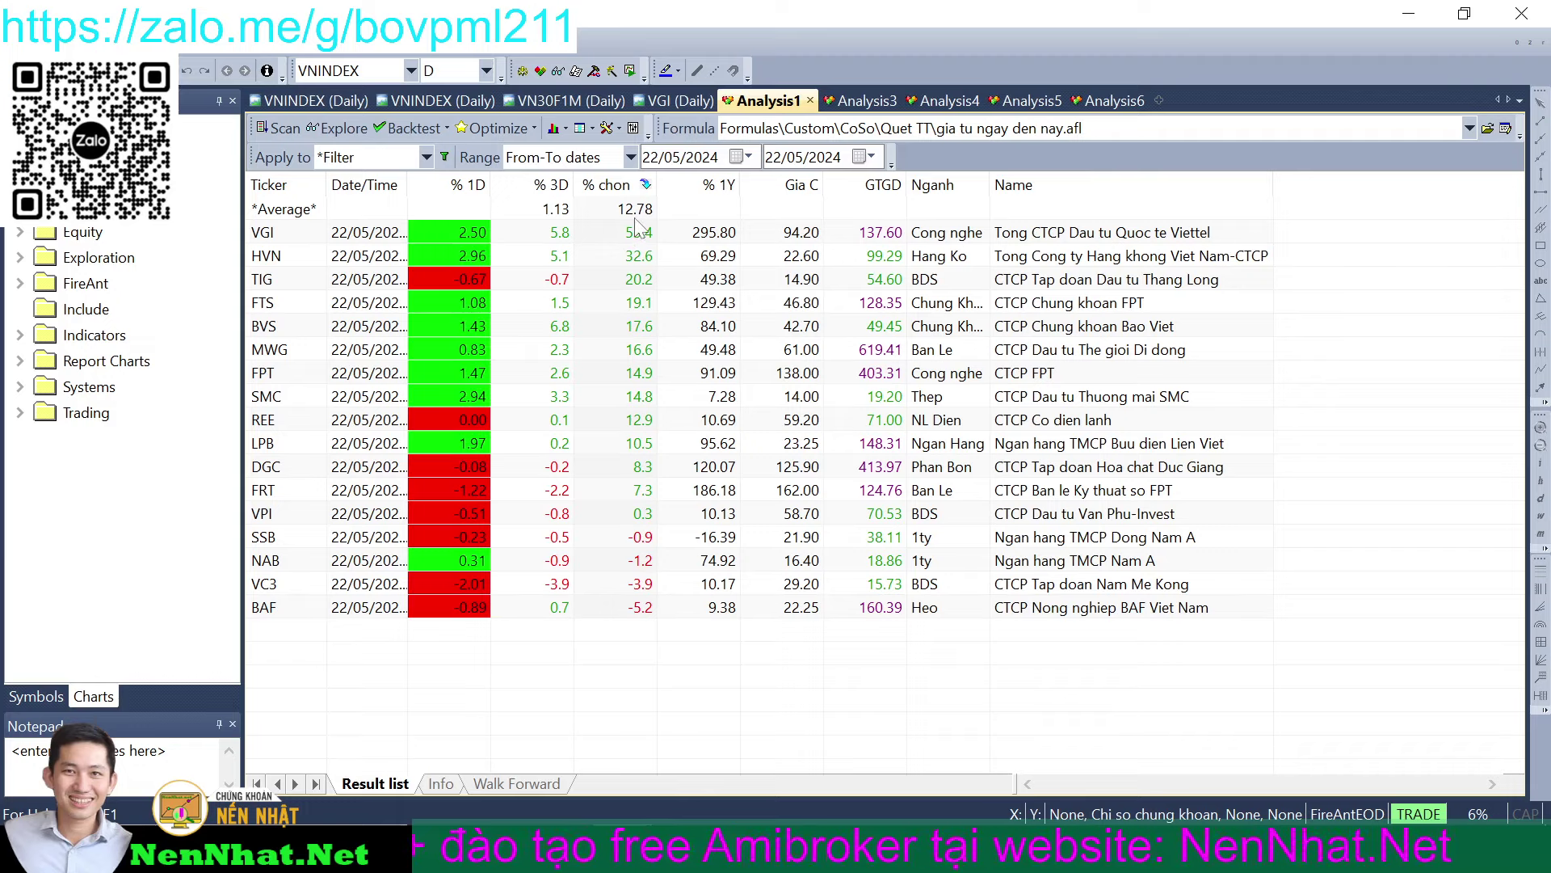
- Back in the Excel sheet, fill the A10 label down to A11 and change the copy to "Tín hiệu VSA xanh"
key("alt+Tab")
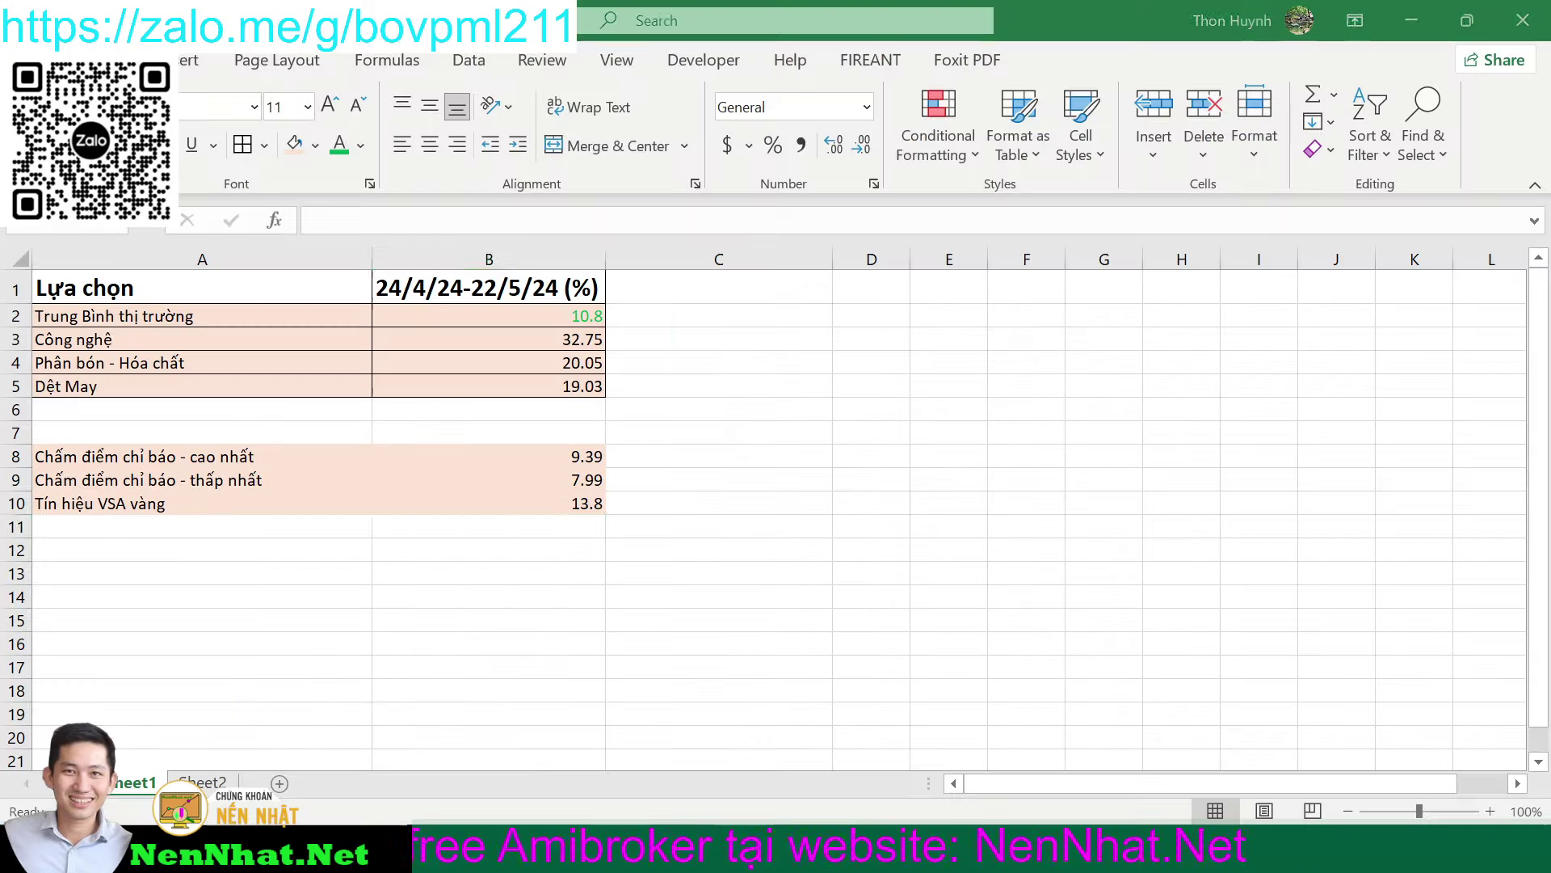
left_click(214, 527)
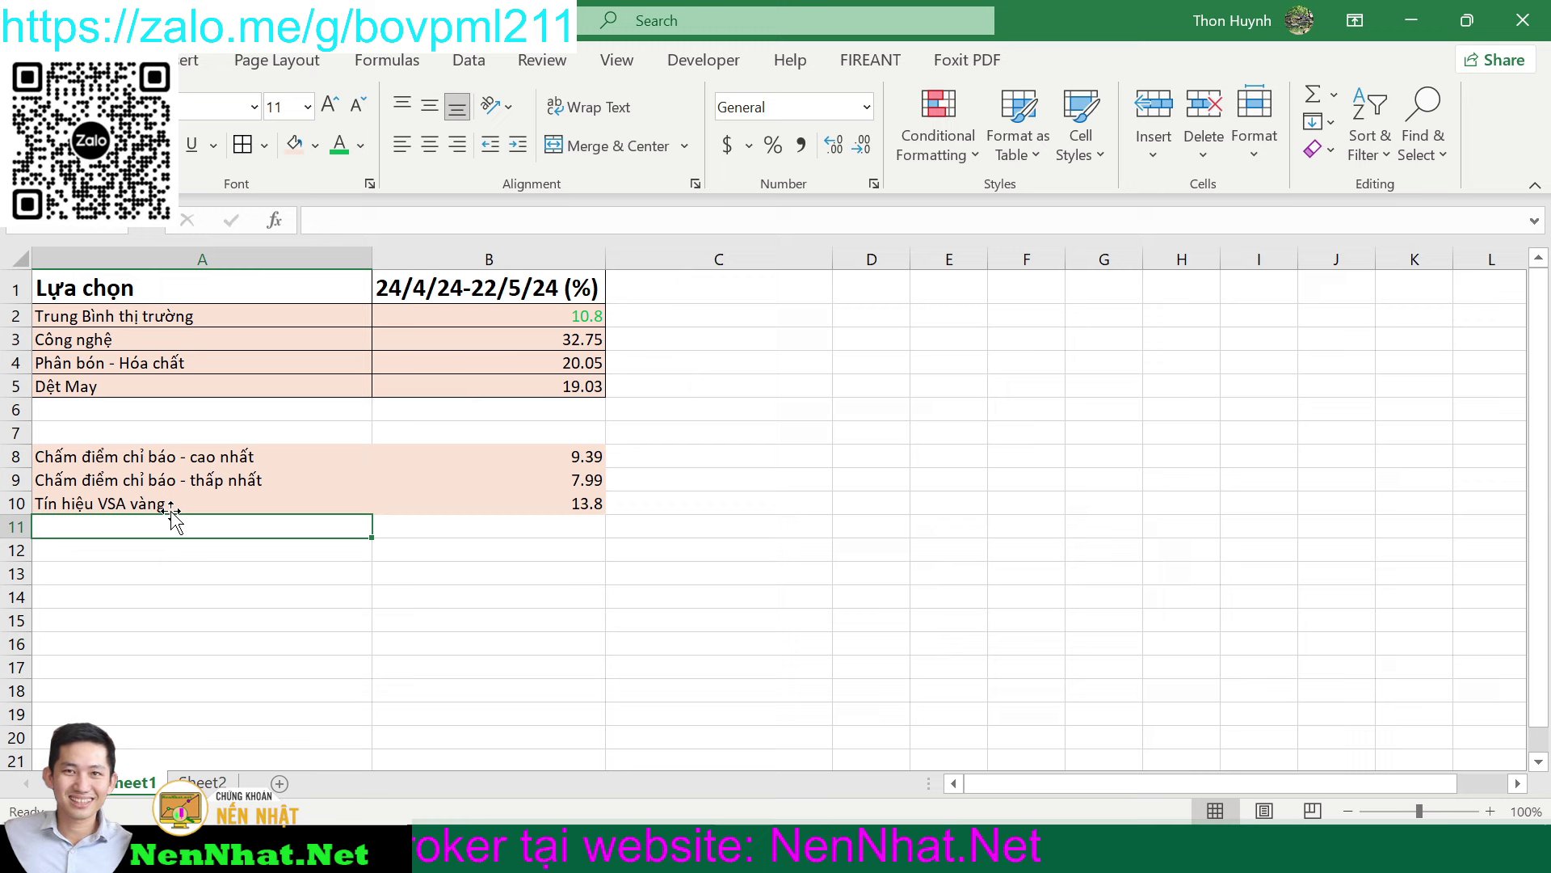
left_click(191, 502)
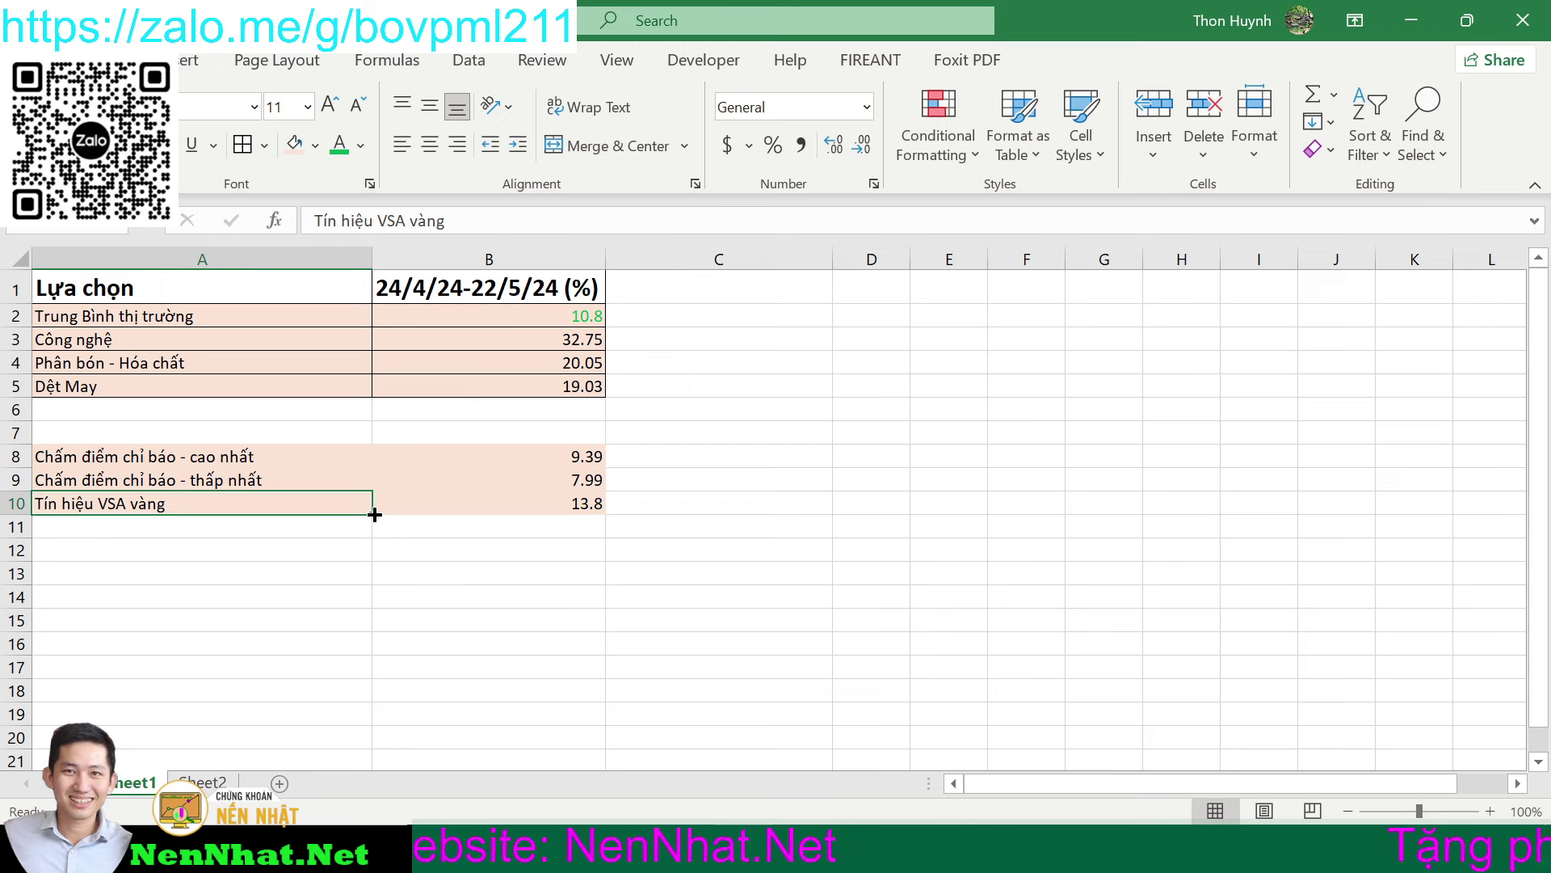
left_click_drag(375, 515, 374, 533)
double_click(159, 526)
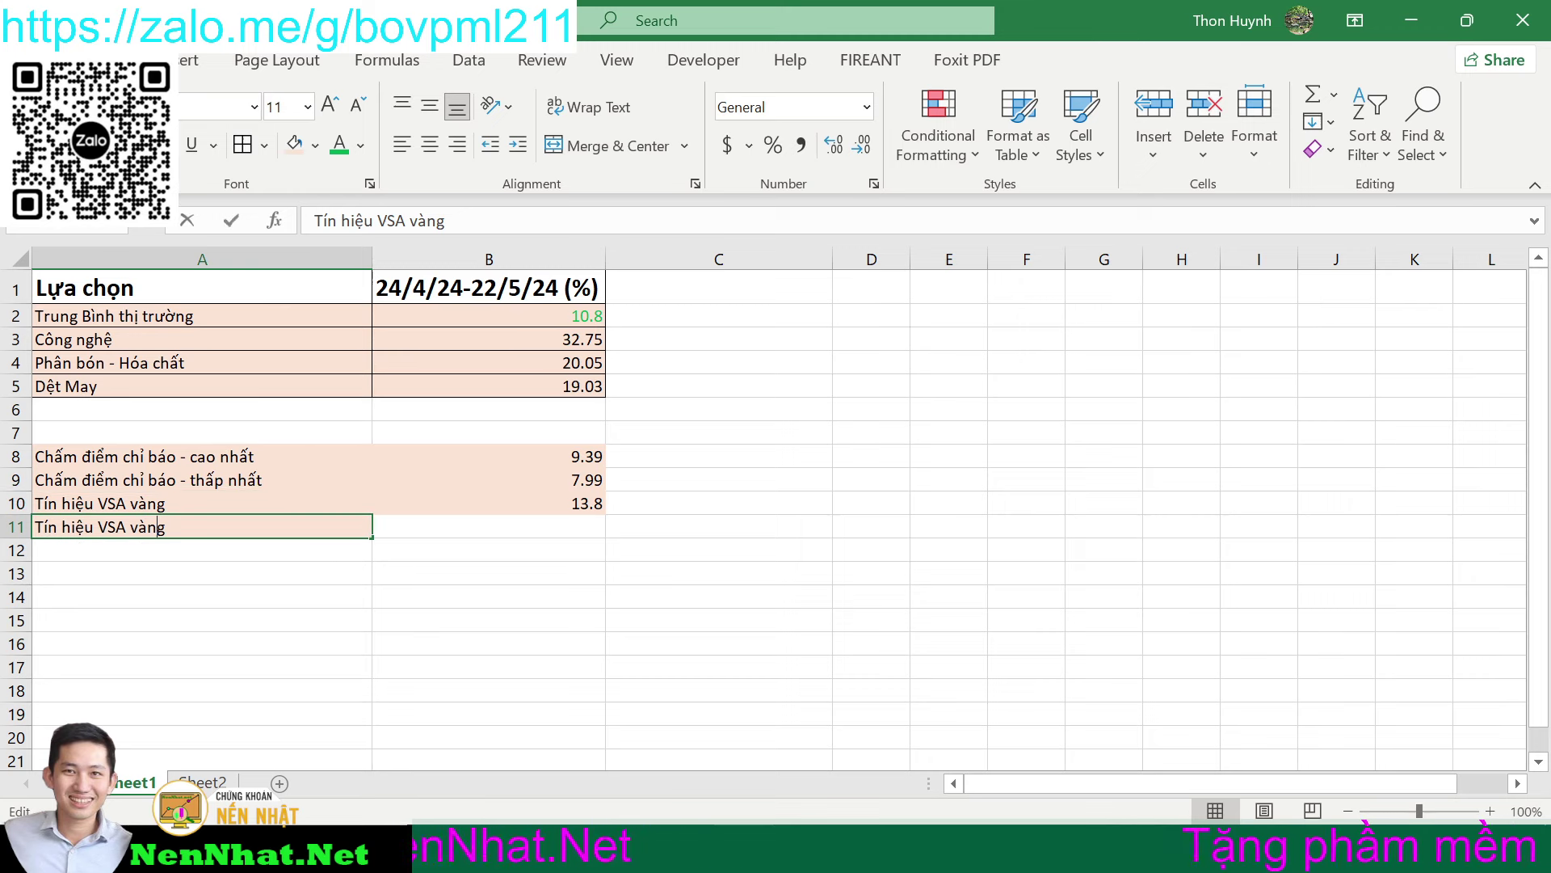
left_click_drag(162, 527, 139, 527)
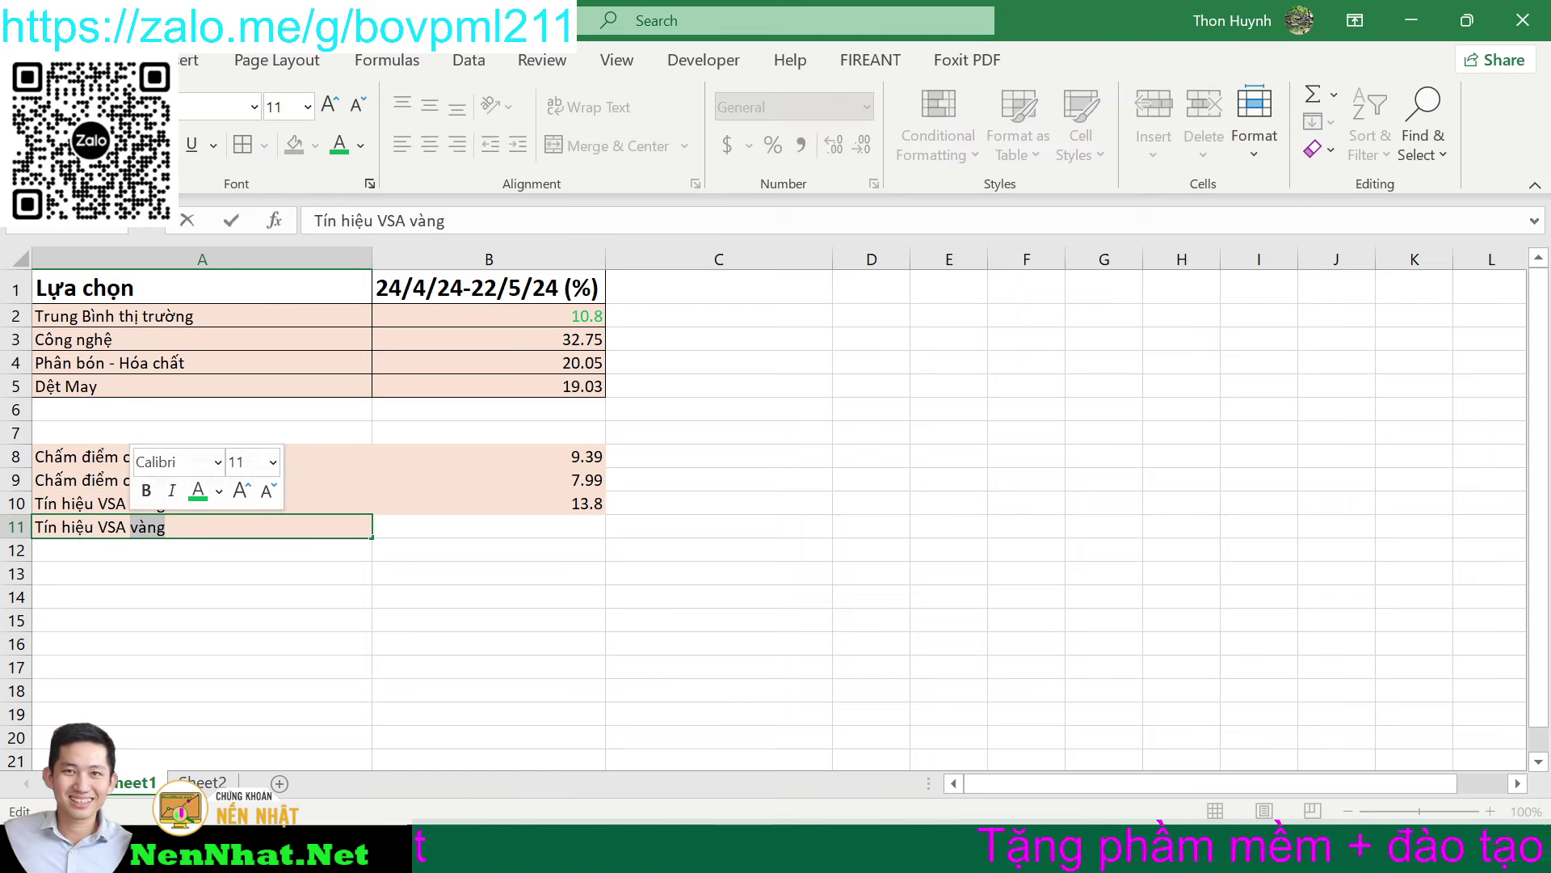
type("xanh")
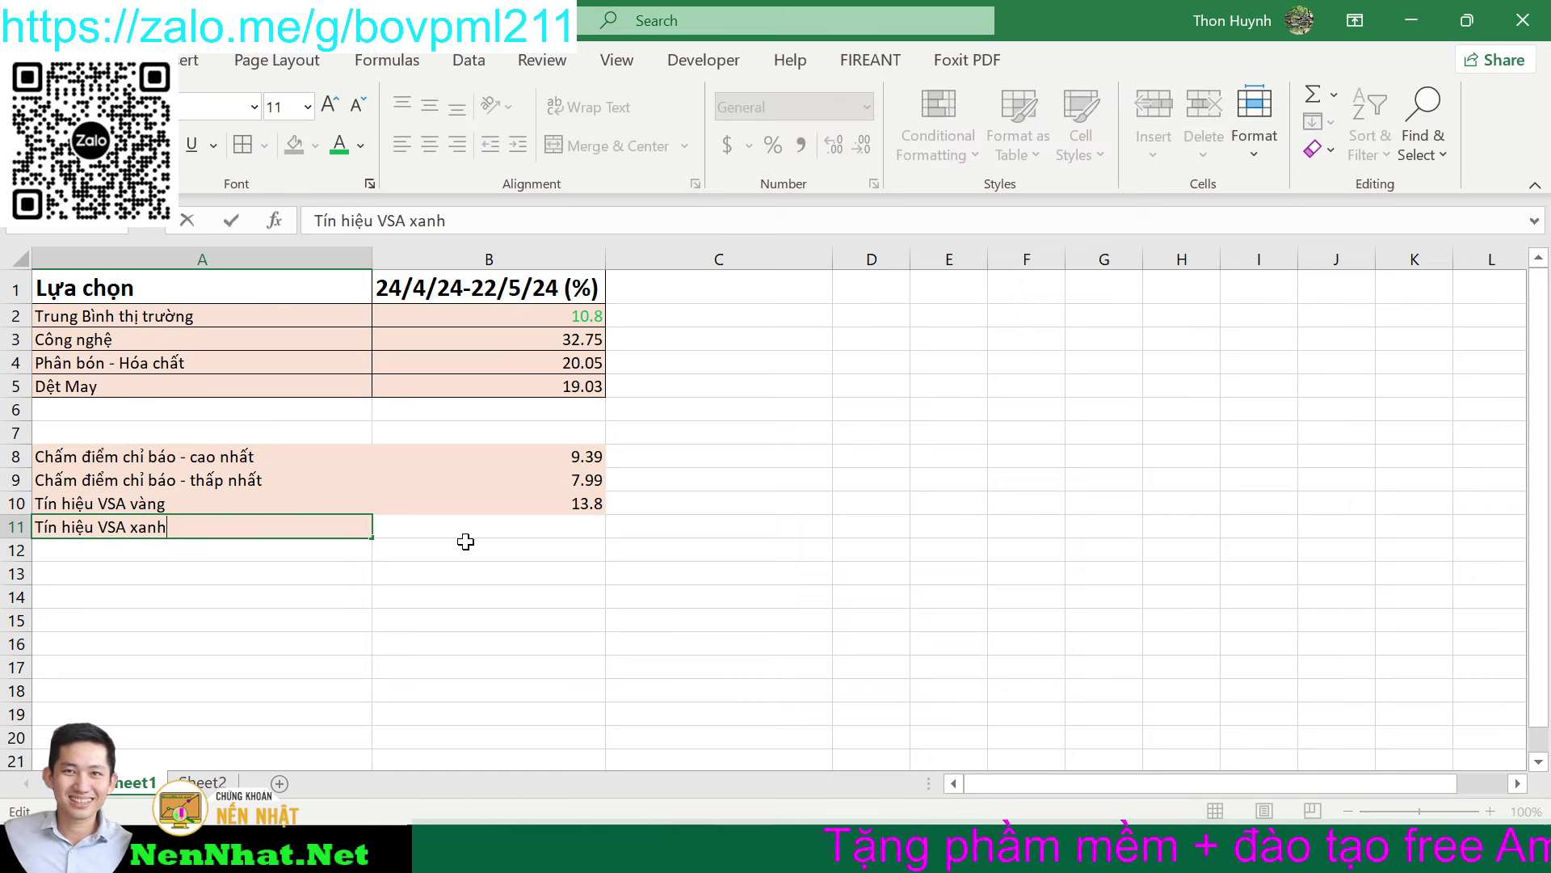
- Check the average % chon in AmiBroker's Analysis1 results and enter 12.8 in B11 of the Excel sheet
left_click(550, 528)
key("alt+Tab")
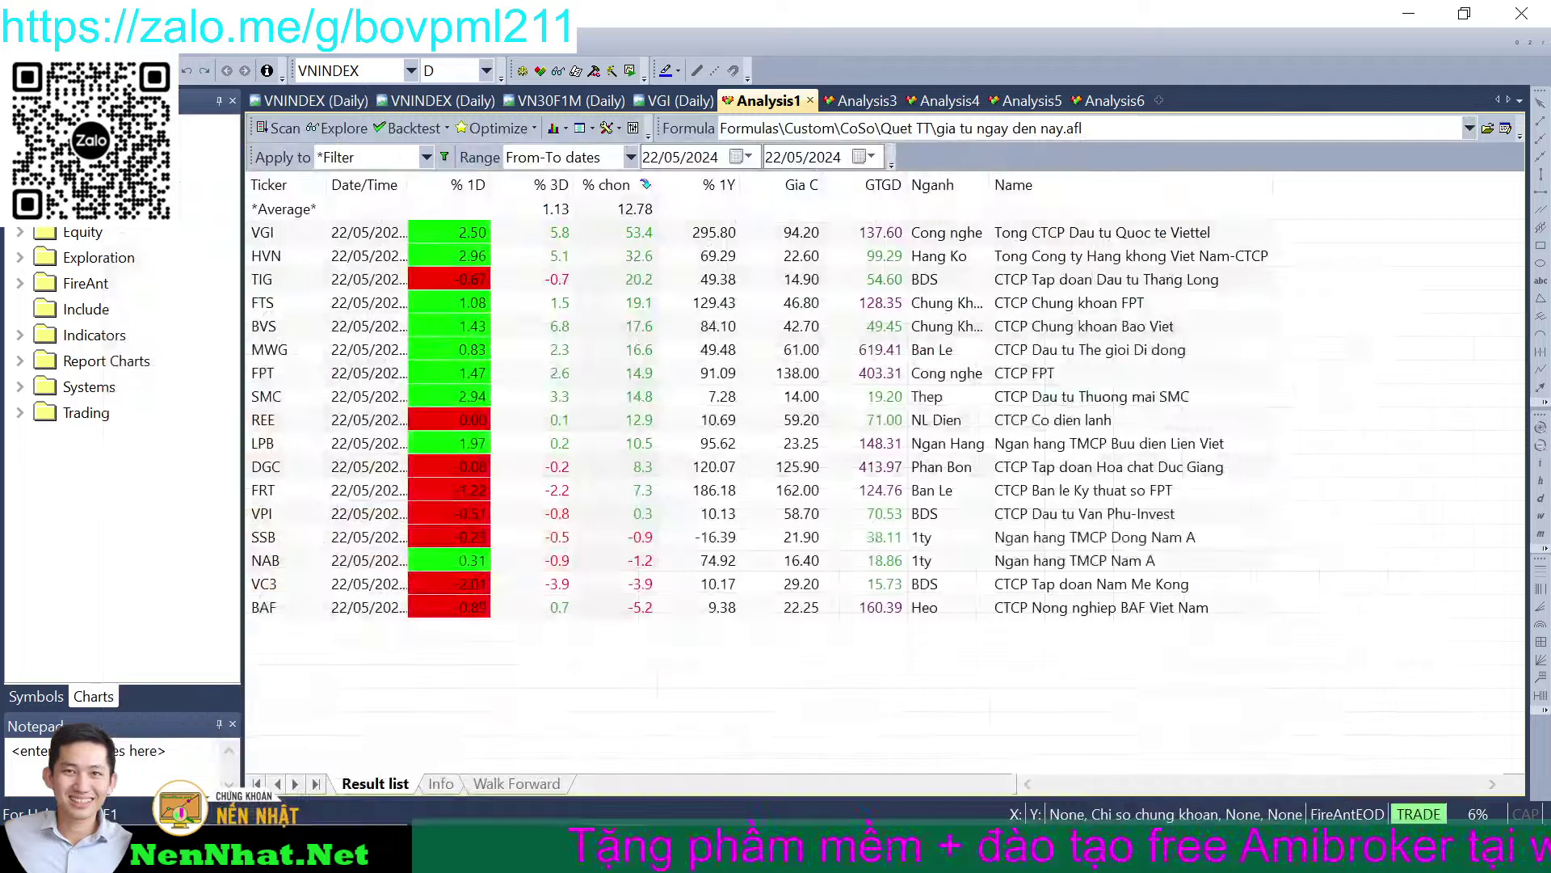
key("alt+Tab")
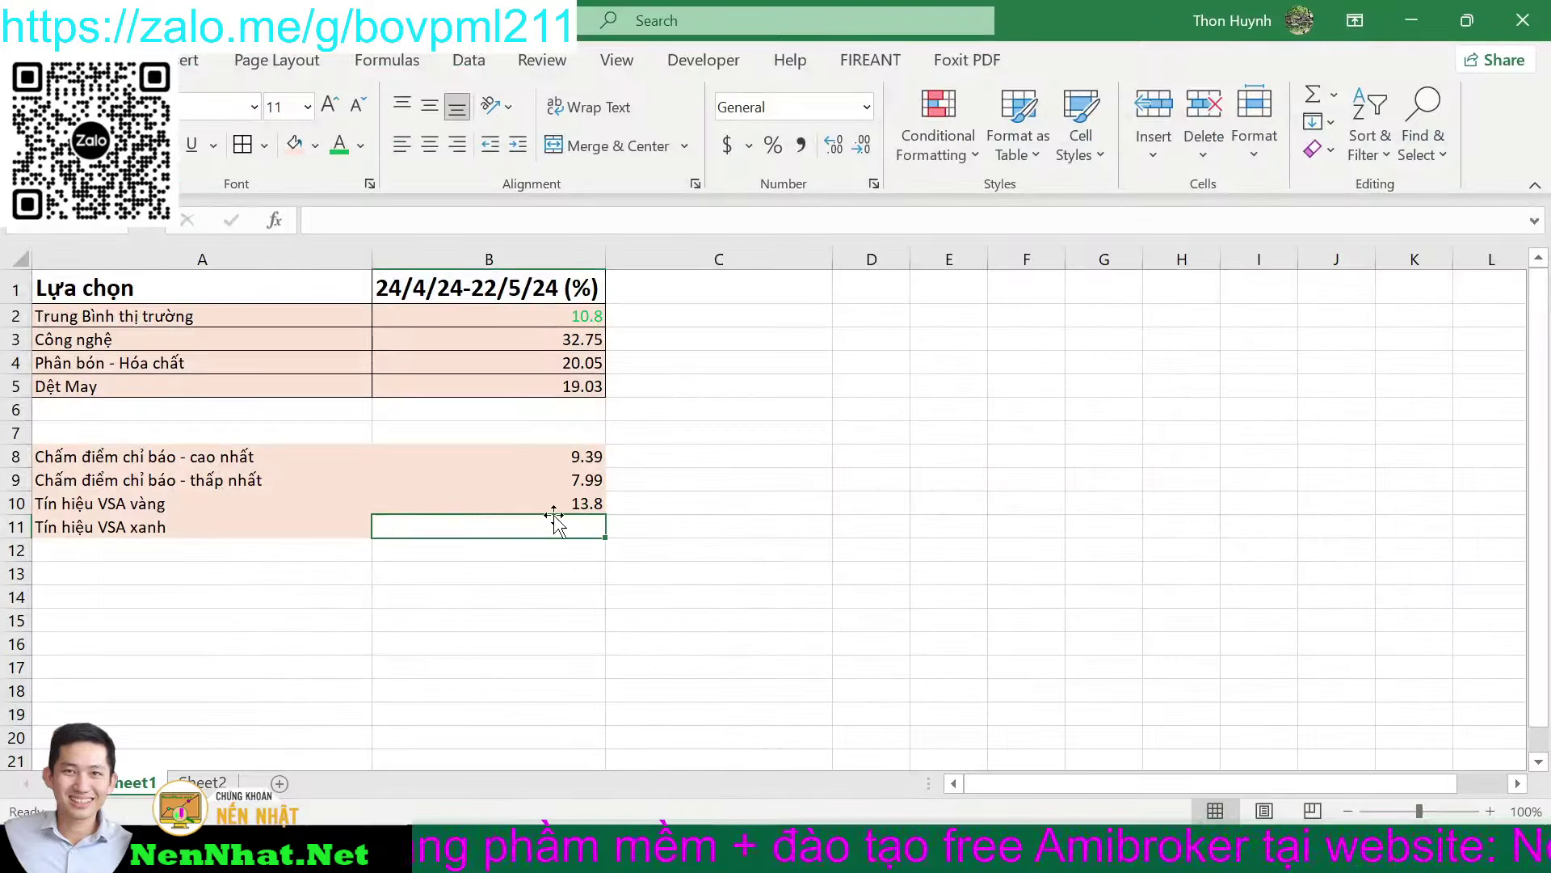
type("12.8")
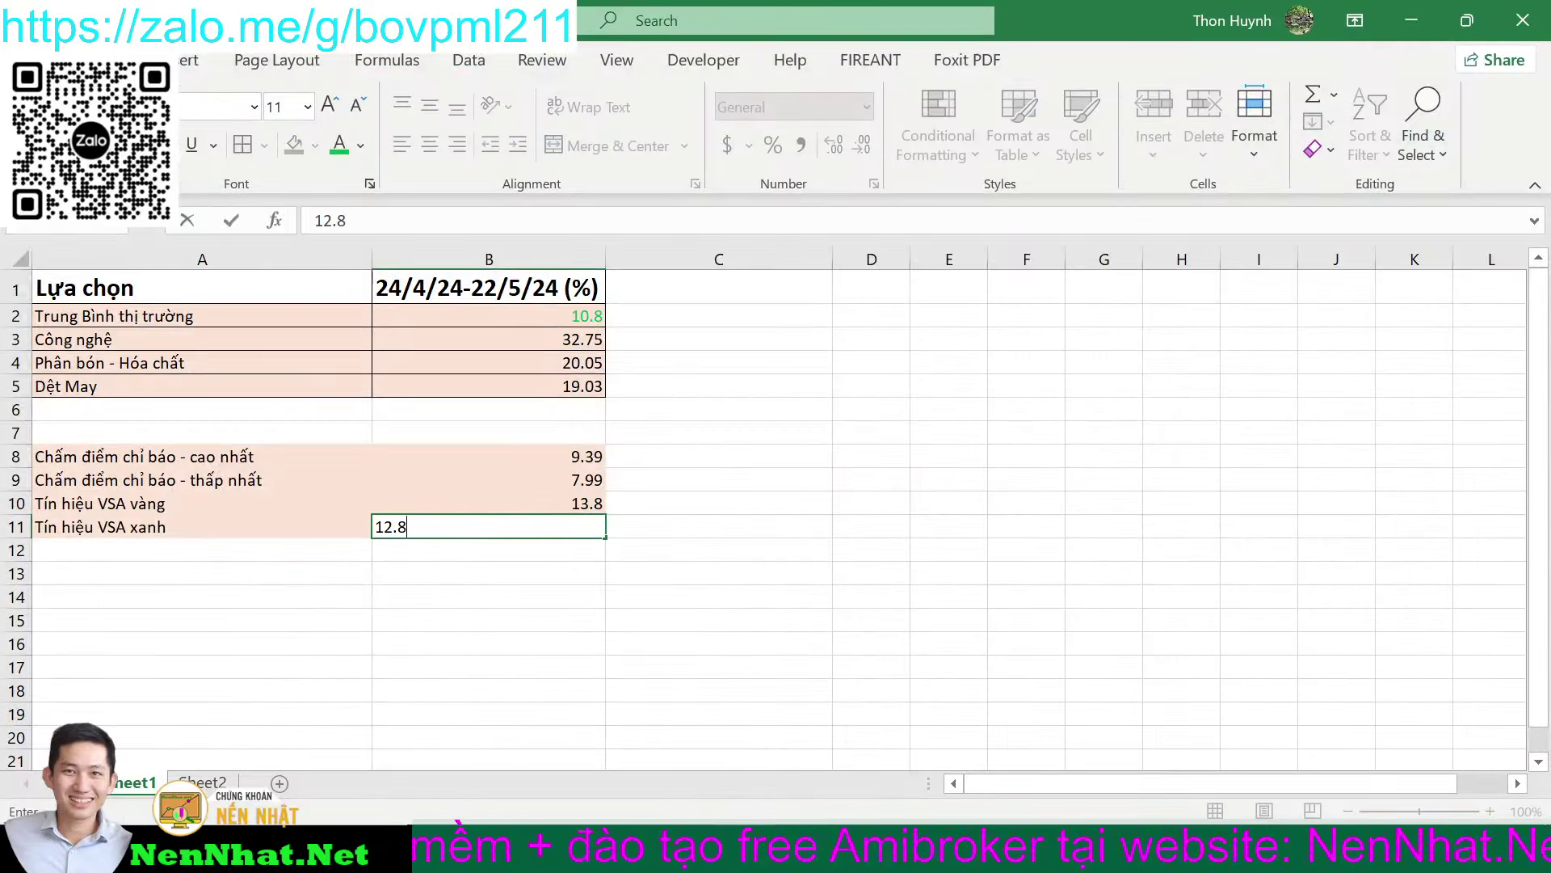
left_click(657, 577)
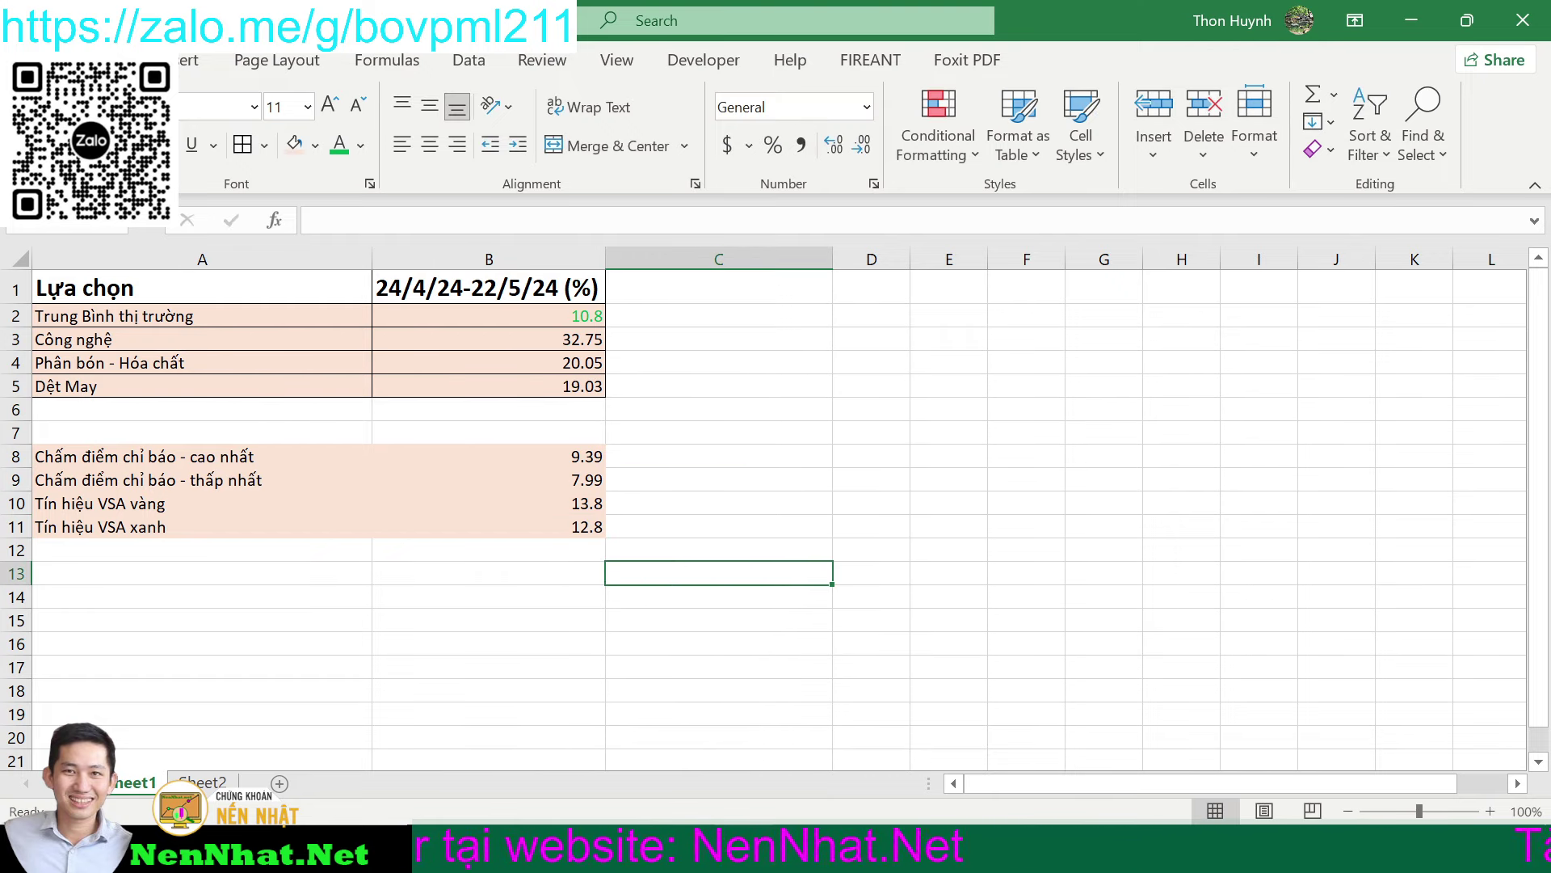
- Switch to AmiBroker and close the Analysis5 window
left_click(293, 777)
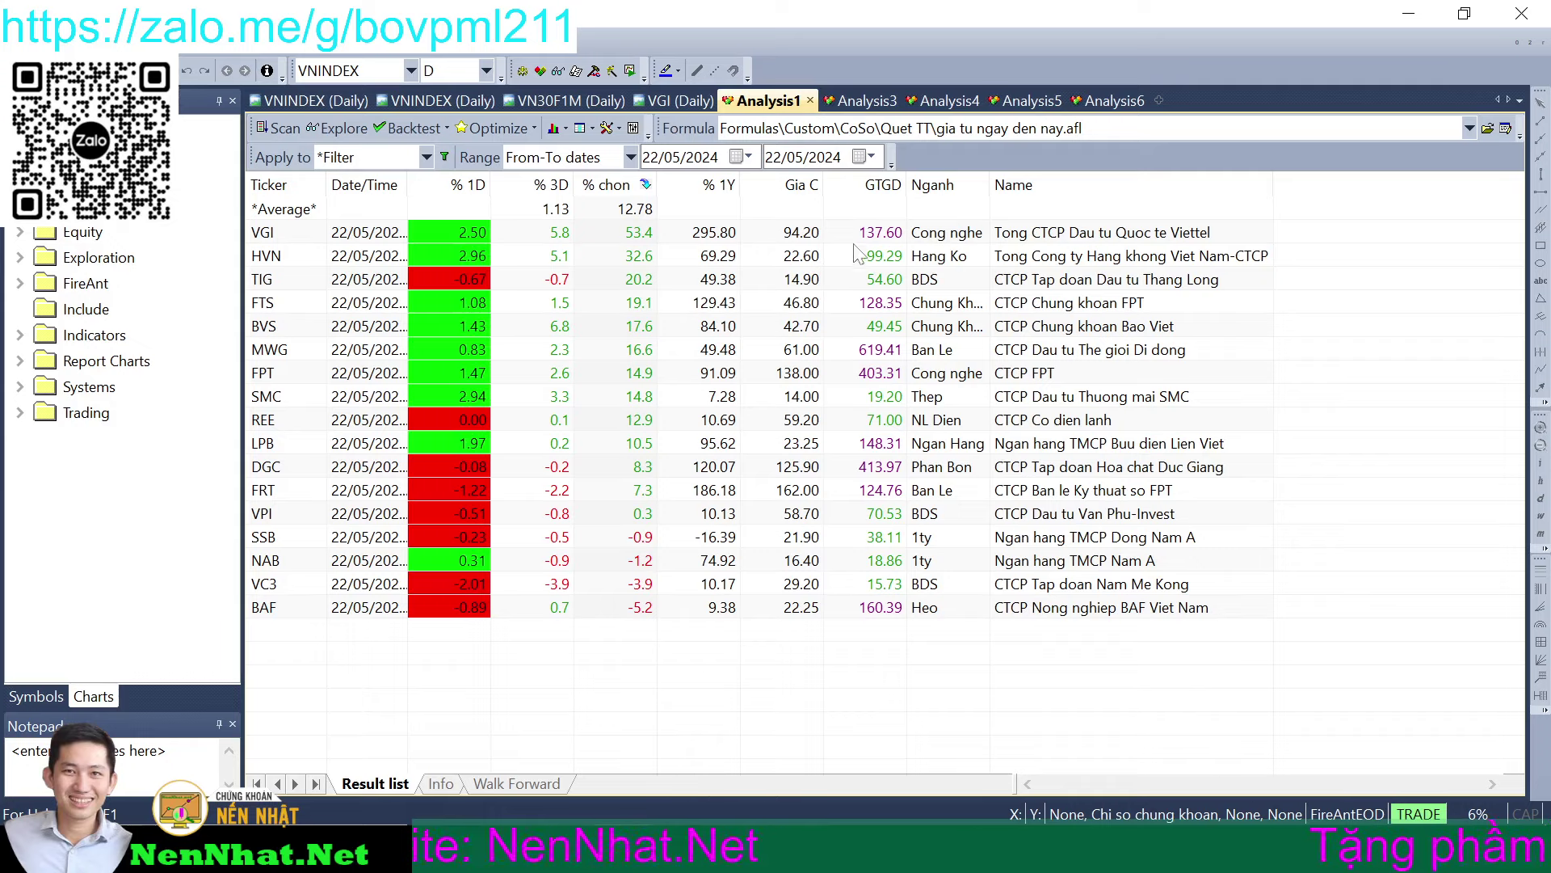
left_click(1012, 103)
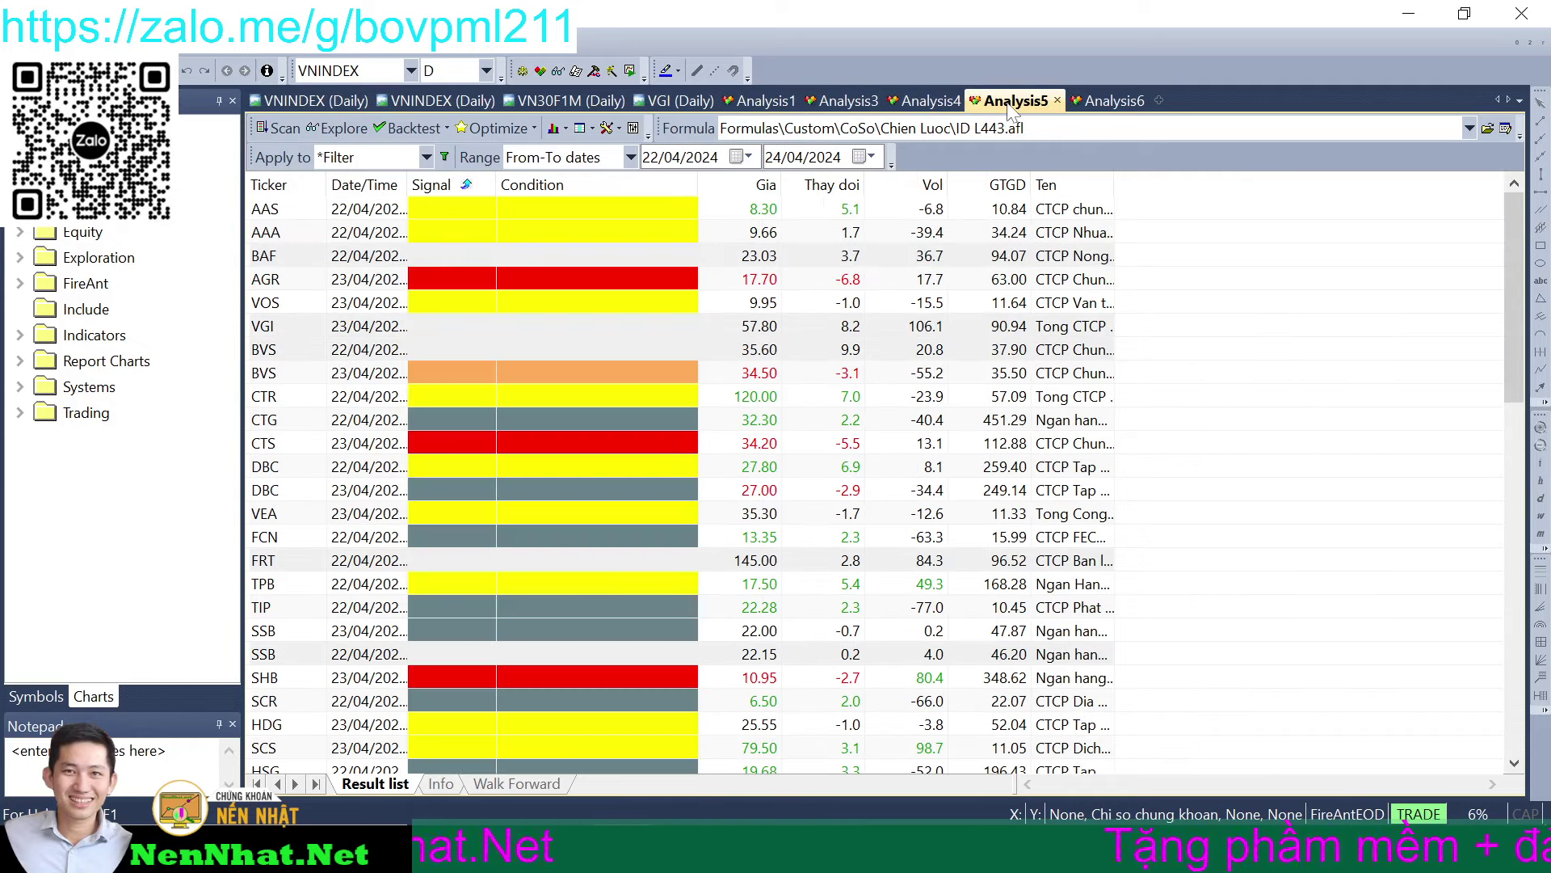
left_click(1057, 100)
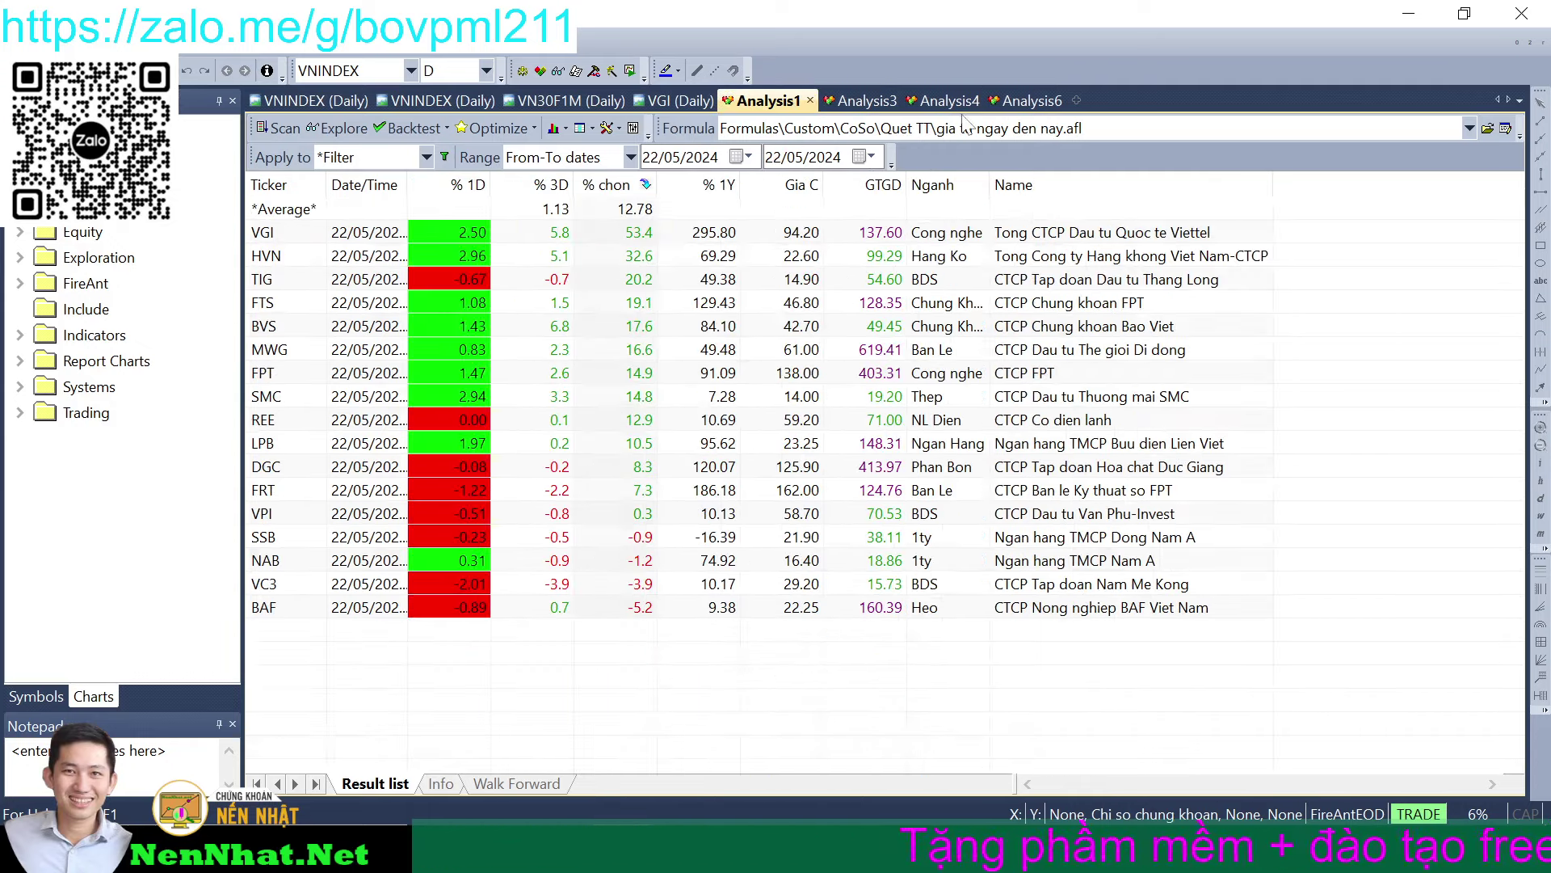
- Load the 2 BatDay NenNhat2024 formula from the Chien Luoc folder into Analysis3 and run its exploration for 24/04/2024
left_click(863, 104)
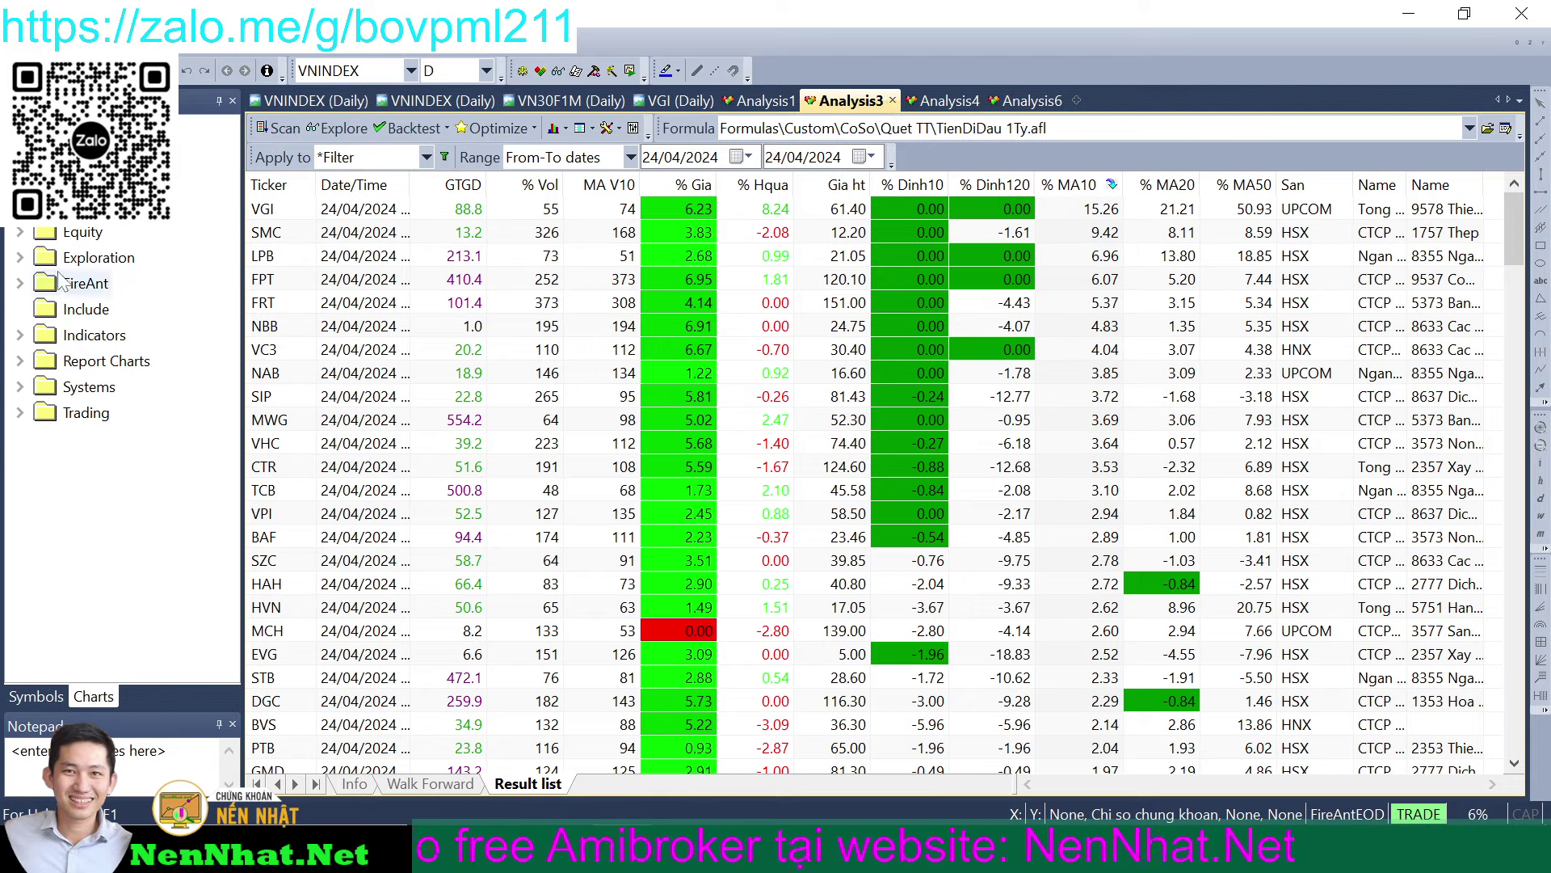
scroll(64, 284, "up", 5)
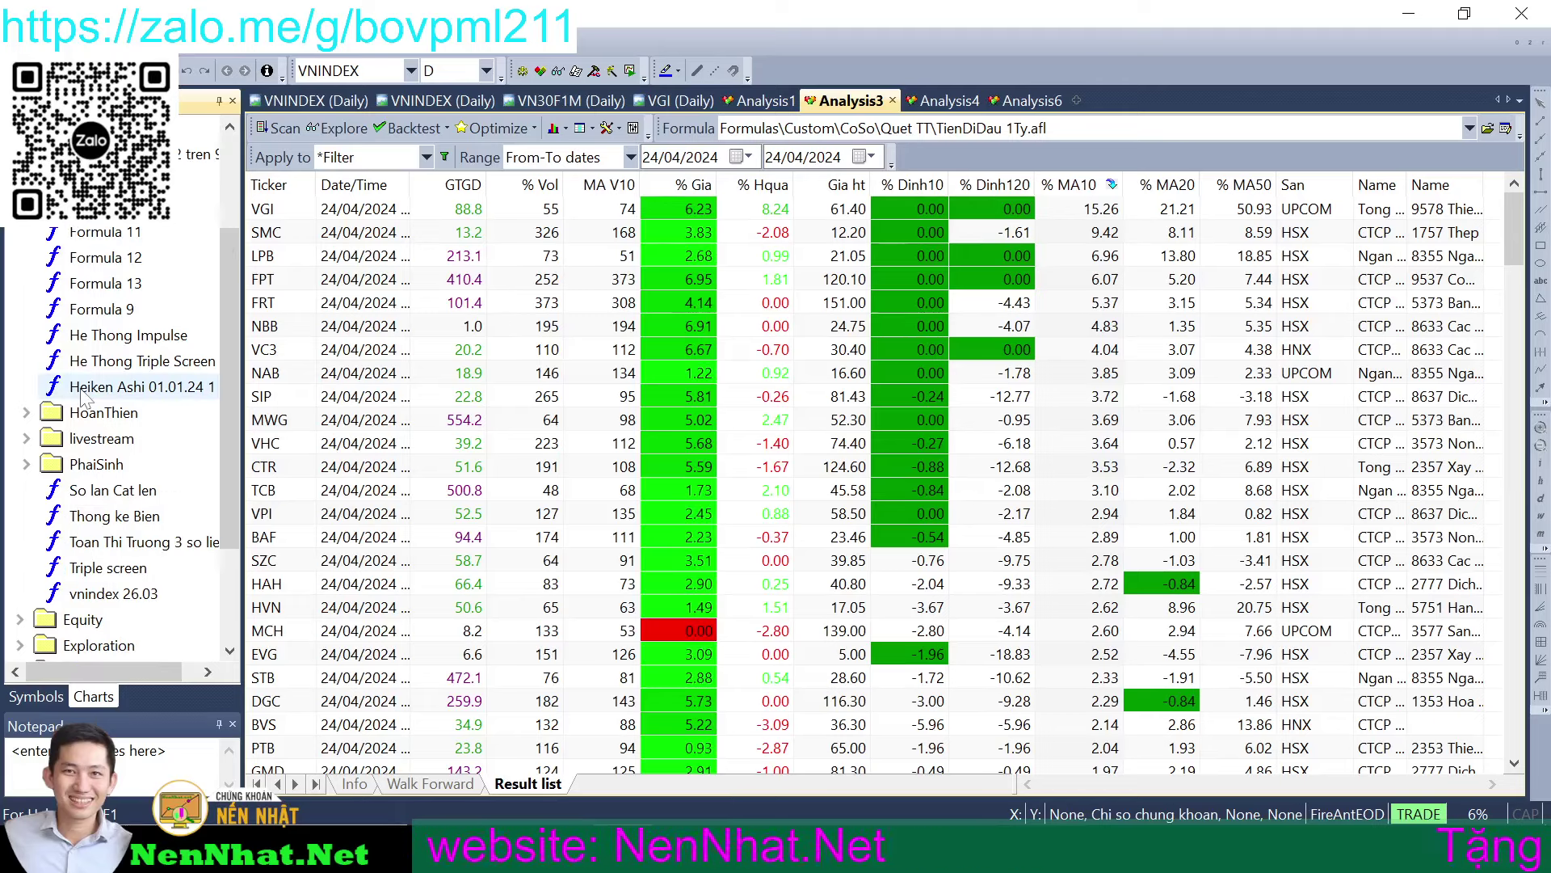
scroll(69, 371, "down", 5)
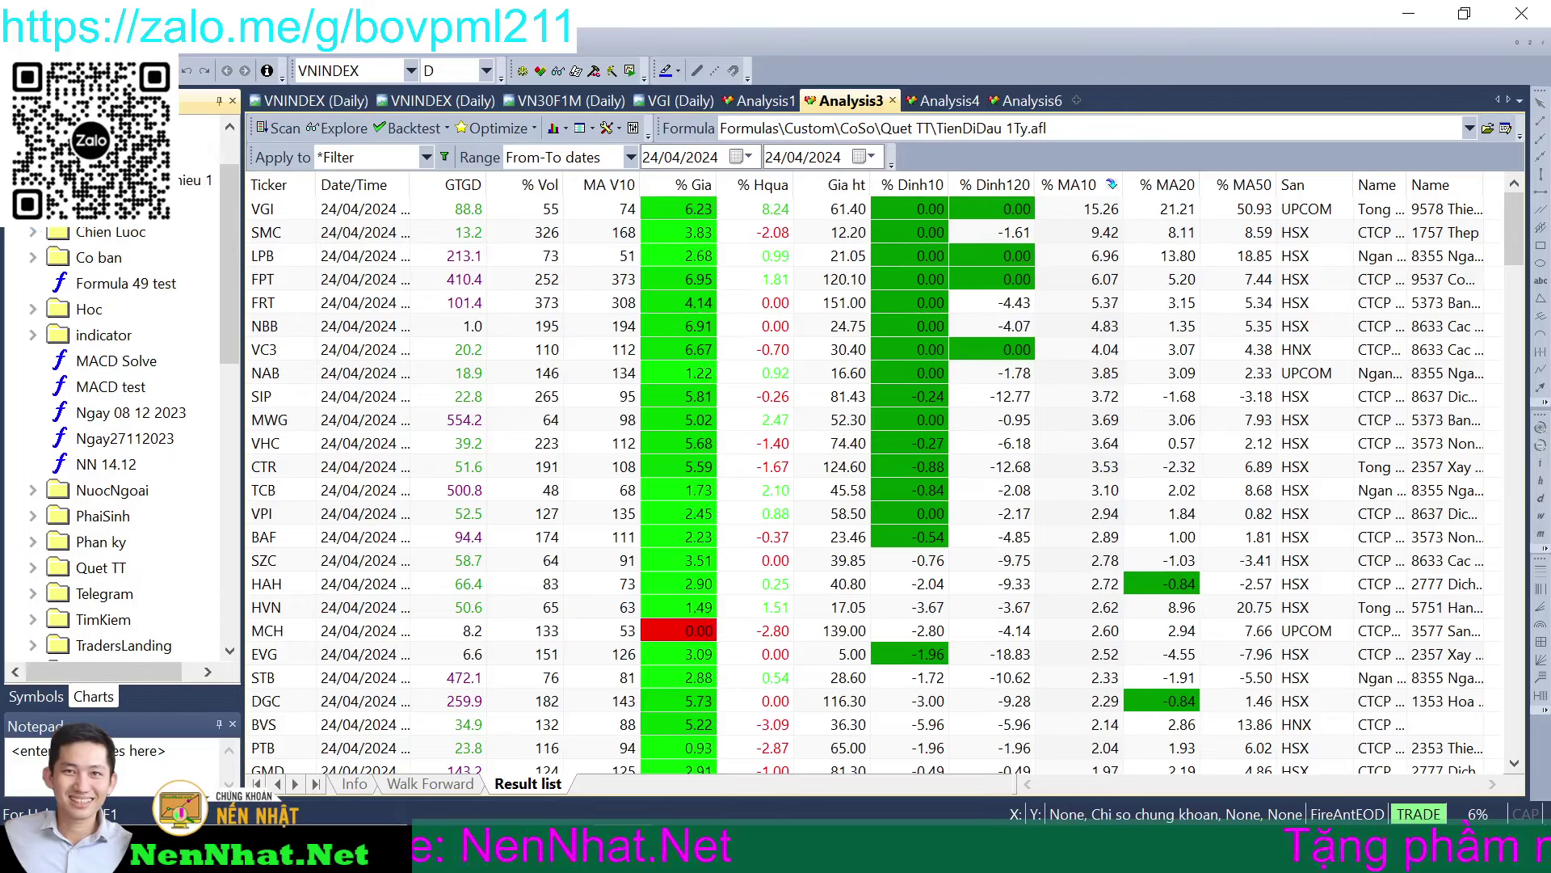
left_click(32, 232)
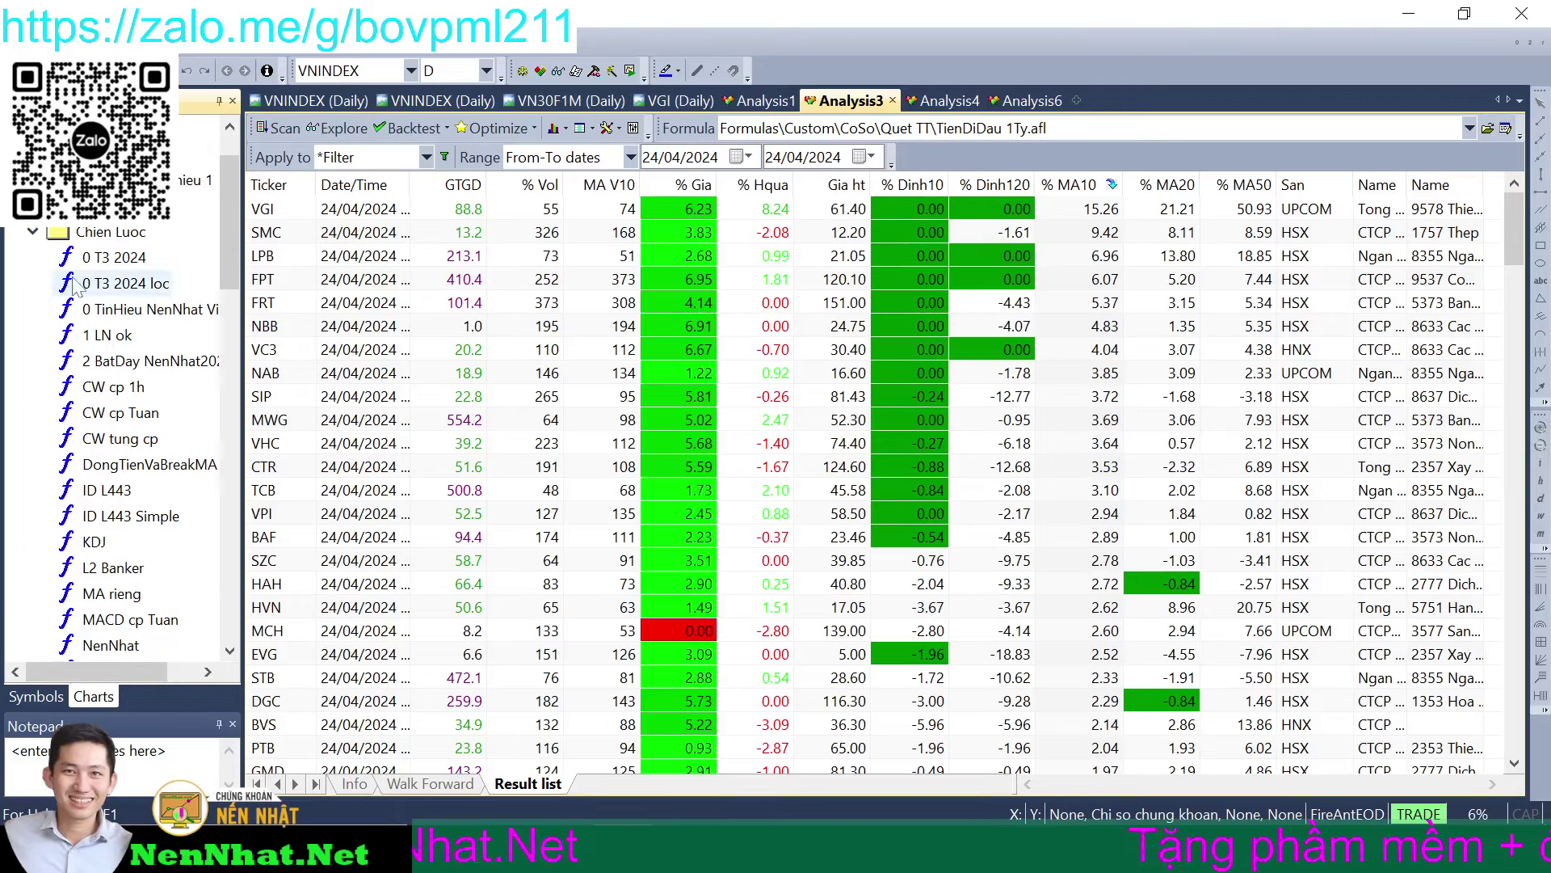
right_click(132, 364)
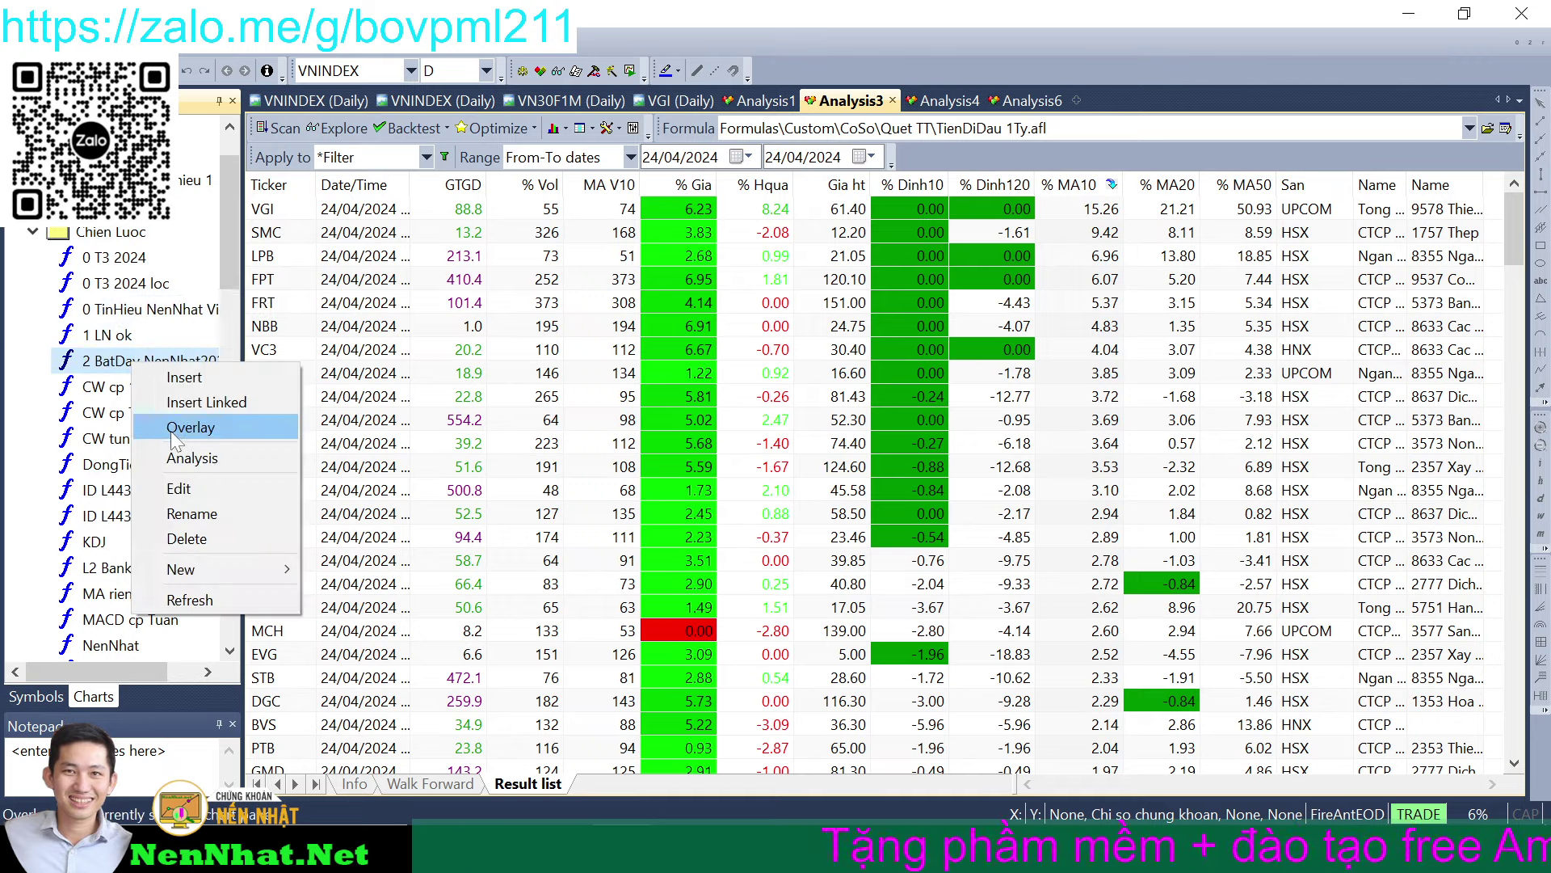
left_click(189, 458)
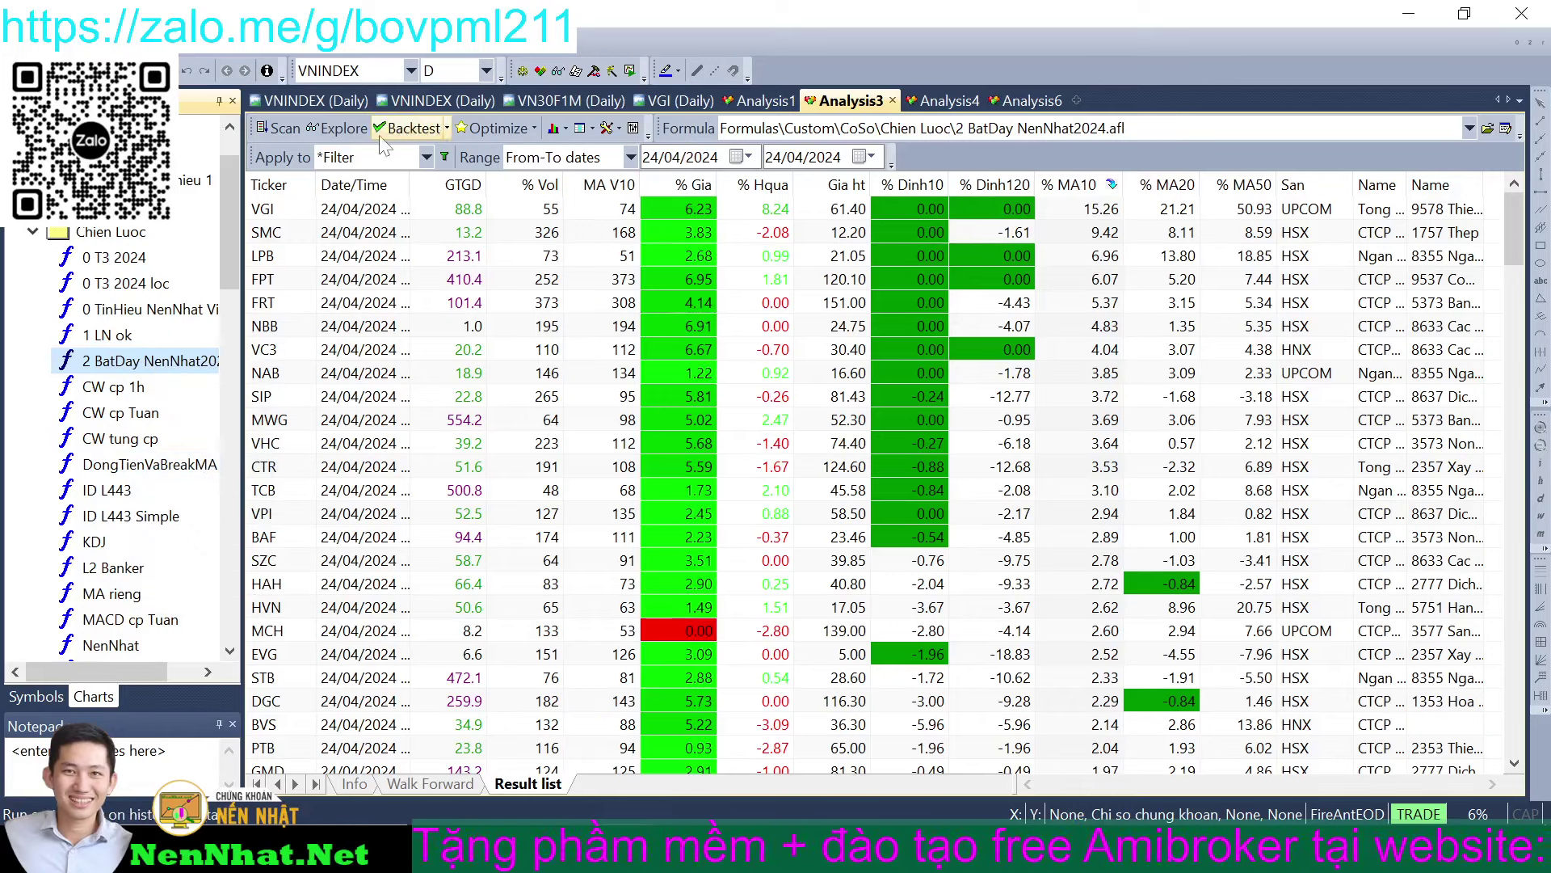
left_click(339, 136)
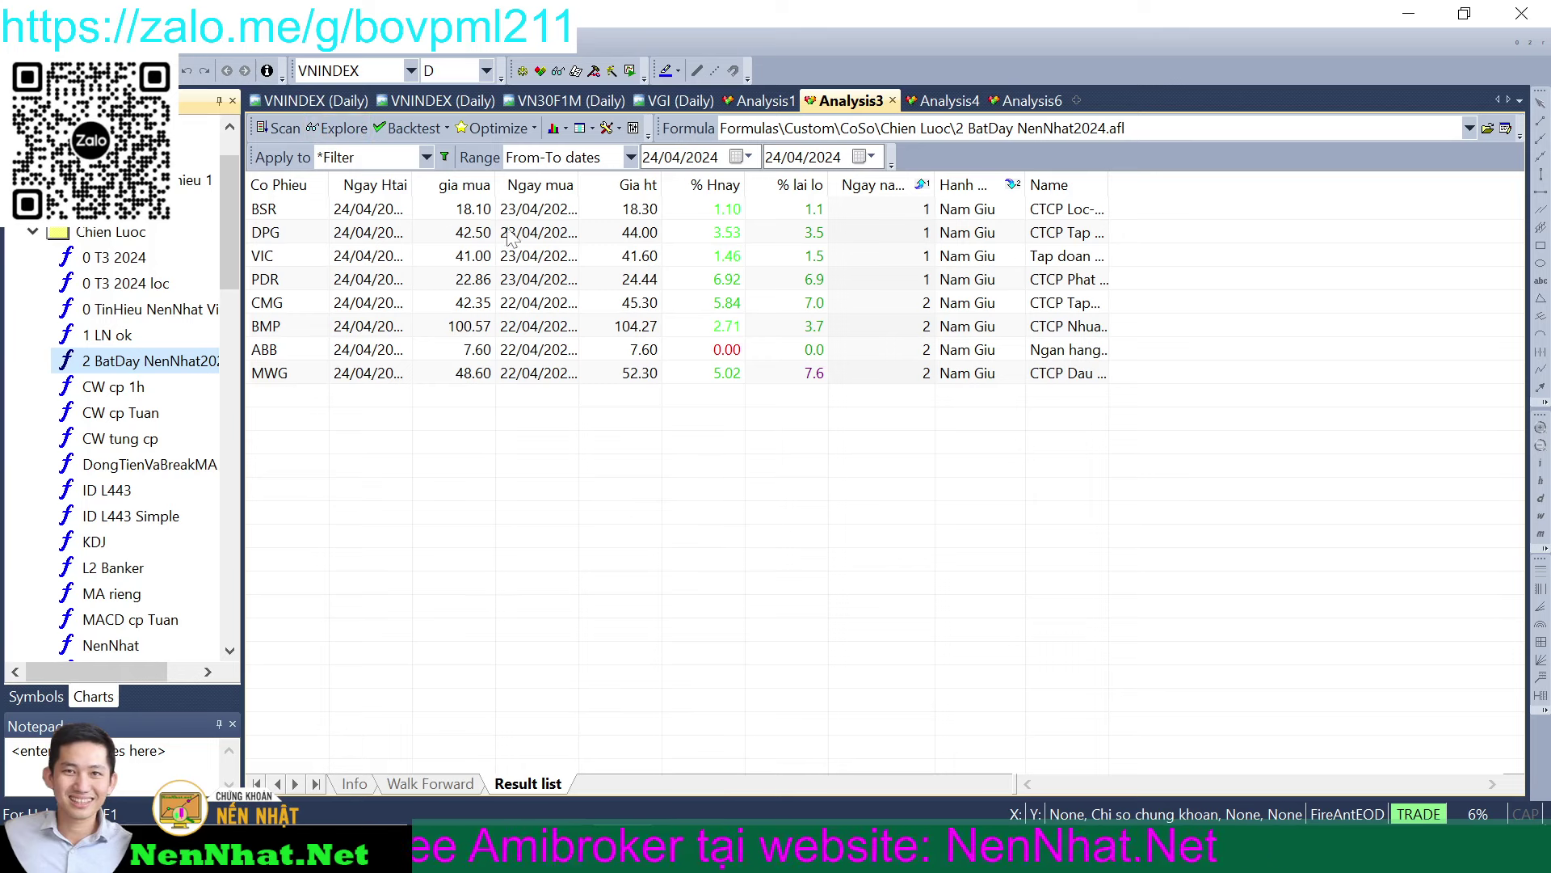
- Replace the Nhap watch list with all the Analysis3 results and rerun the Analysis1 exploration on those tickers
left_click(445, 157)
key("Escape")
left_click_drag(742, 426, 661, 210)
right_click(639, 213)
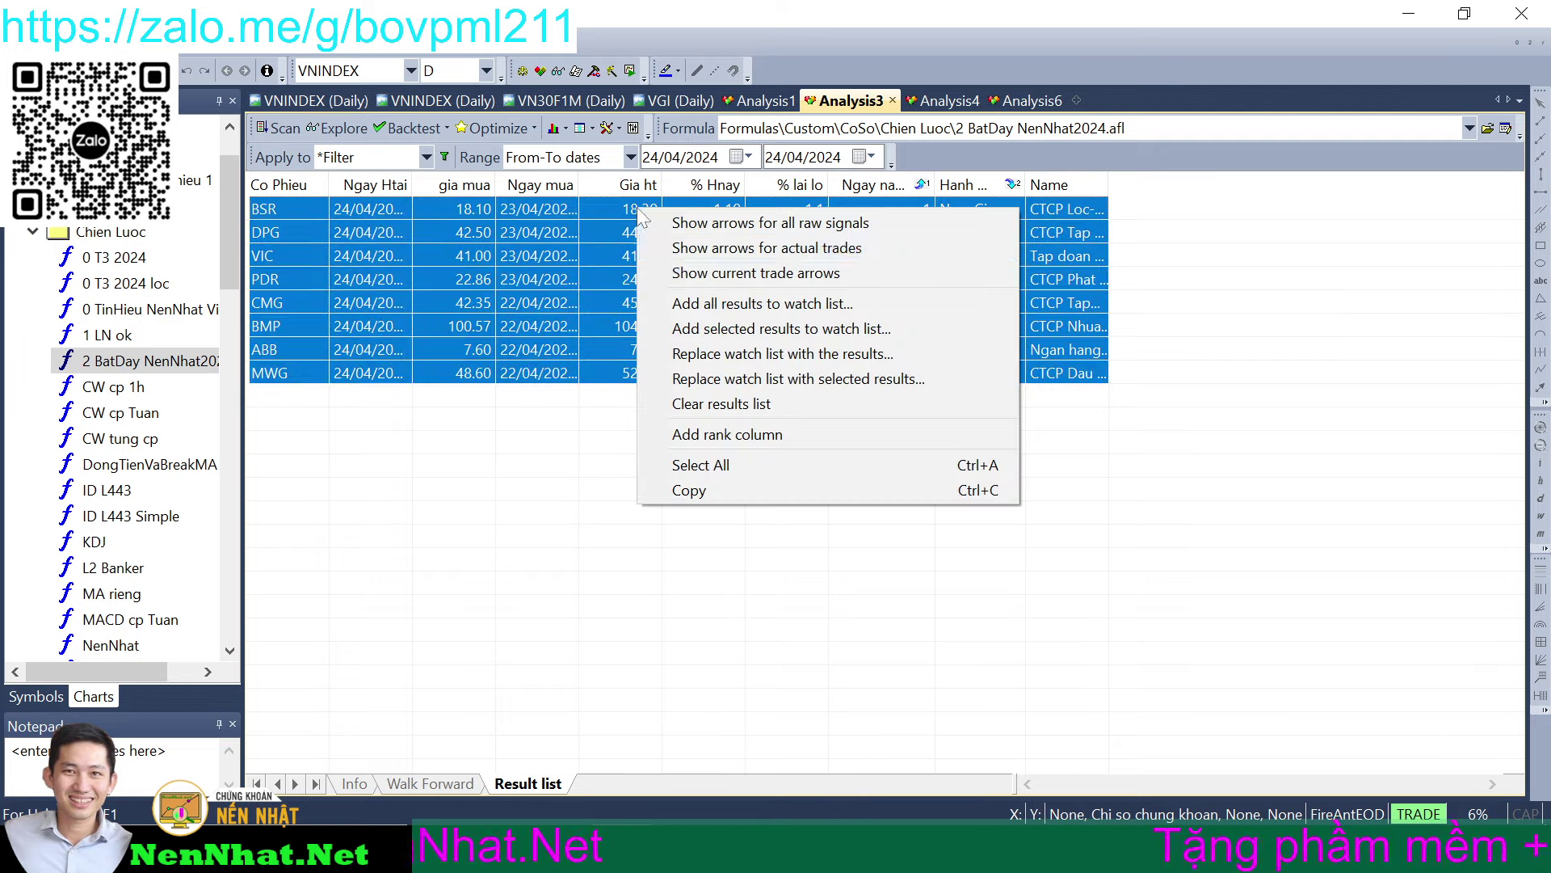
left_click(751, 377)
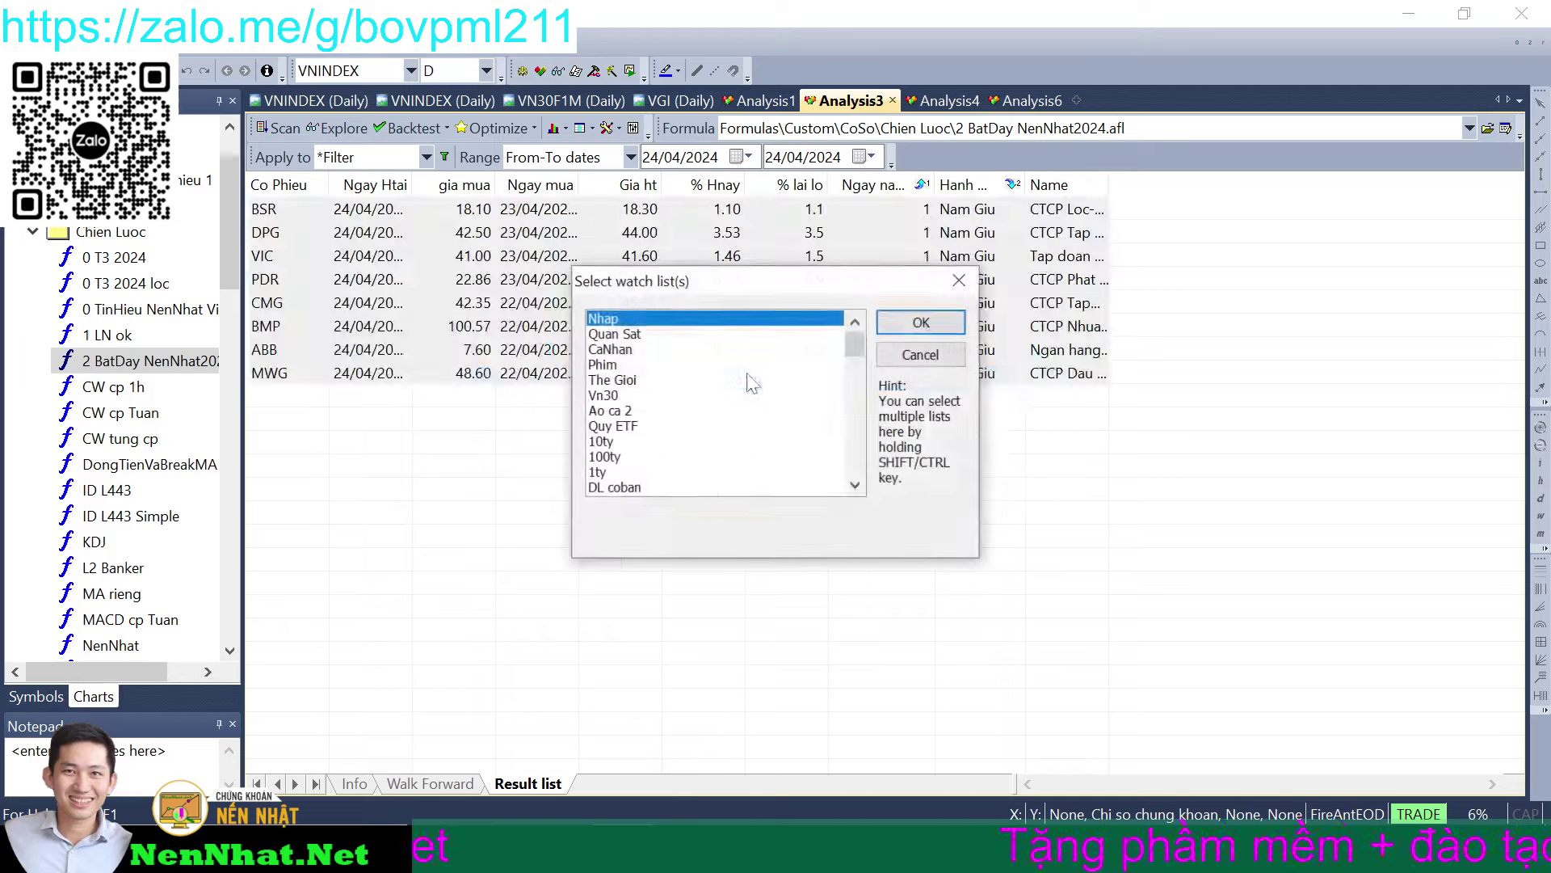
left_click(921, 323)
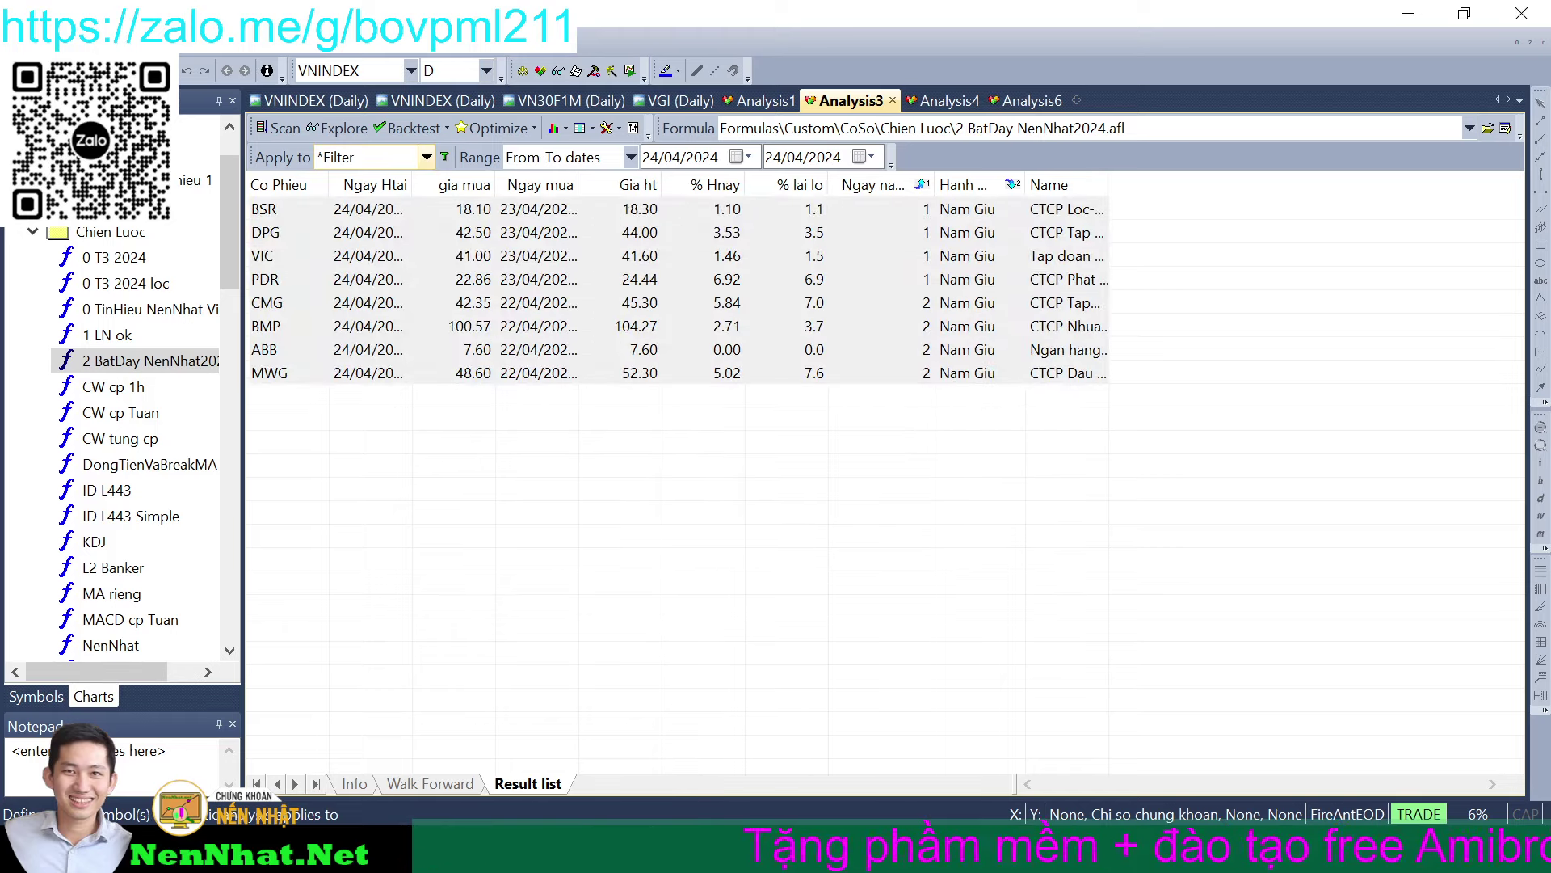
key("ctrl+Tab")
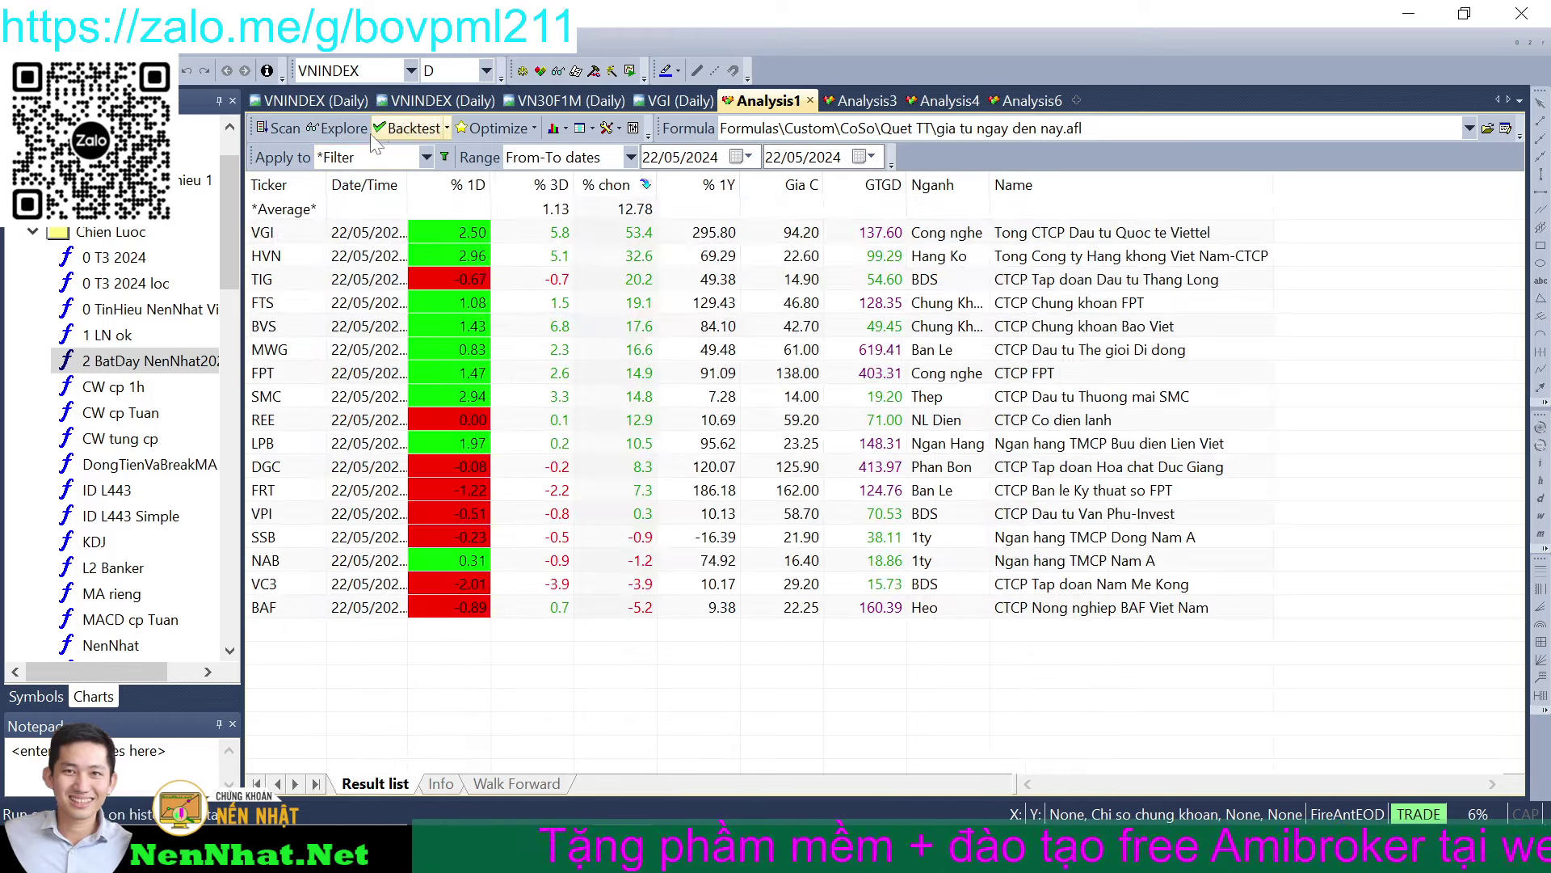
left_click(335, 128)
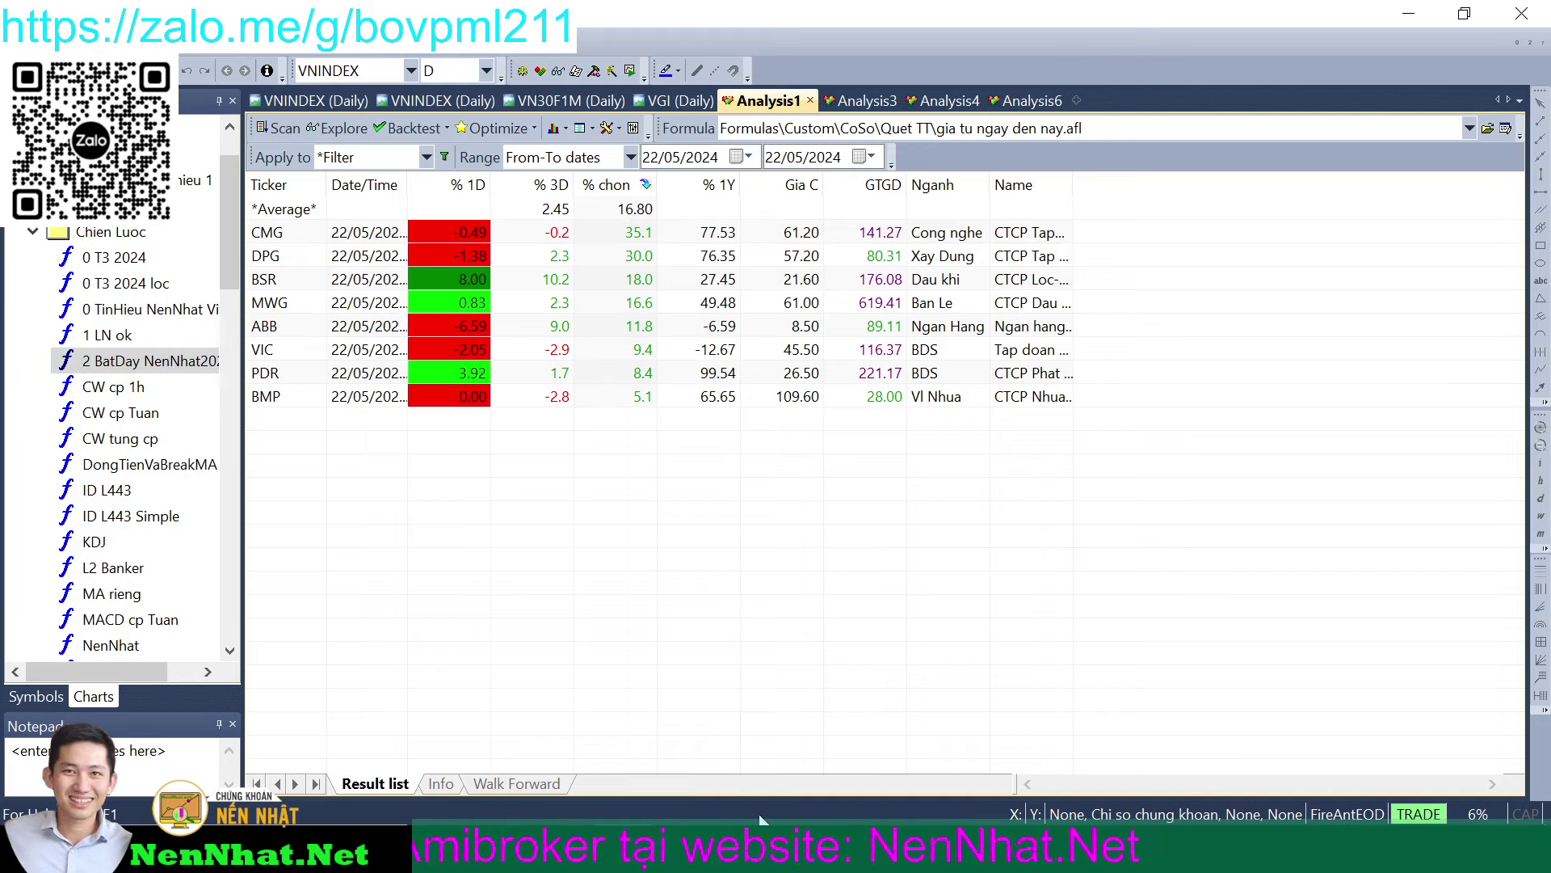
- Switch to the Excel sheet and enter the label "Bắt đáy 2. NN" in A12
left_click(665, 820)
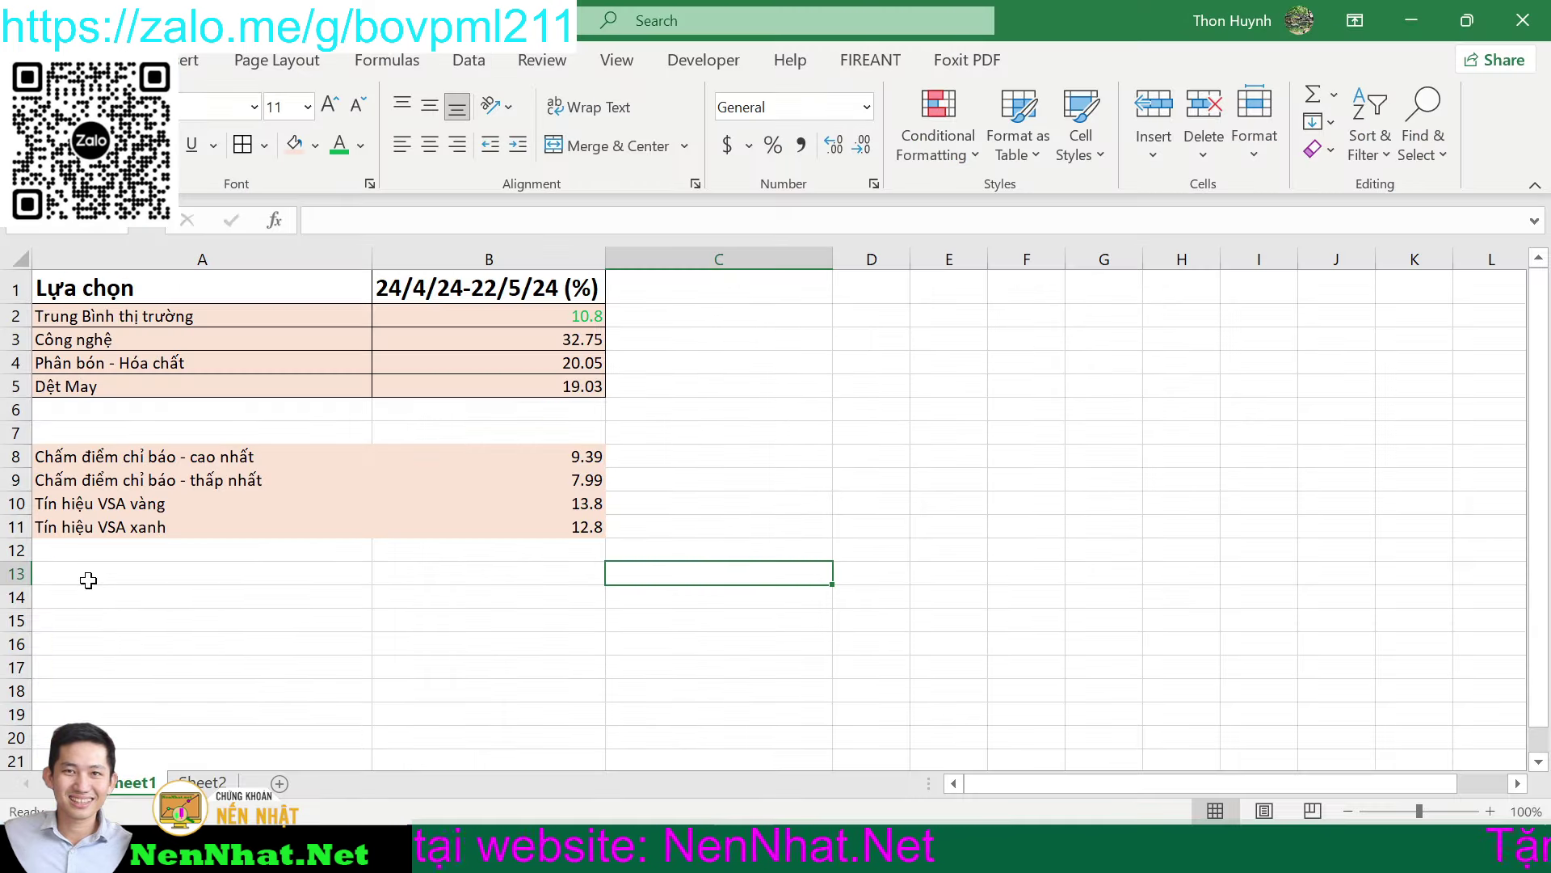
left_click(97, 552)
type("Băt")
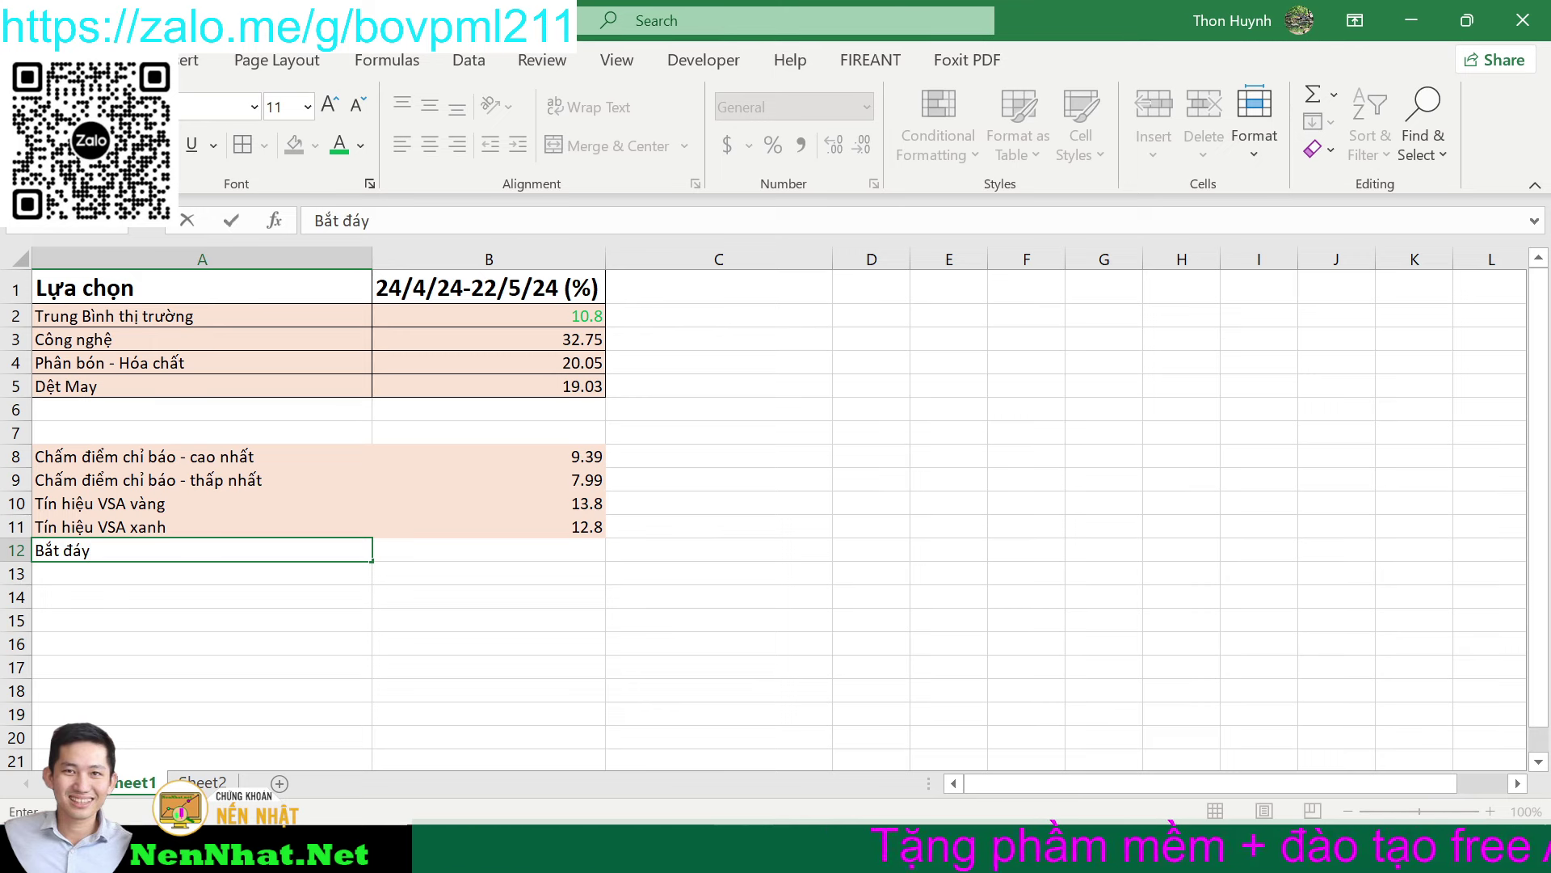
type(" đáy N")
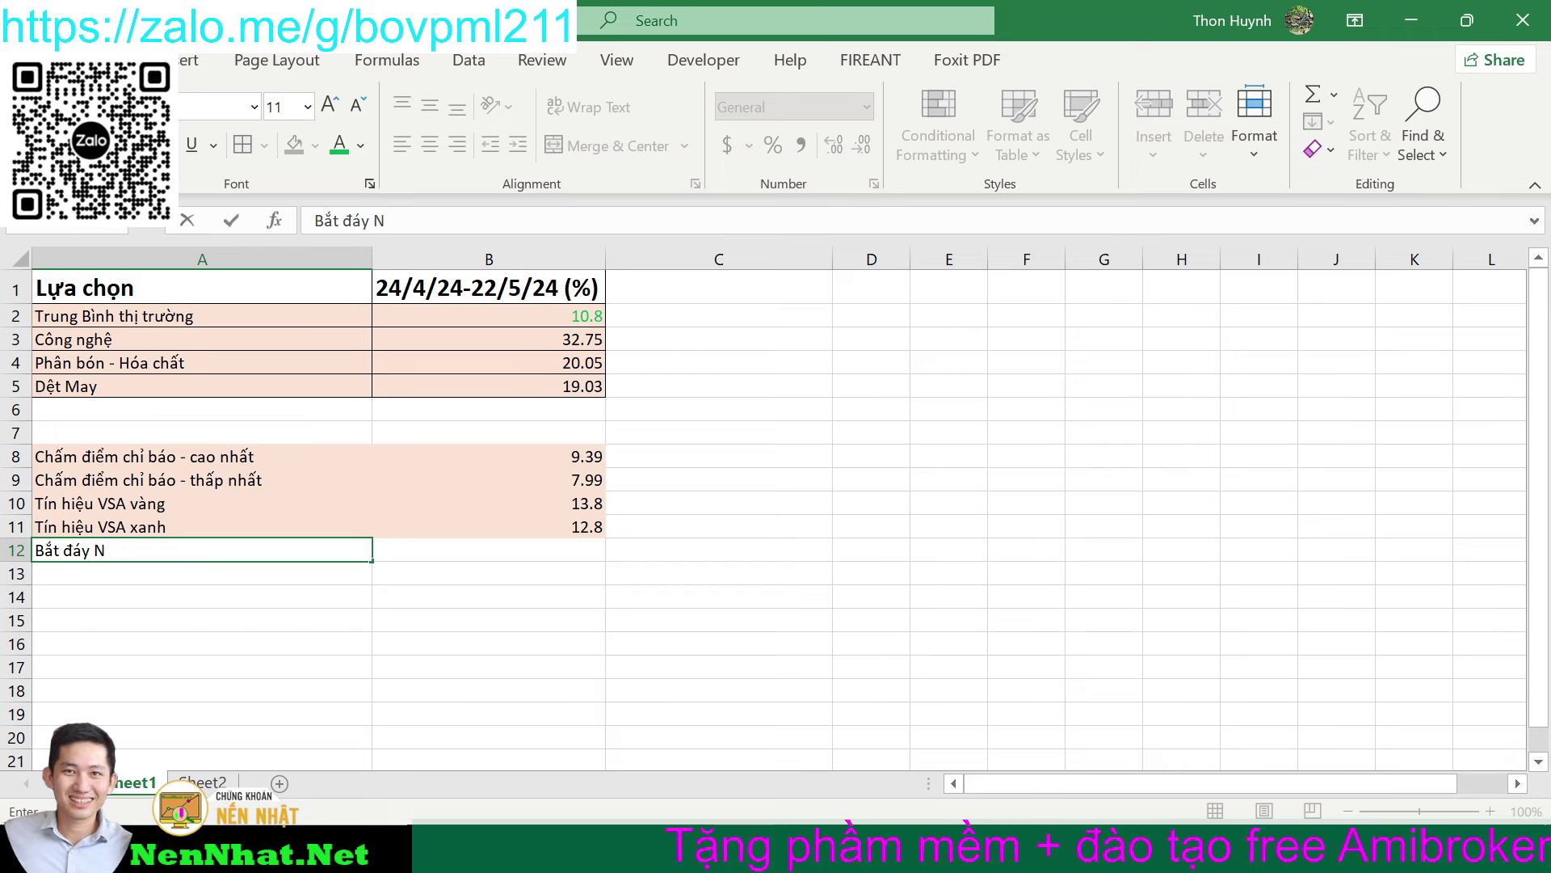
type("N")
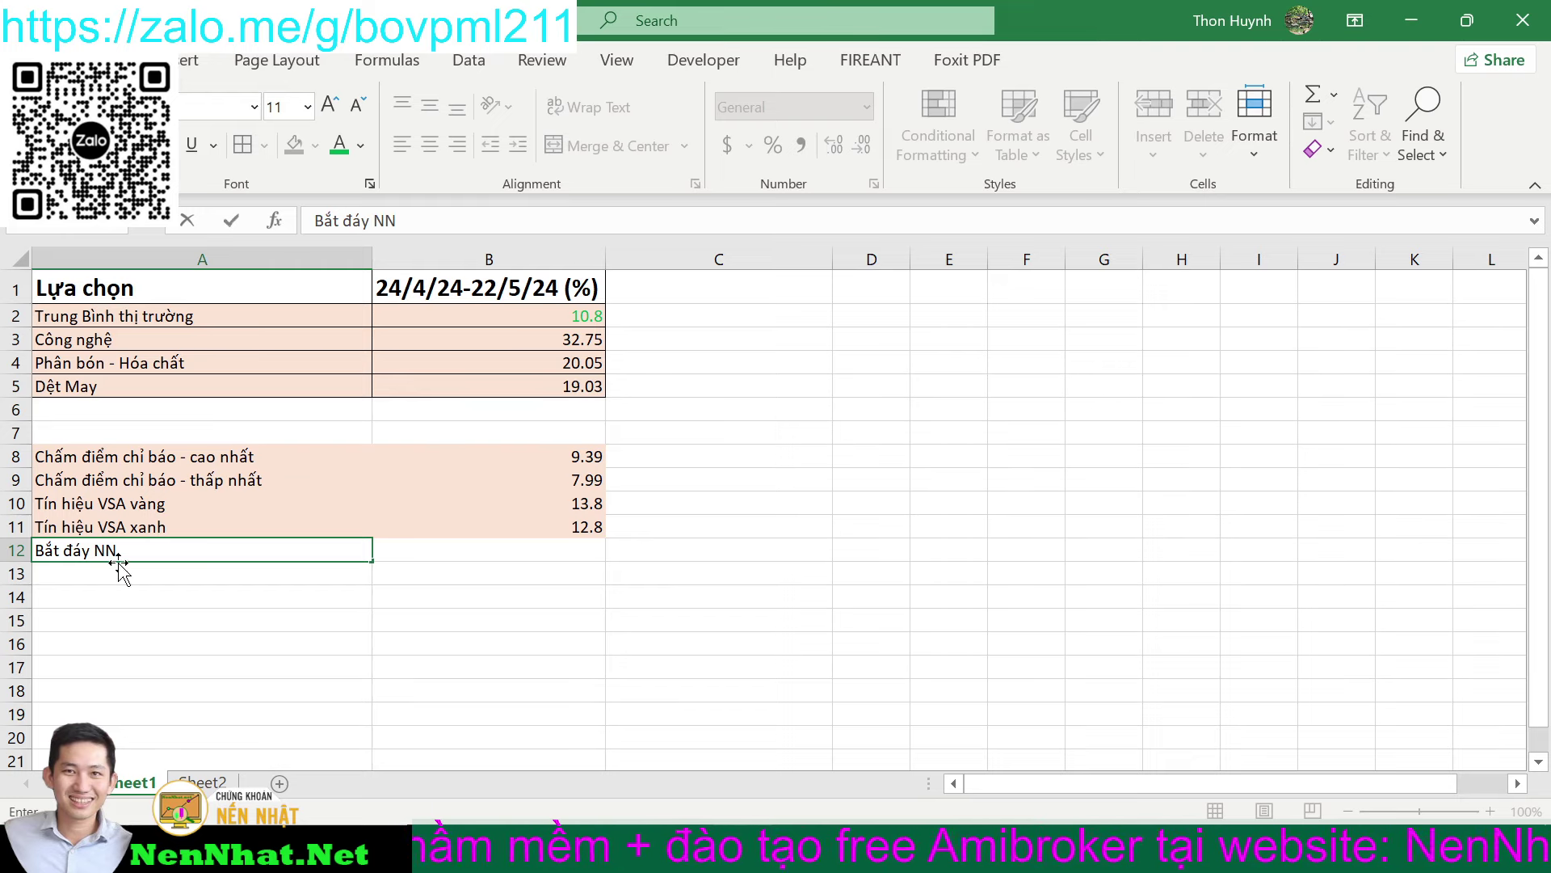
left_click(556, 544)
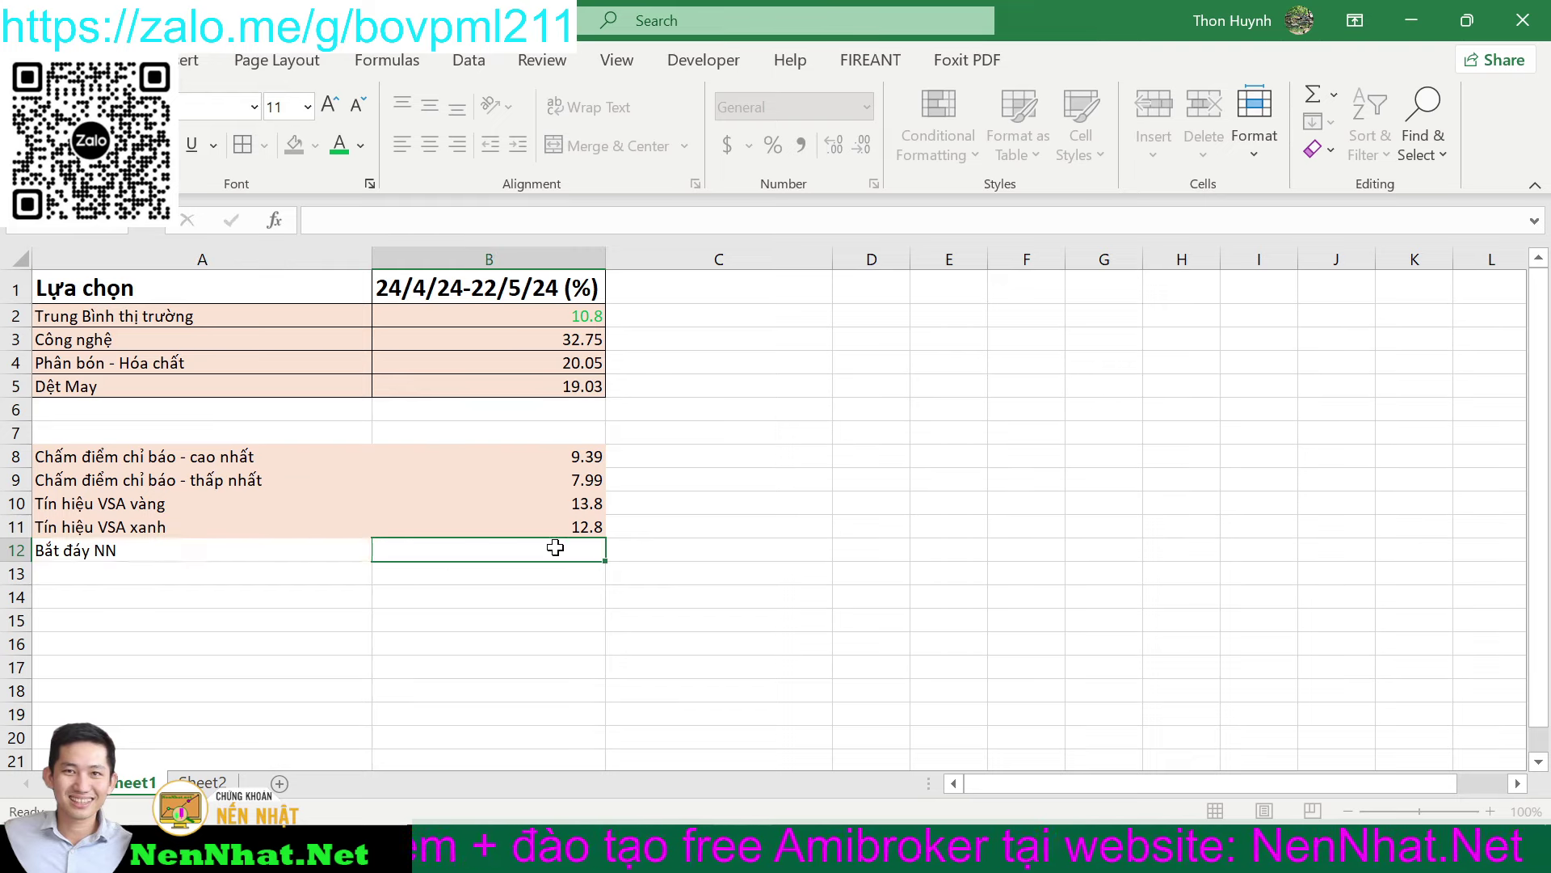
double_click(94, 550)
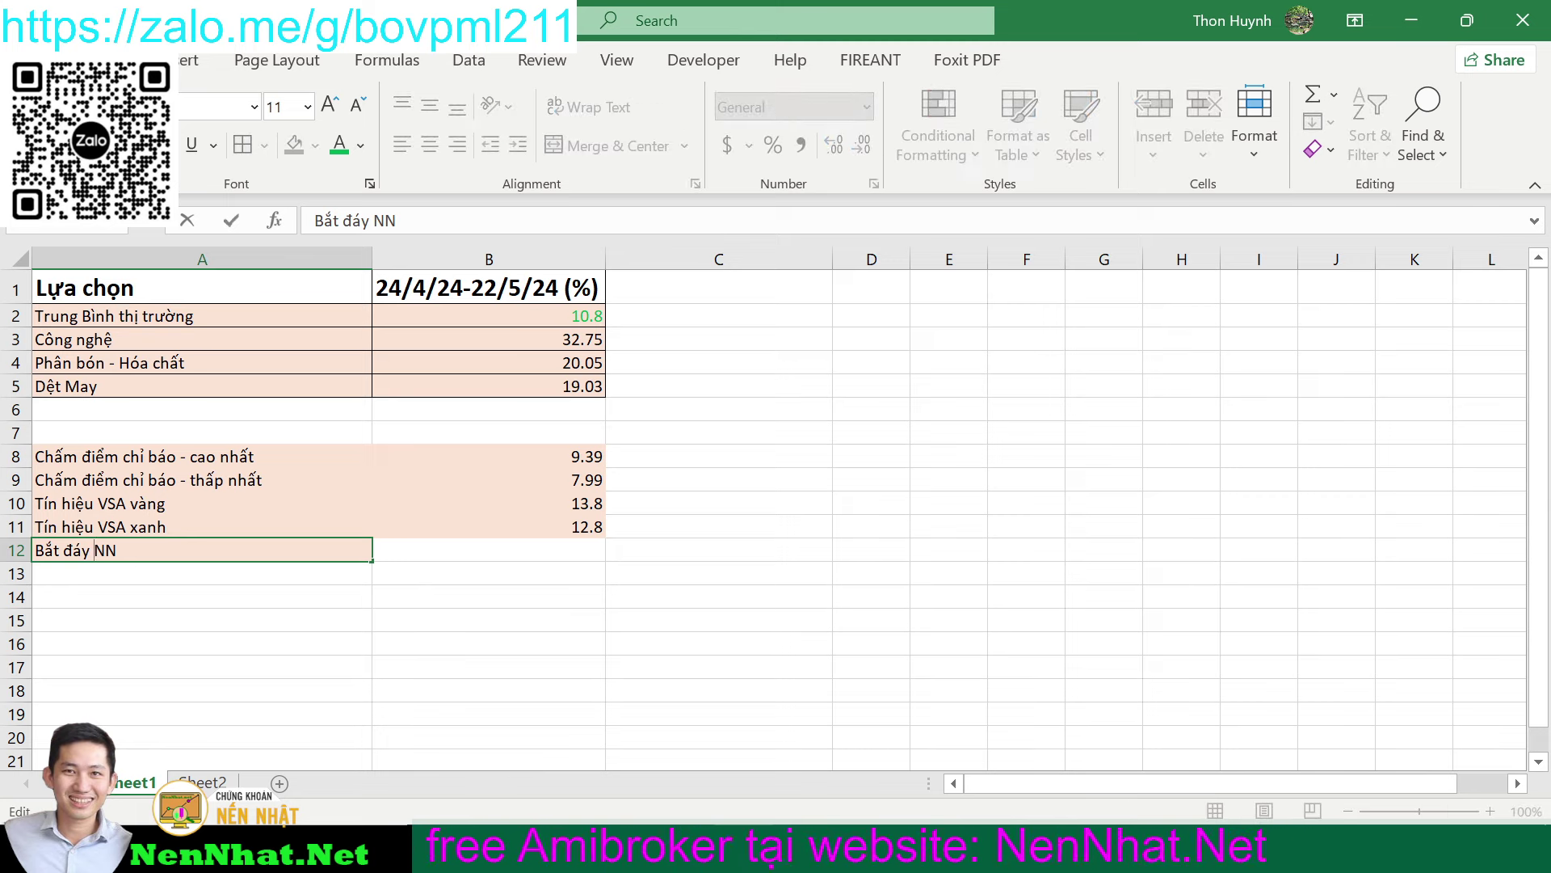
type("2.")
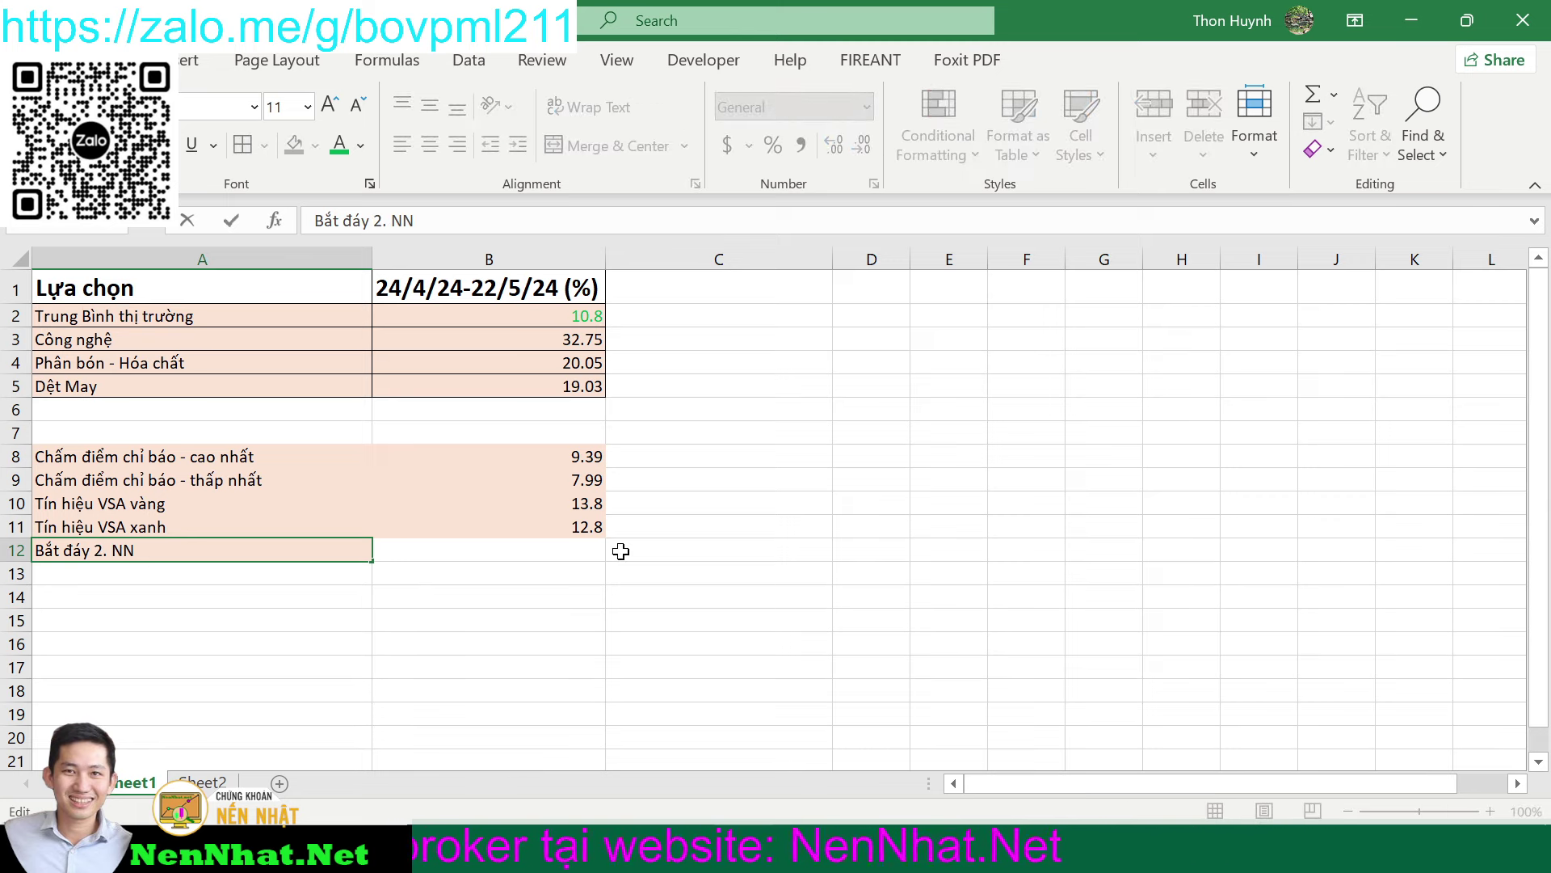
- Check the average % chon in AmiBroker's Analysis1 results and enter 16.8 in B12 of the Excel sheet
left_click(592, 553)
mouse_move(684, 848)
left_click(685, 735)
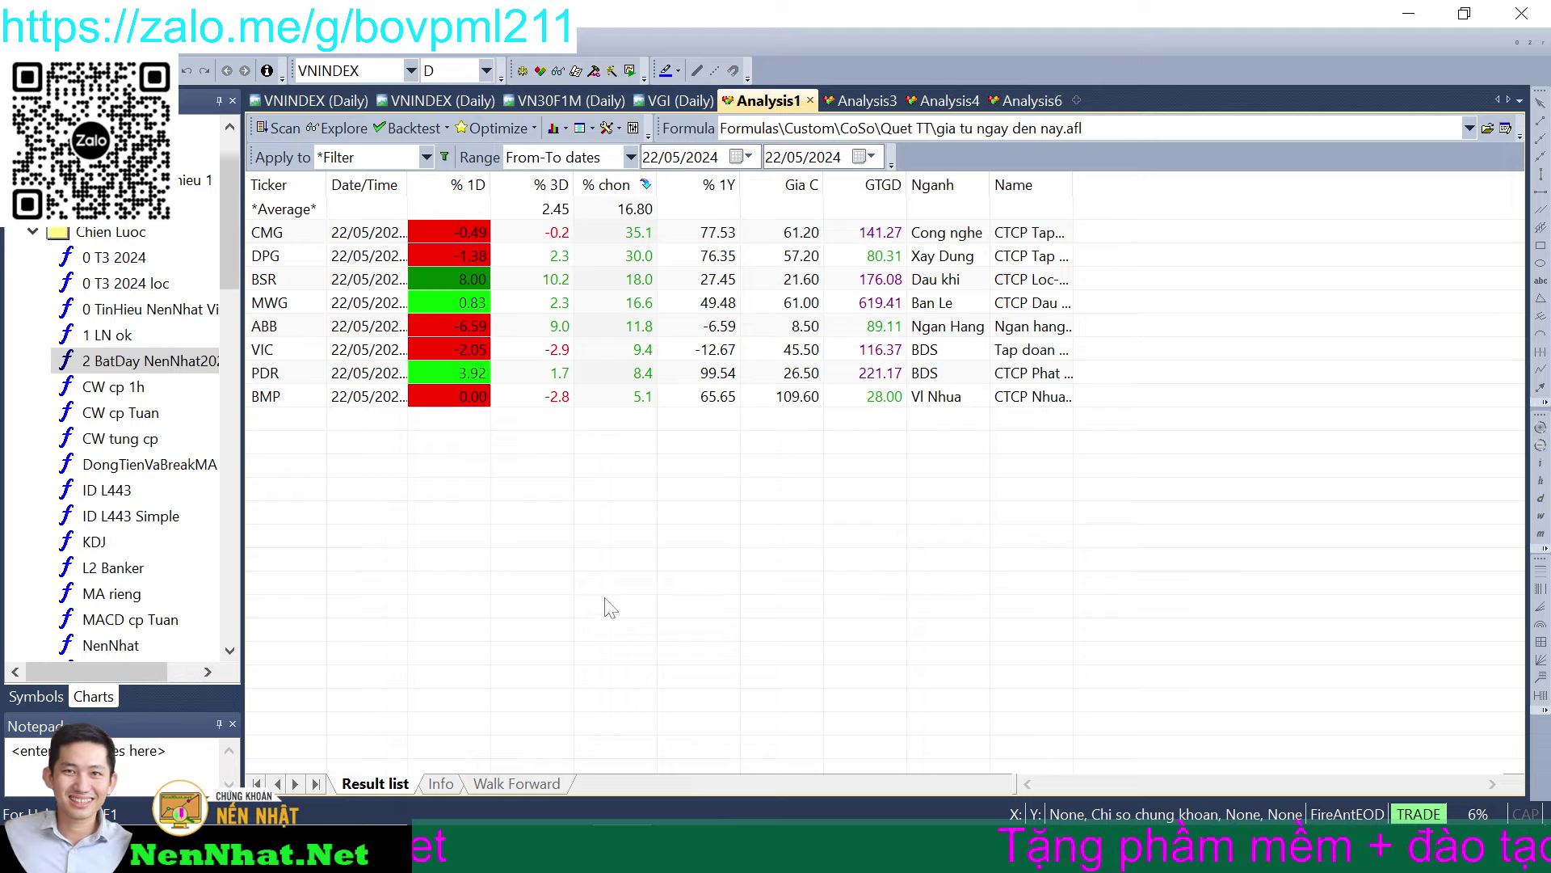
key("alt+Tab")
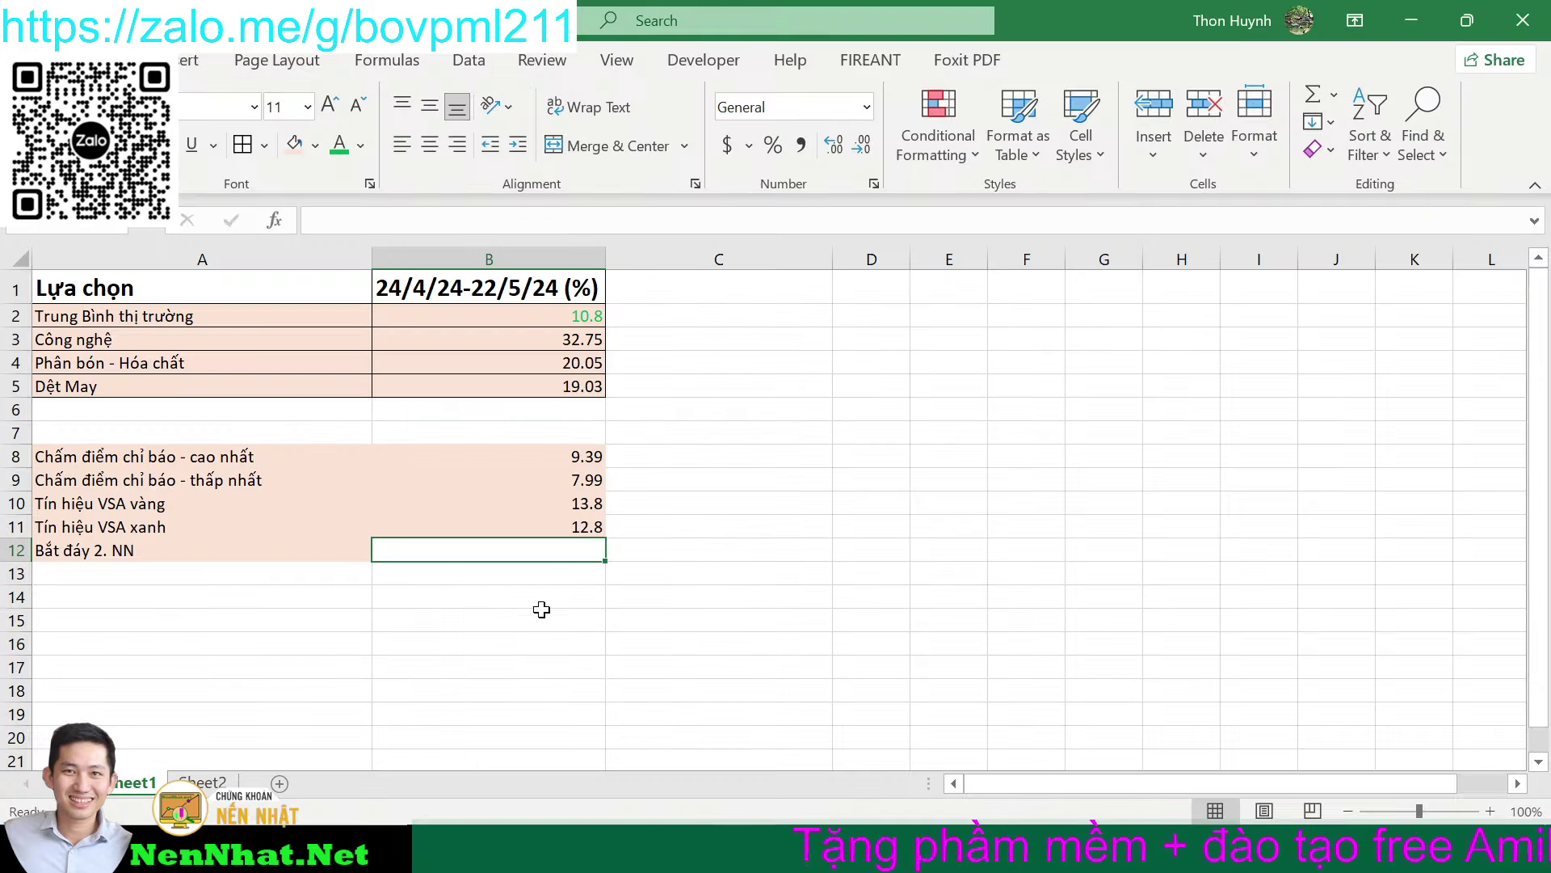
type("16.8")
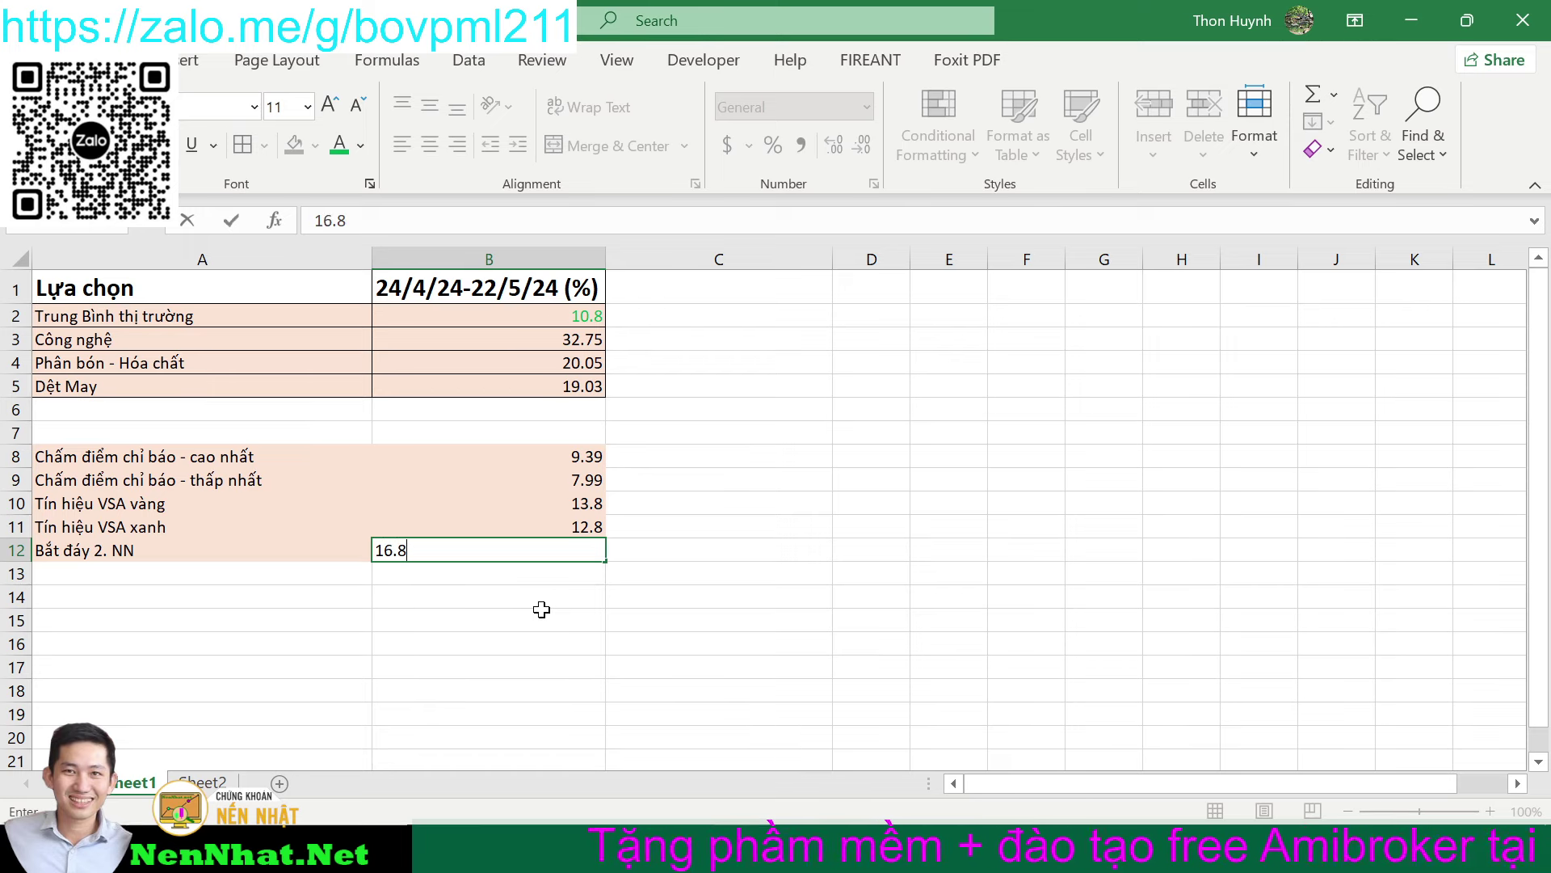
left_click(628, 645)
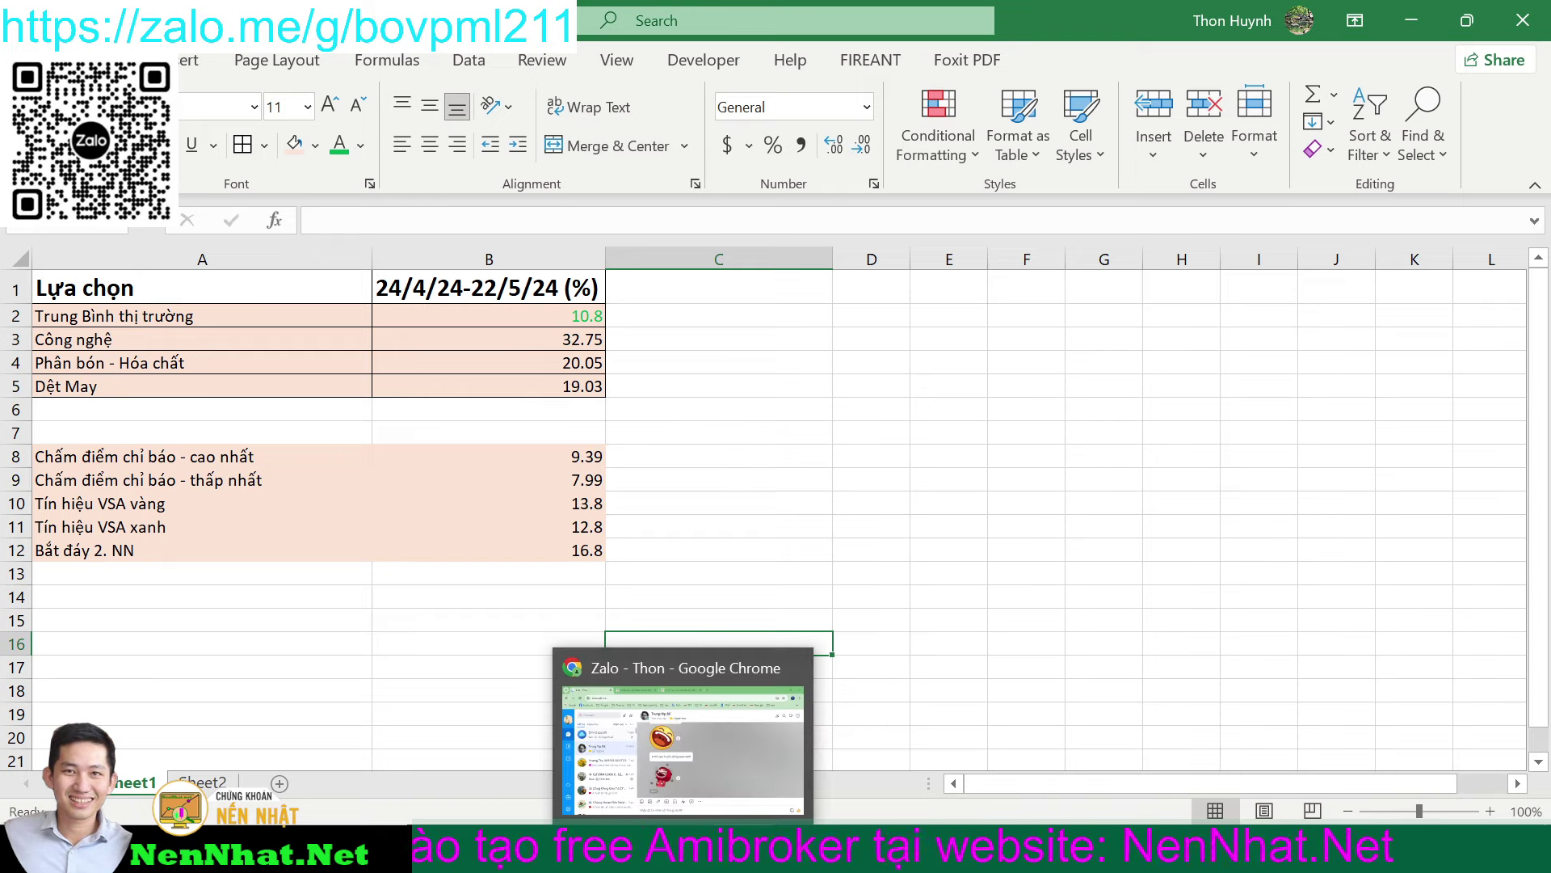
- Back in AmiBroker, load the VuotDinh2024 formula from the Chien Luoc folder into Analysis1
left_click(692, 849)
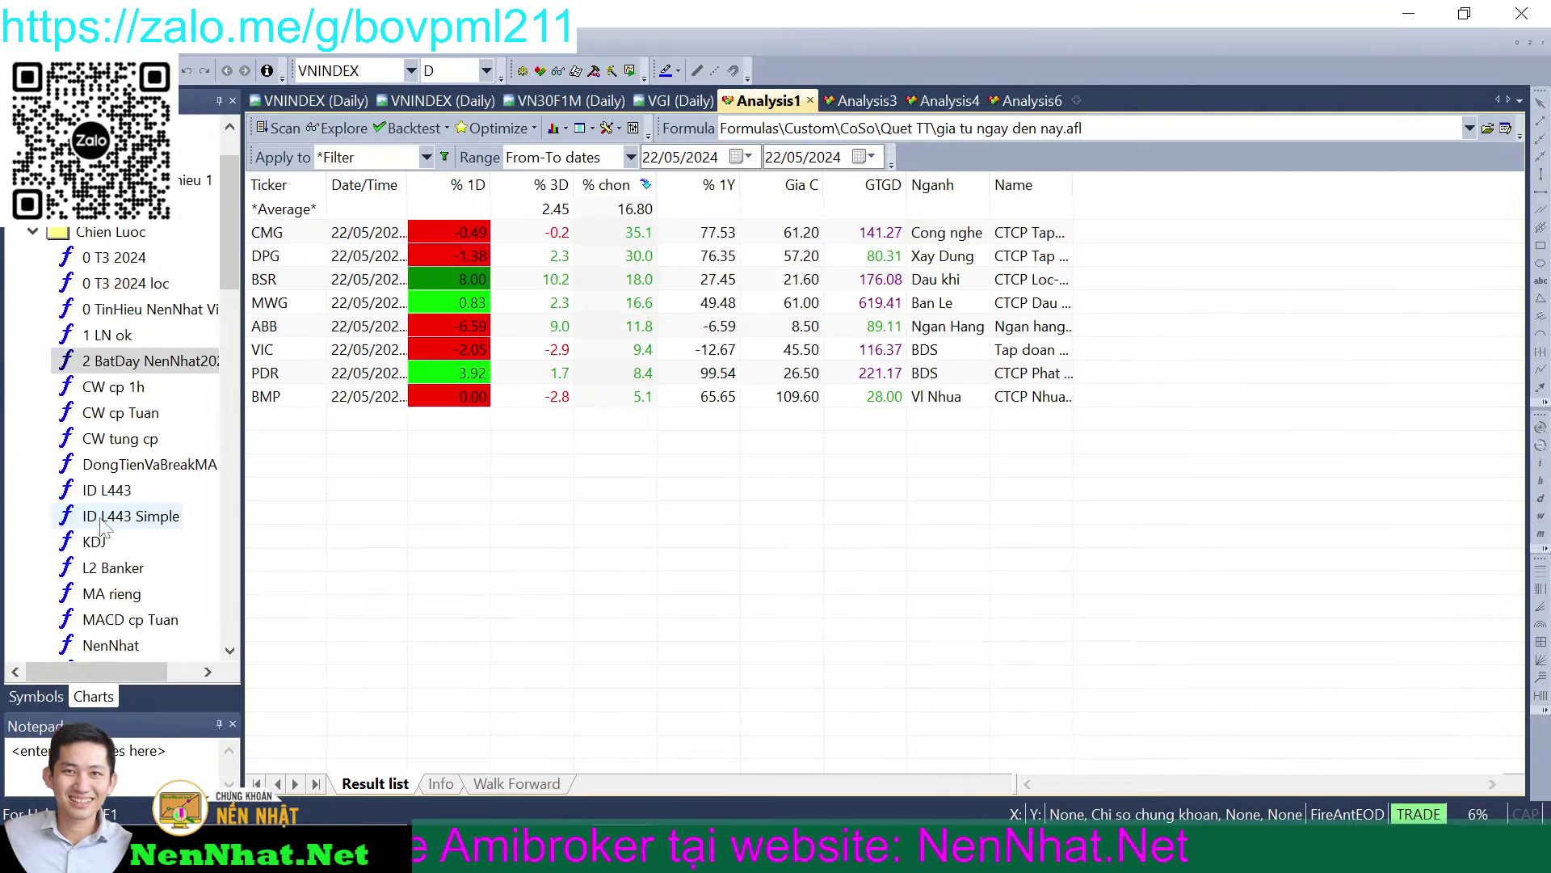
scroll(105, 541, "down", 3)
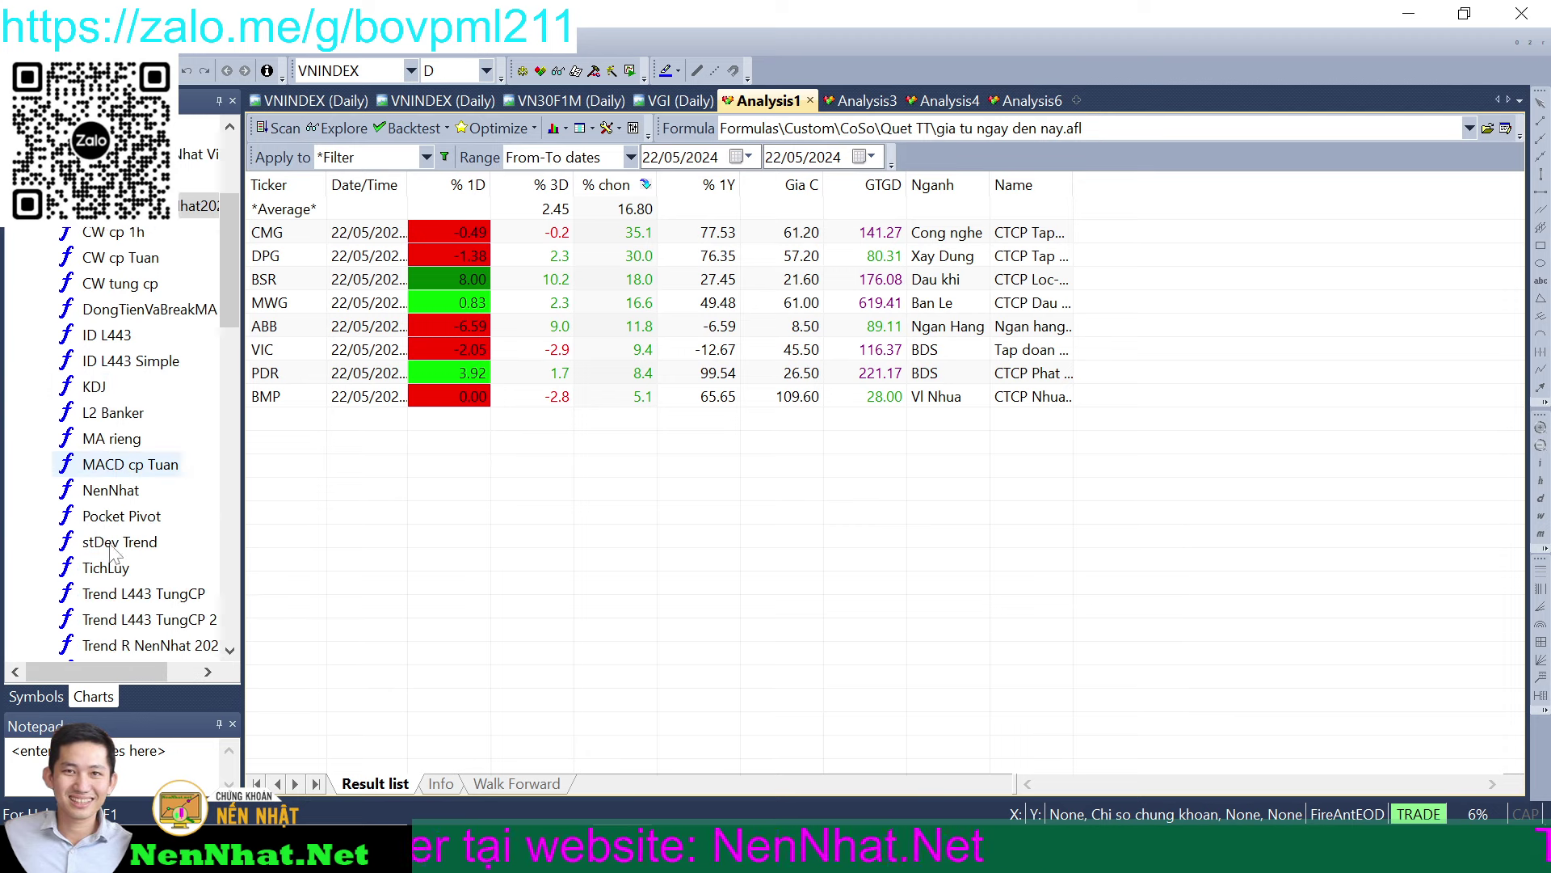
scroll(112, 551, "up", 3)
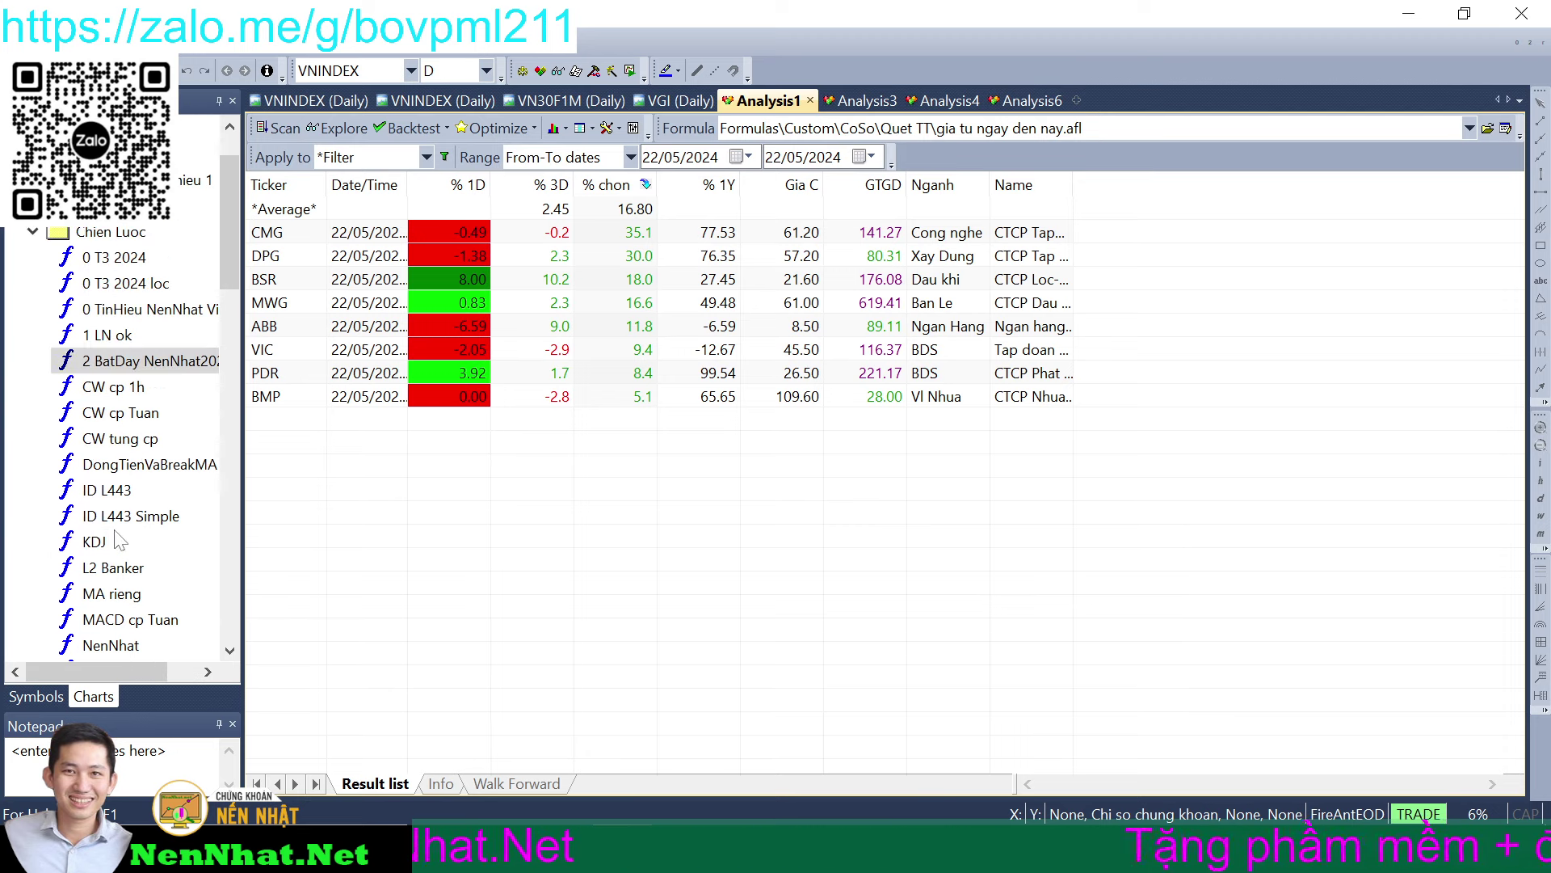
scroll(141, 520, "down", 5)
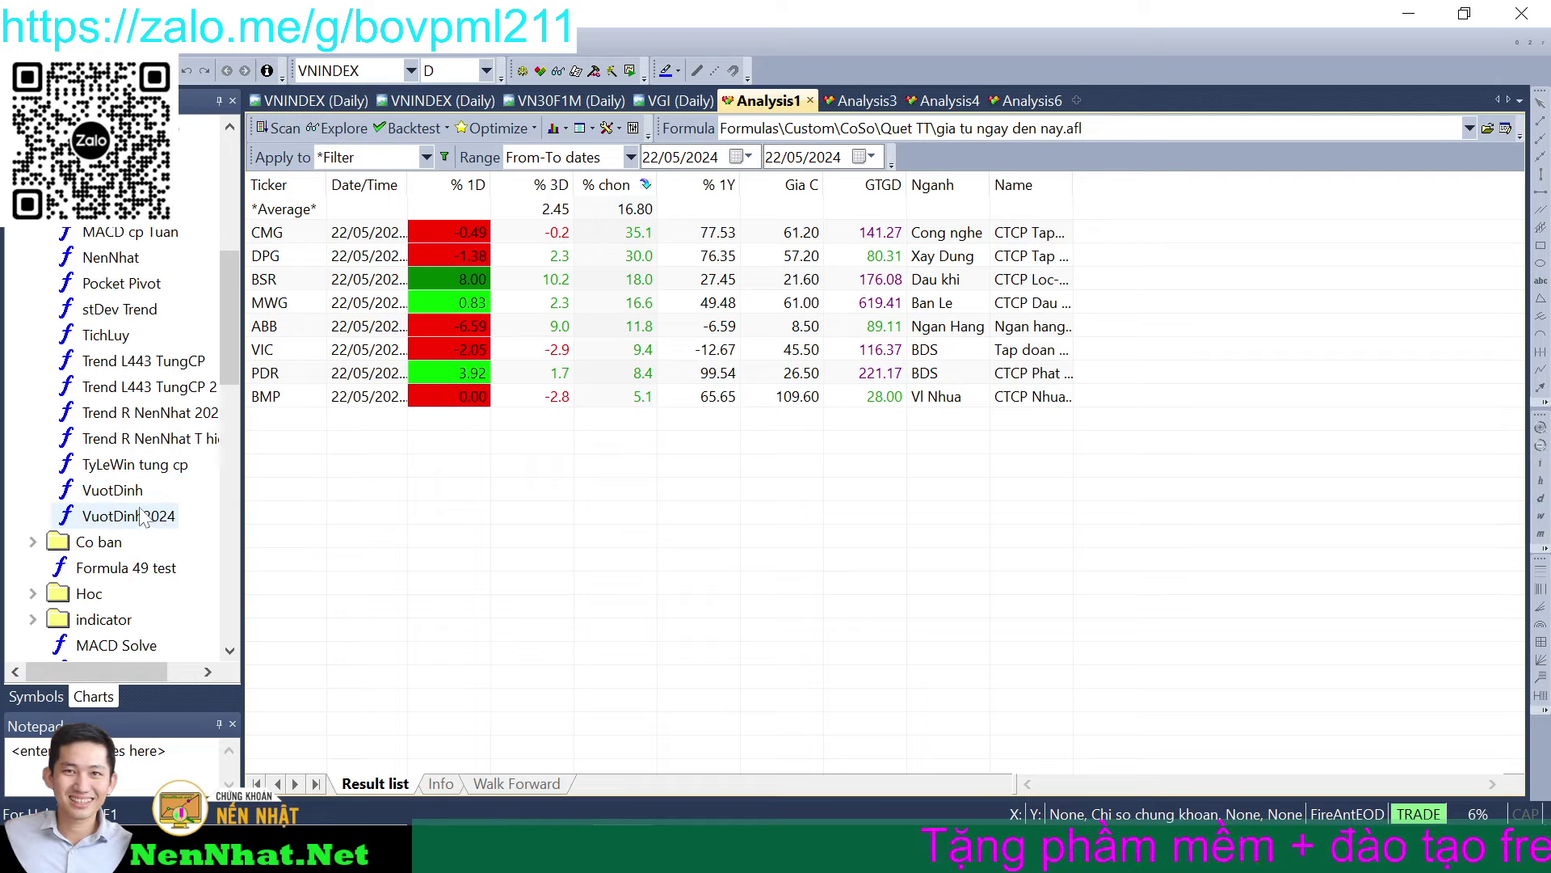
right_click(137, 520)
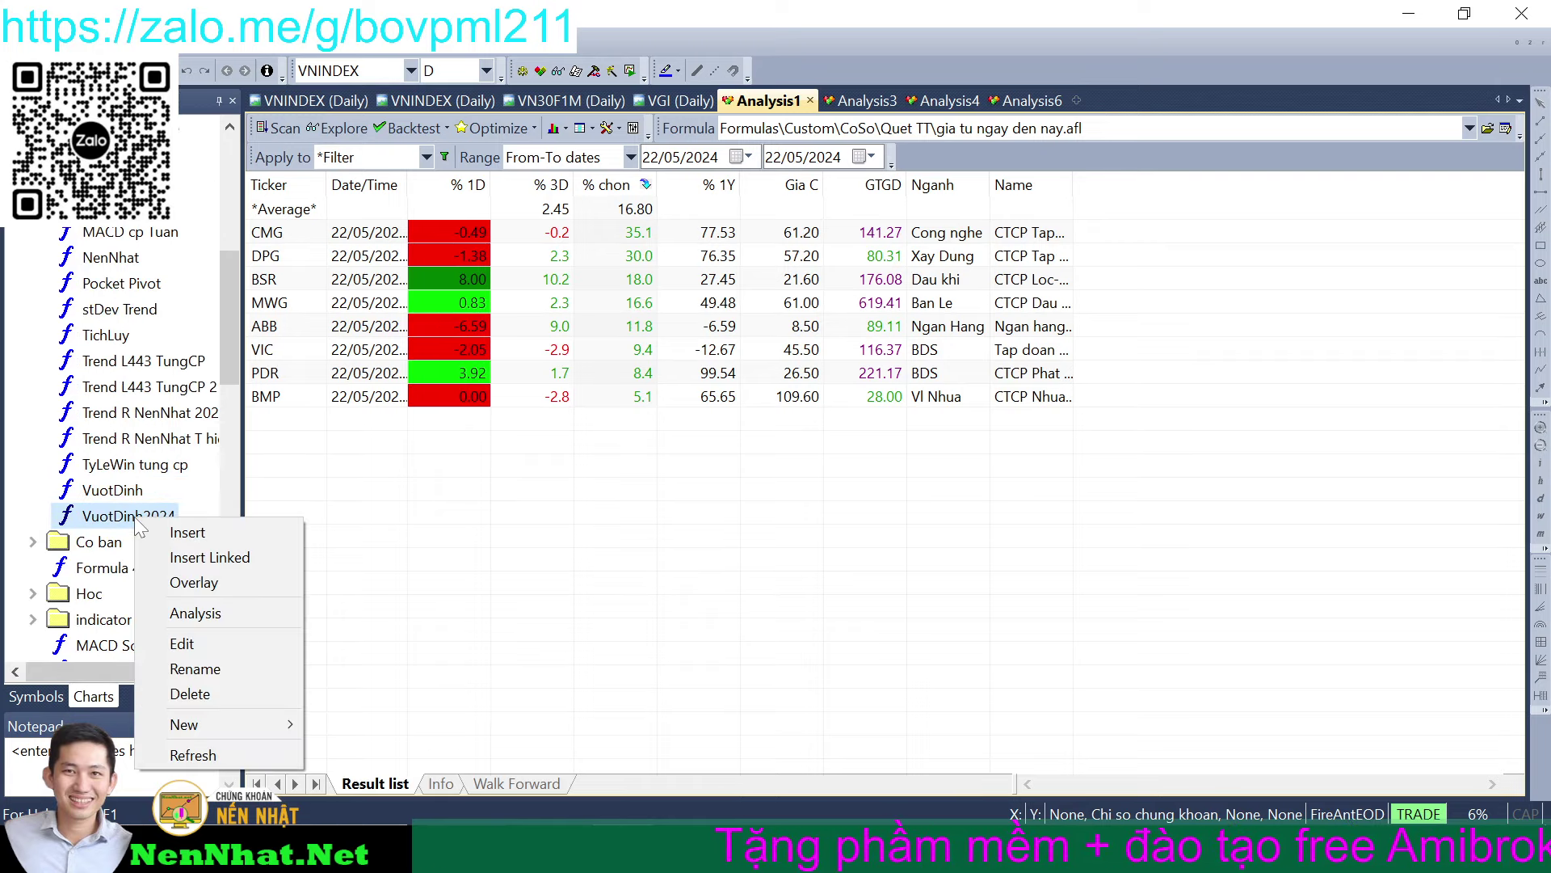
left_click(206, 614)
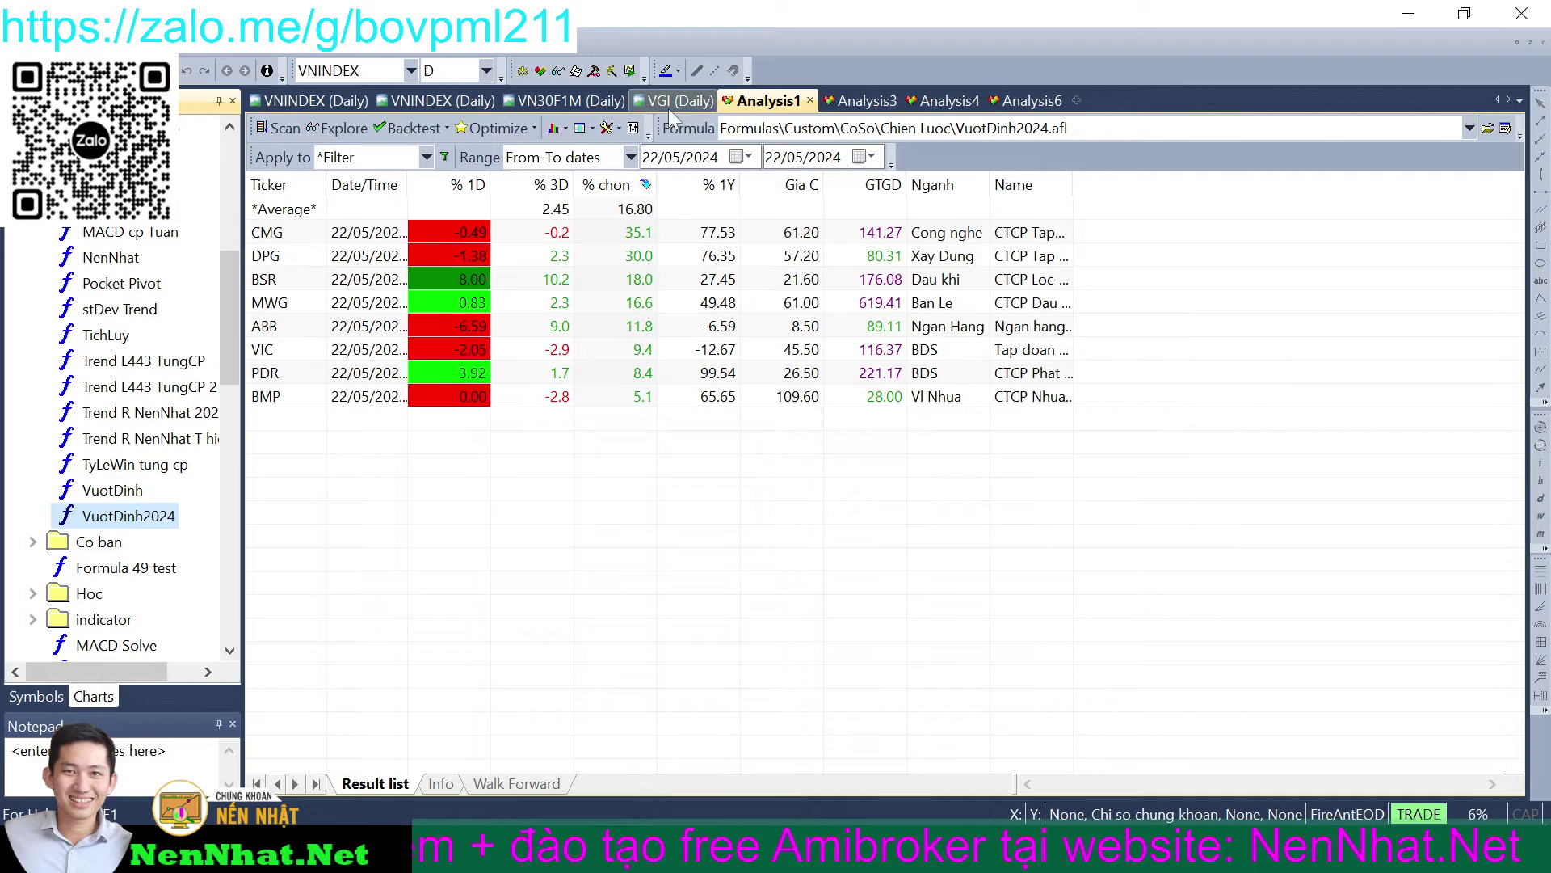
- Check the VNINDEX daily chart around 24/04/2024, look at Analysis4 and bring up Analysis3
left_click(316, 101)
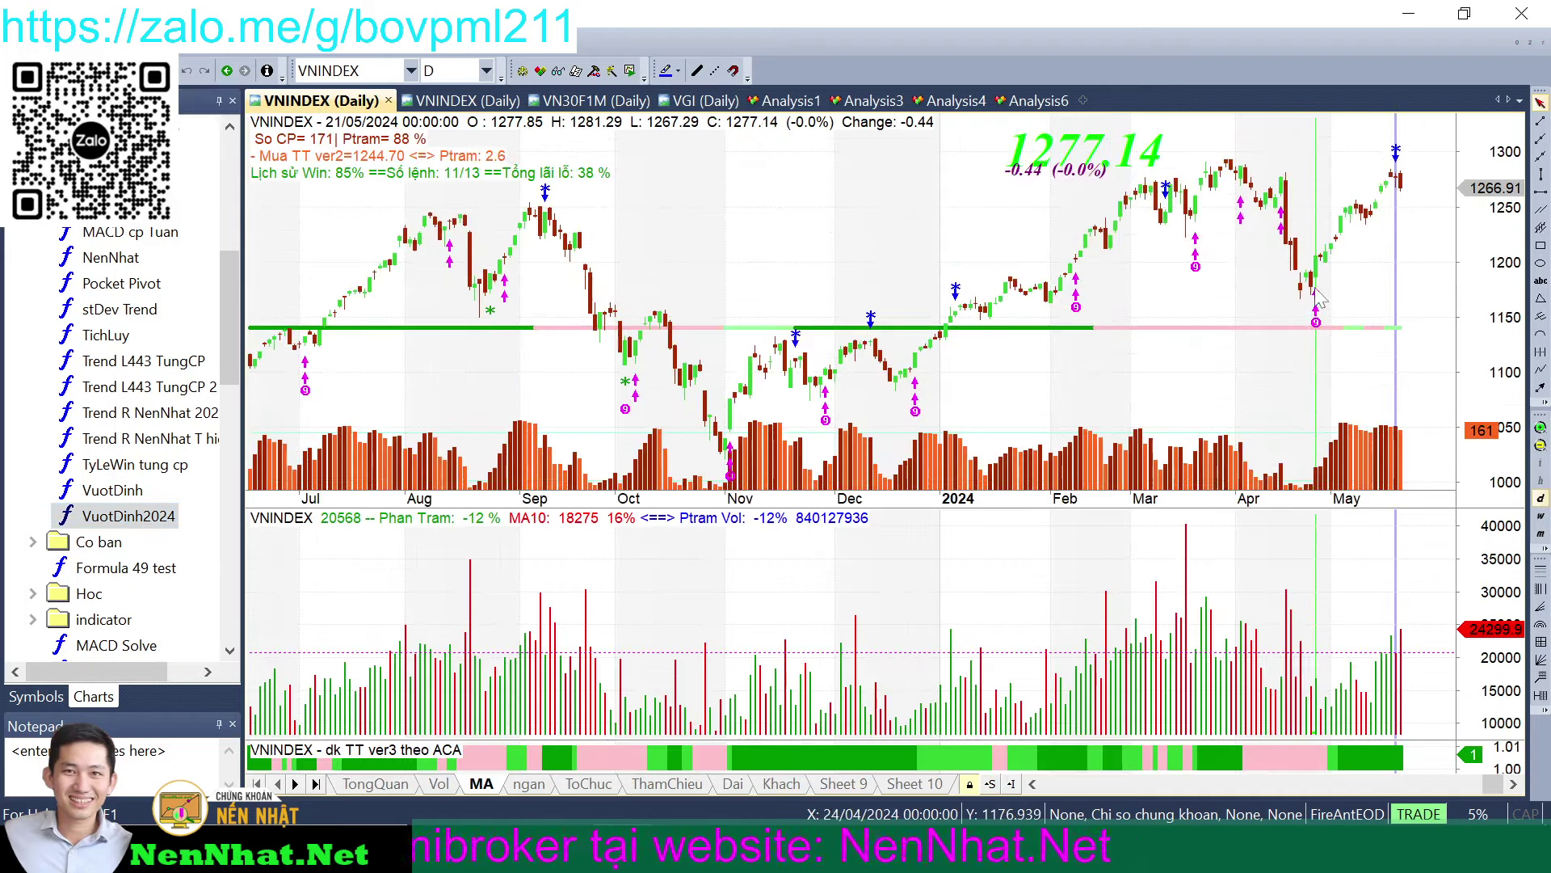
left_click(959, 104)
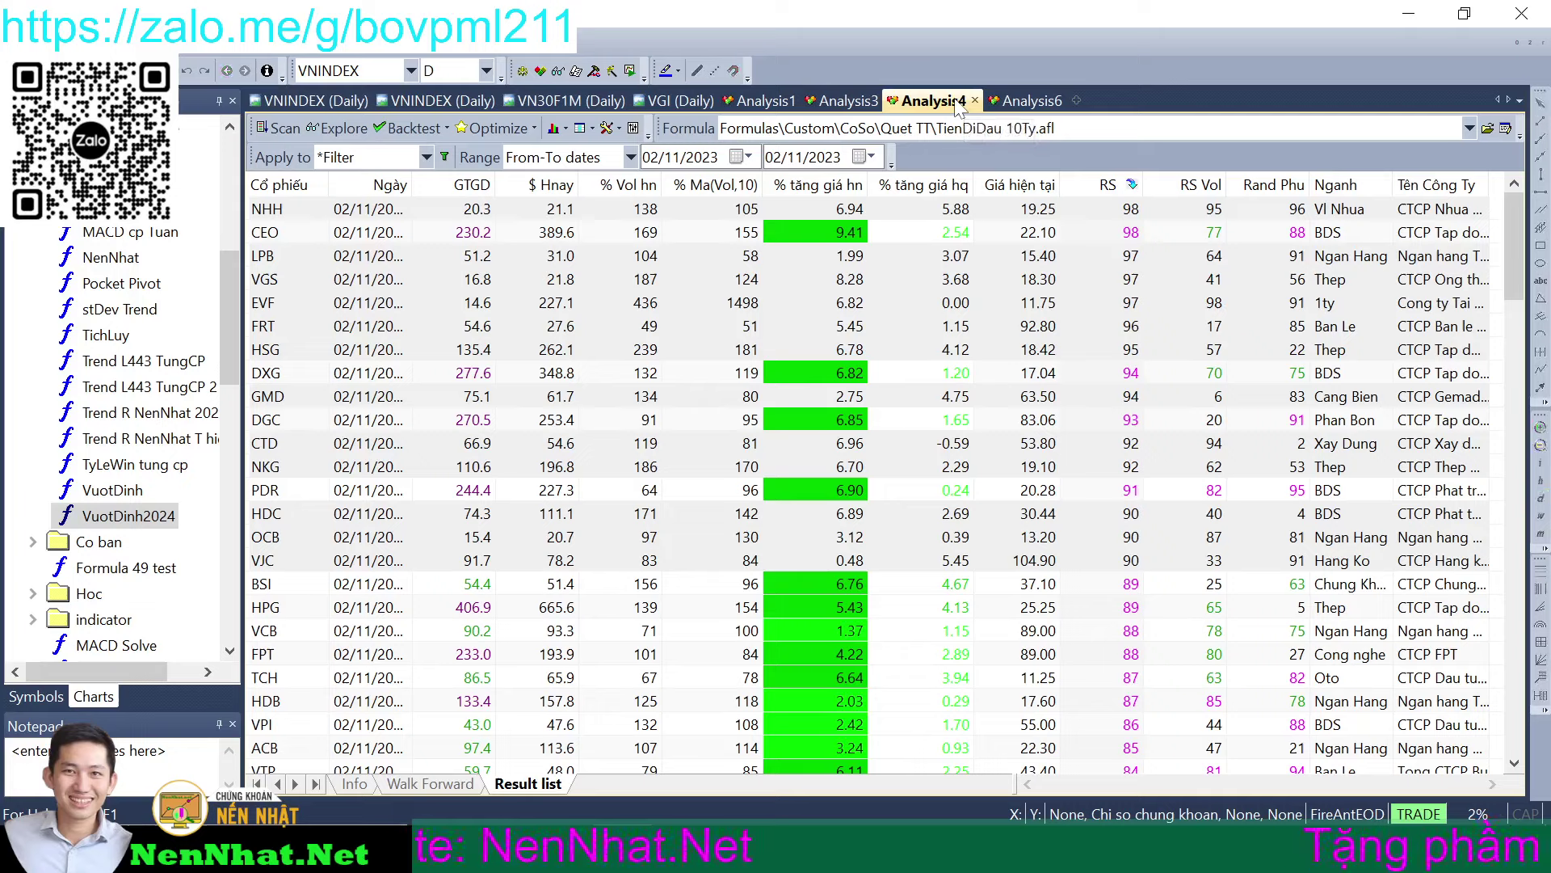
left_click(859, 105)
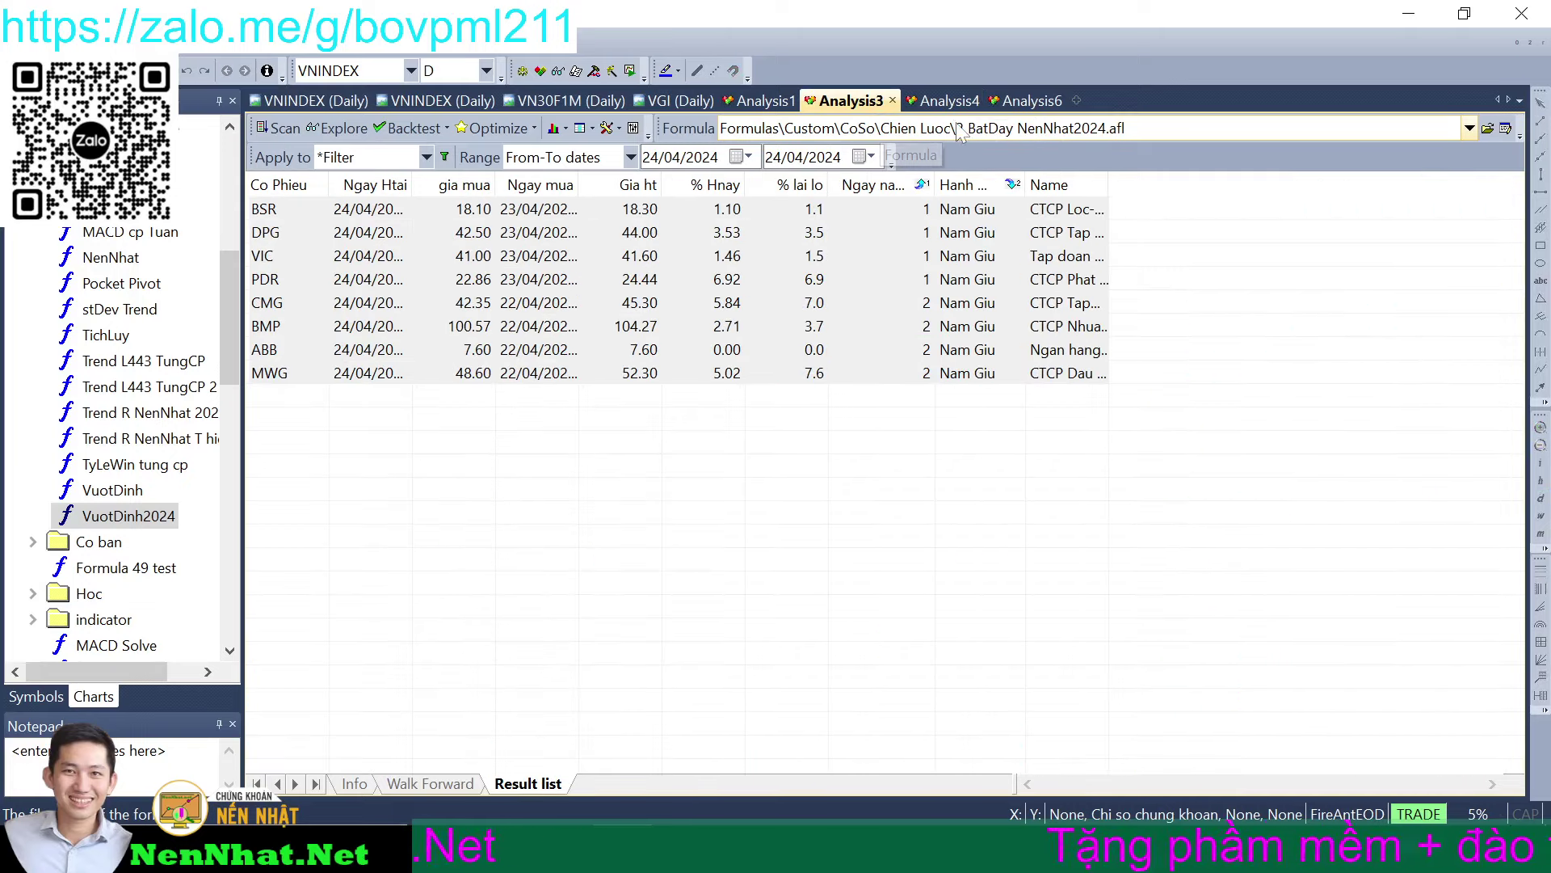
- Load the VuotDinh2024 formula into the Analysis3 window dated 24/04/2024, and return to Analysis1
left_click(1032, 102)
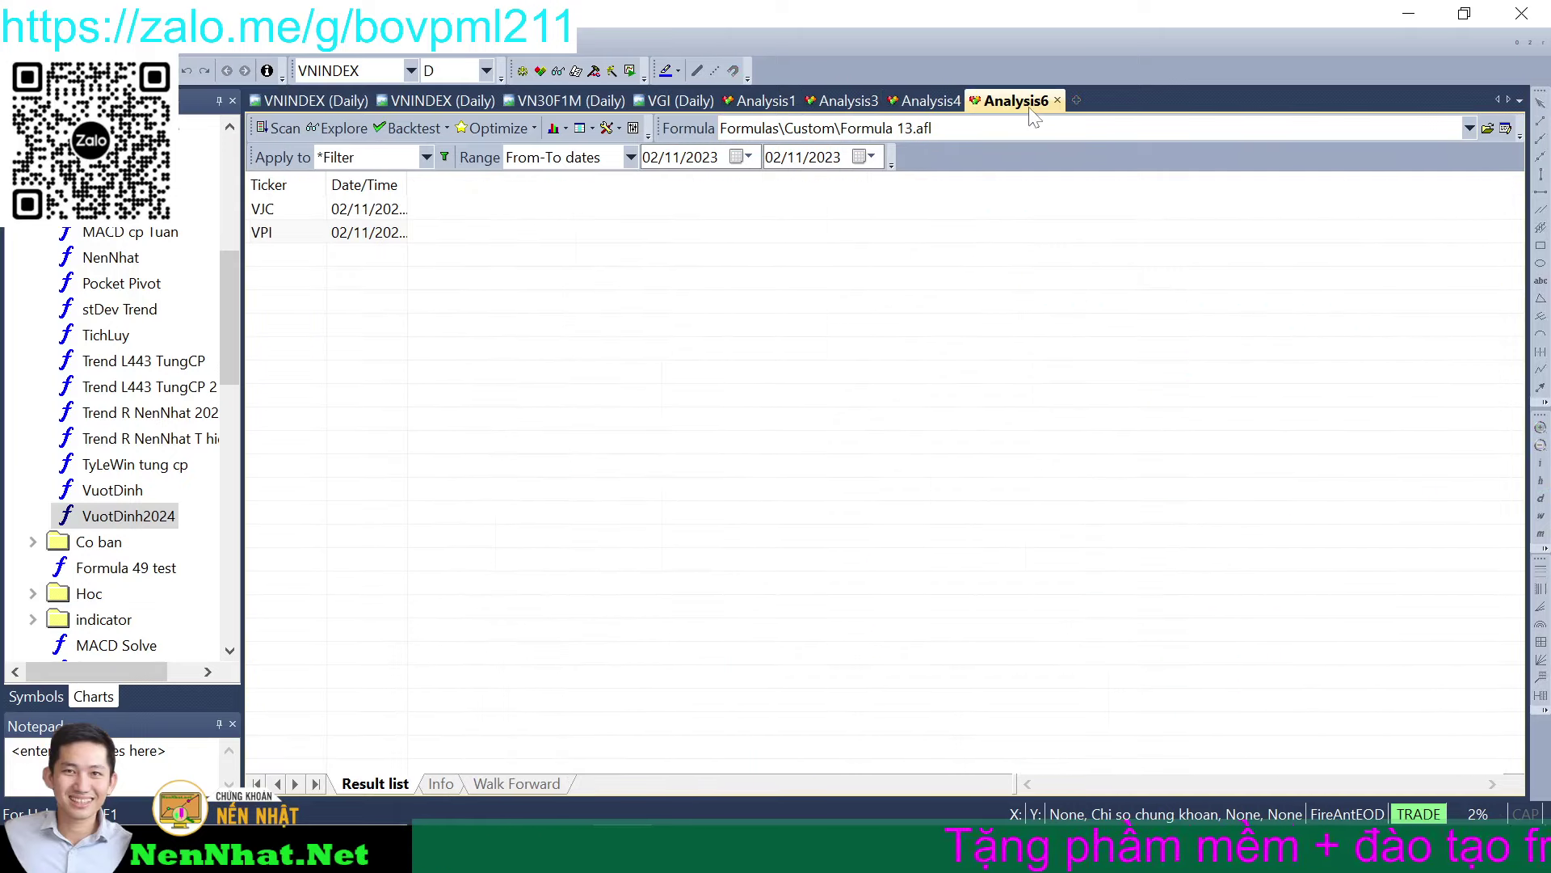
left_click(863, 103)
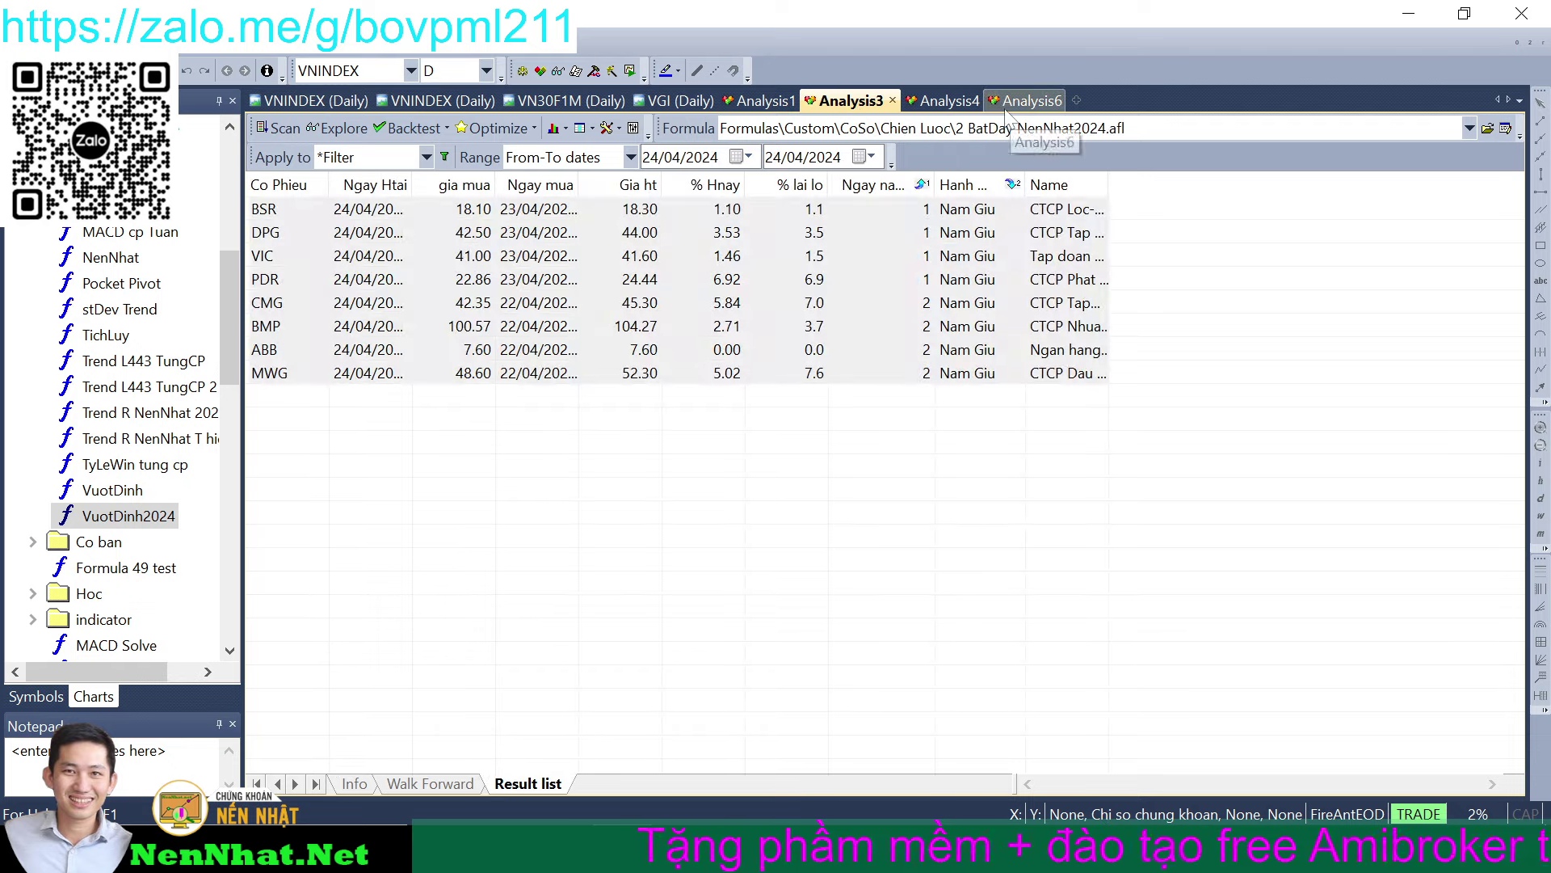
left_click(938, 109)
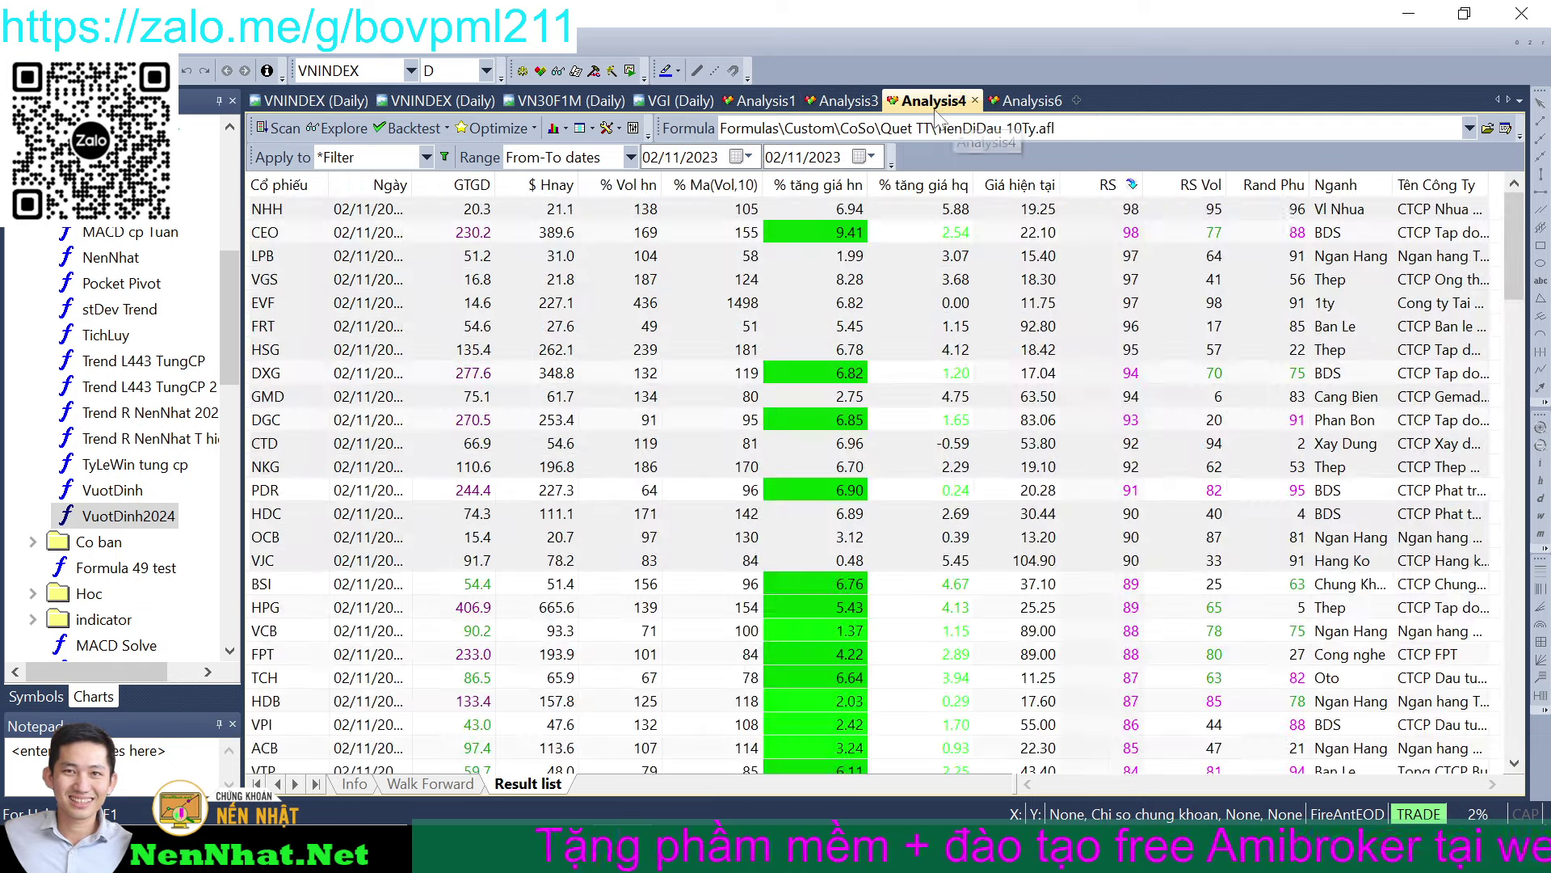
left_click(860, 103)
right_click(117, 517)
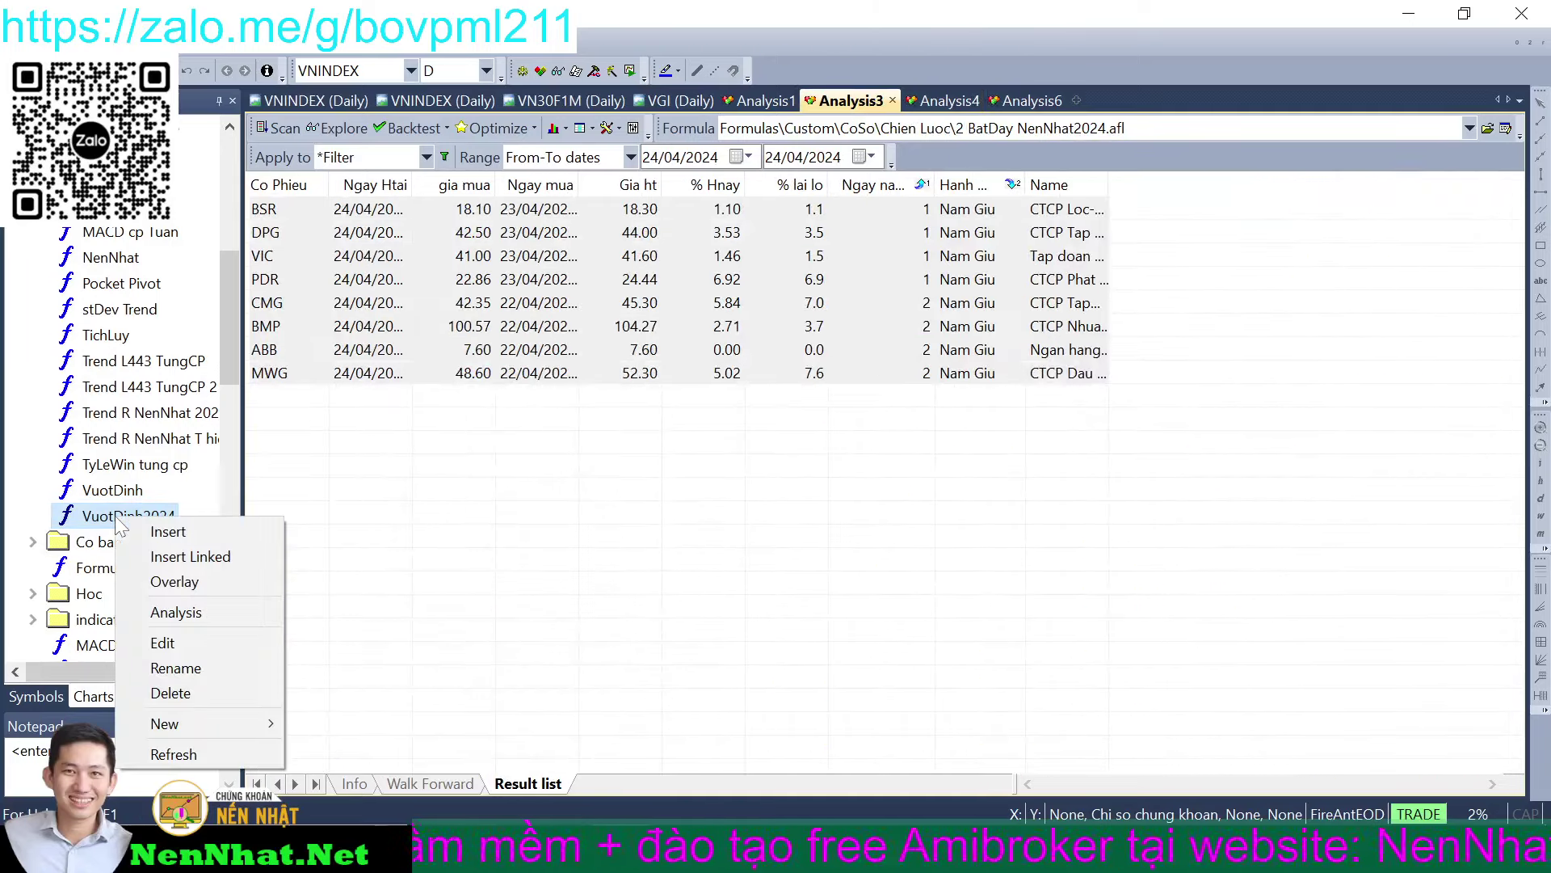
left_click(176, 613)
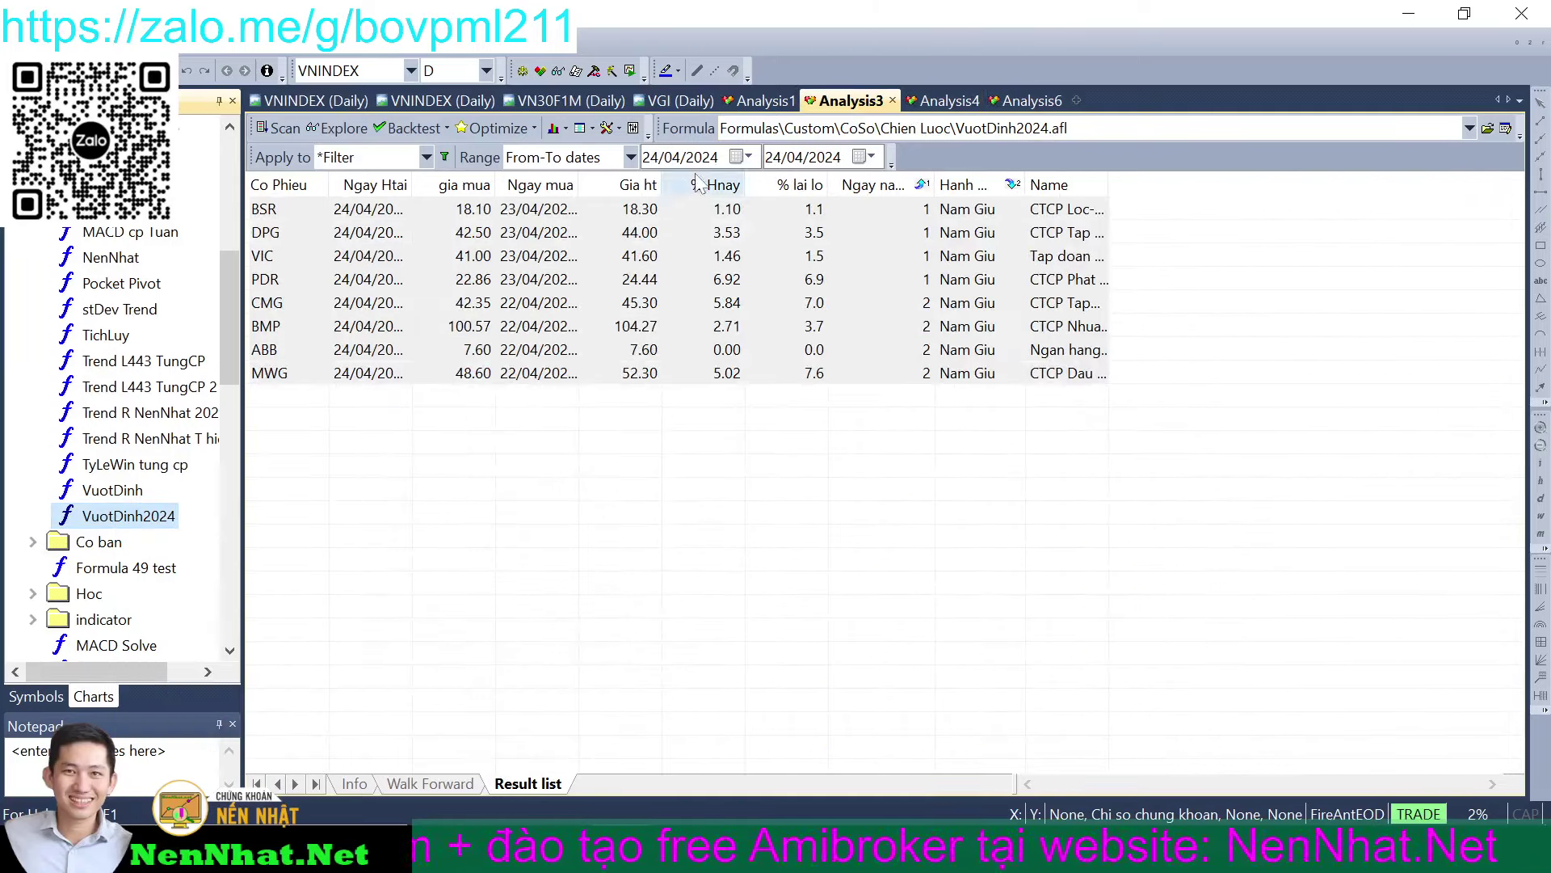
left_click(766, 102)
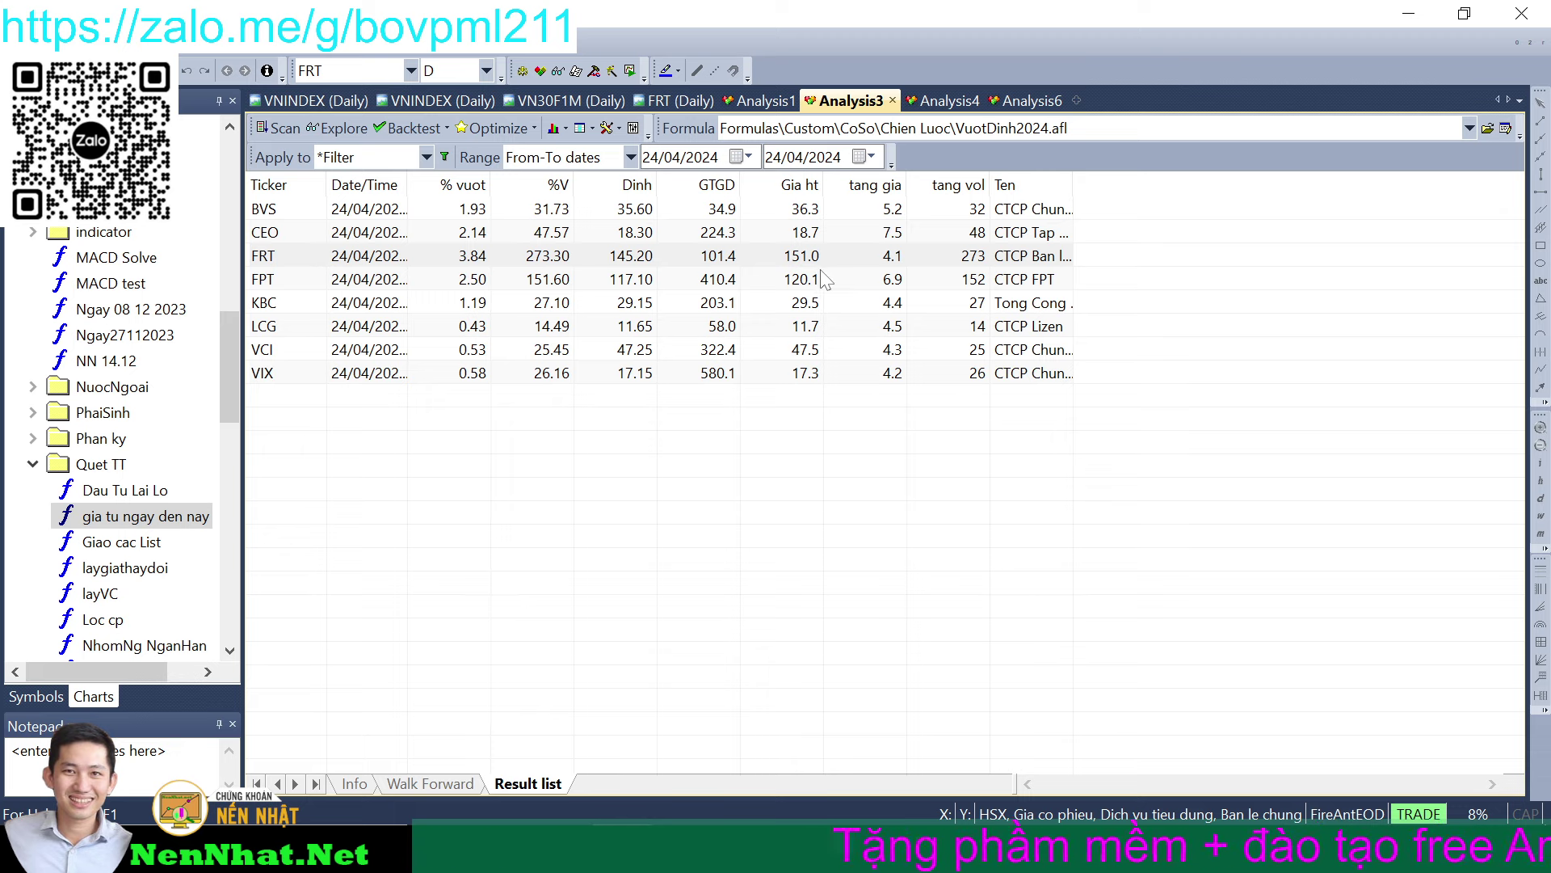
- Examine the FRT daily chart around the 24/04/2024 breakout buy signal and the price bars that follow in May
left_click(662, 102)
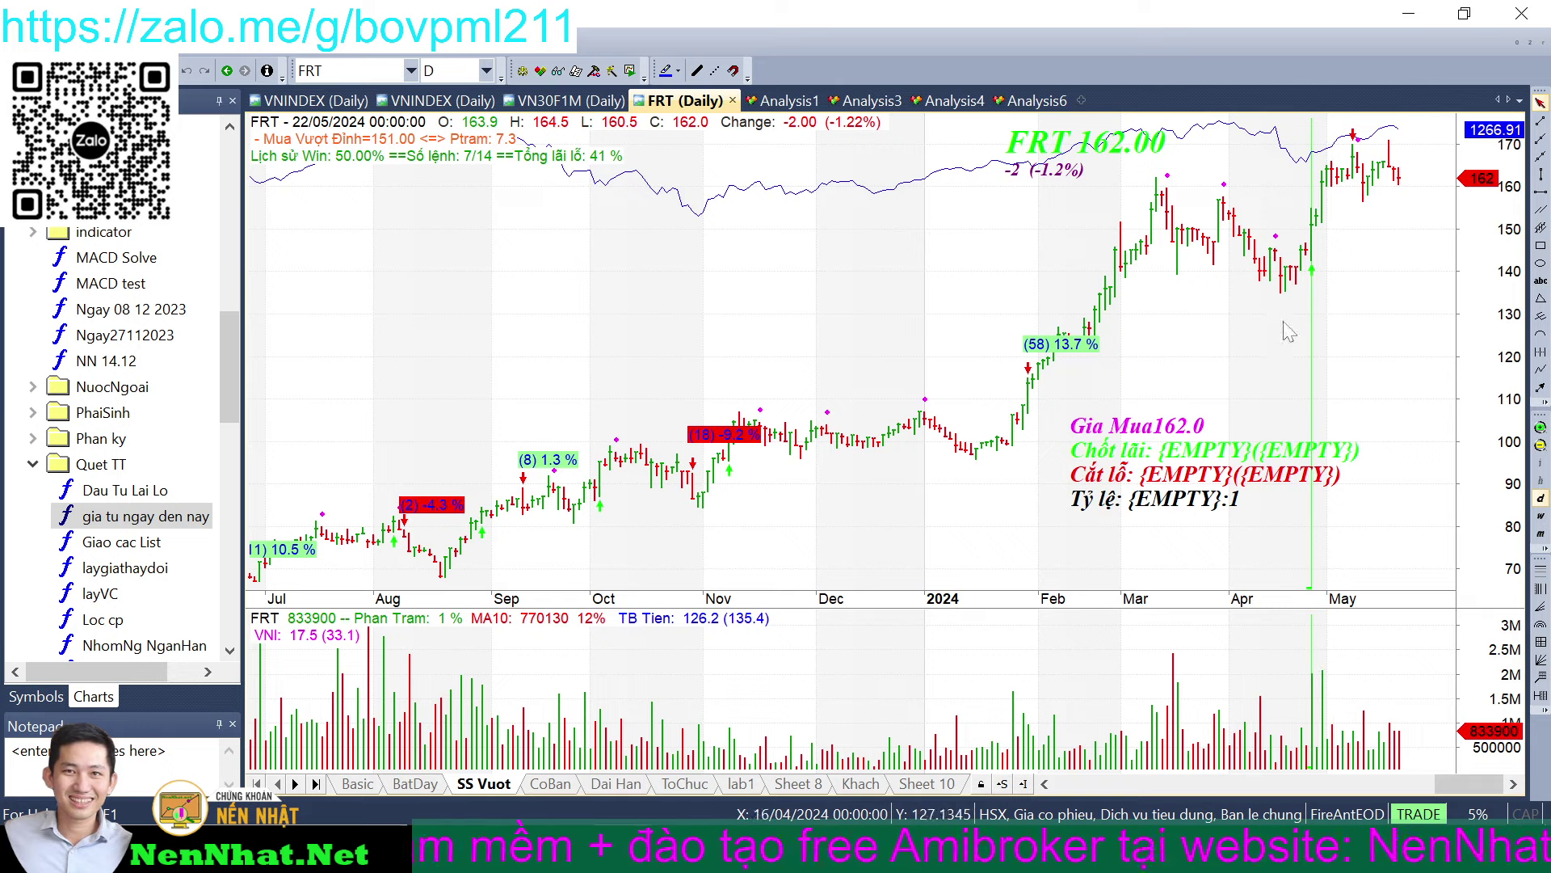
left_click(1326, 234)
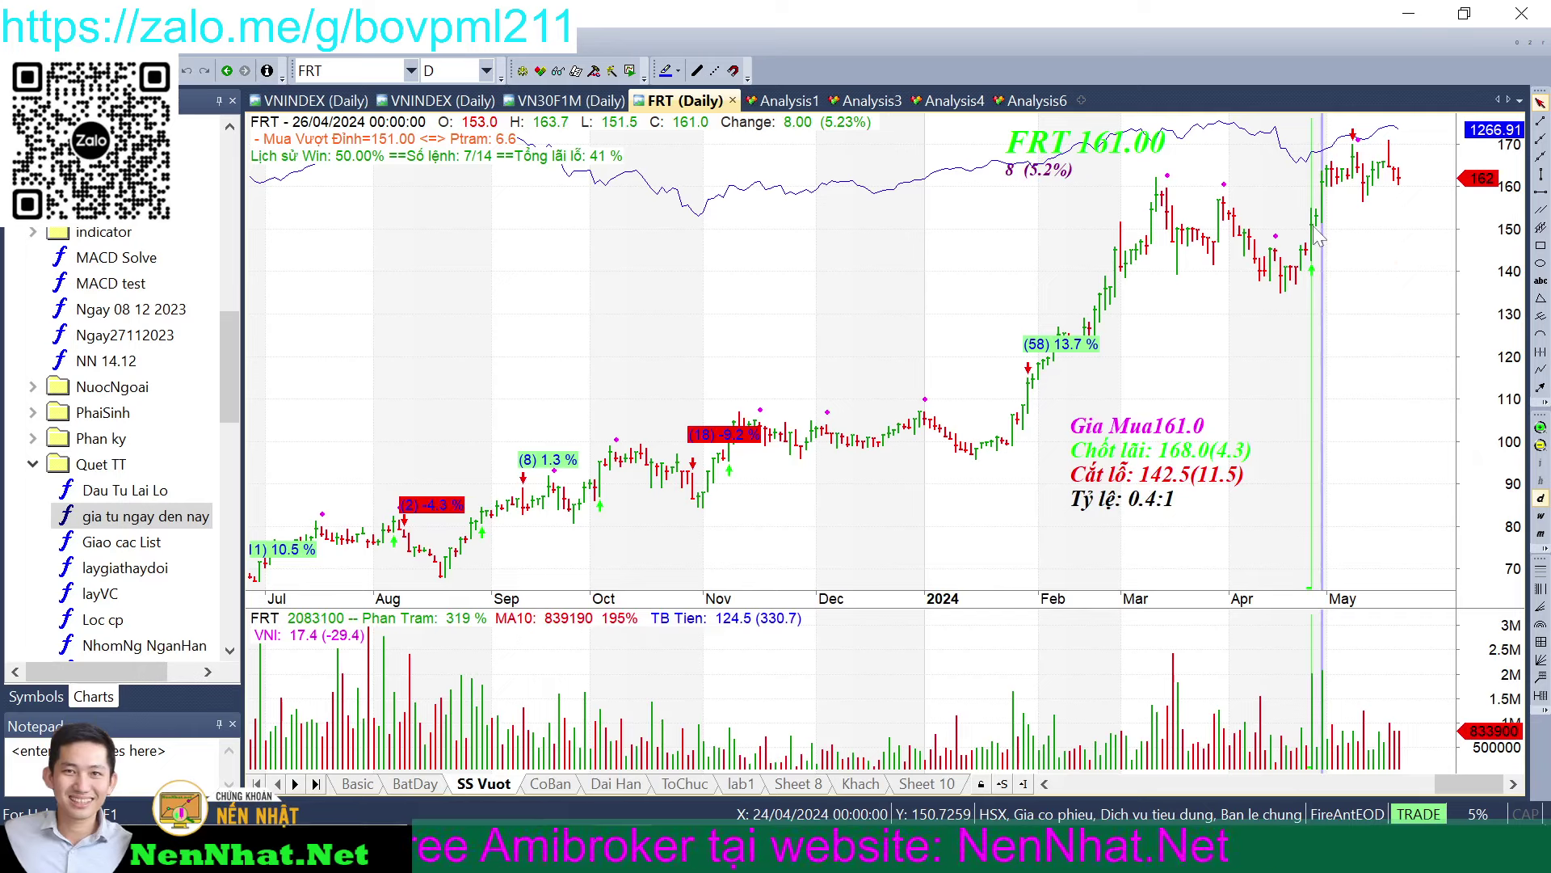
left_click(1317, 236)
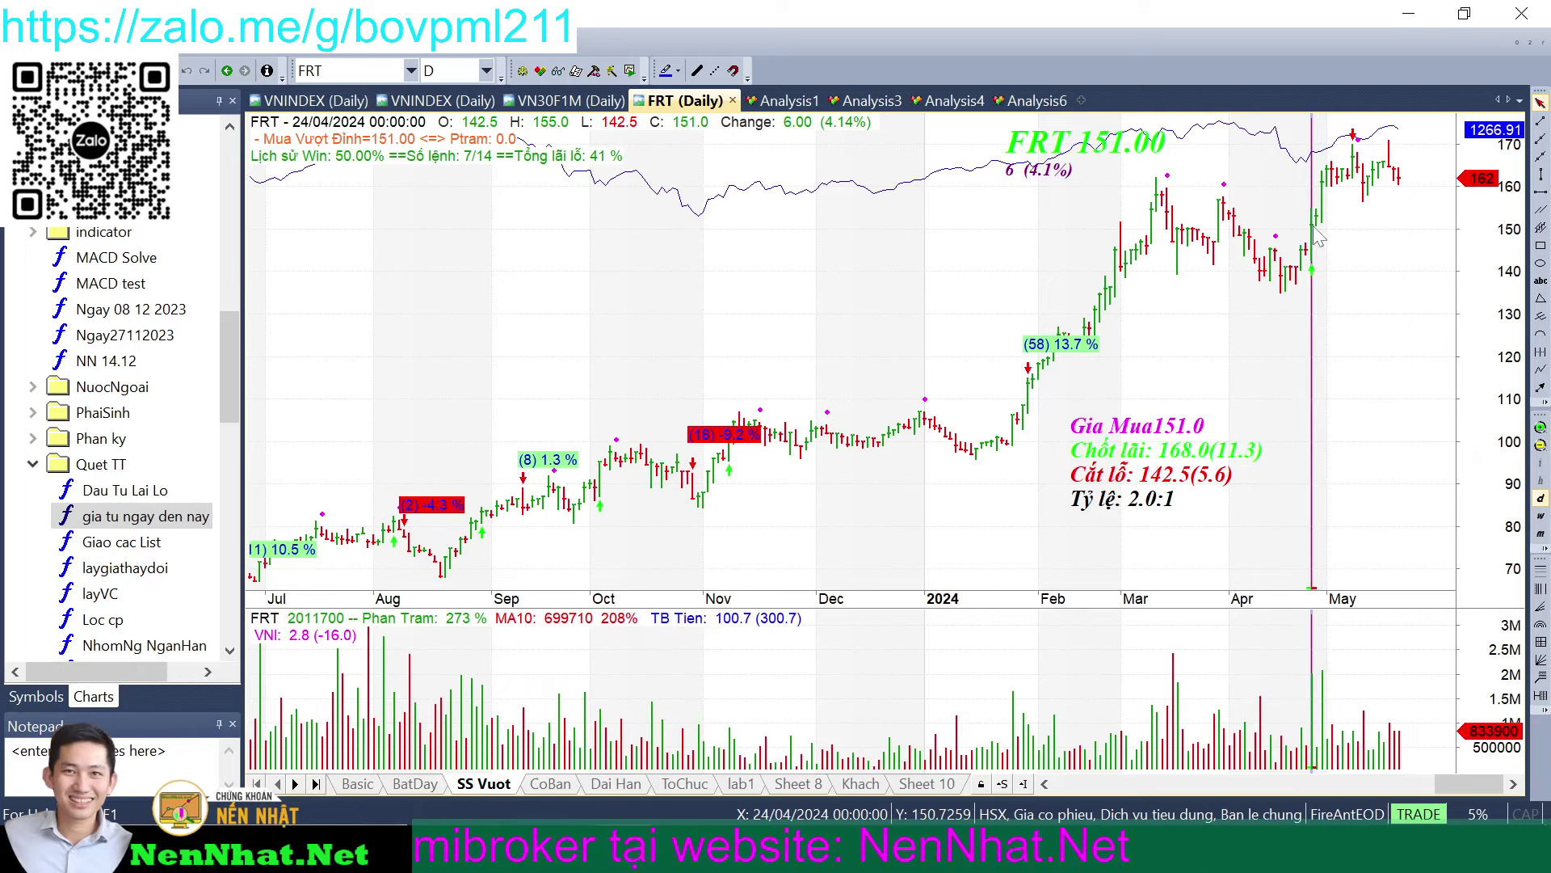
left_click(1347, 275)
left_click(1426, 327)
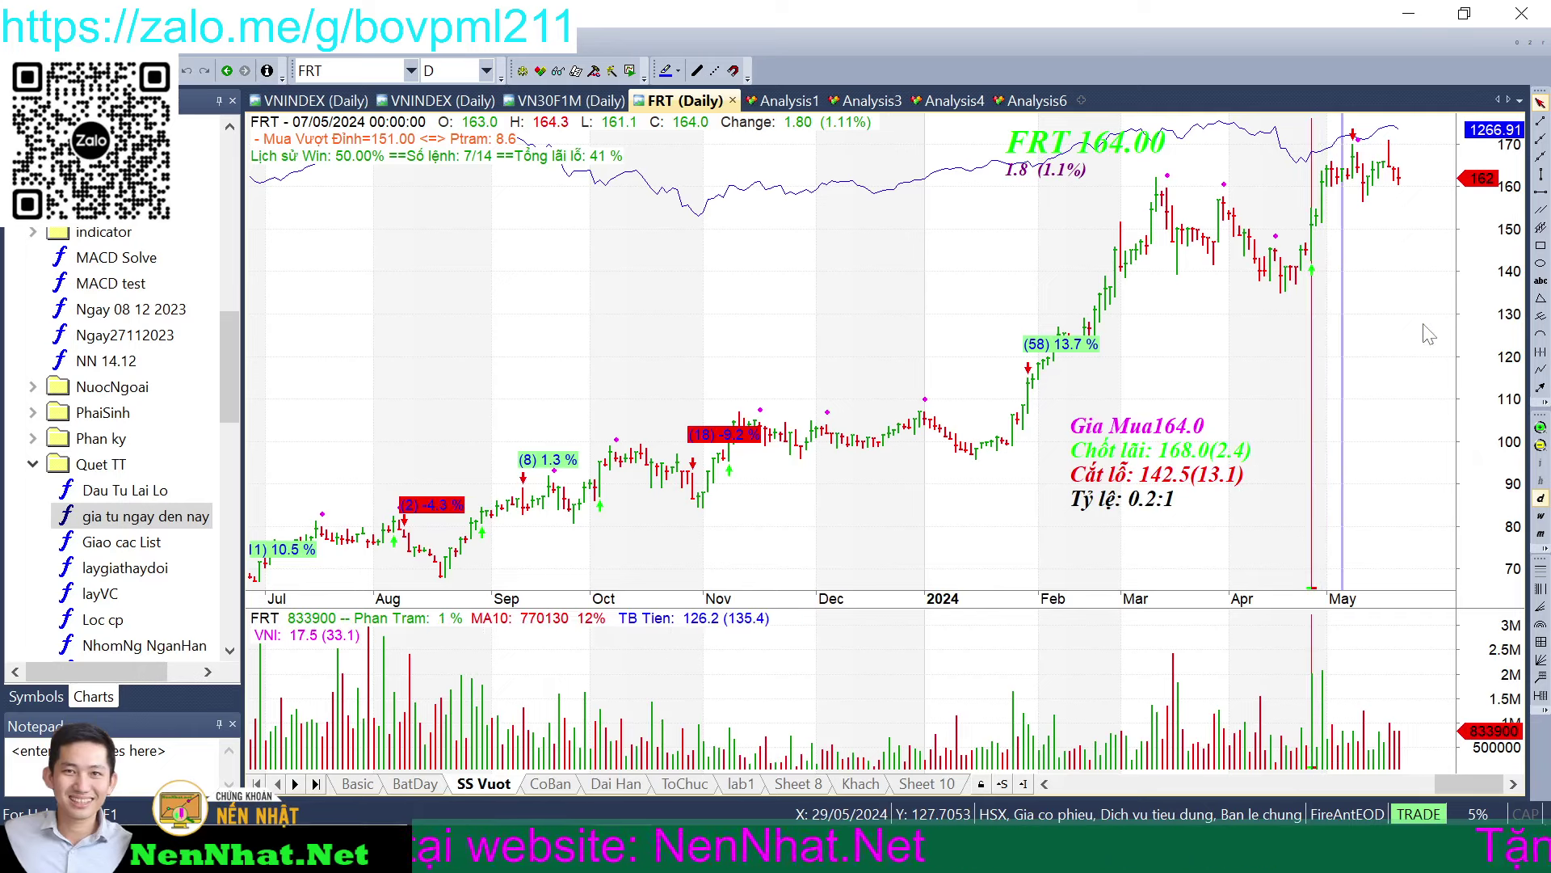
left_click(1317, 256)
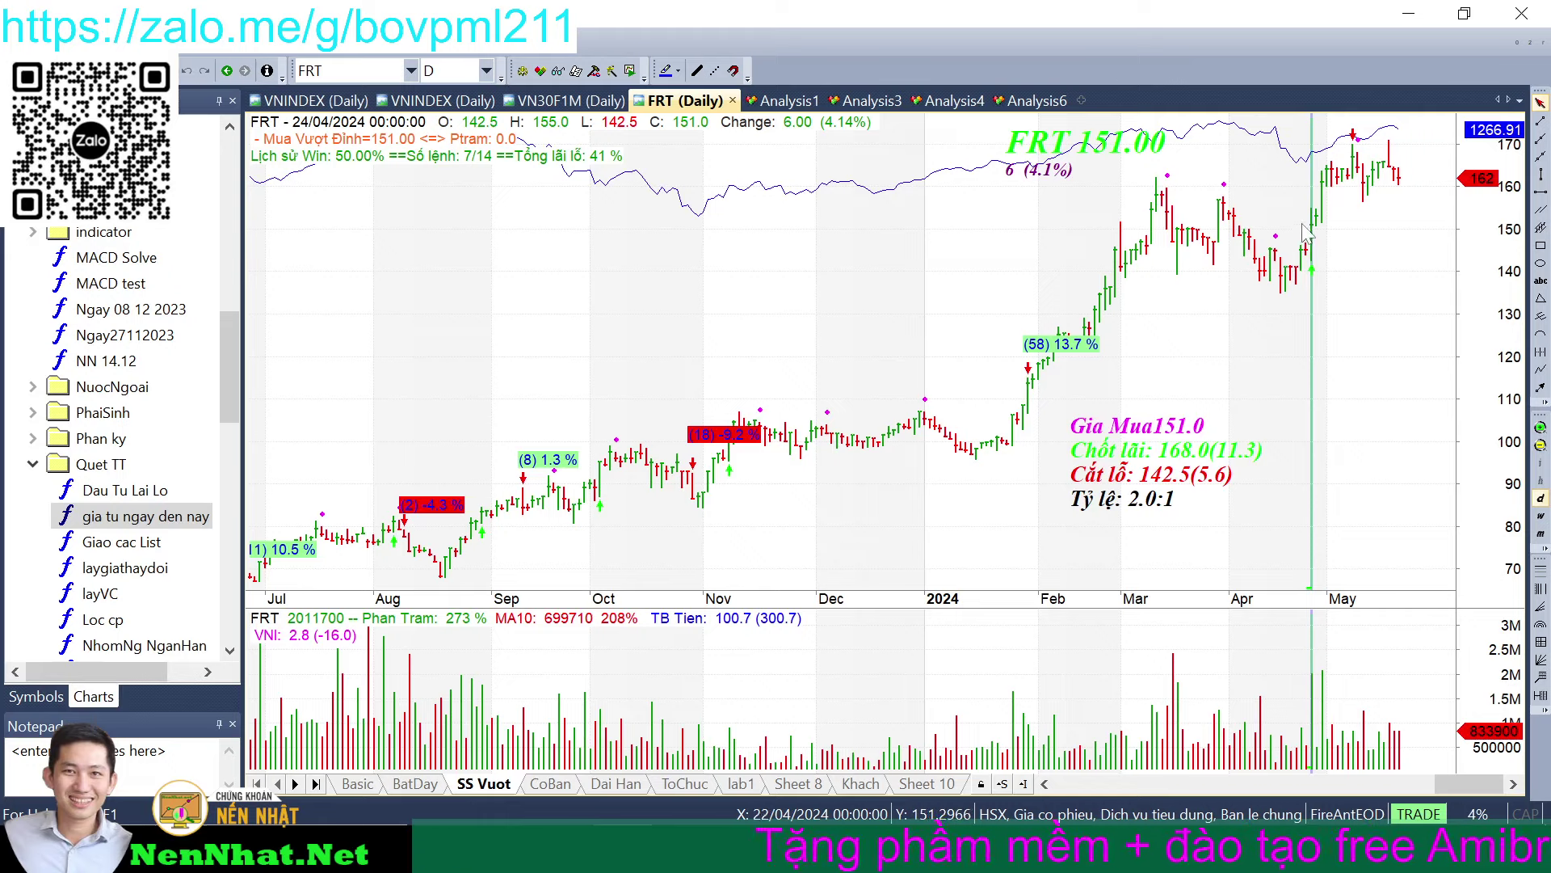
- Bring up the Analysis1 results, switch to the Excel sheet and enter the label "Vượt đỉnh" in A13
left_click(789, 100)
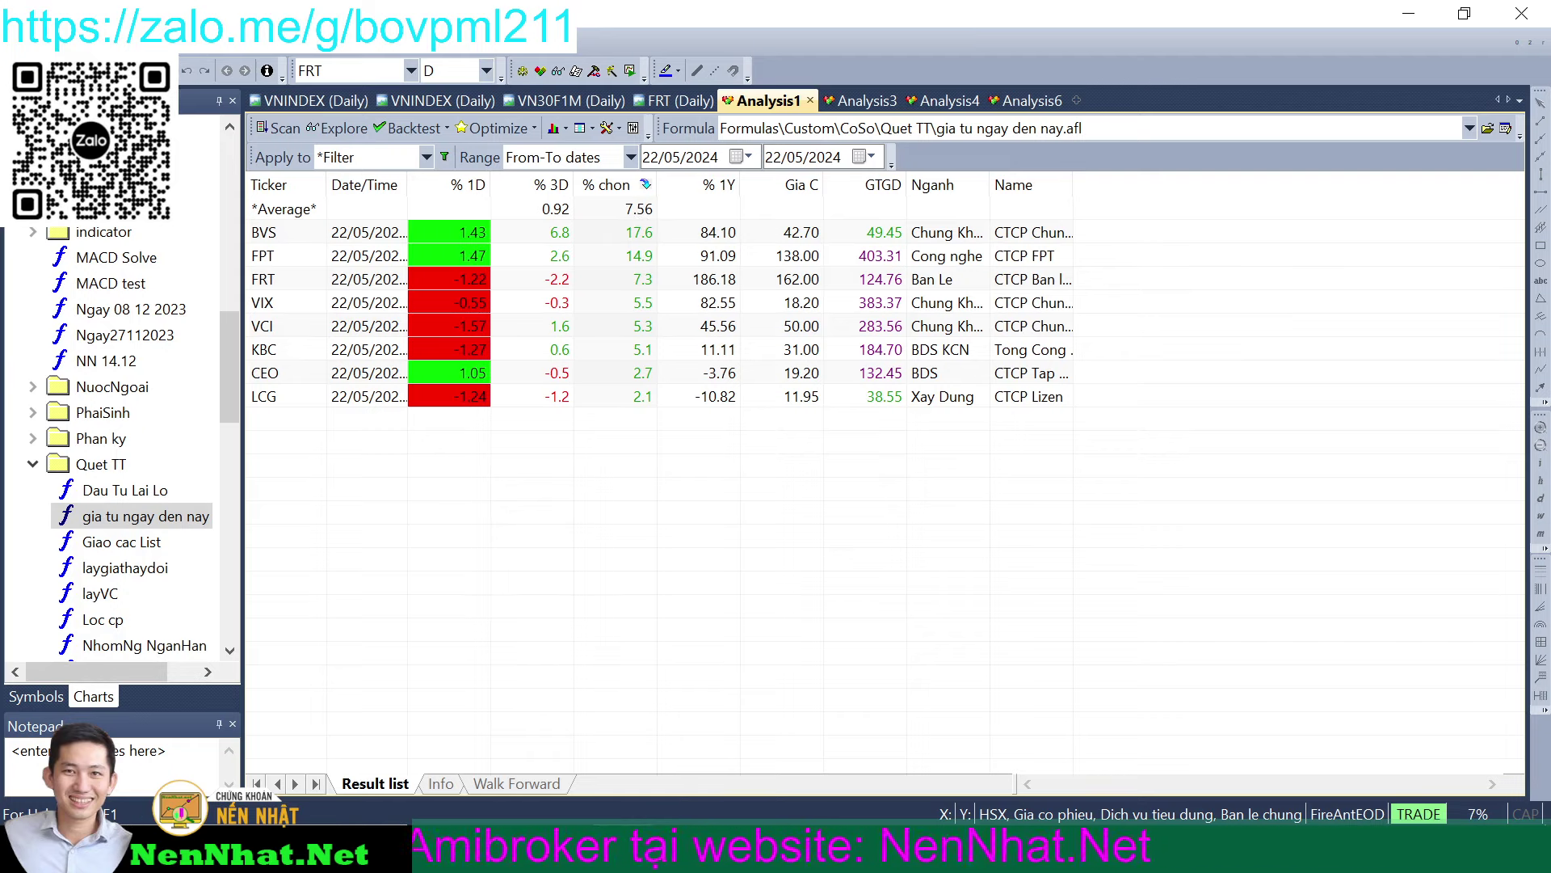
left_click(707, 823)
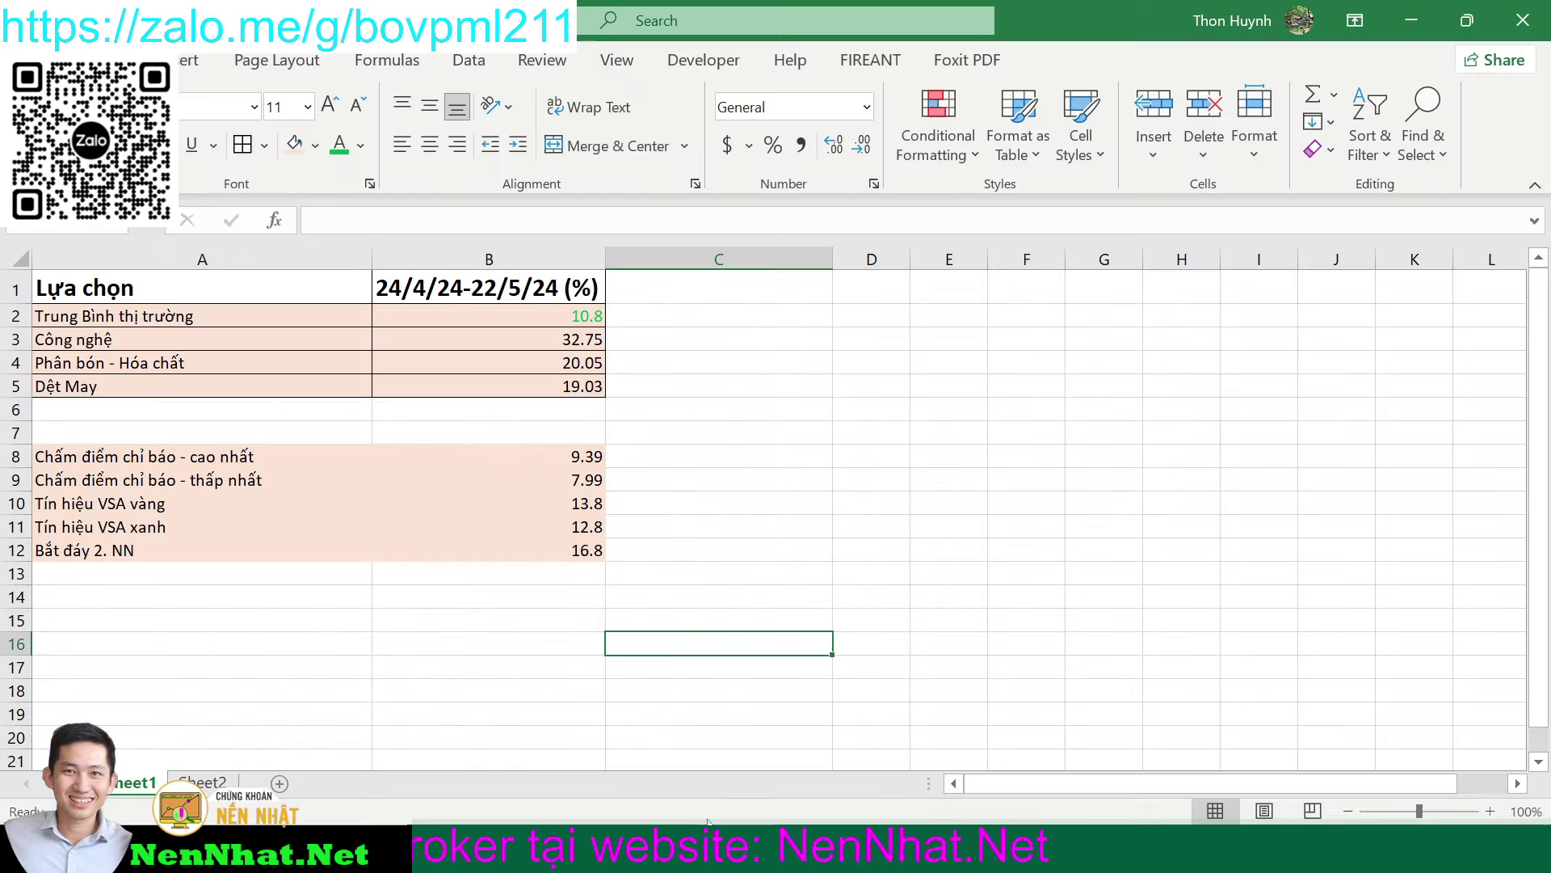
left_click(242, 574)
type("Vượt đi")
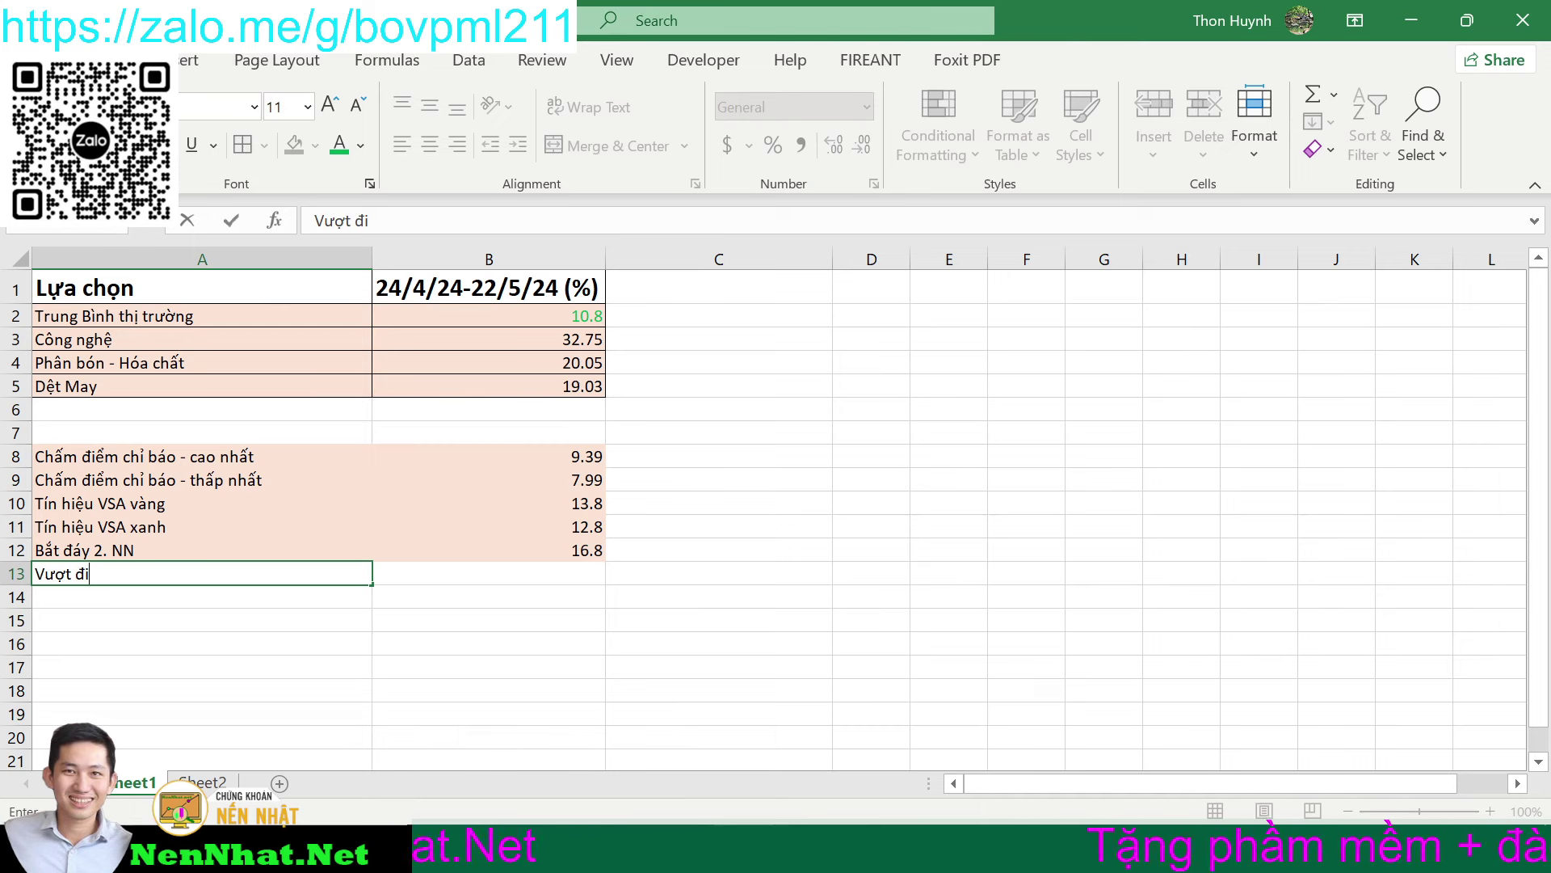
key("BackSpace")
type("ỉnh")
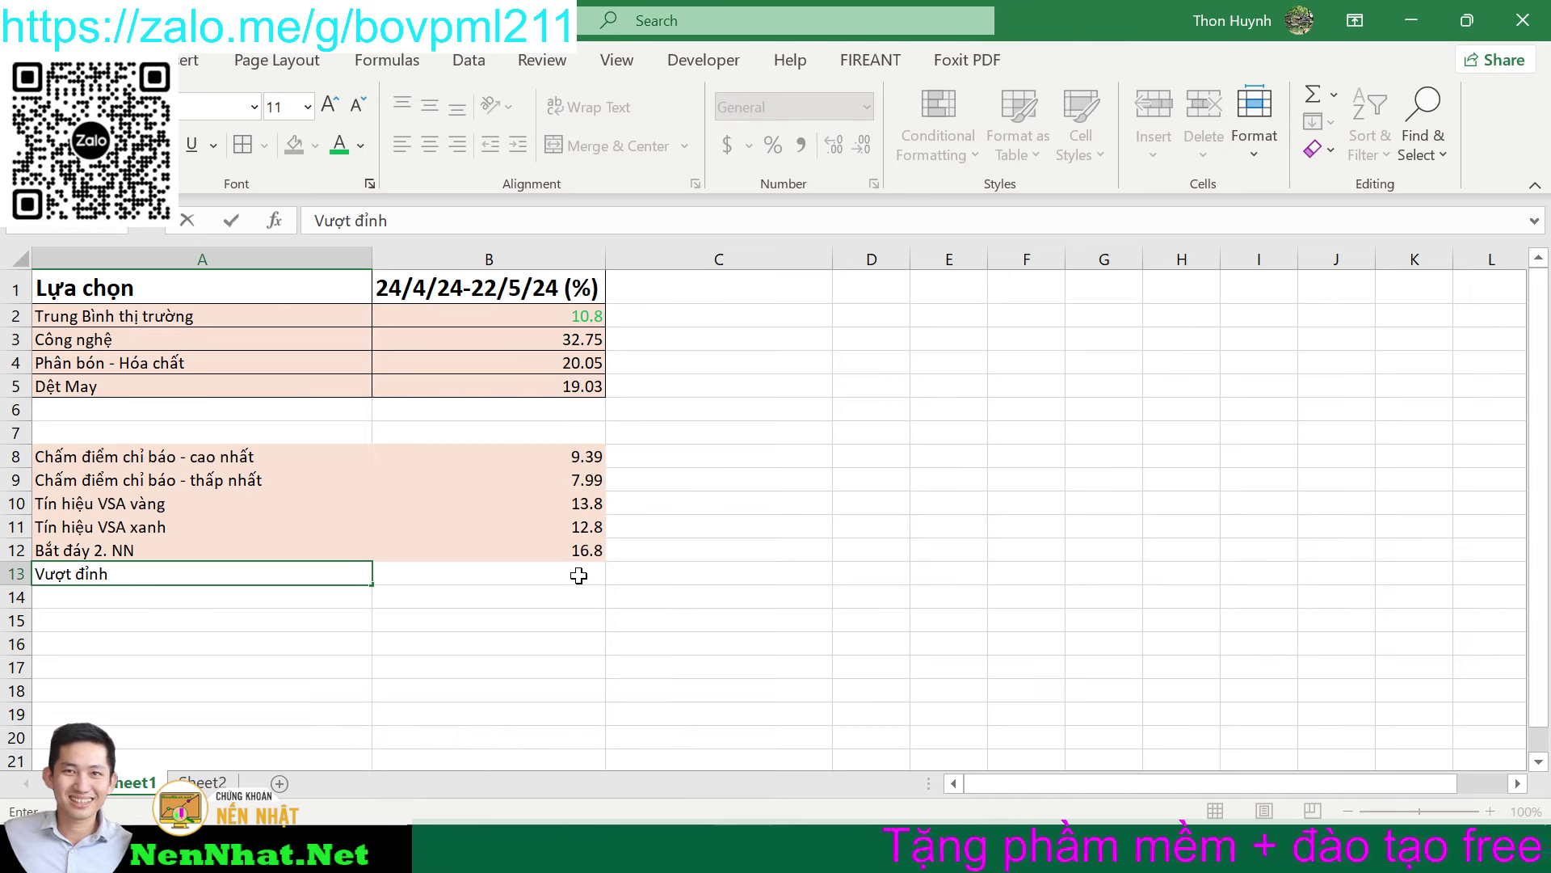
- Check the average % chon in AmiBroker's Analysis1 and enter 7.56 in B13 of the Excel sheet
left_click(577, 574)
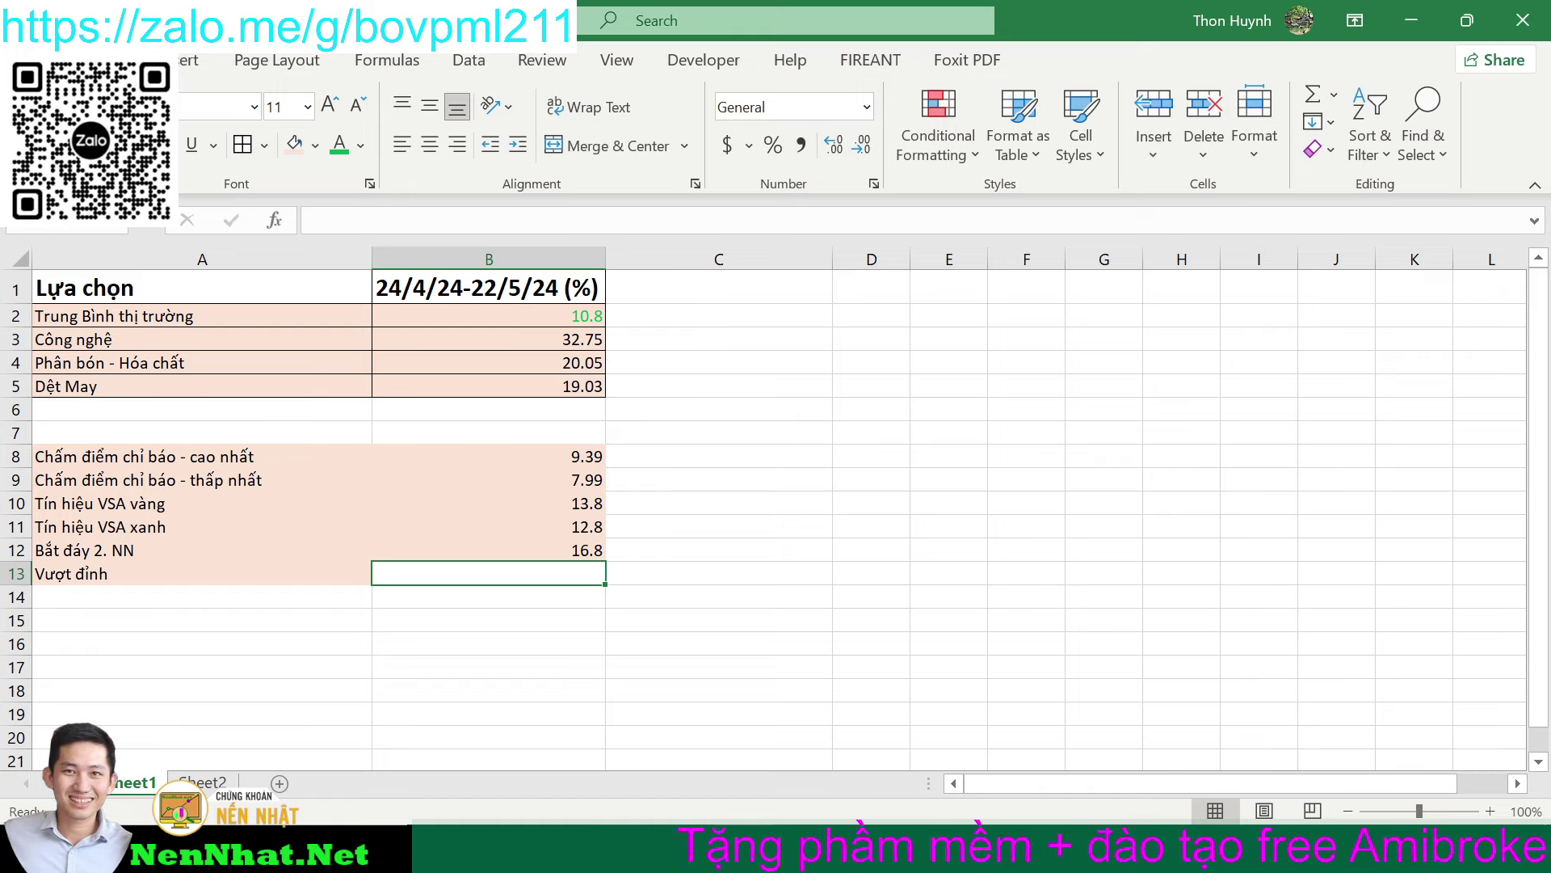
key("alt+Tab")
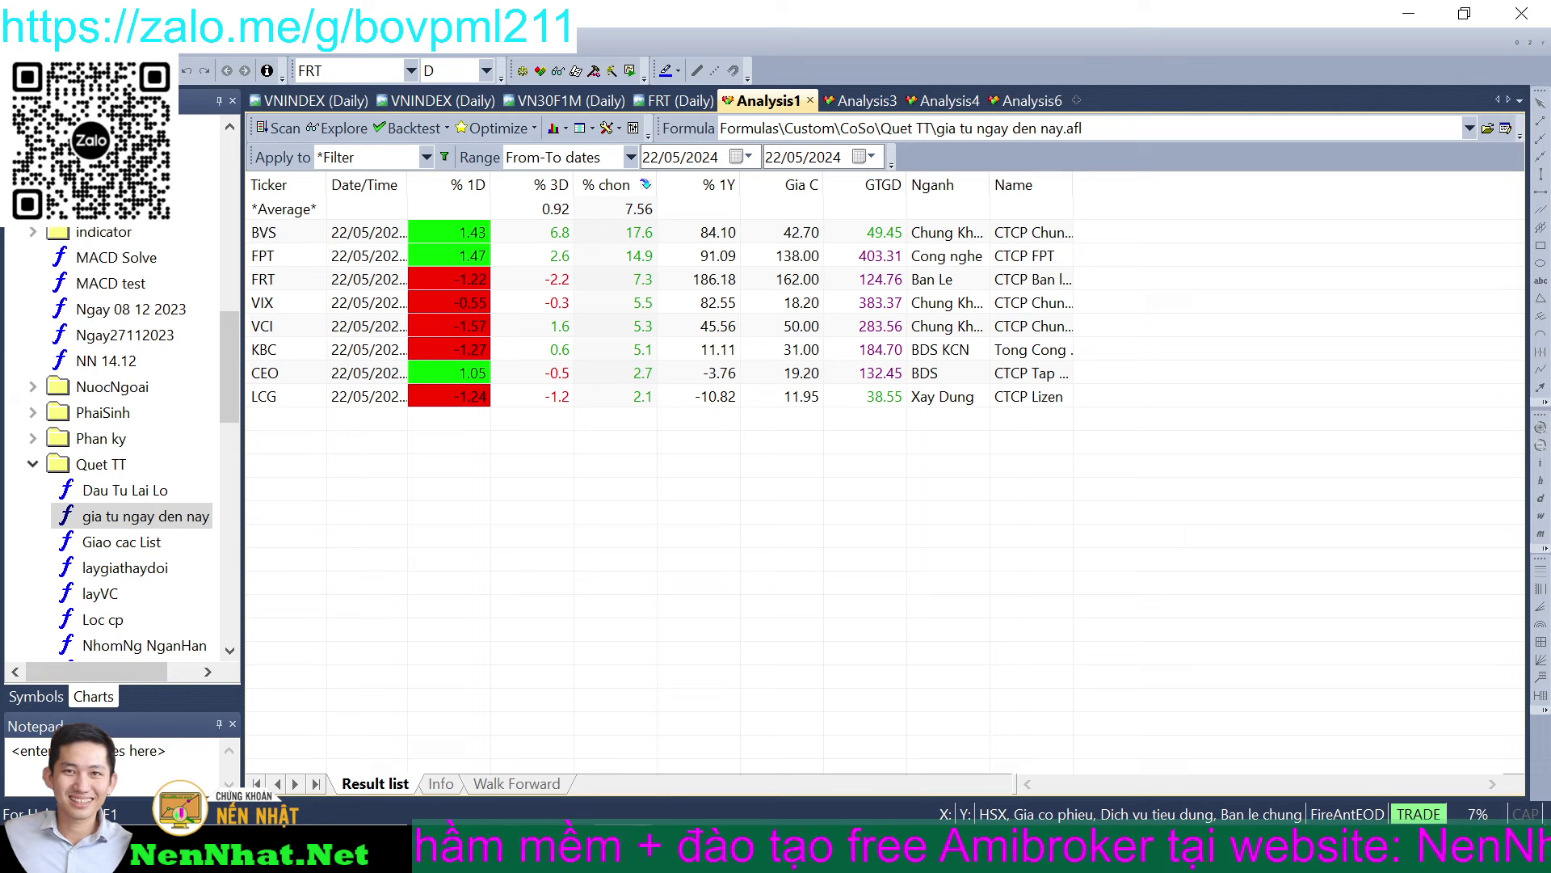
key("alt+Tab")
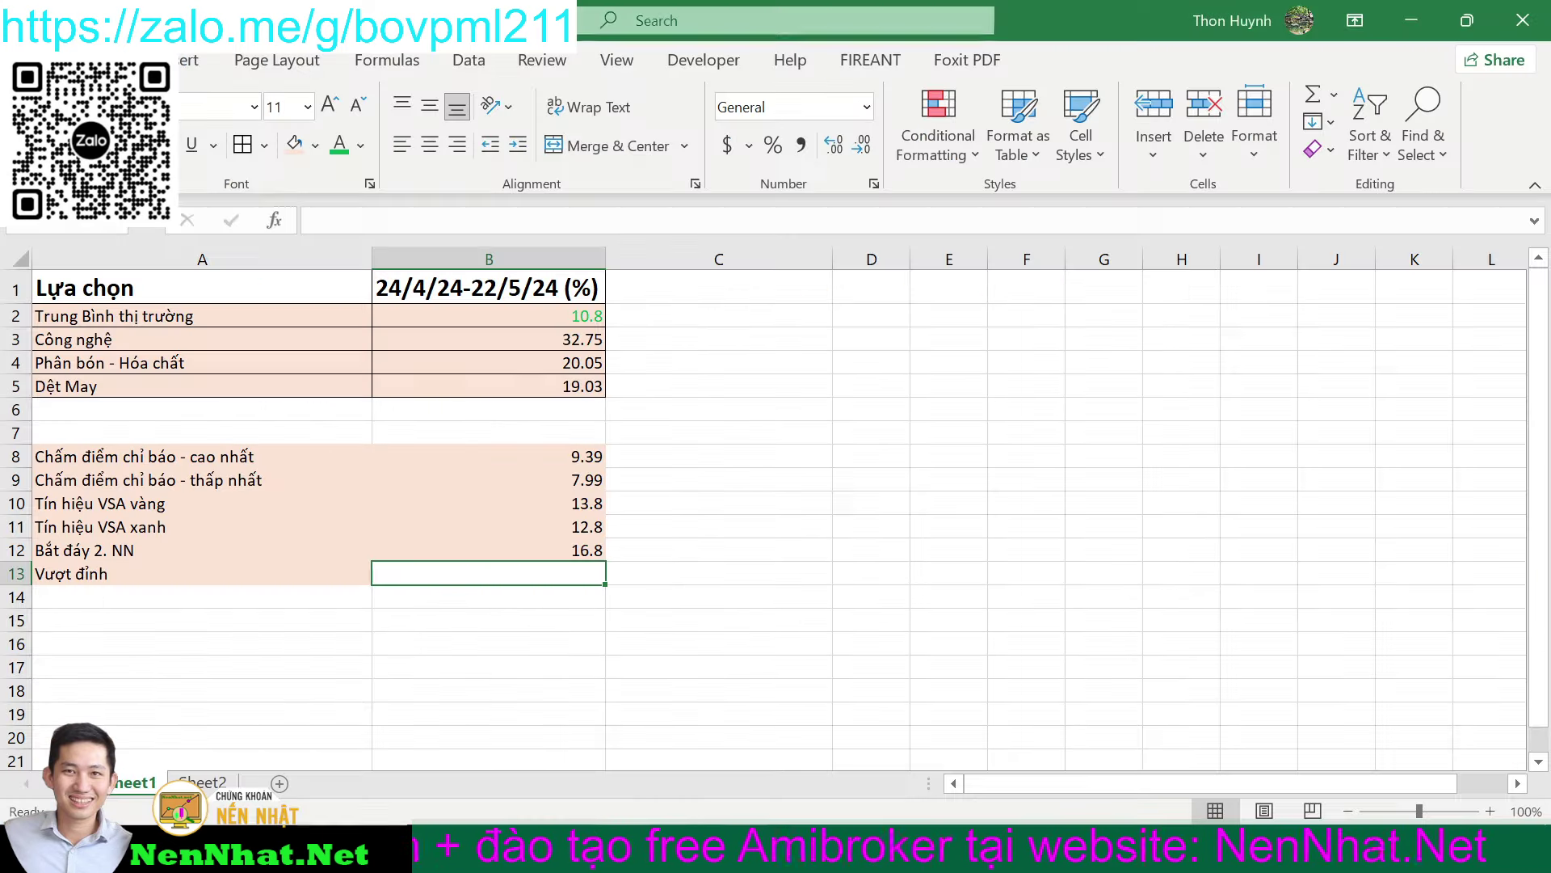
type("7.56")
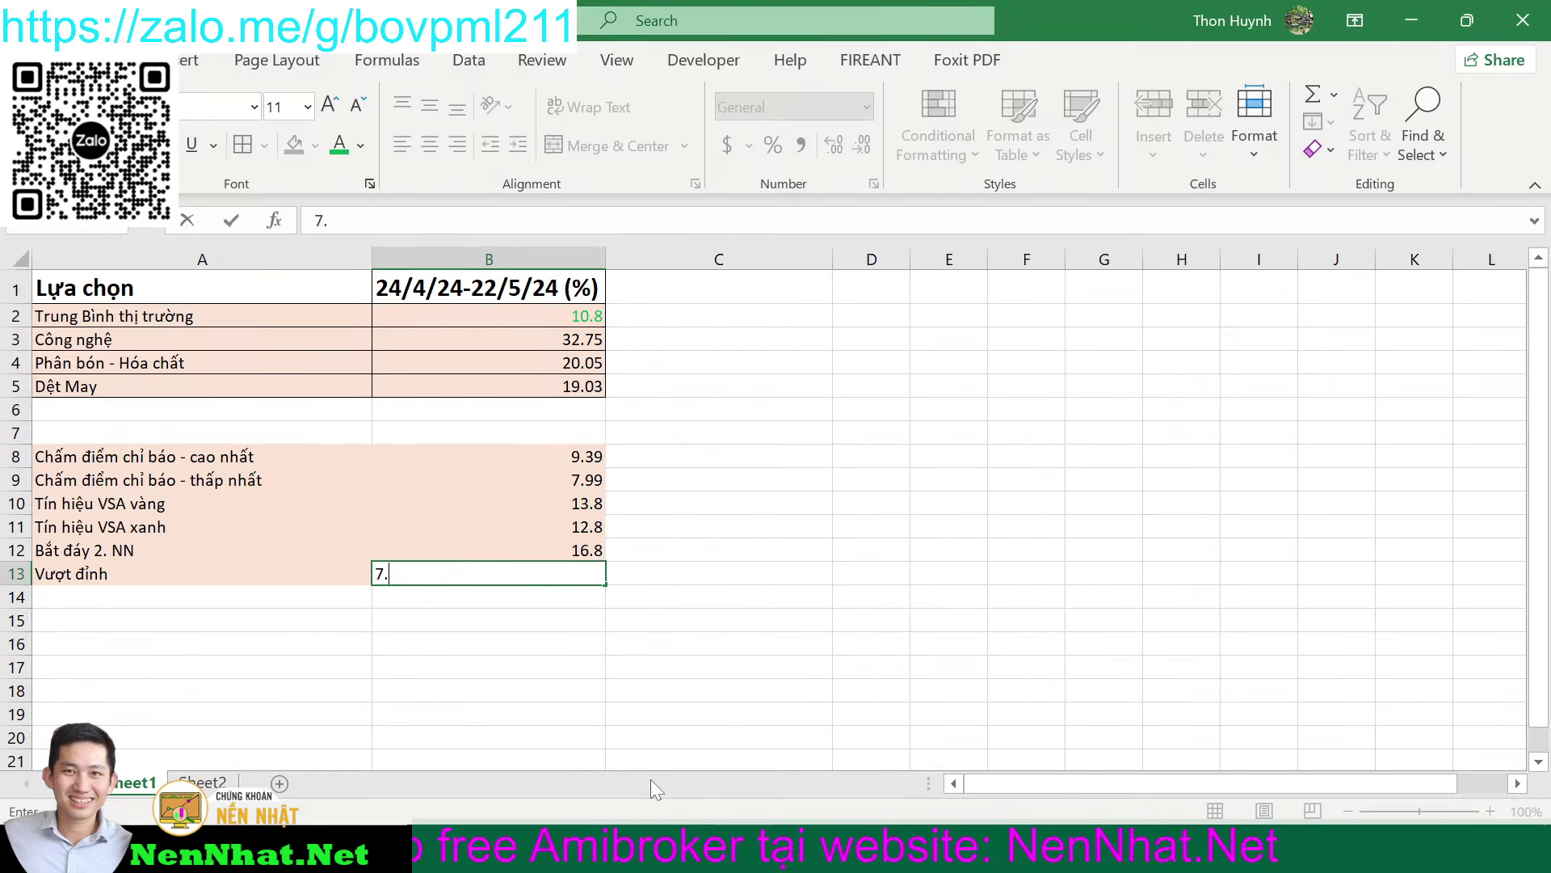
left_click(803, 668)
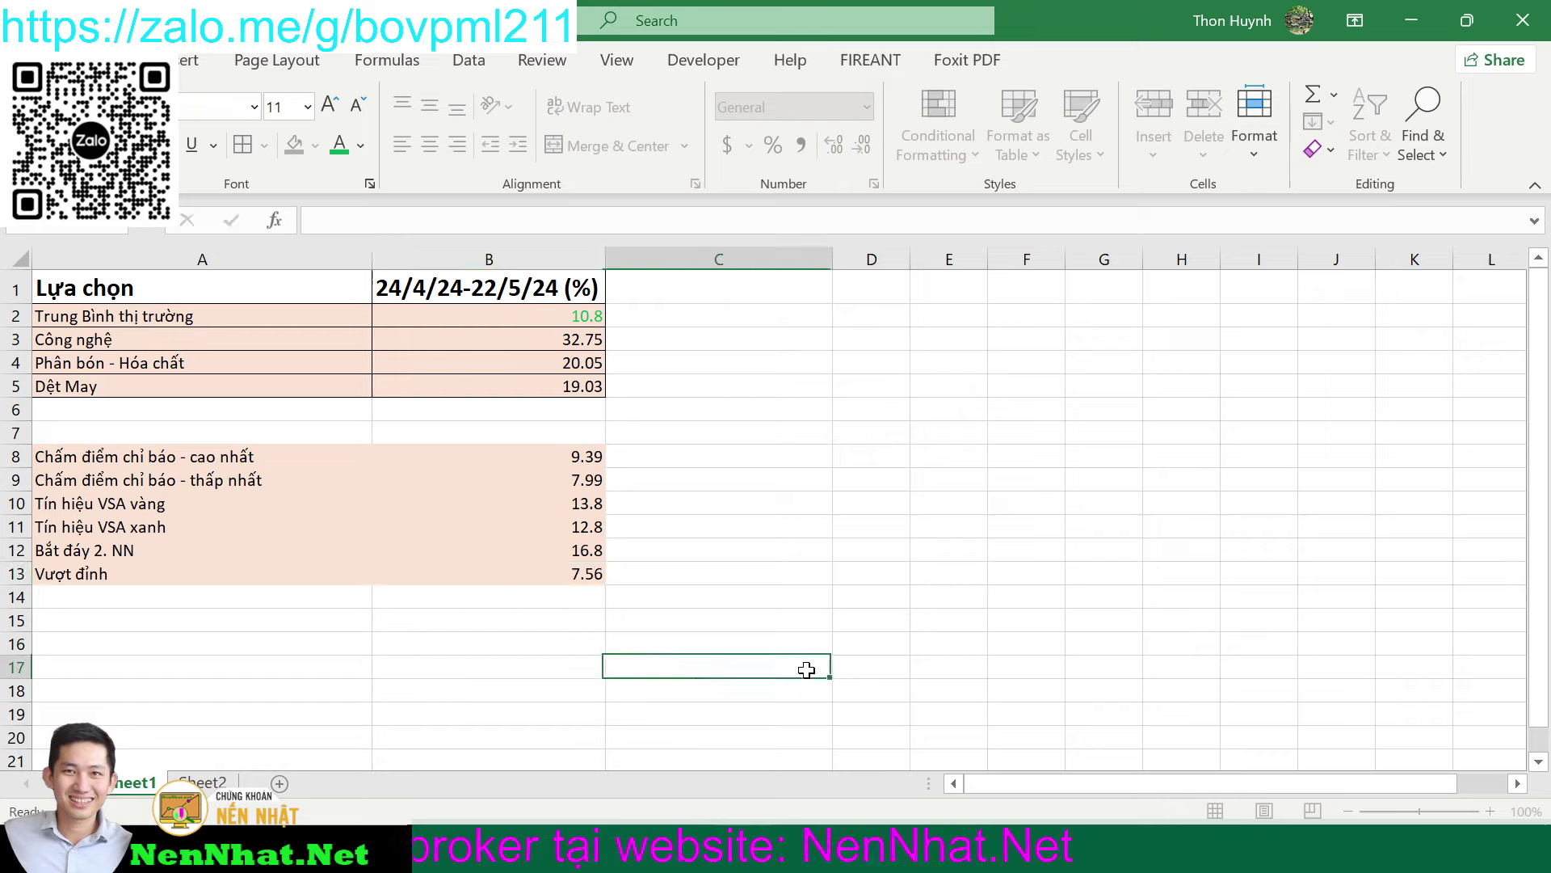
- Switch back to AmiBroker and close the Analysis3 window
key("alt+Tab")
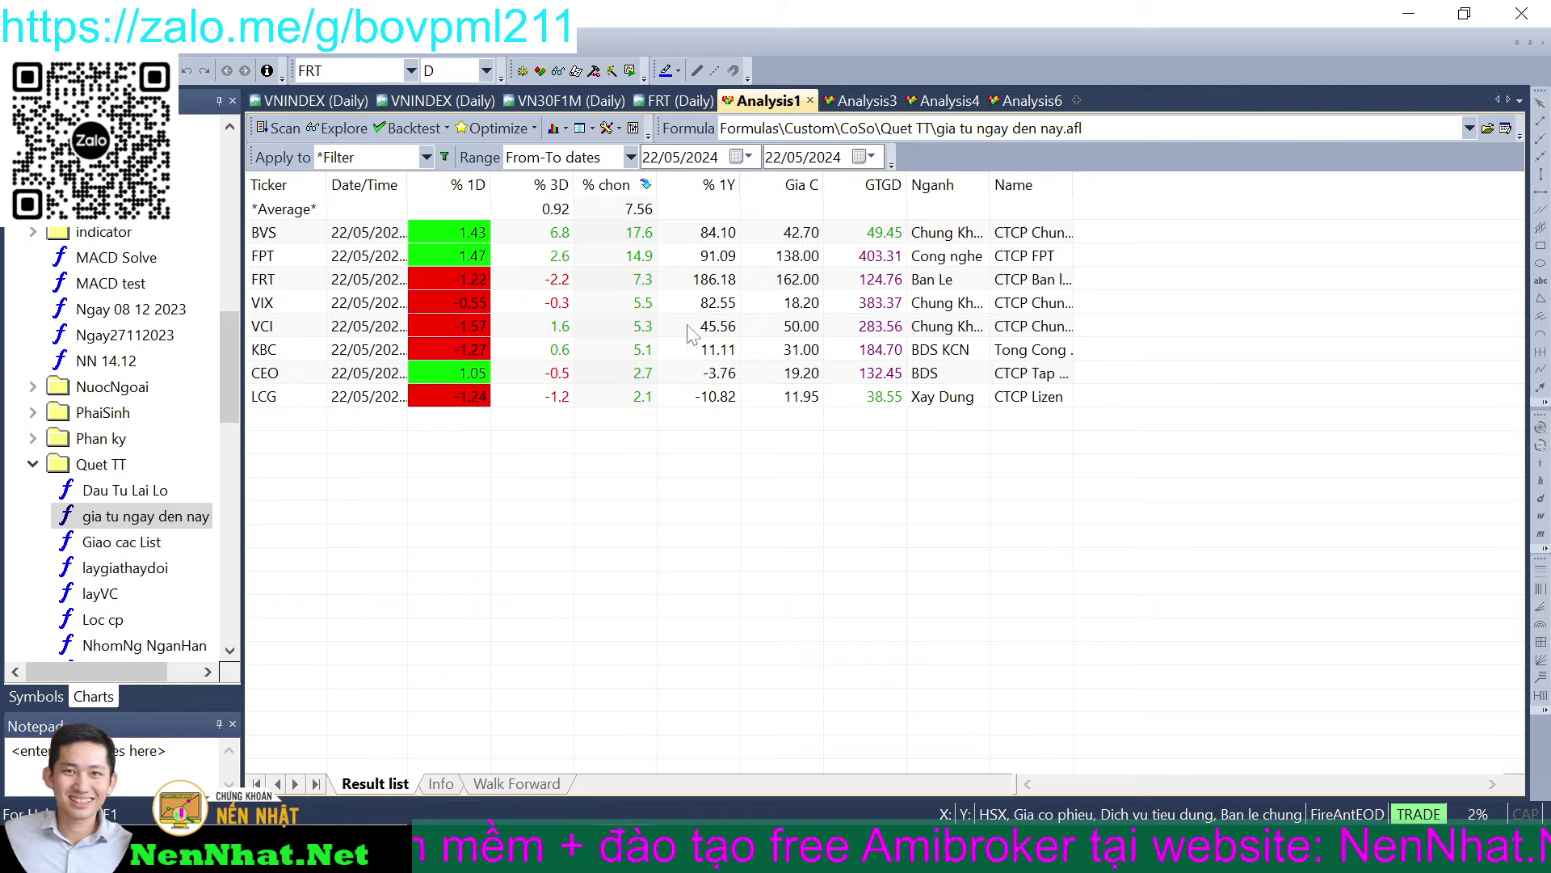
left_click(860, 105)
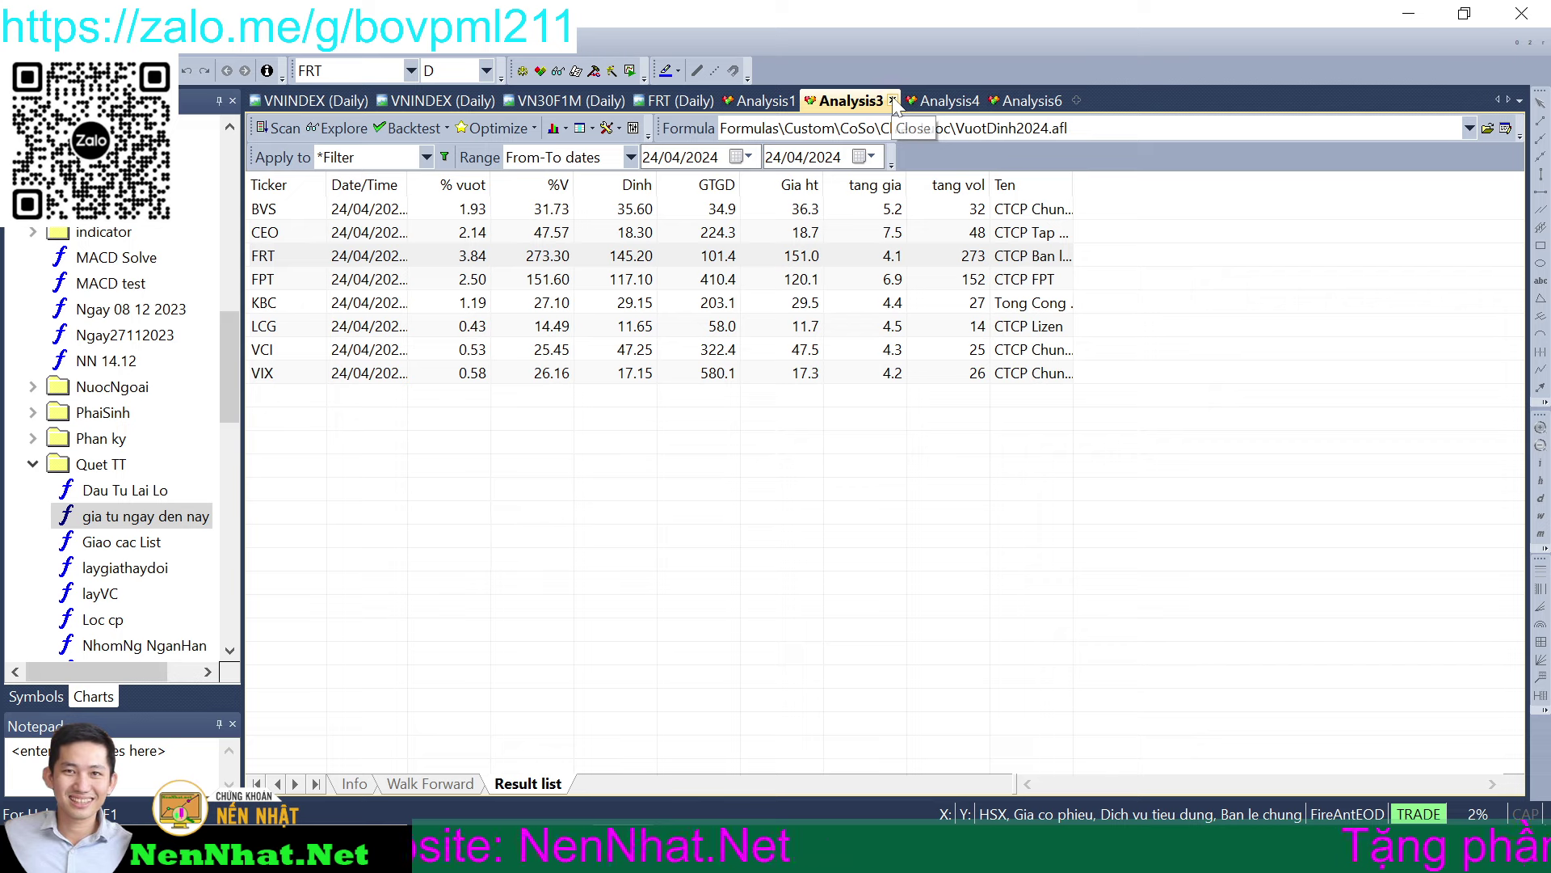
left_click(893, 101)
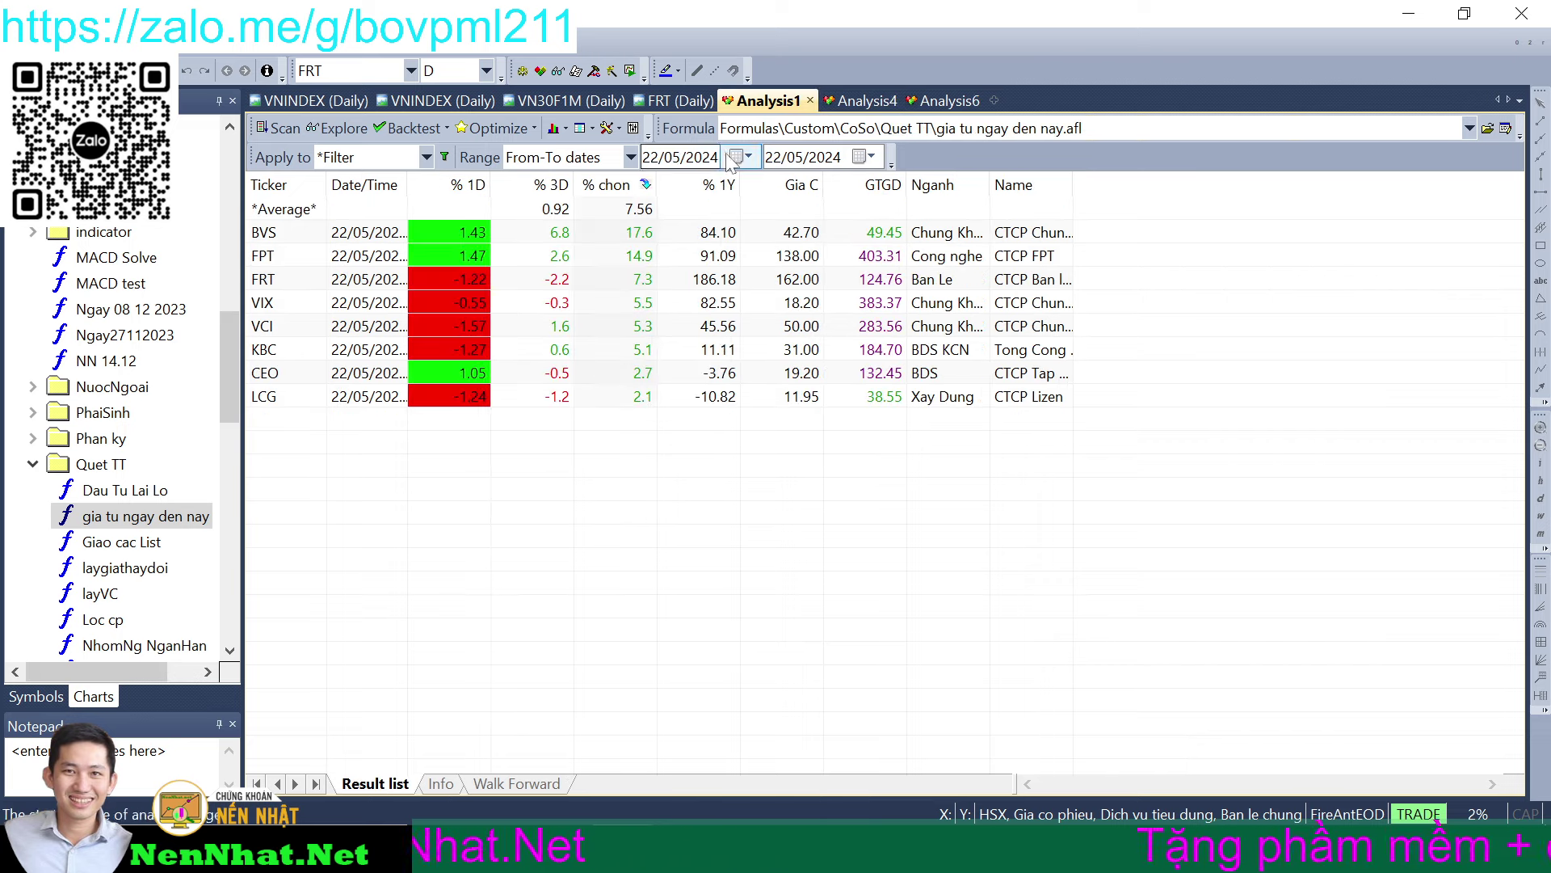
- Set the start date of Analysis4, which uses the TienDiDau 10Ty formula, to 24/04/2024
left_click(863, 101)
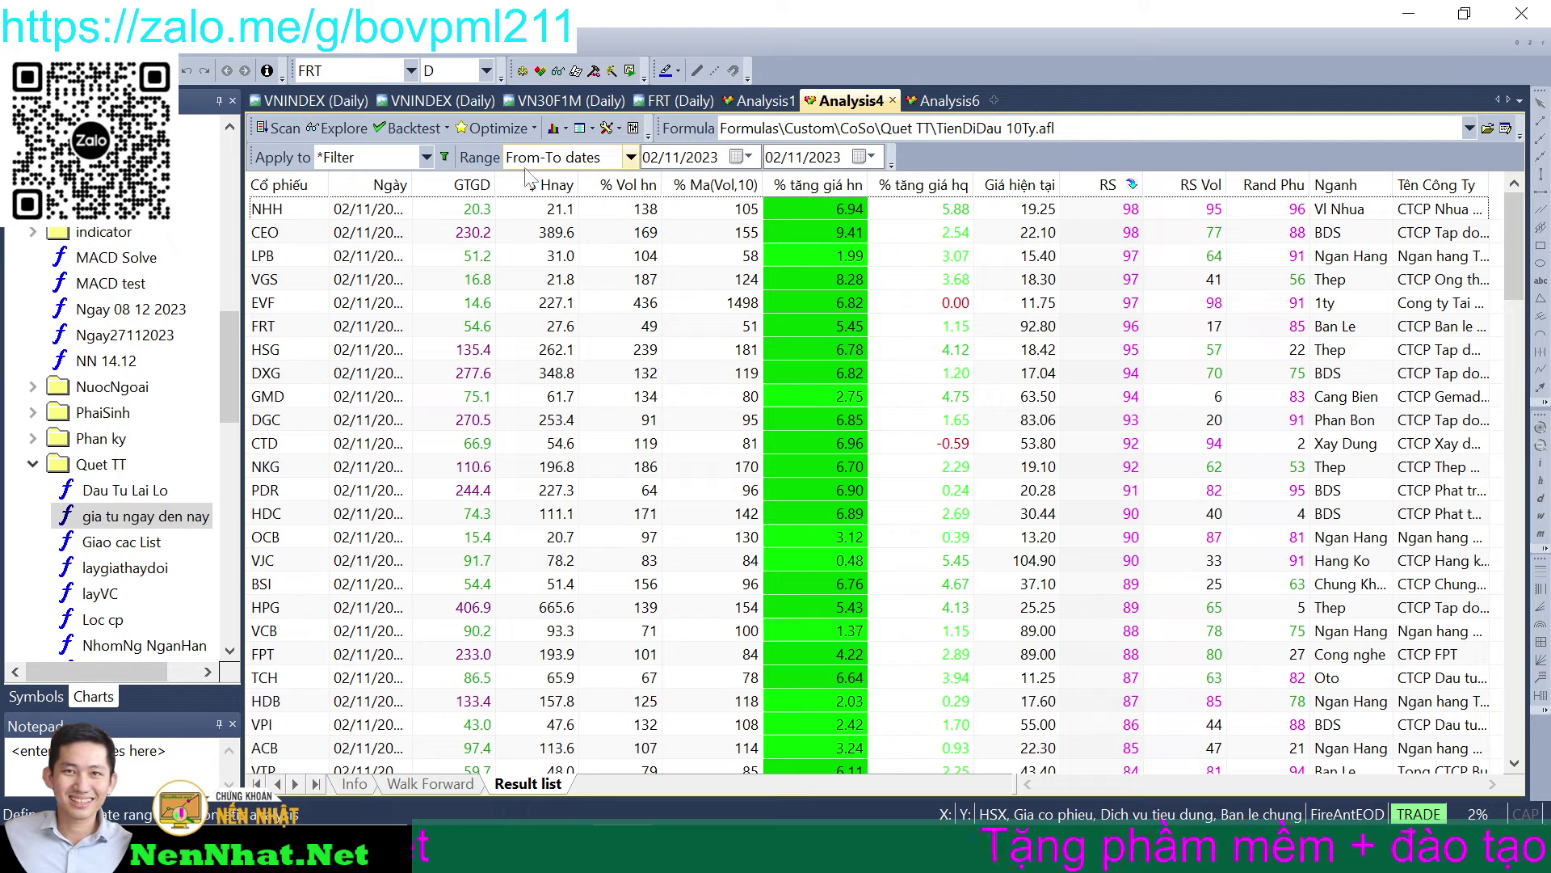
left_click(746, 158)
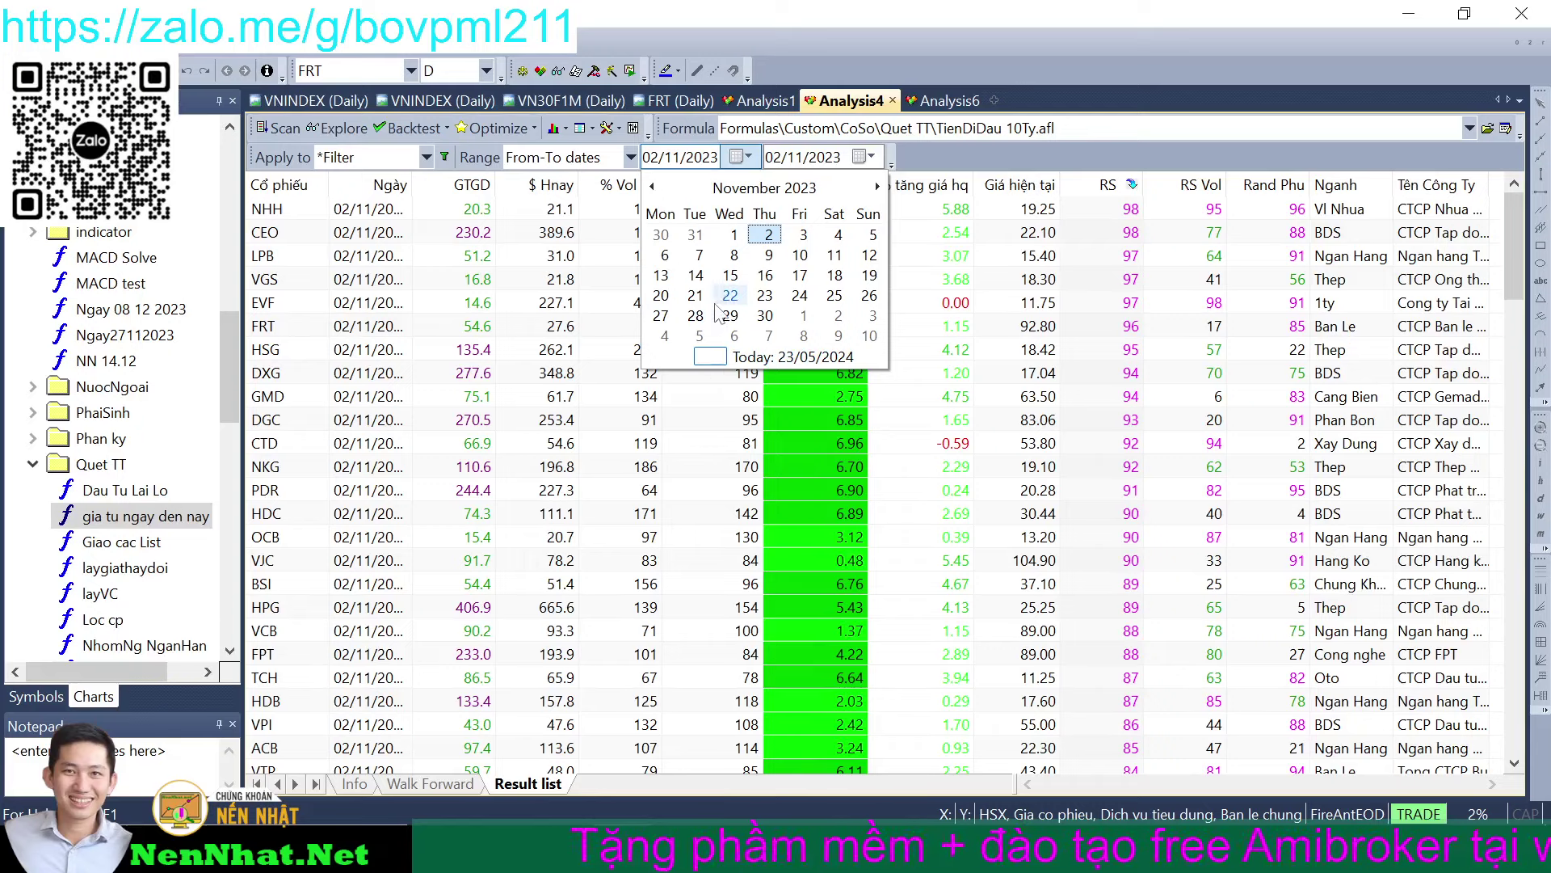
left_click(655, 160)
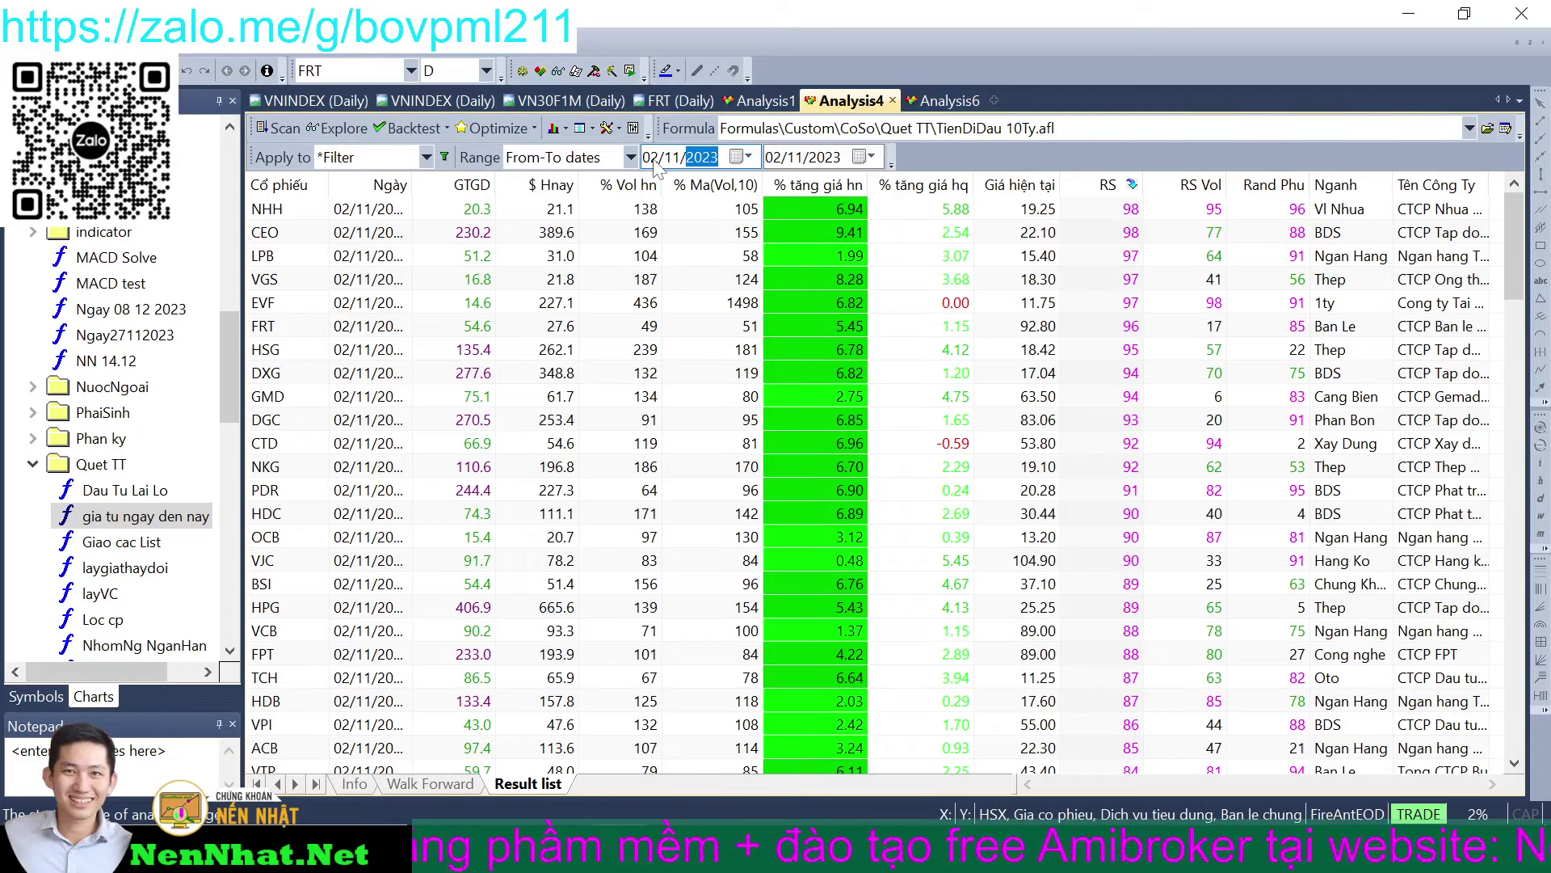
type("24")
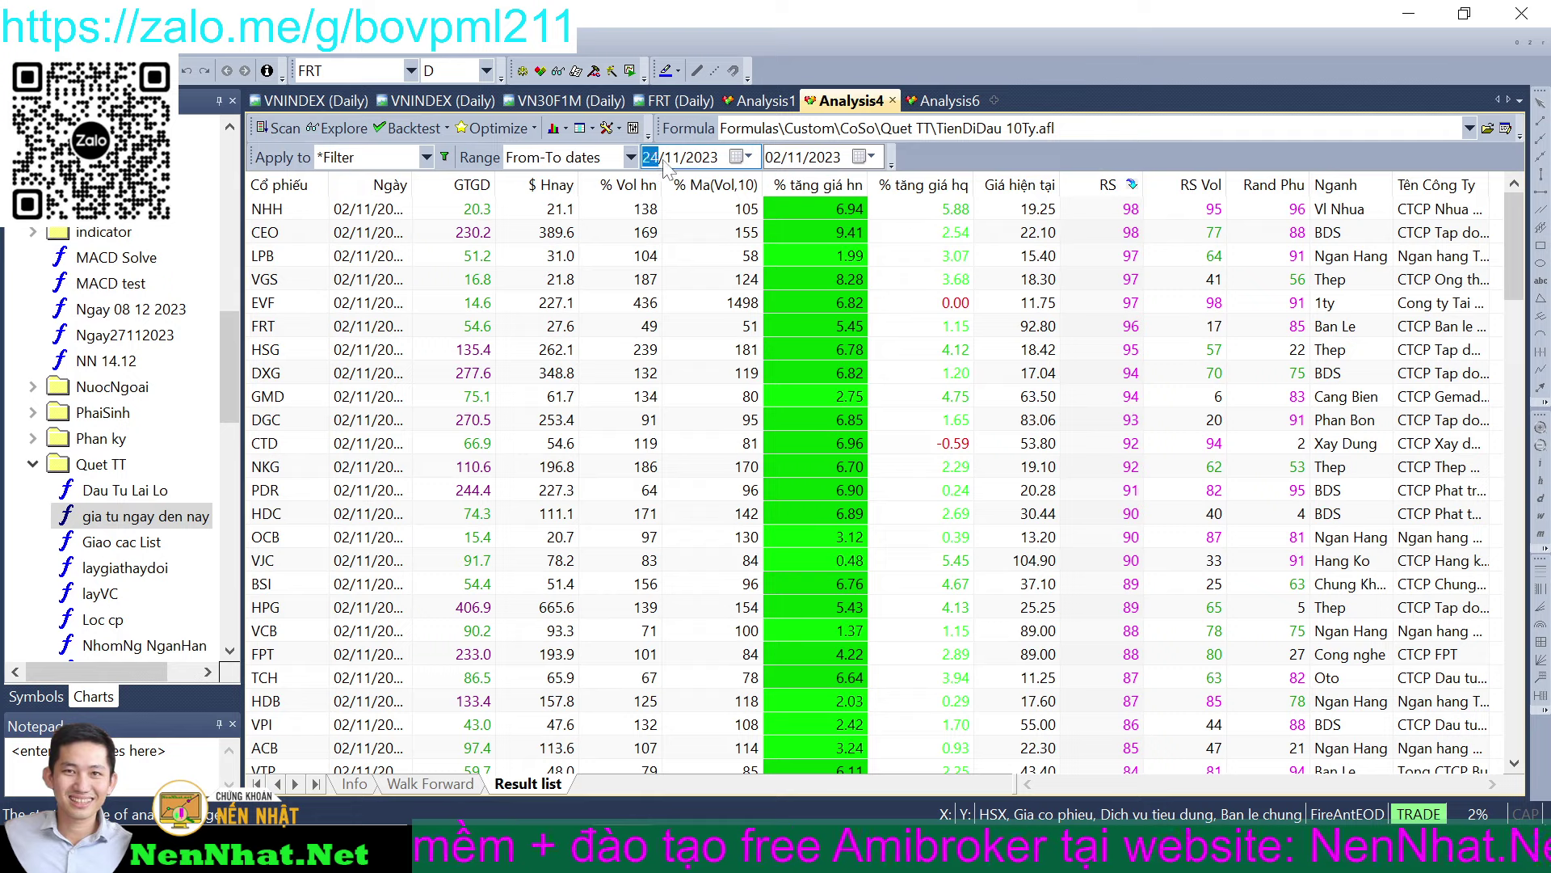
left_click(675, 160)
type("04")
left_click(702, 159)
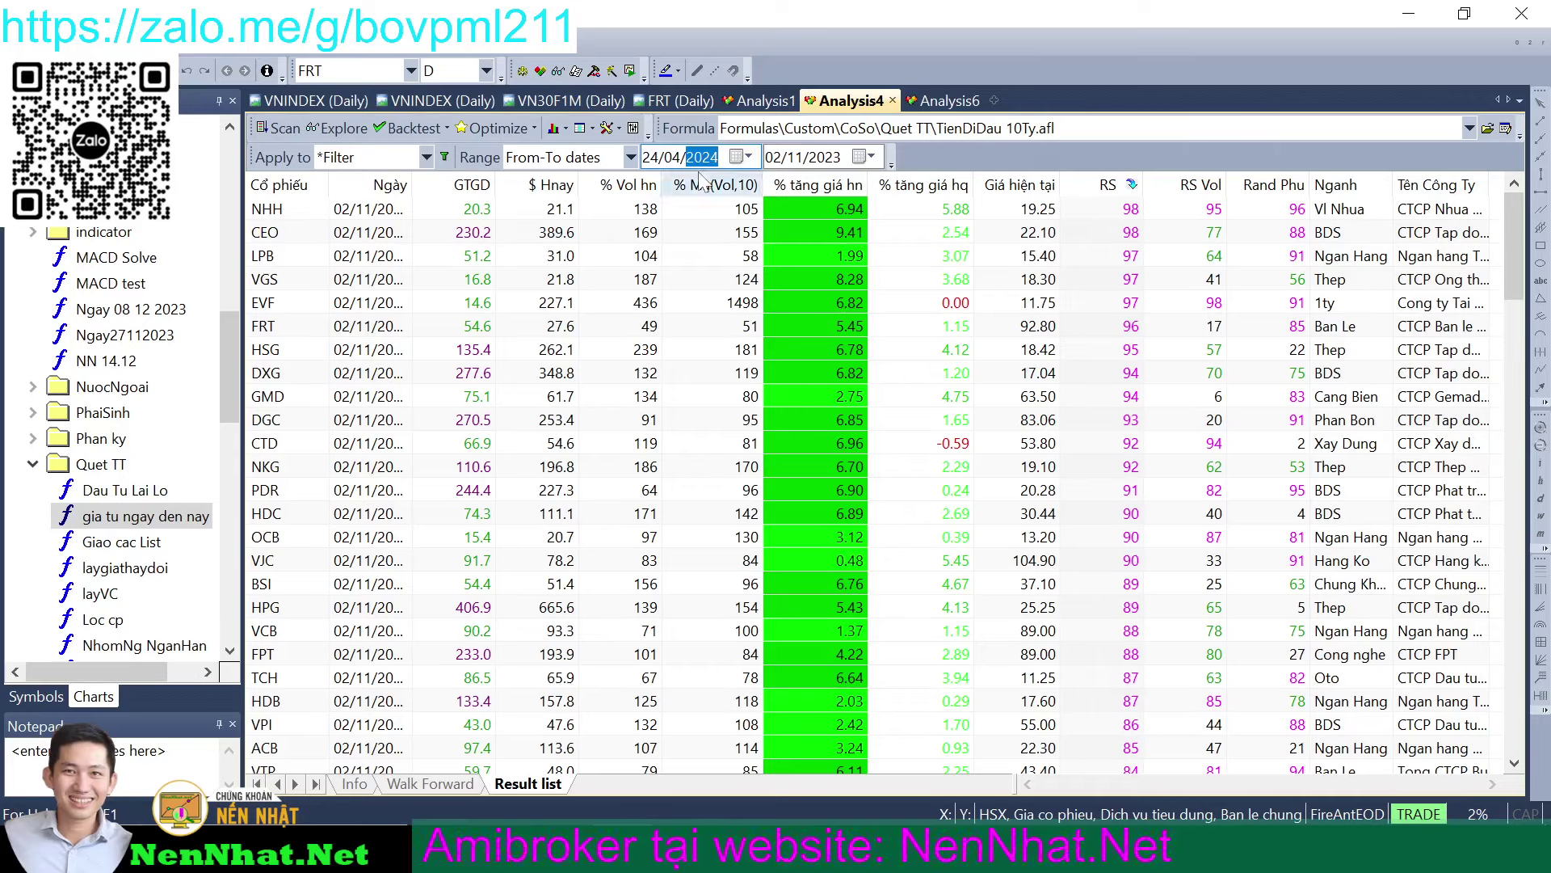
- Set the end date of Analysis4 to 24/04/2024 and run the exploration
left_click(774, 158)
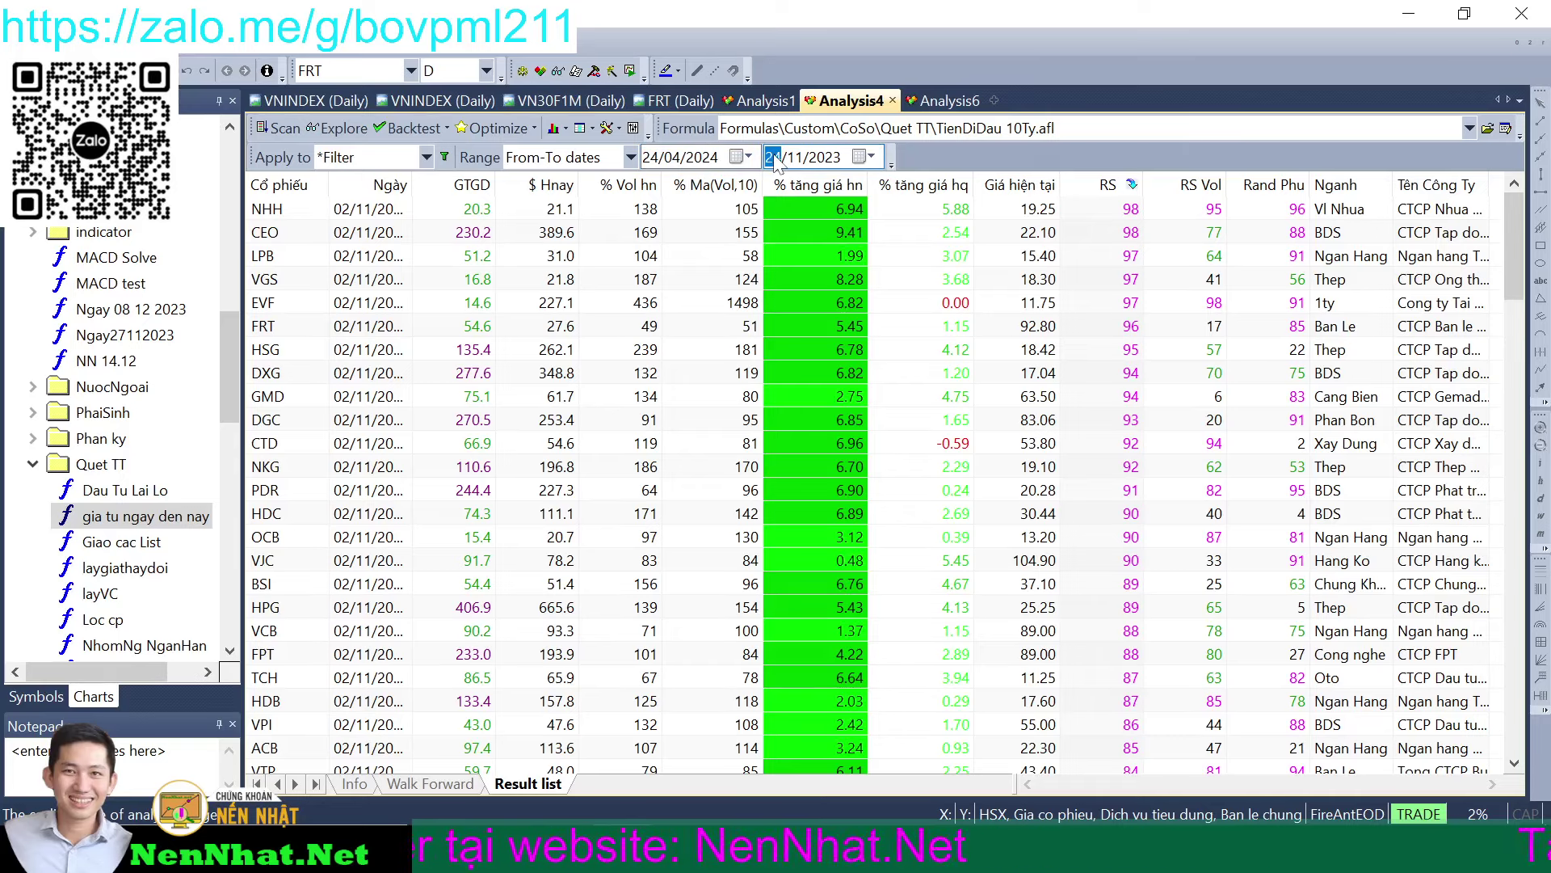
left_click(799, 158)
type("04")
left_click(830, 162)
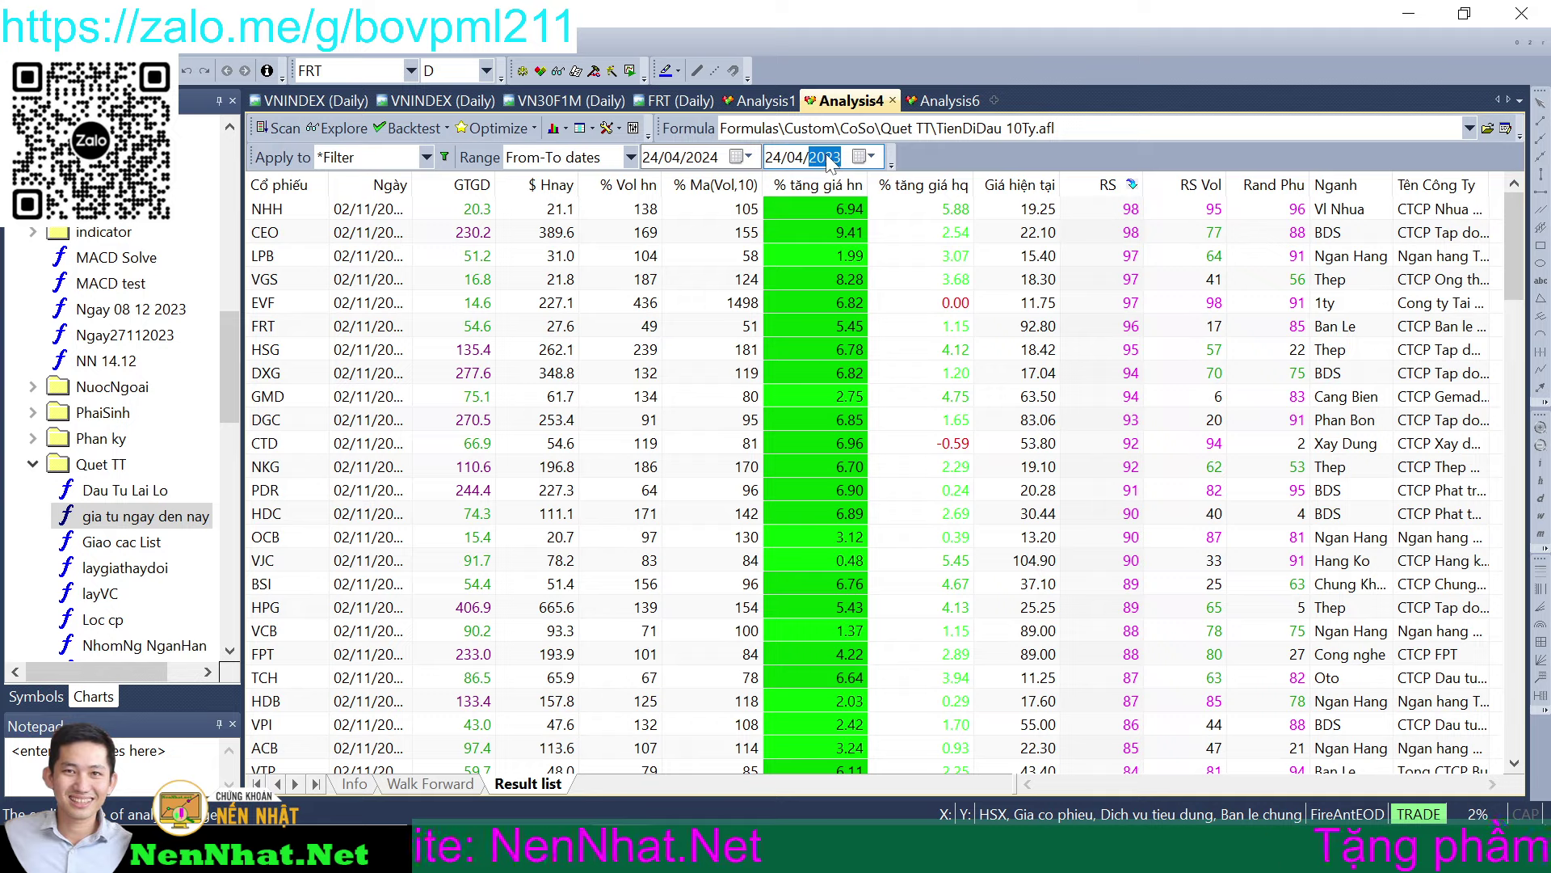
type("2024")
left_click(335, 130)
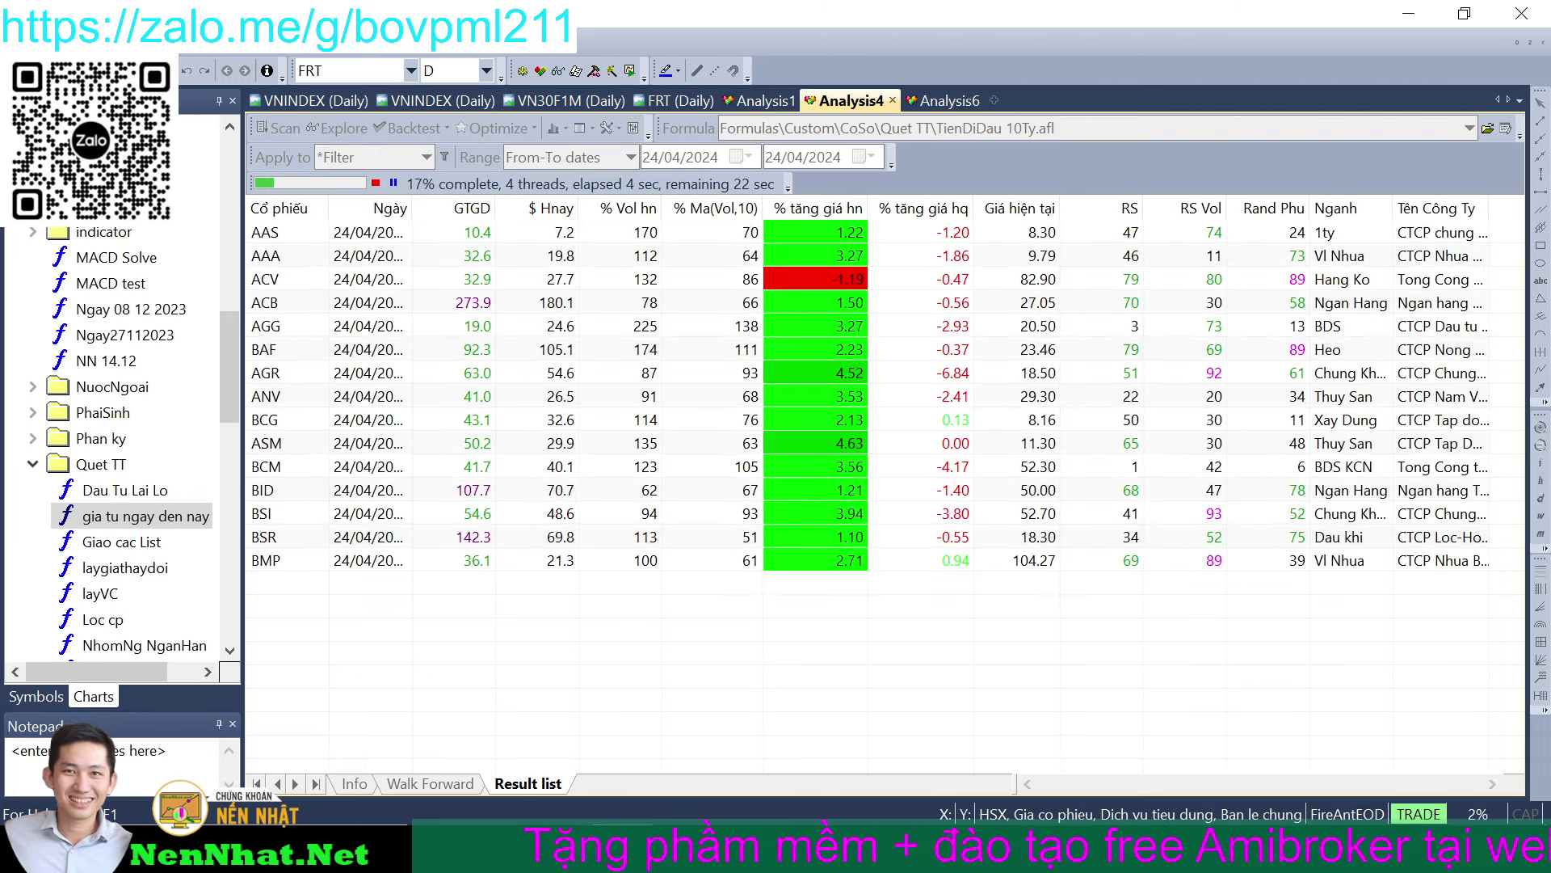
- Sort the Analysis4 results by RS from highest to lowest and select the rows VGI, HVN, BVS and FRT
mouse_move(804, 855)
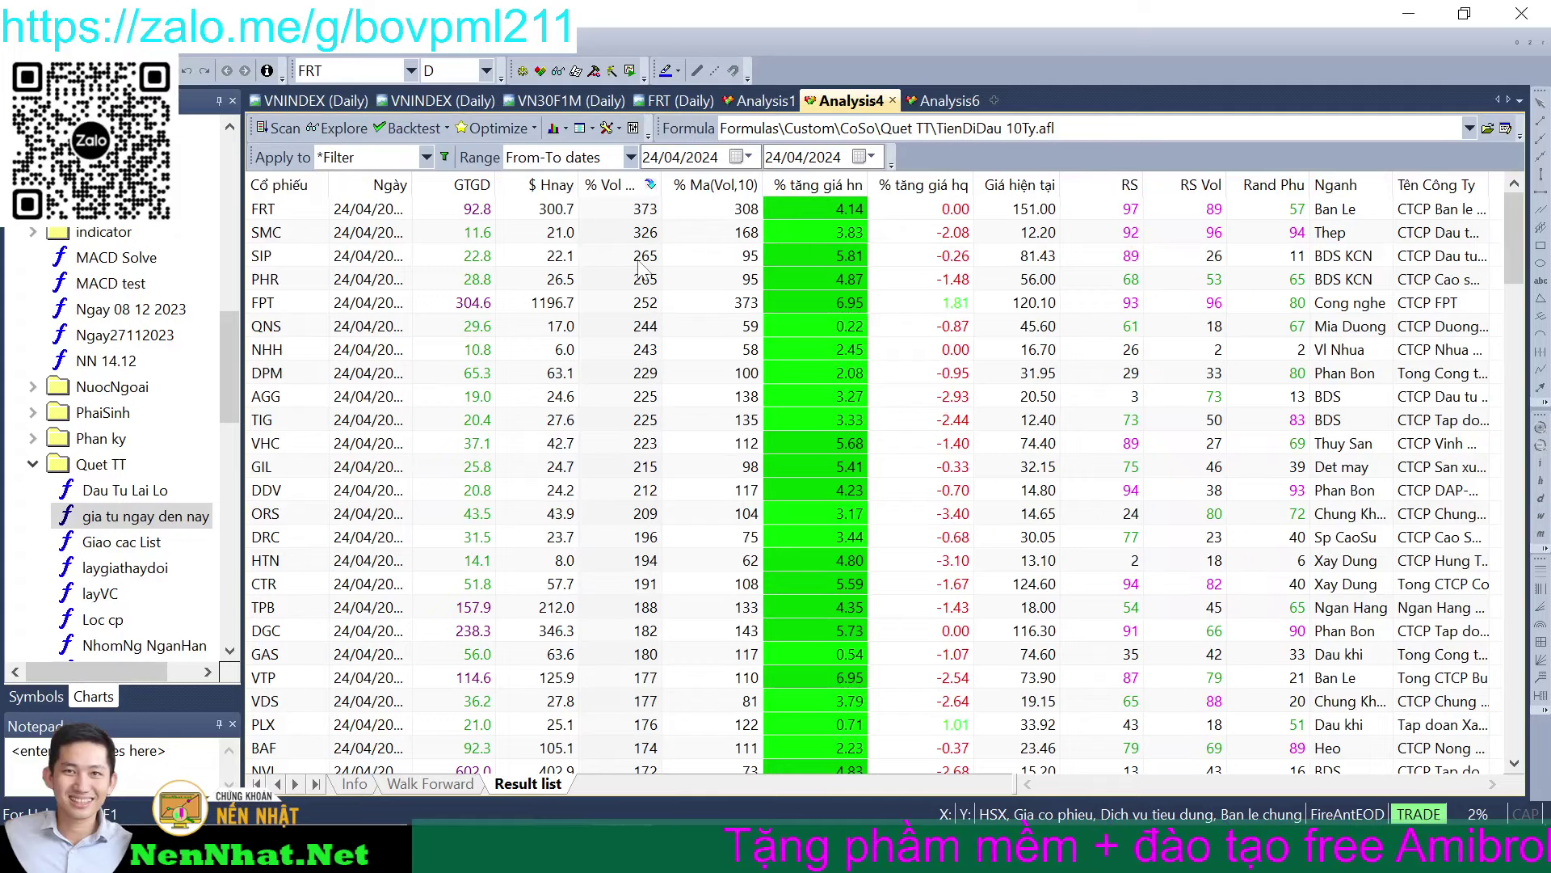
left_click(1112, 187)
left_click(1112, 188)
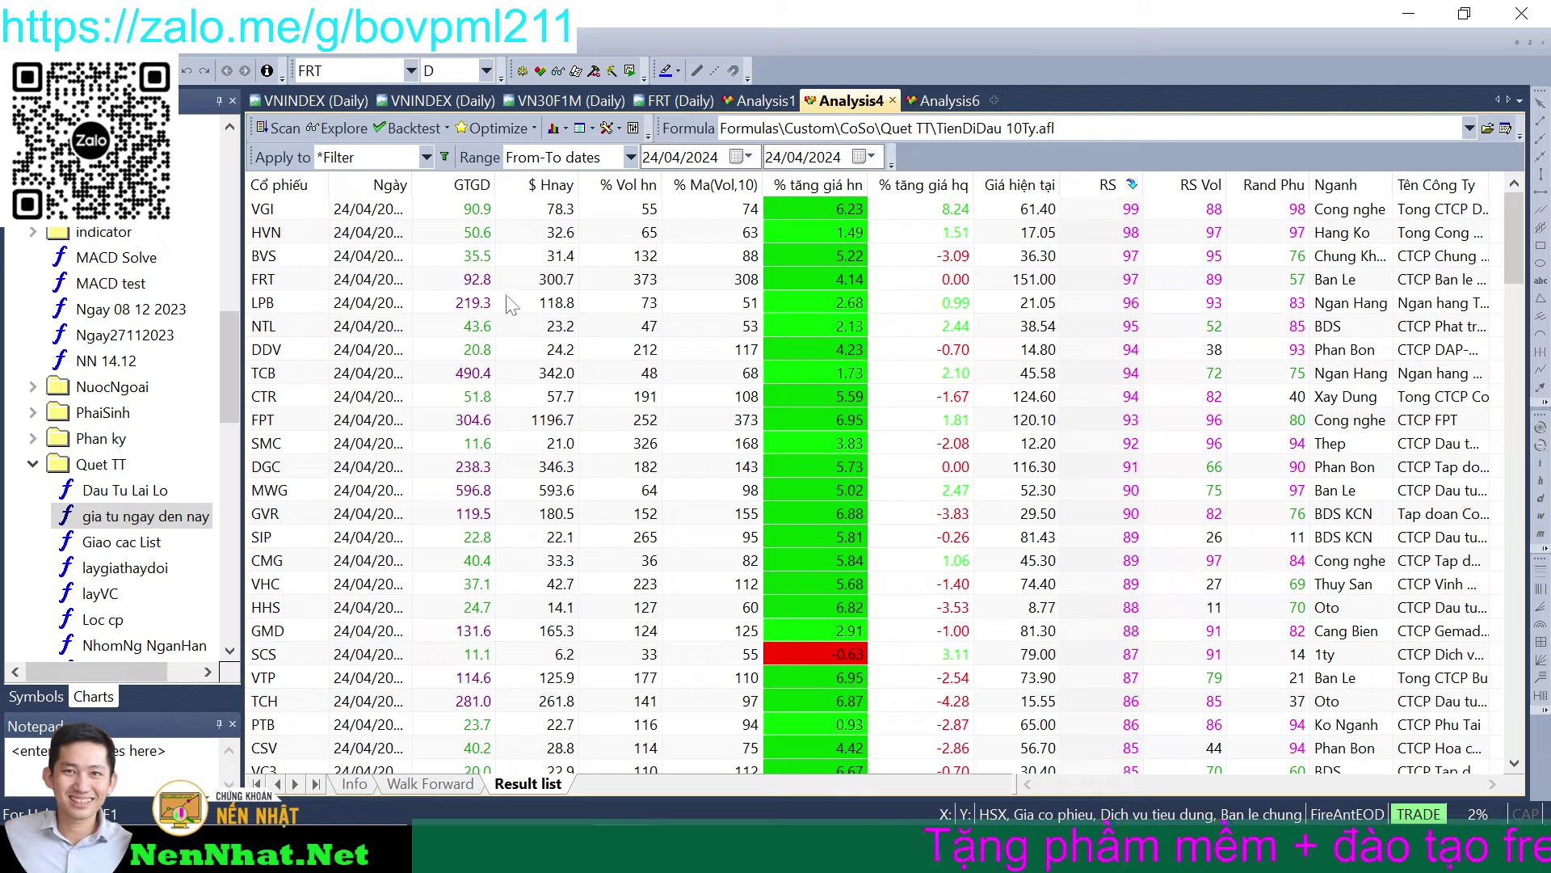
left_click(1103, 215)
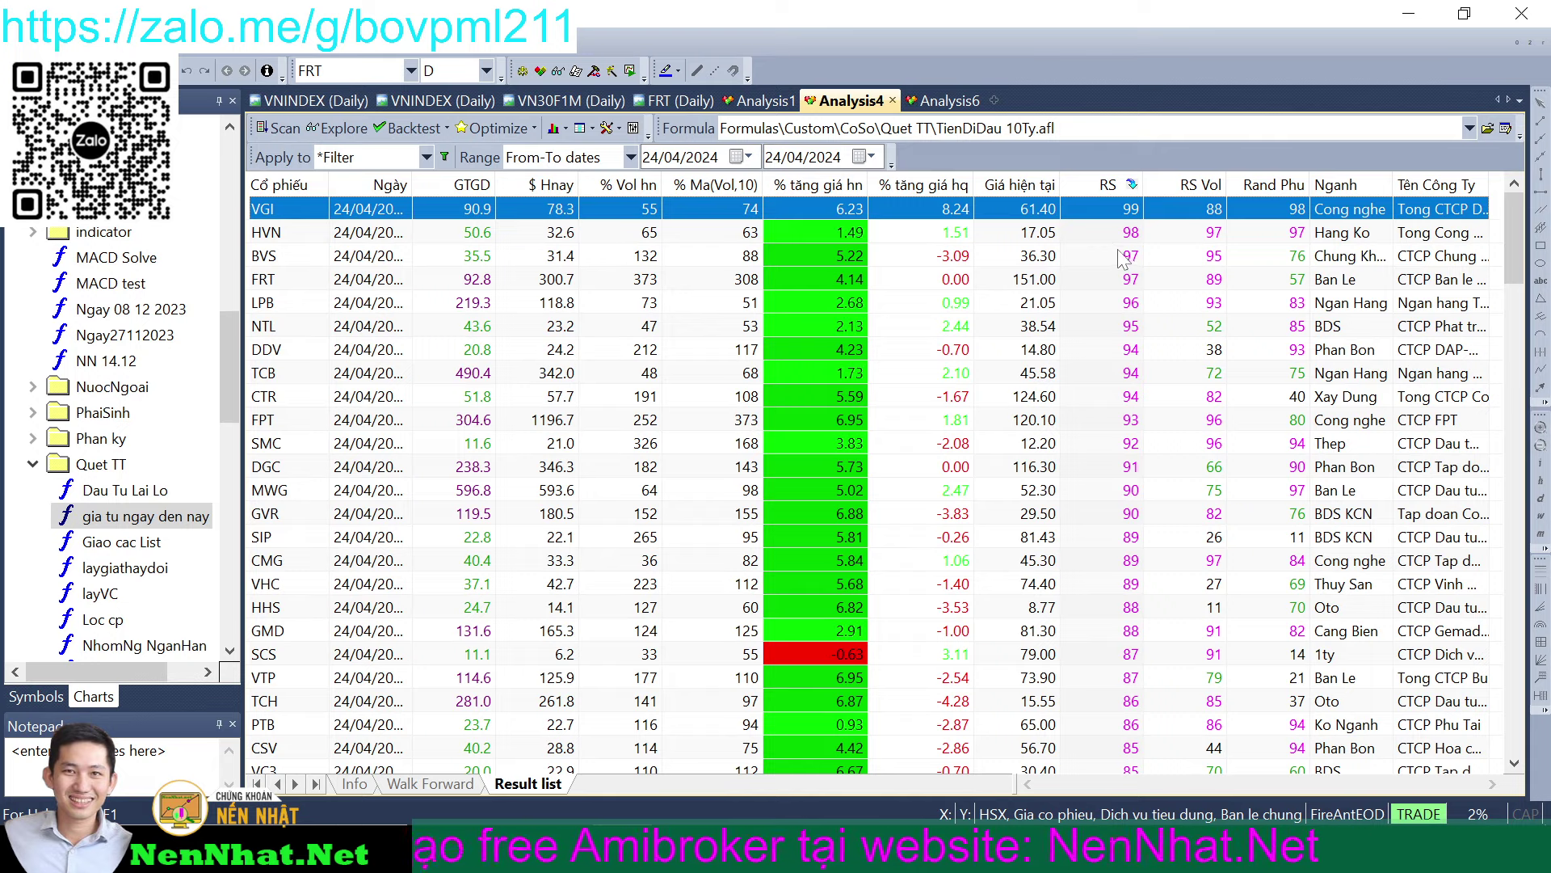
left_click_drag(1123, 240, 1123, 284)
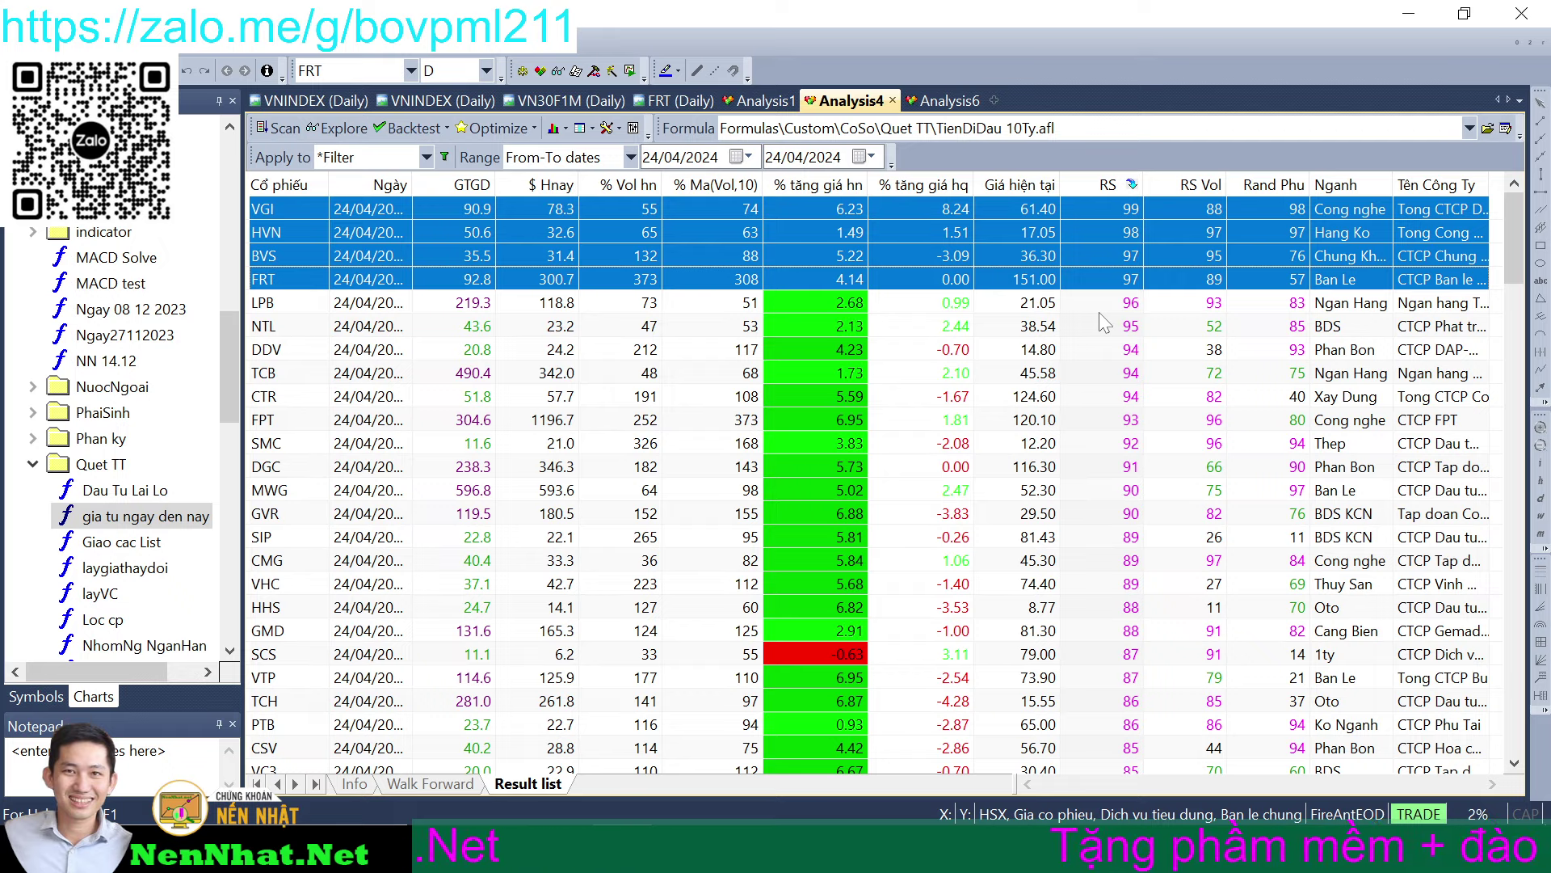
- Add the rows DDV, NTL, CTR, SMC and GVR to the selection in the Analysis4 results
left_click(1119, 354, "ctrl")
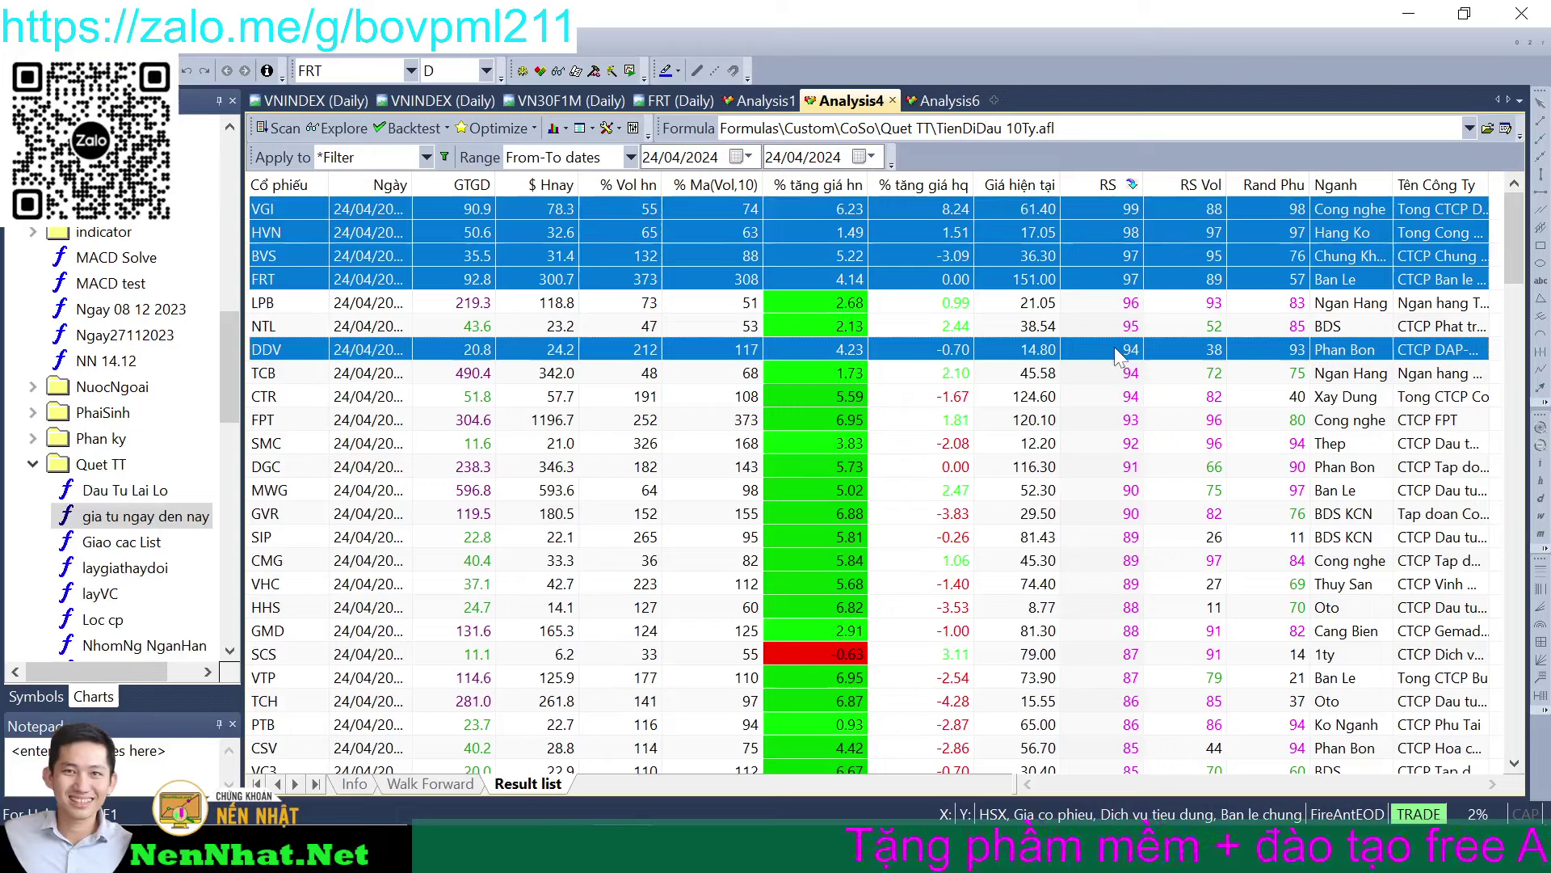
left_click(1116, 326, "ctrl")
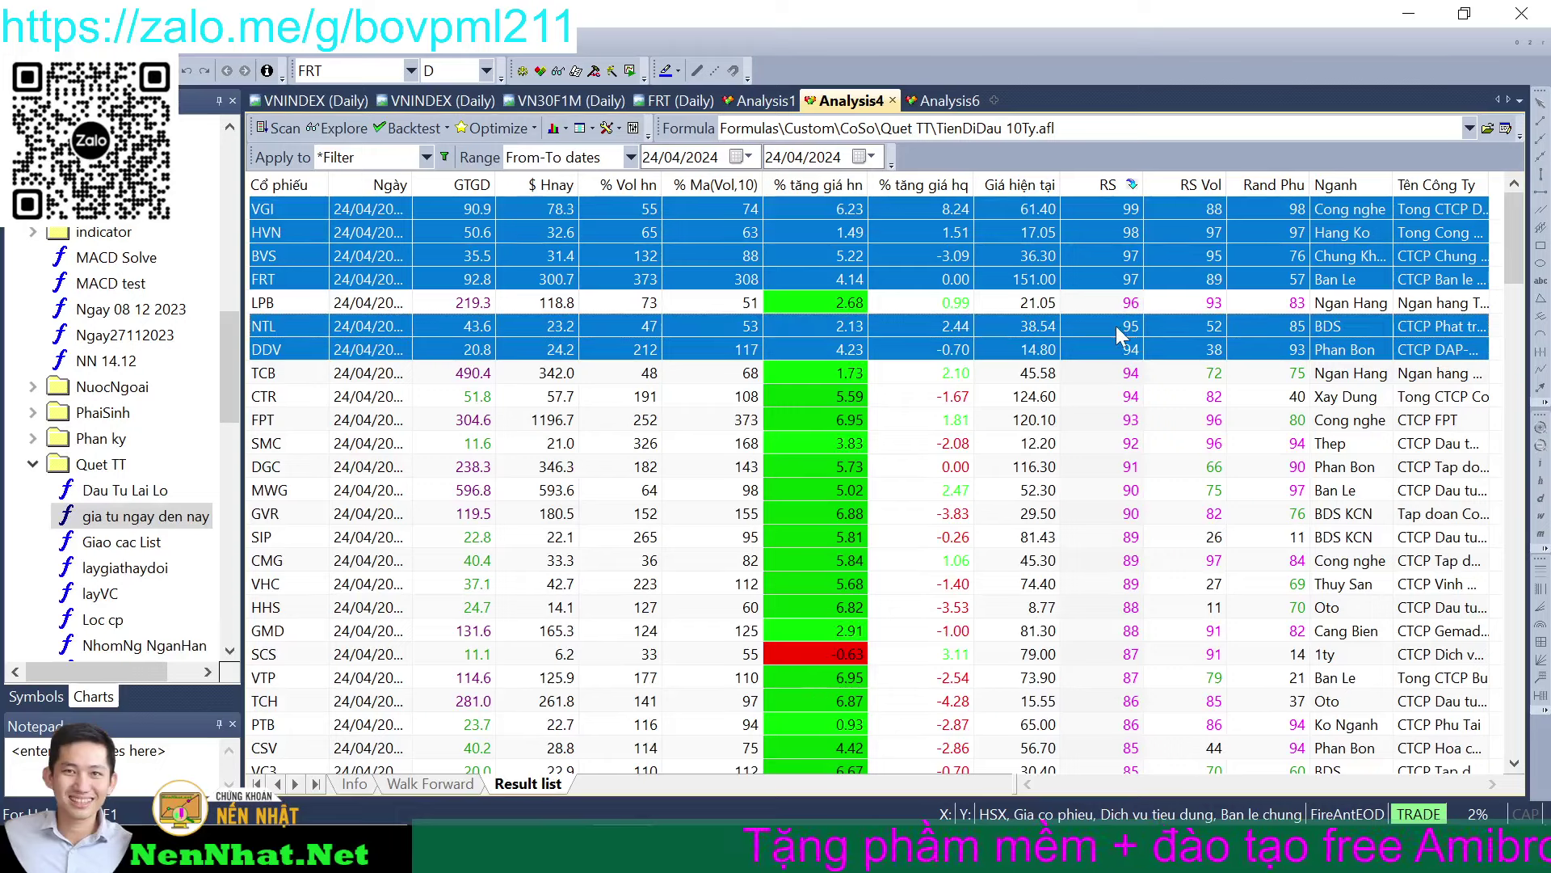
left_click(1127, 397, "ctrl")
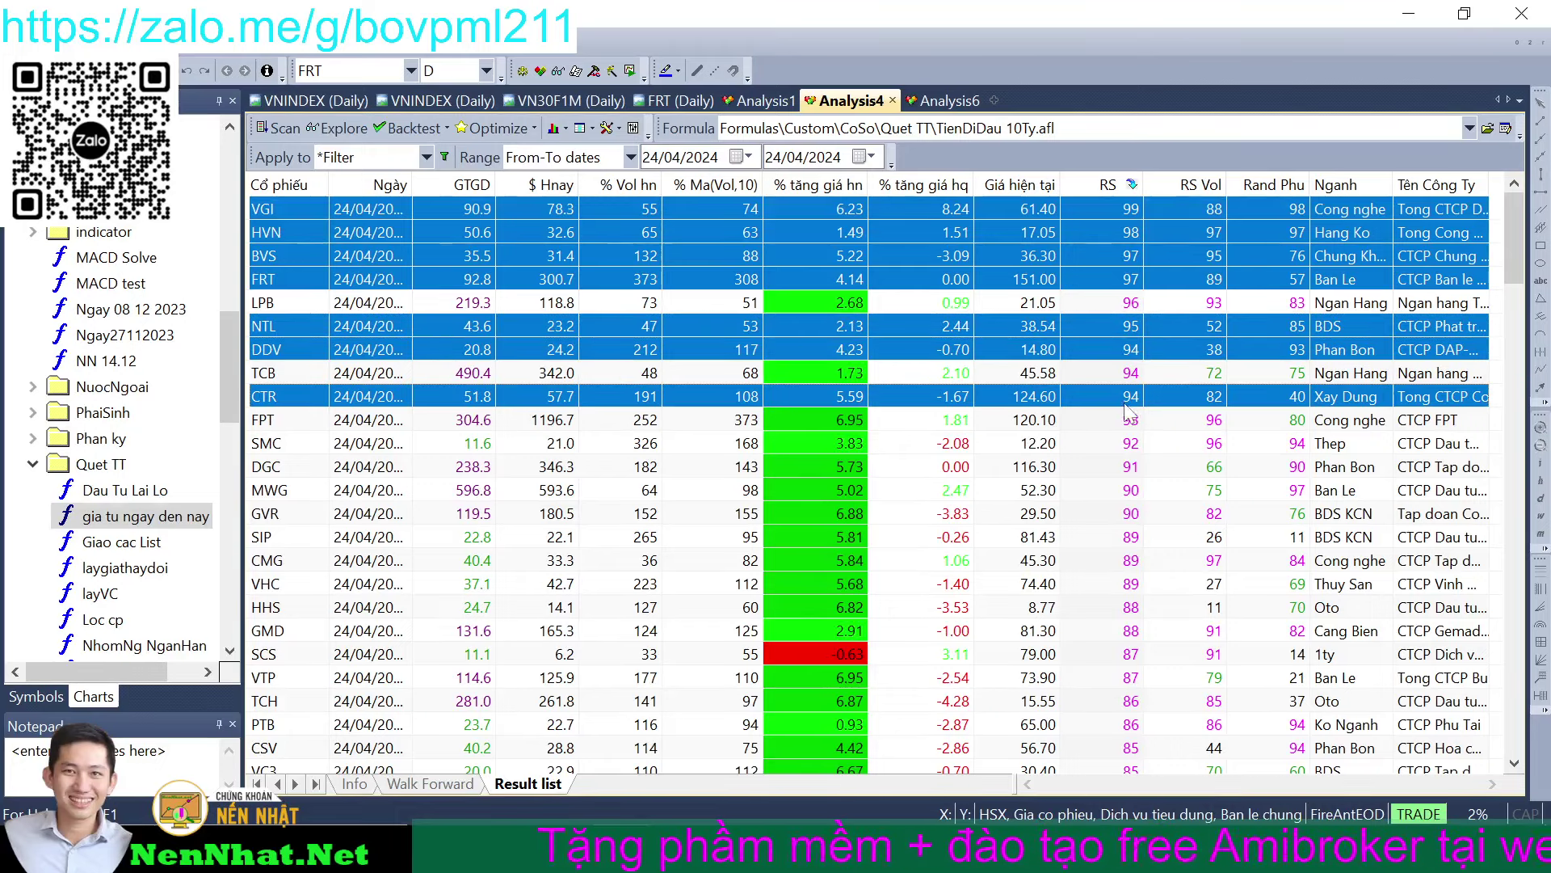
left_click(1133, 445, "ctrl")
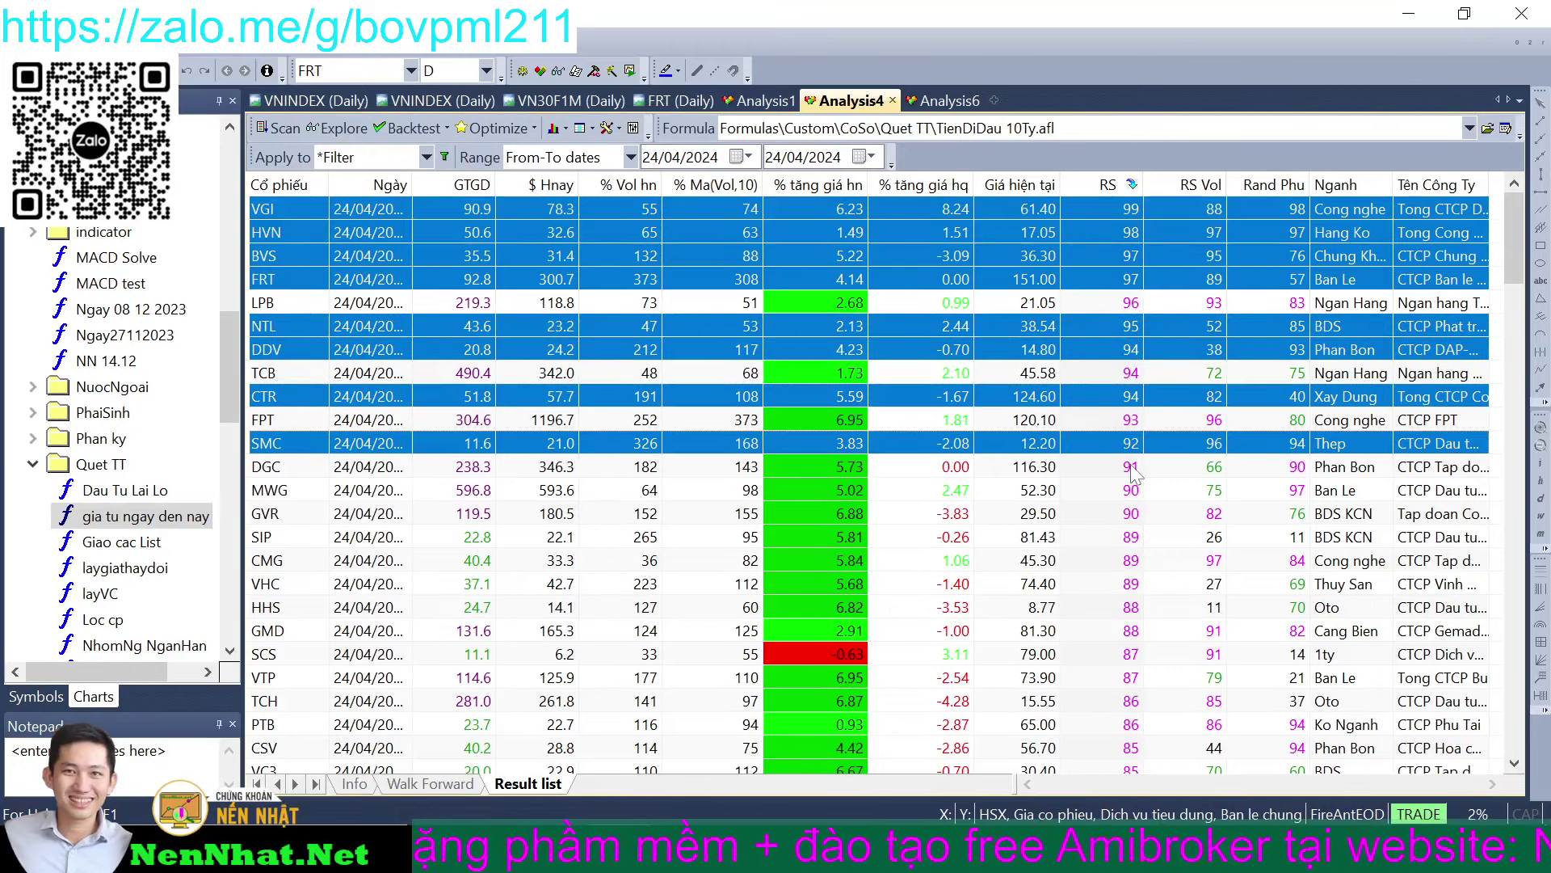
left_click(1120, 516, "ctrl")
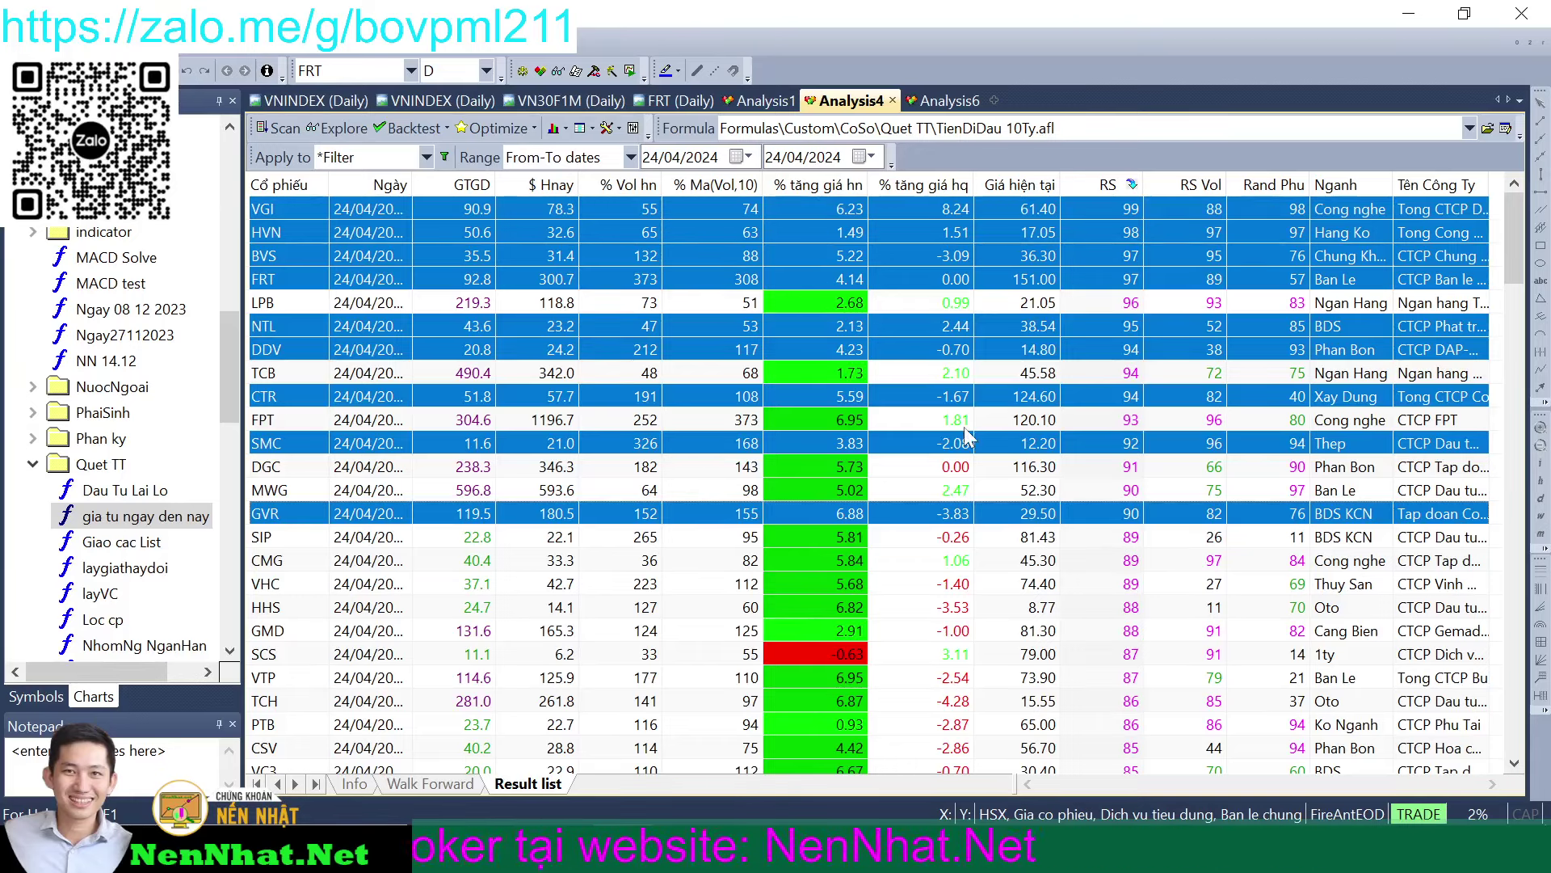
- Replace the watch list with the selected Analysis4 results and rerun the Analysis1 exploration with the gia tu ngay den nay formula
right_click(437, 210)
left_click(577, 380)
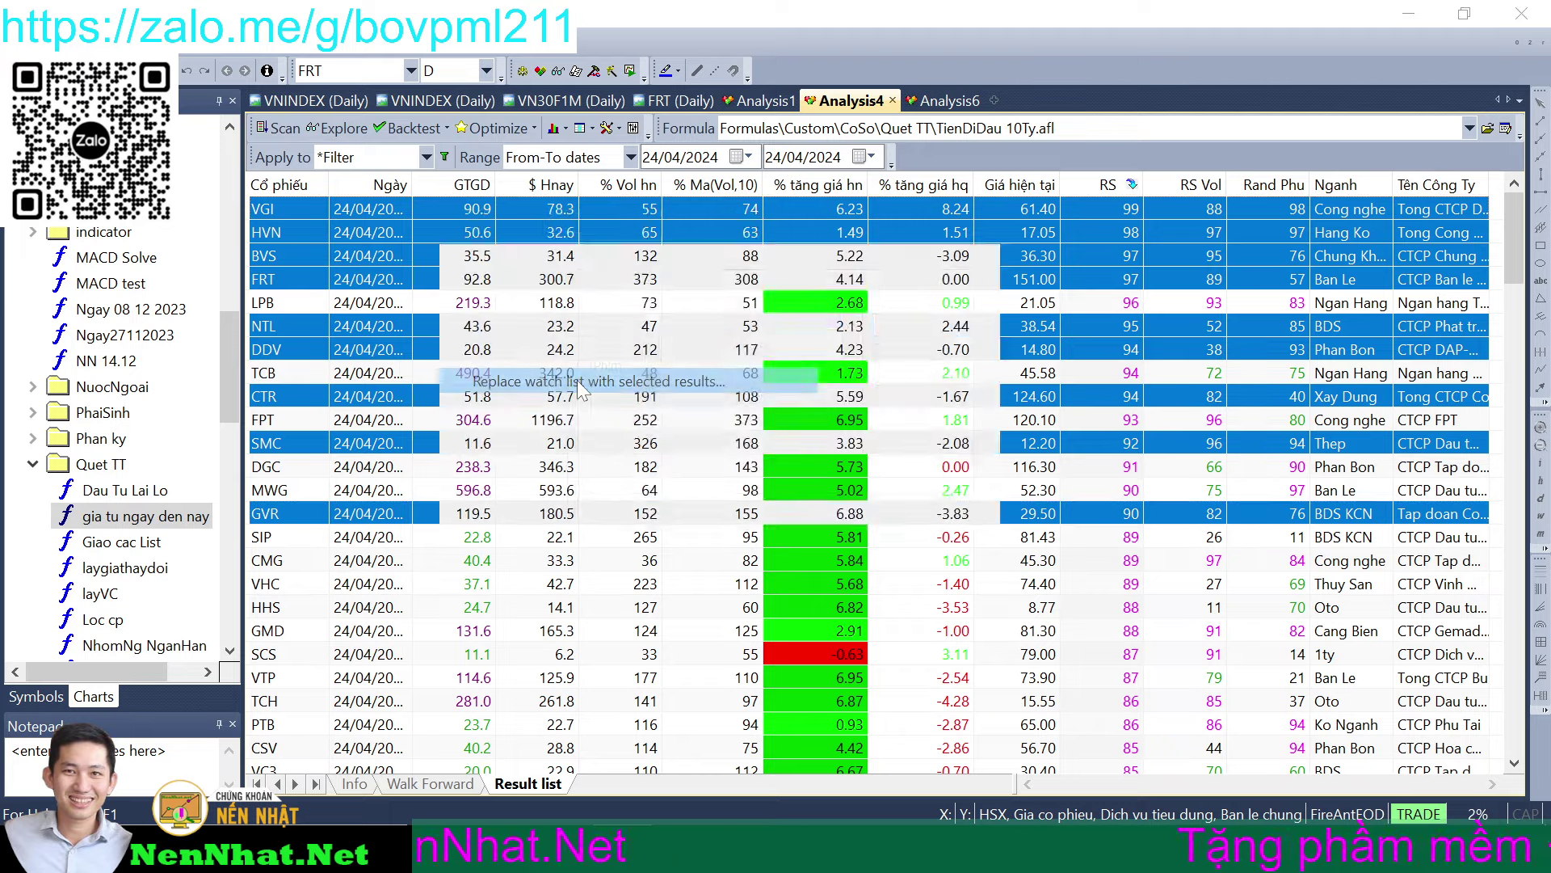
left_click(915, 319)
left_click(768, 101)
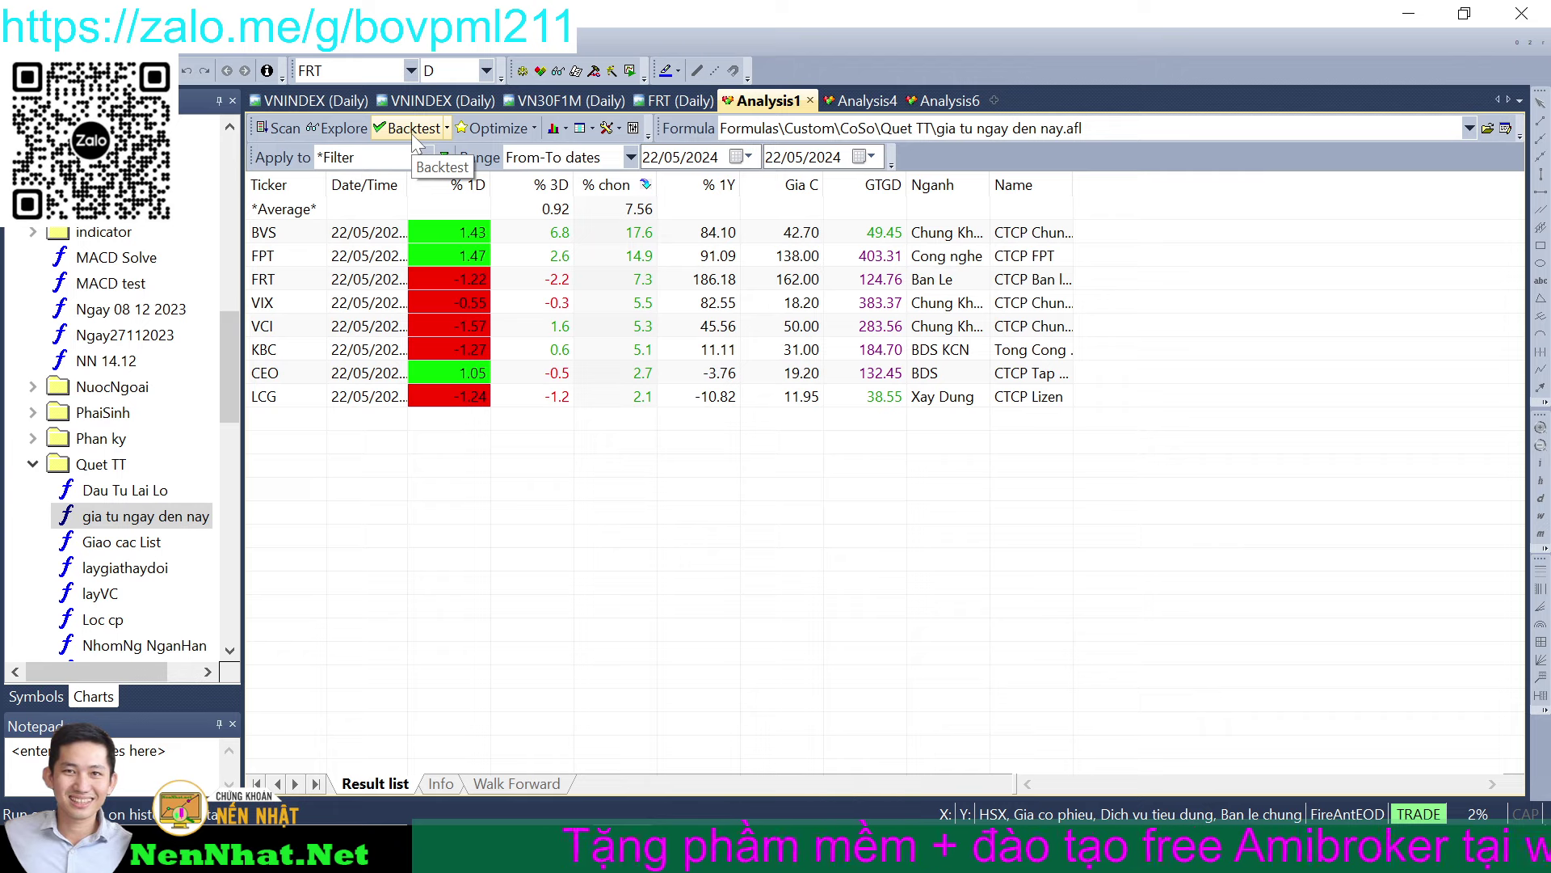
left_click(335, 129)
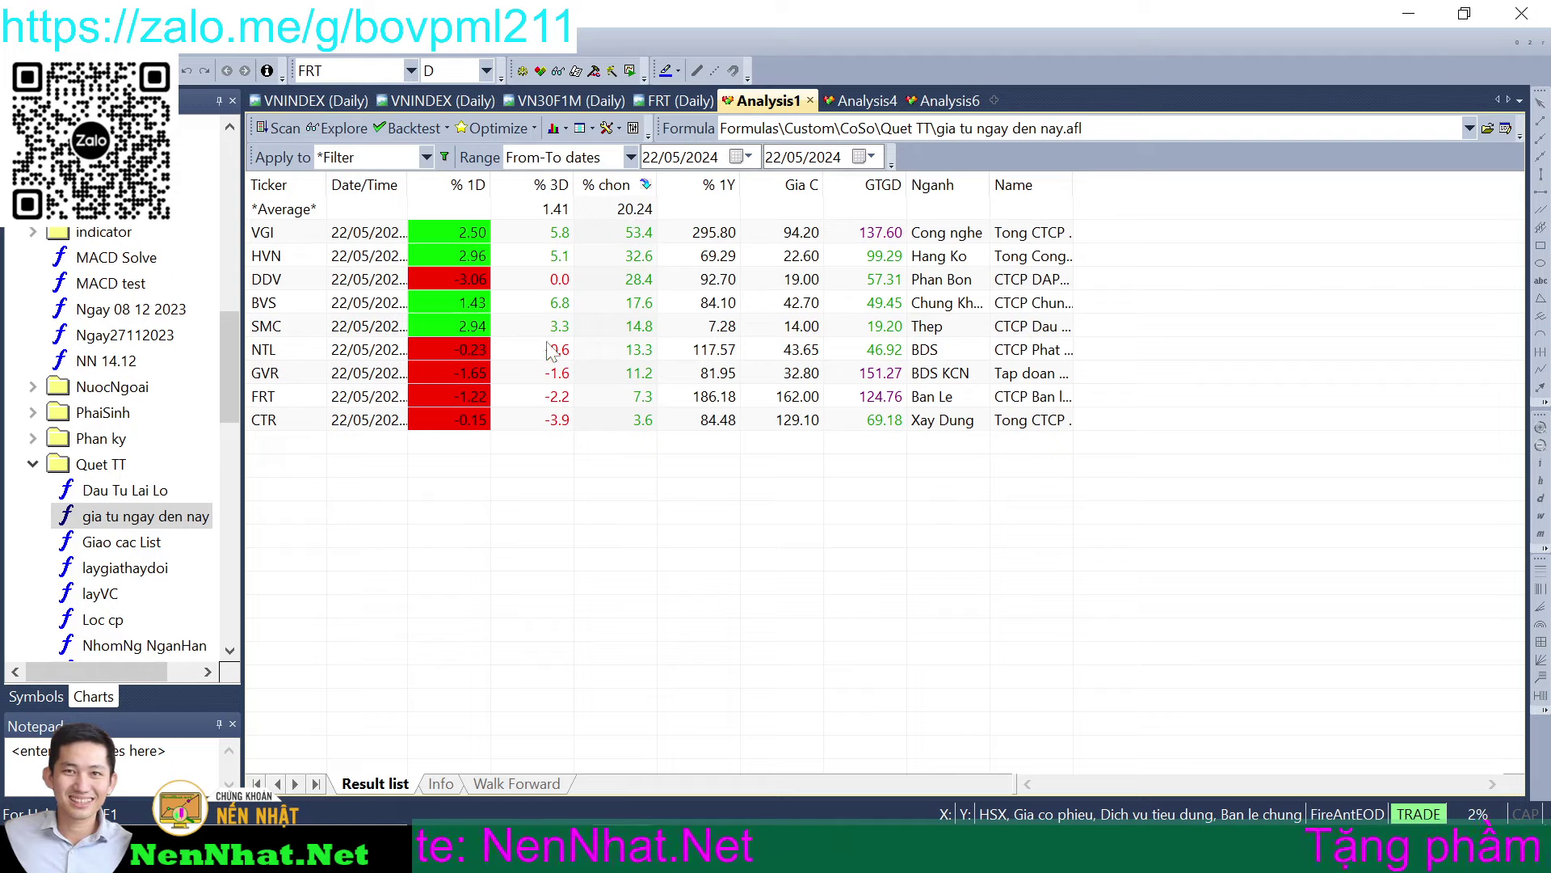
- Switch to Excel and enter the label "RS>90, GTGD <150 tỷ" in cell A14
key("alt+Tab")
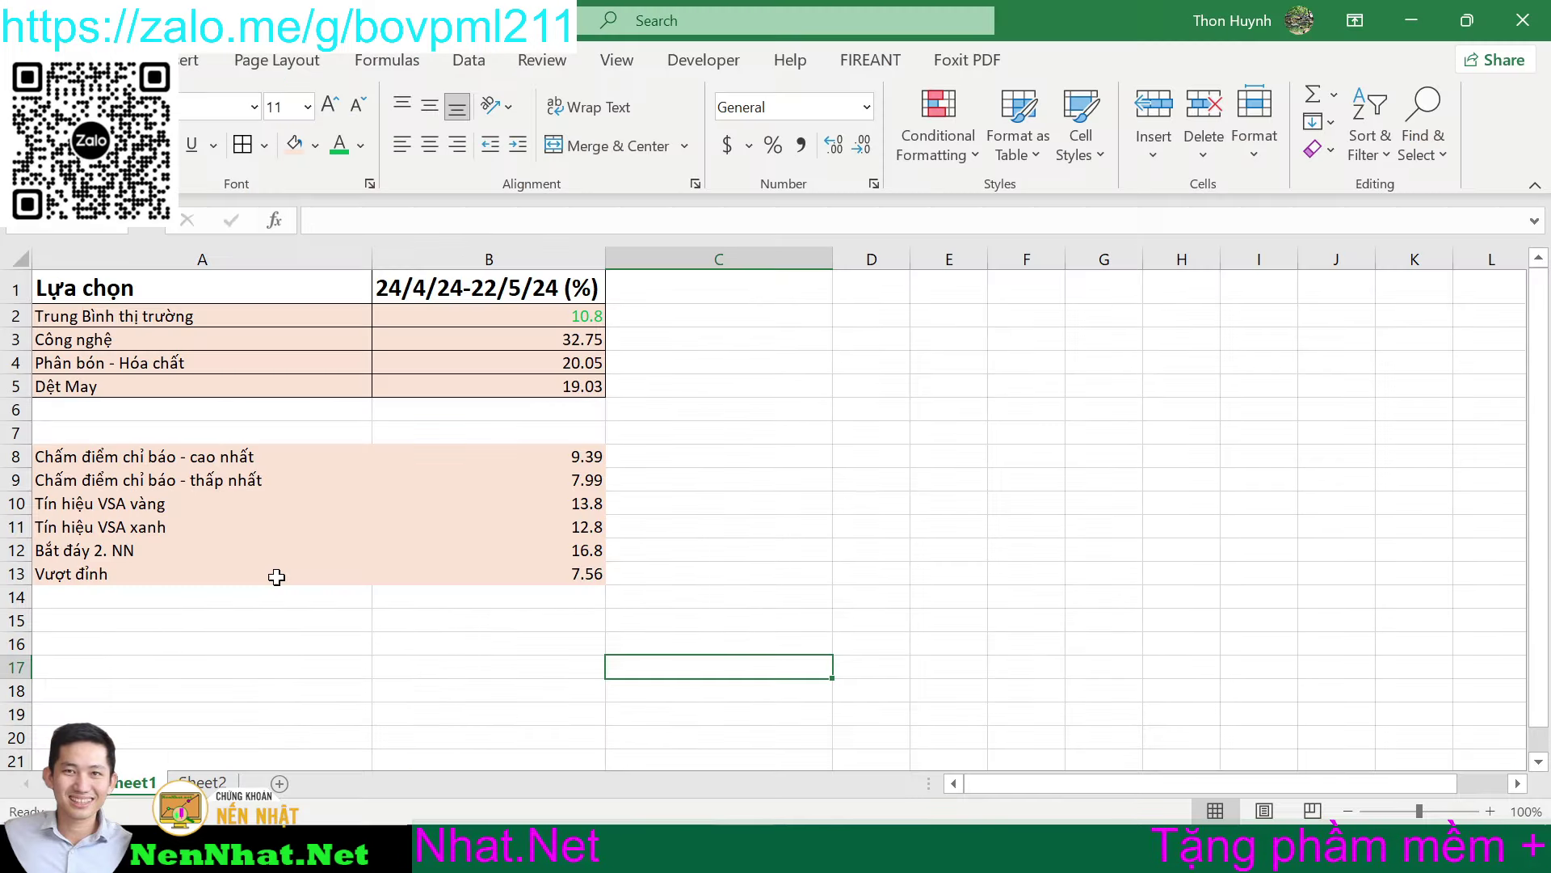
left_click(132, 605)
type("R")
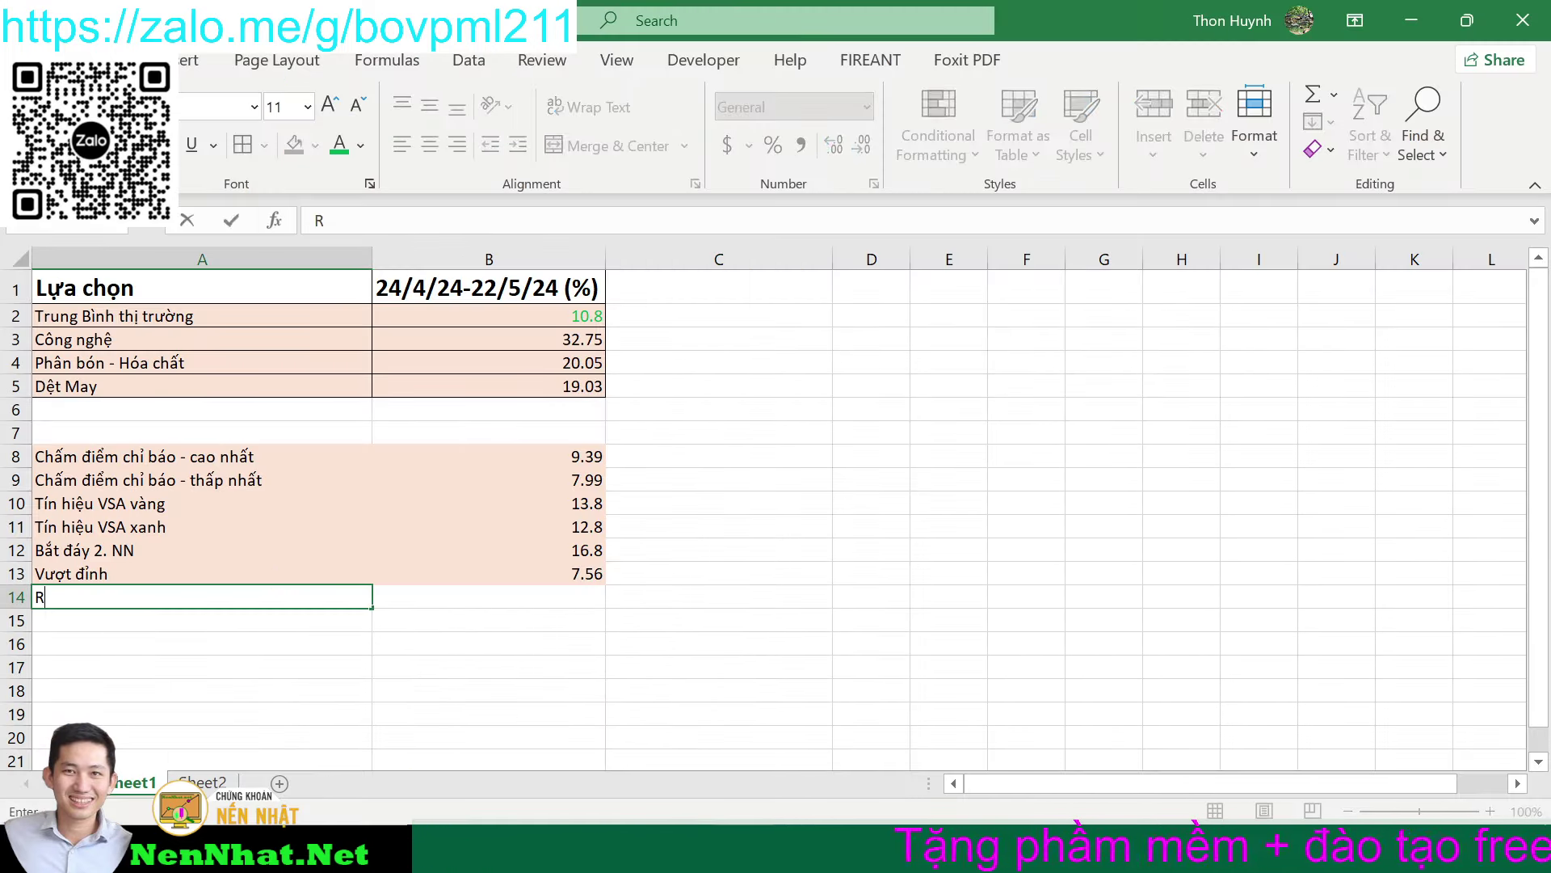
type("S>")
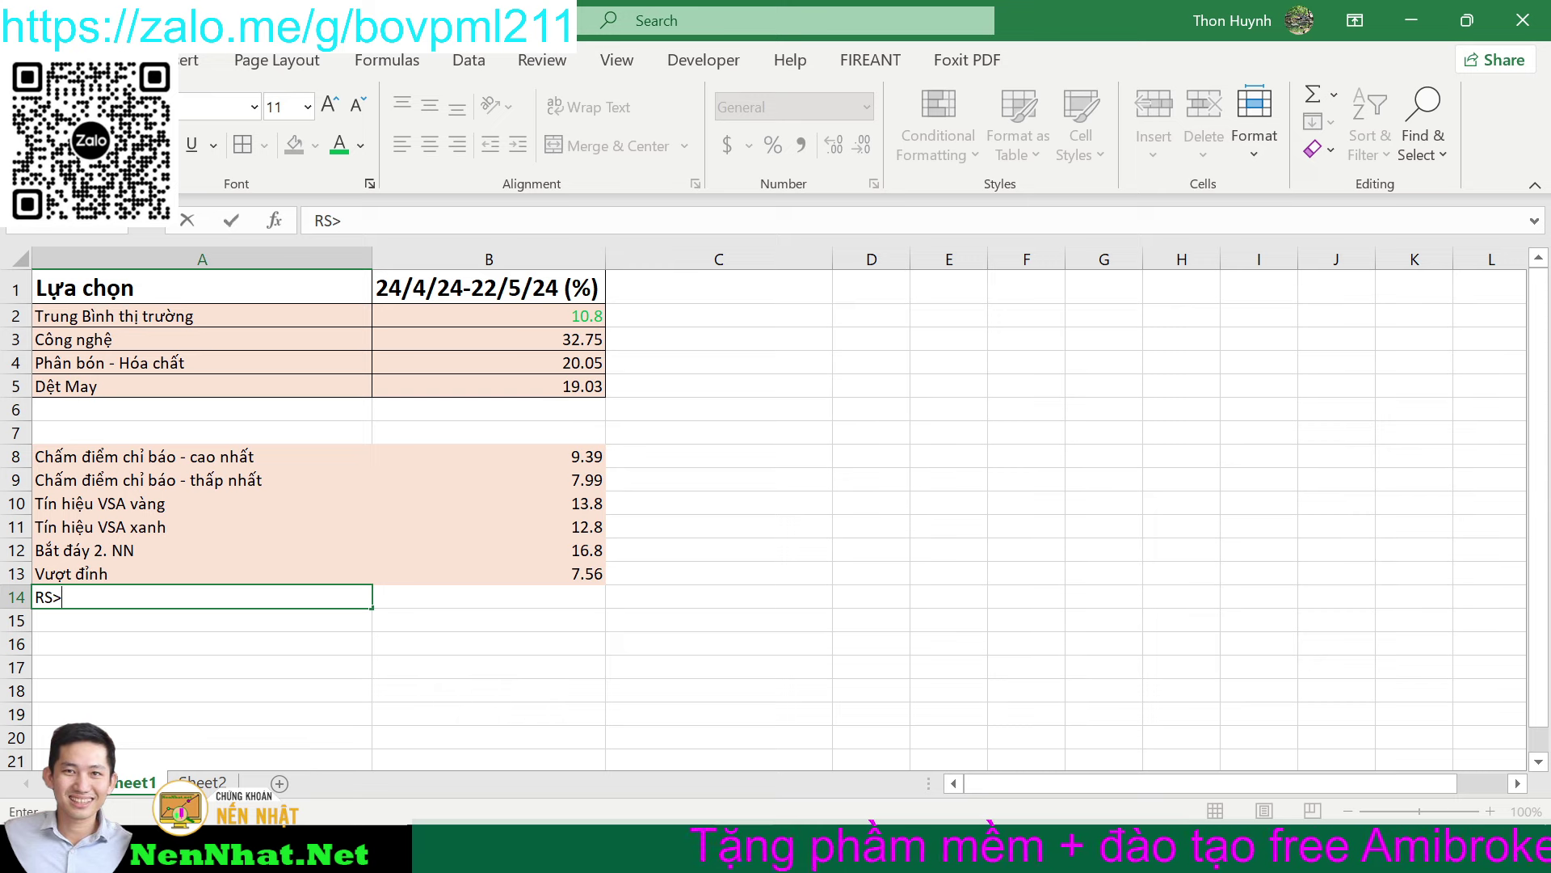
type("90, GTGD")
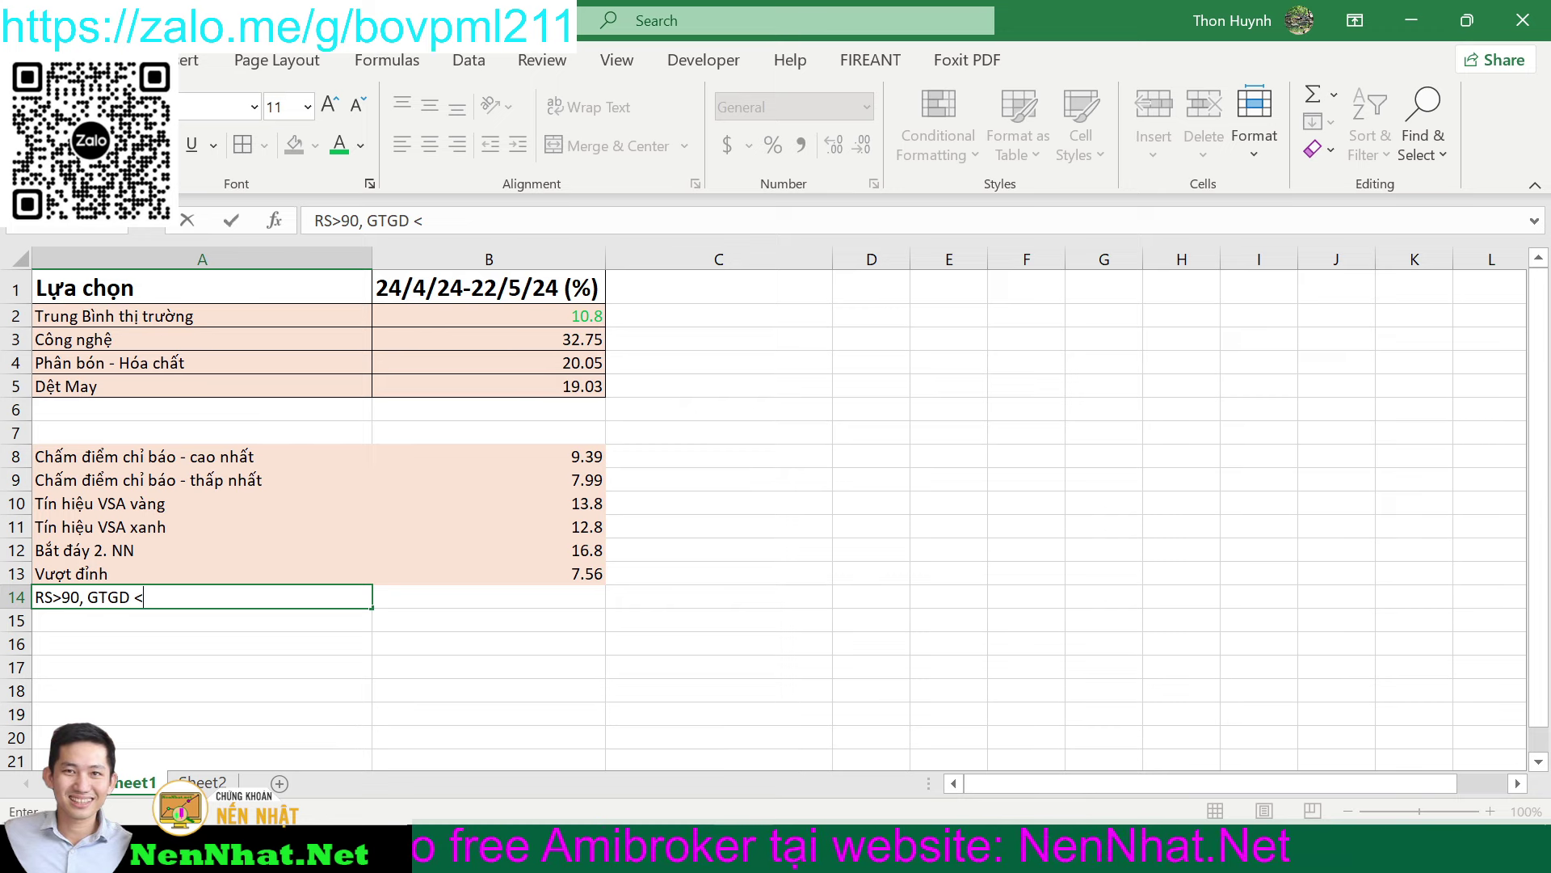
type("<1")
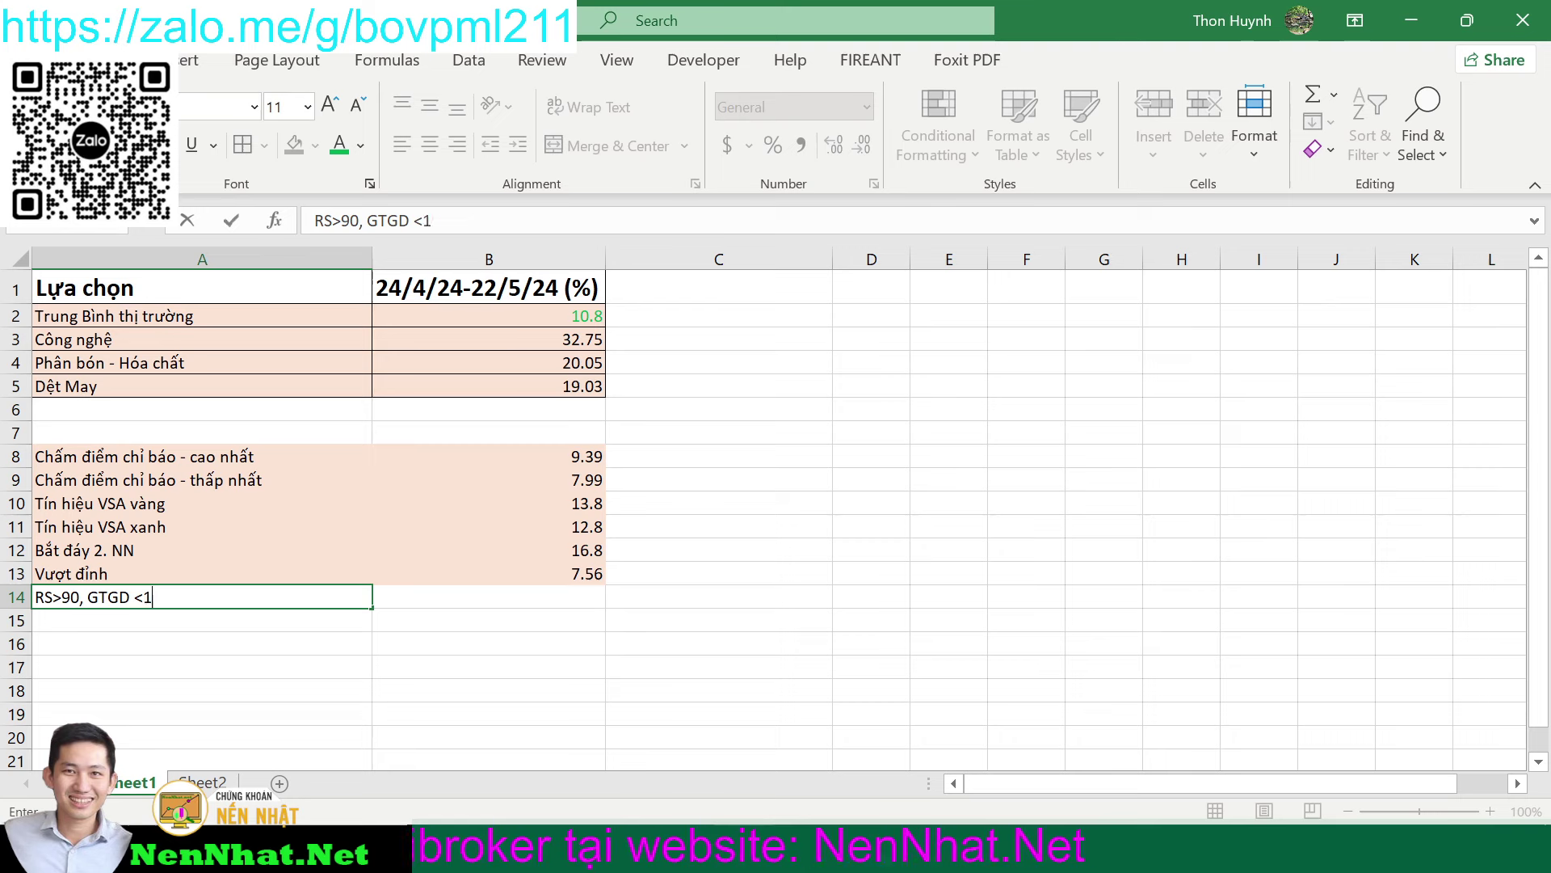
type("50 tỷ")
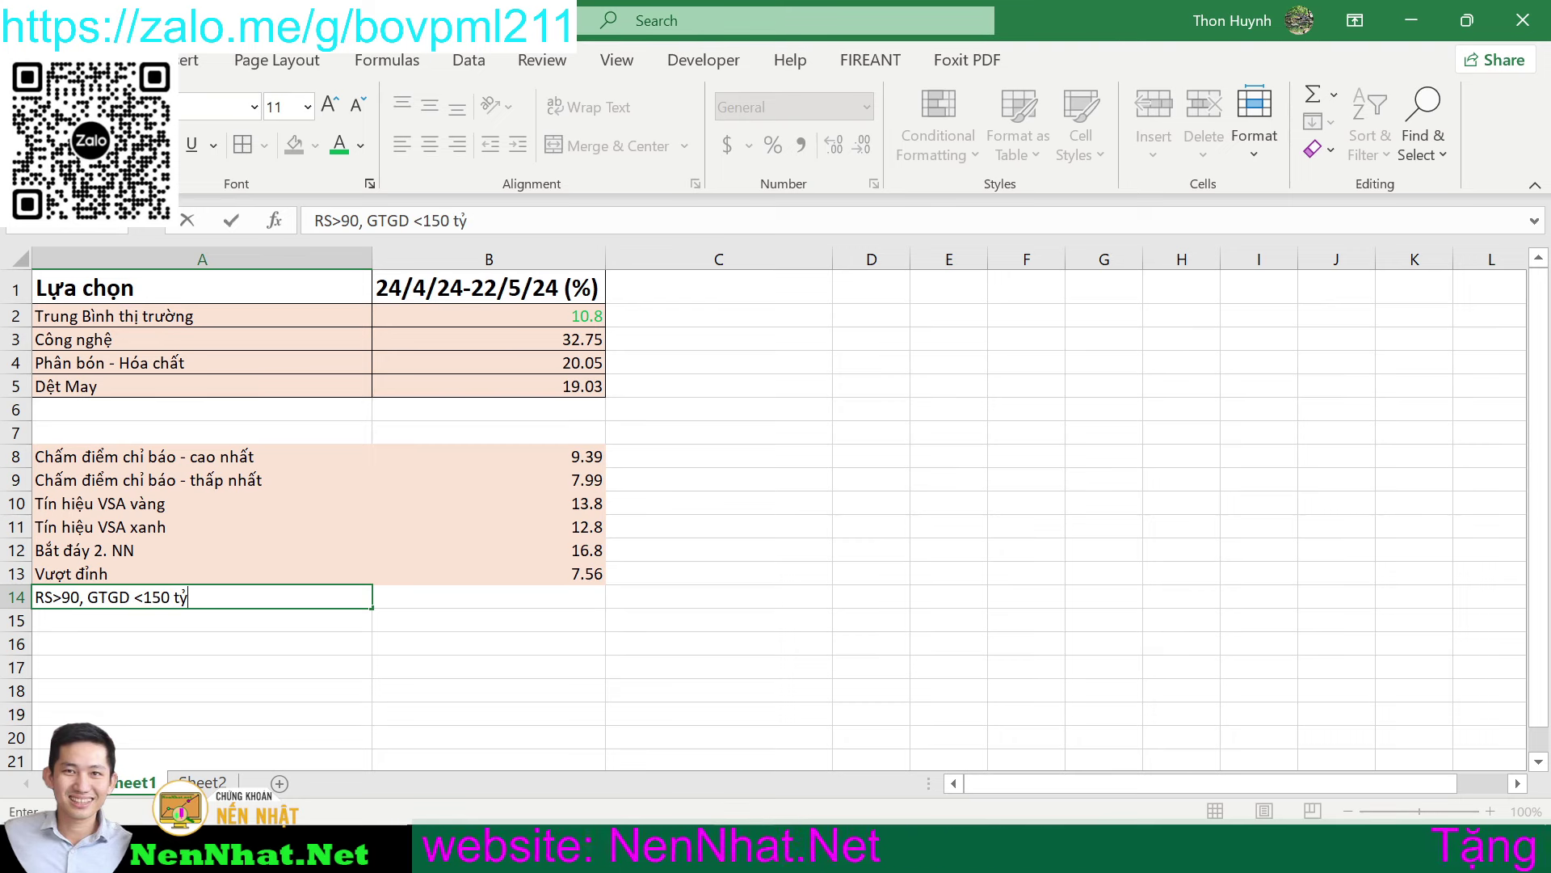
- Check the Analysis1 average of the % chon column in AmiBroker and enter 20.24 in cell B14 of the Excel sheet
left_click(589, 599)
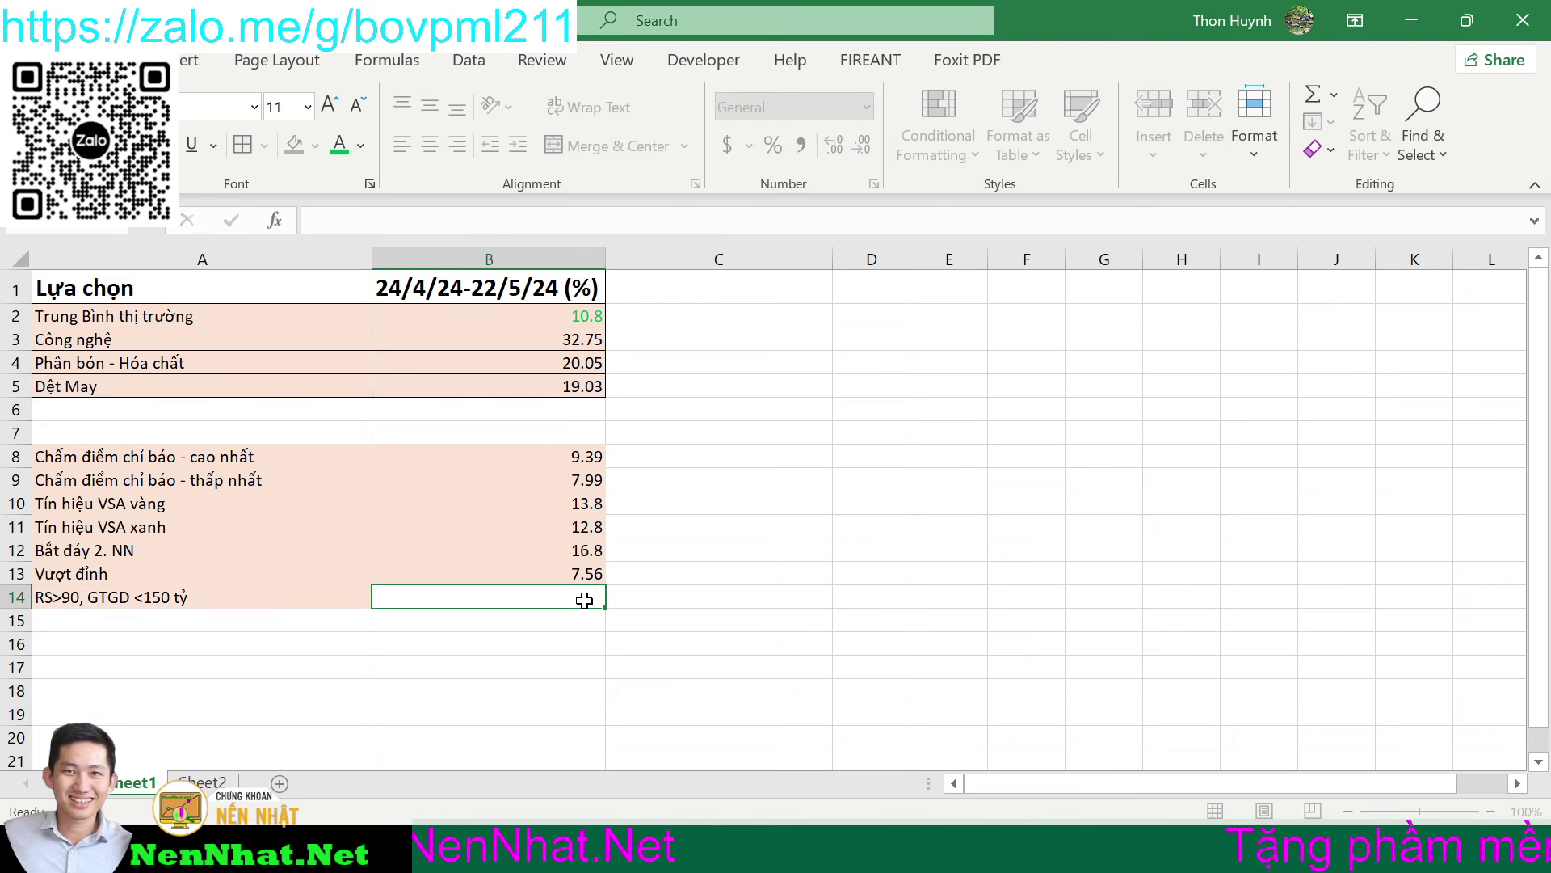
key("alt+Tab")
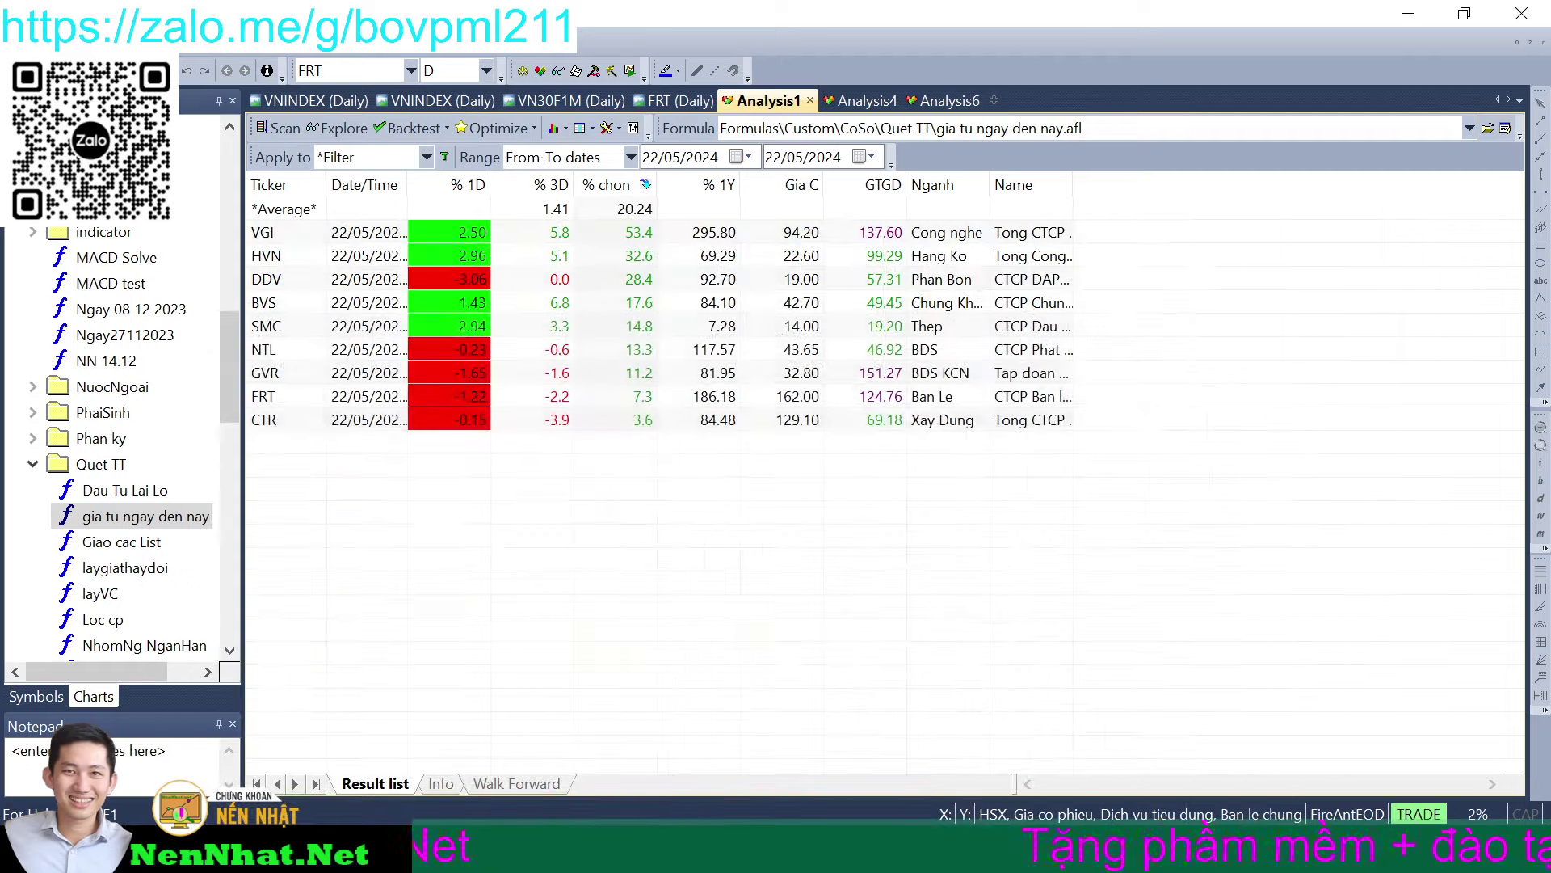
key("alt+Tab")
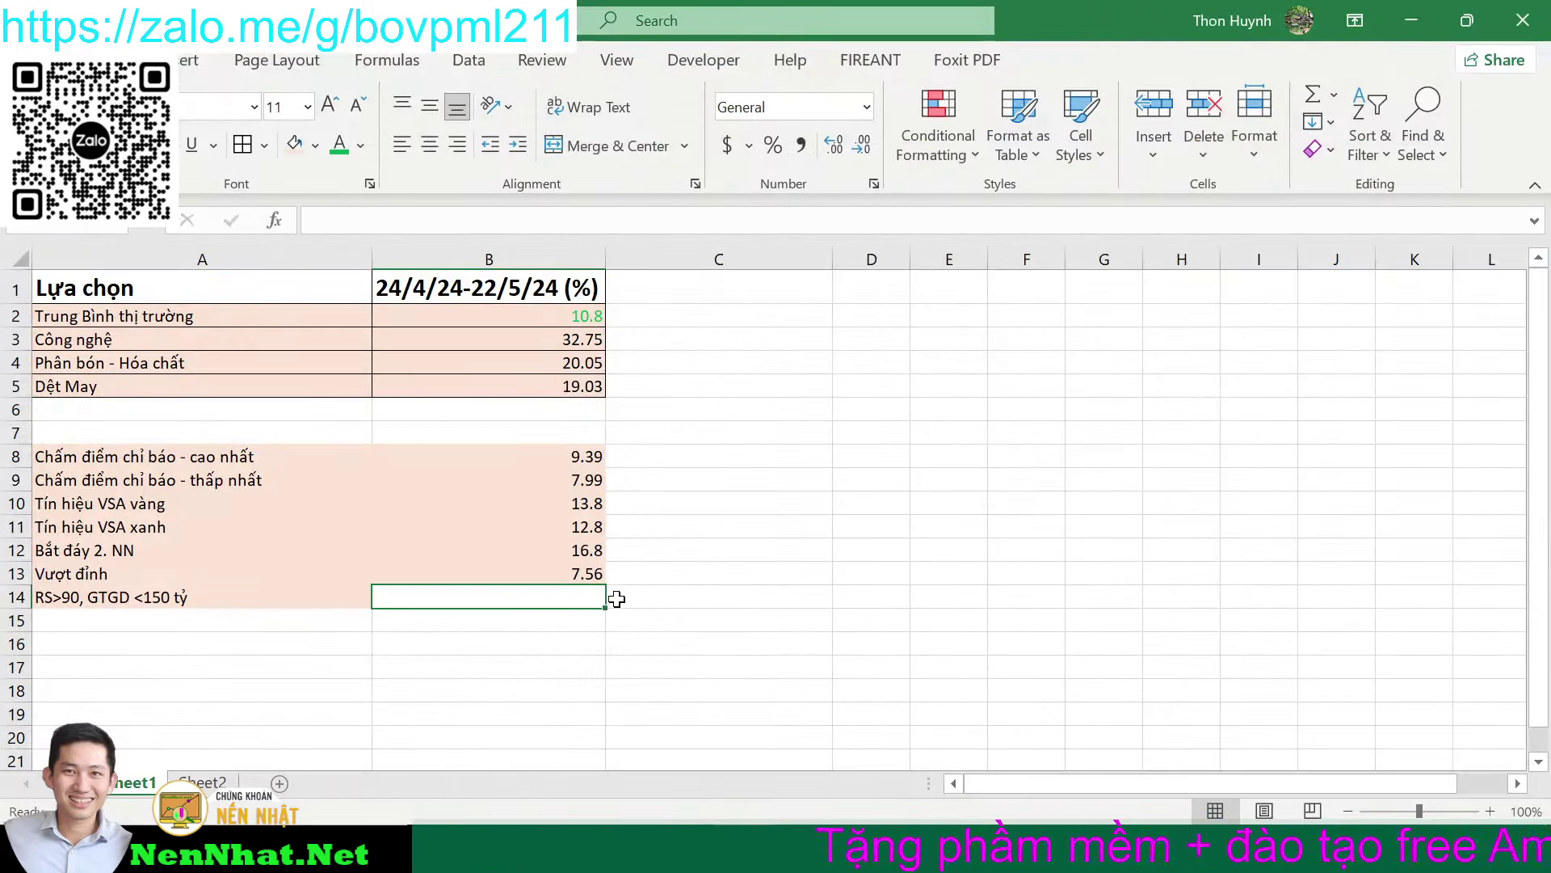
type("20.24")
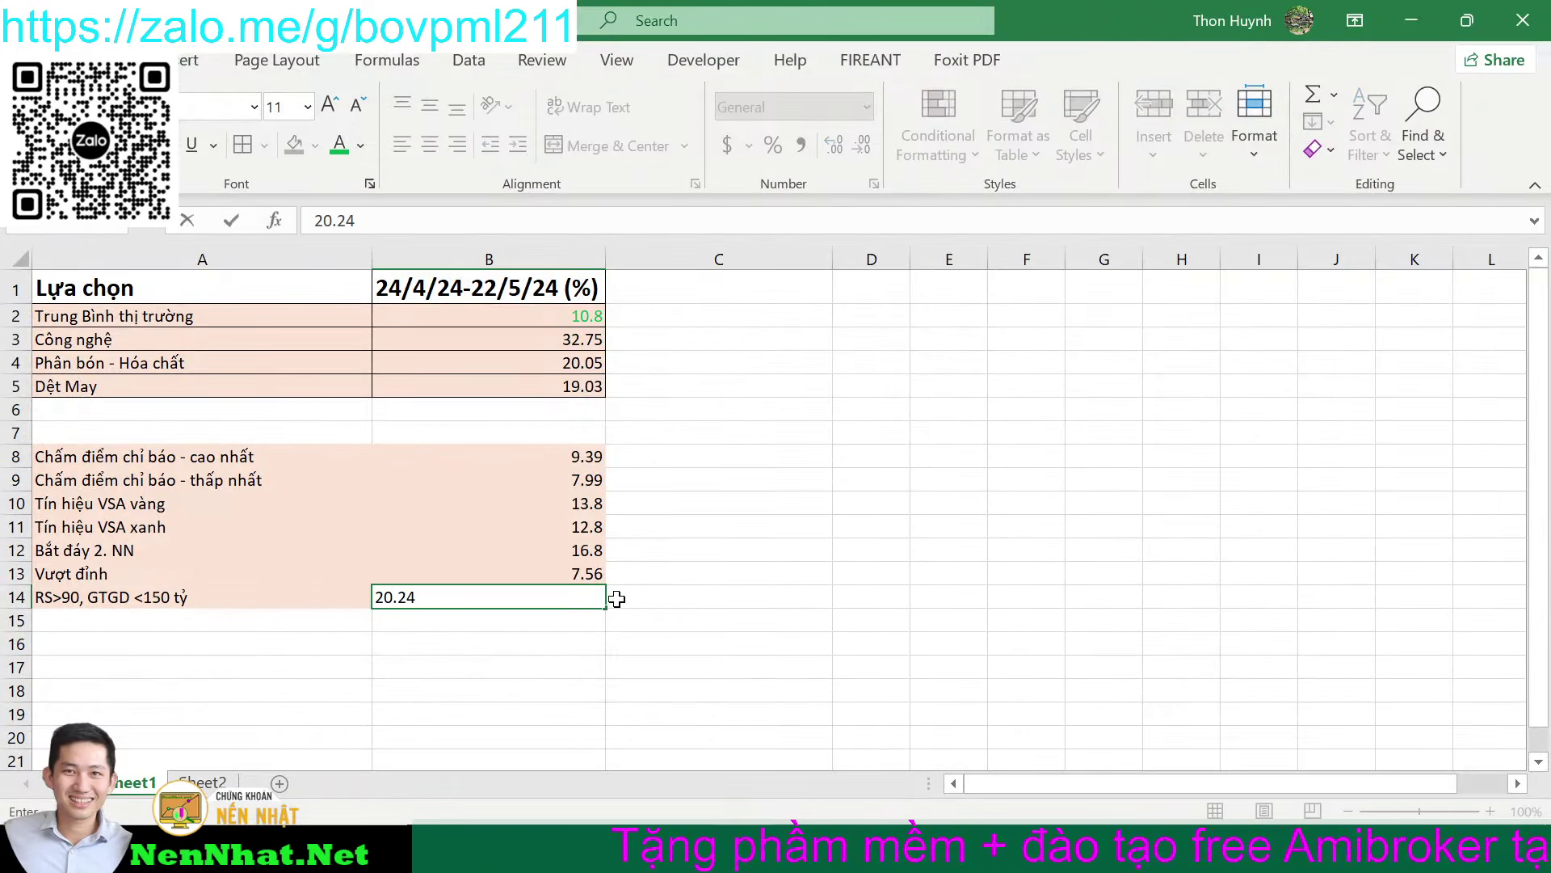
left_click(655, 636)
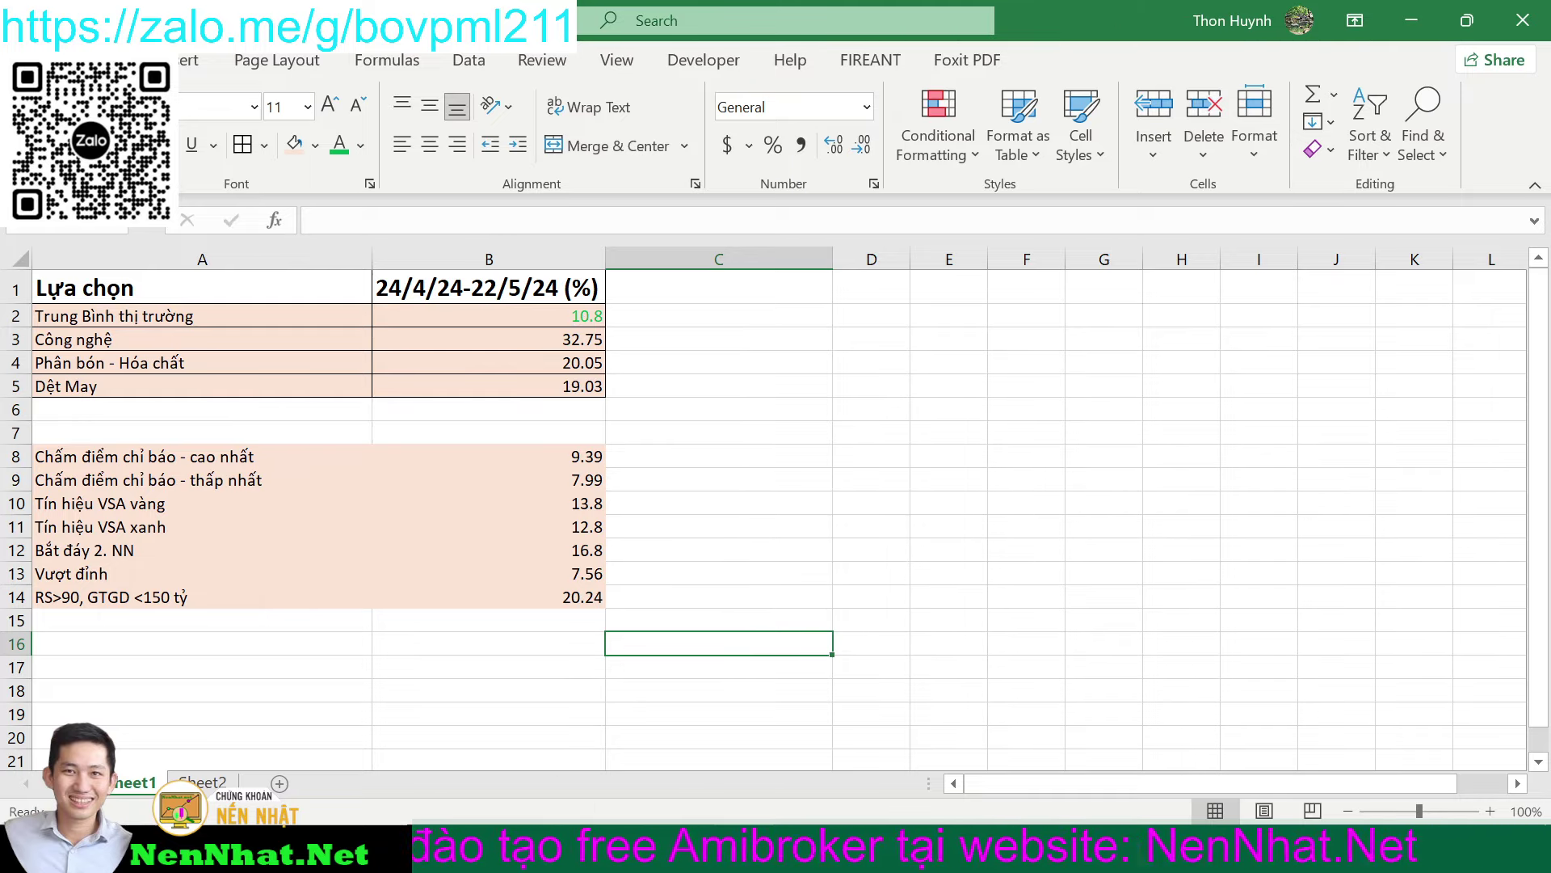
- Switch to AmiBroker, measure the VNINDEX change from 24/04/2024 to 22/05/2024 with a rectangle on the daily chart, and delete the rectangle
key("alt+Tab")
left_click(302, 105)
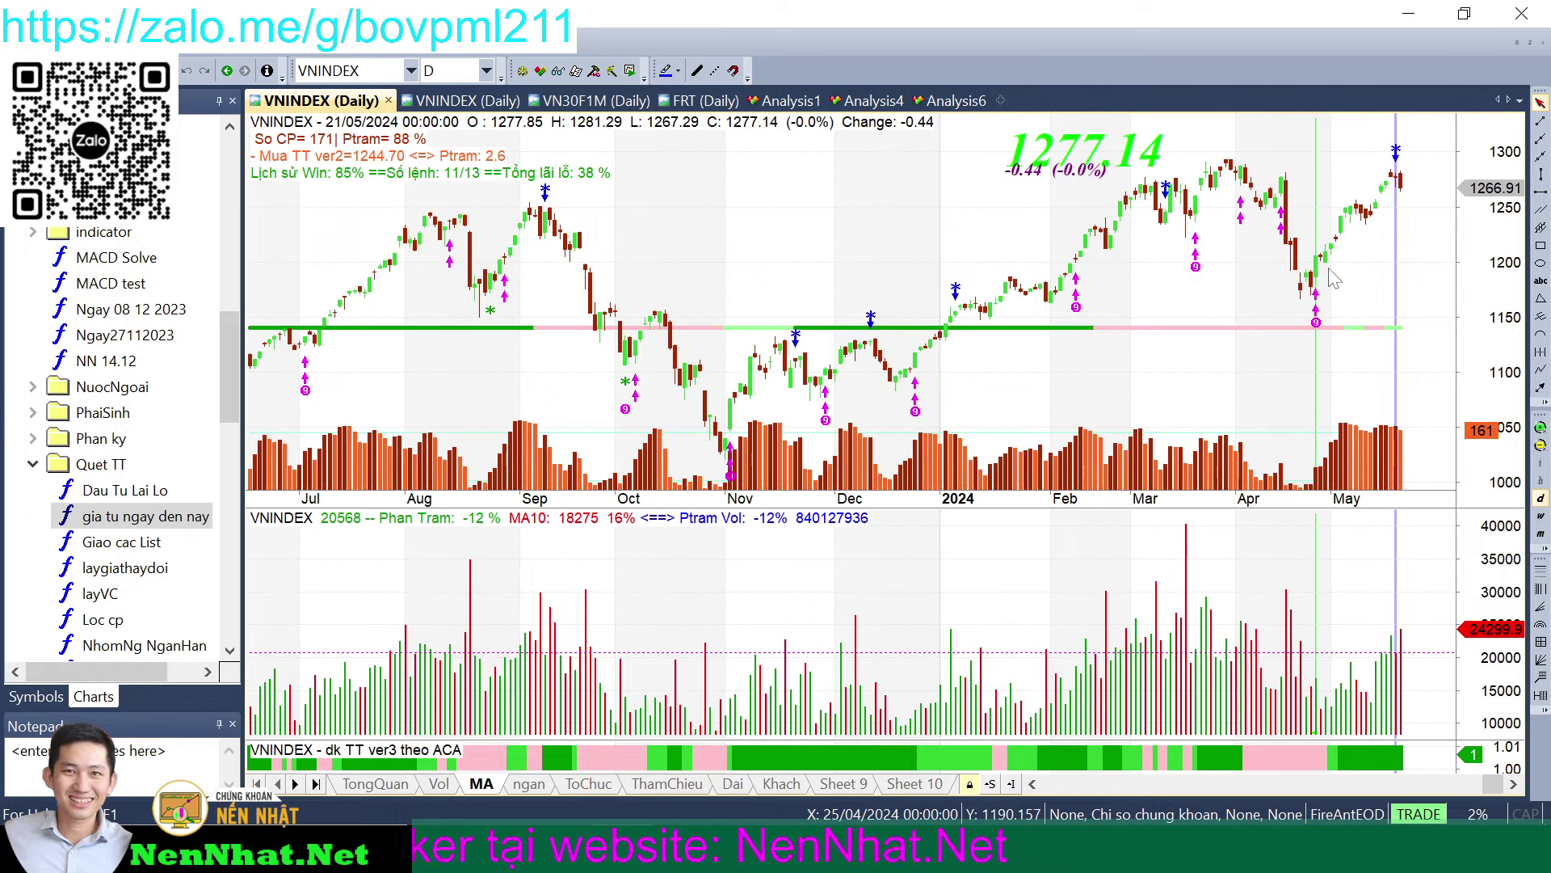
left_click(1541, 245)
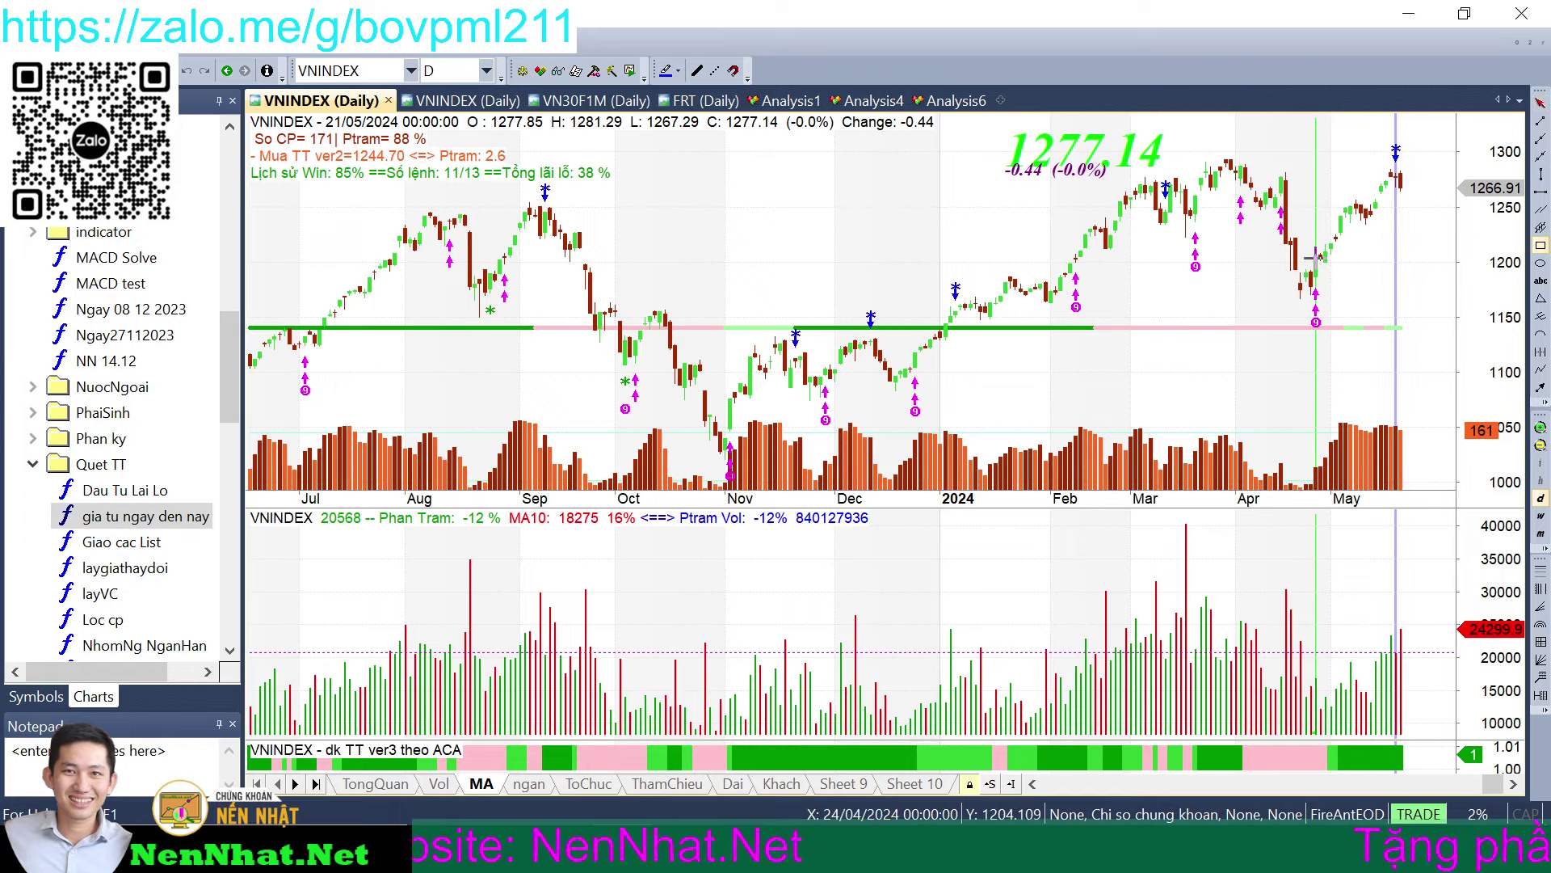
left_click_drag(1317, 252, 1404, 185)
mouse_move(1400, 232)
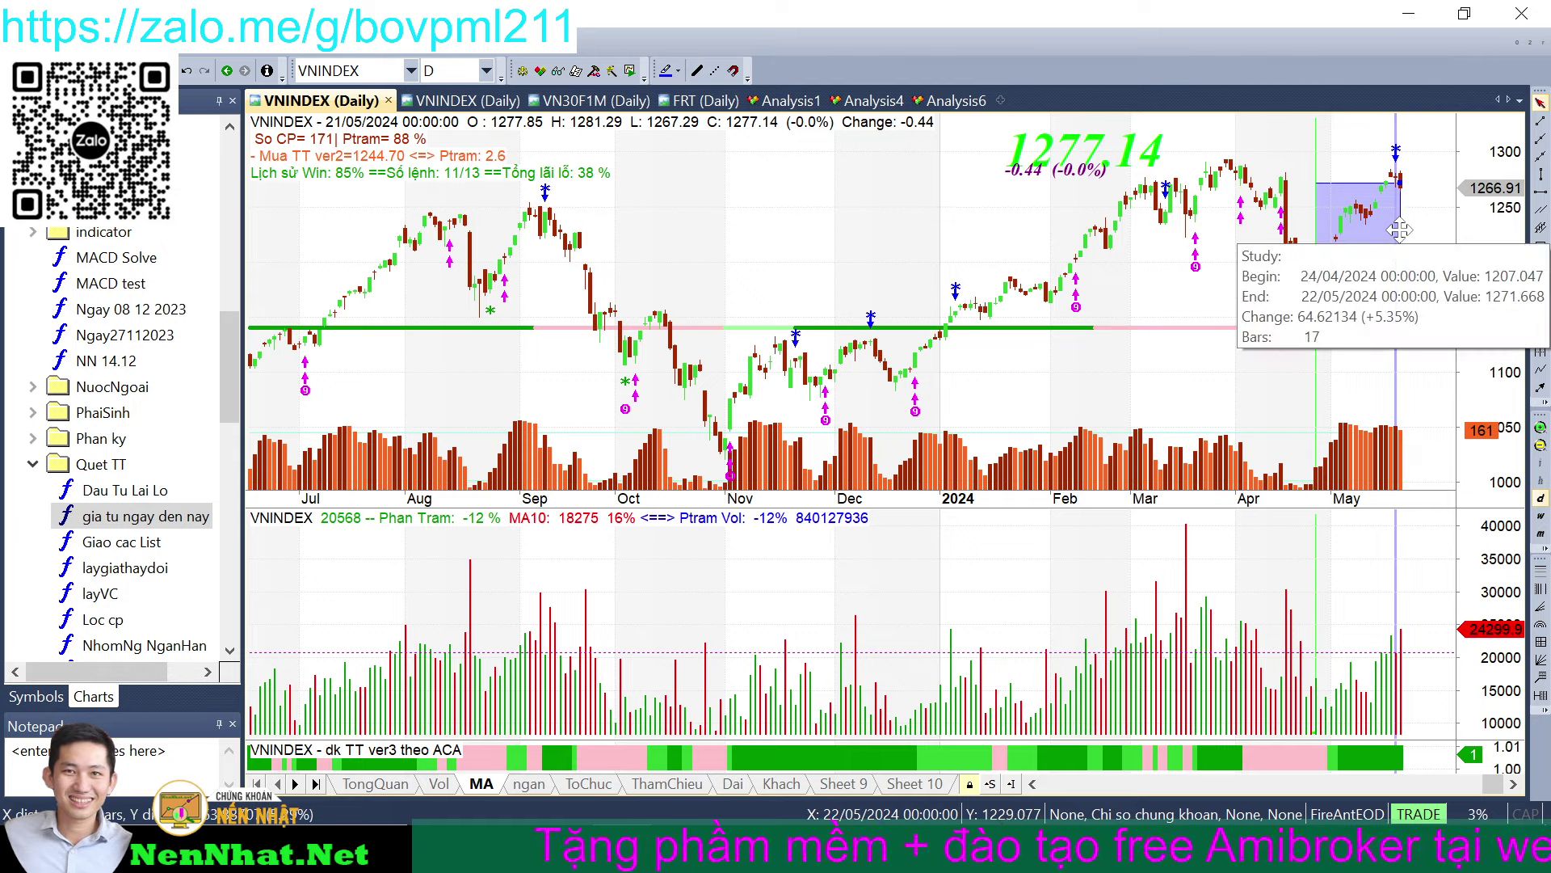
key("Delete")
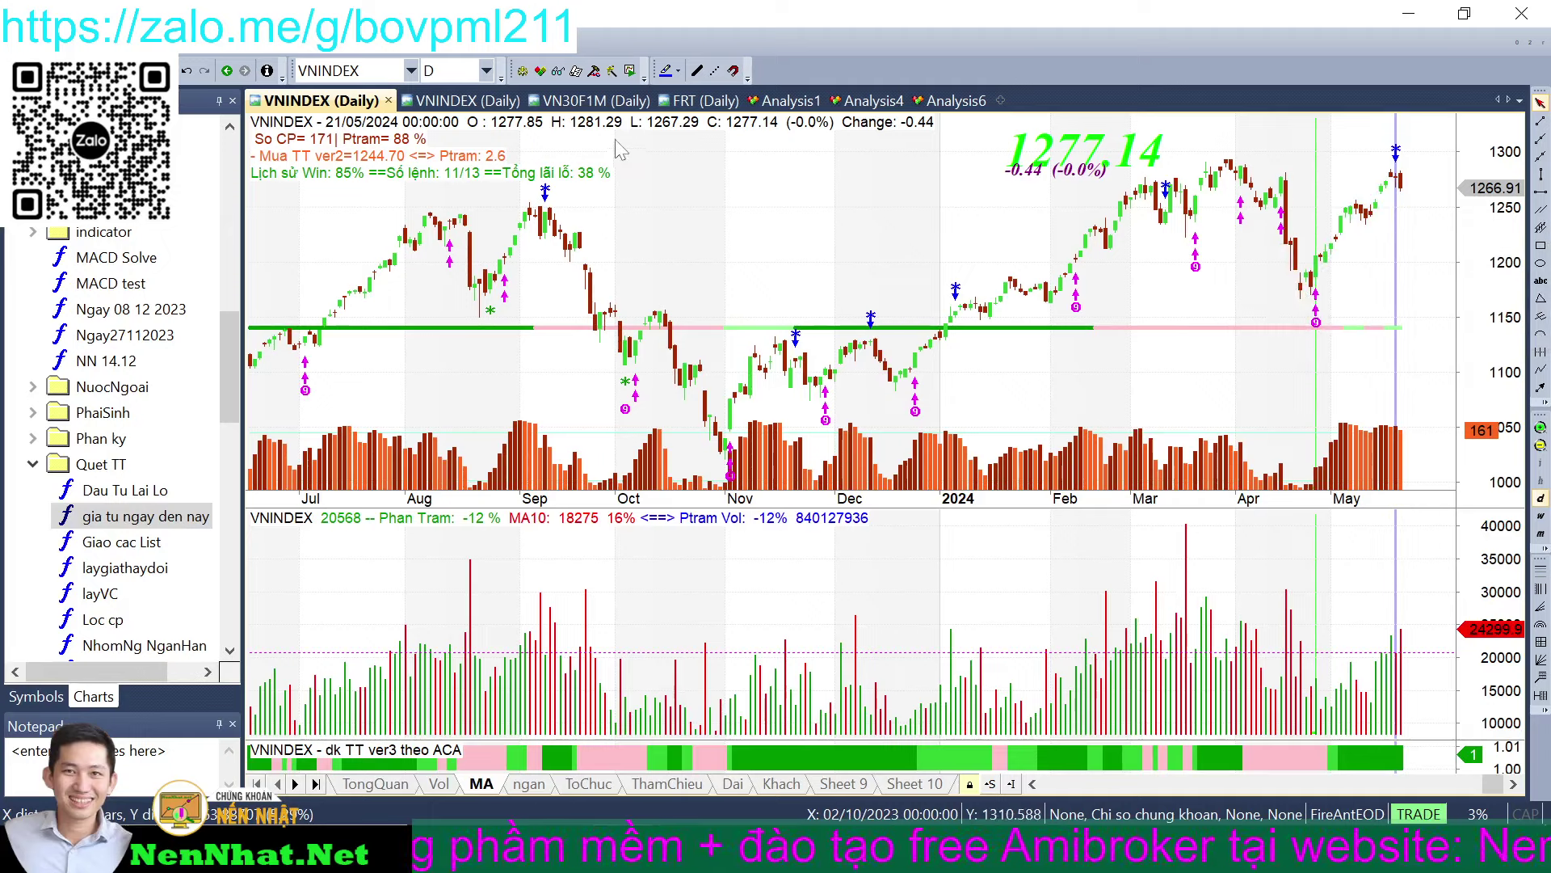
- Return to the Analysis4 results and sort them by RS Vol from highest to lowest
left_click(790, 102)
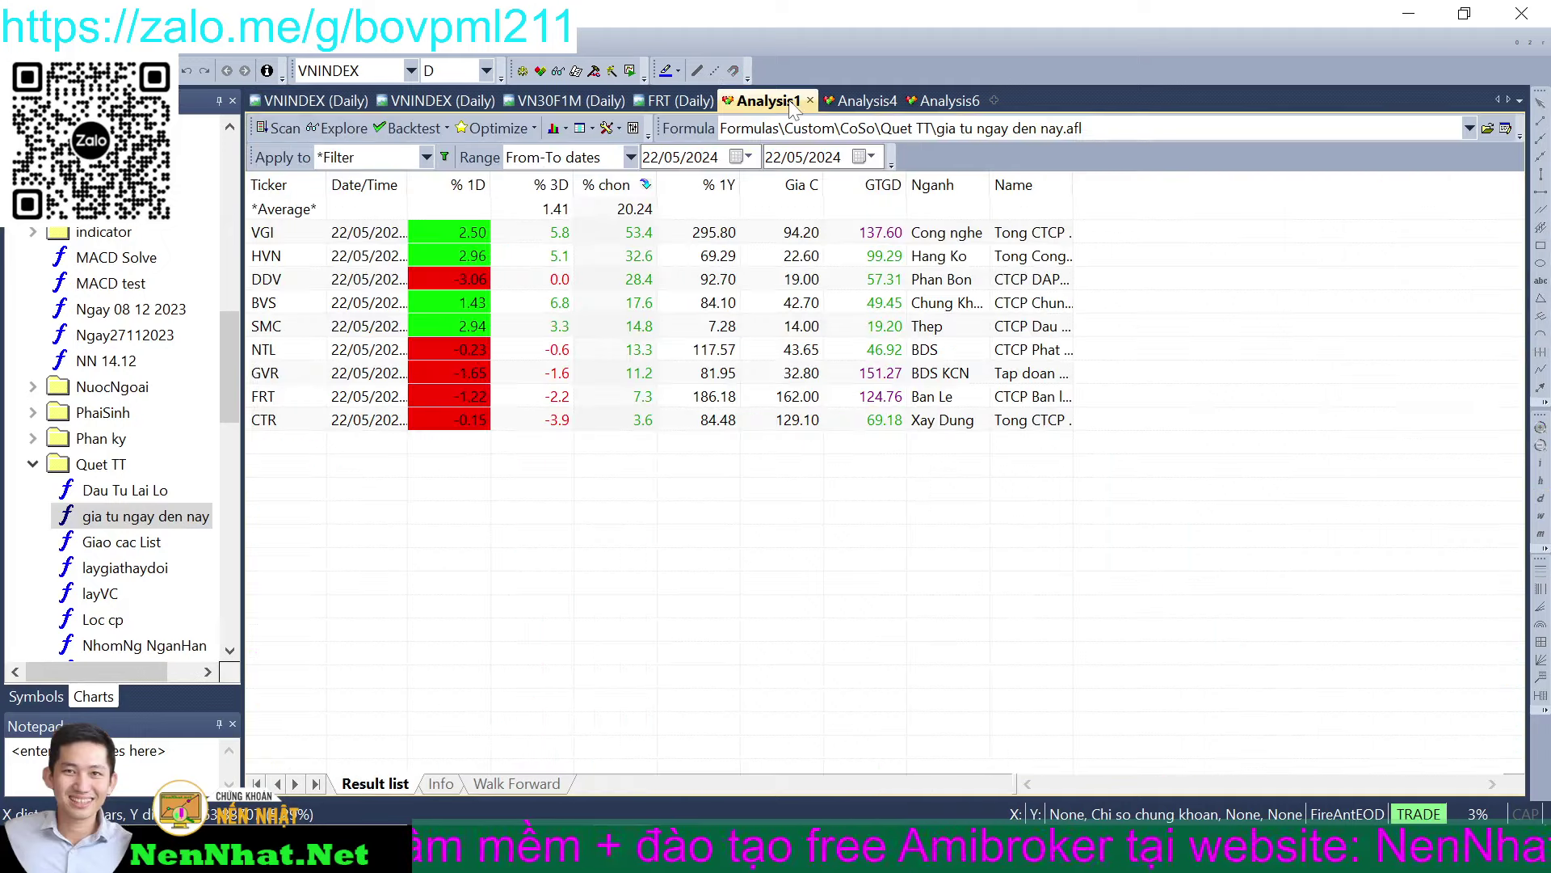
left_click(845, 104)
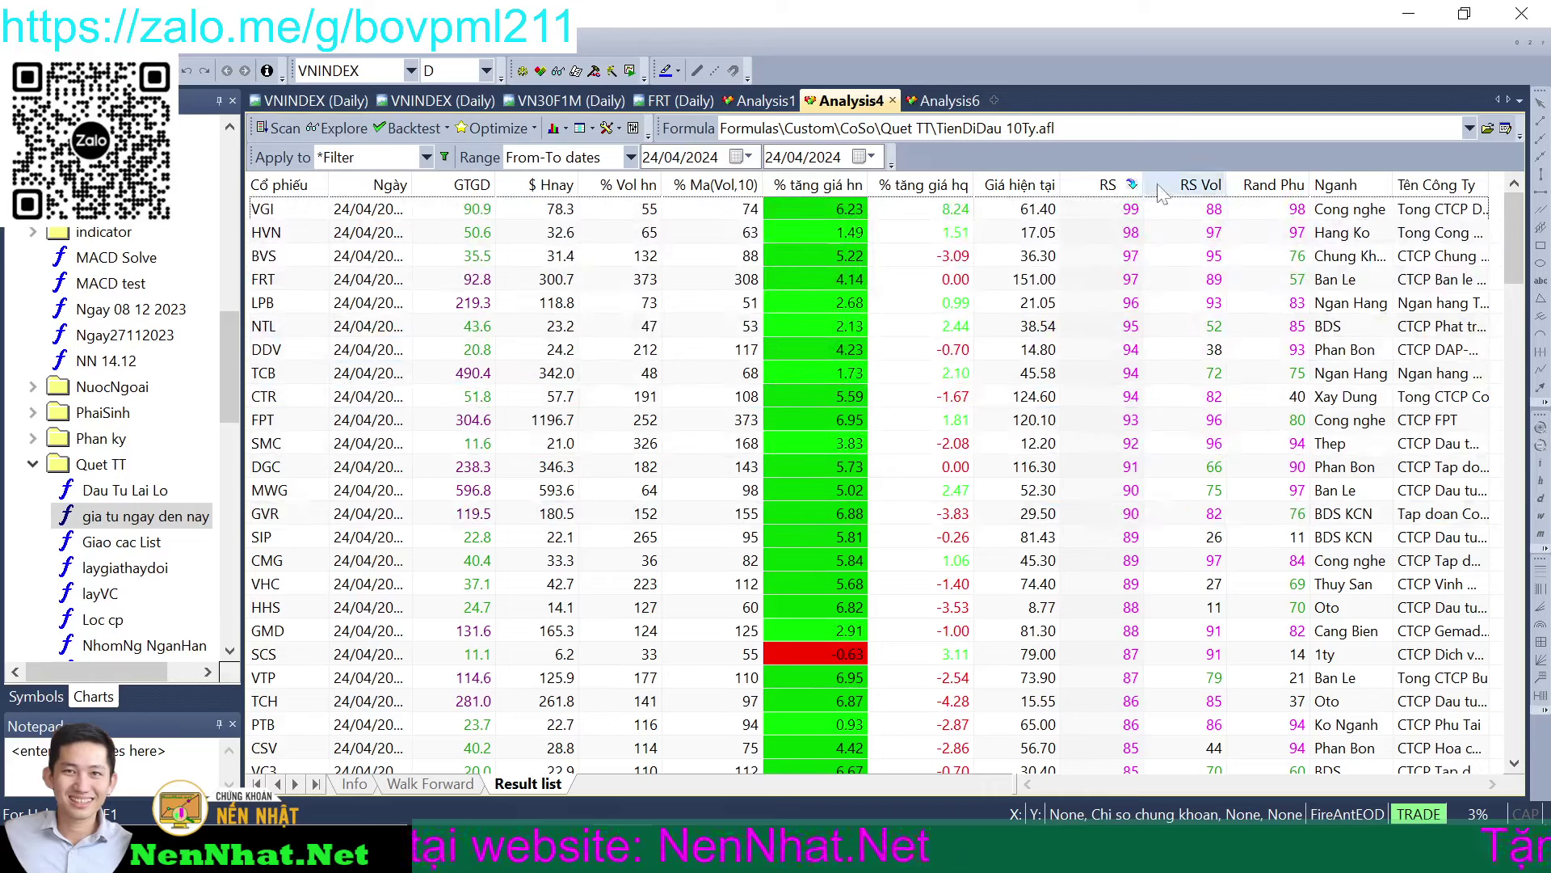
left_click(1214, 185)
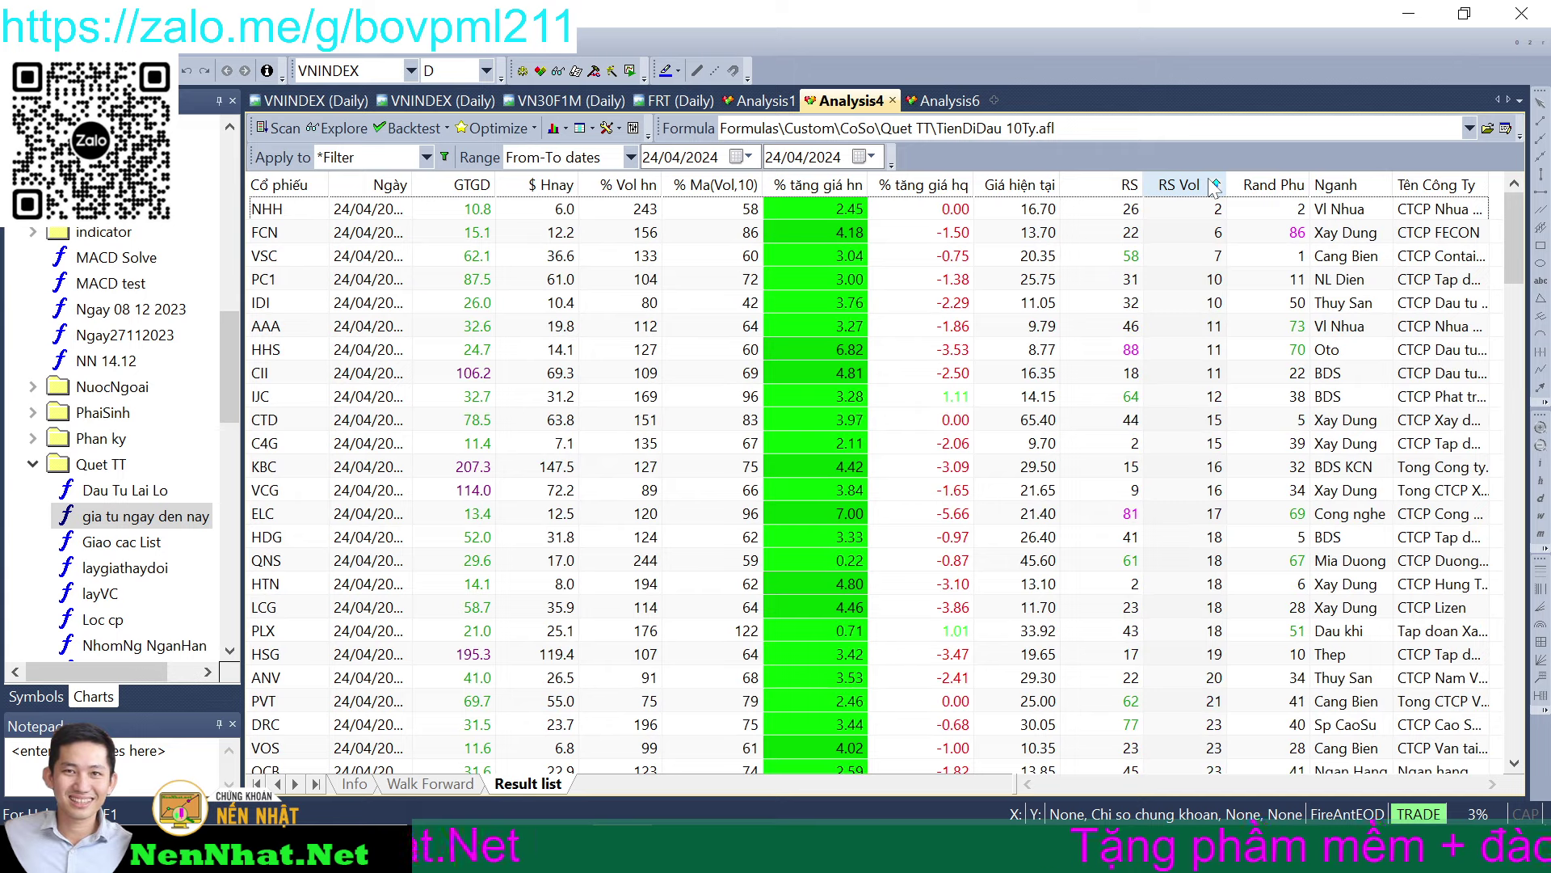
left_click(1214, 185)
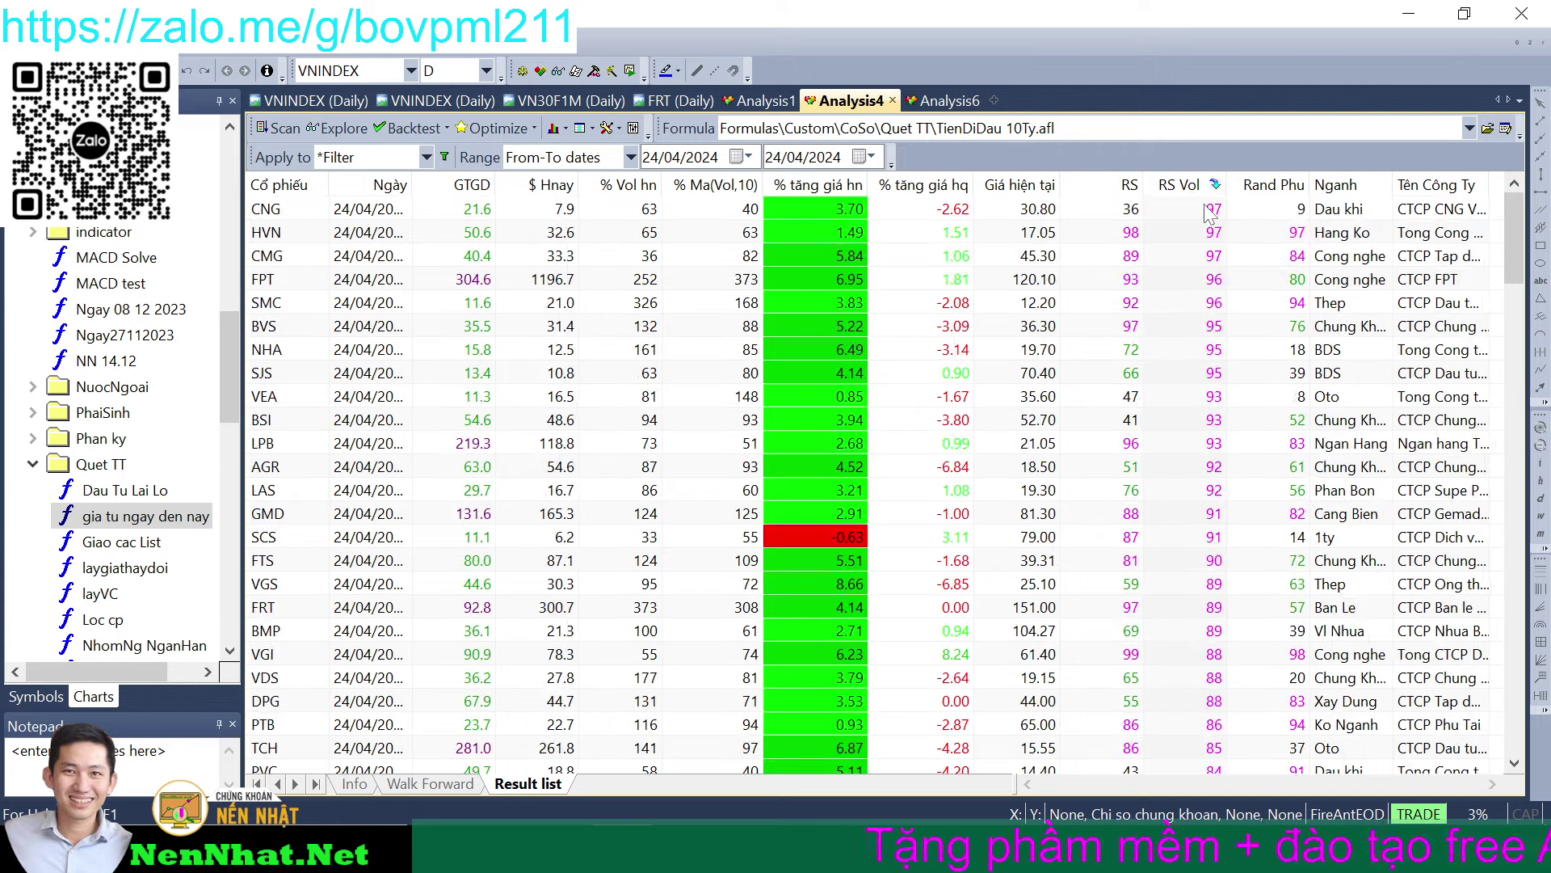
- Select the Analysis4 result rows with RS Vol of at least 90, from CNG down to FTS, skipping FPT and LPB
left_click(1210, 213)
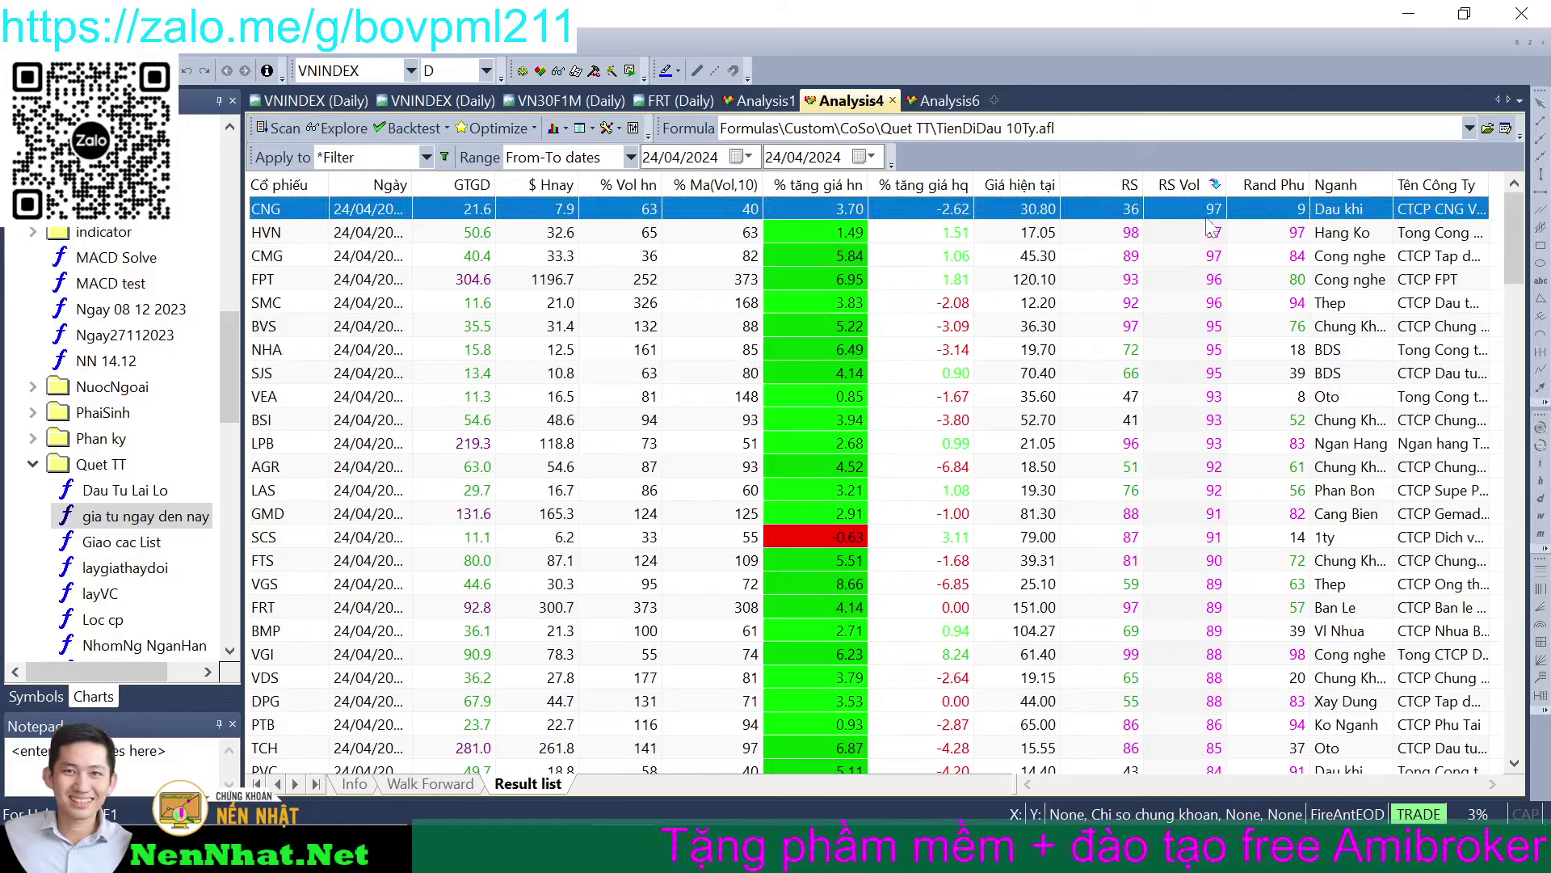
left_click(1205, 235, "shift")
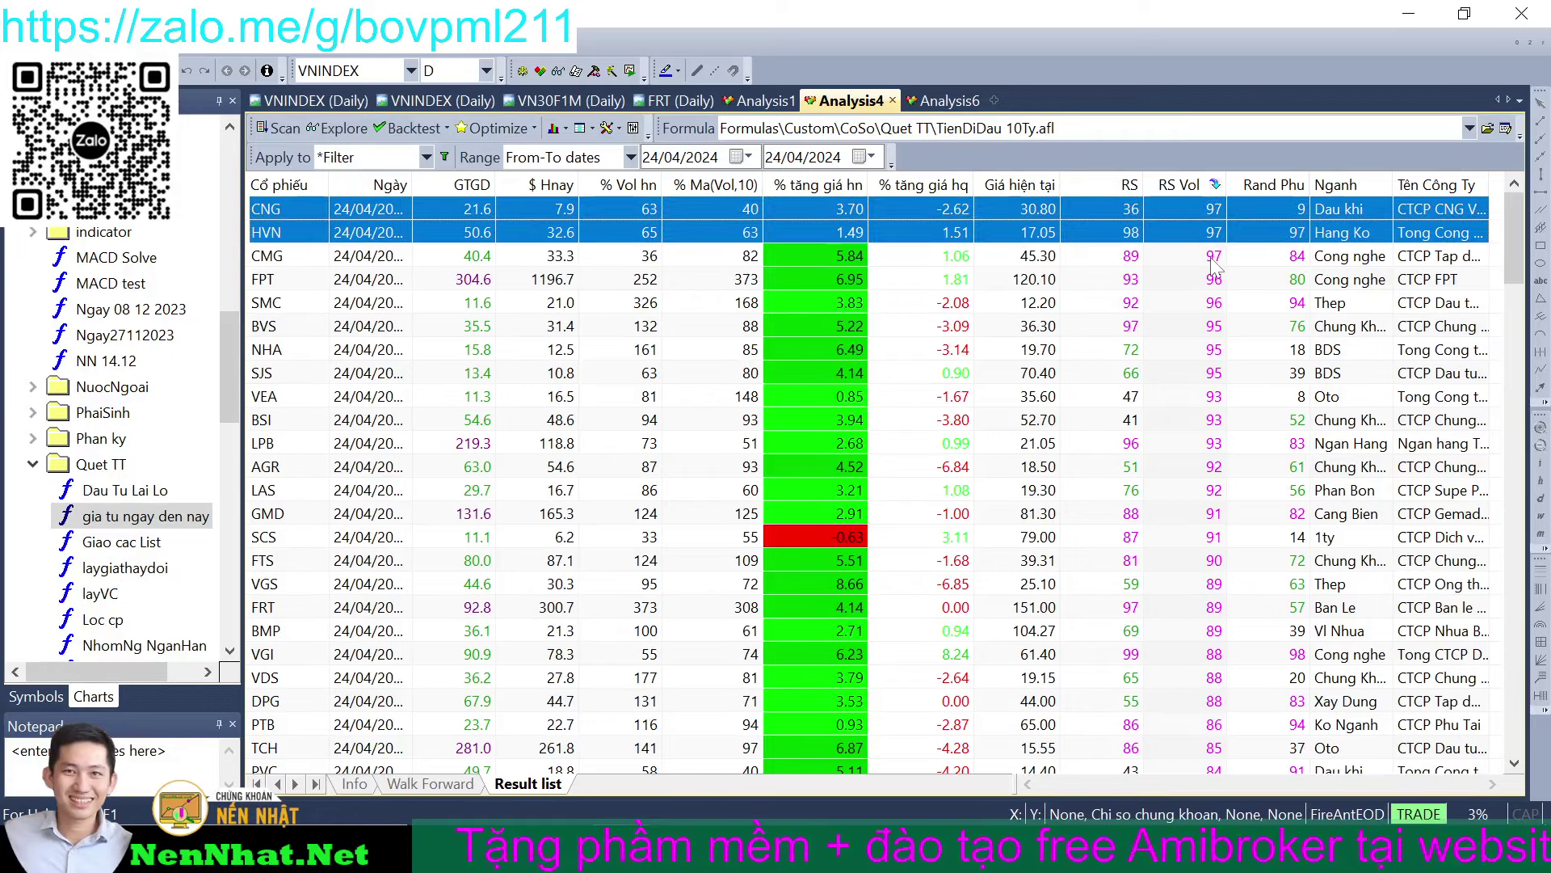
left_click(1212, 257, "shift")
left_click(1216, 306, "ctrl")
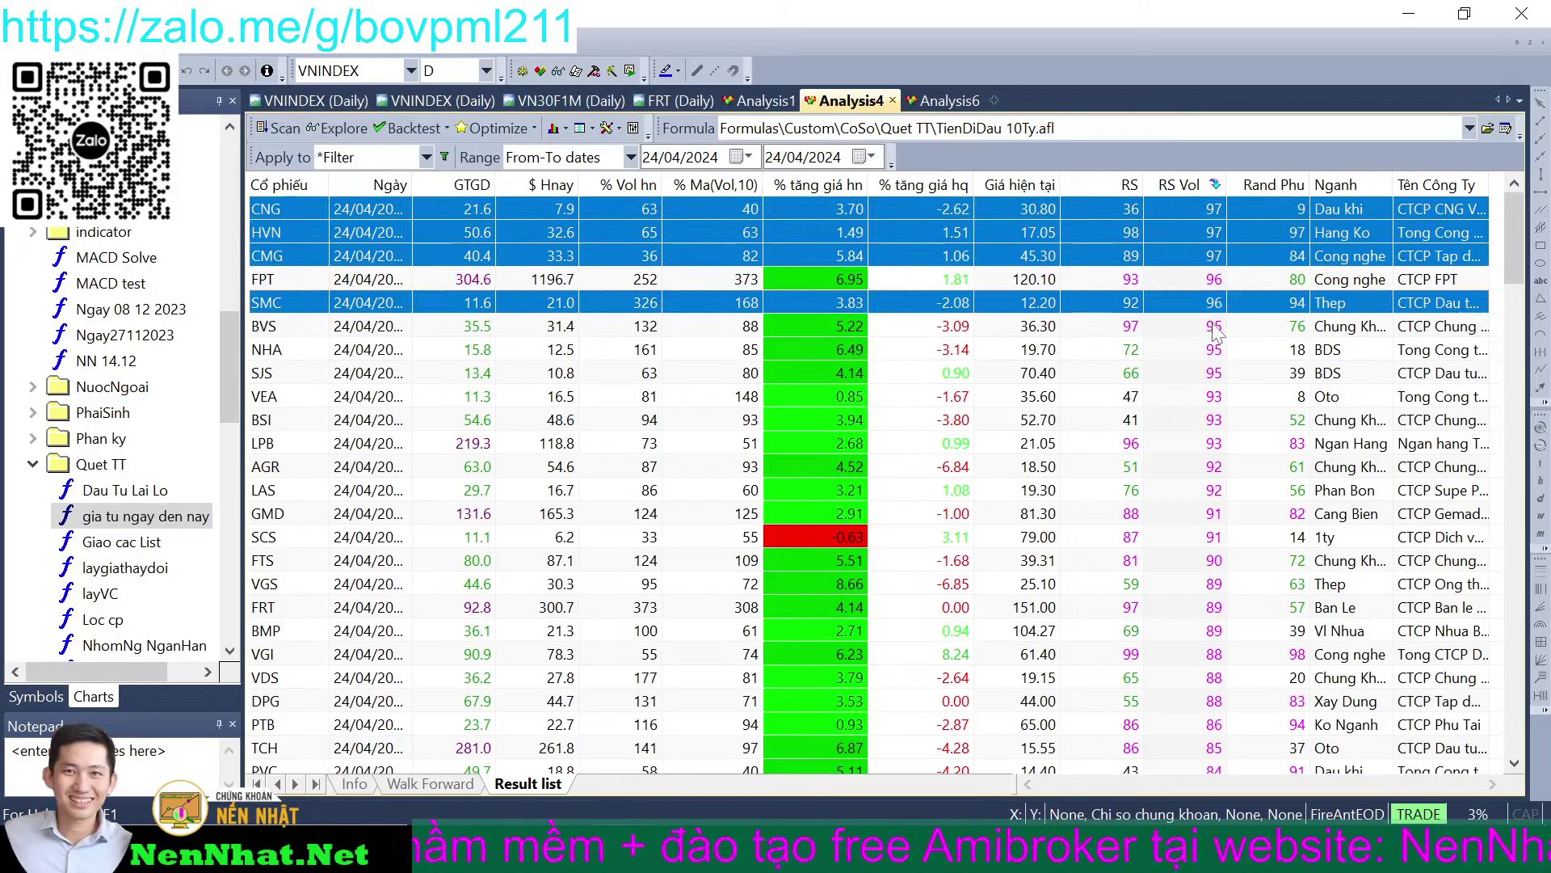
left_click(1218, 330, "ctrl")
left_click(1213, 354, "ctrl")
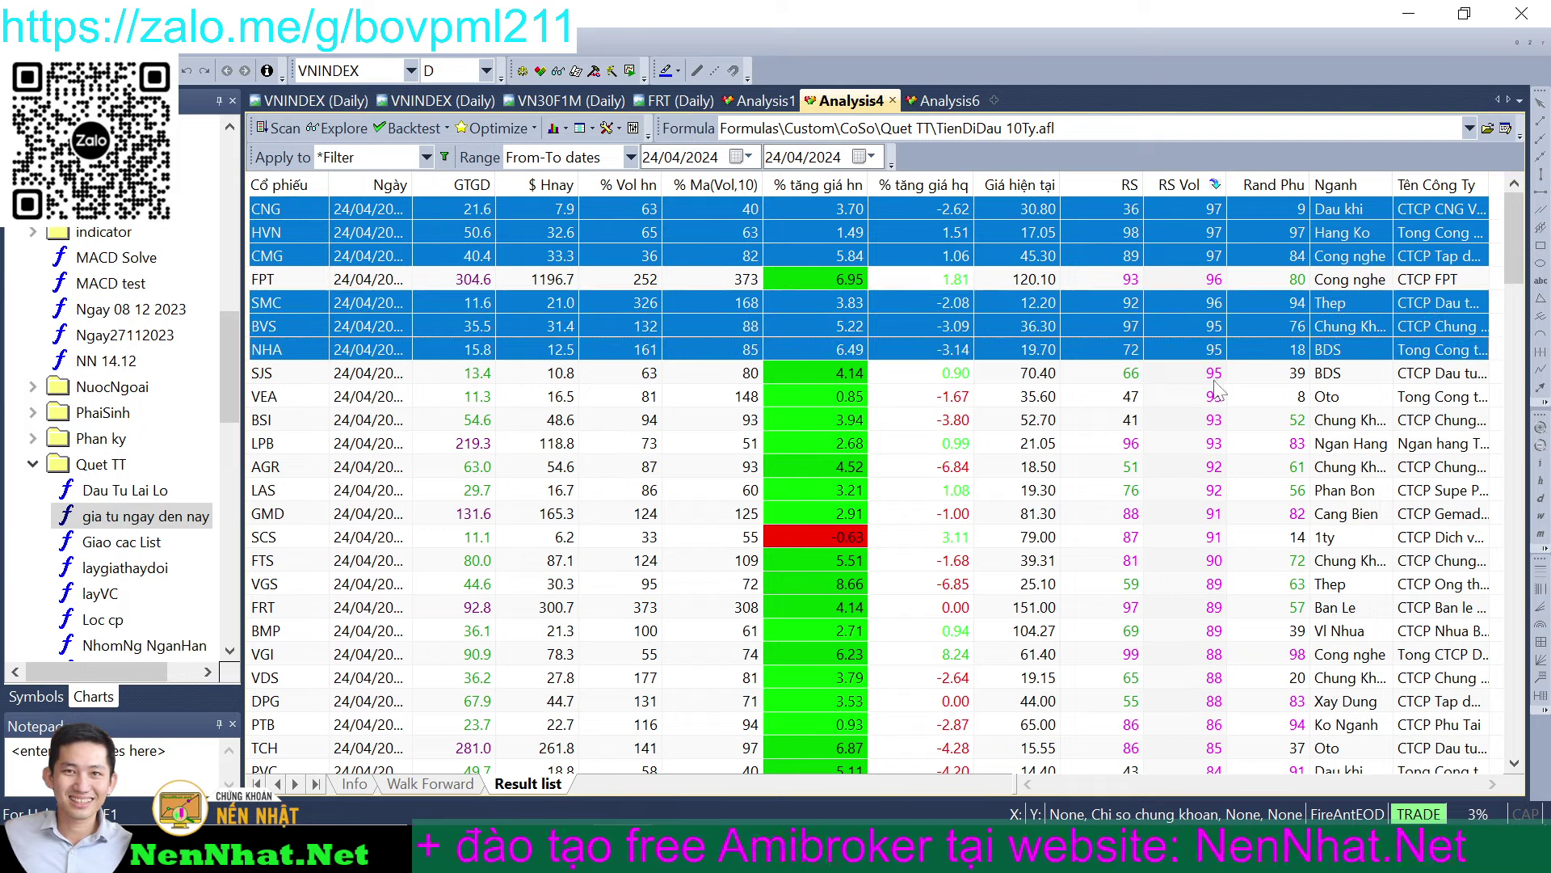
left_click(1215, 377, "ctrl")
left_click(1214, 400, "ctrl")
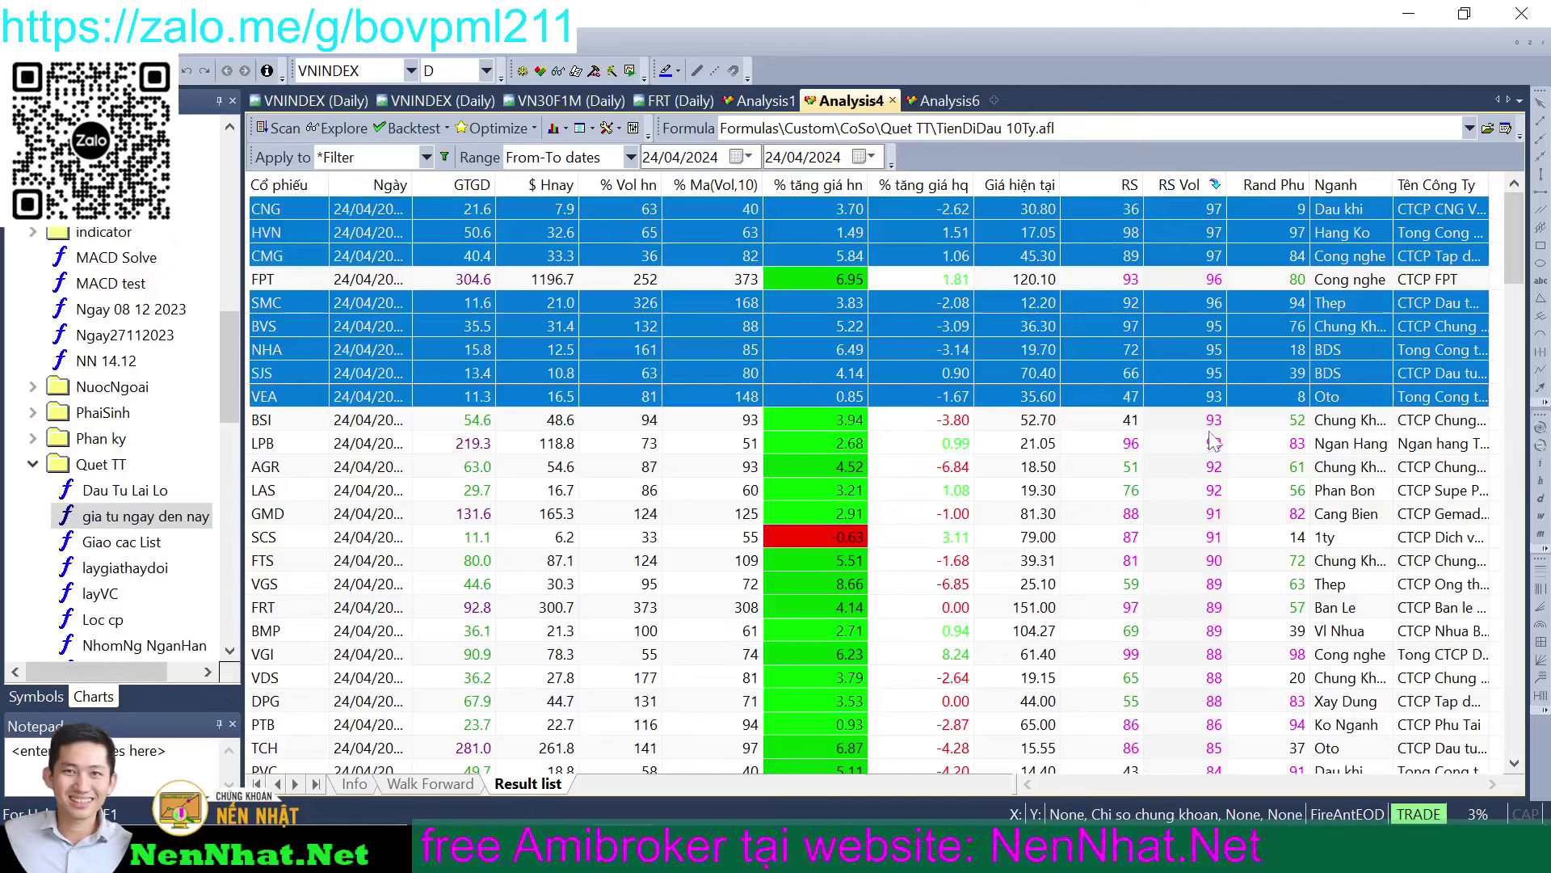
left_click(1214, 422, "ctrl")
left_click(1213, 467, "ctrl")
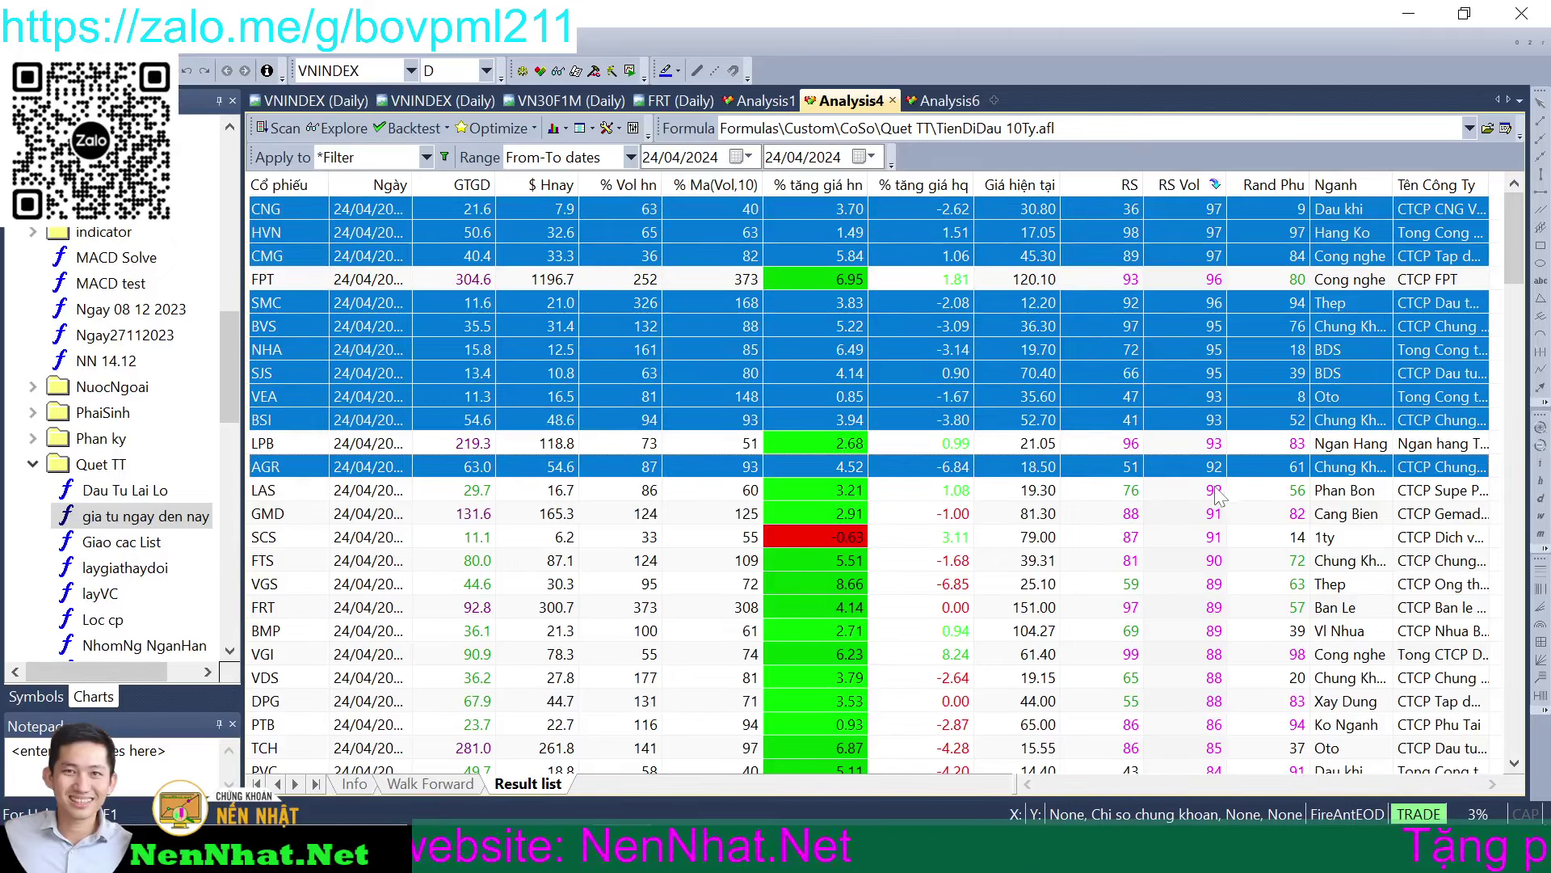
left_click(1215, 492, "ctrl")
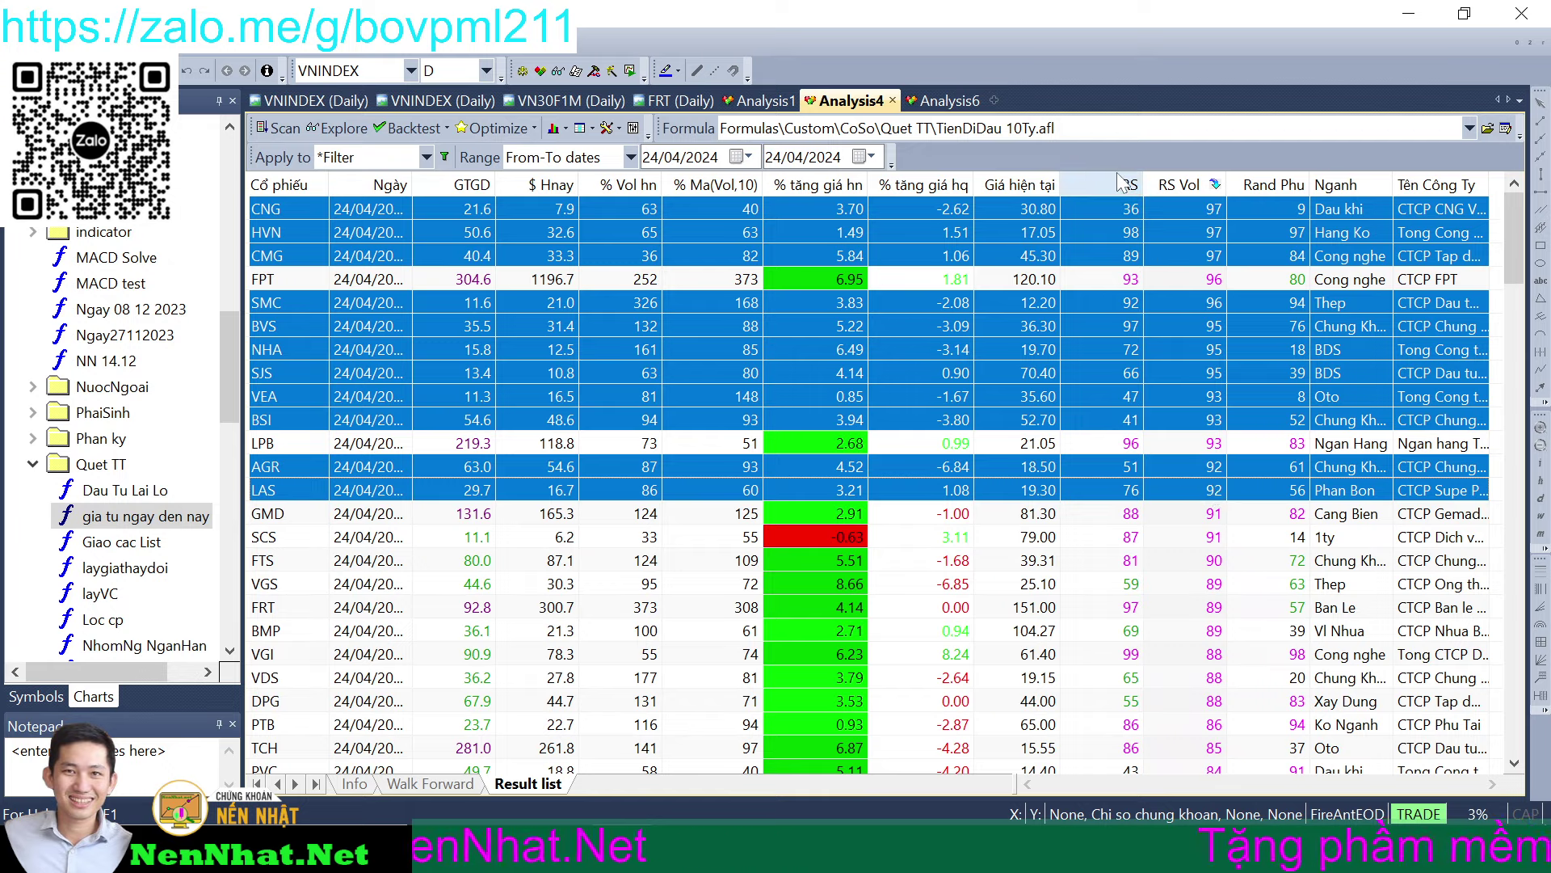
left_click(1206, 517, "ctrl")
left_click(1216, 539, "ctrl")
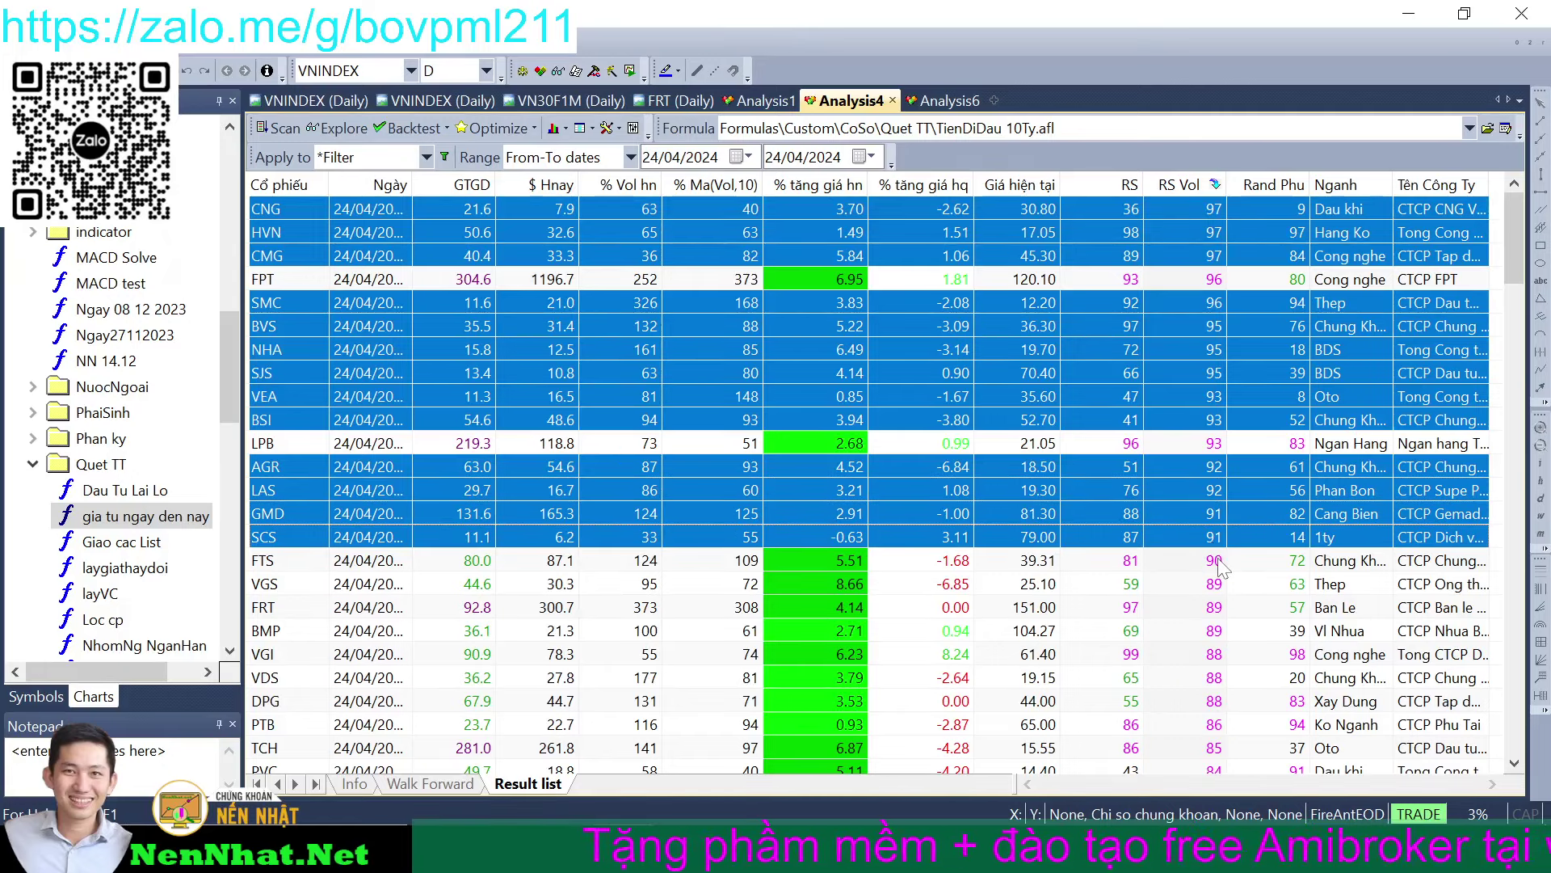
left_click(1220, 562, "ctrl")
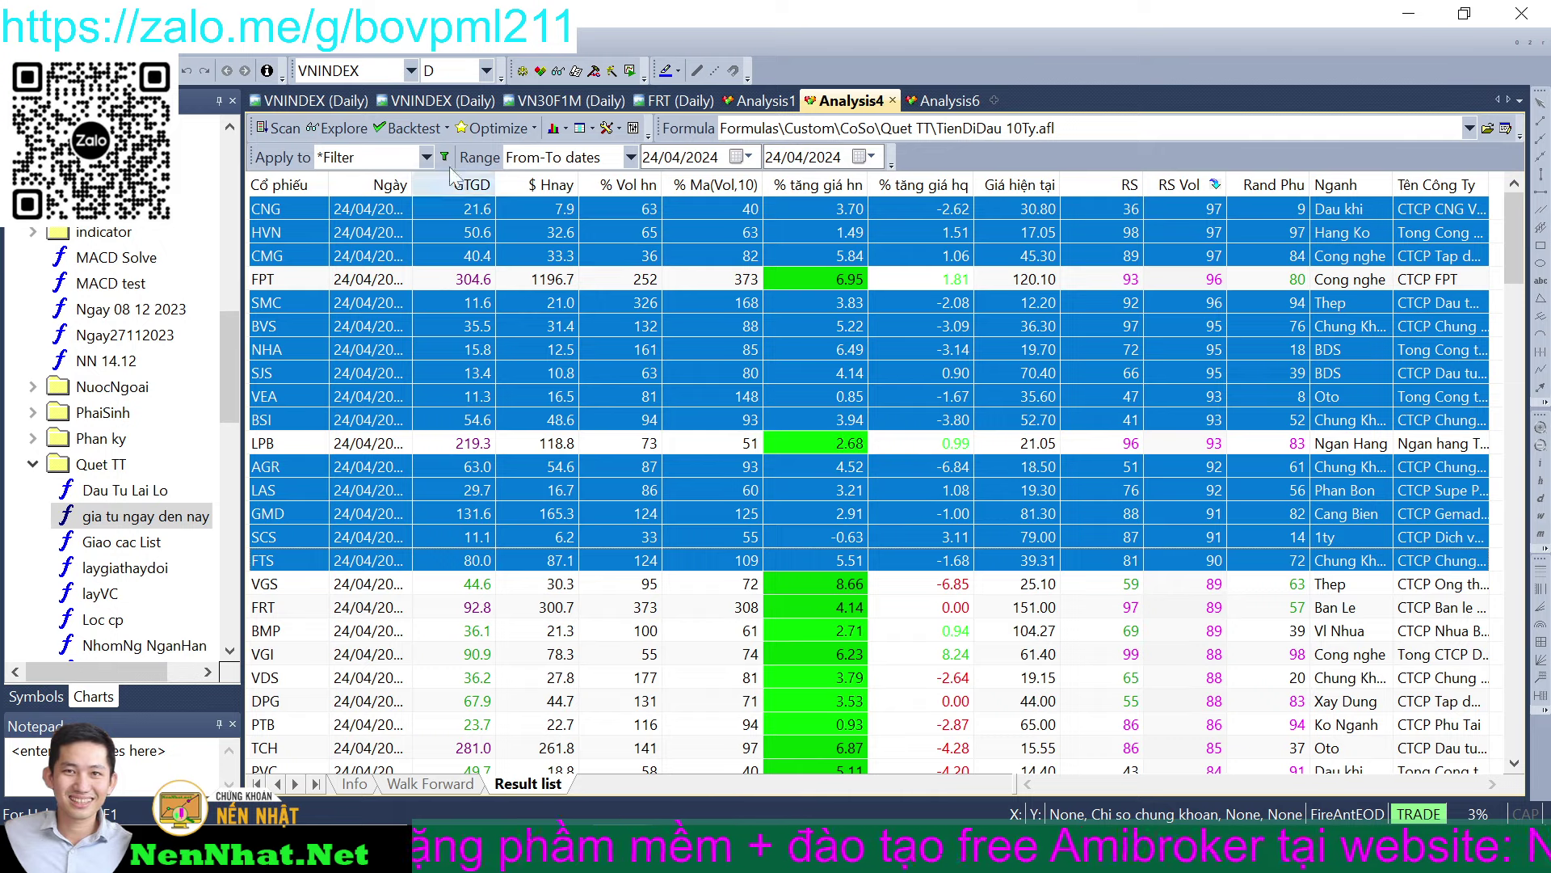
- Replace the Nhap watch list with the selected results and rerun the Analysis1 exploration on it
right_click(438, 209)
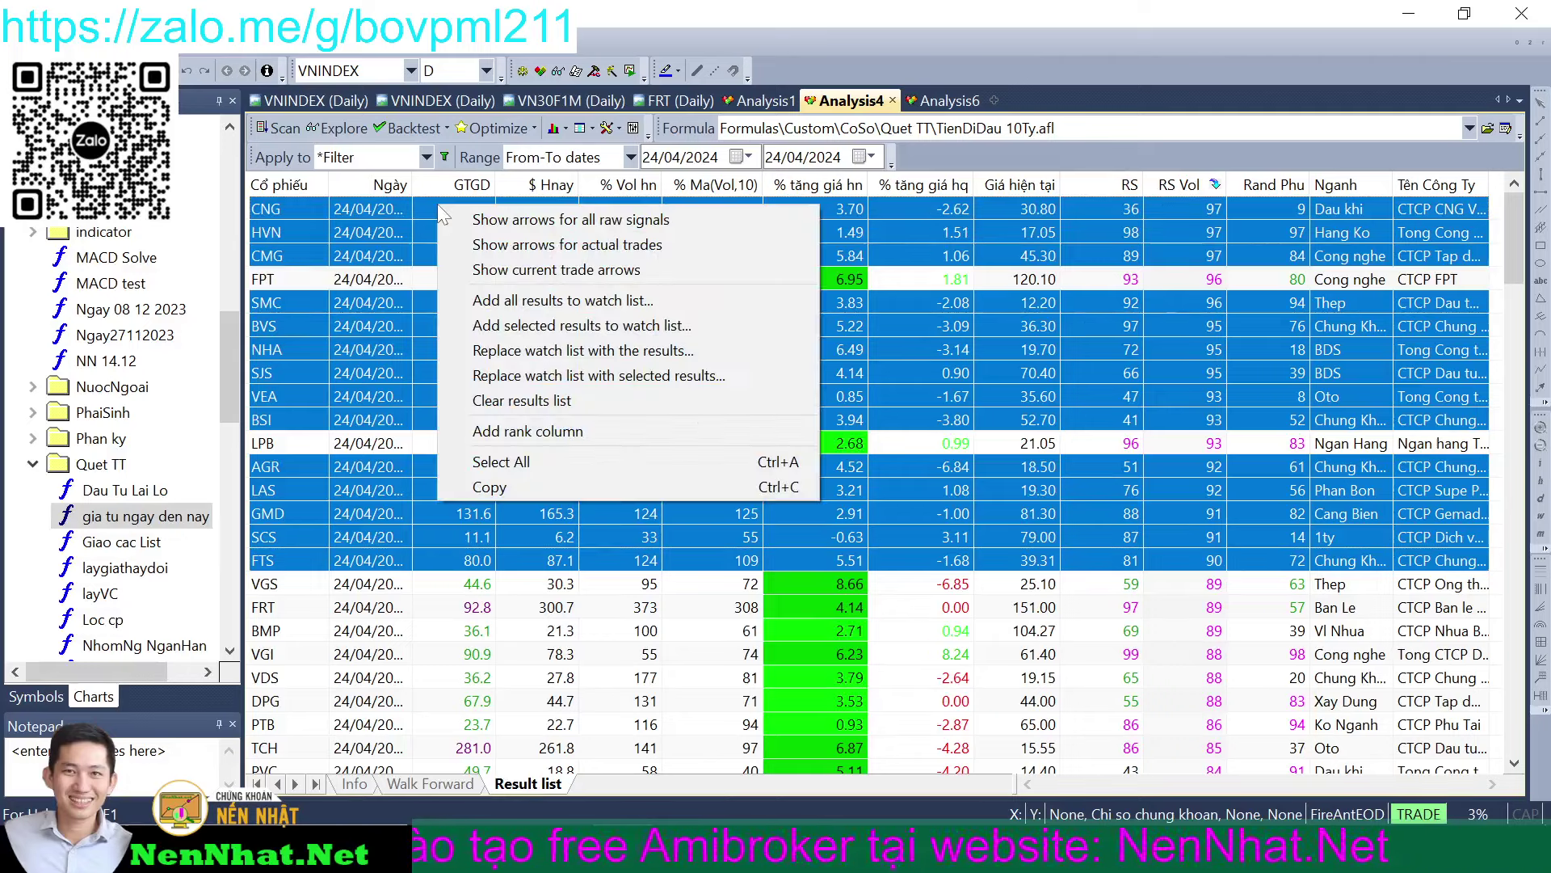
left_click(541, 379)
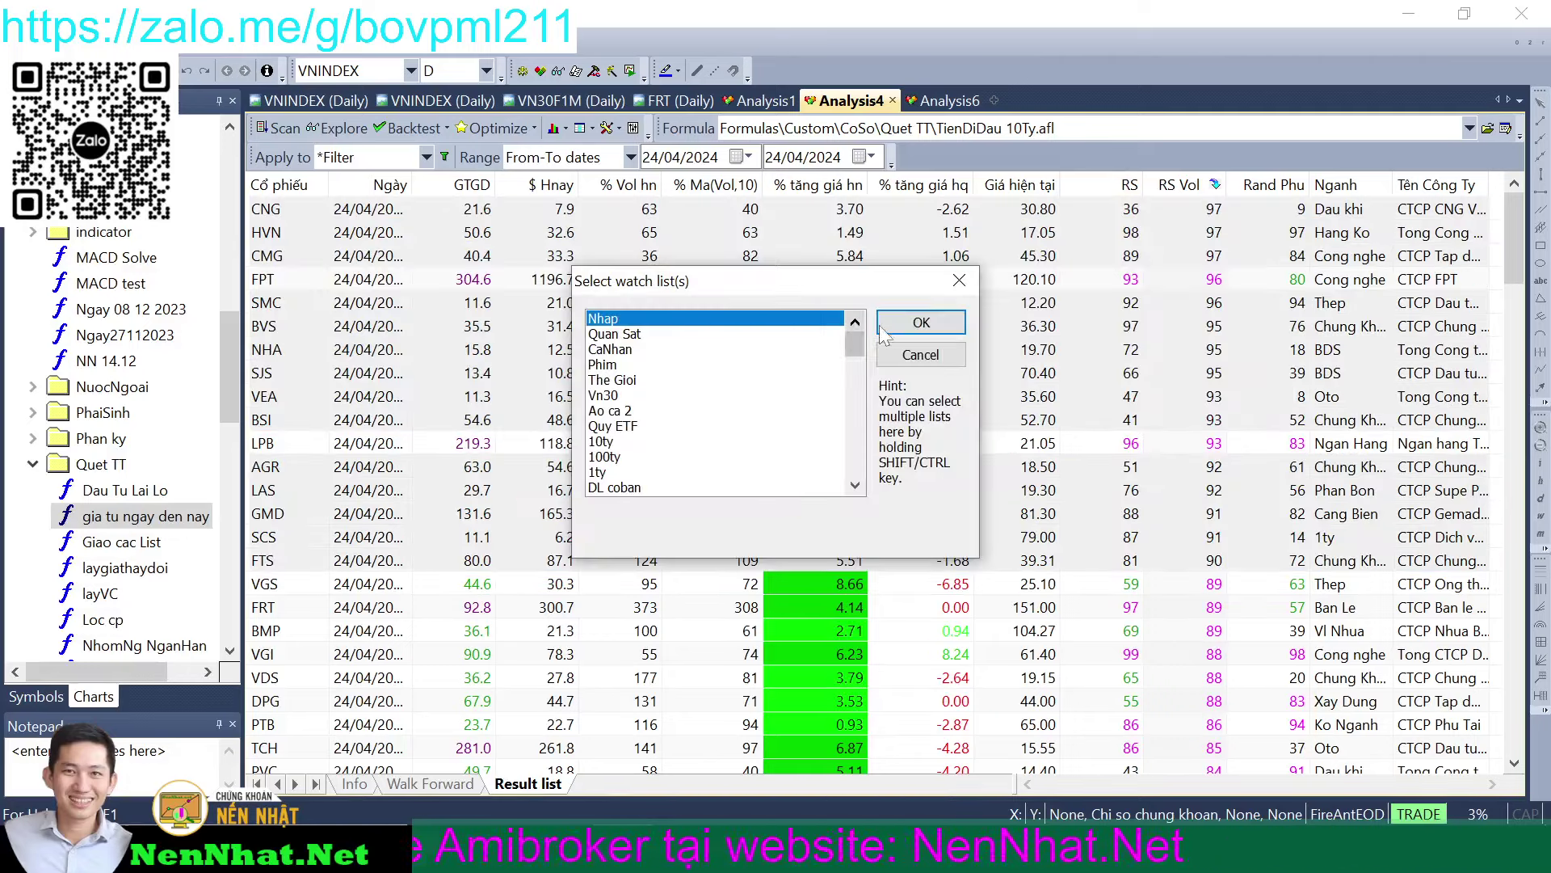
left_click(917, 317)
left_click(766, 100)
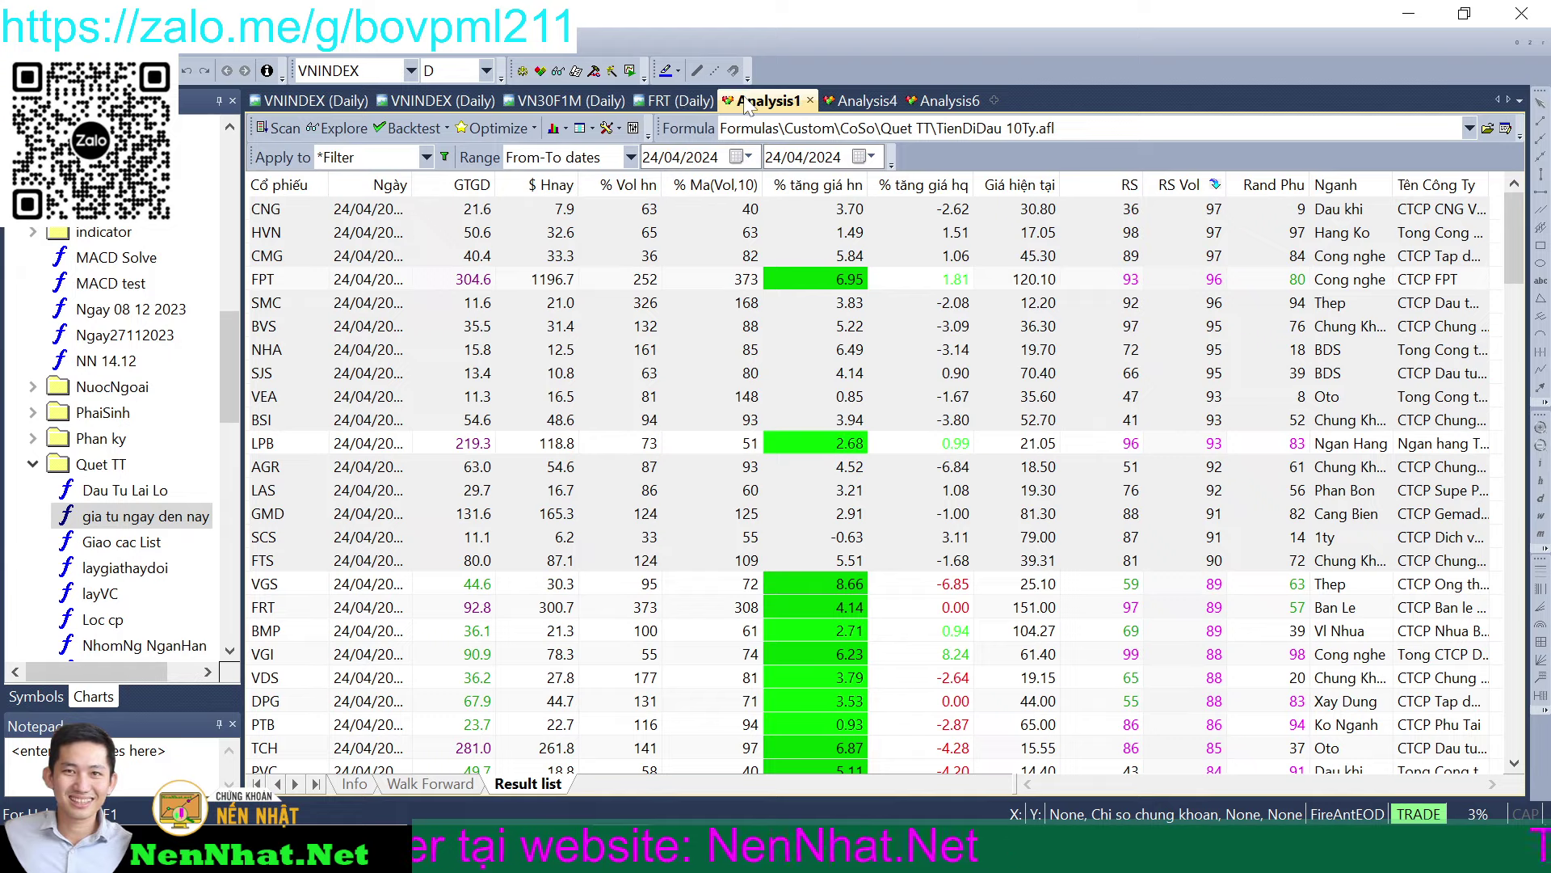
left_click(351, 135)
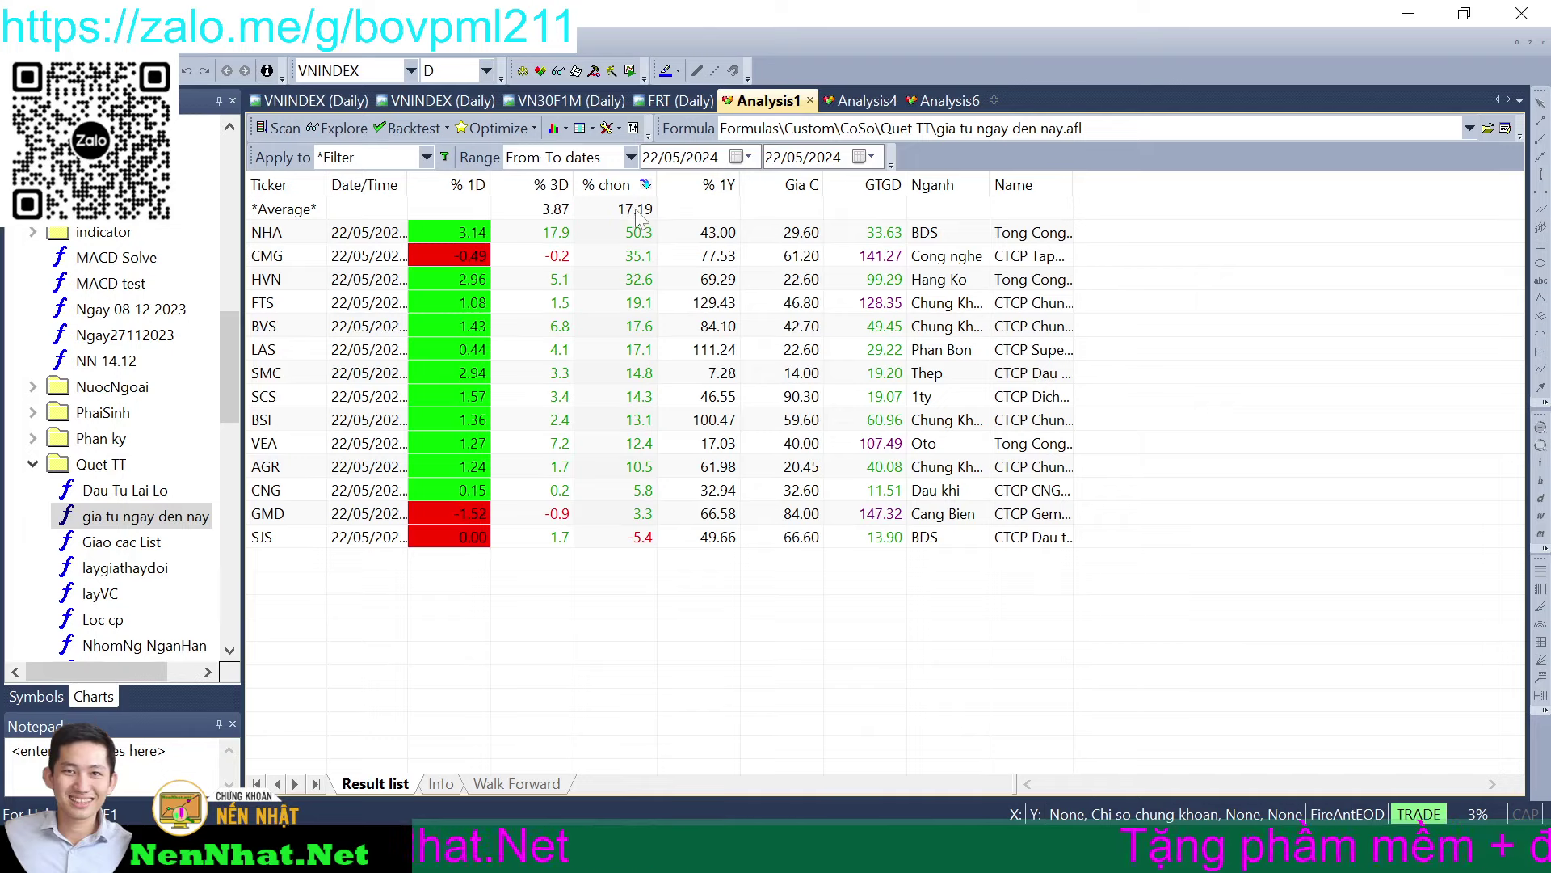
- Switch to Excel, copy row 14's label and value into row 15, and change the copied label to "RS vol>90, GTGD <150 tỷ"
key("alt+Tab")
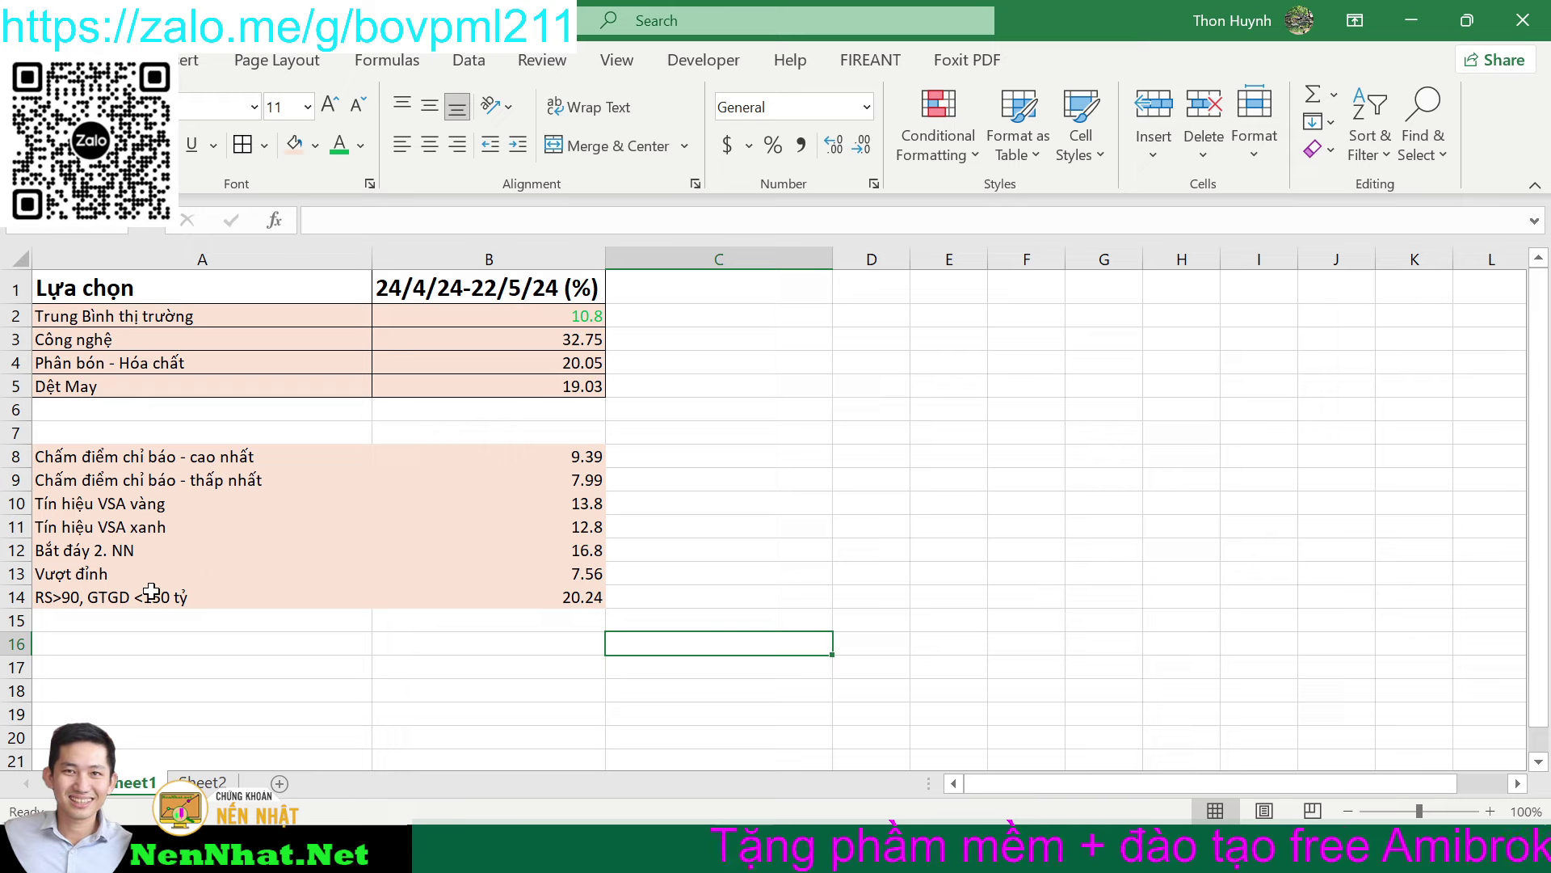
left_click_drag(154, 596, 603, 595)
key("ctrl+c")
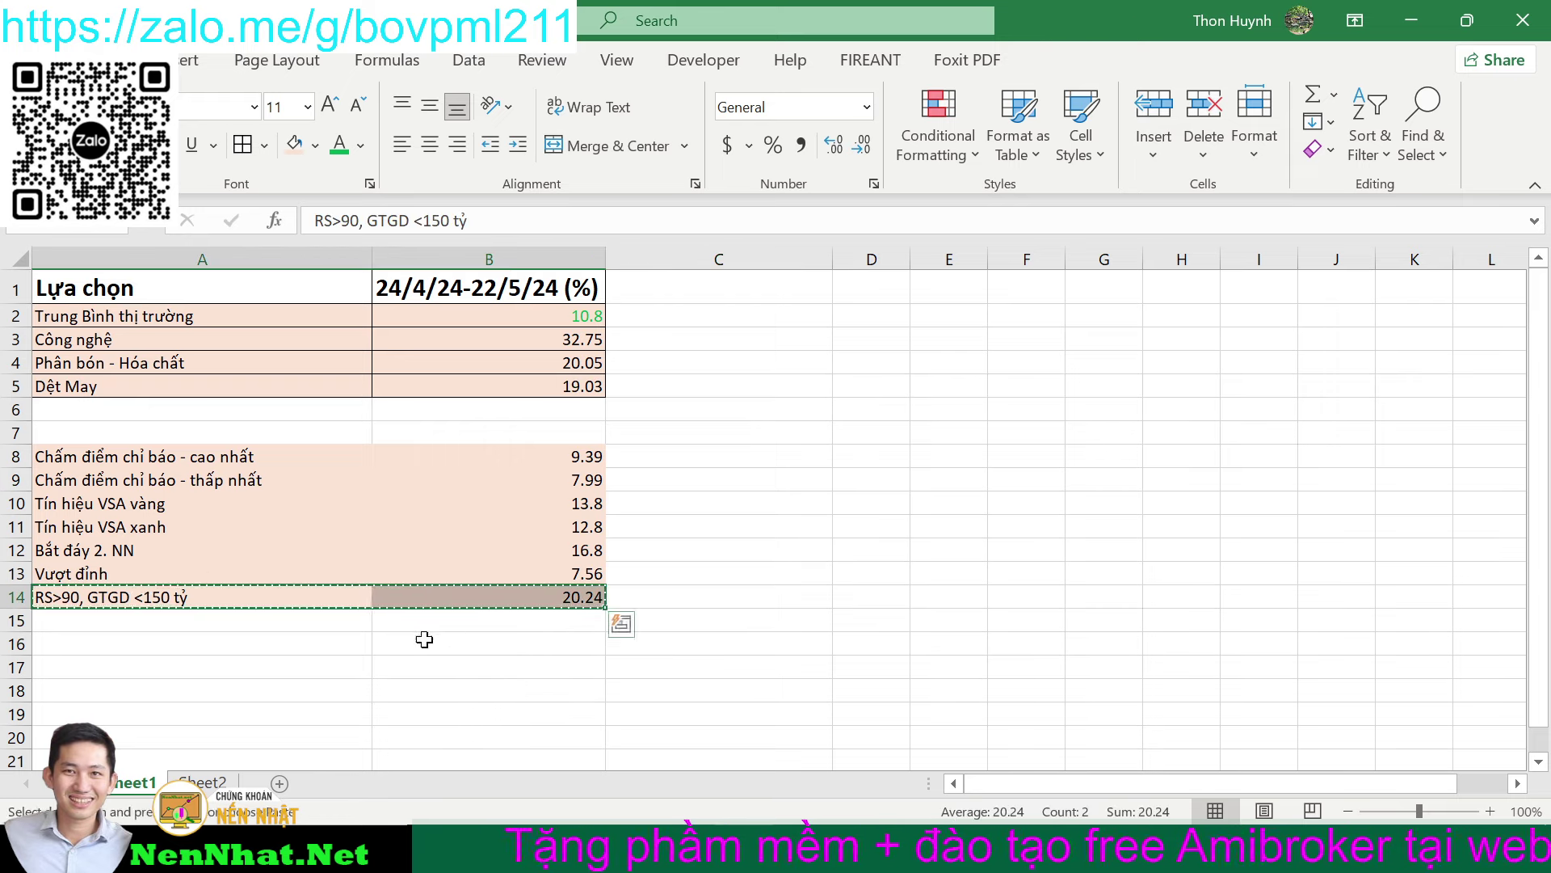
left_click(167, 619)
key("ctrl+v")
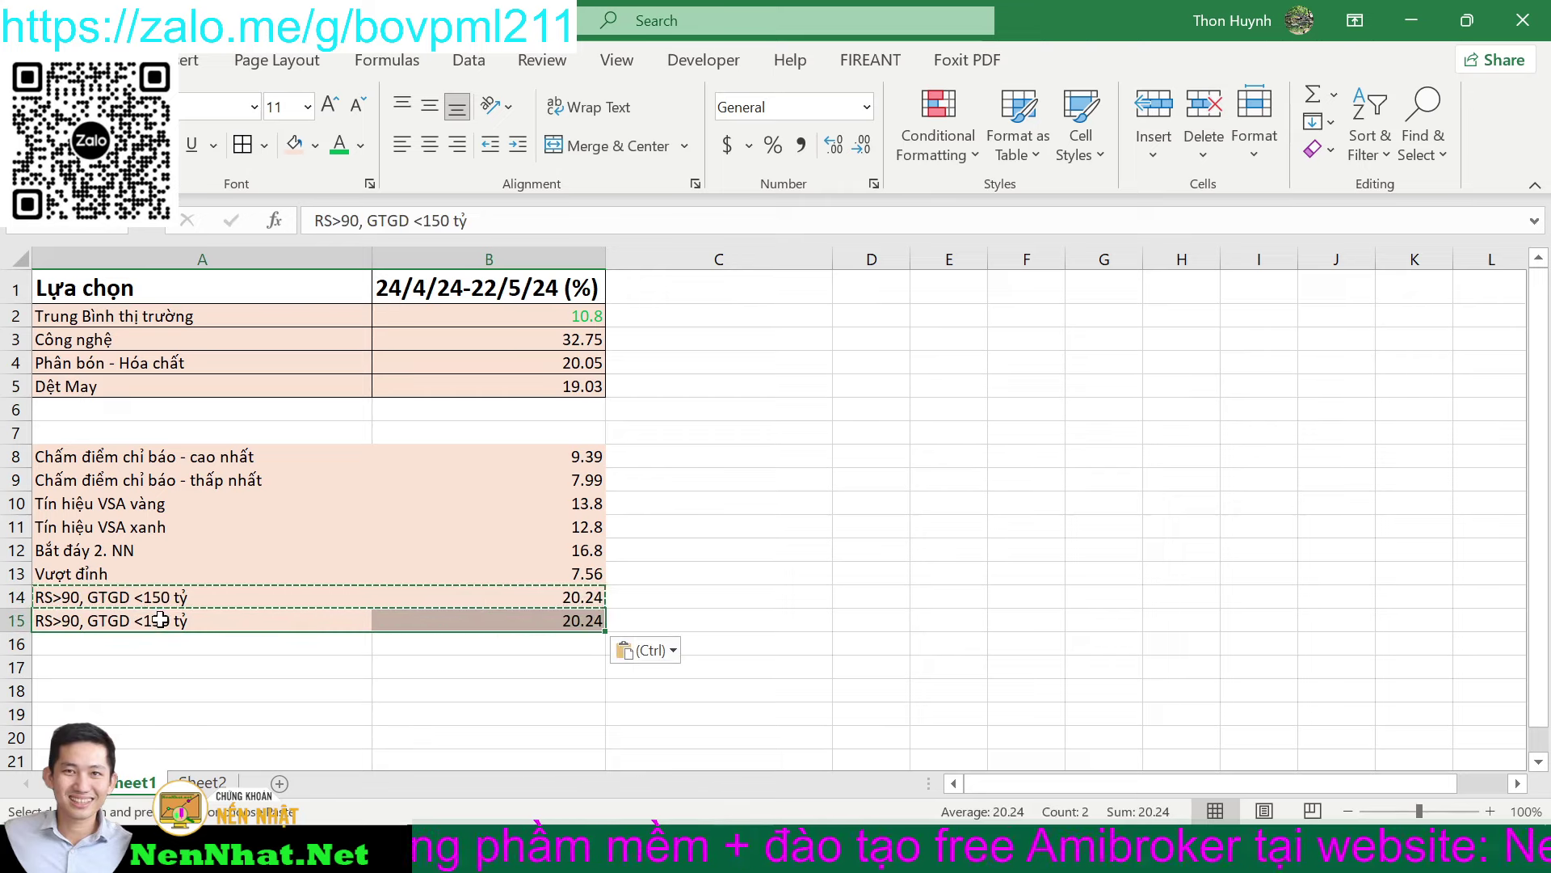
double_click(54, 621)
type("vol")
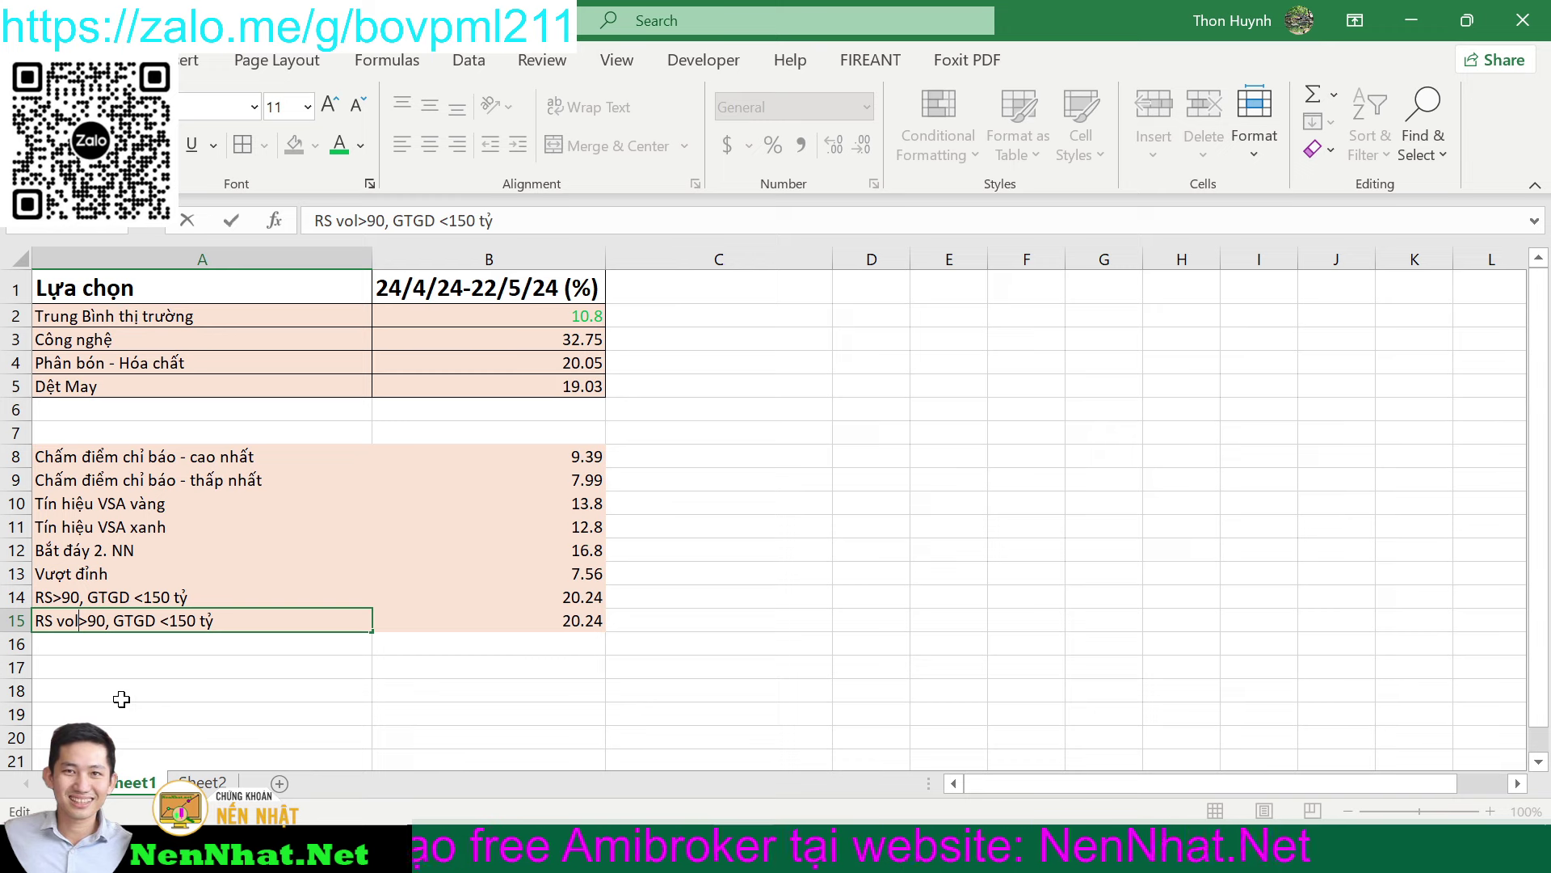
- Enter 17.2 in cell B15 as the return for the RS vol group
left_click(576, 621)
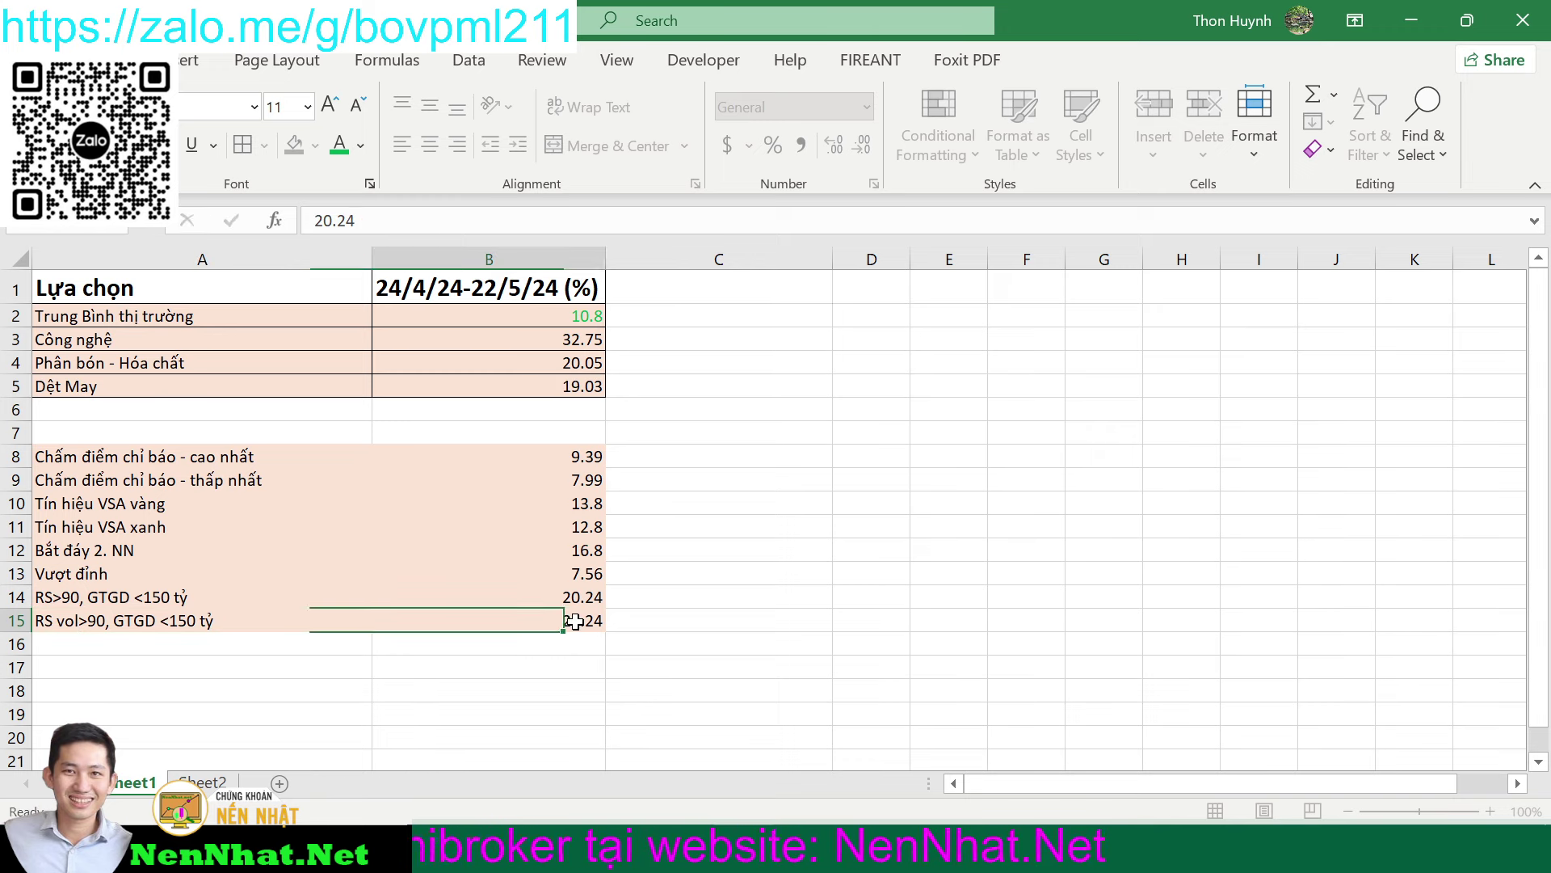
type("17")
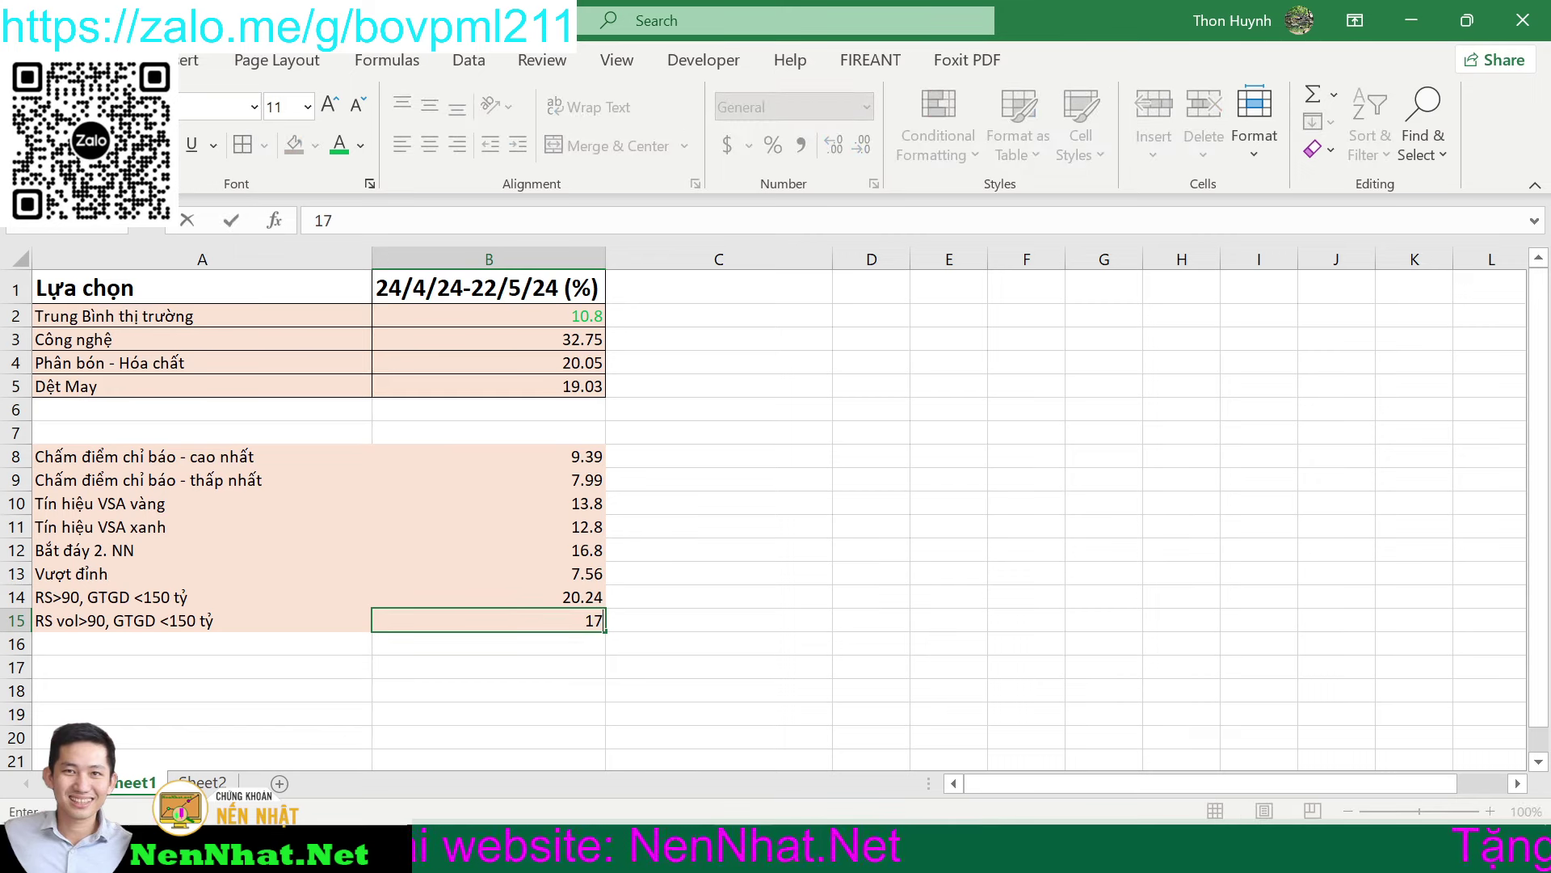
type(".2")
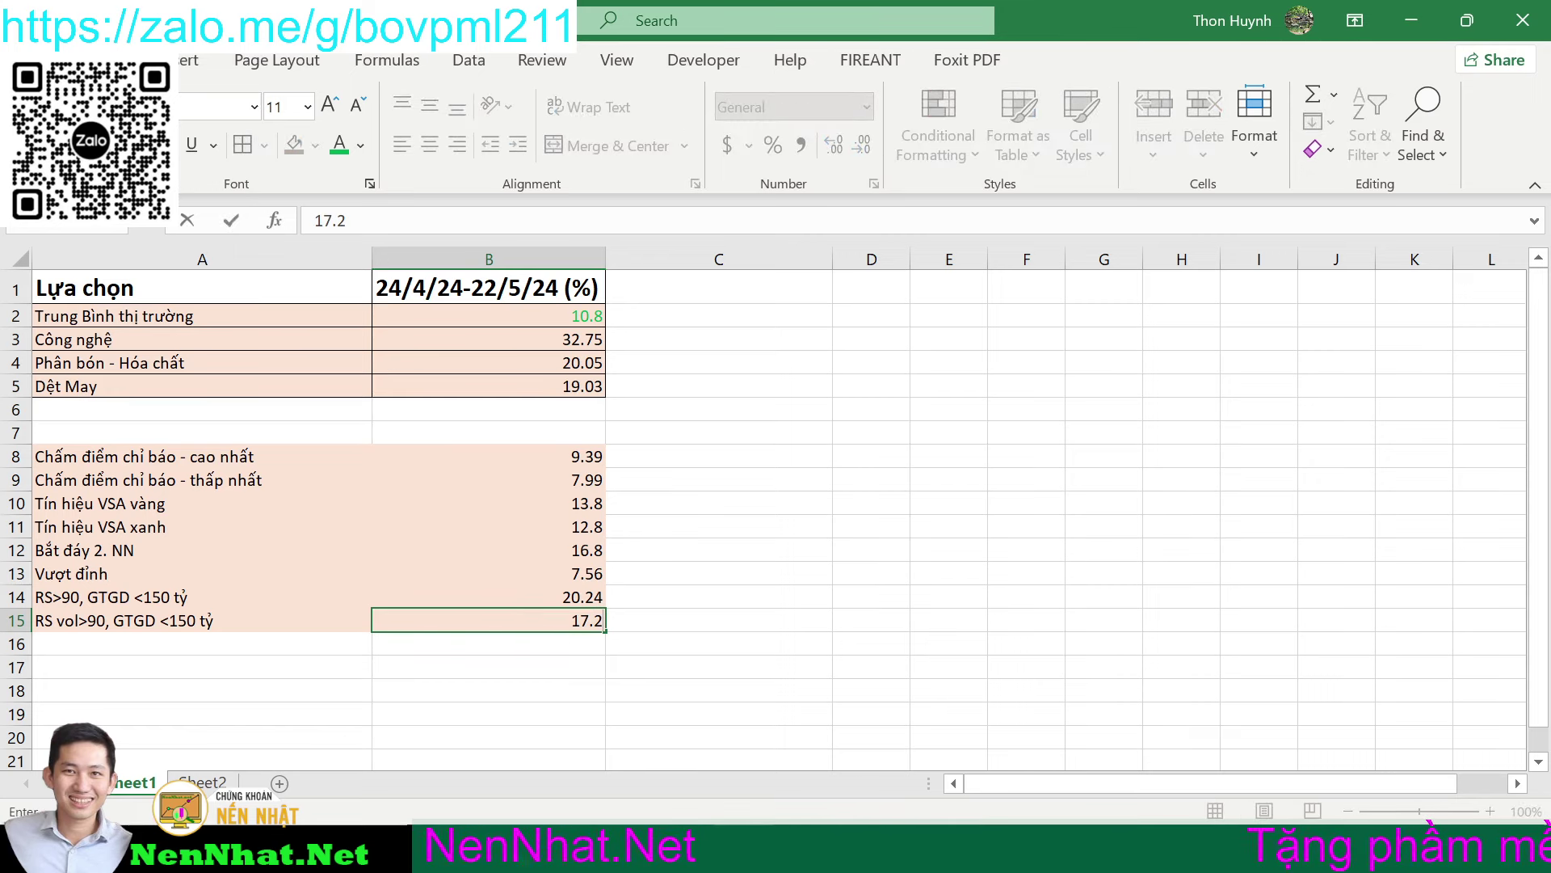
left_click(777, 639)
- Switch to AmiBroker, widen the Nganh column in the Analysis1 results, and close the Analysis6 window
key("alt+Tab")
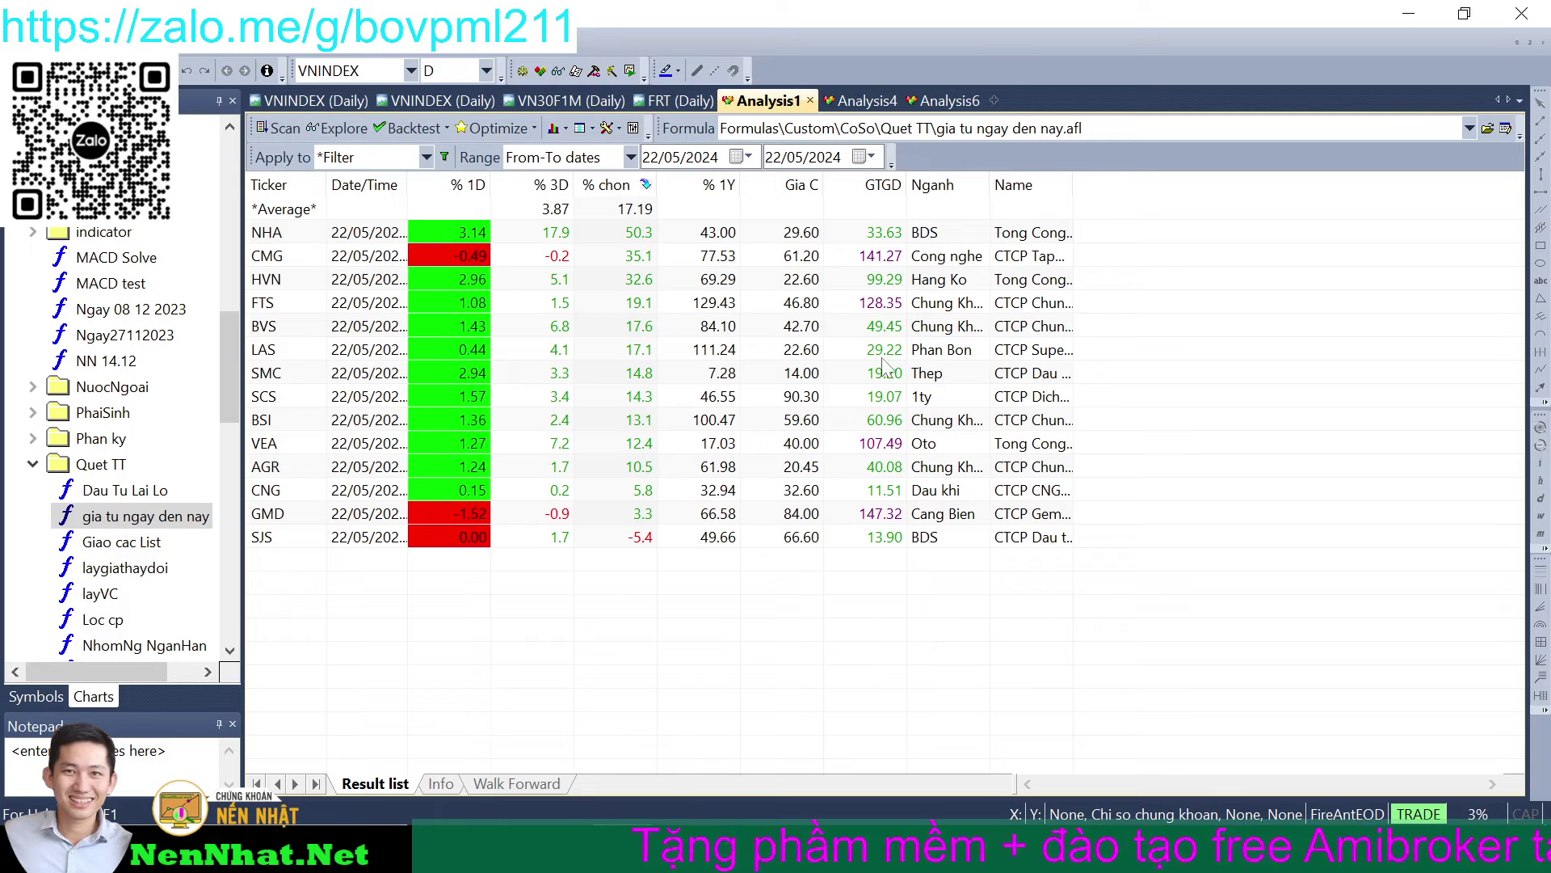
left_click_drag(990, 187, 1013, 199)
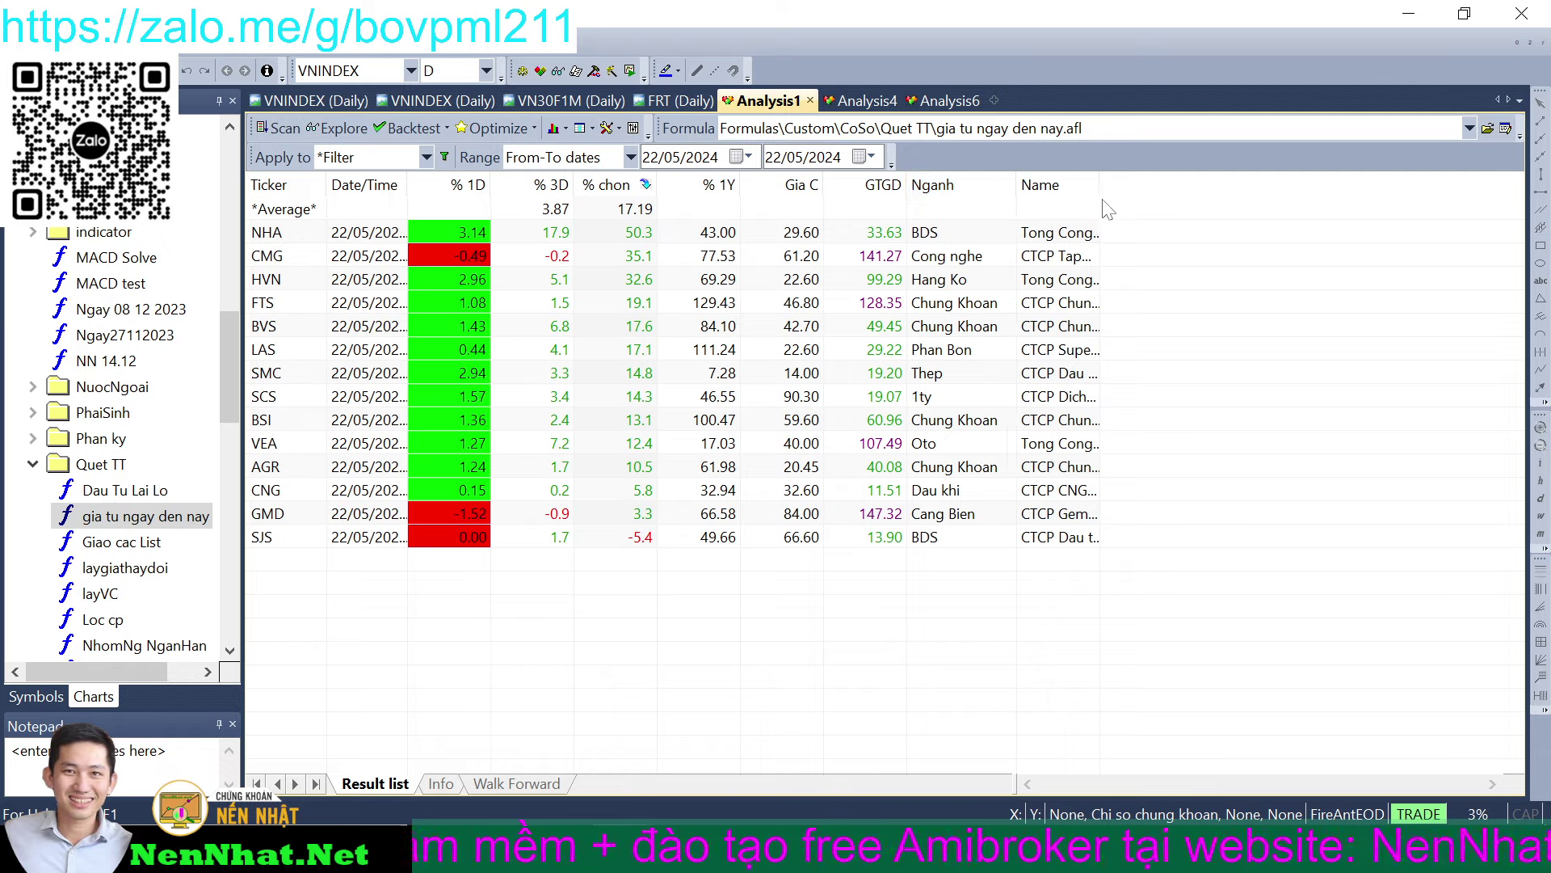
left_click(963, 104)
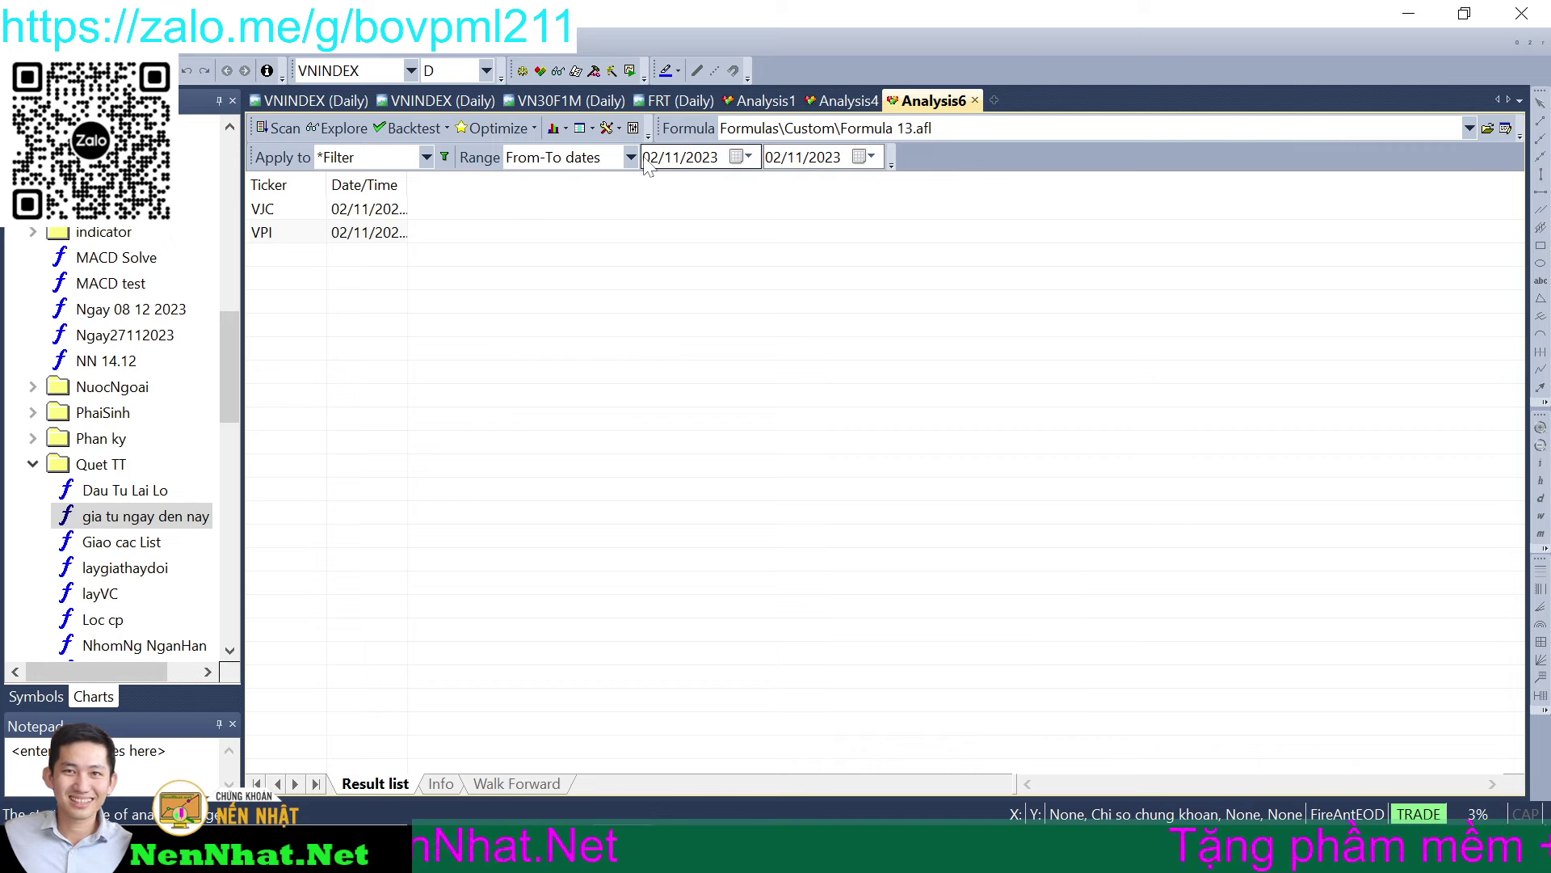
left_click(847, 100)
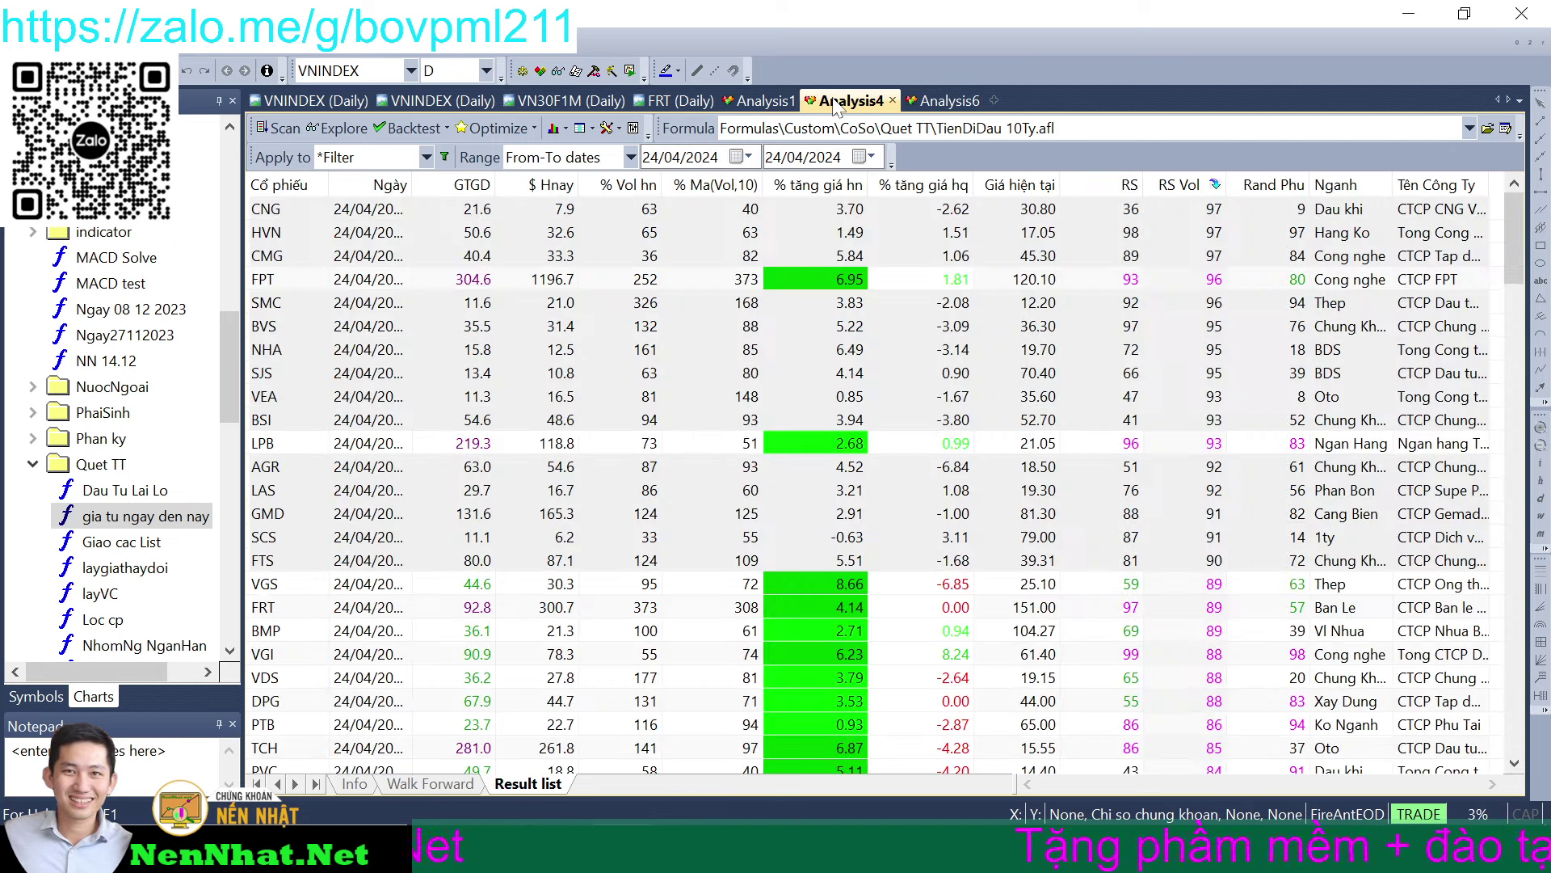
left_click(957, 99)
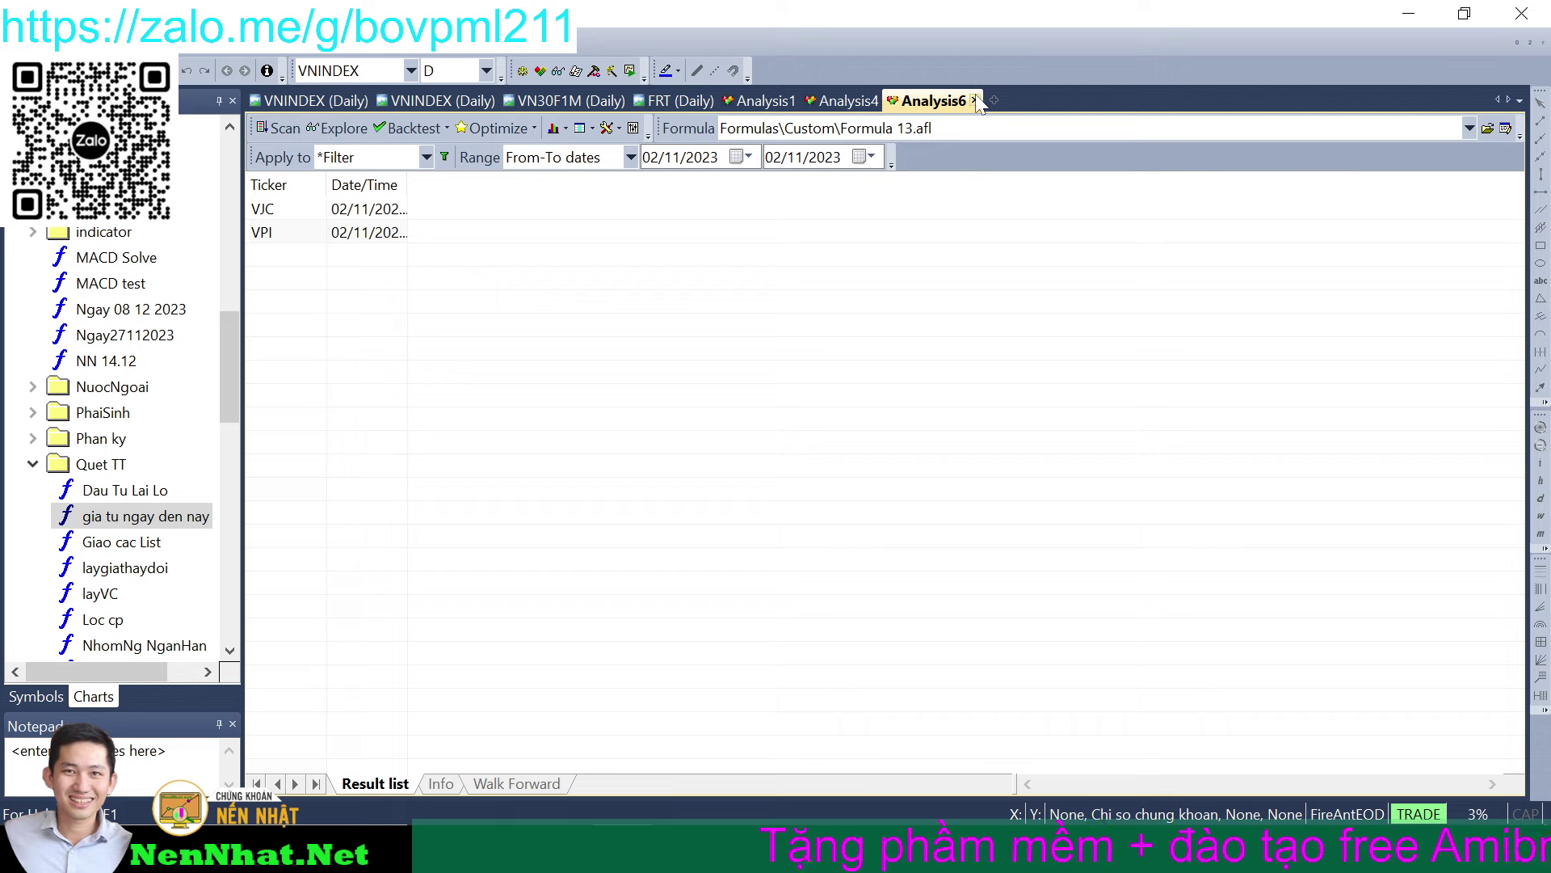
left_click(975, 100)
- Collapse the Chien Luoc folder under CoSo in the formula tree
scroll(149, 335, "up", 5)
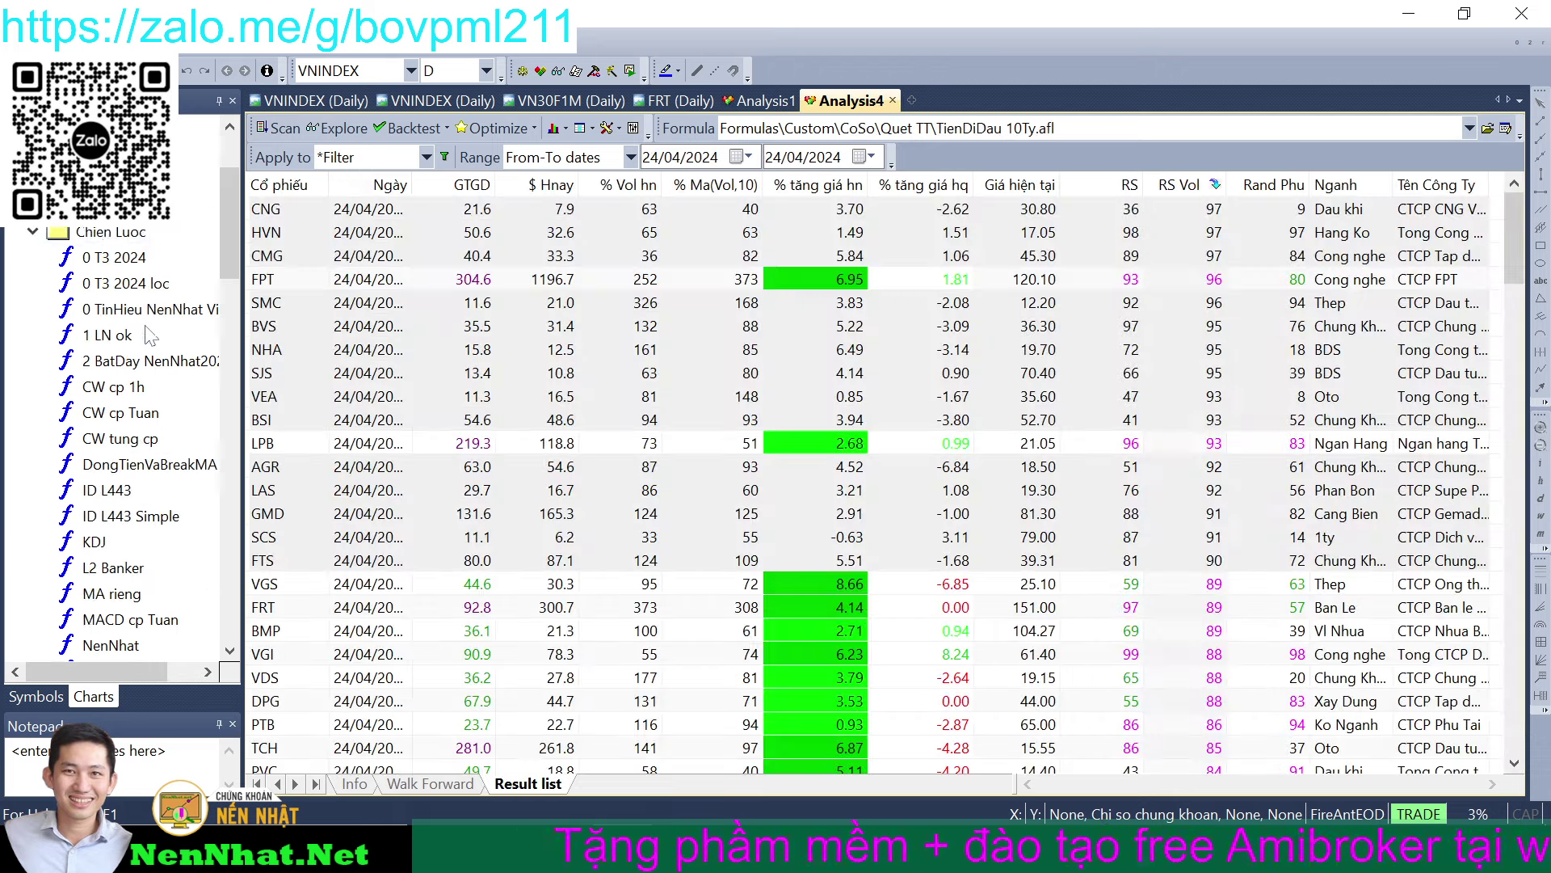
scroll(149, 335, "up", 1)
left_click(32, 309)
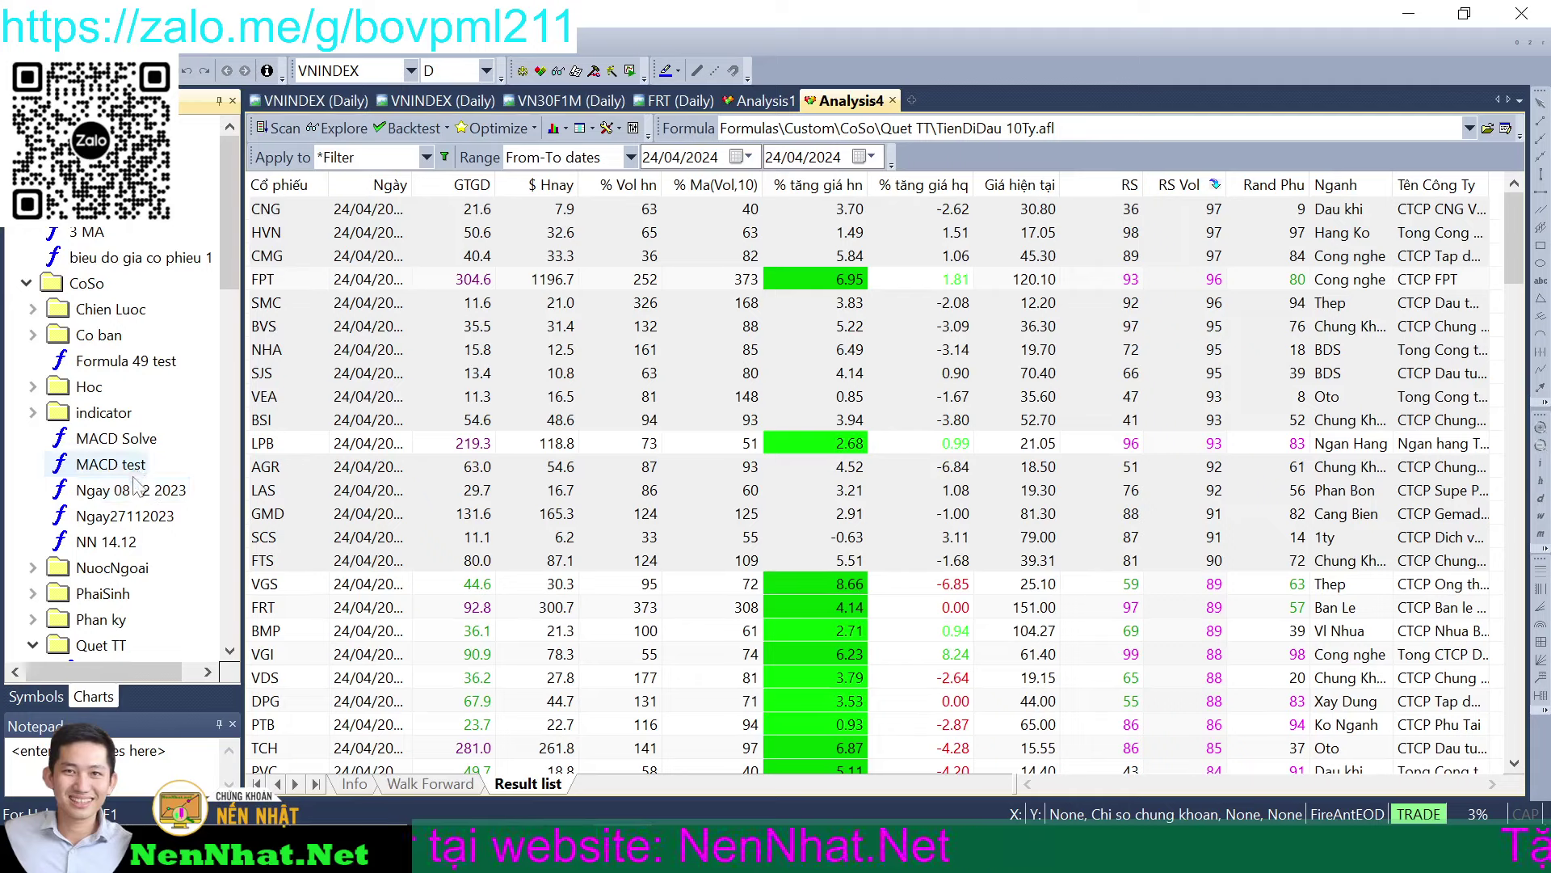
- Load Formula 13 from the formula tree into the Analysis4 window and open its code in the AFL Formula Editor
scroll(142, 491, "down", 3)
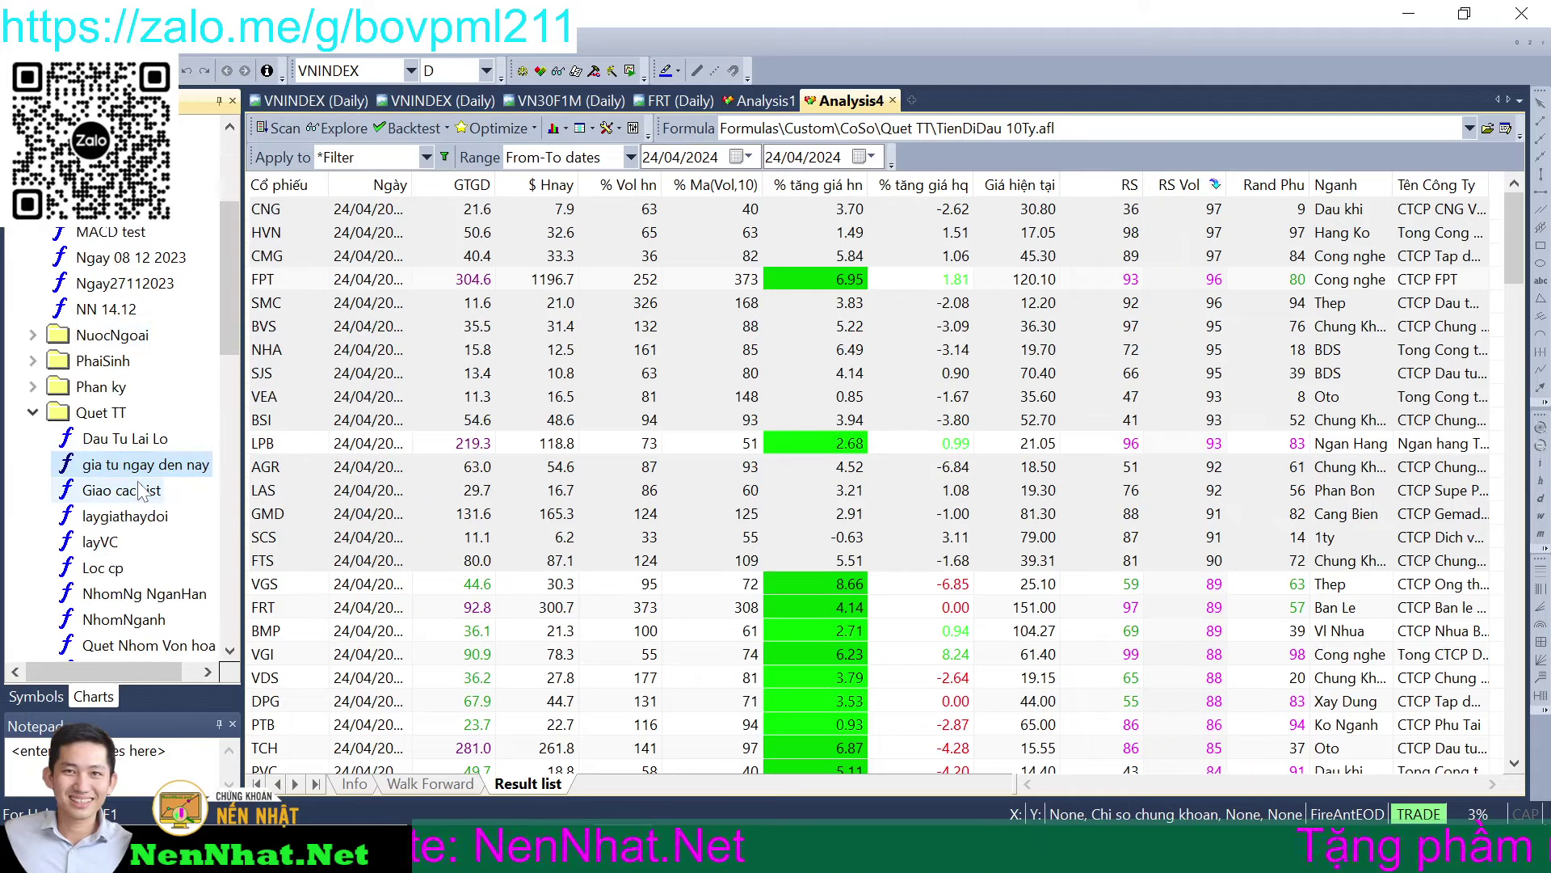
scroll(141, 490, "down", 4)
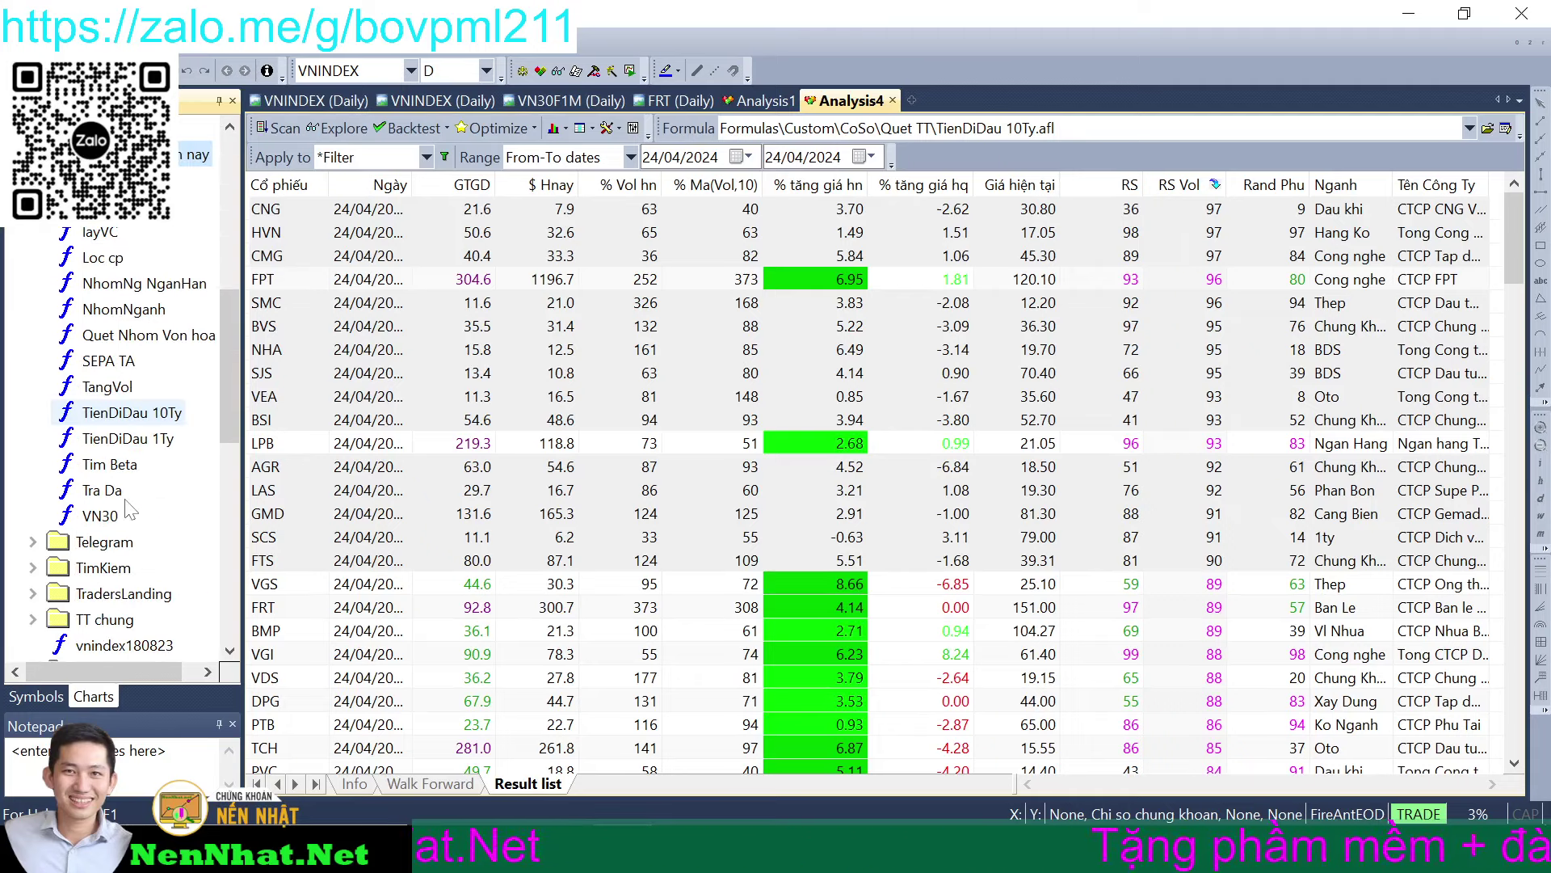
scroll(129, 445, "up", 6)
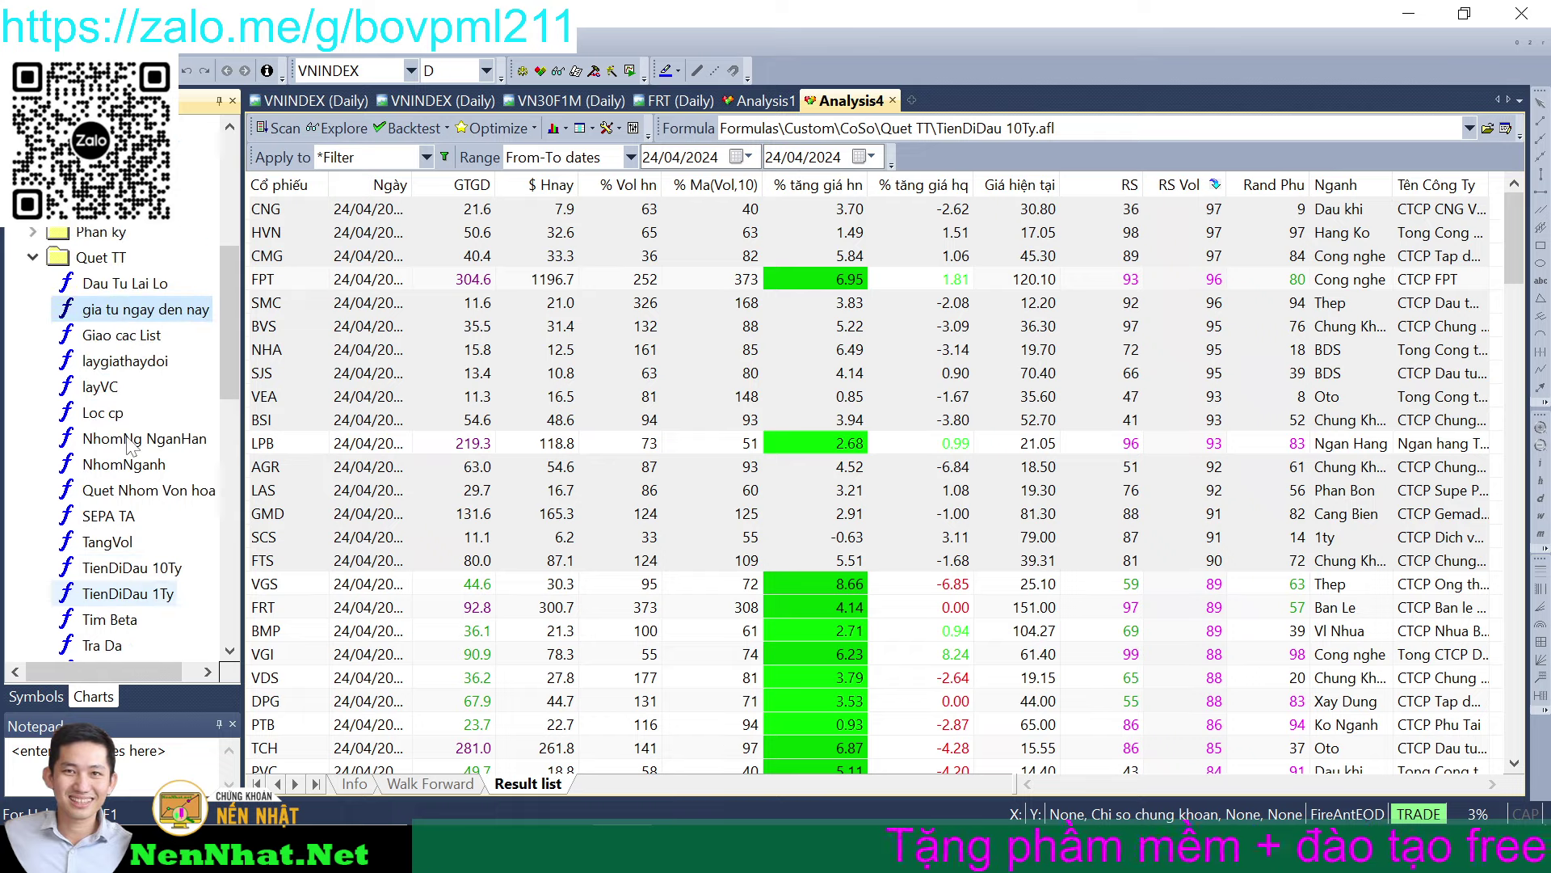
scroll(101, 315, "up", 1)
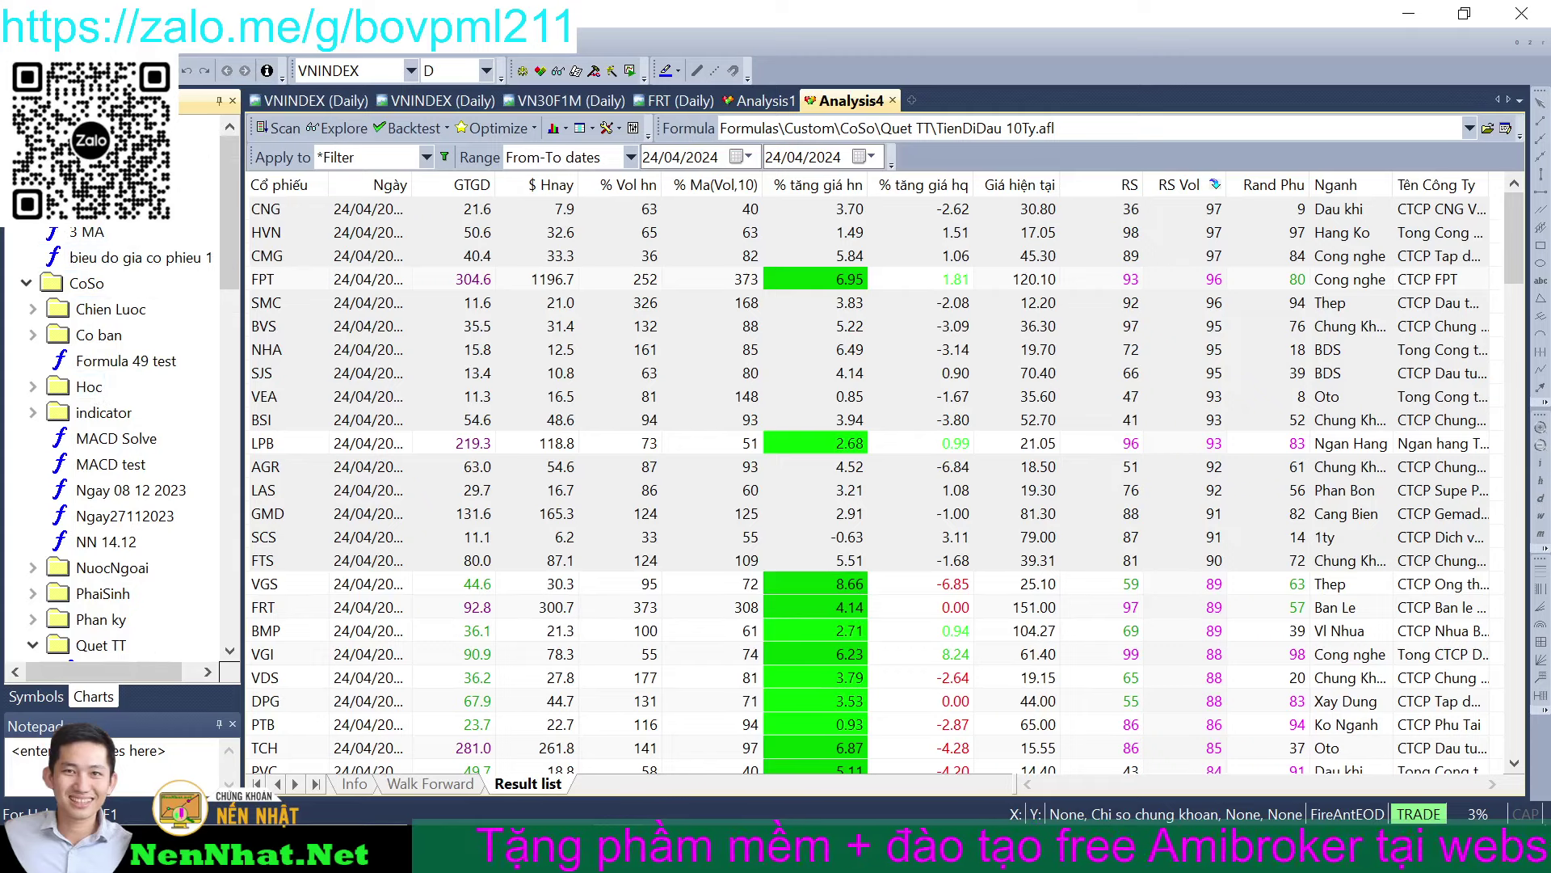
scroll(158, 469, "down", 10)
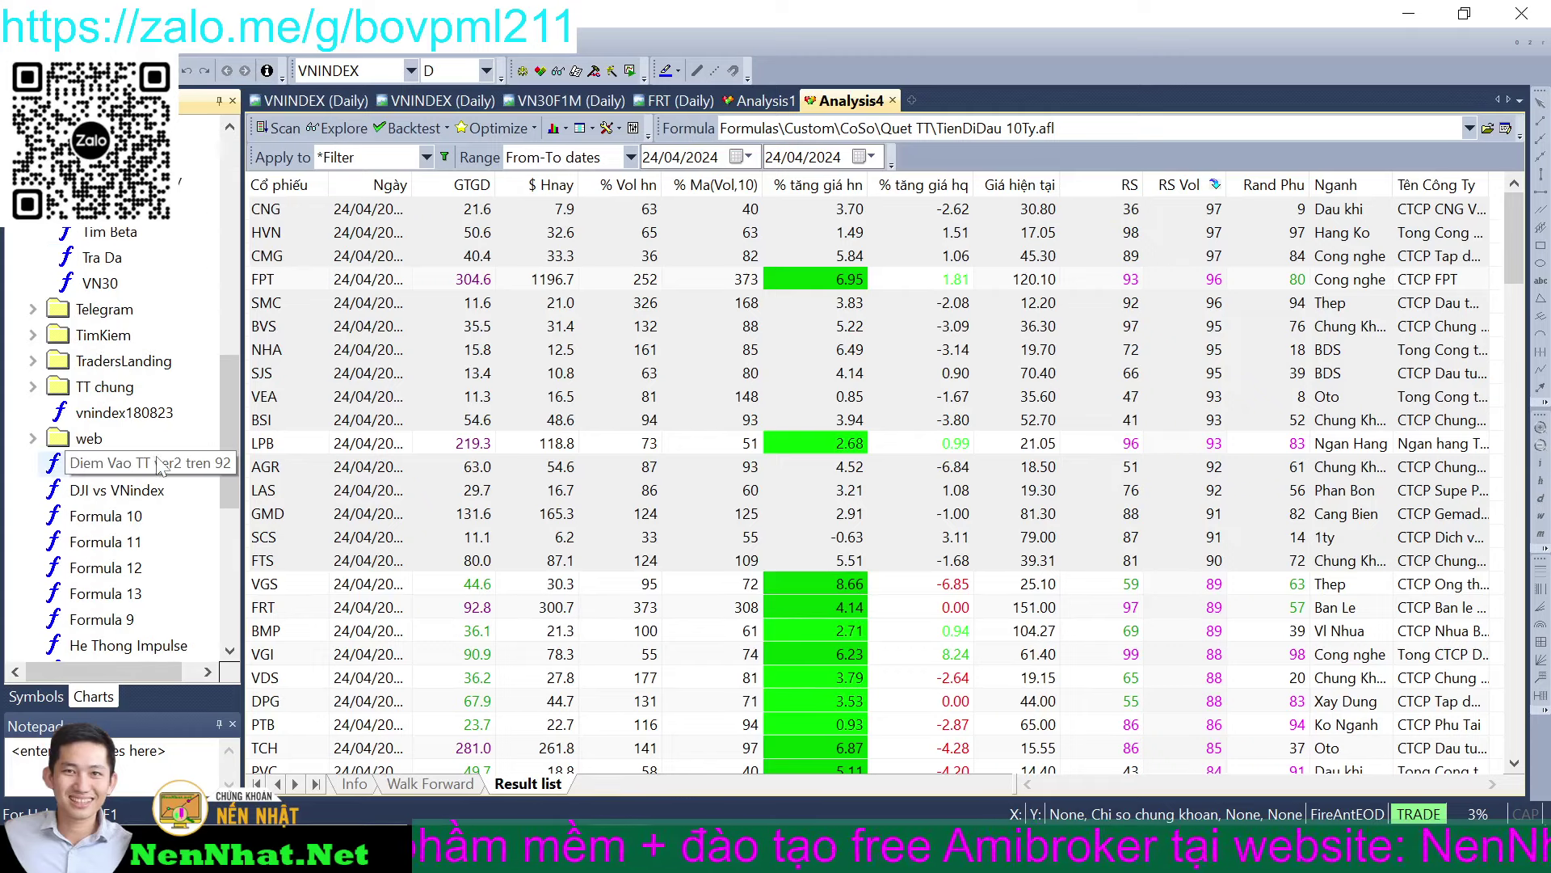
left_click(80, 593)
right_click(91, 597)
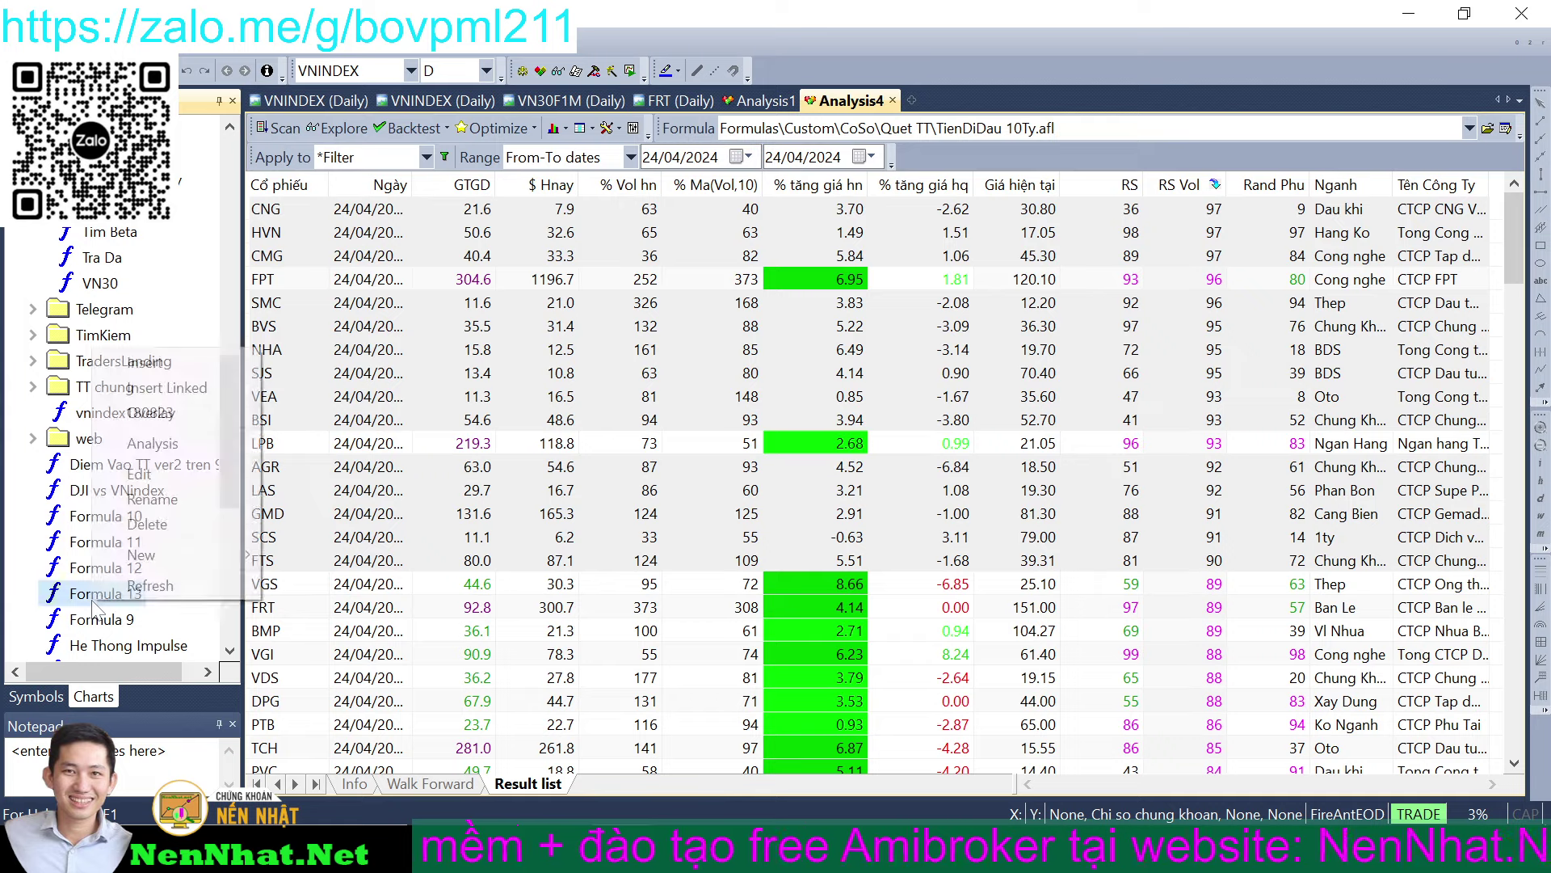
left_click(203, 451)
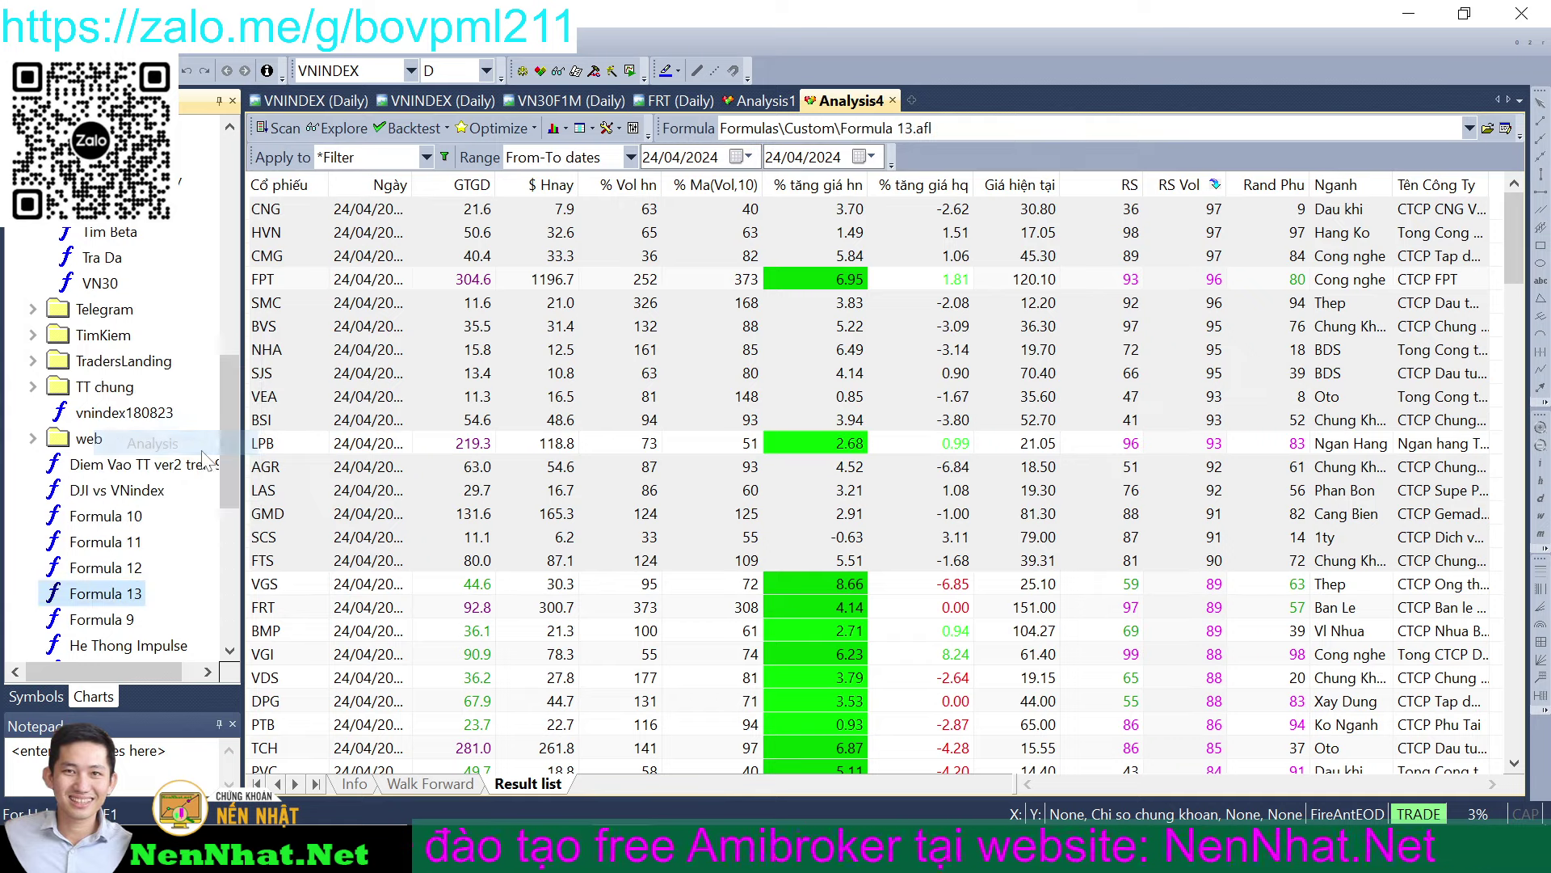
left_click(1505, 130)
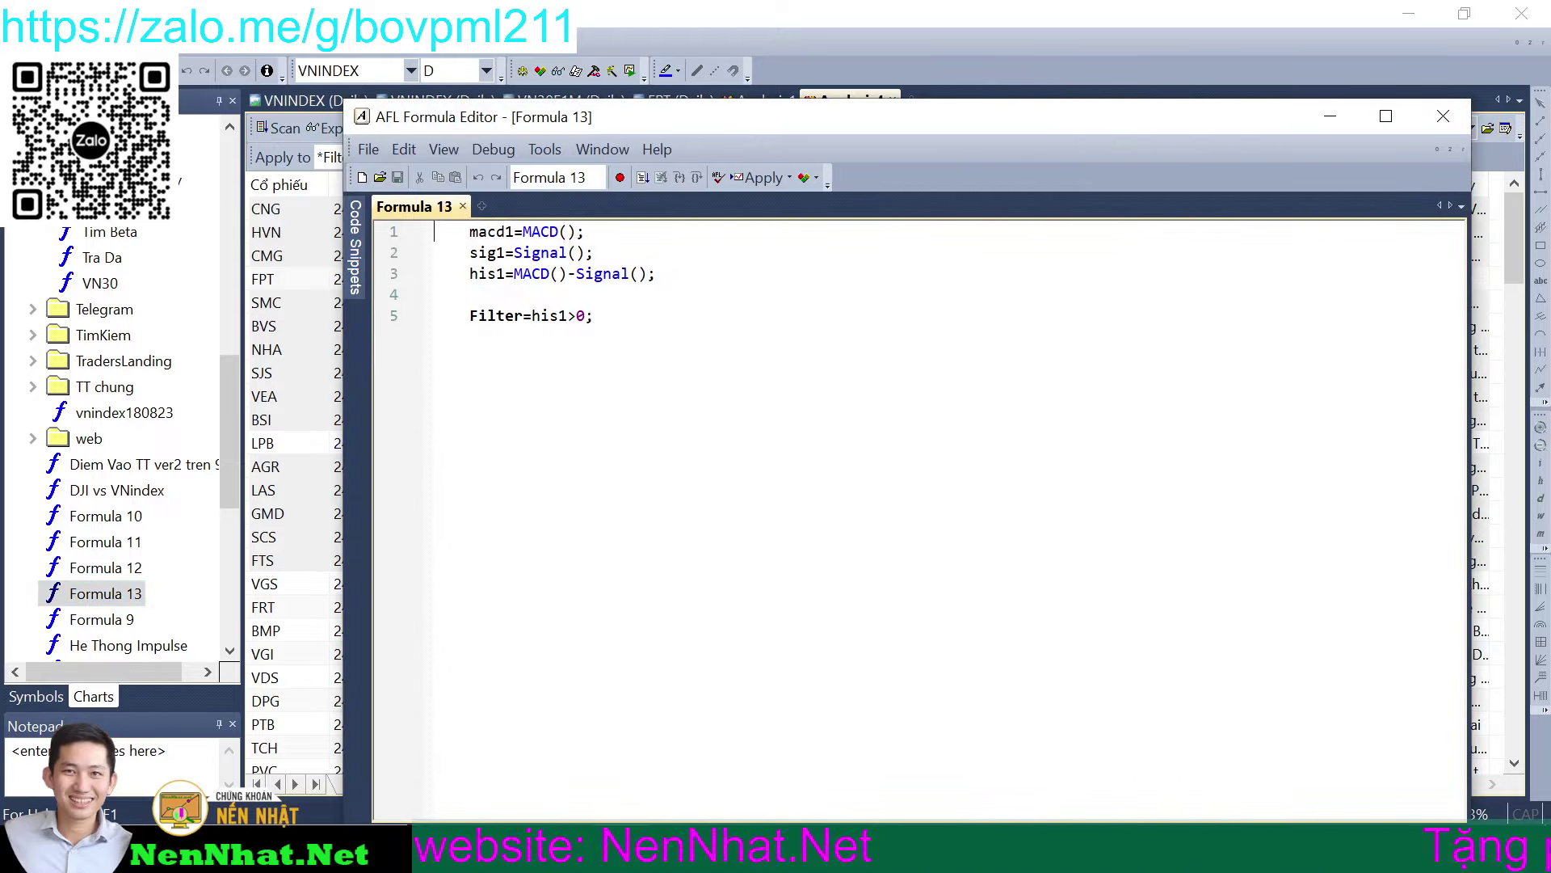
- Minimize the AFL Formula Editor and set the Analysis4 date range to run from 19/04/2024 to 19/04/2024
left_click(1330, 118)
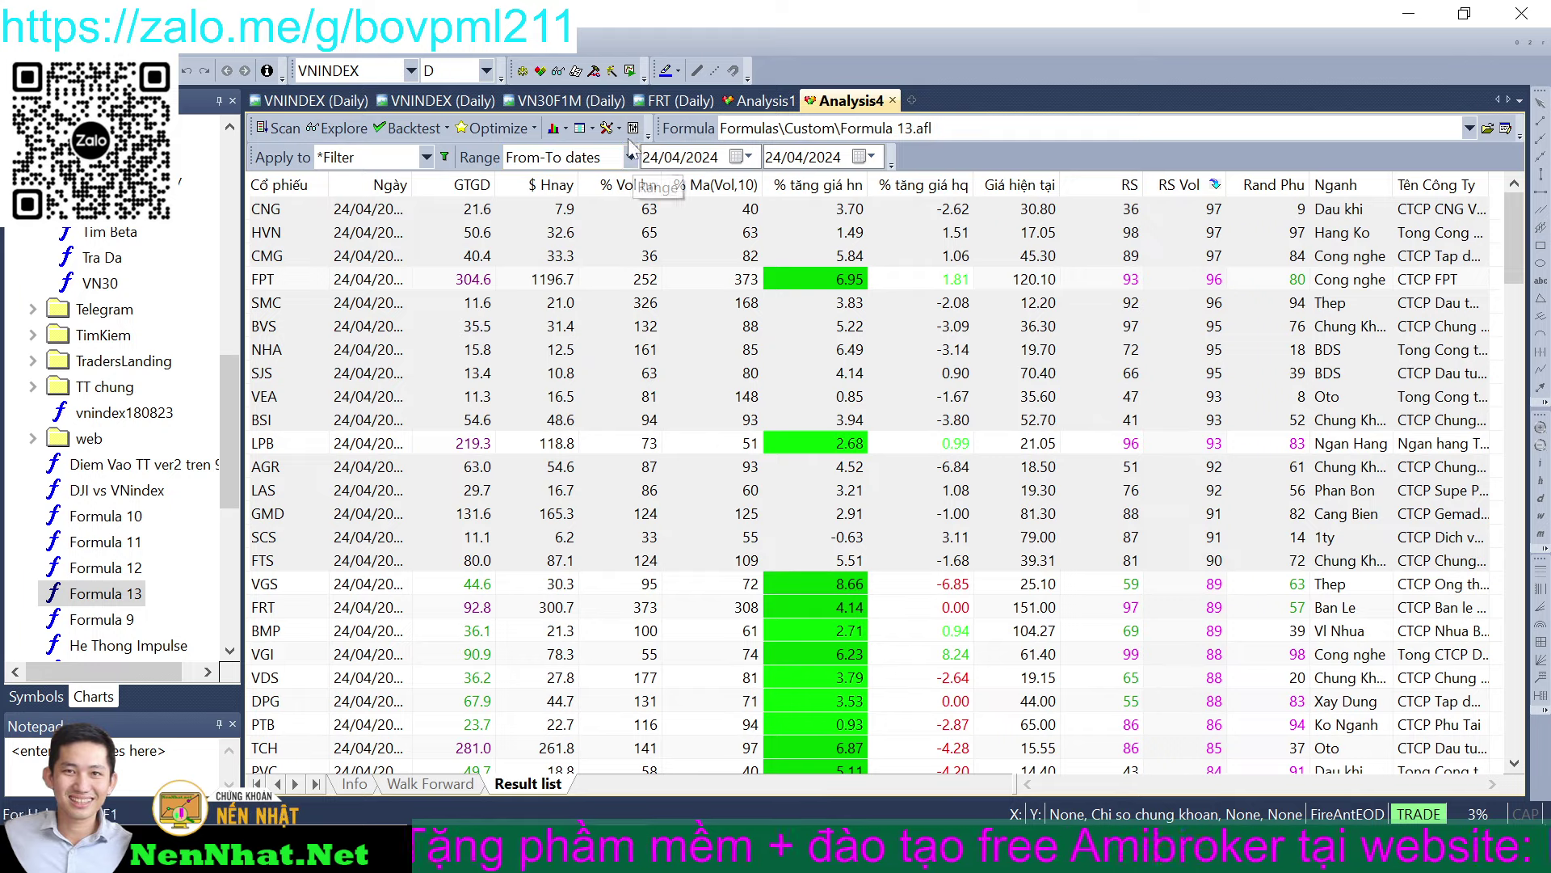
left_click(747, 156)
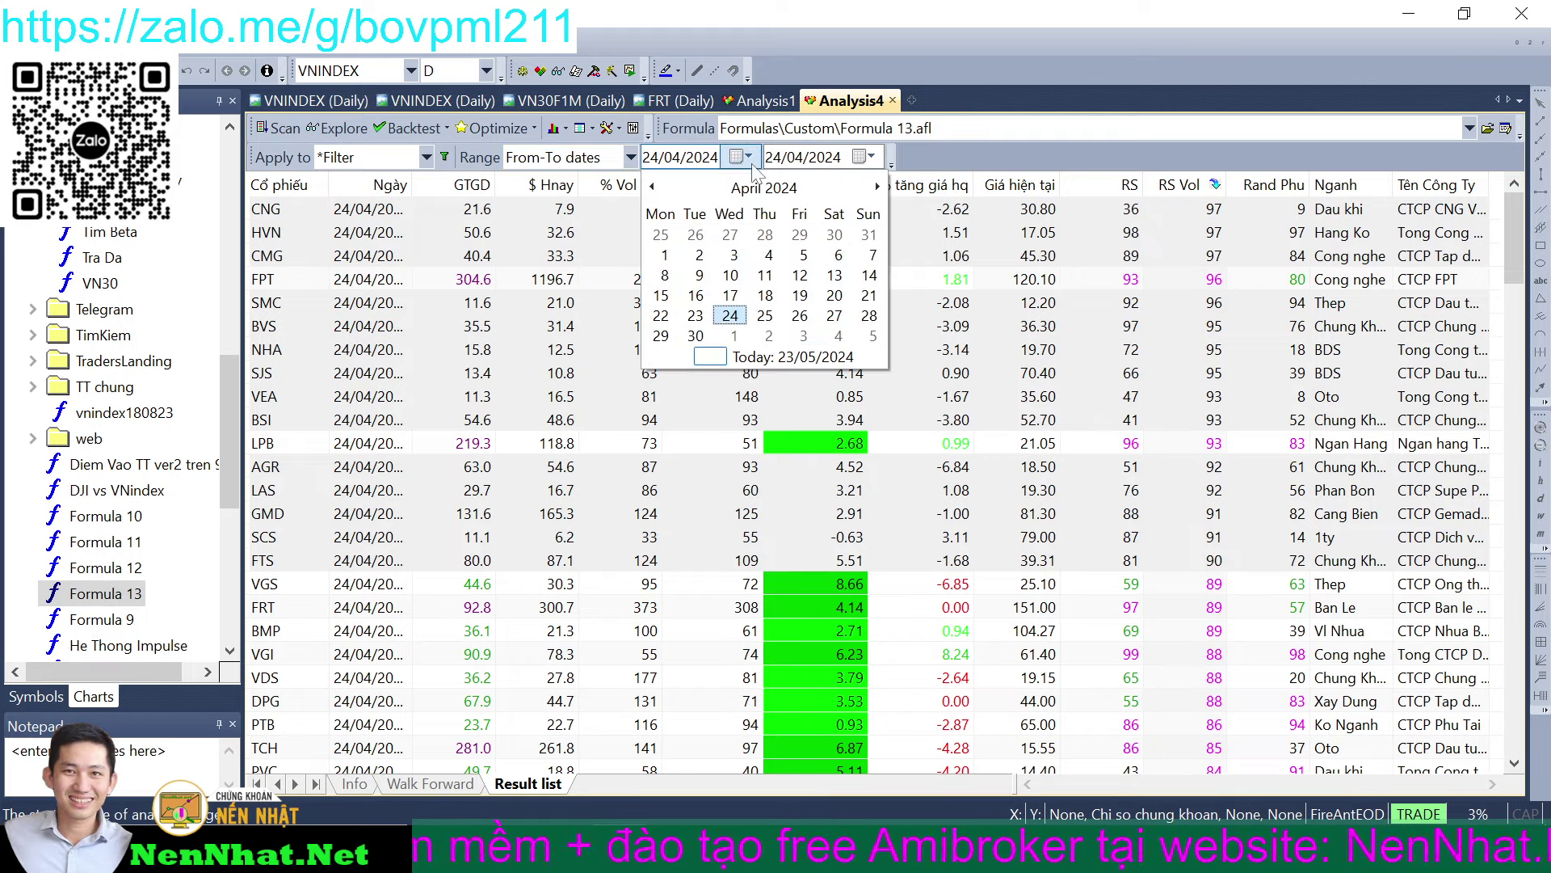
left_click(802, 301)
left_click(866, 157)
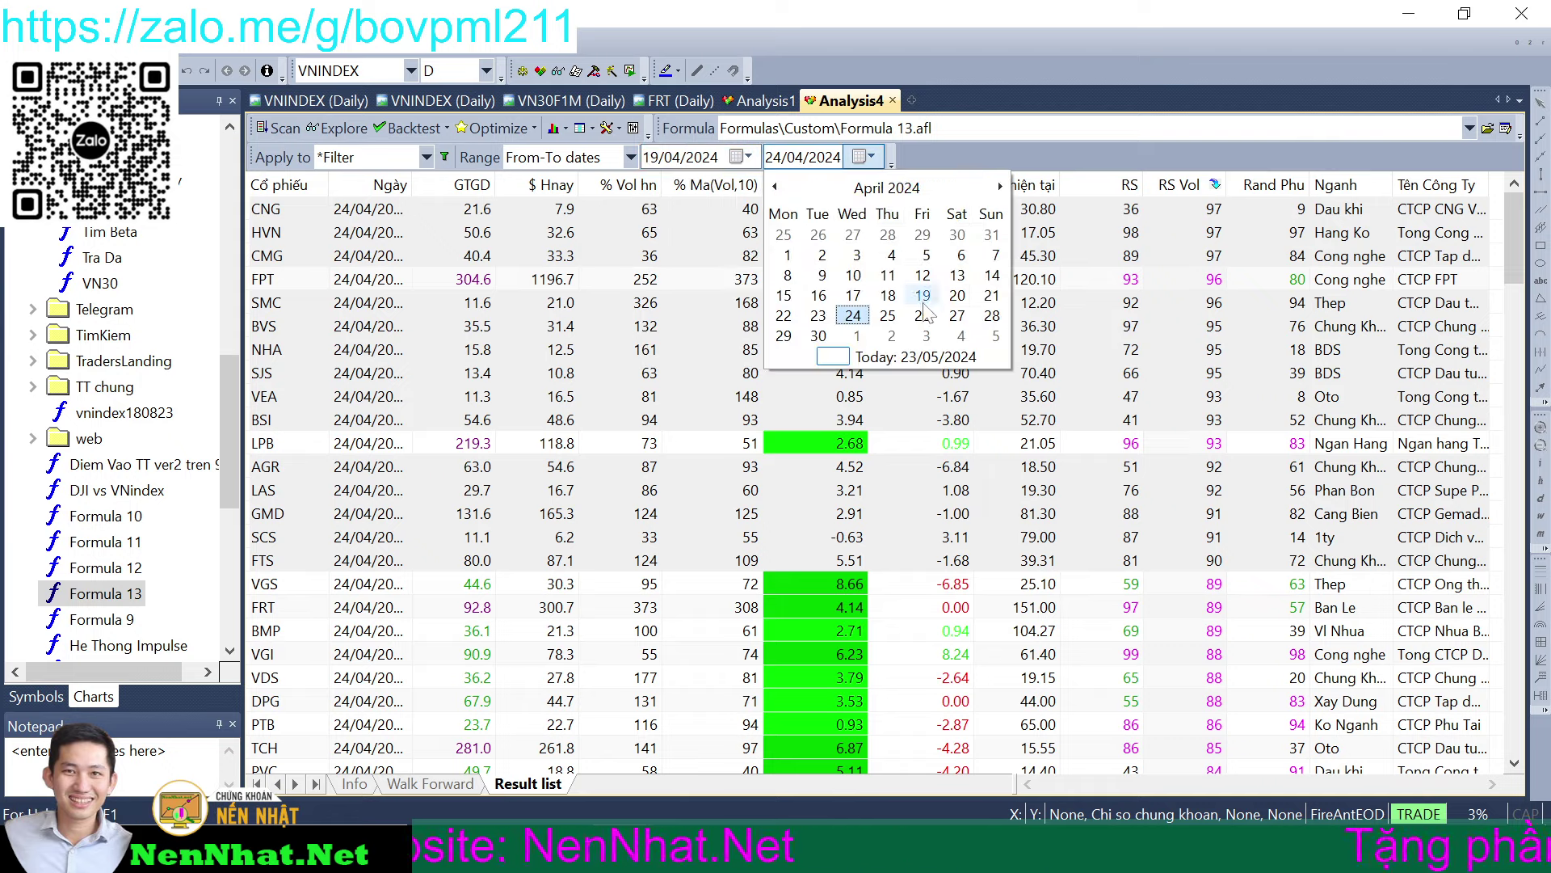
left_click(922, 295)
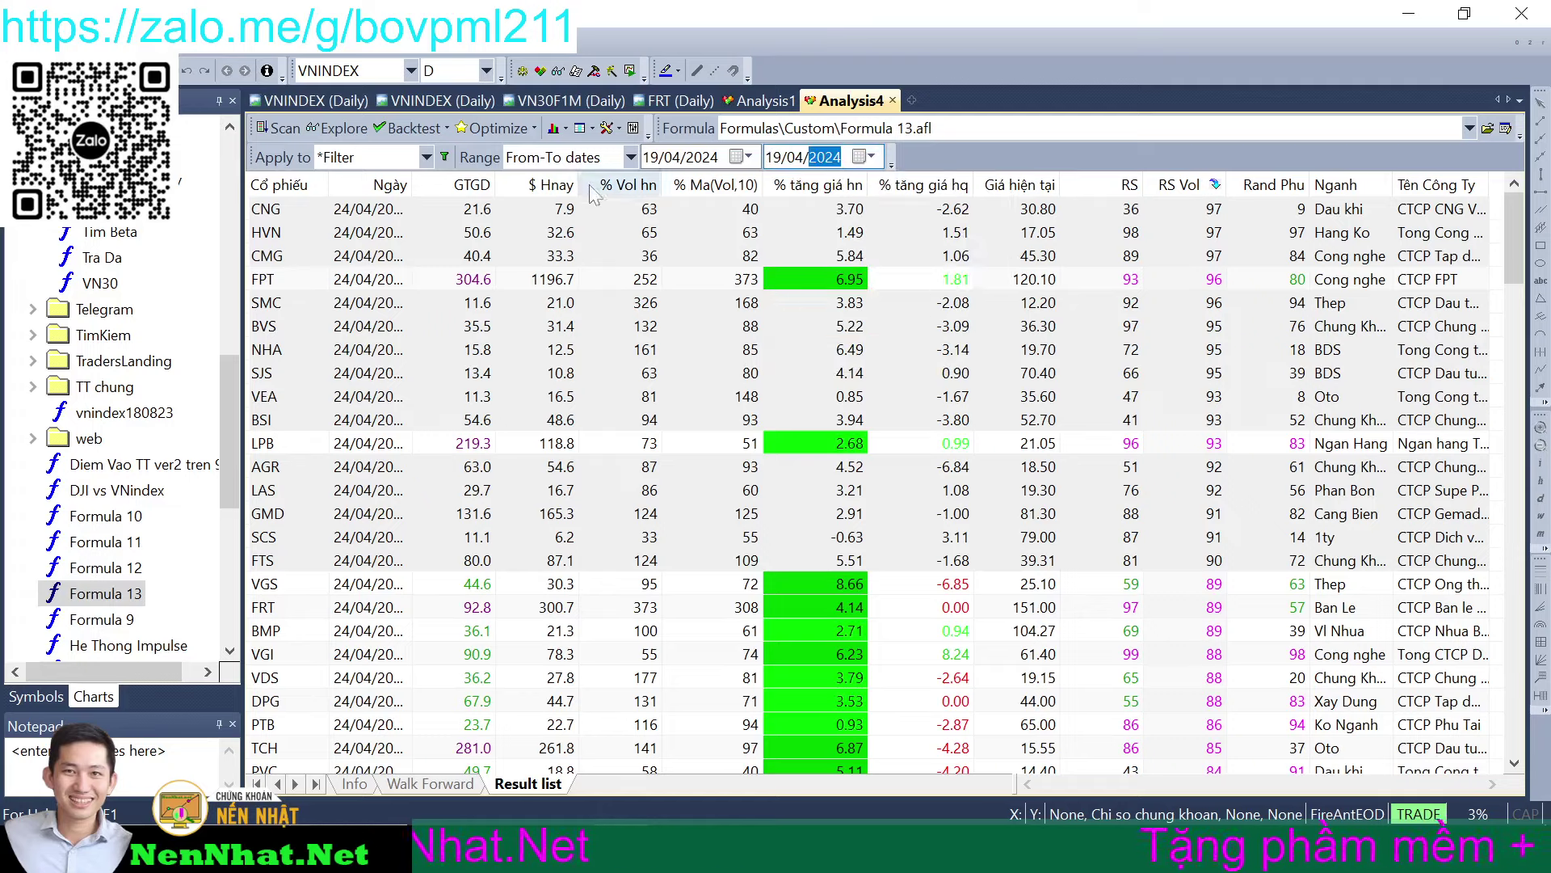
- Set the Analysis4 backtester periodicity to Weekly and run the Formula 13 exploration
left_click(606, 127)
left_click(715, 264)
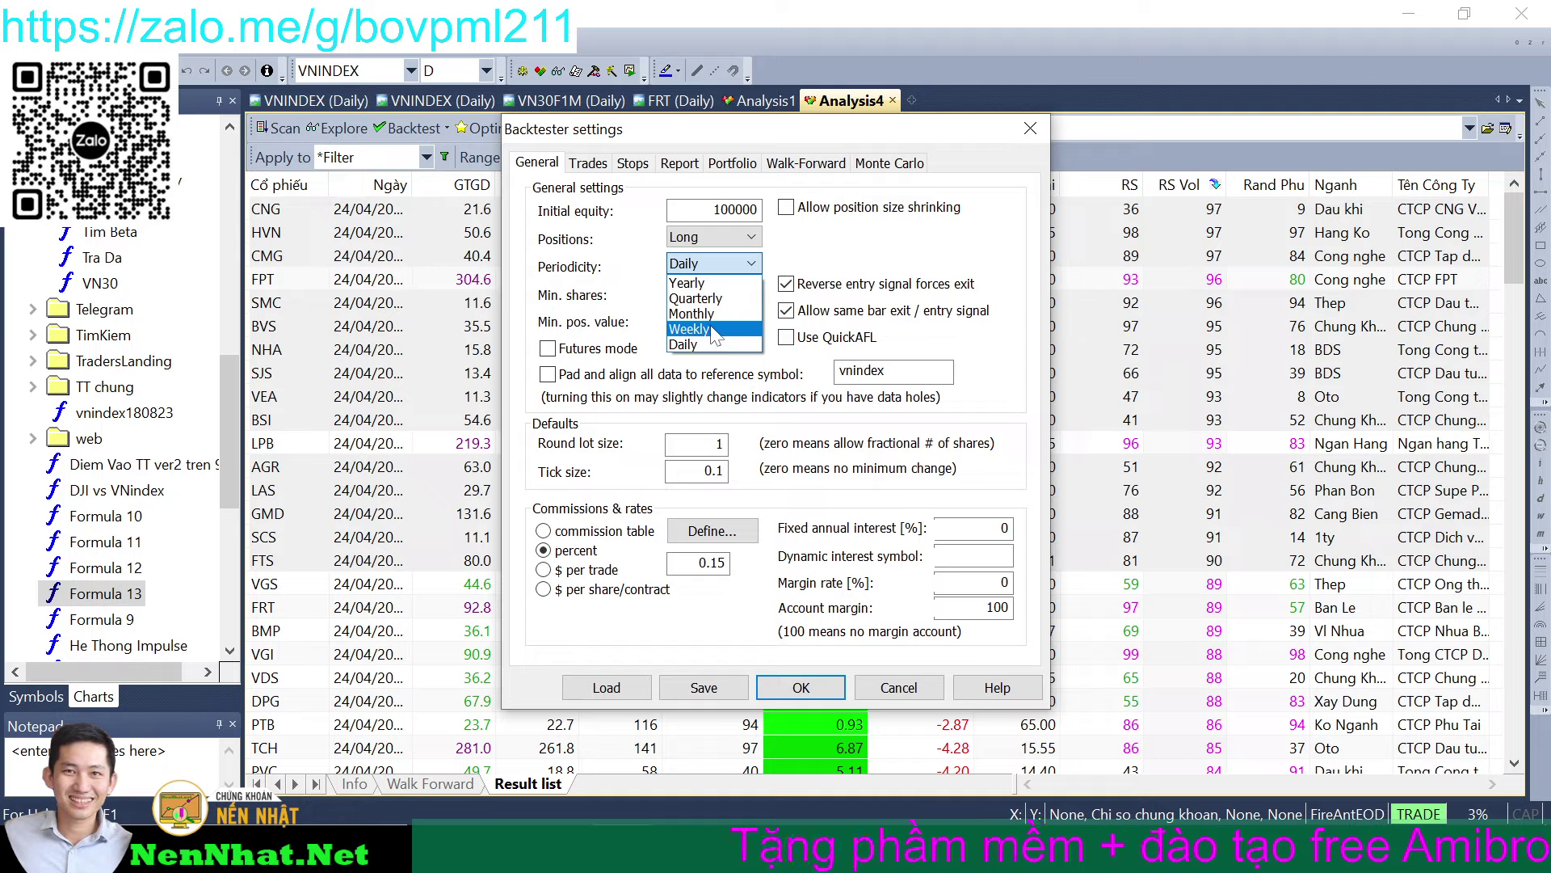
left_click(711, 329)
left_click(800, 688)
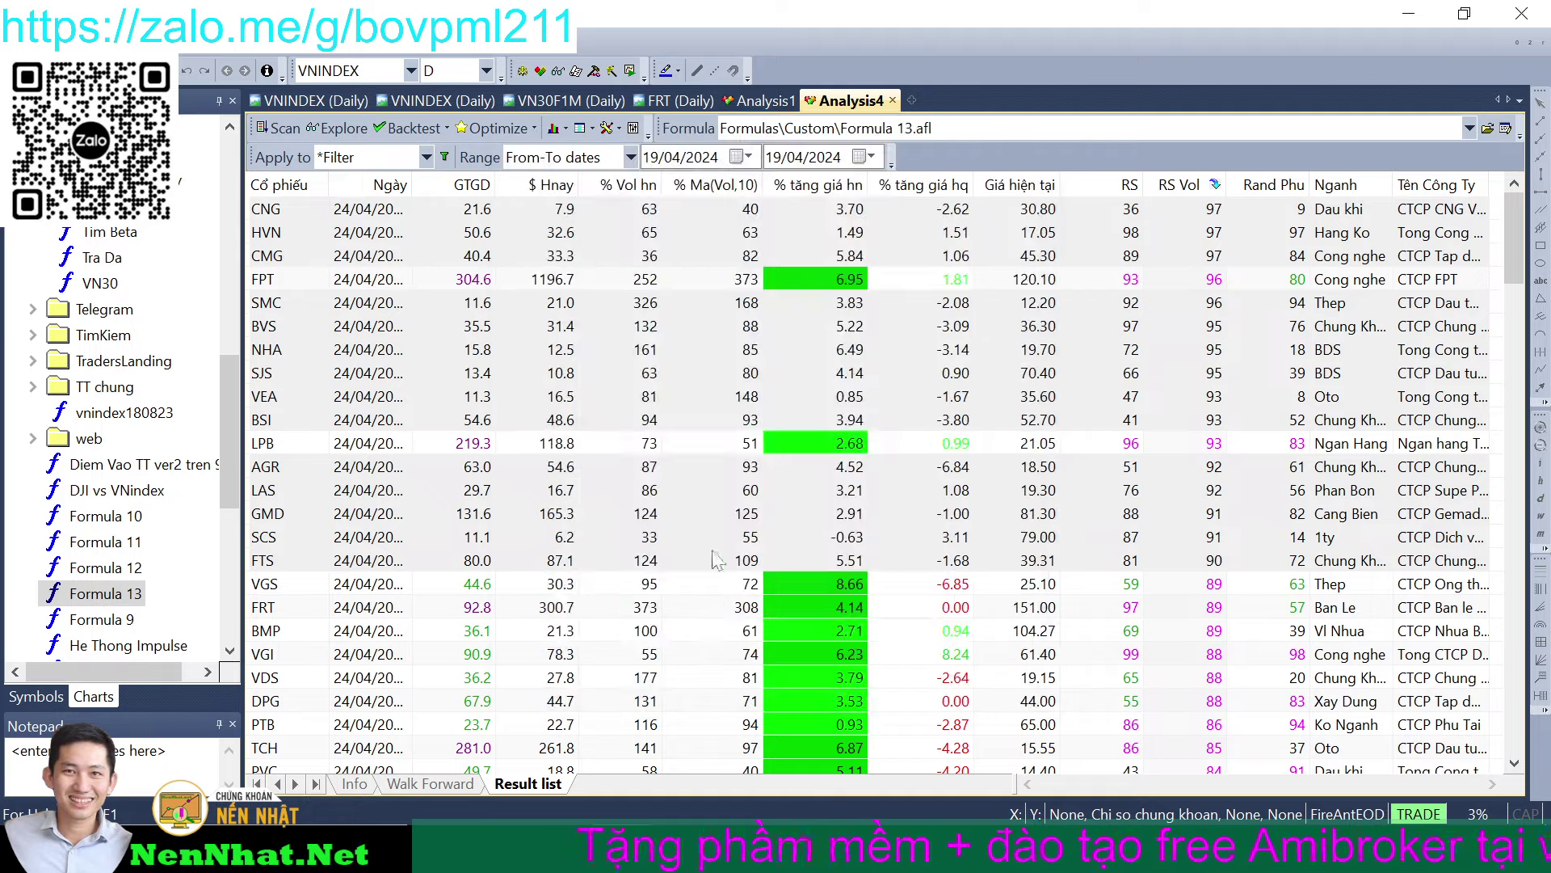
left_click(364, 133)
- Select all tickers in the weekly MACD results and replace the Nhap watch list with them
scroll(459, 305, "down", 5)
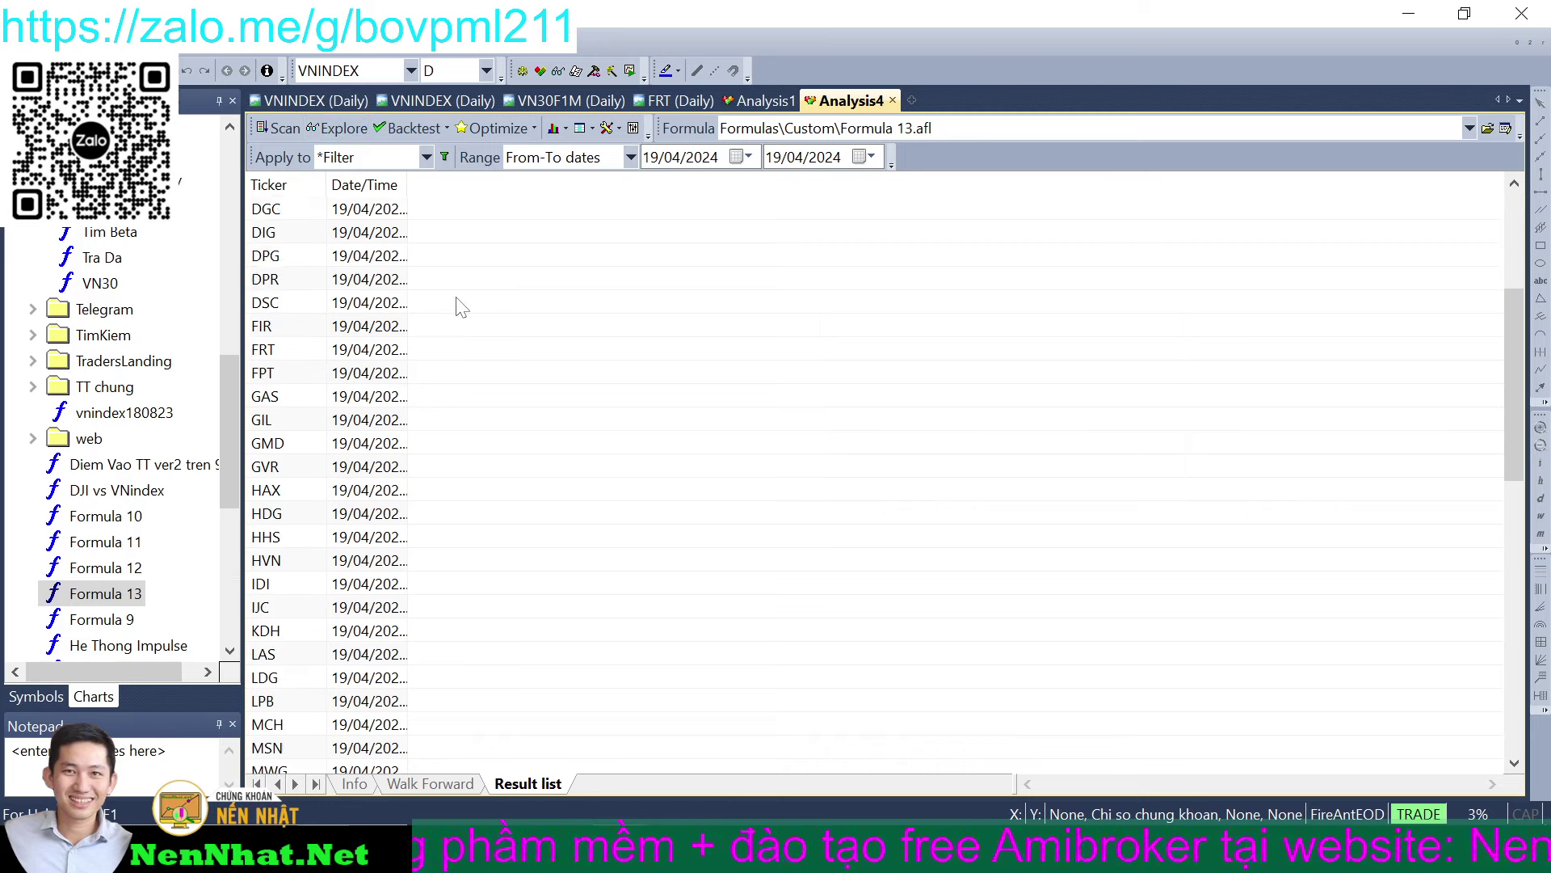
scroll(459, 307, "down", 10)
scroll(442, 735, "down", 1)
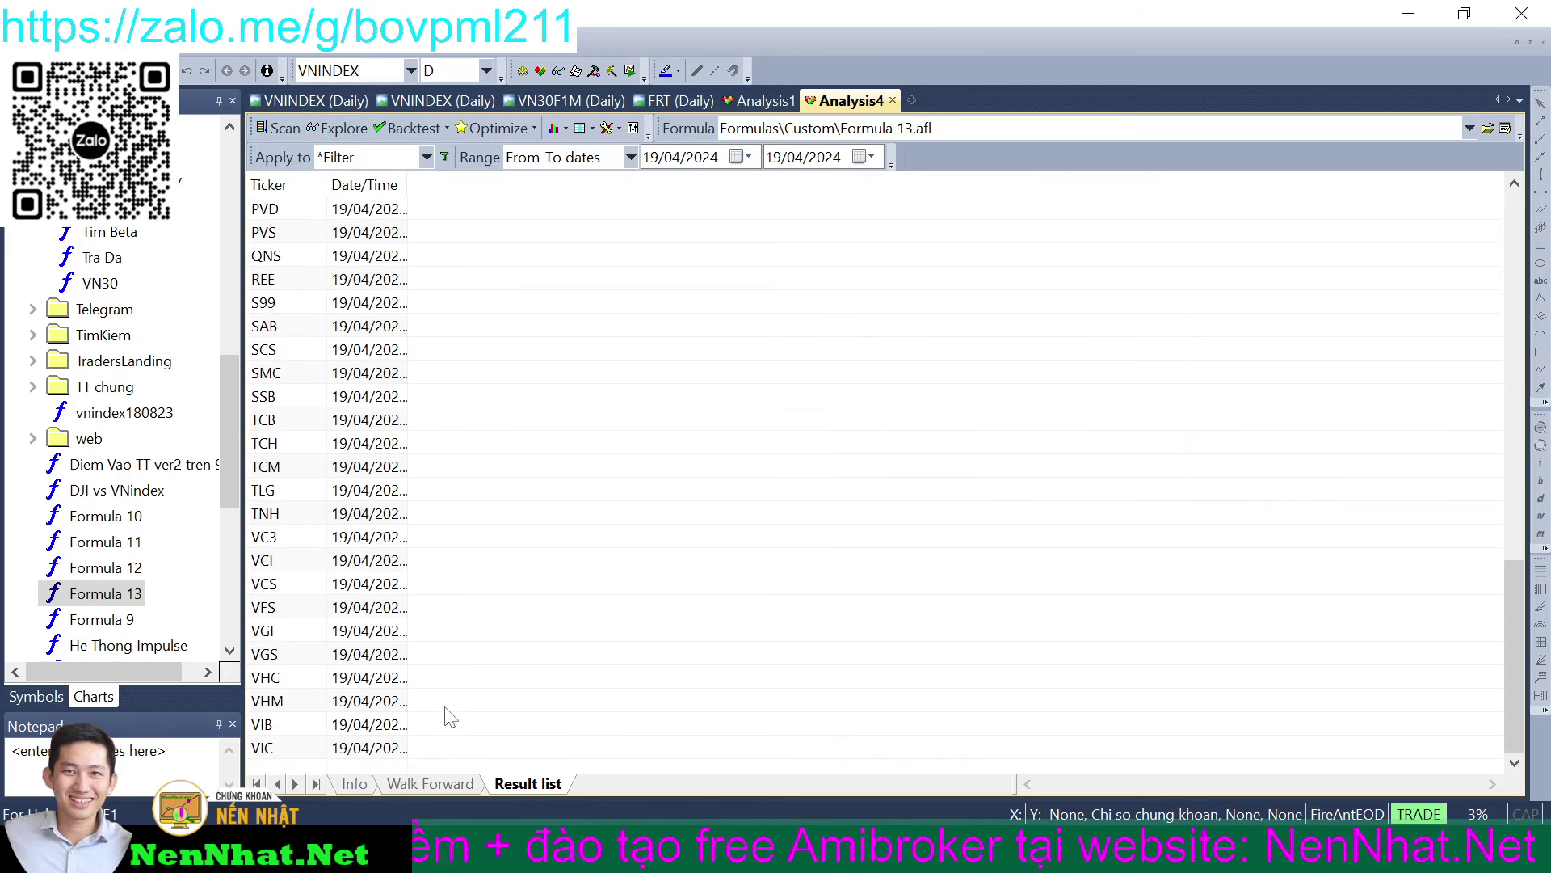
left_click_drag(426, 747, 327, 214)
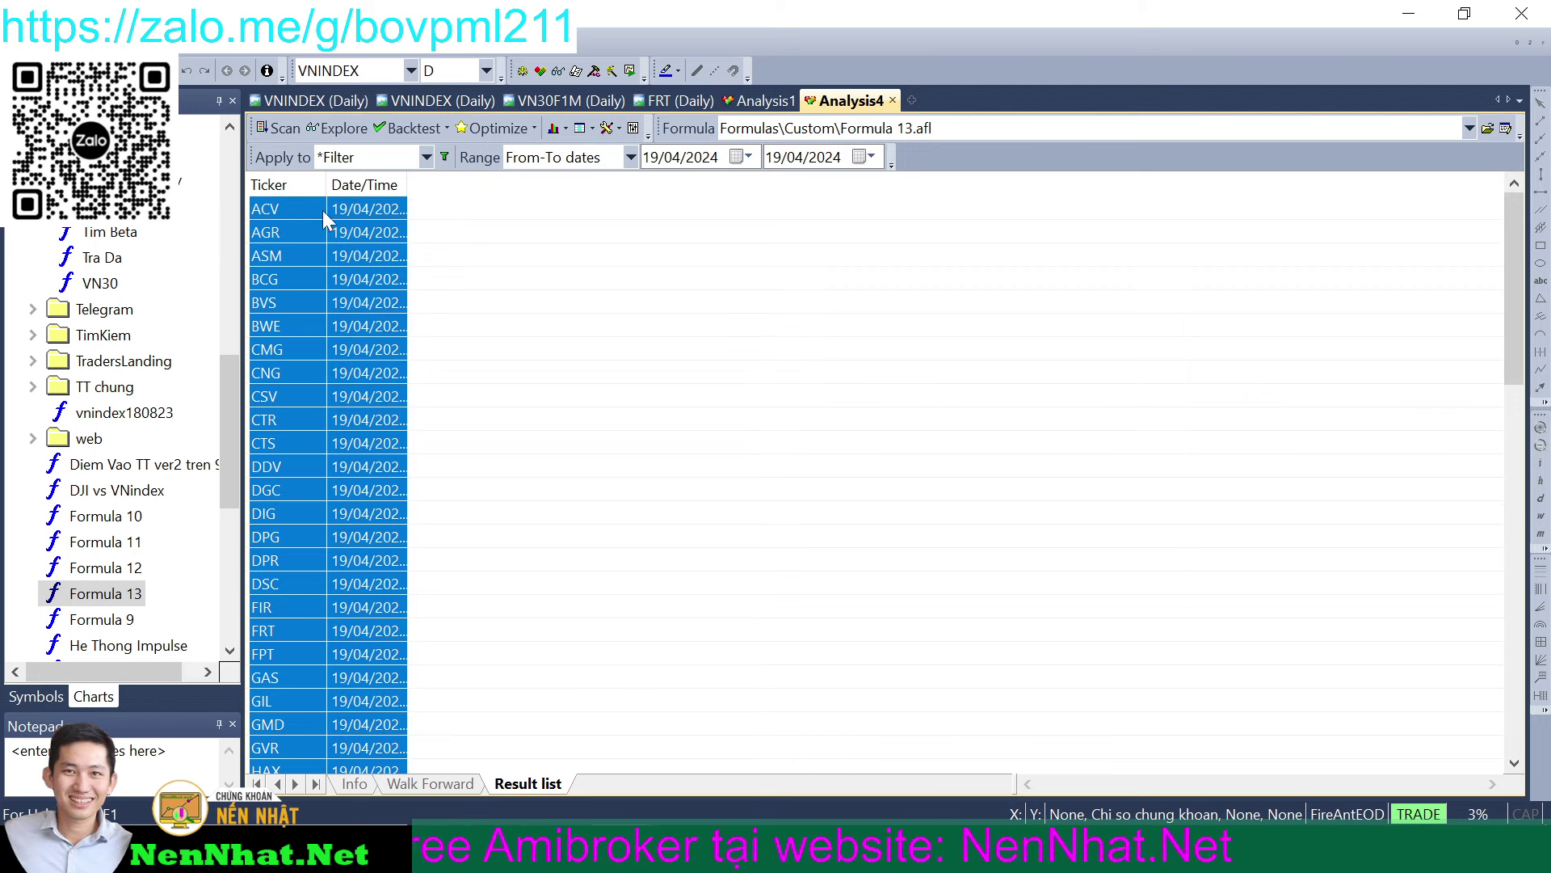
right_click(303, 209)
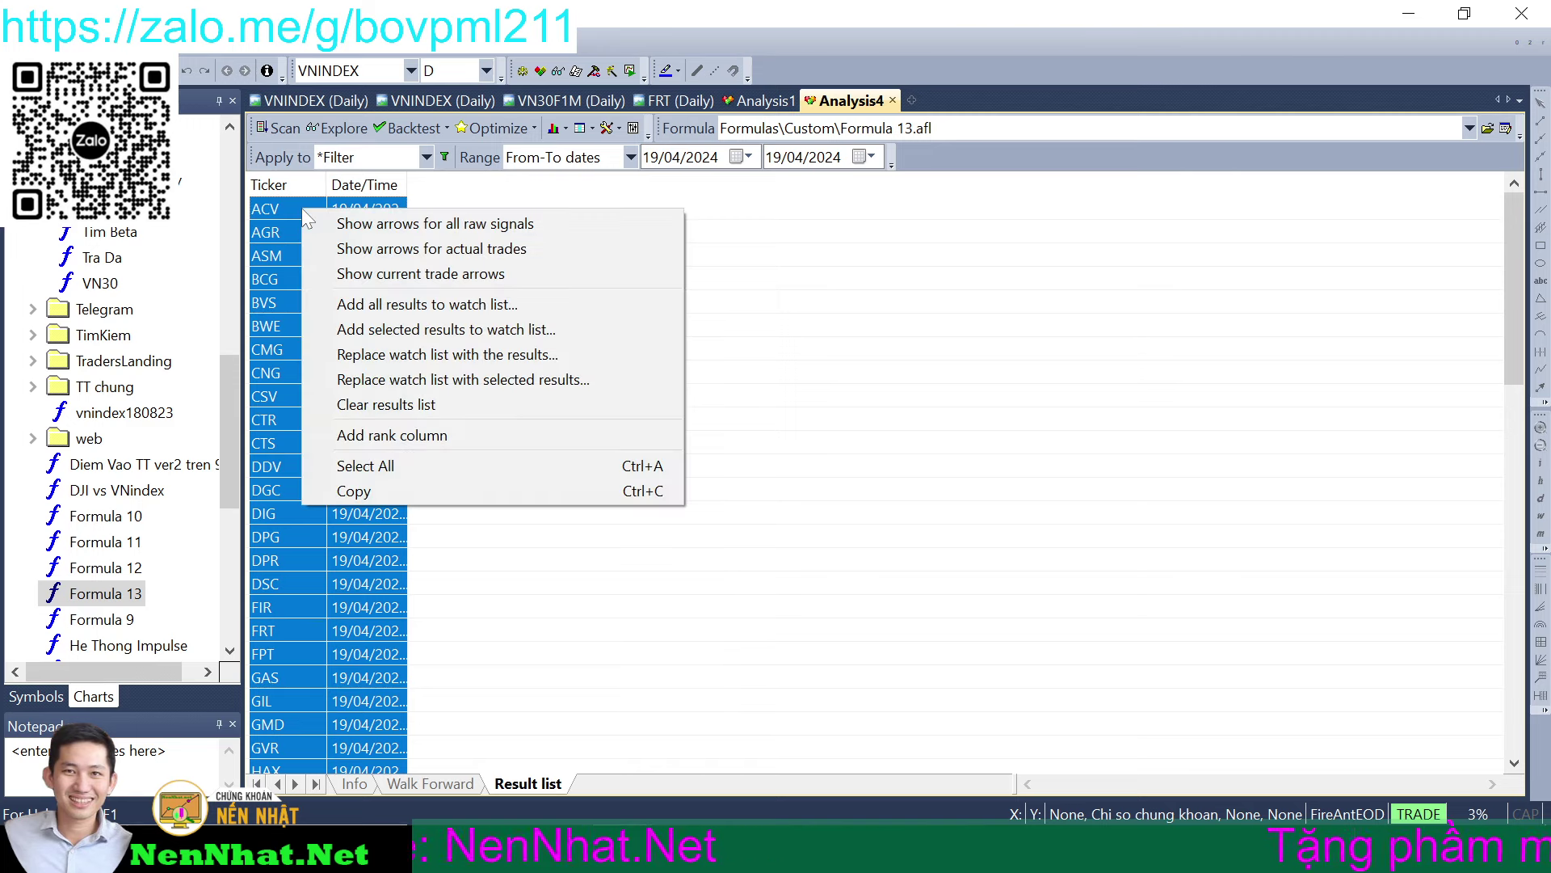
left_click(392, 380)
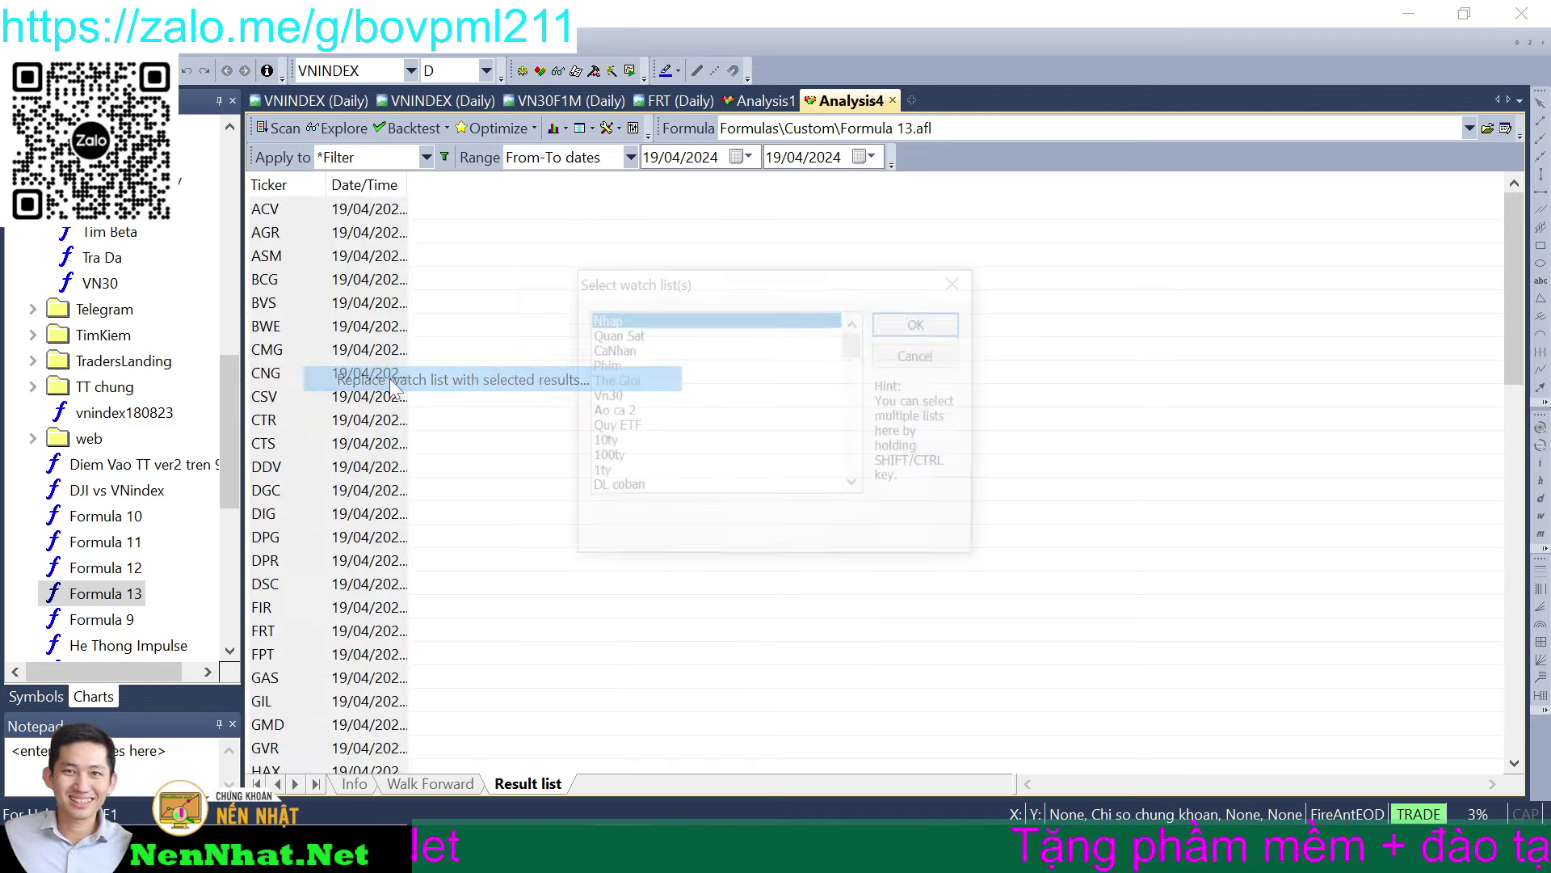
left_click(921, 322)
- Set the Analysis4 backtester periodicity to Daily
left_click(608, 129)
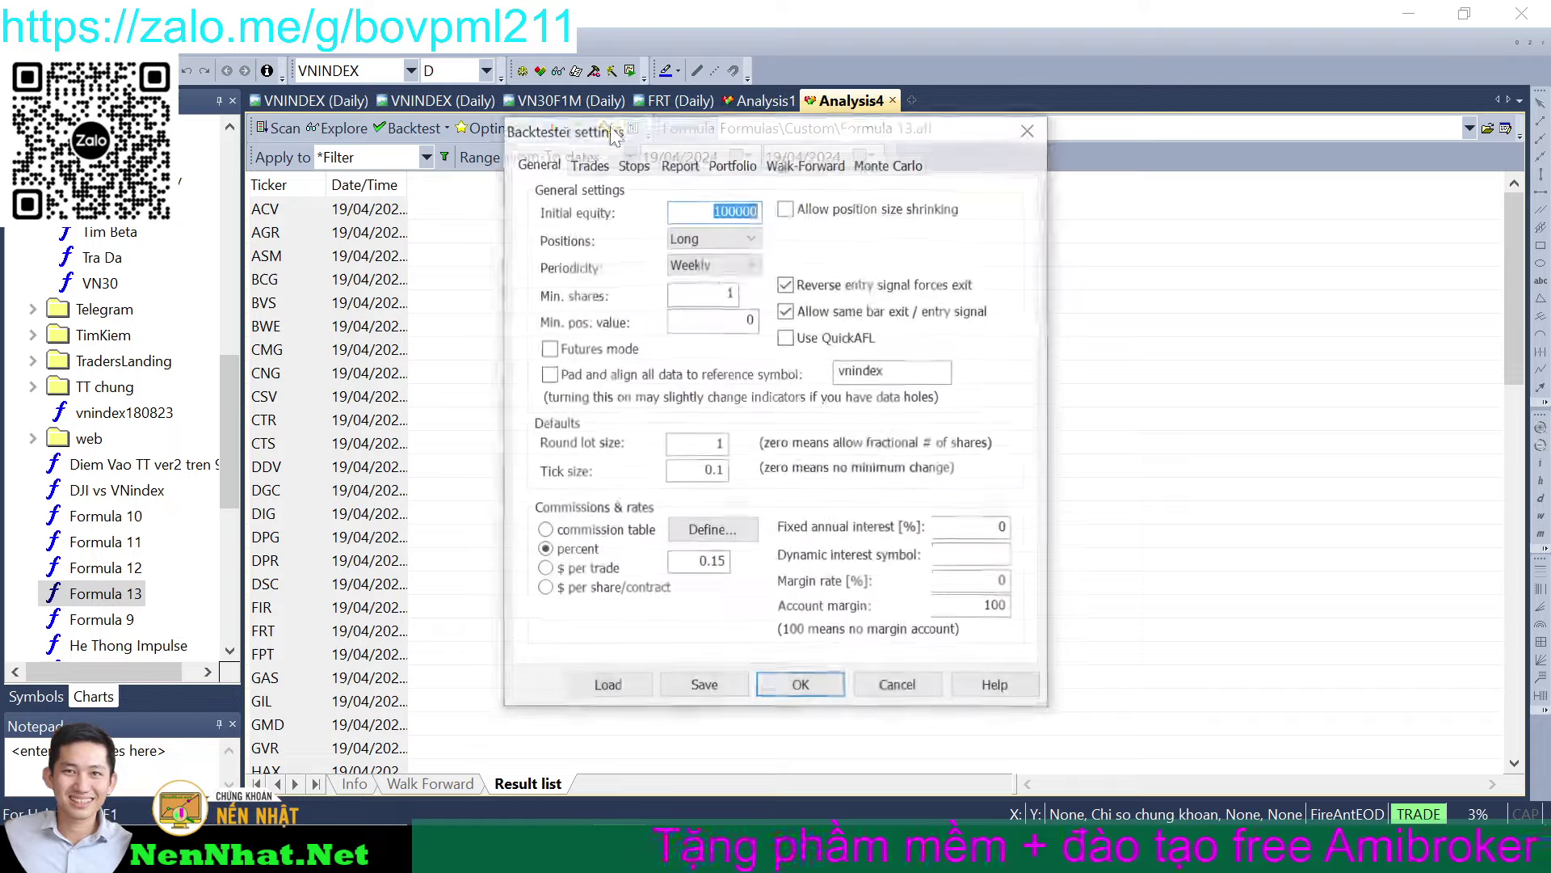
left_click(727, 263)
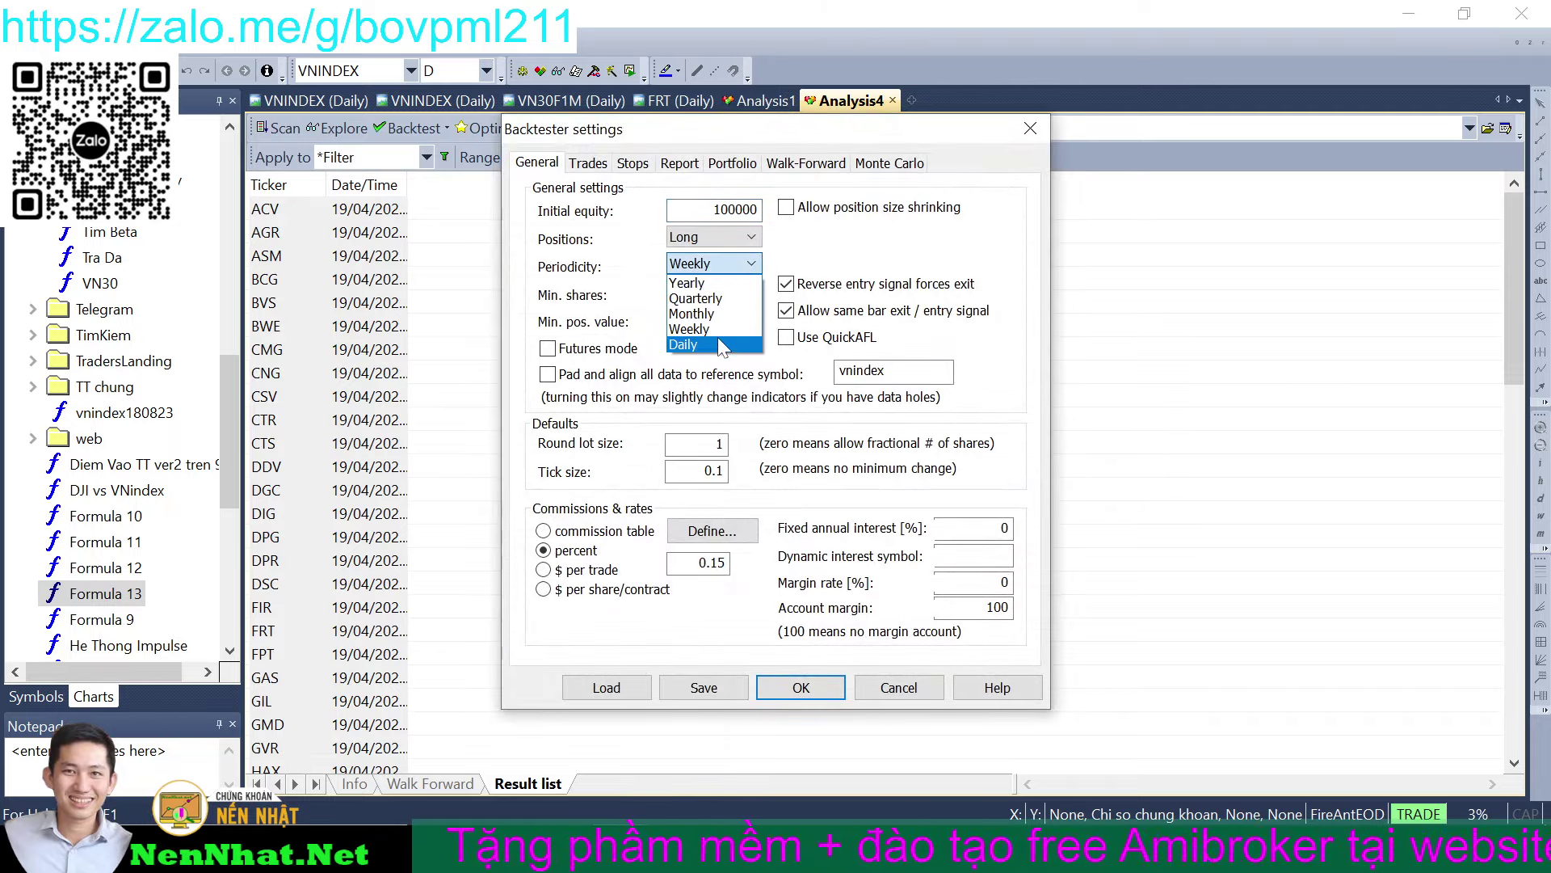
left_click(718, 344)
left_click(803, 686)
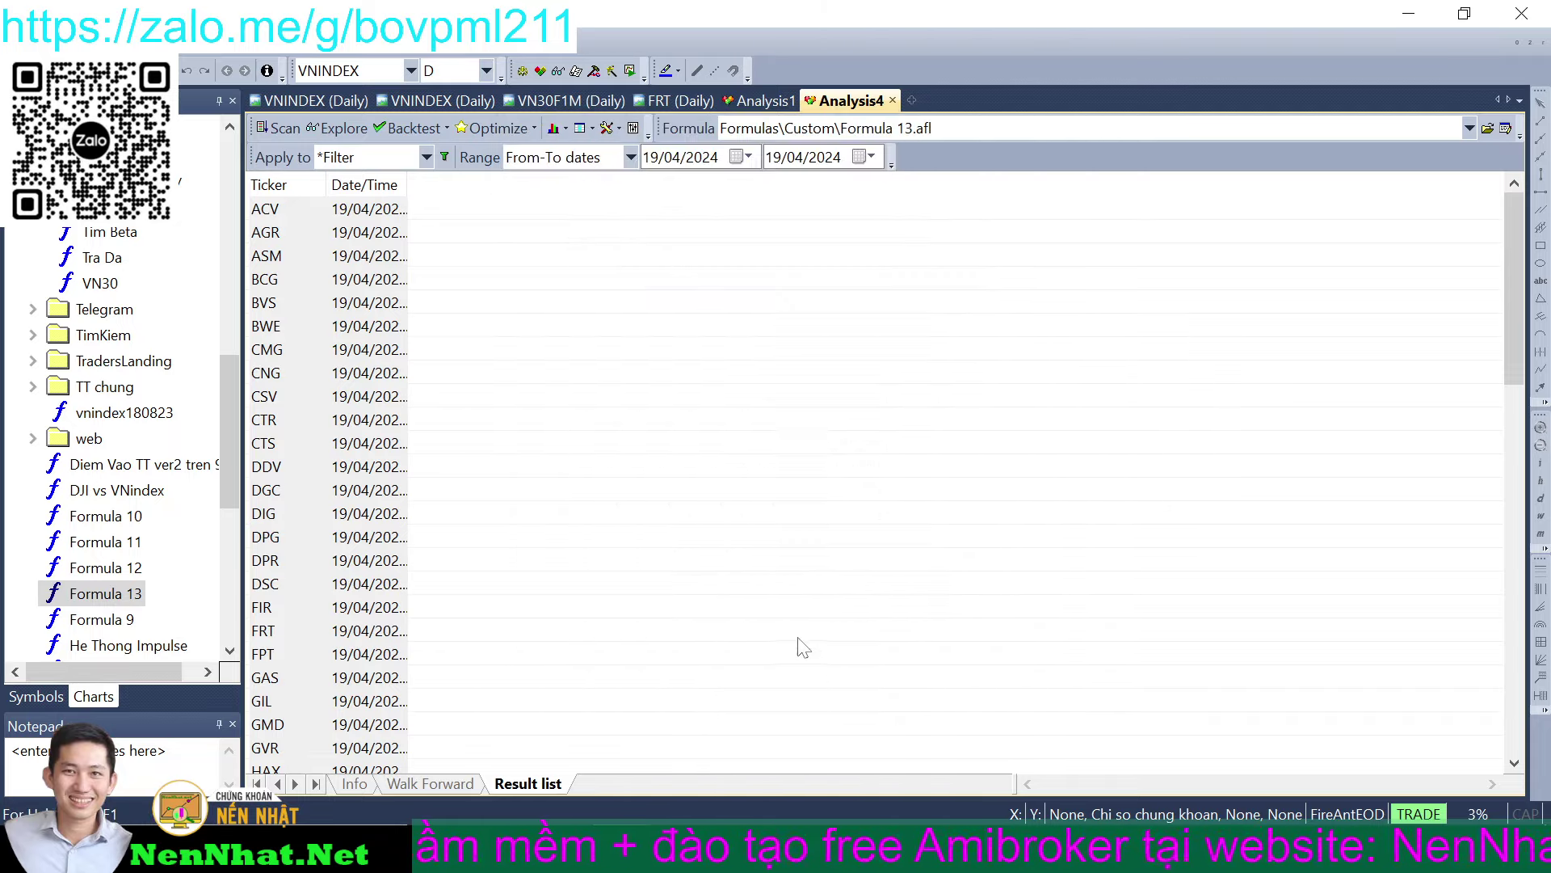
- Set both the start and end dates of the Analysis4 range to 24/04/2024
left_click(742, 156)
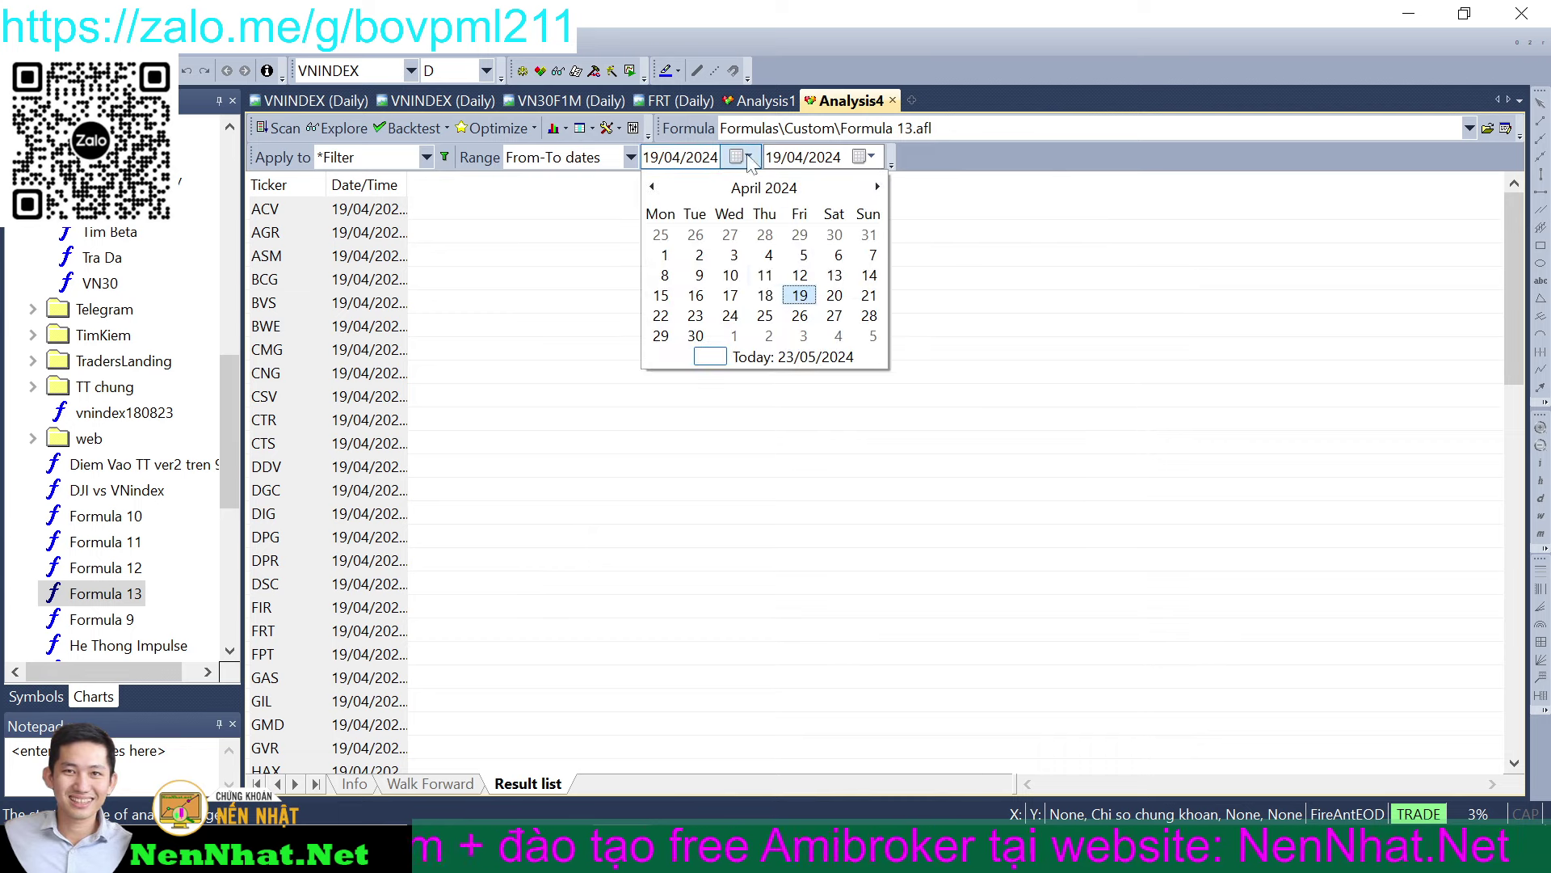
left_click(730, 316)
left_click(863, 156)
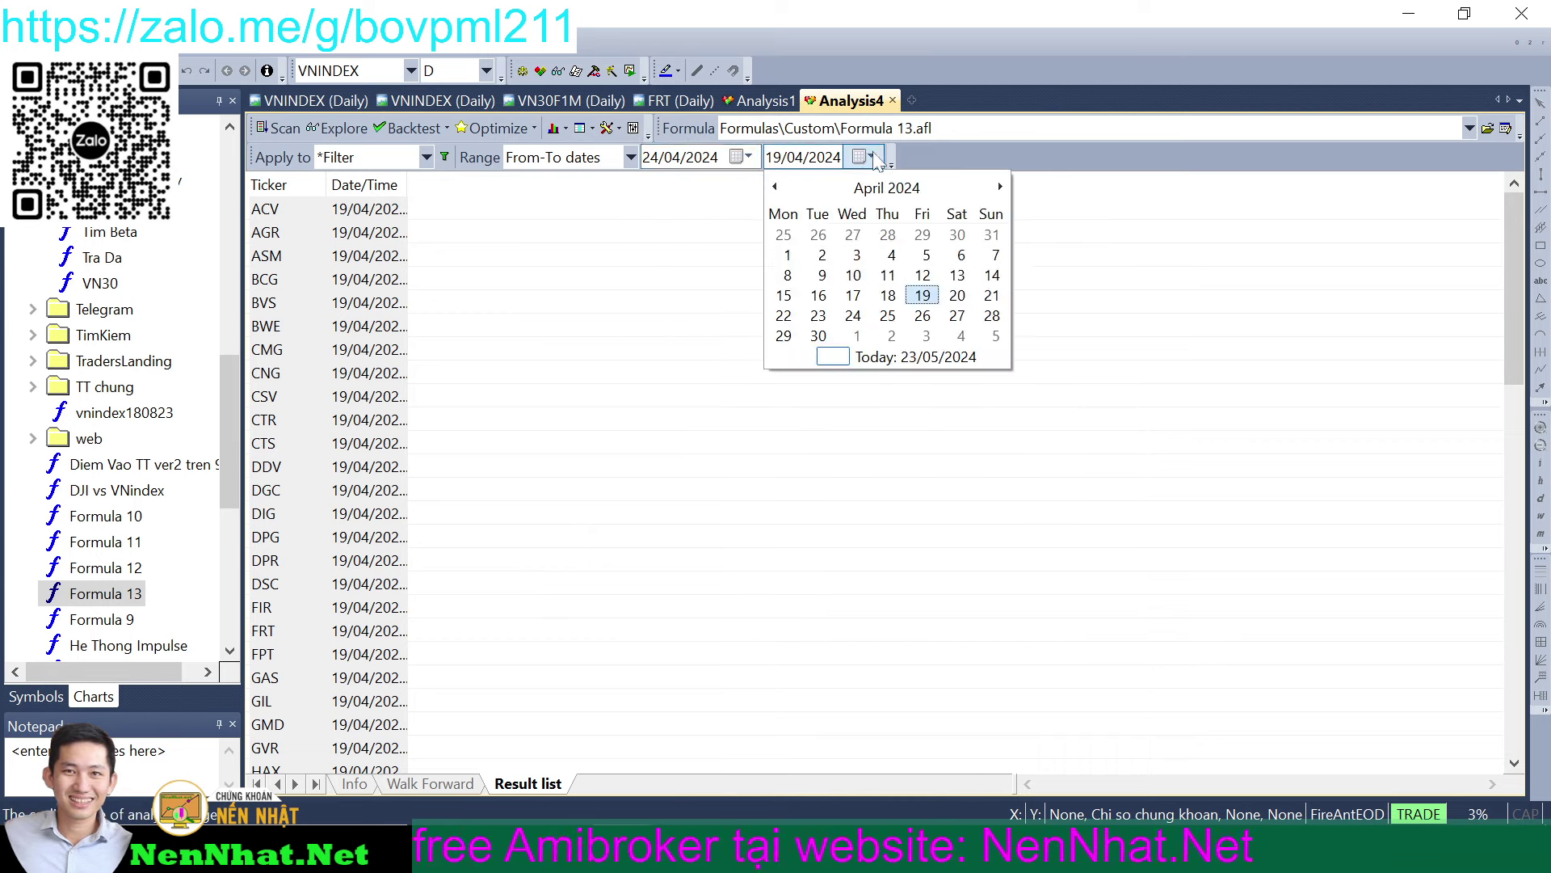
left_click(853, 316)
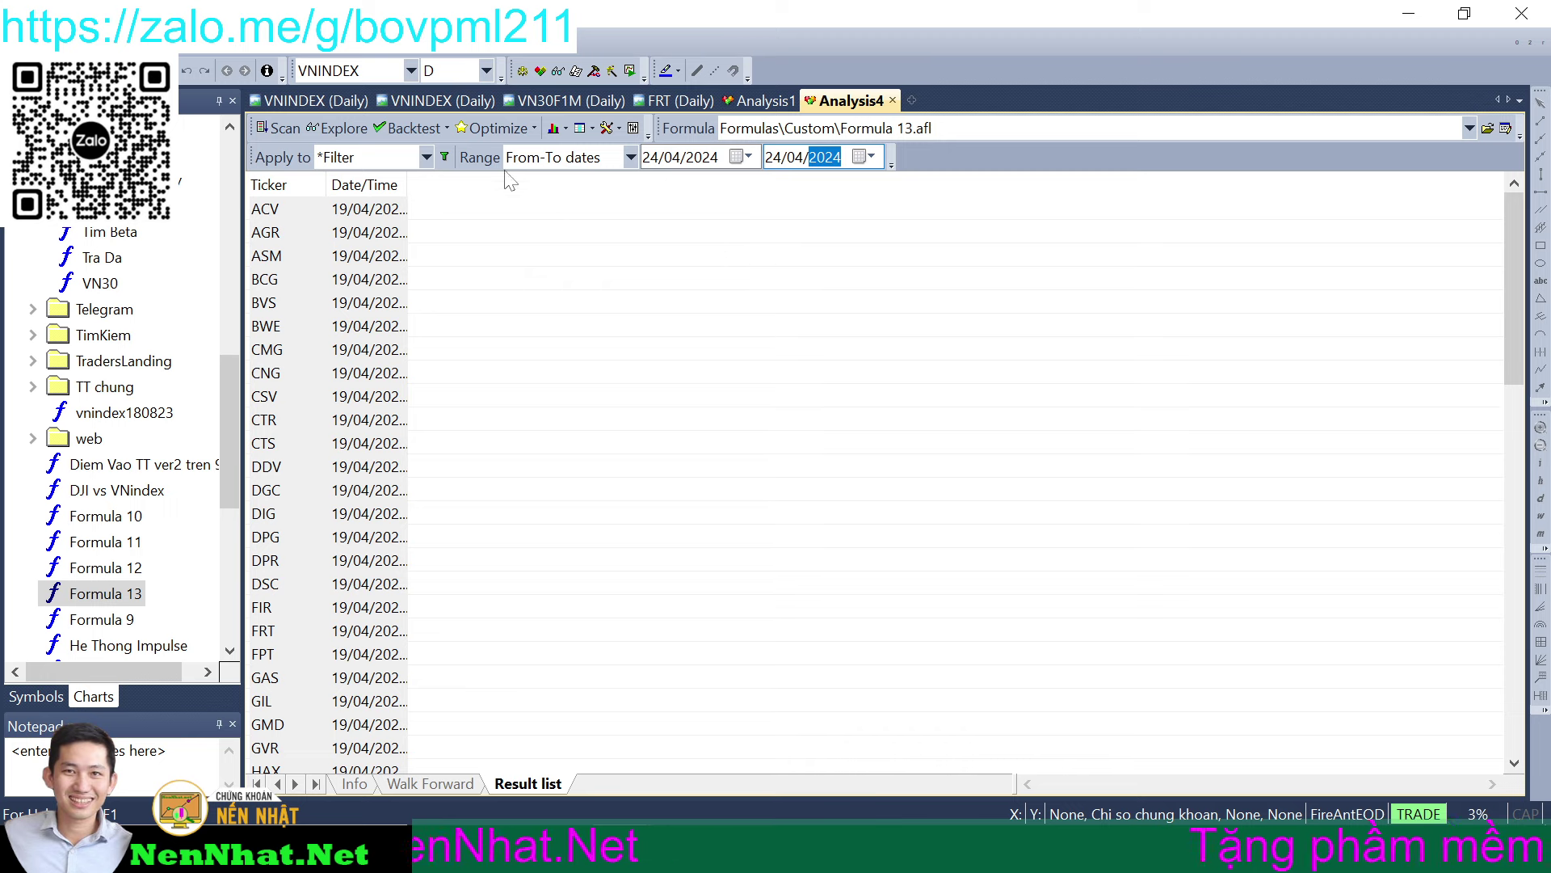
- Change the Analysis4 filter's included watch list to Nhap and run the Formula 13 exploration on it
left_click(445, 159)
left_click(1087, 499)
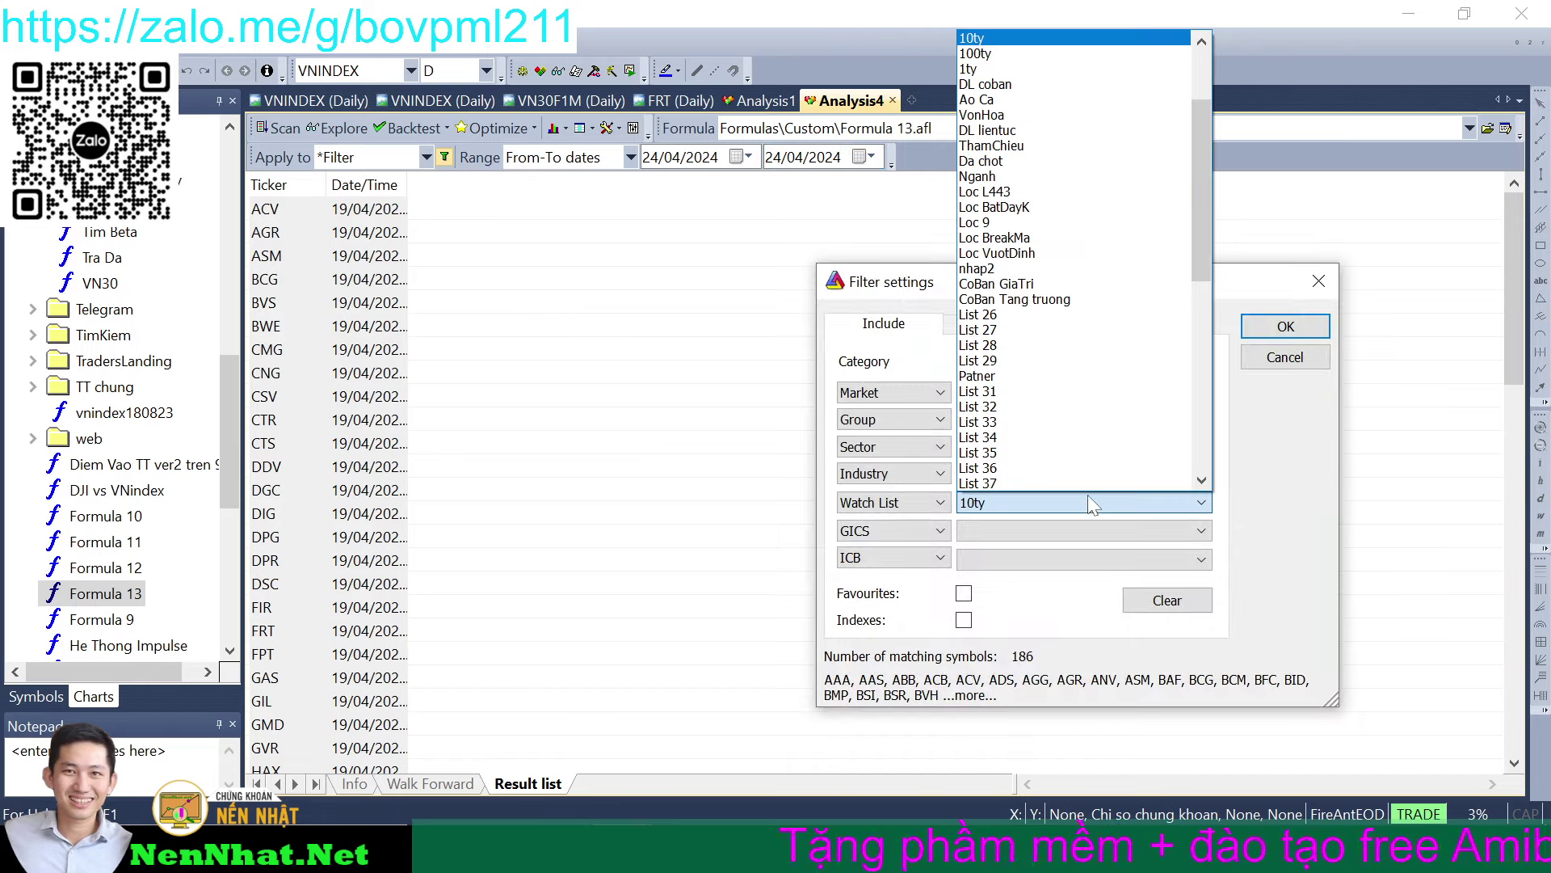
scroll(1083, 226, "up", 3)
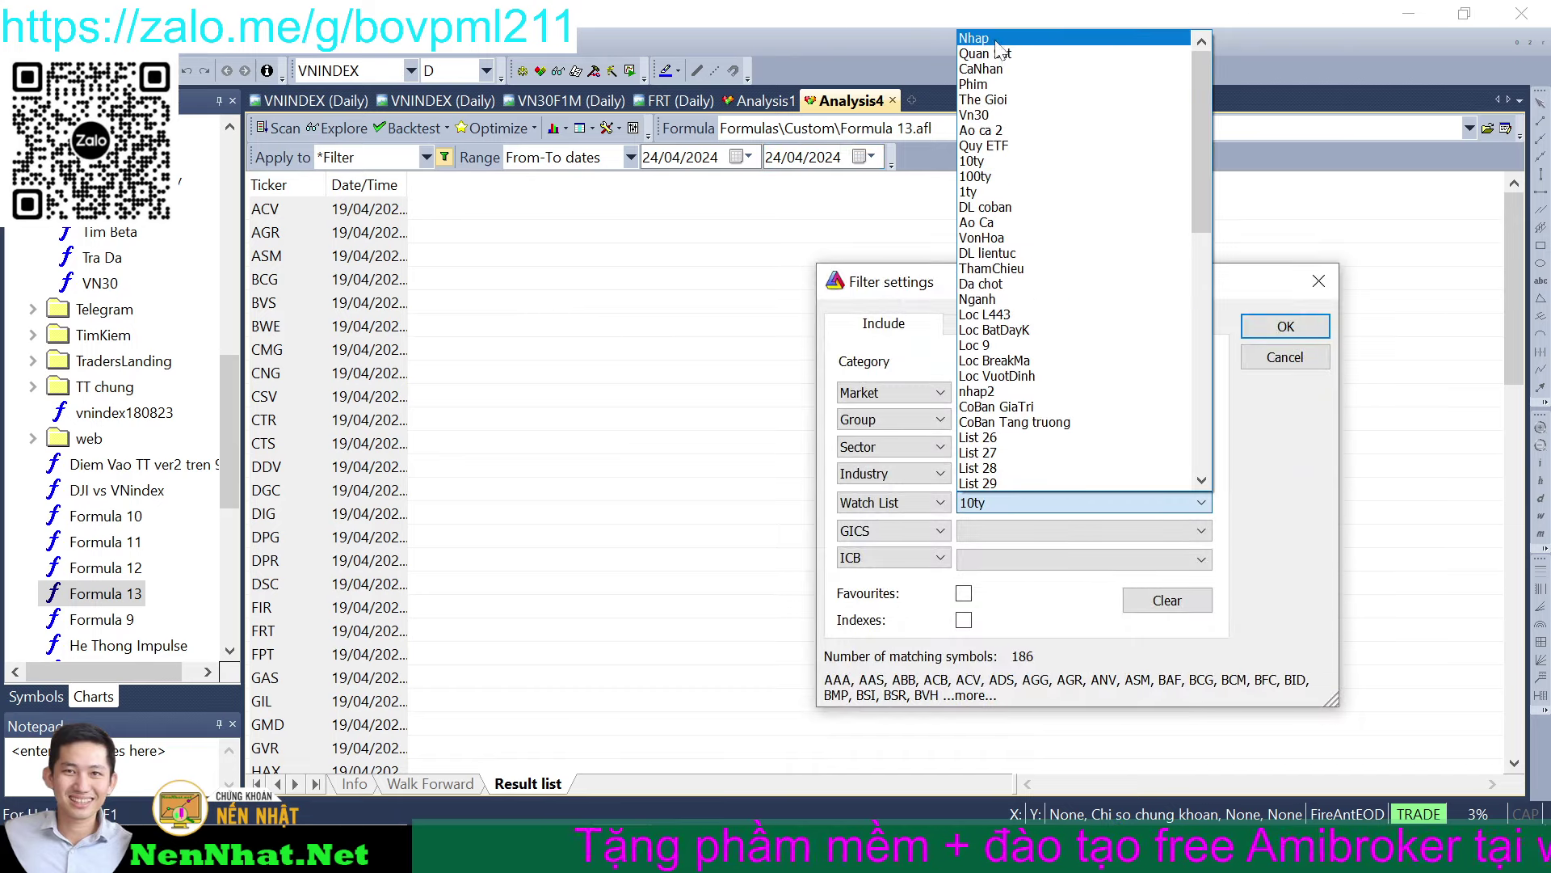
left_click(996, 40)
left_click(1288, 328)
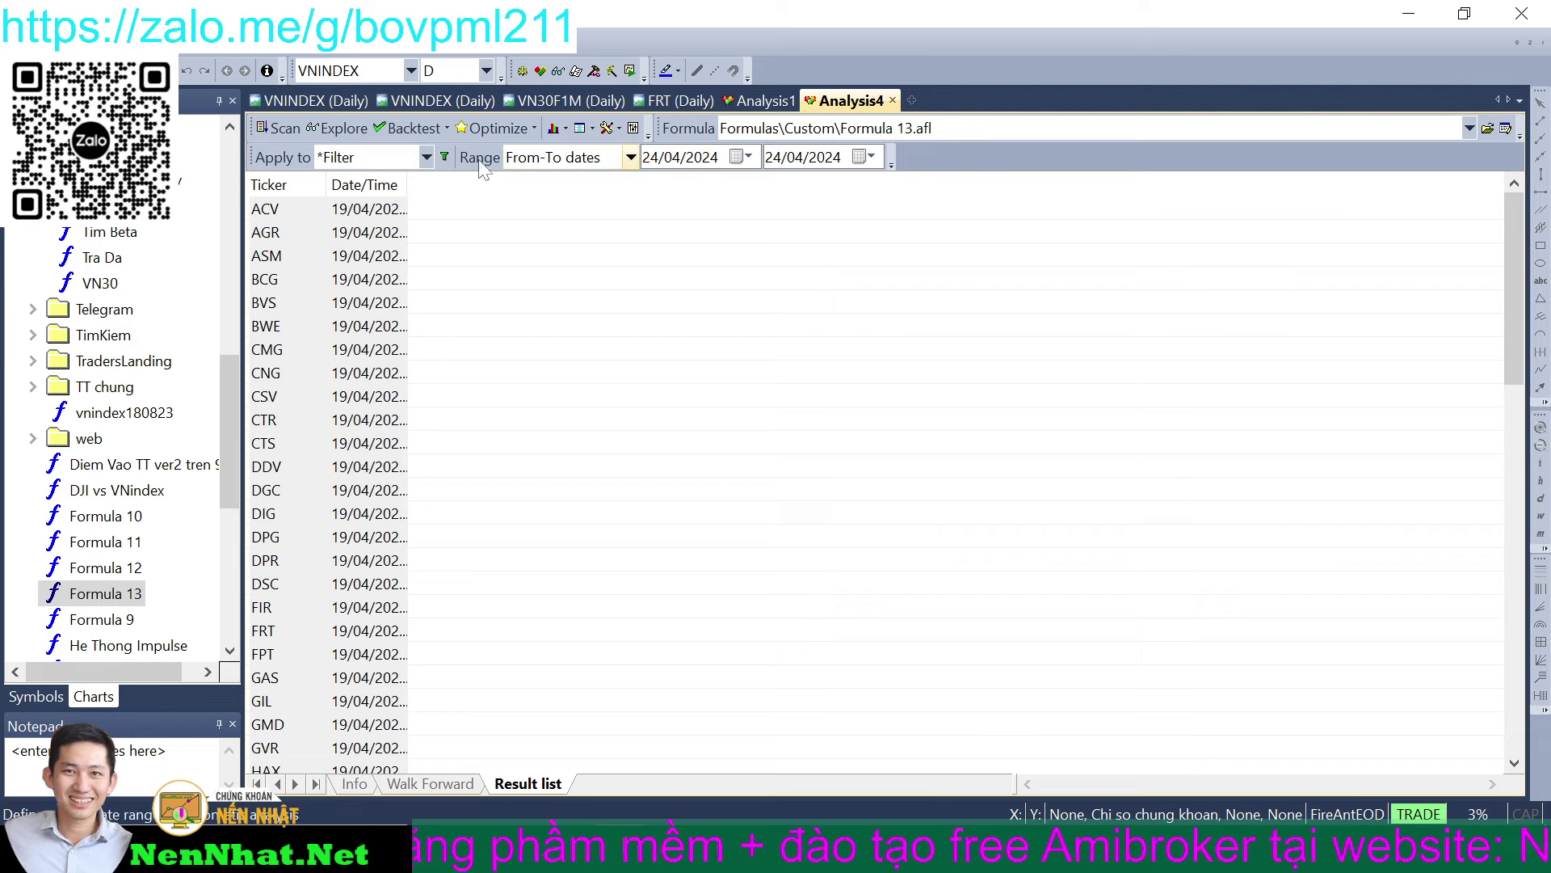
left_click(342, 132)
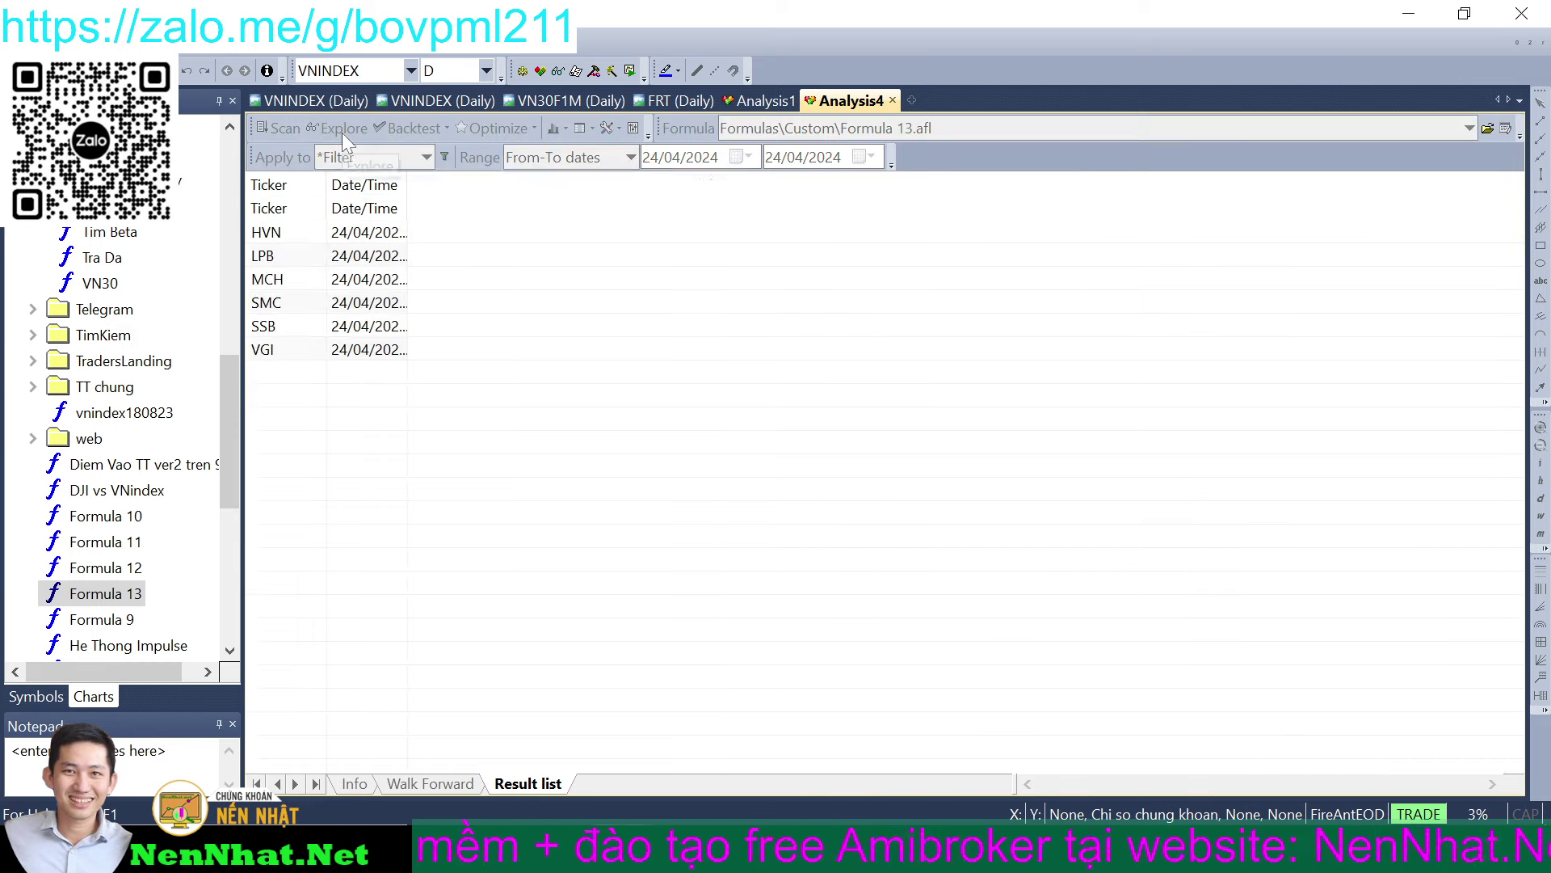
- Replace the Nhap watch list with all tickers from the daily MACD results and rerun the Analysis1 exploration
left_click_drag(358, 356, 326, 211)
right_click(307, 205)
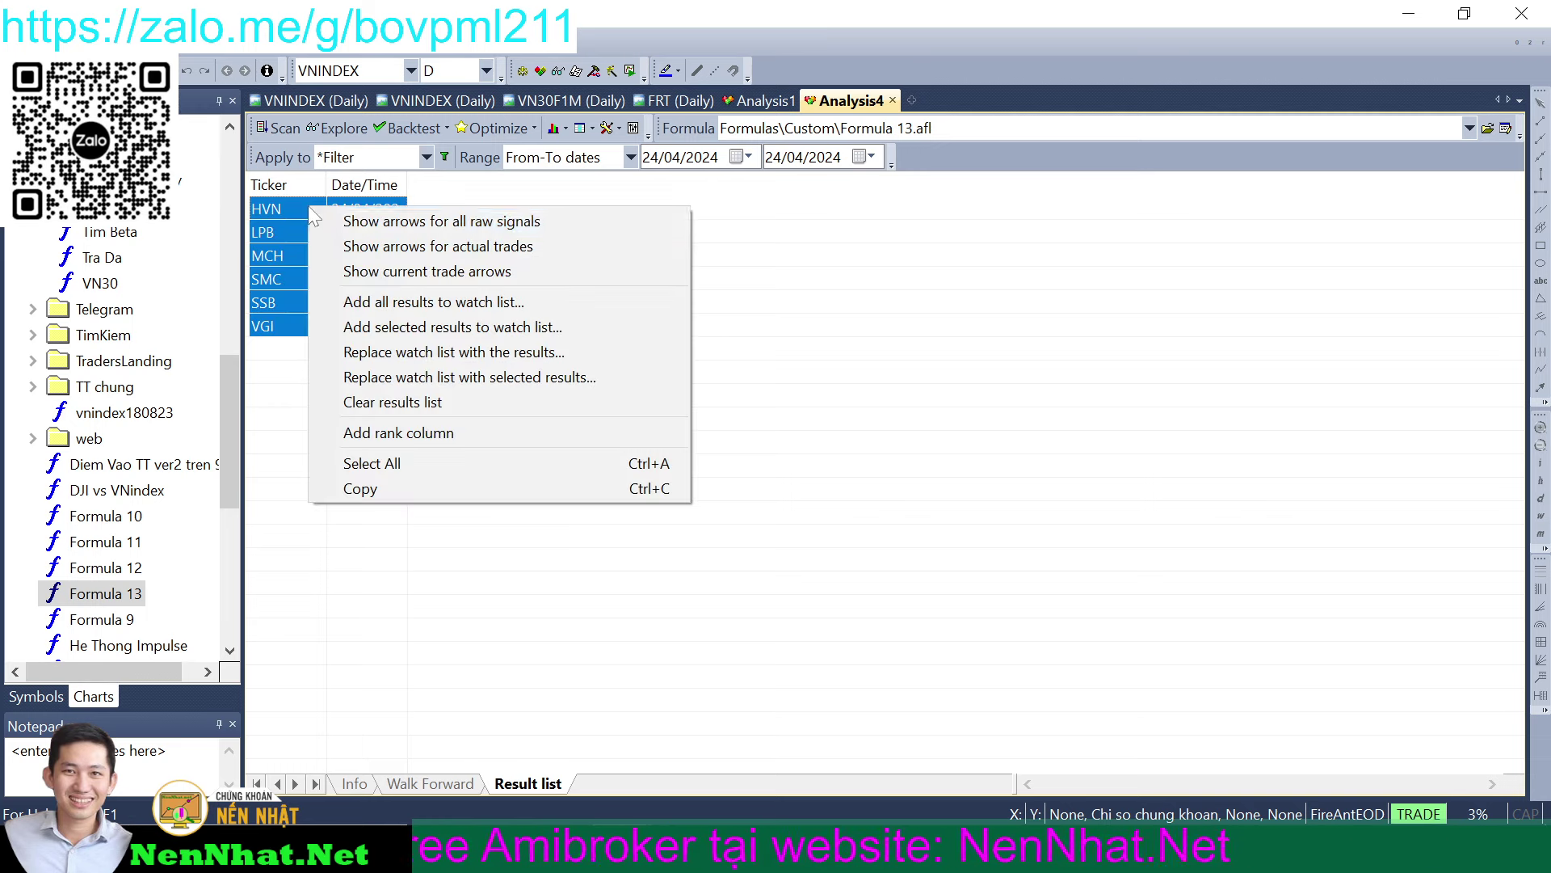
left_click(425, 372)
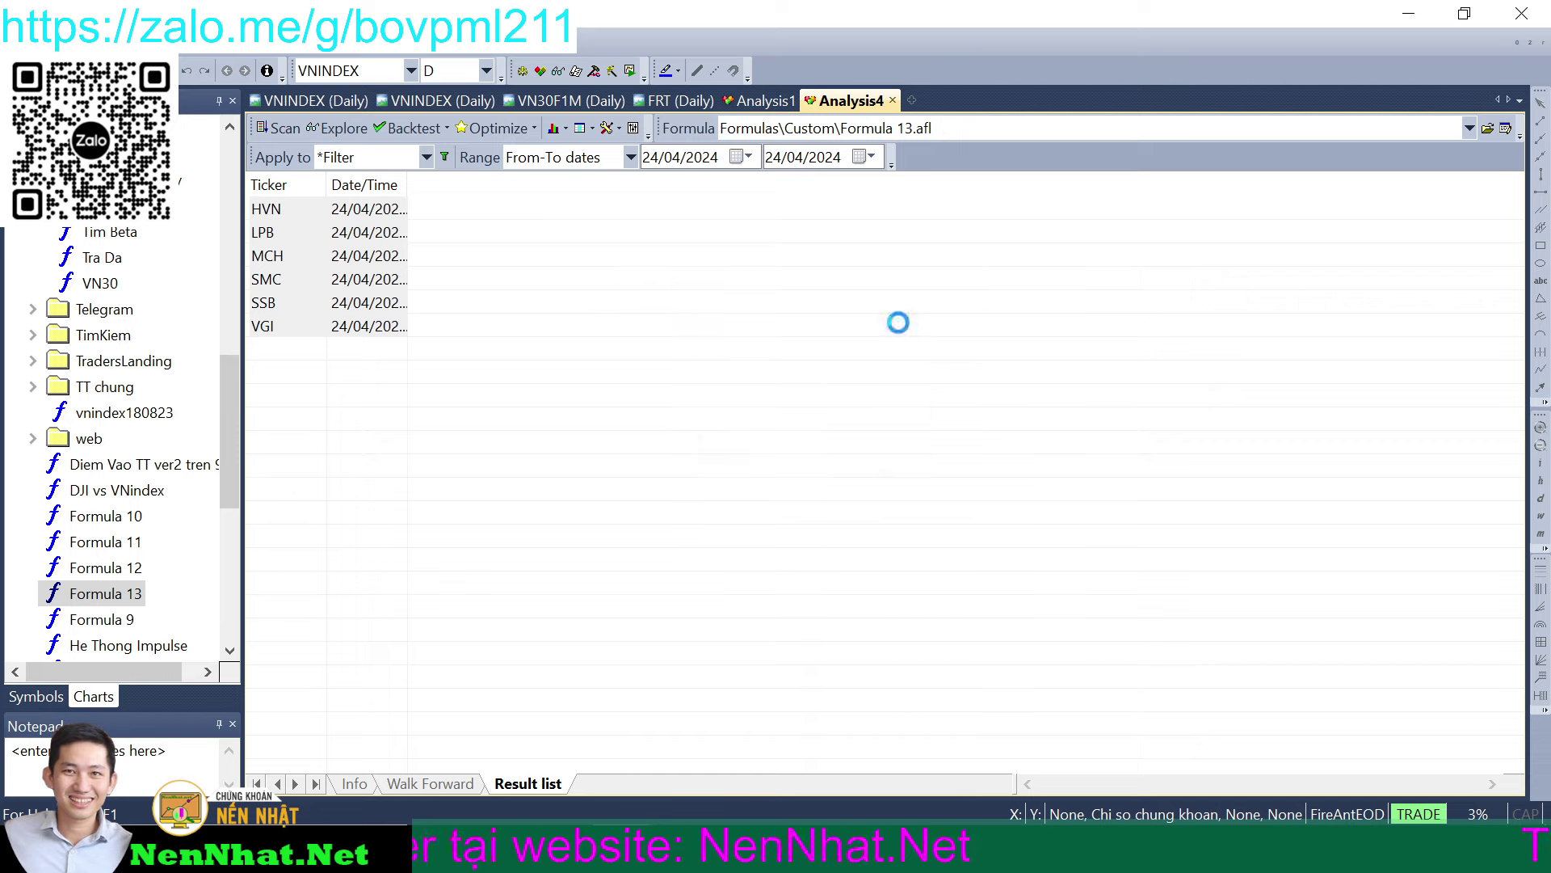
left_click(913, 322)
left_click(764, 101)
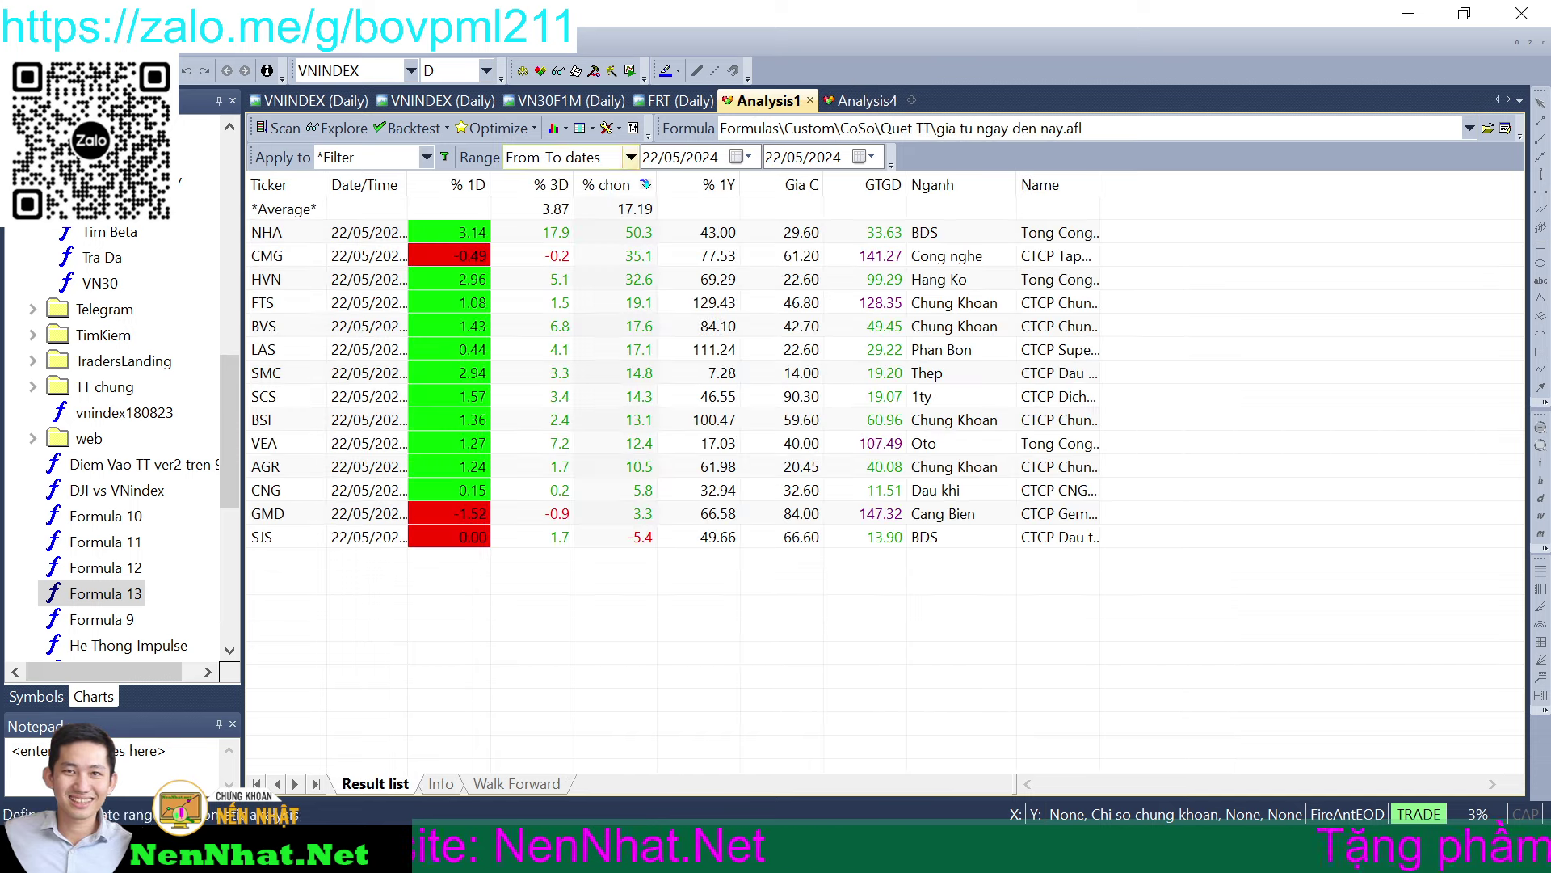
left_click(363, 133)
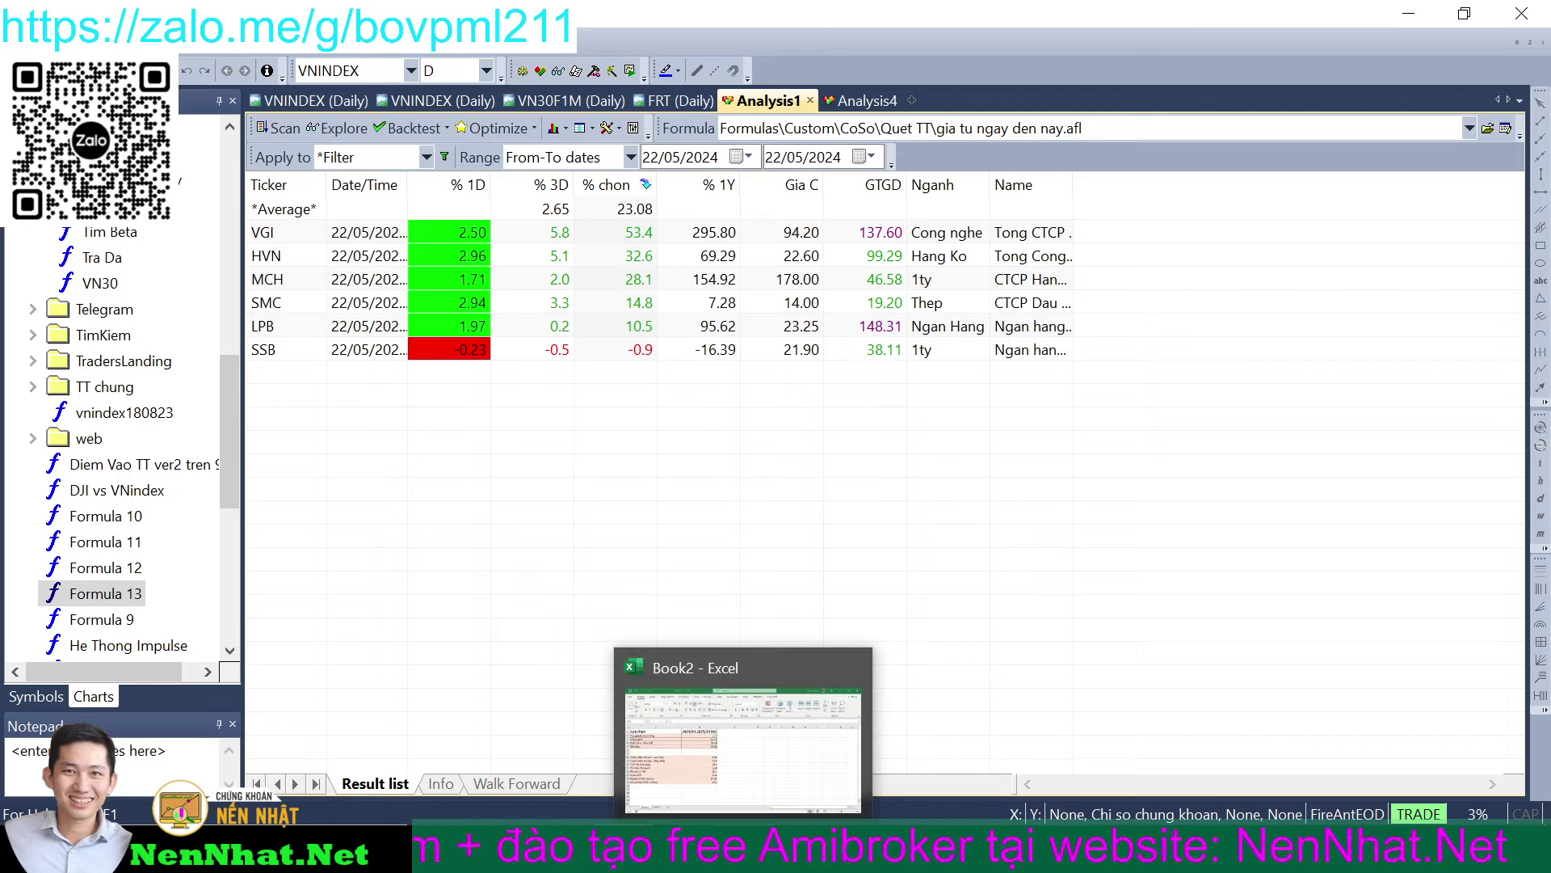
- Switch to the Excel workbook Book2 and enter the label "MACD tuần và MACD ngày > signal" in cell A16
left_click(724, 855)
left_click(143, 641)
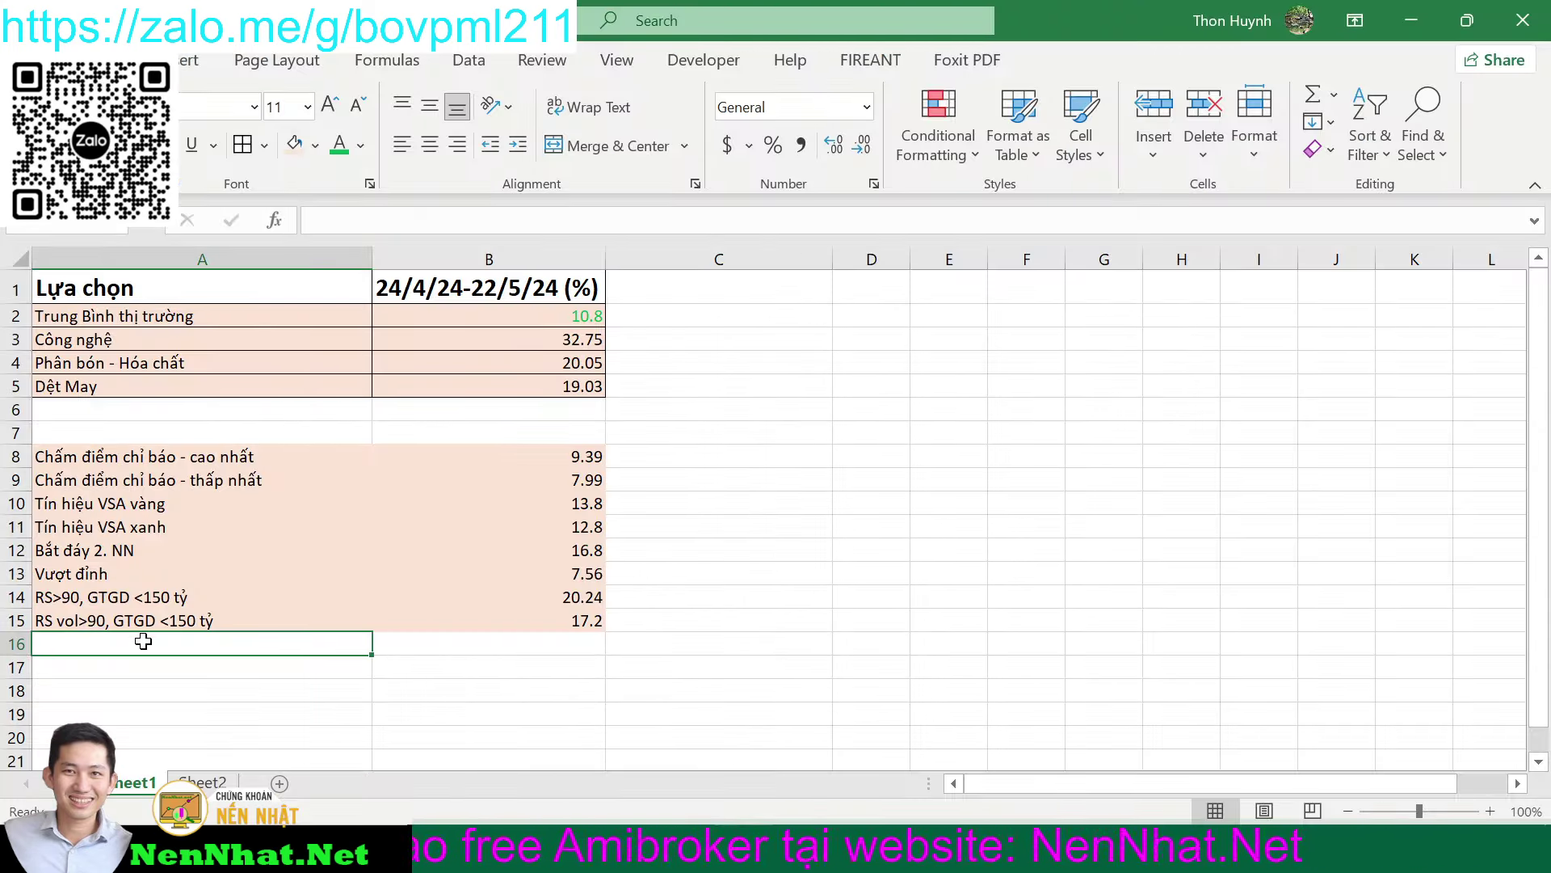
type("MA")
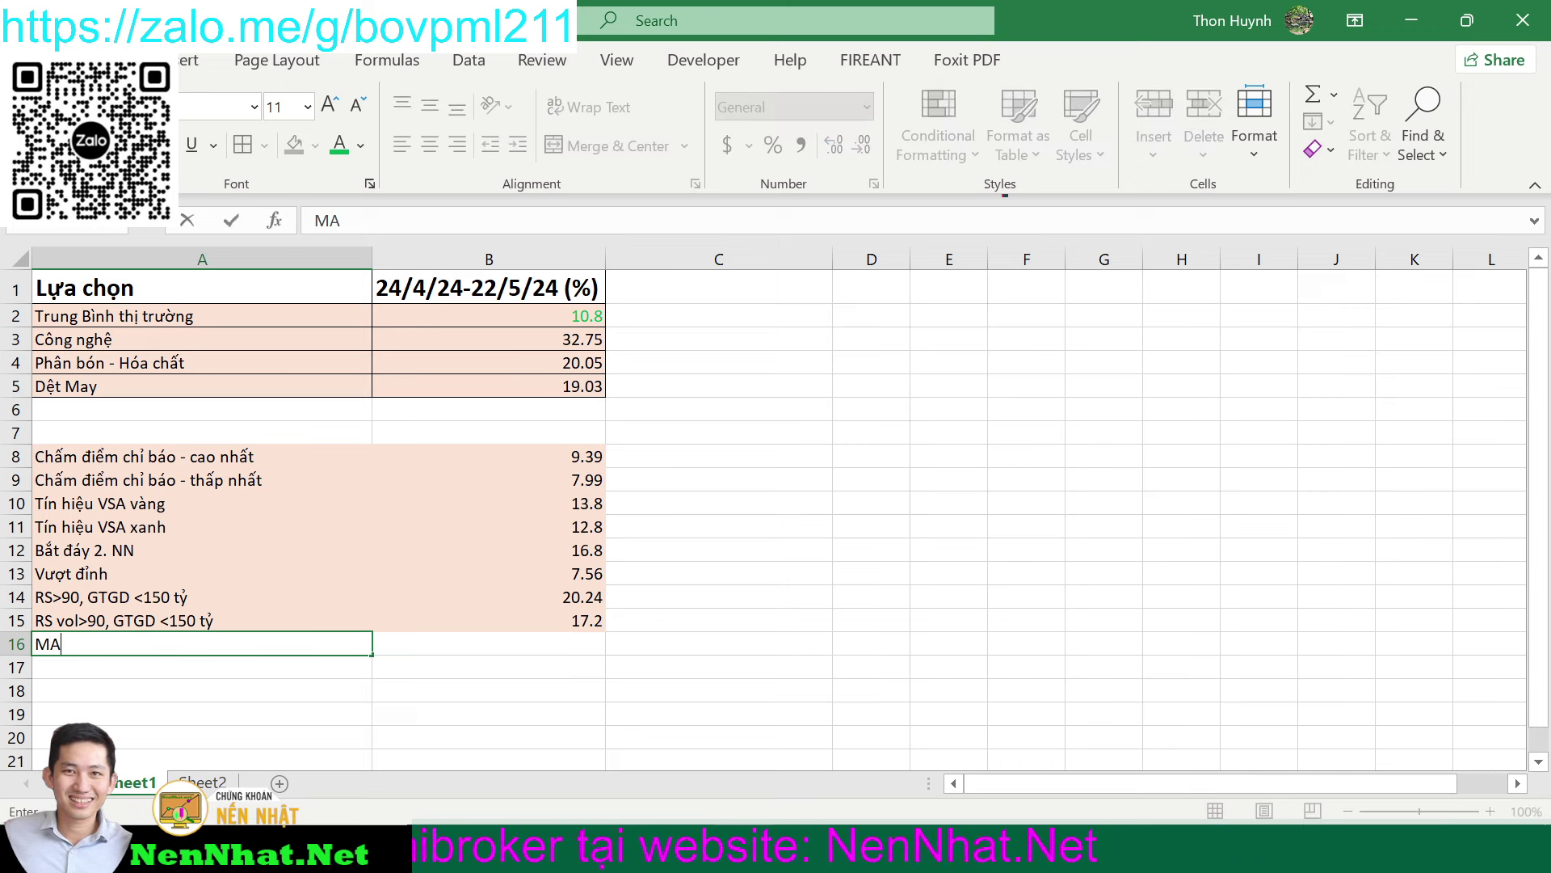
type("CD tua")
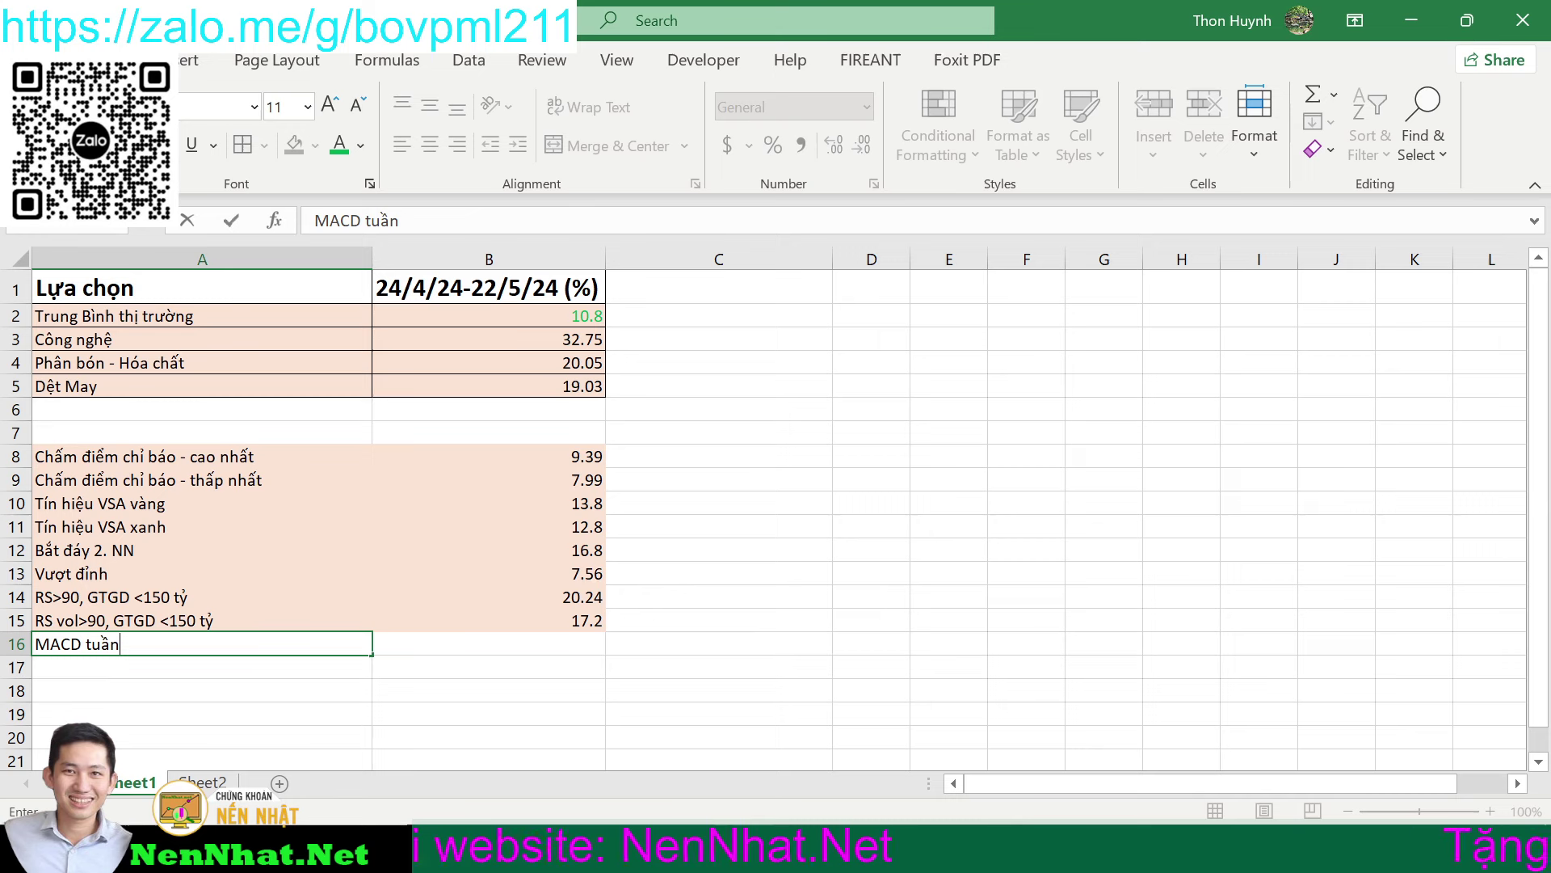
type("n và M")
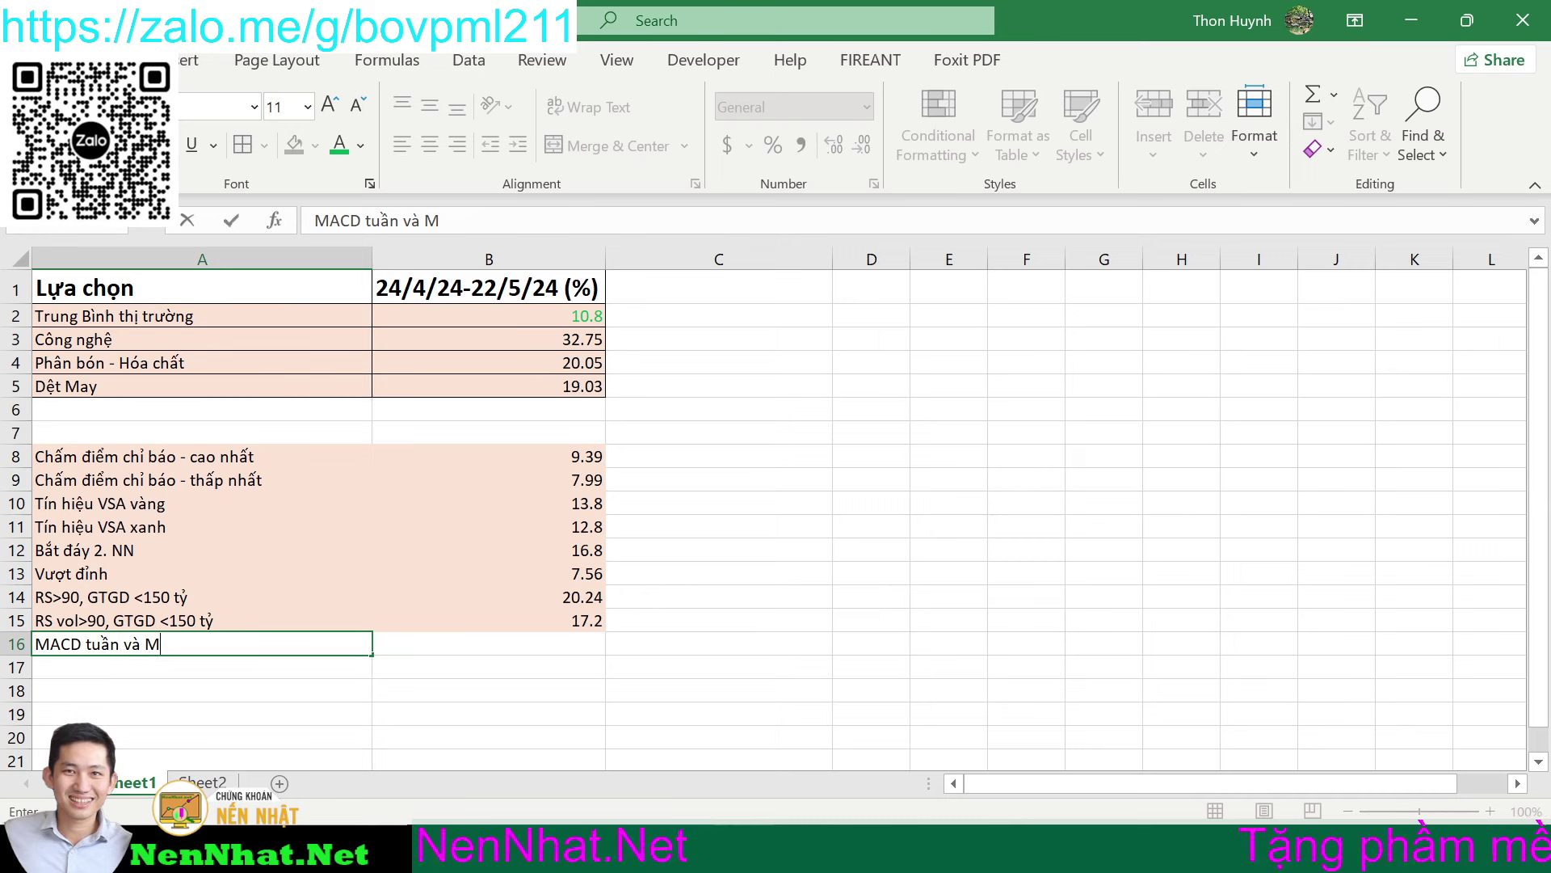
type("ACD nga")
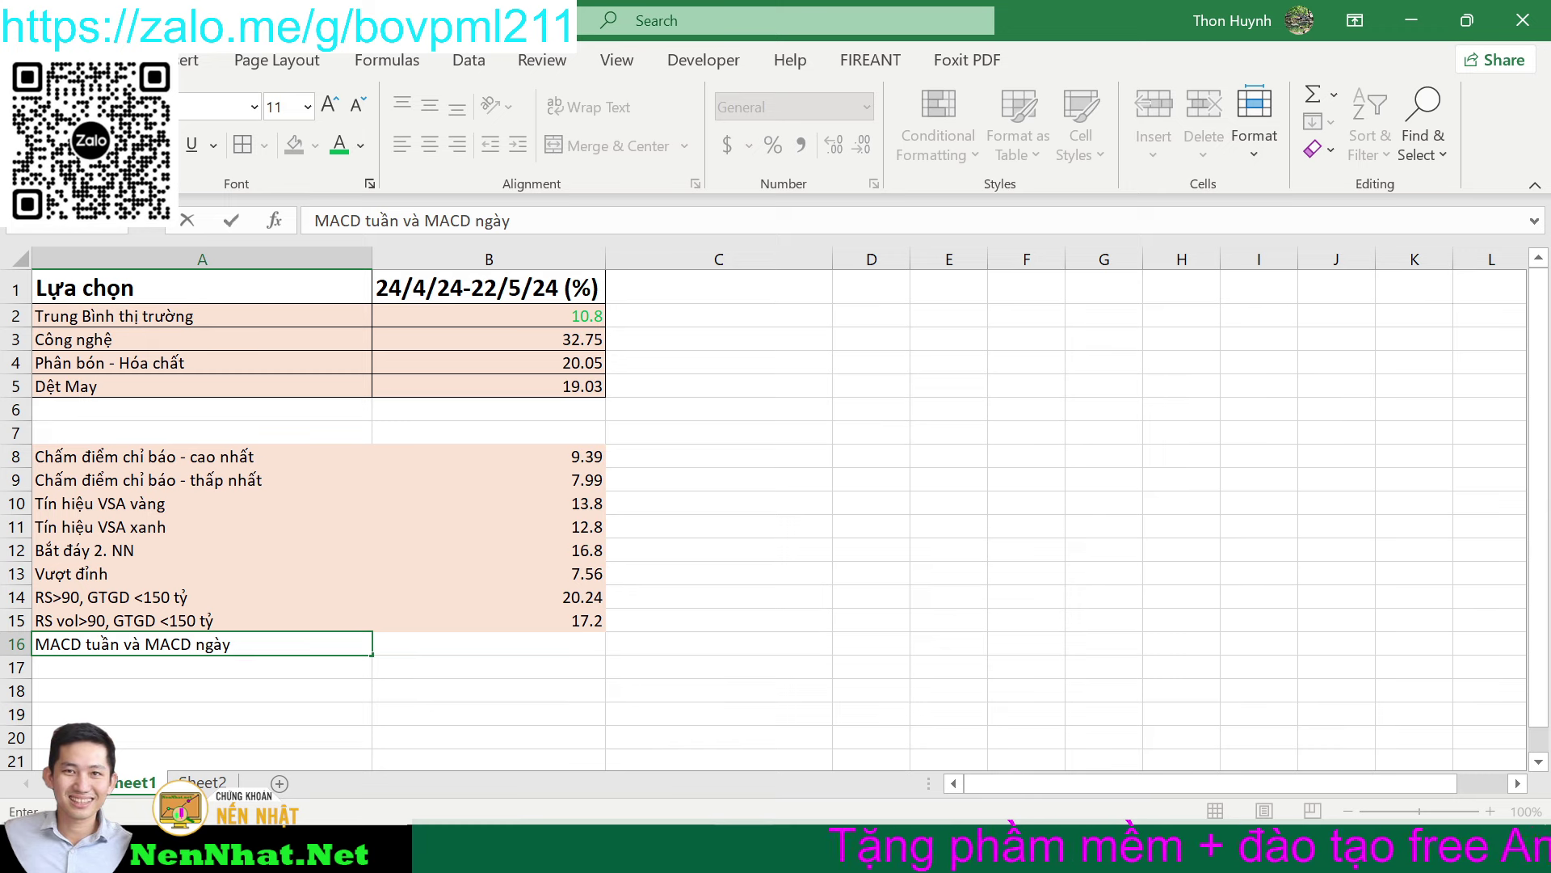
type("y > si")
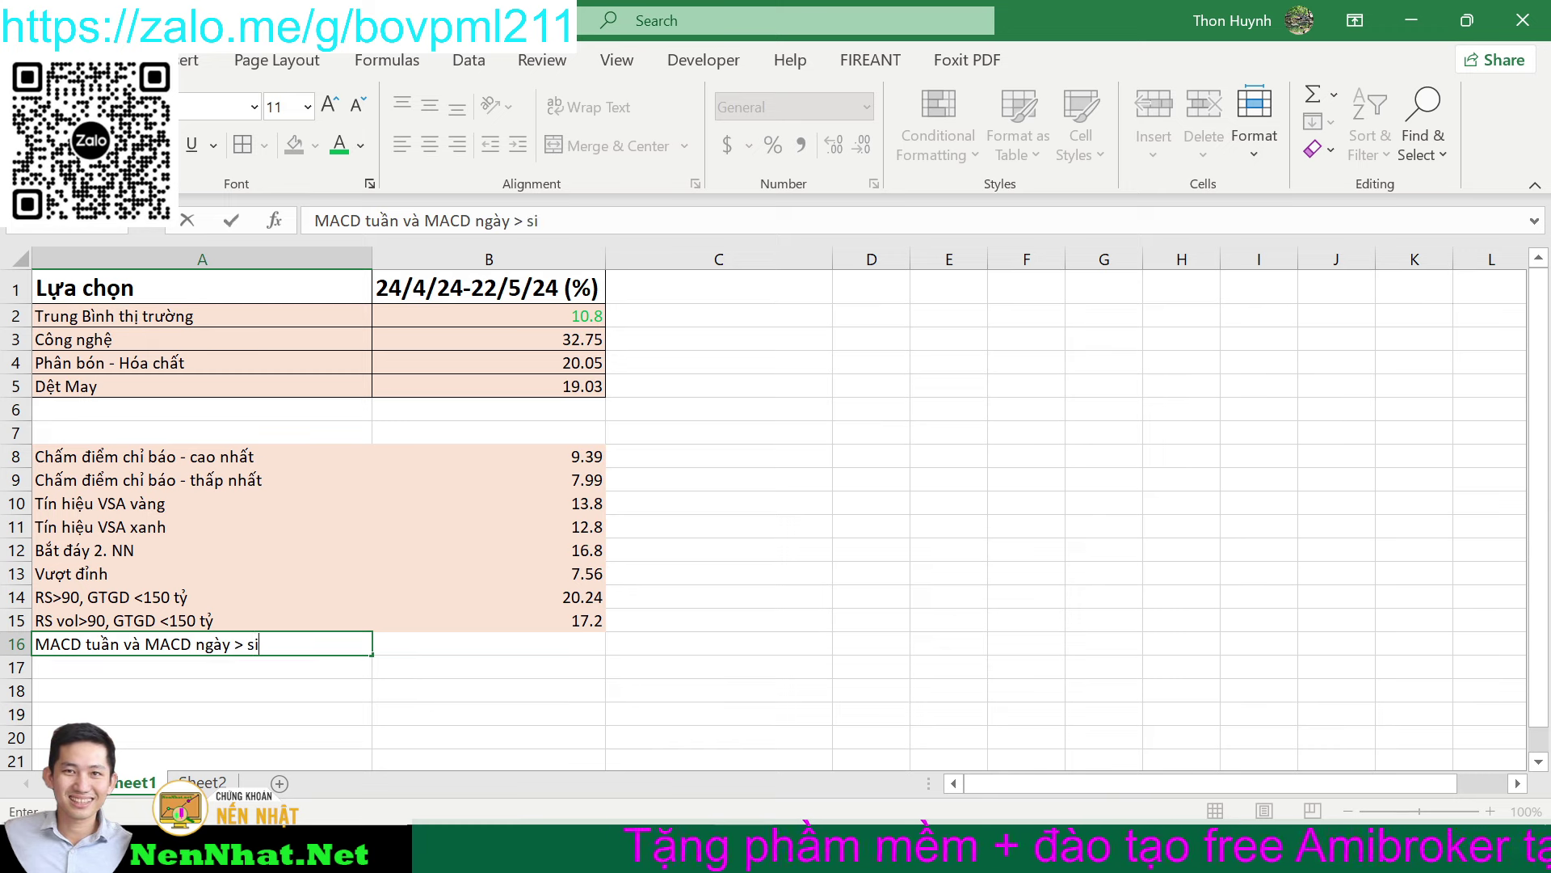
type("gnal")
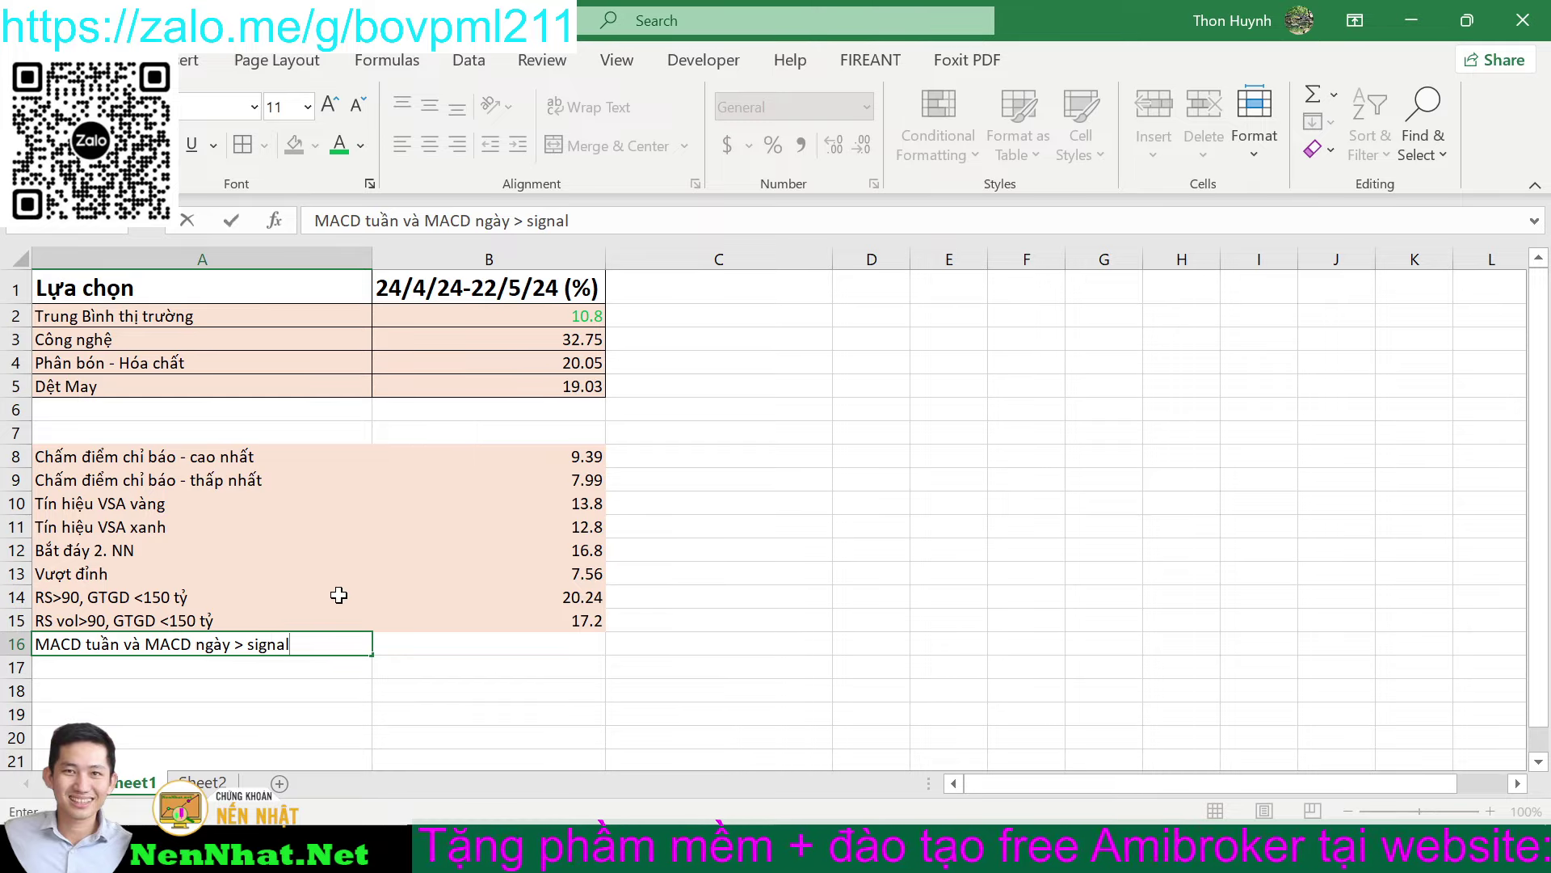
- Select cell B16 beside the MACD label and switch to AmiBroker to check the average % chon in Analysis1
left_click(554, 649)
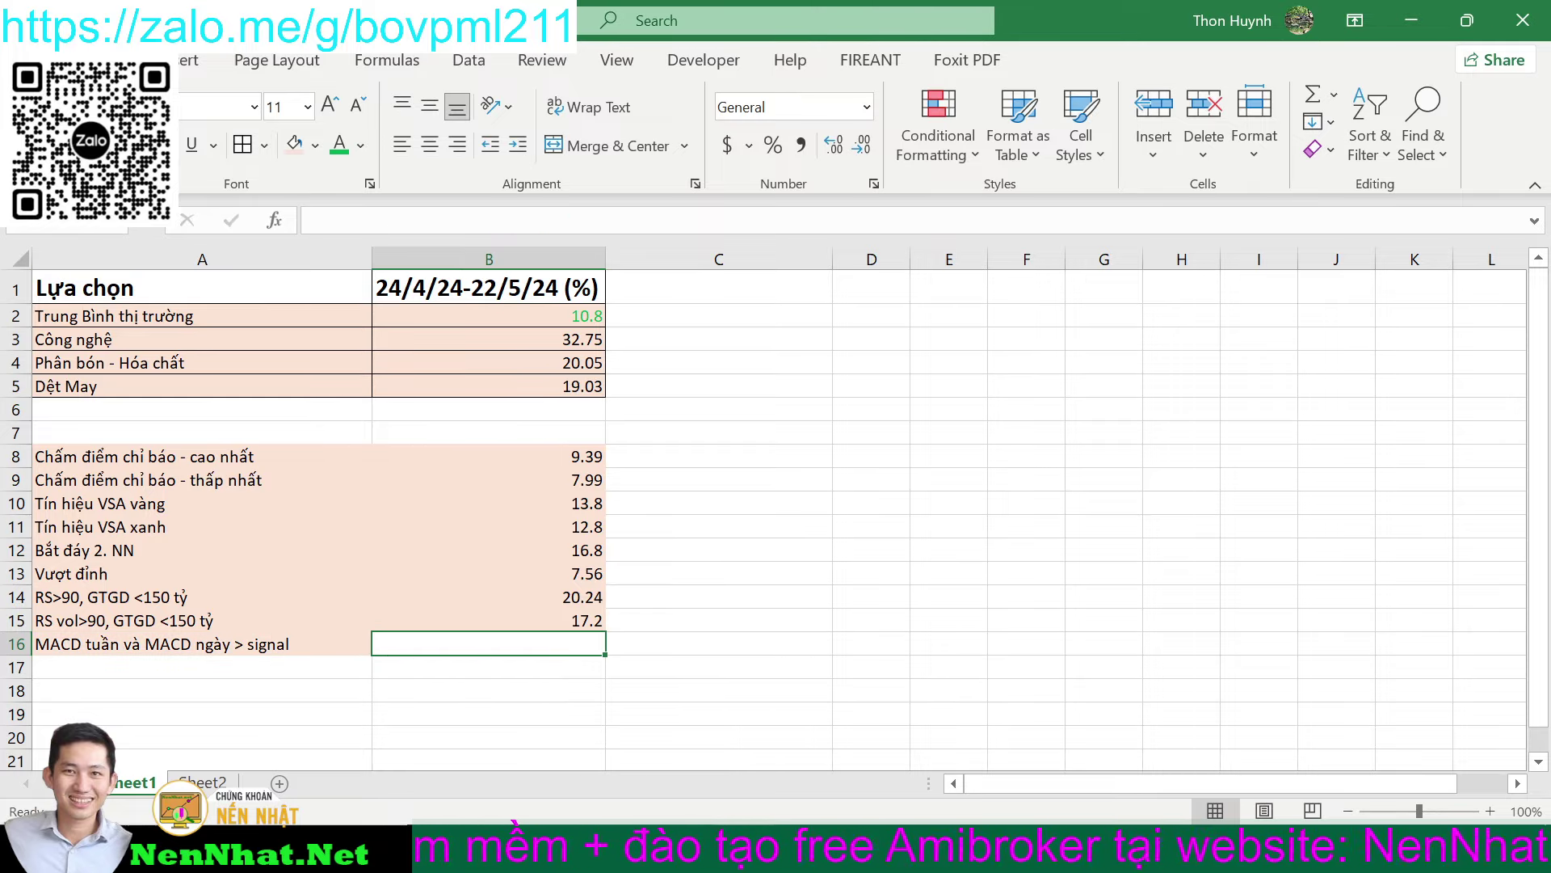
key("alt+Tab")
mouse_move(634, 857)
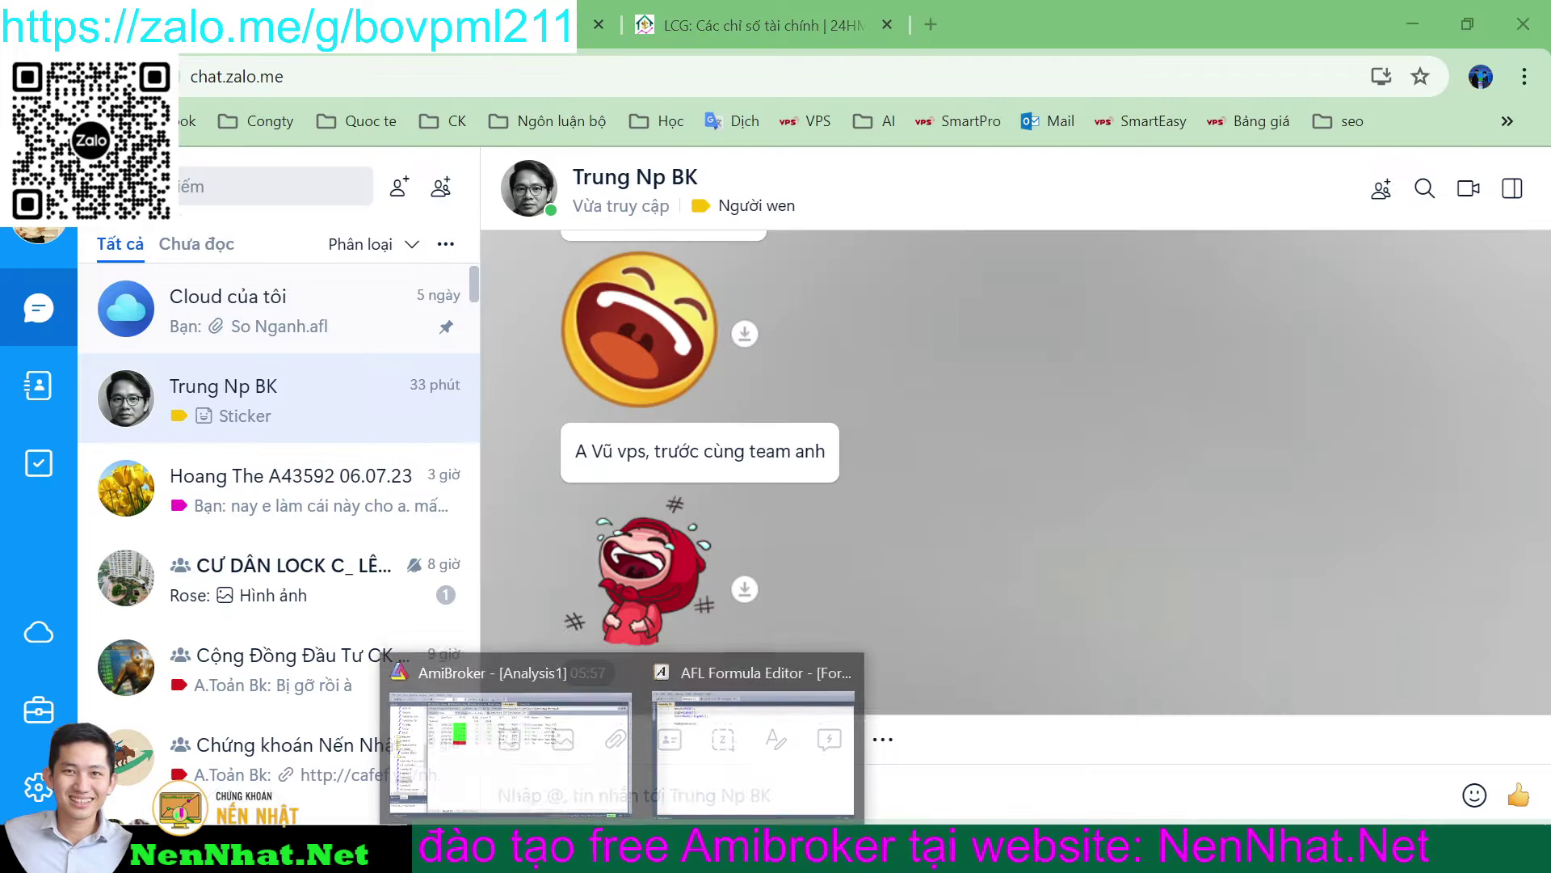
left_click(551, 772)
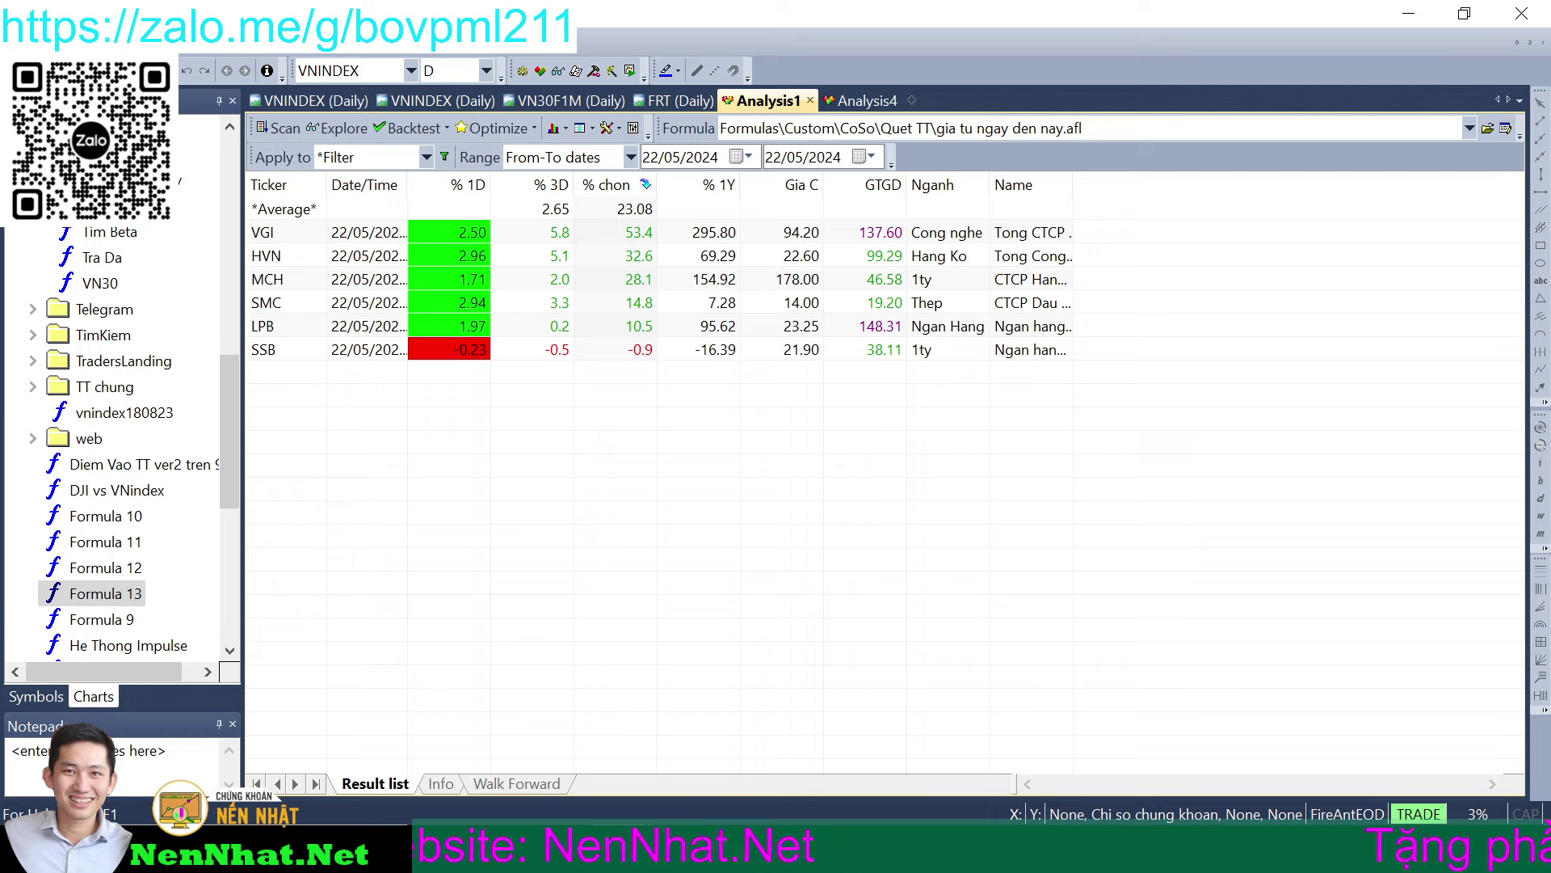
- Switch to the Excel workbook and enter 23.08 in cell B16 as the combined weekly and daily MACD group's return
key("alt+Tab")
type("23")
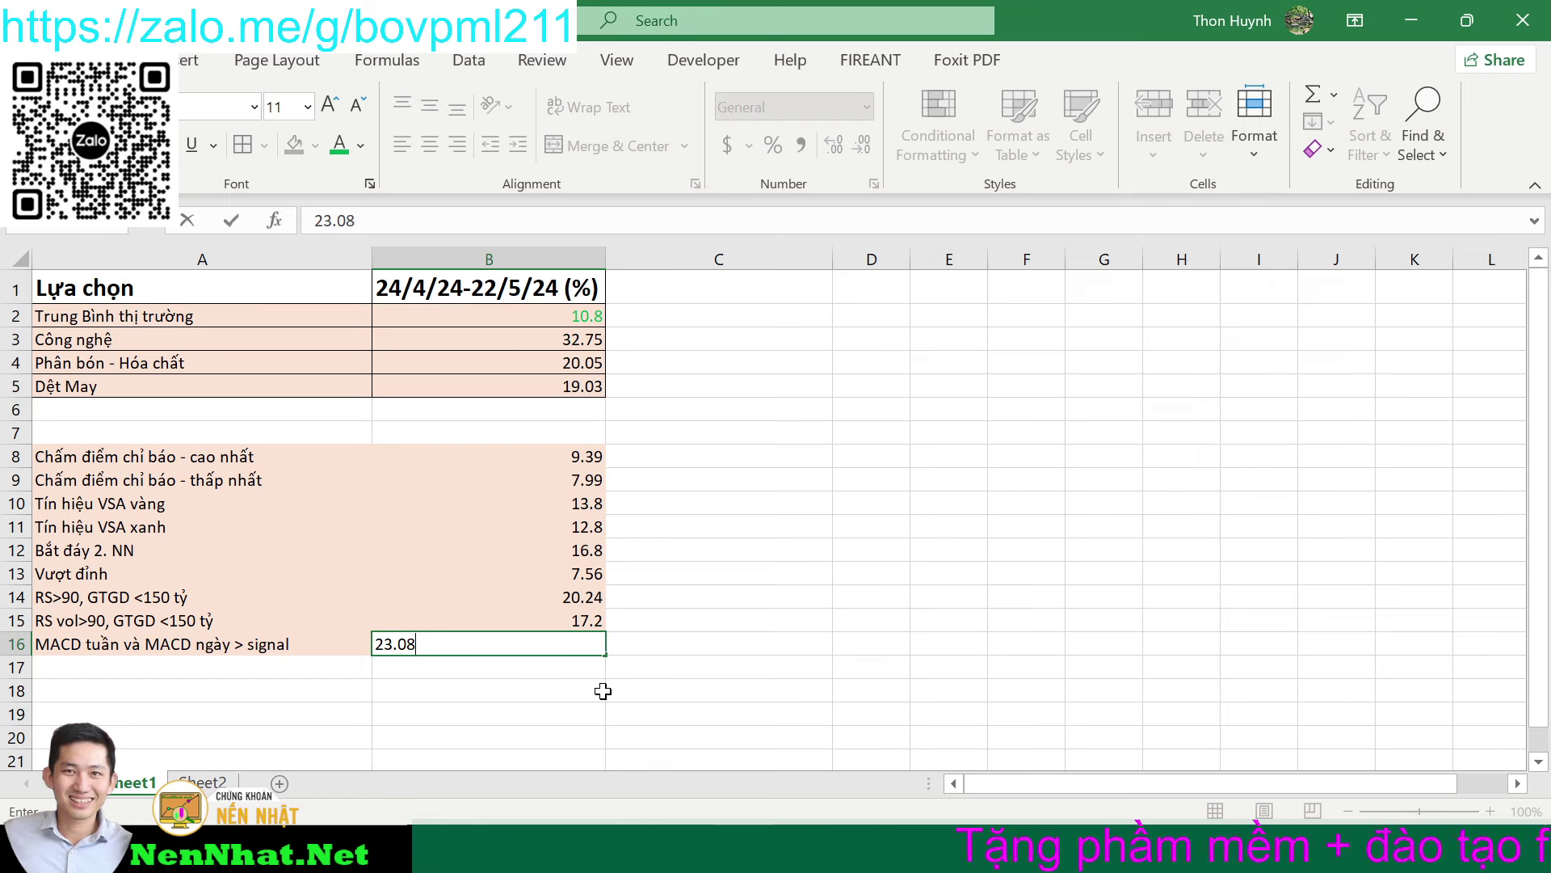
left_click(690, 619)
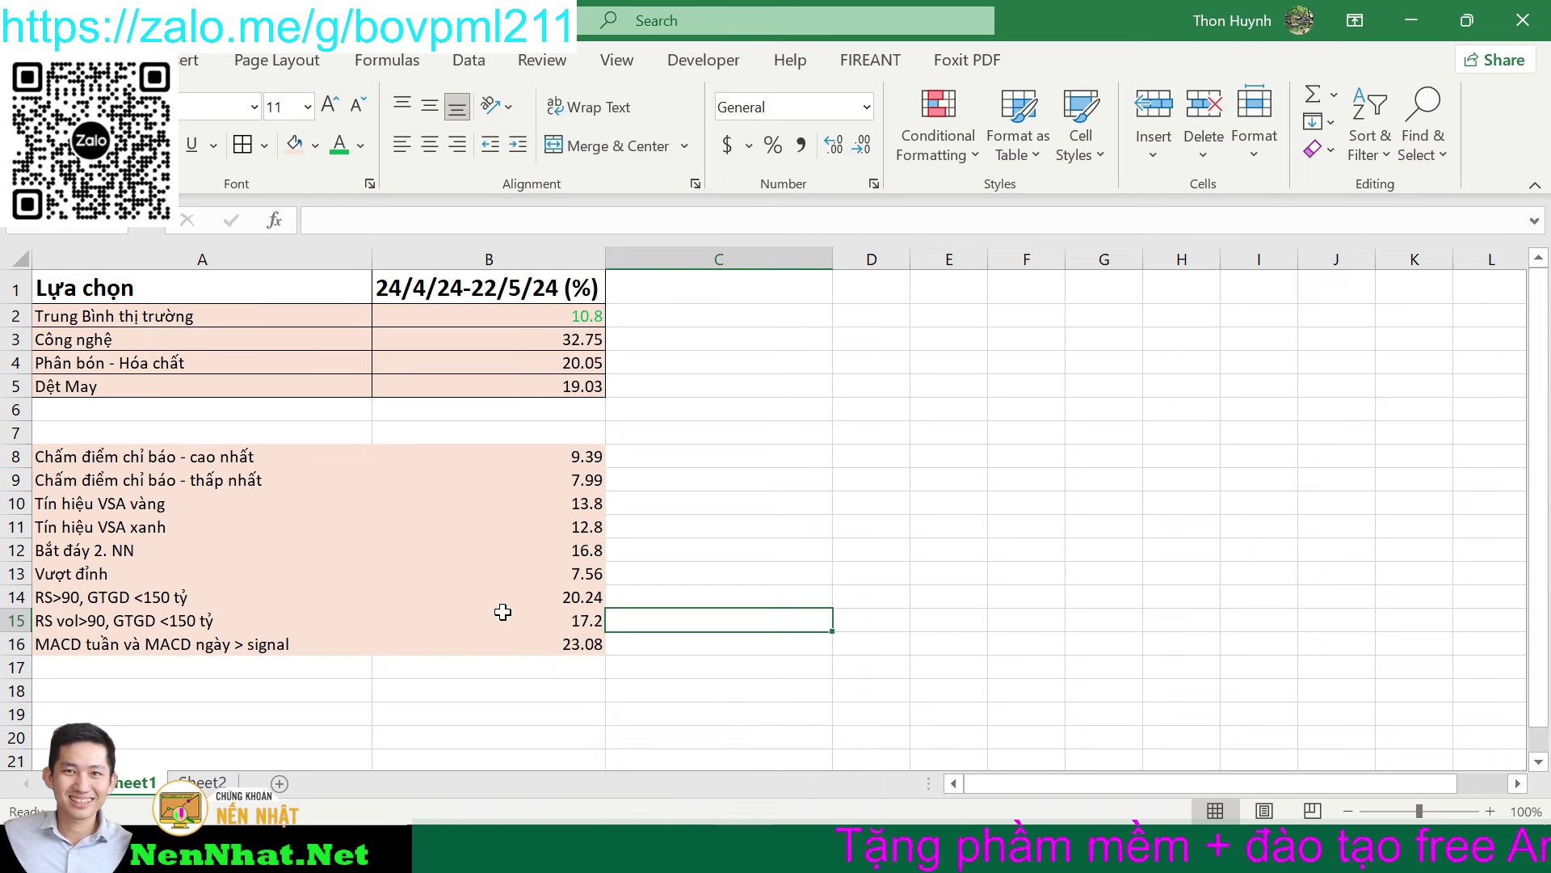
- Compare the returns of the indicator score, Vượt đỉnh, combined MACD and RS>90 rows in the Excel table
left_click_drag(358, 452, 389, 472)
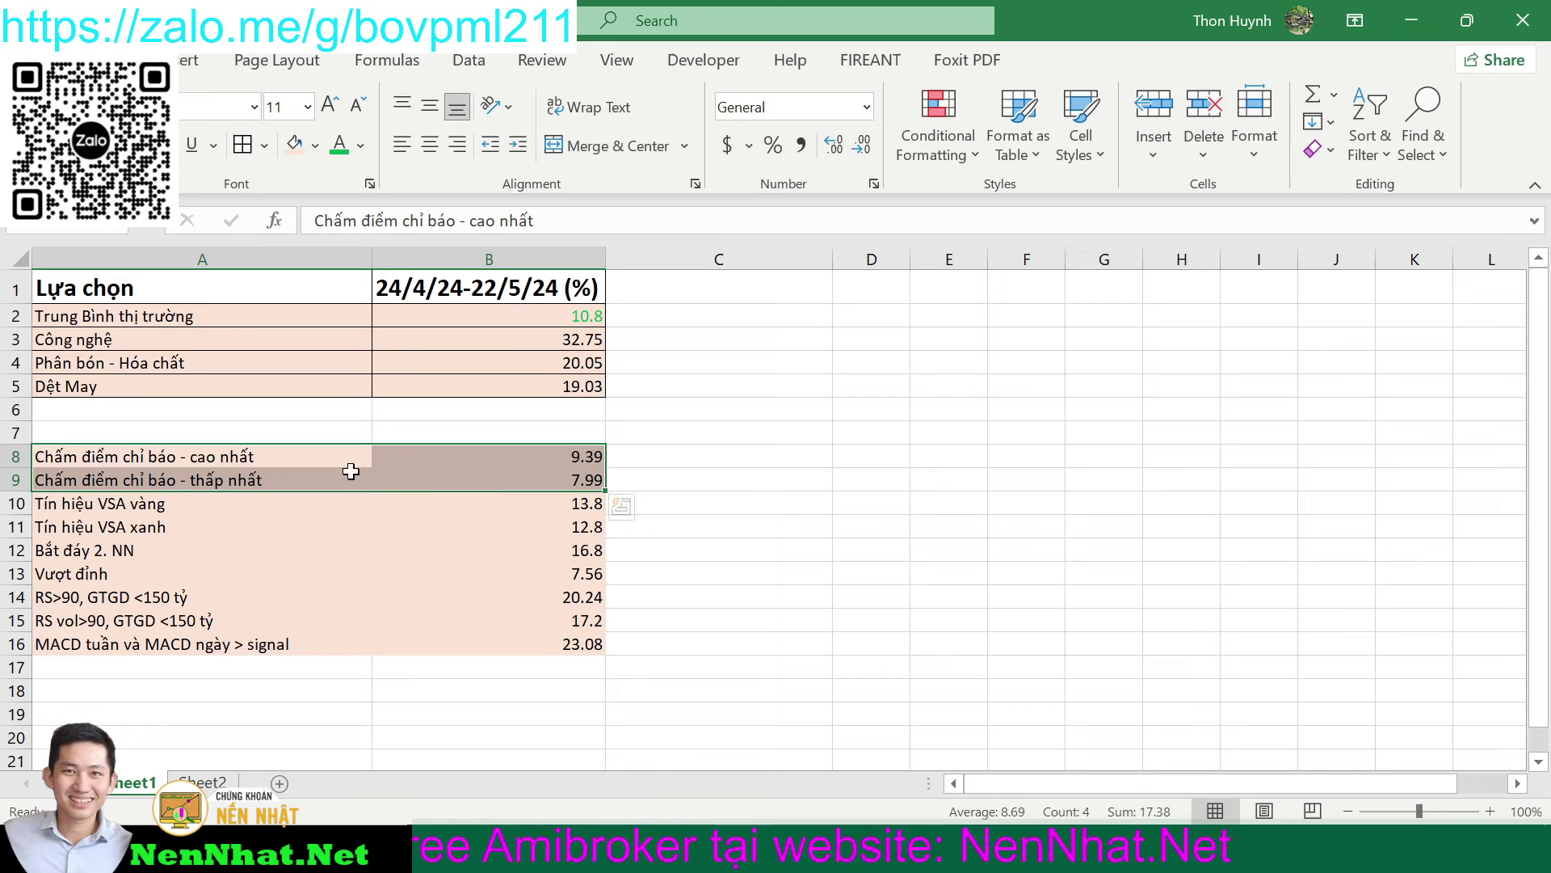
left_click_drag(216, 451, 510, 483)
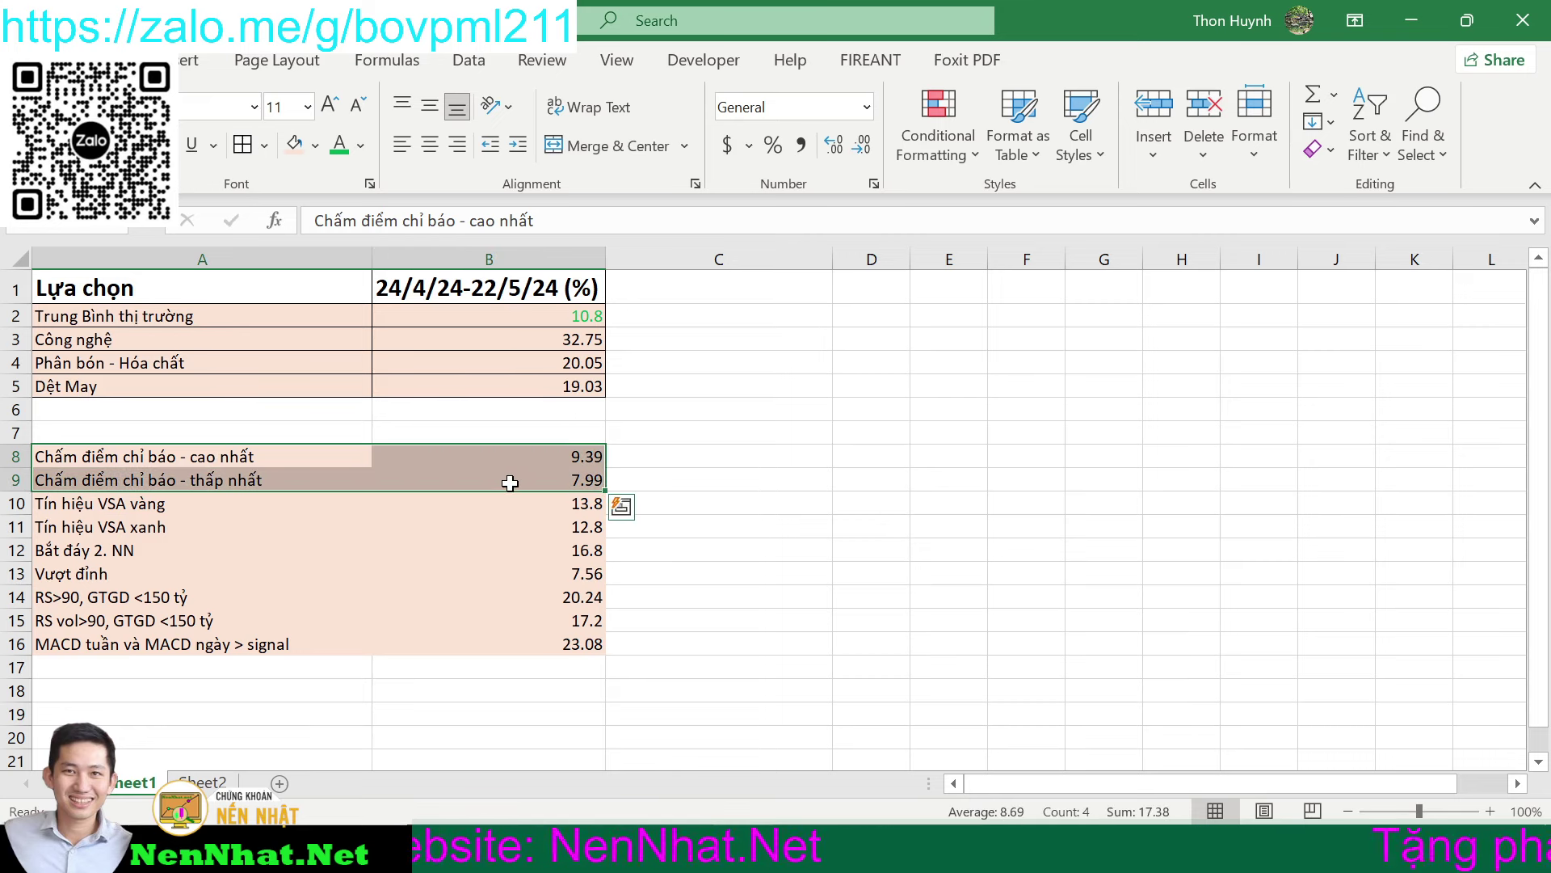
left_click(553, 454)
left_click(556, 480)
left_click_drag(585, 477, 170, 459)
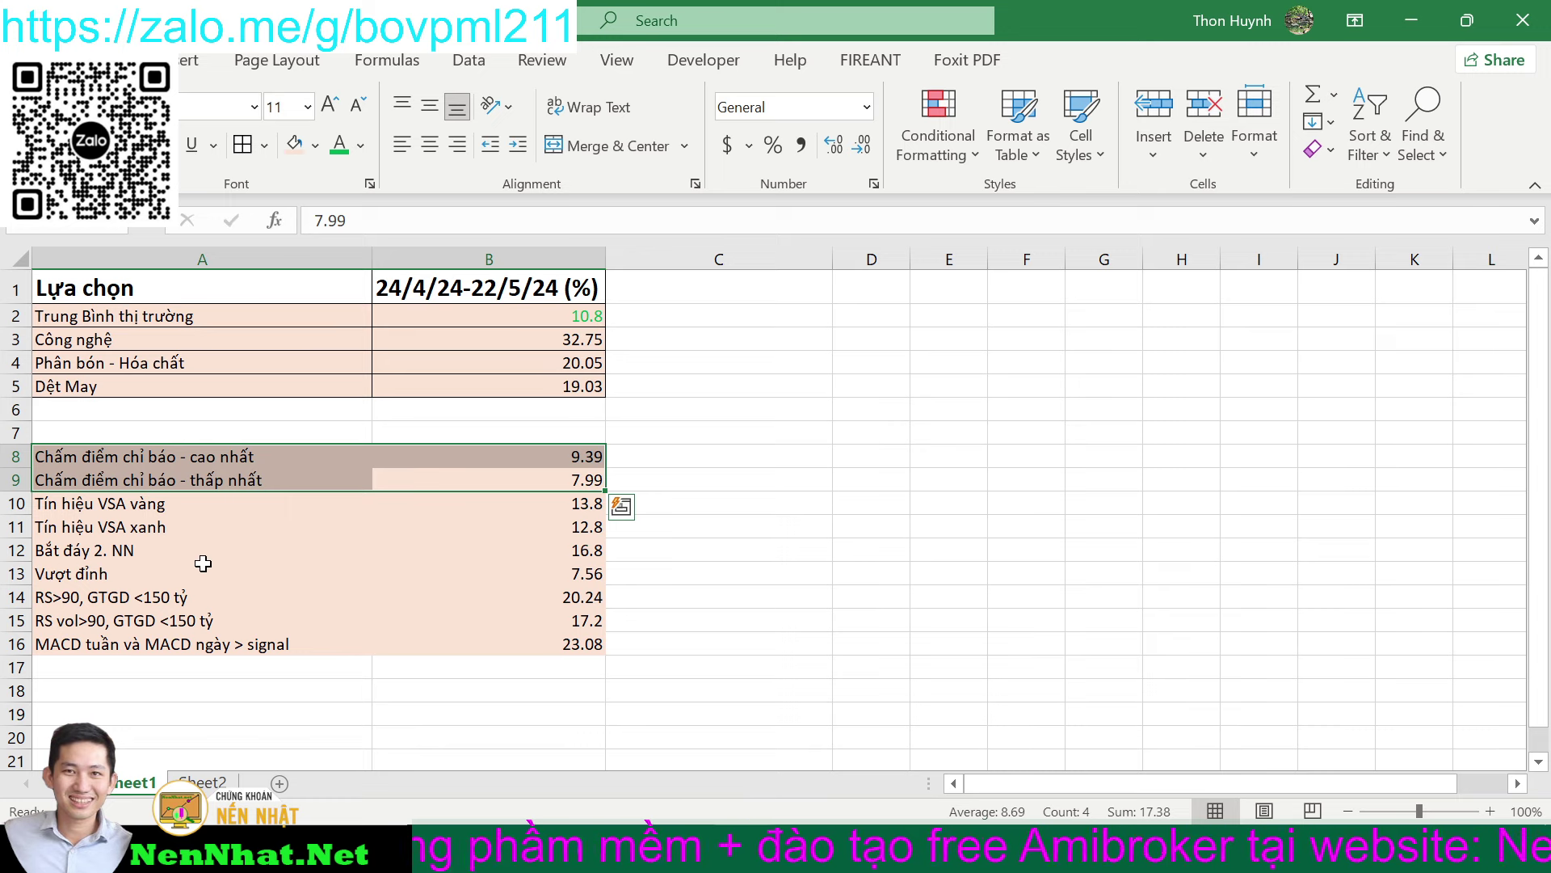
left_click_drag(202, 564, 542, 576)
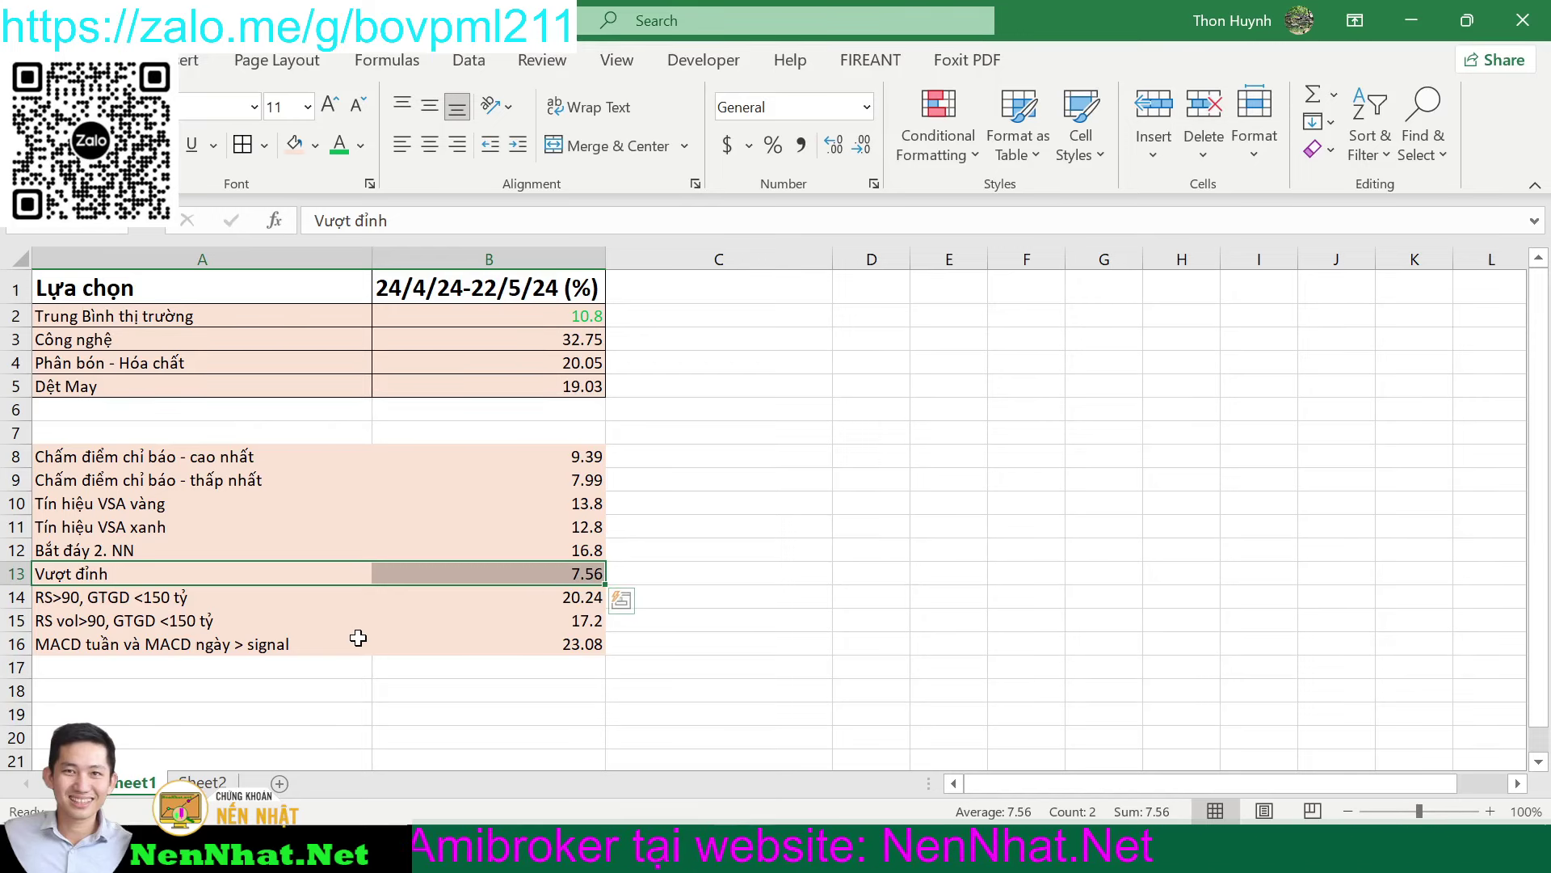
left_click_drag(179, 644, 454, 645)
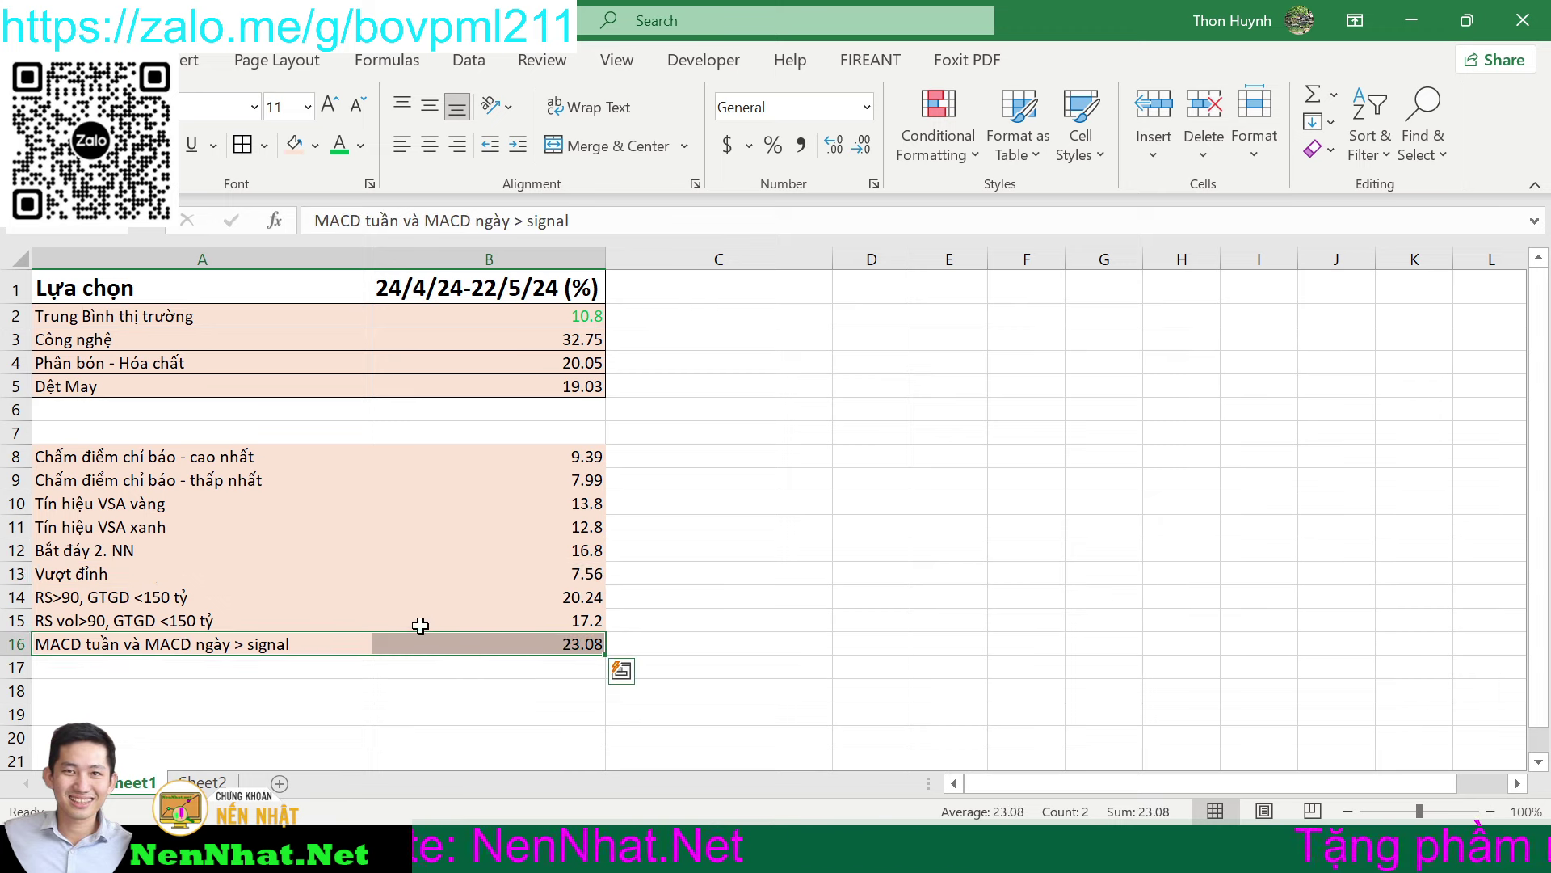
left_click_drag(207, 597, 425, 593)
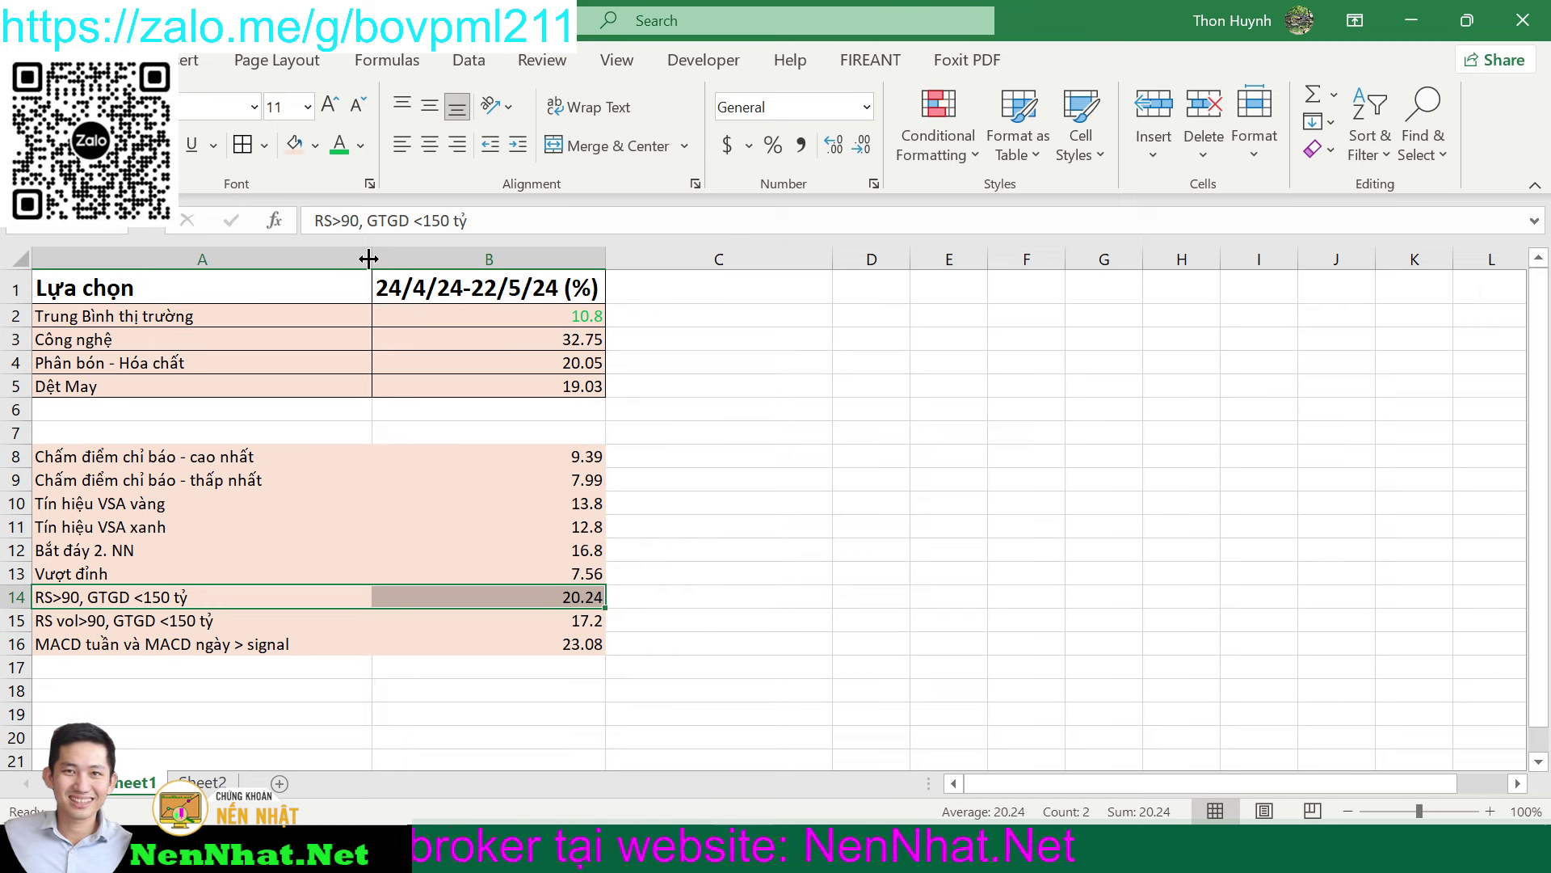
- Narrow column A of the comparison table slightly and switch to AmiBroker
left_click_drag(372, 259, 319, 263)
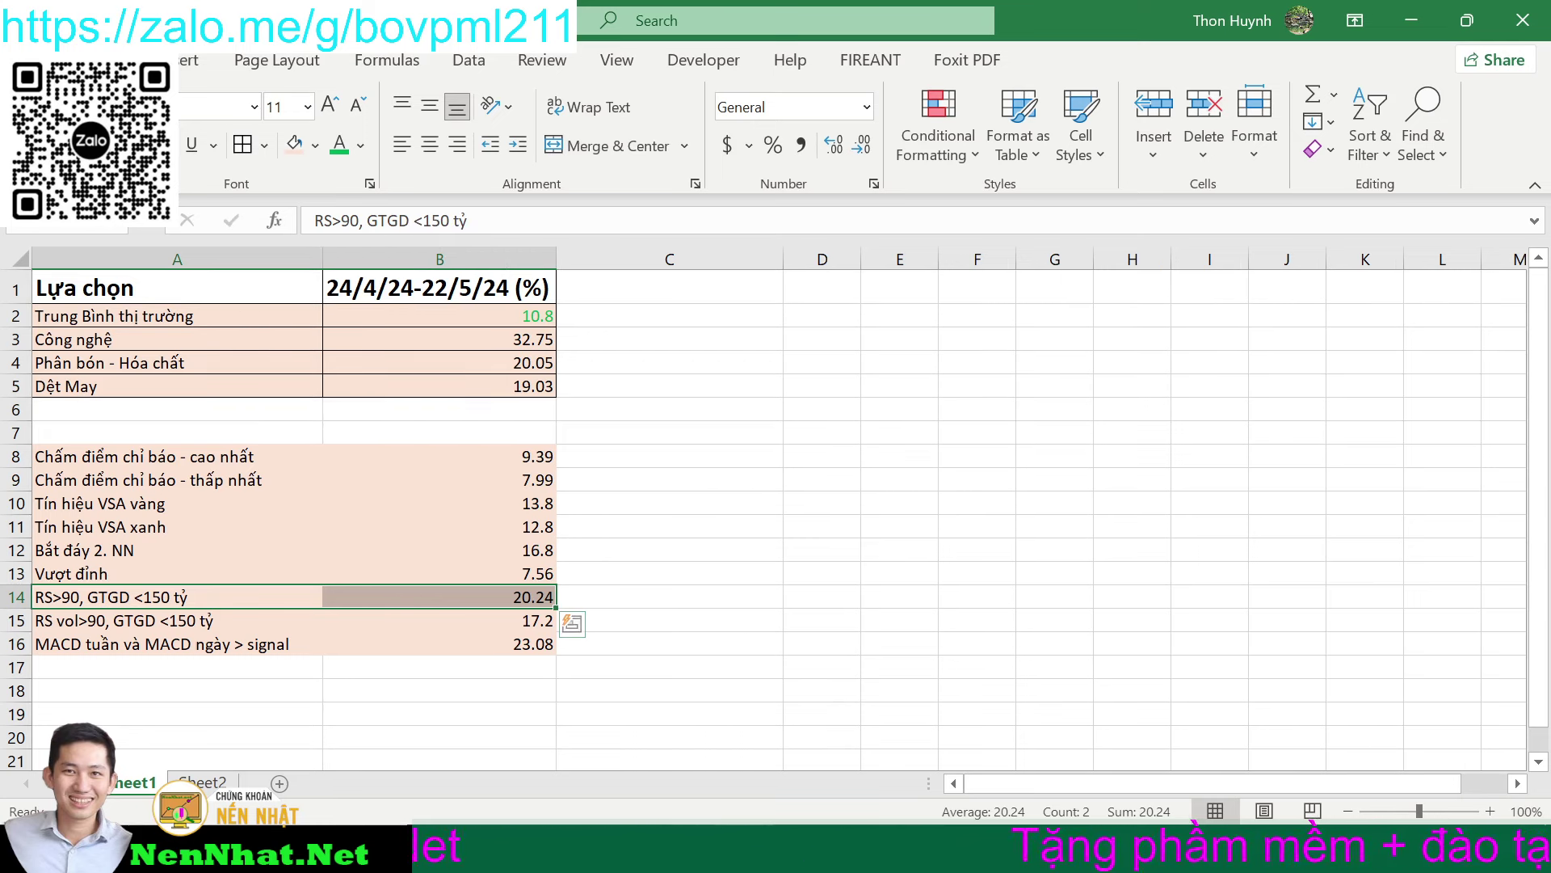
mouse_move(622, 857)
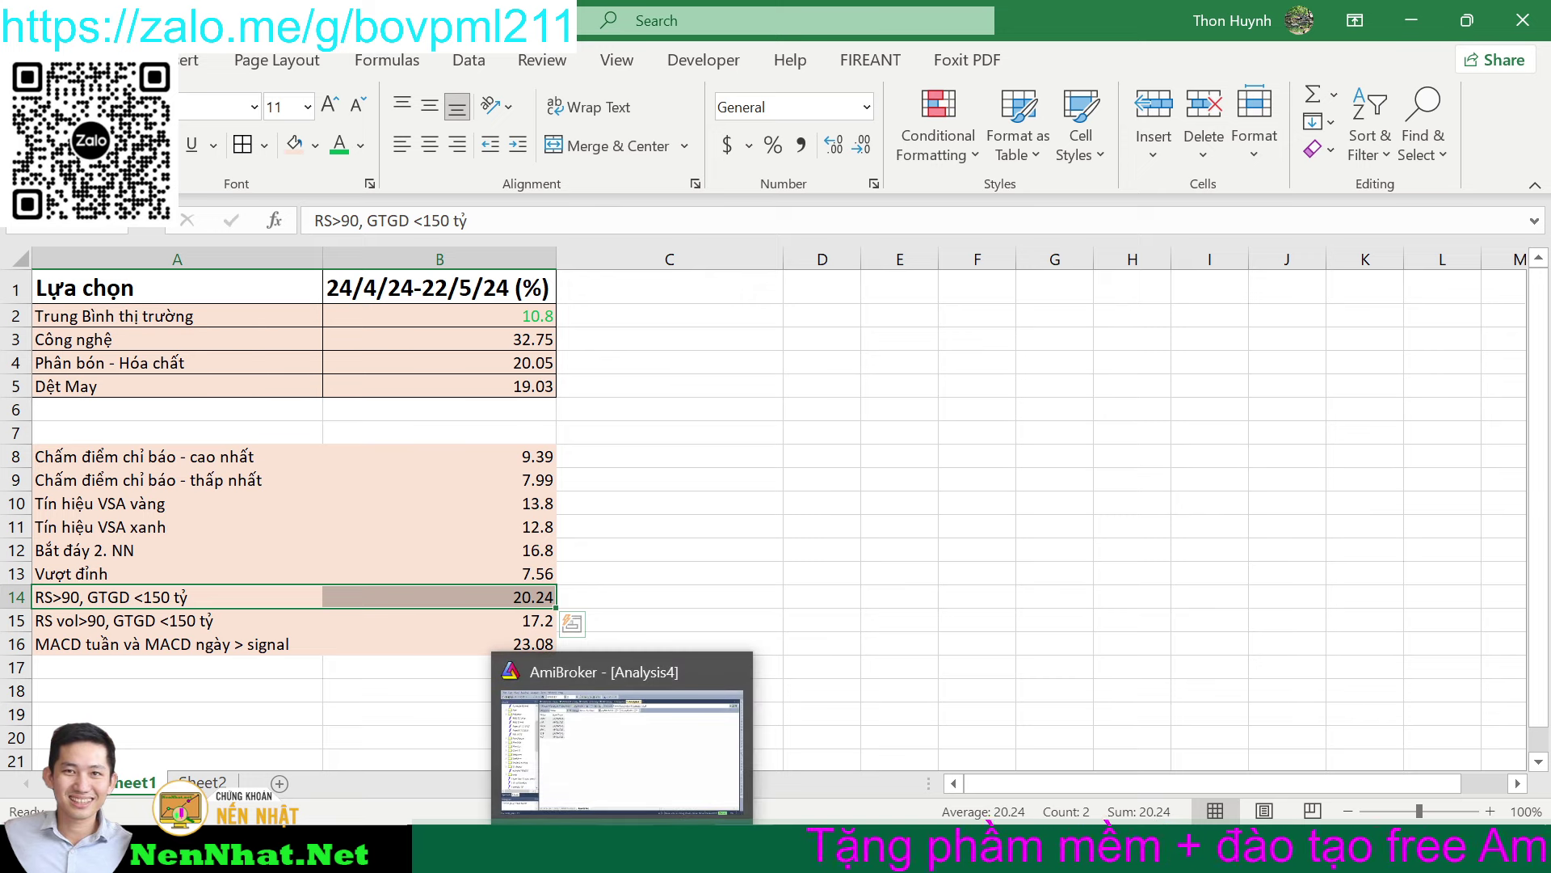
left_click(620, 747)
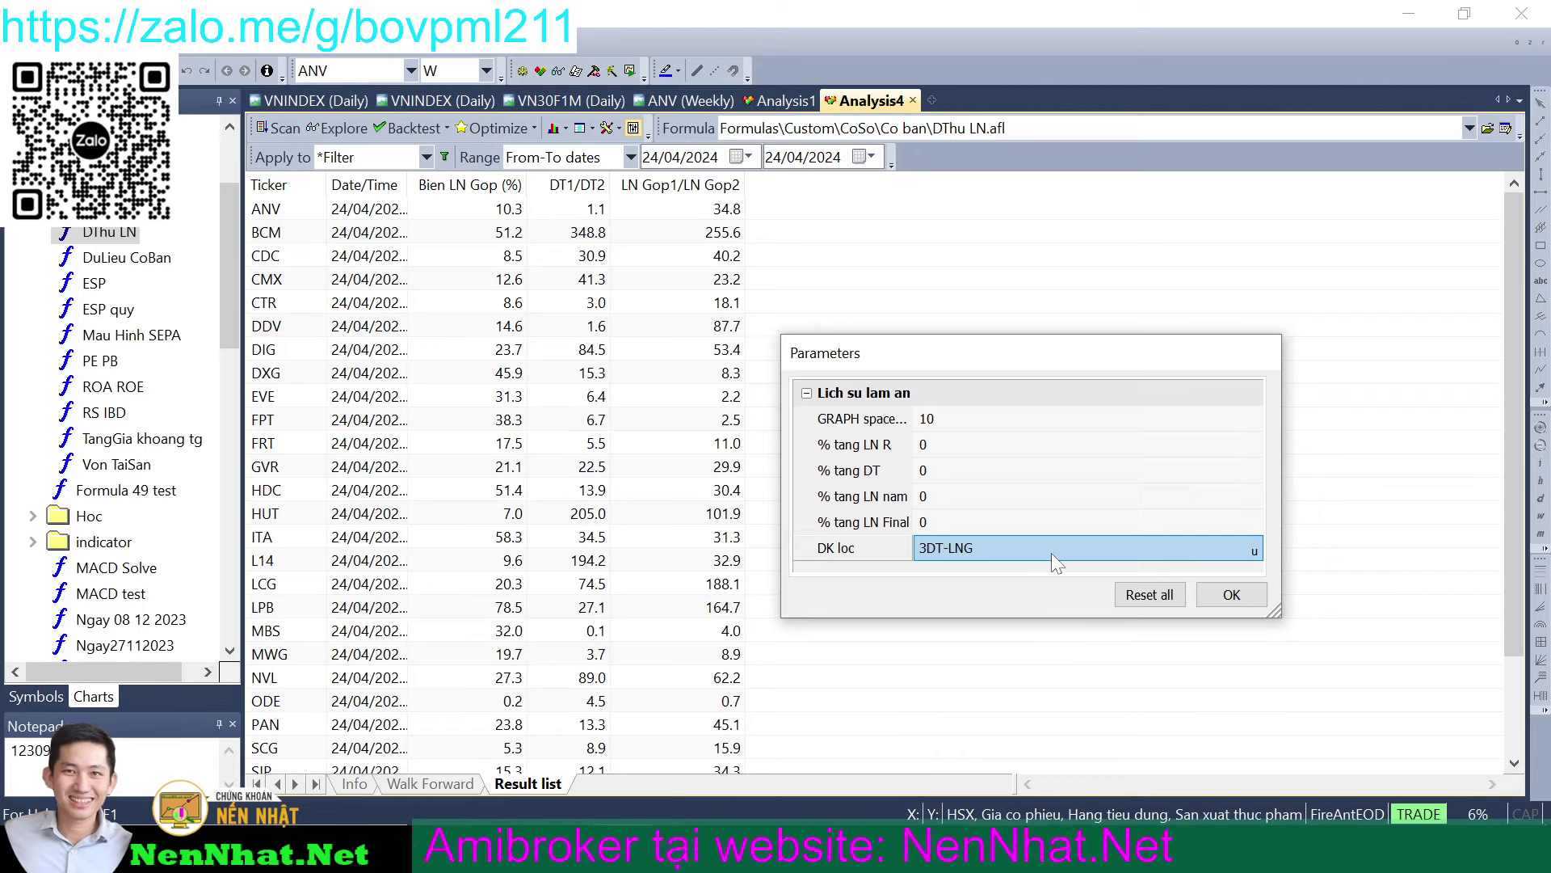
- Confirm the DThu LN parameters with DK loc at 3DT-LNG and review the tickers in the Analysis4 results
left_click(1228, 598)
scroll(568, 400, "down", 1)
scroll(485, 324, "up", 2)
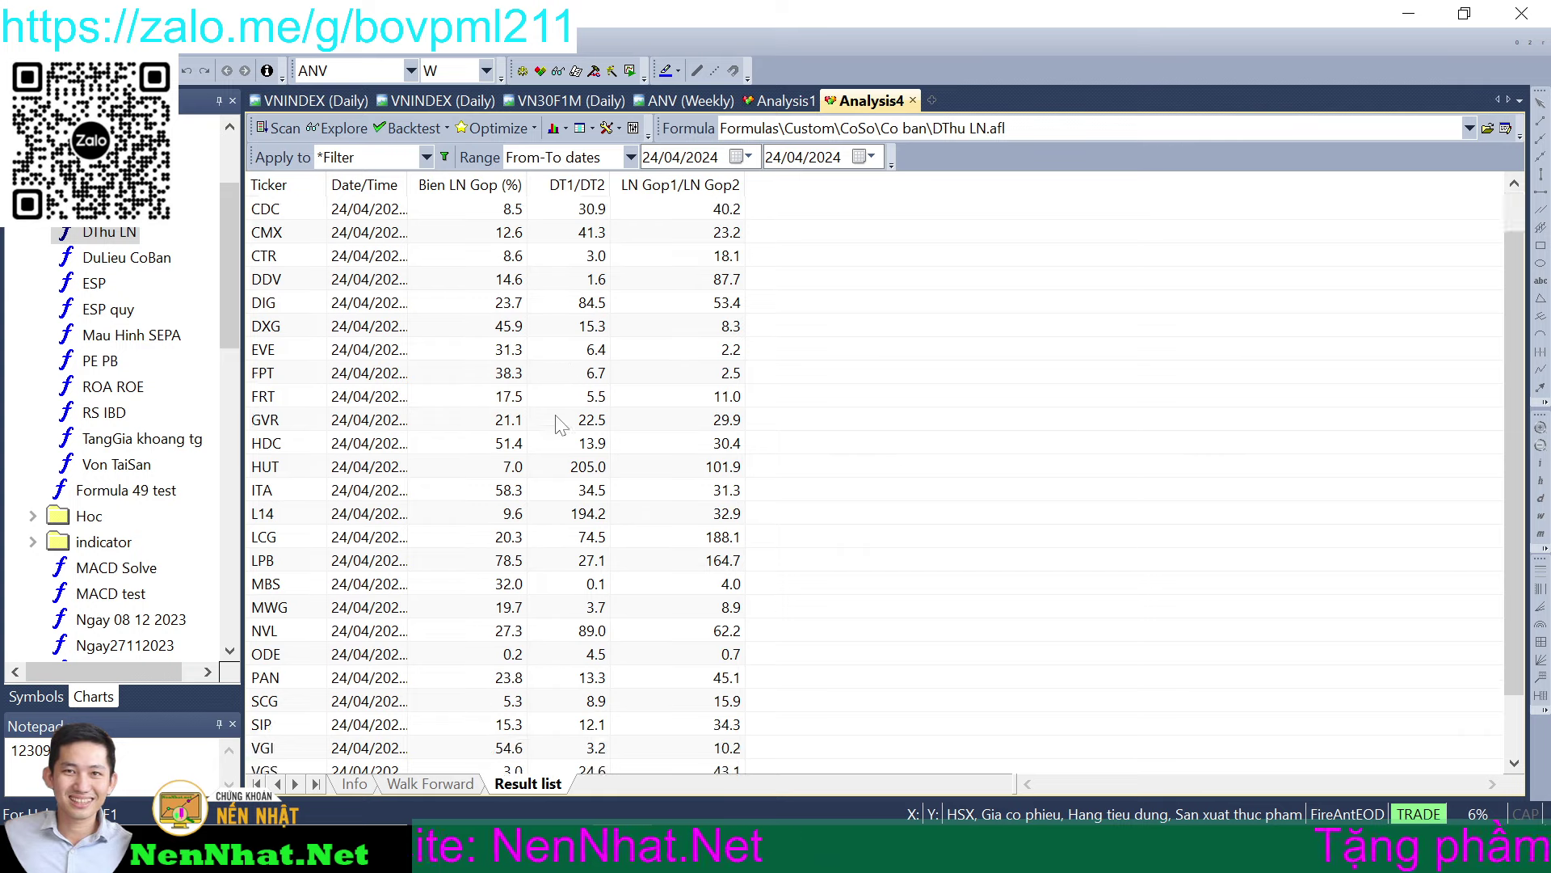
- Examine ANV's quarterly revenue, gross profit and profit margin on its weekly chart at several dates from mid-2023 to early 2024
left_click(690, 104)
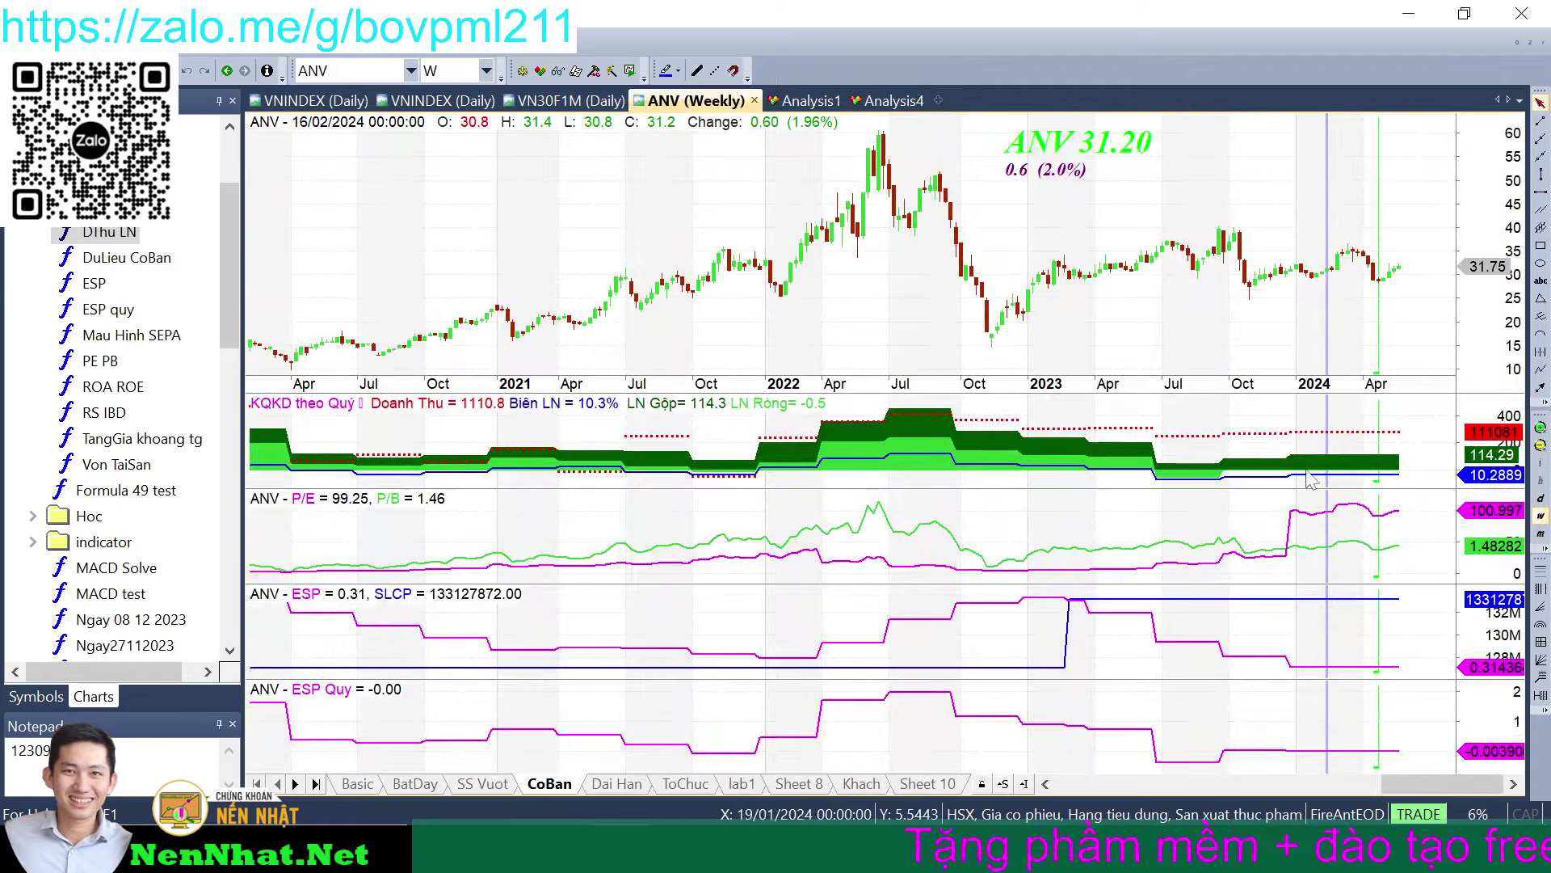
left_click(1203, 451)
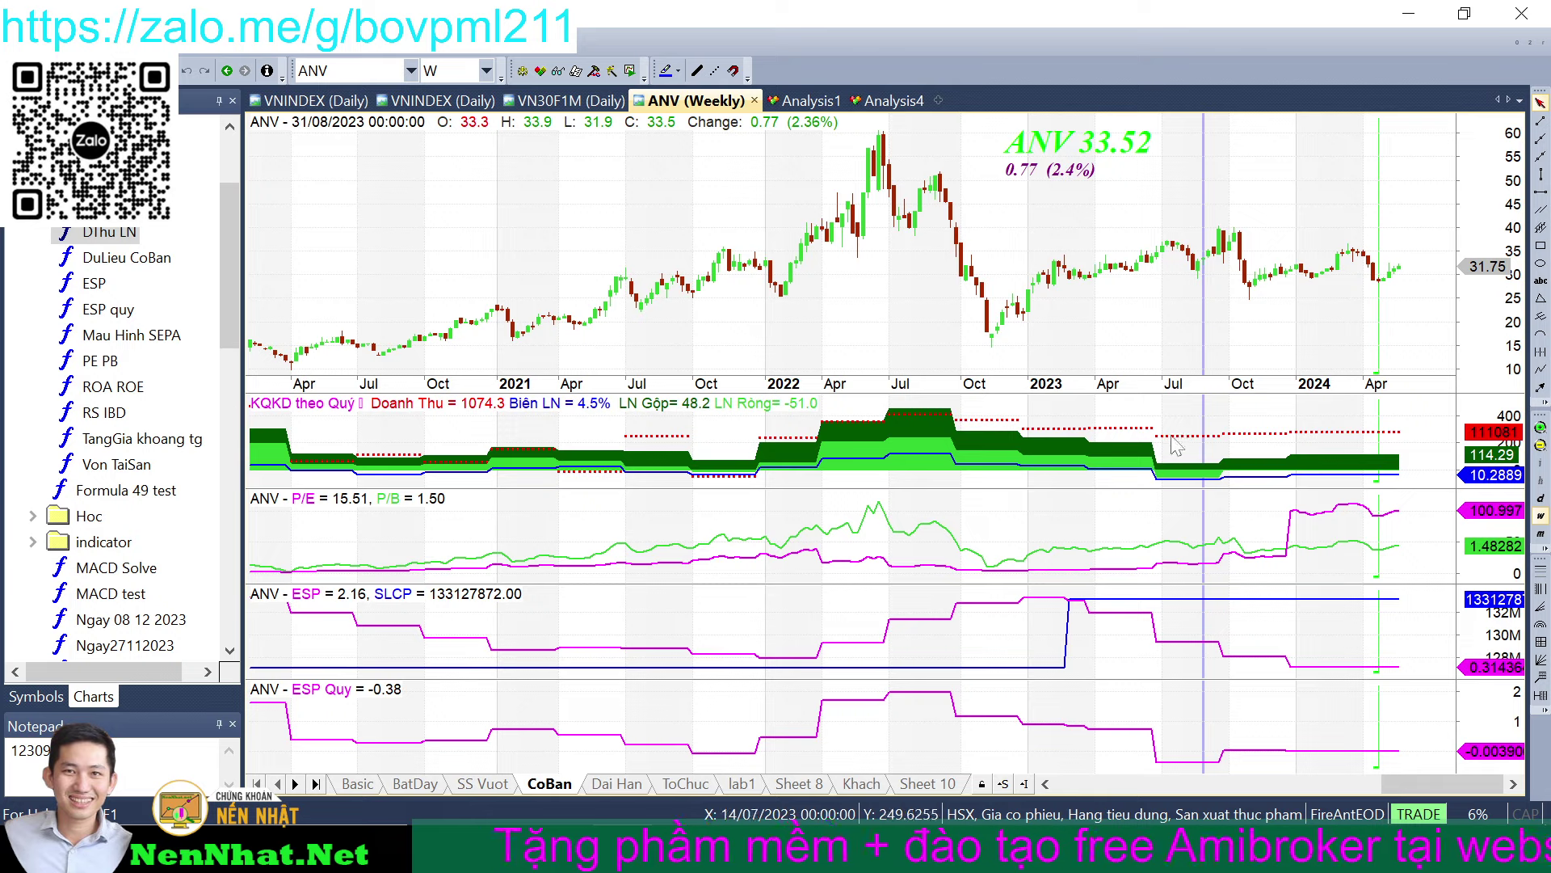
left_click(1250, 463)
left_click(1331, 446)
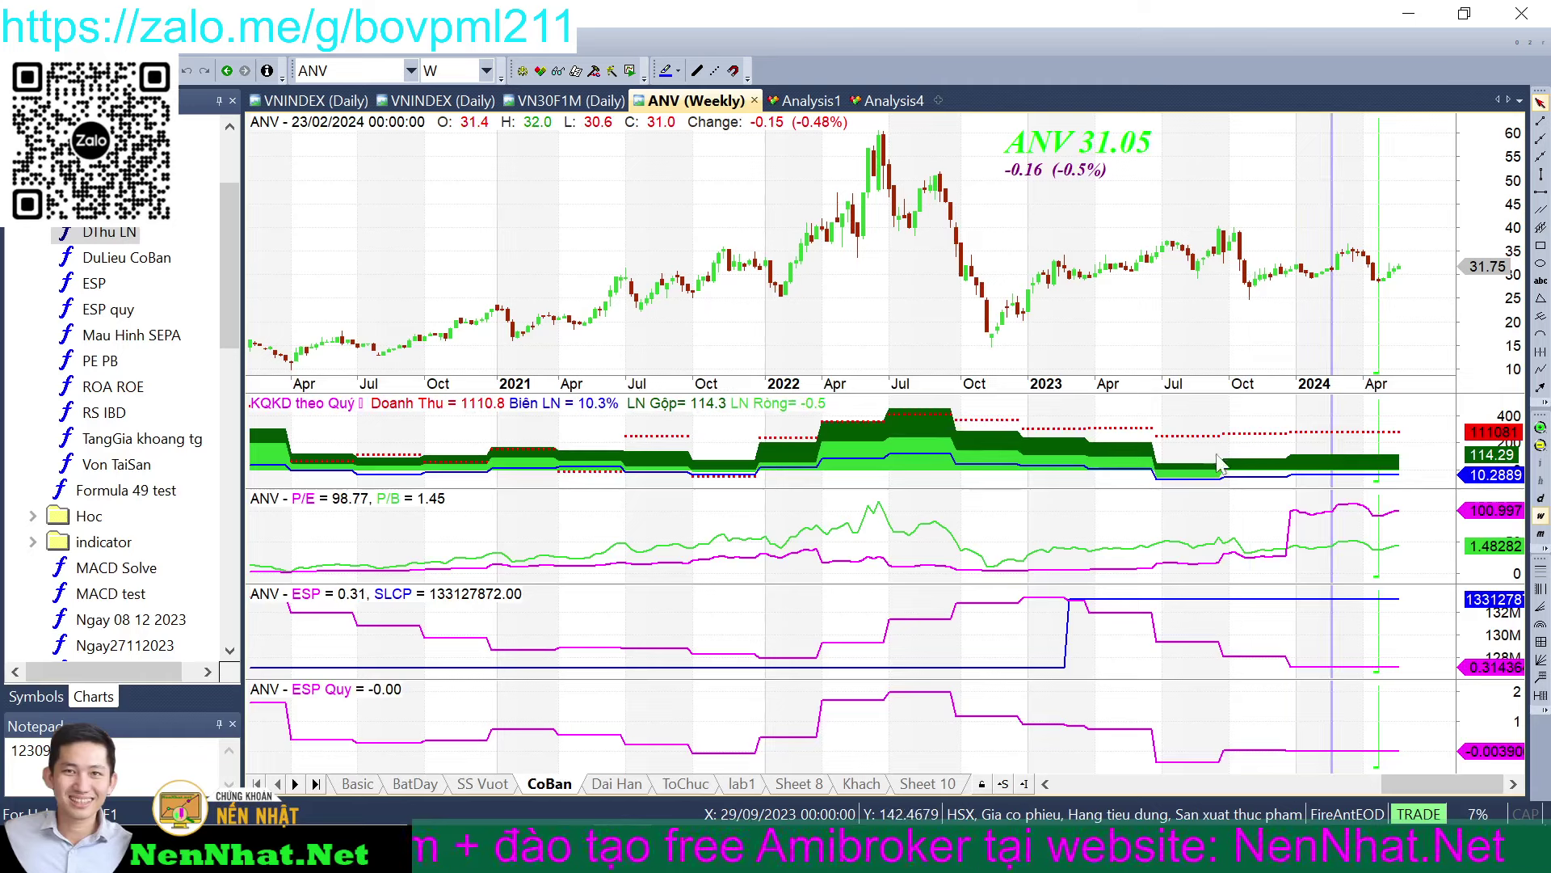
left_click(1199, 470)
left_click(1255, 467)
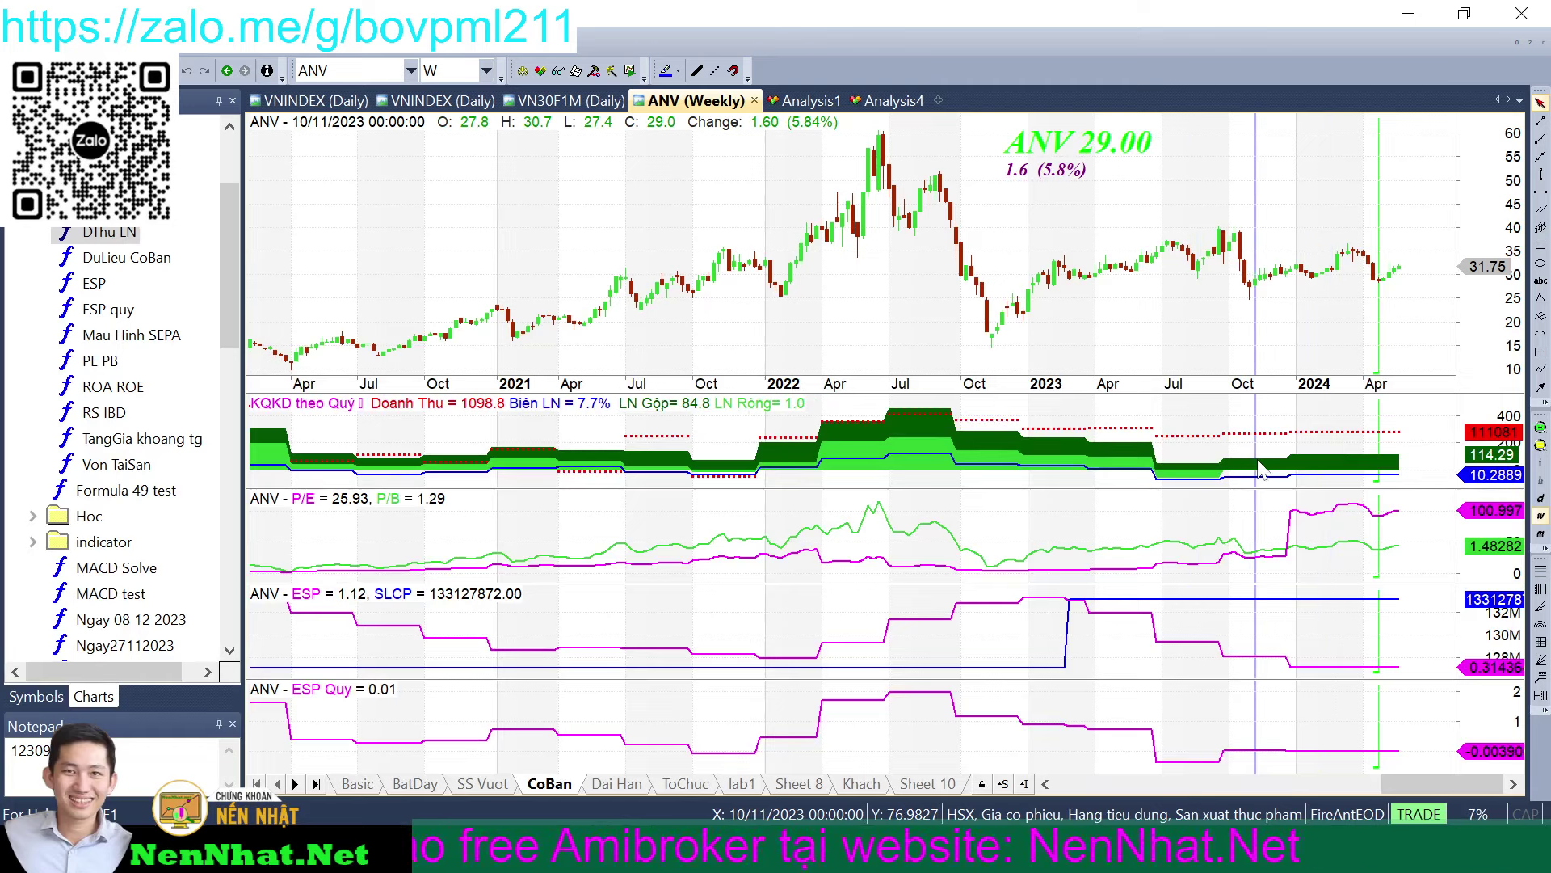
left_click(1333, 463)
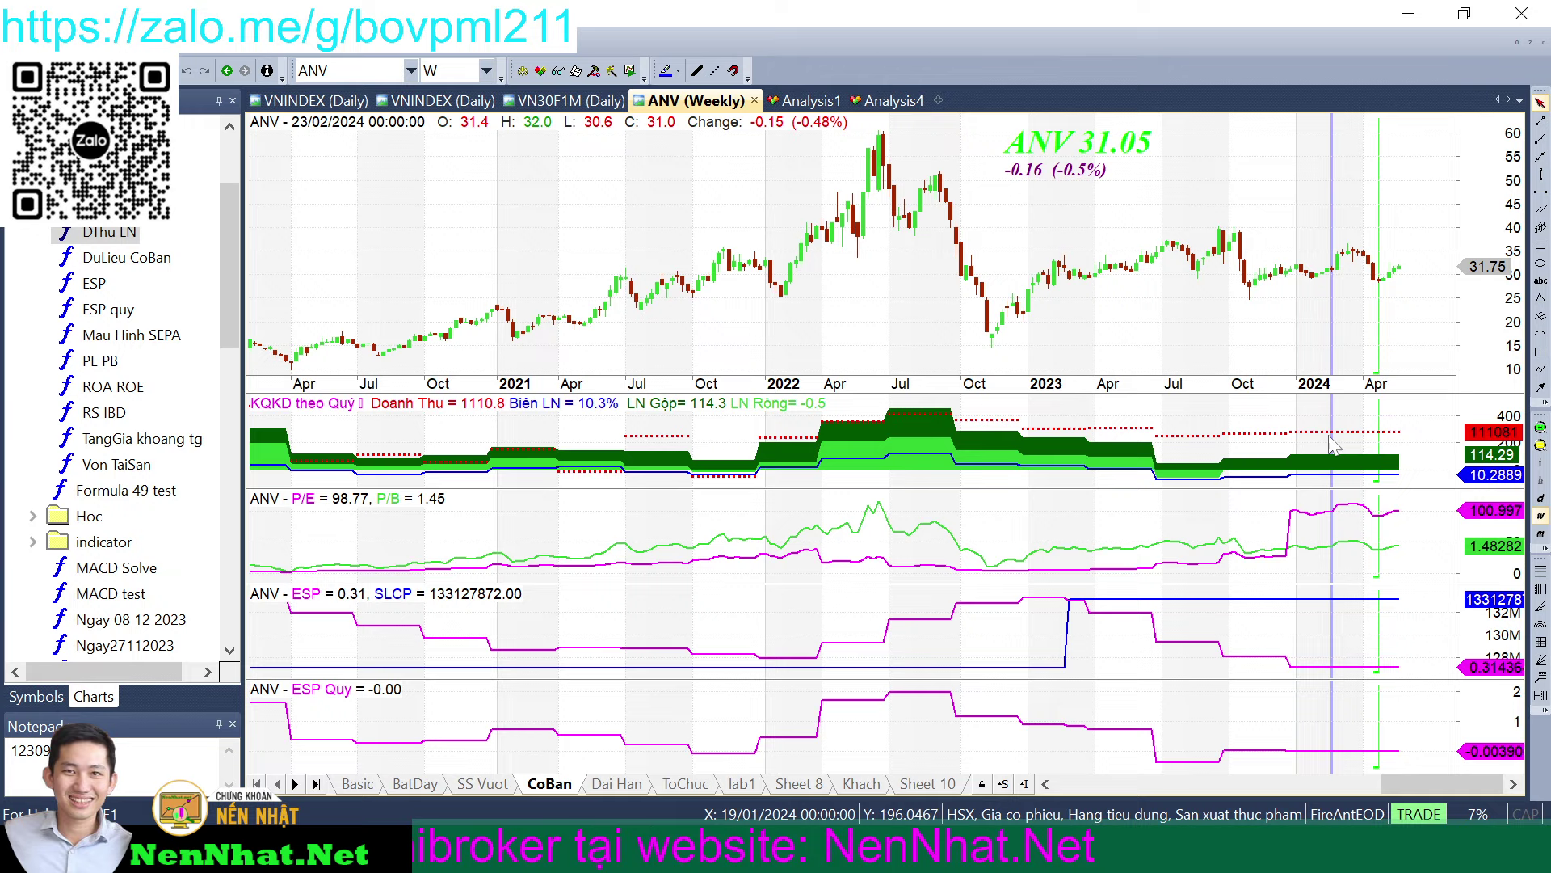
- Load BCM from the Analysis4 results and view its fundamentals on the weekly chart
left_click(888, 102)
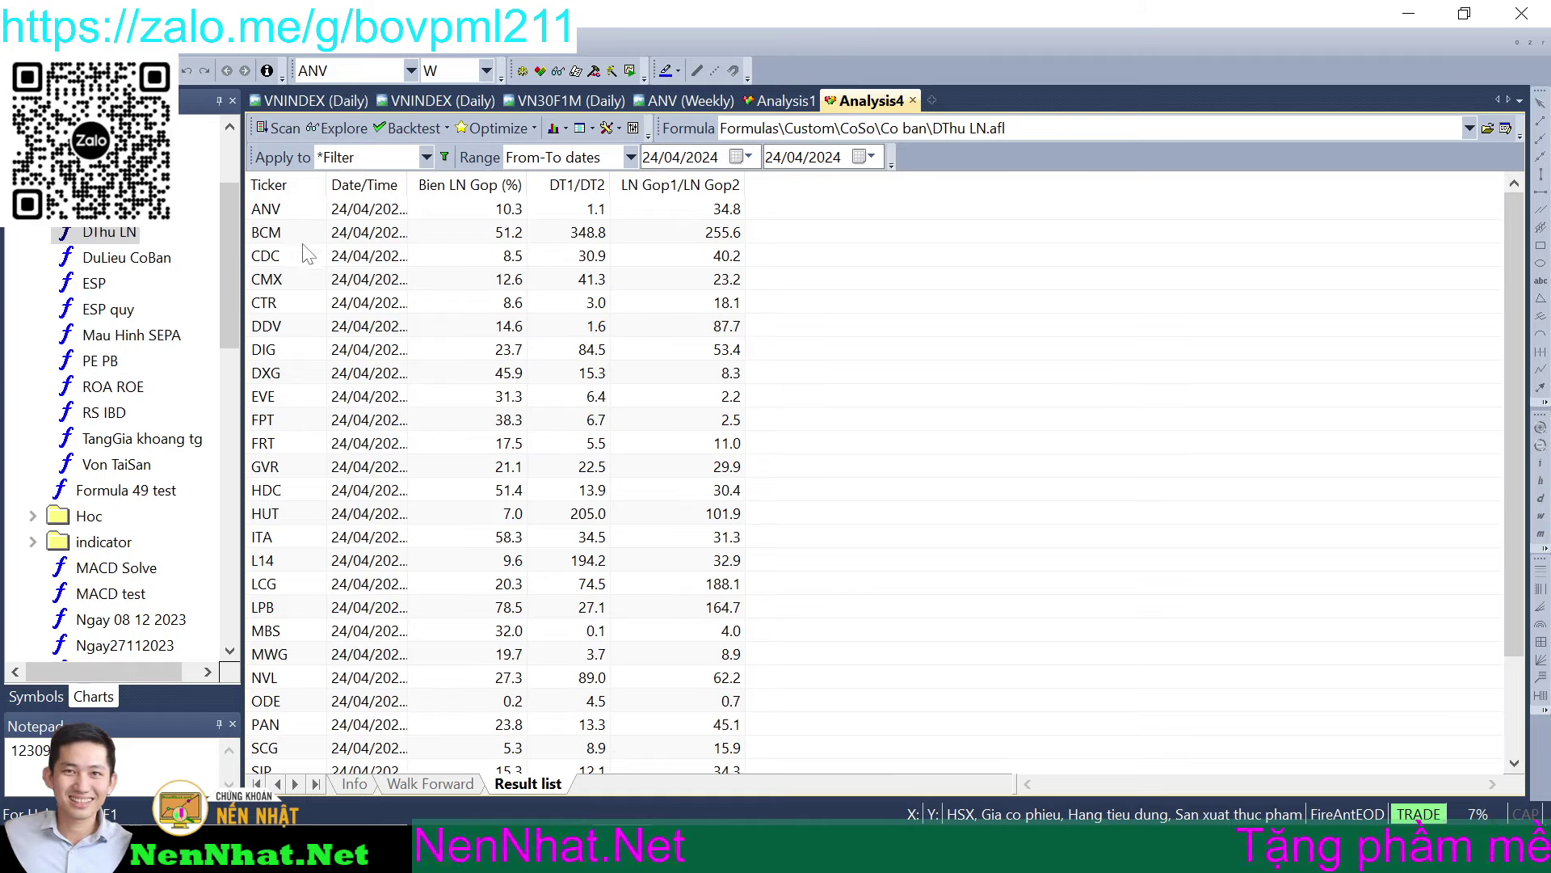
double_click(299, 236)
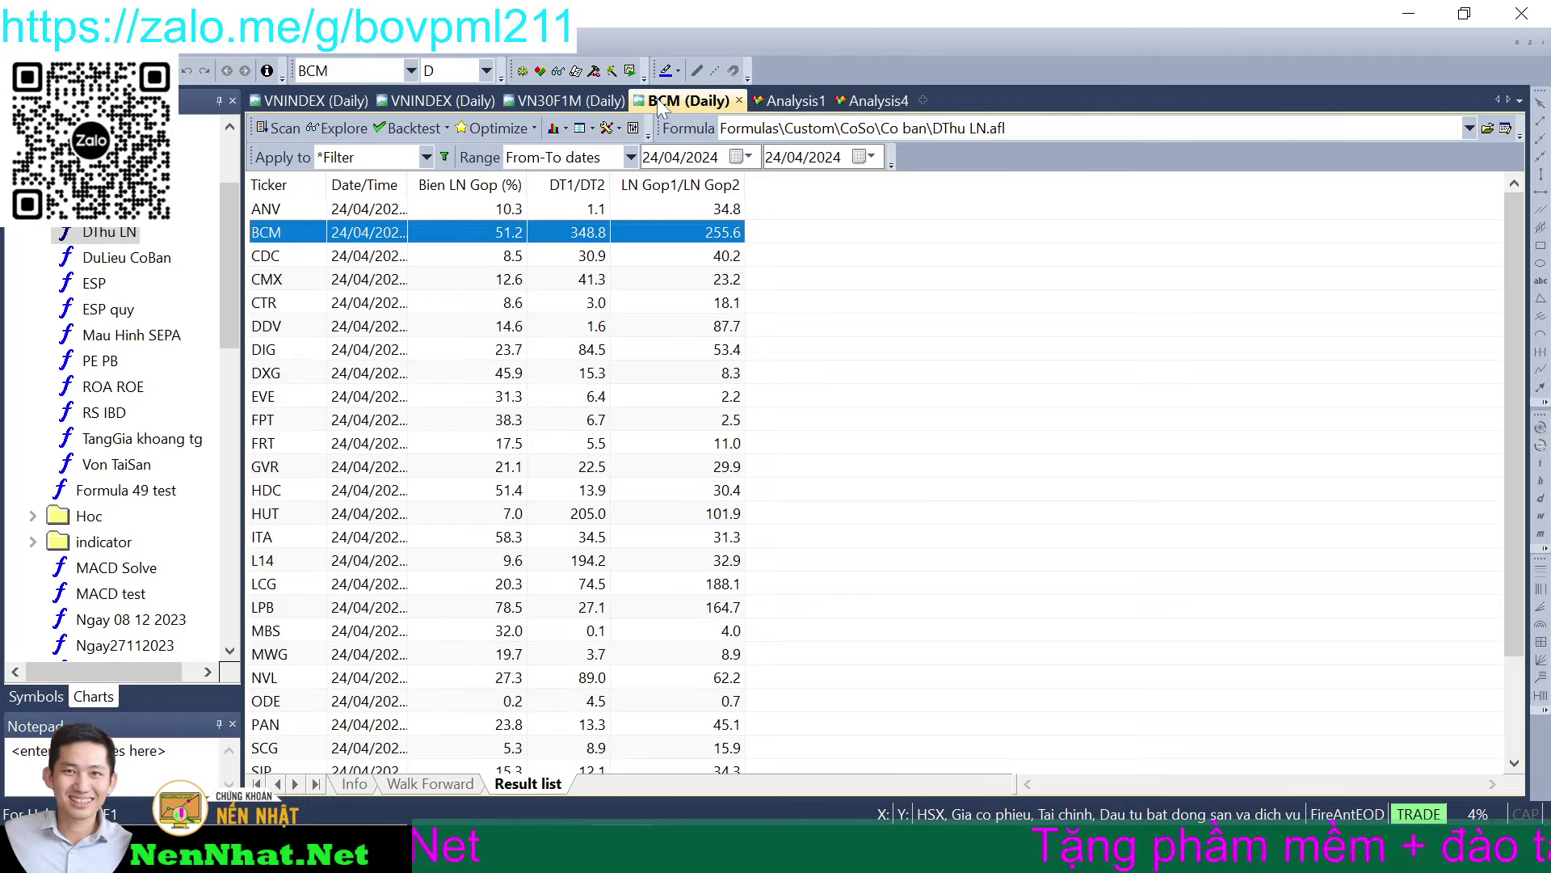
key("w")
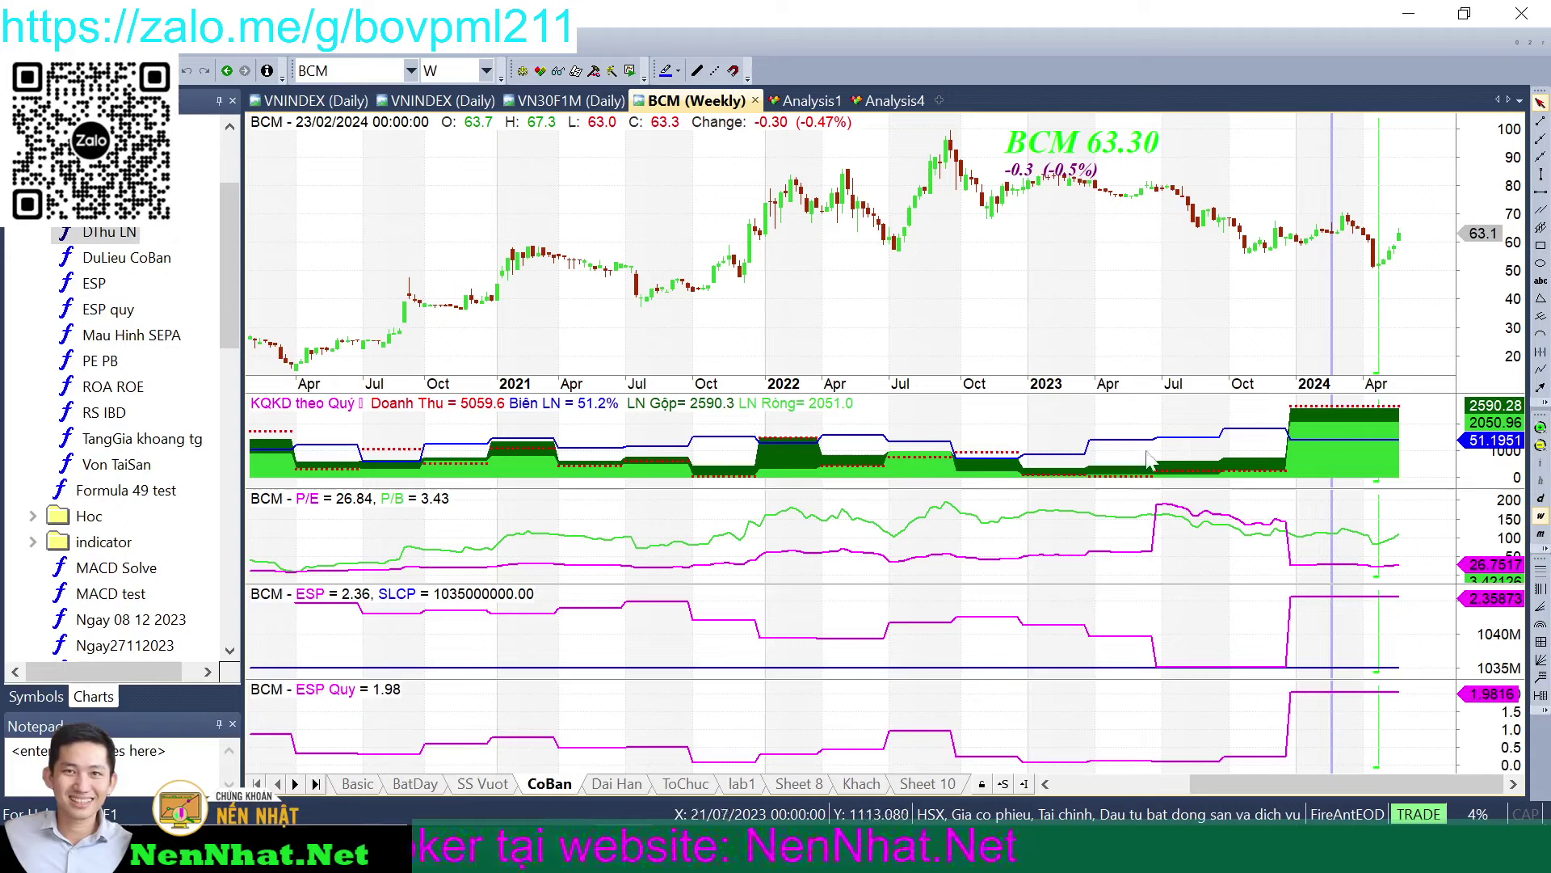
- Select all tickers in the Analysis4 DThu LN results and replace the watch list with them
left_click(888, 100)
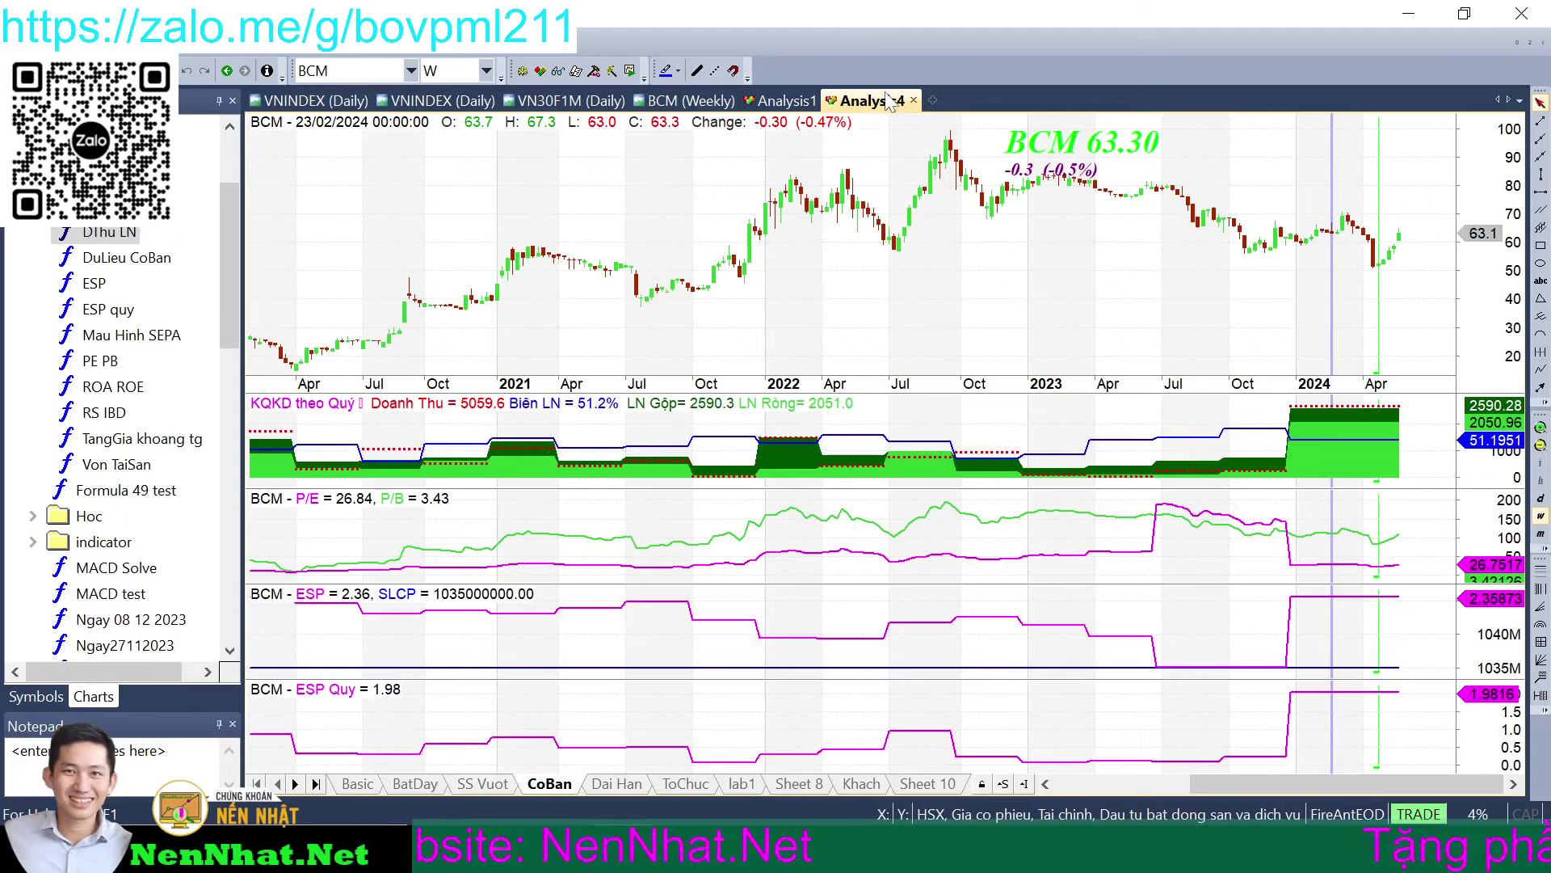
left_click_drag(757, 216, 587, 771)
scroll(525, 604, "up", 2)
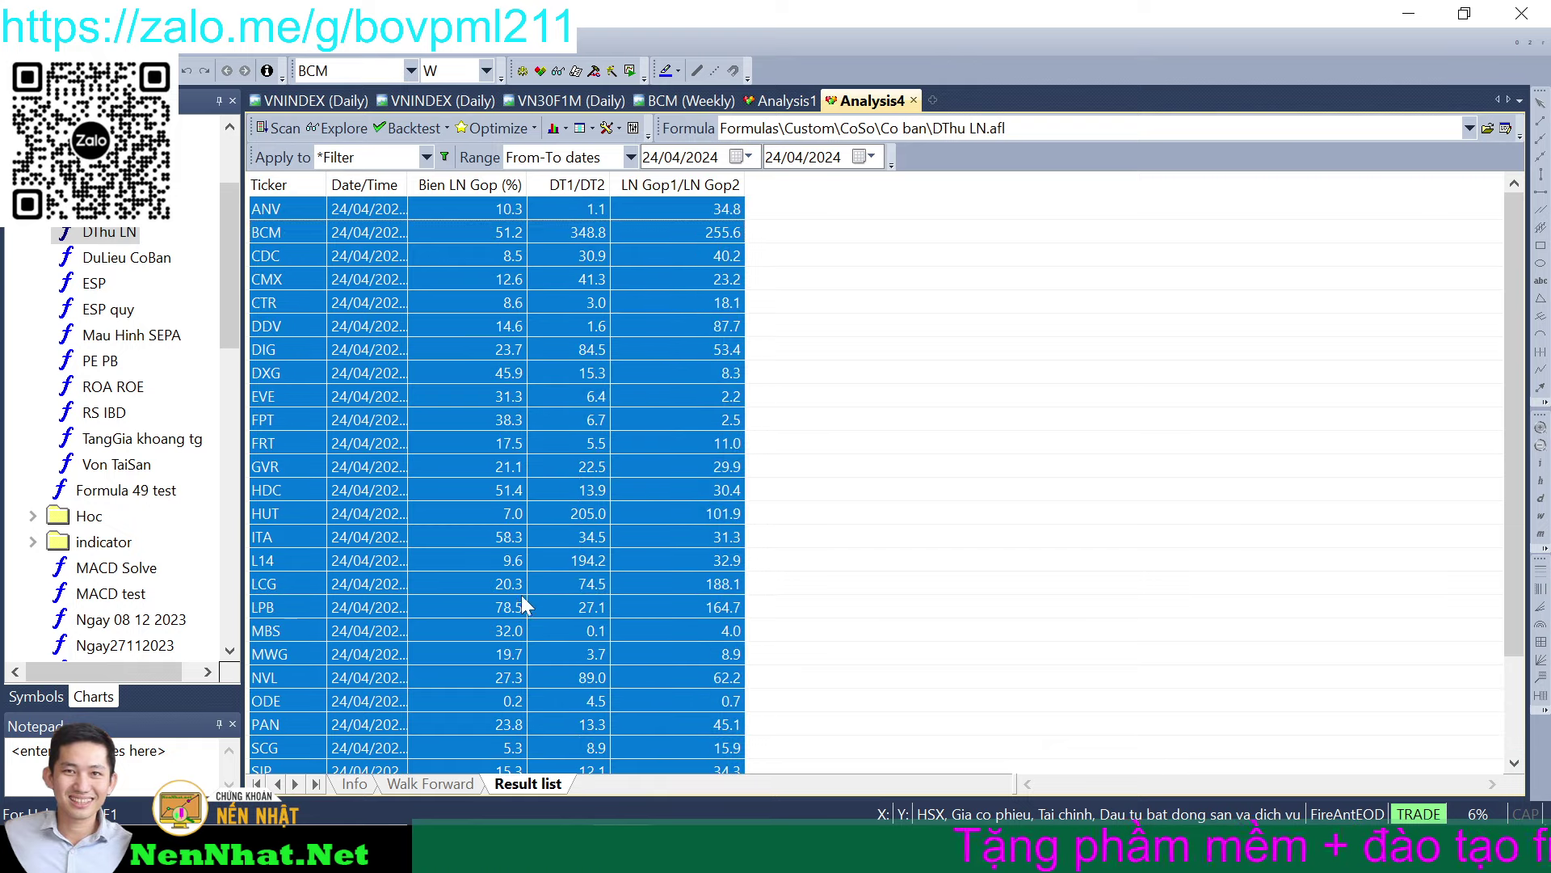
right_click(450, 206)
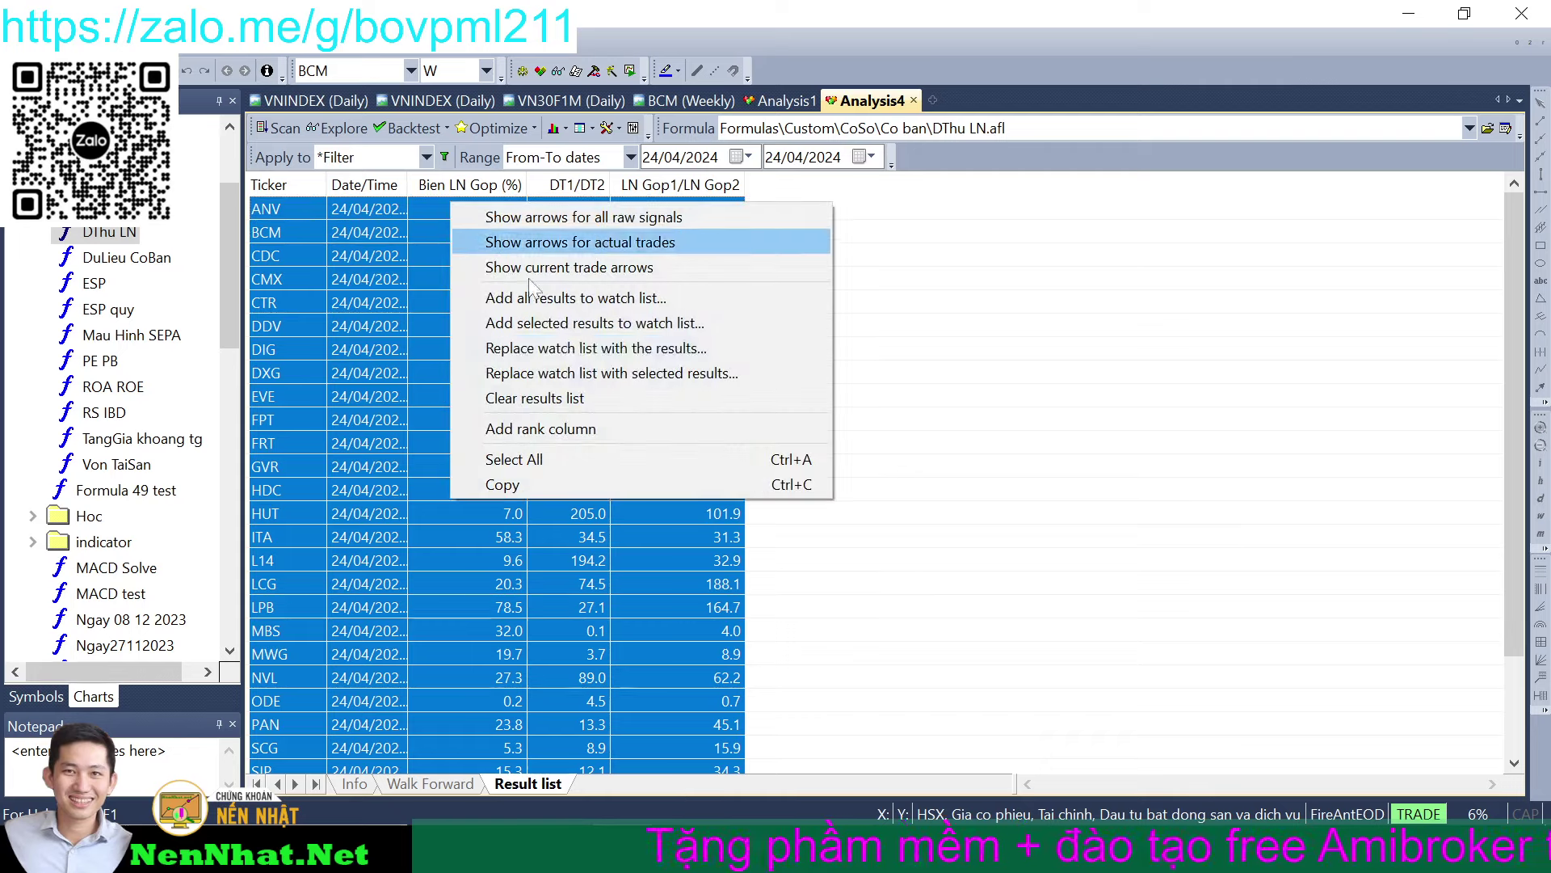
left_click(588, 376)
left_click(925, 323)
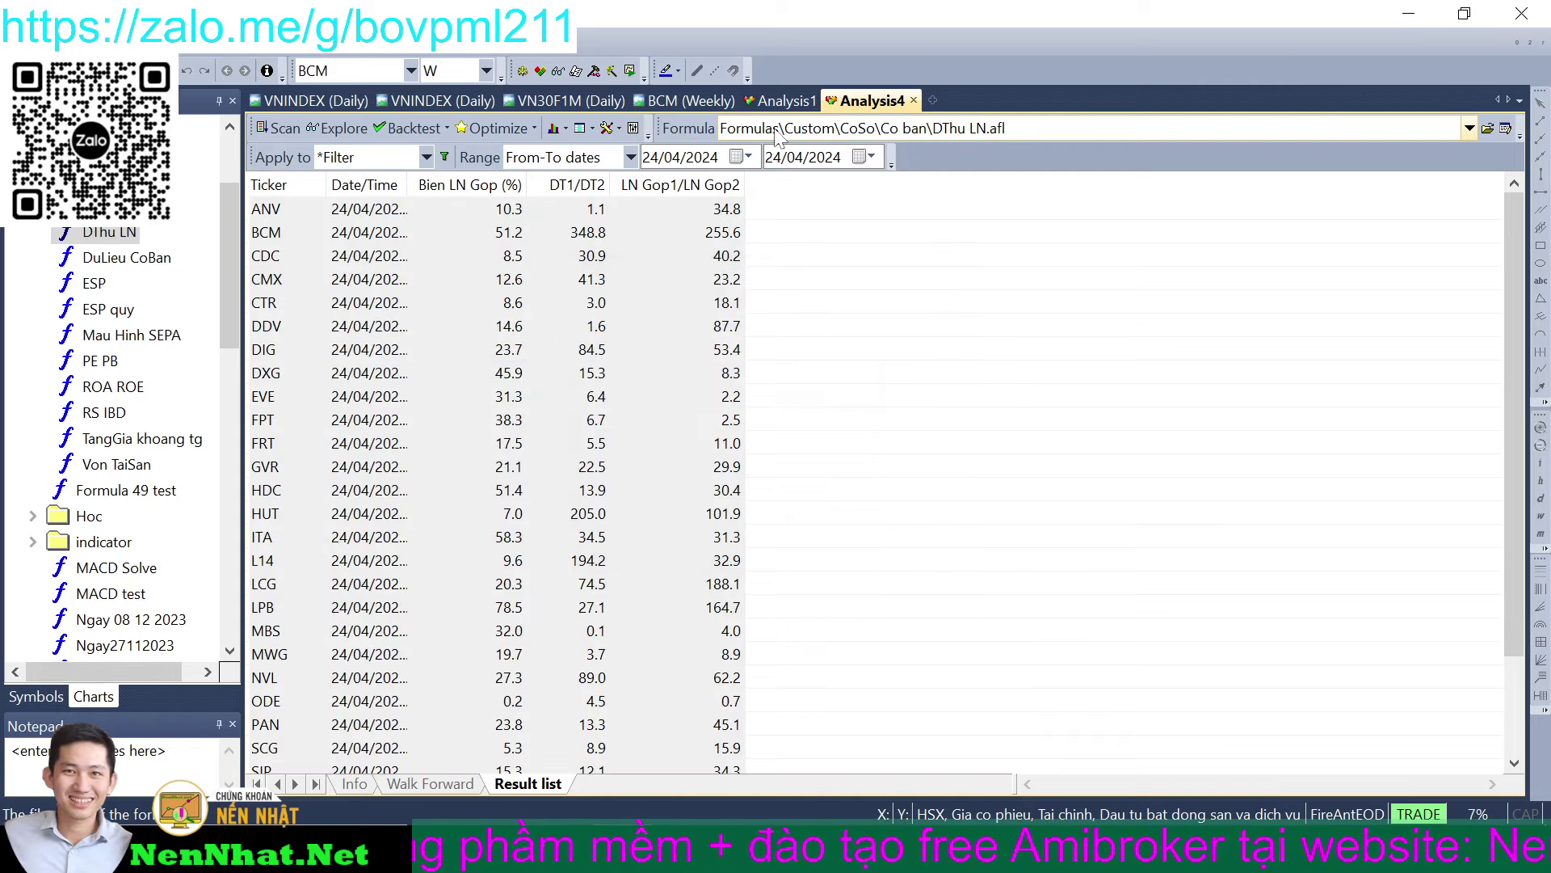
- Set the Analysis1 start date parameter to 24/04/2024, run the exploration on the updated watch list and review the returns
left_click(781, 100)
left_click(345, 129)
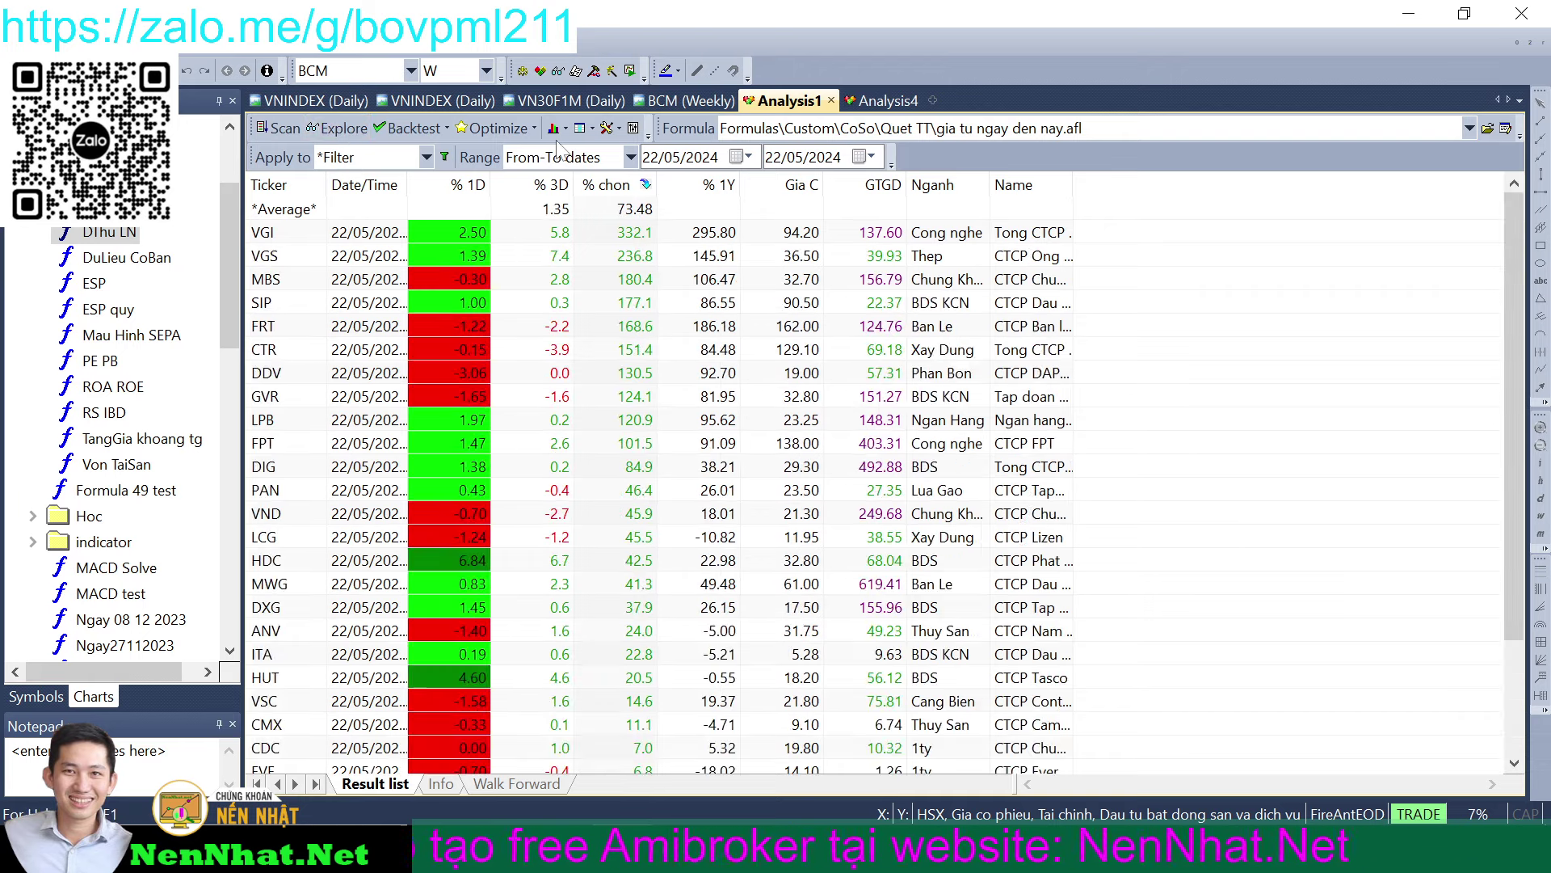
left_click(634, 129)
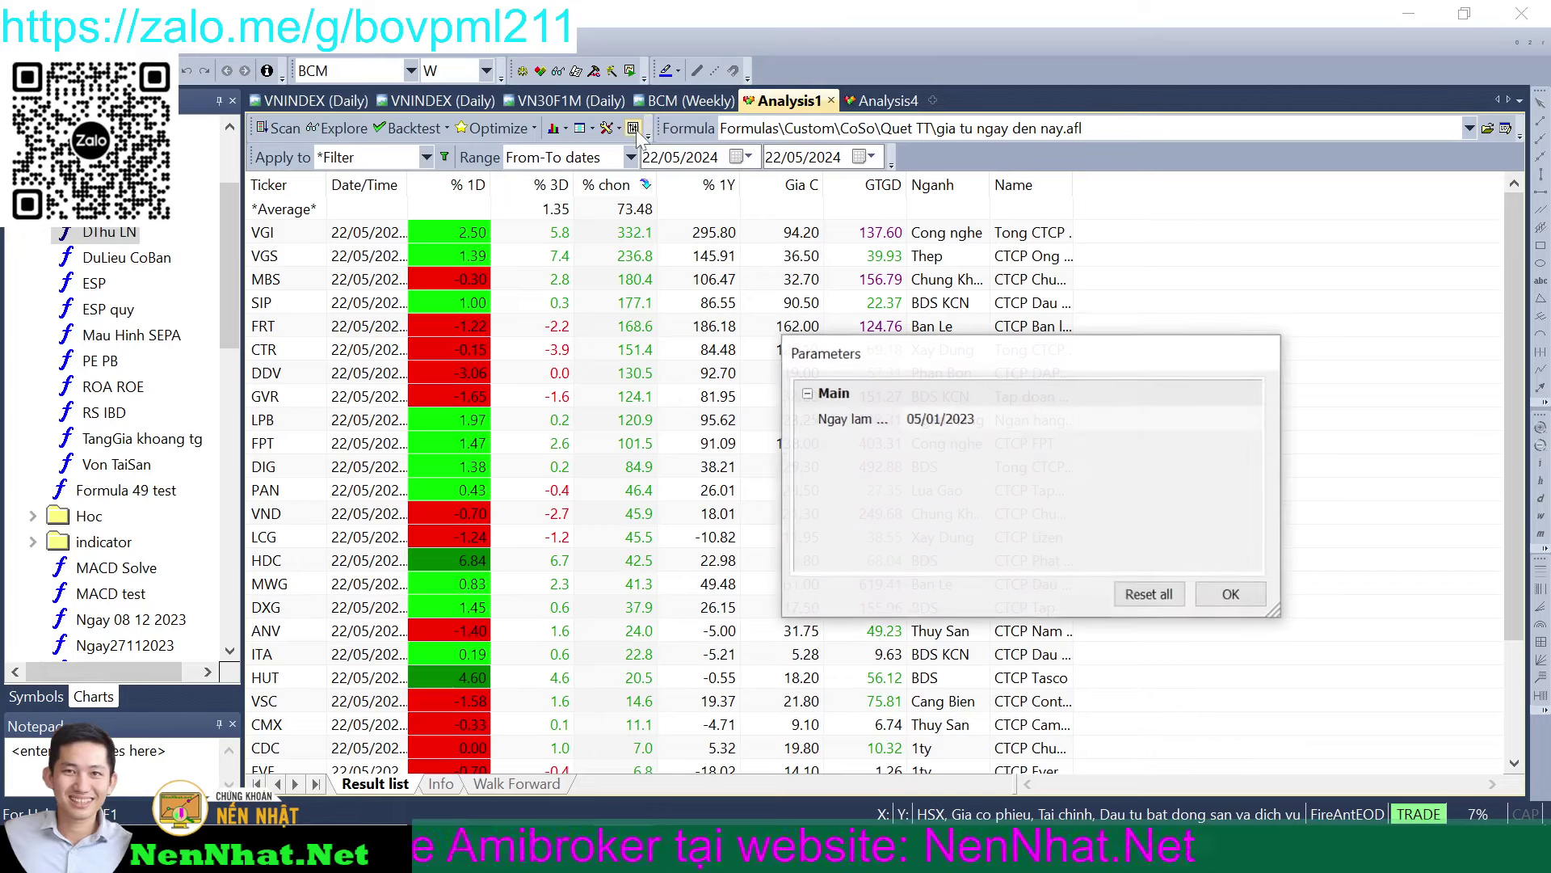
left_click(916, 420)
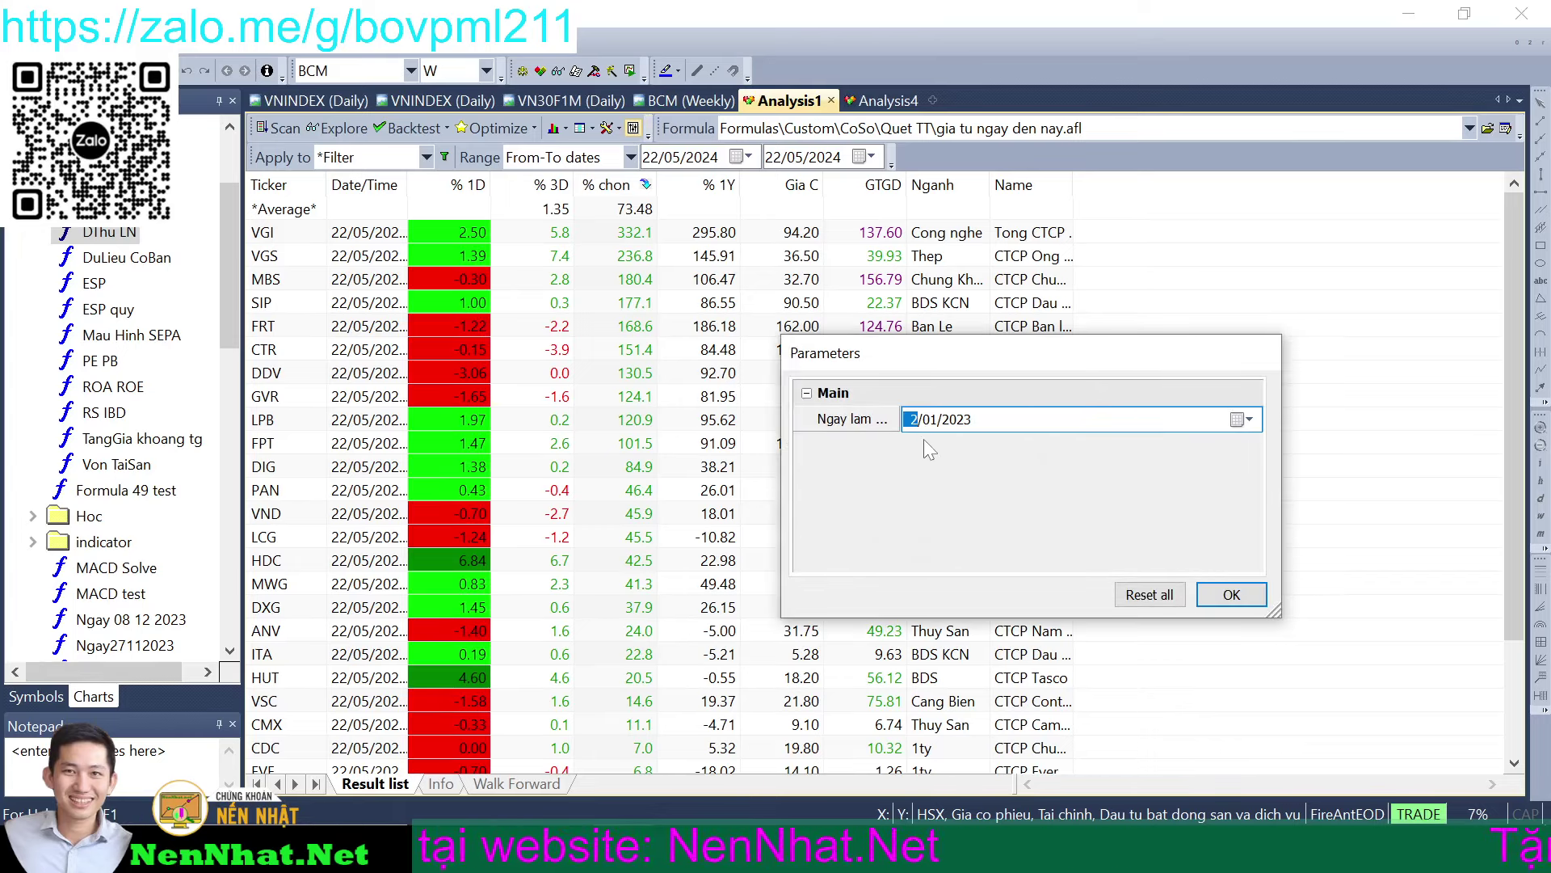
type("24/")
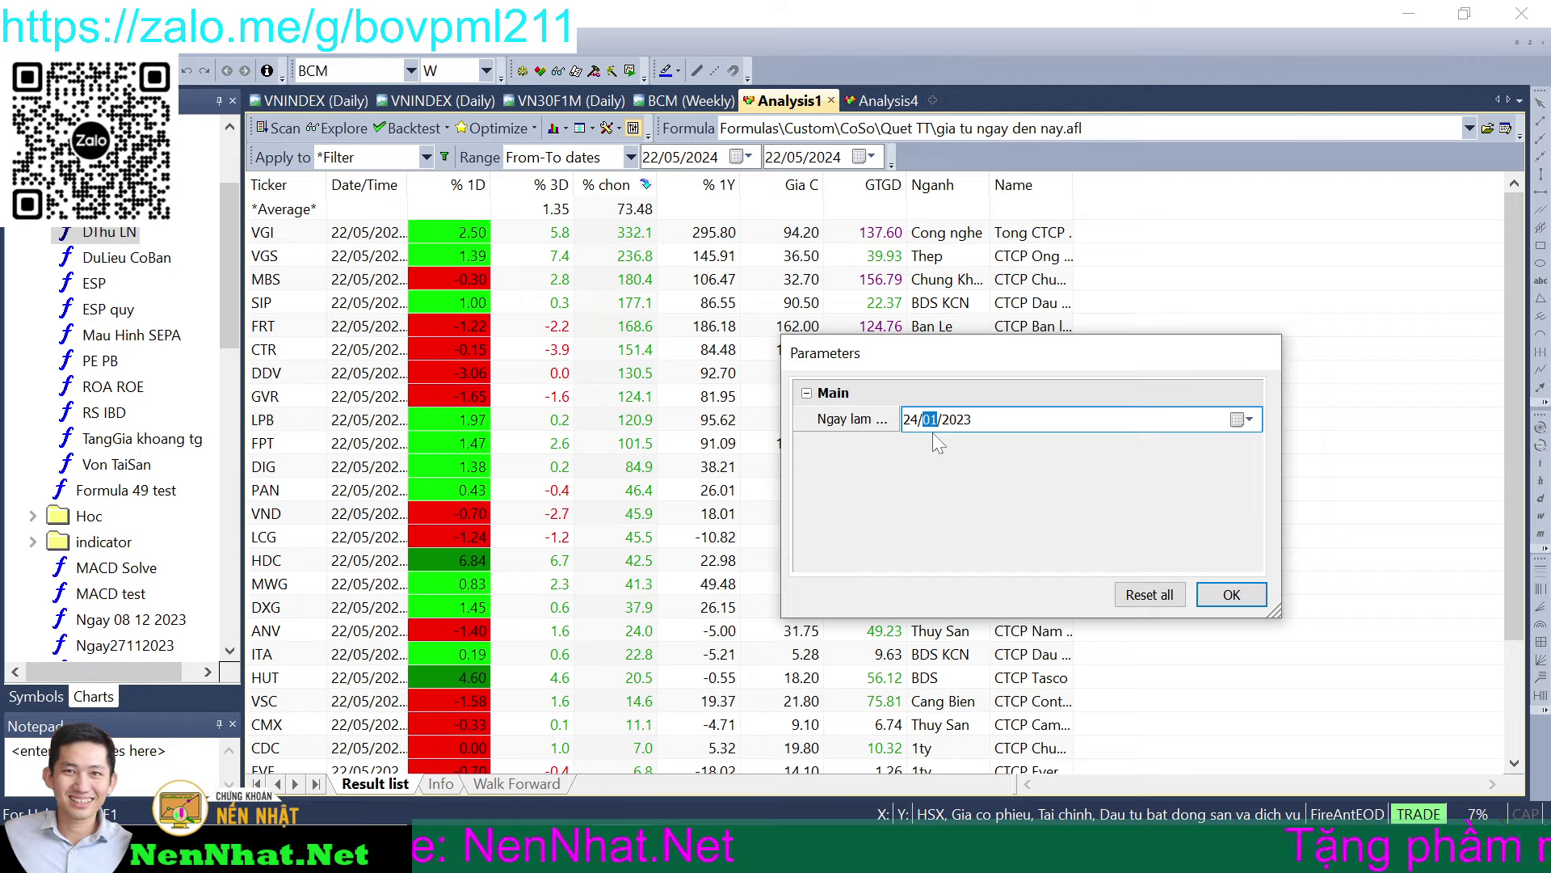
type("04")
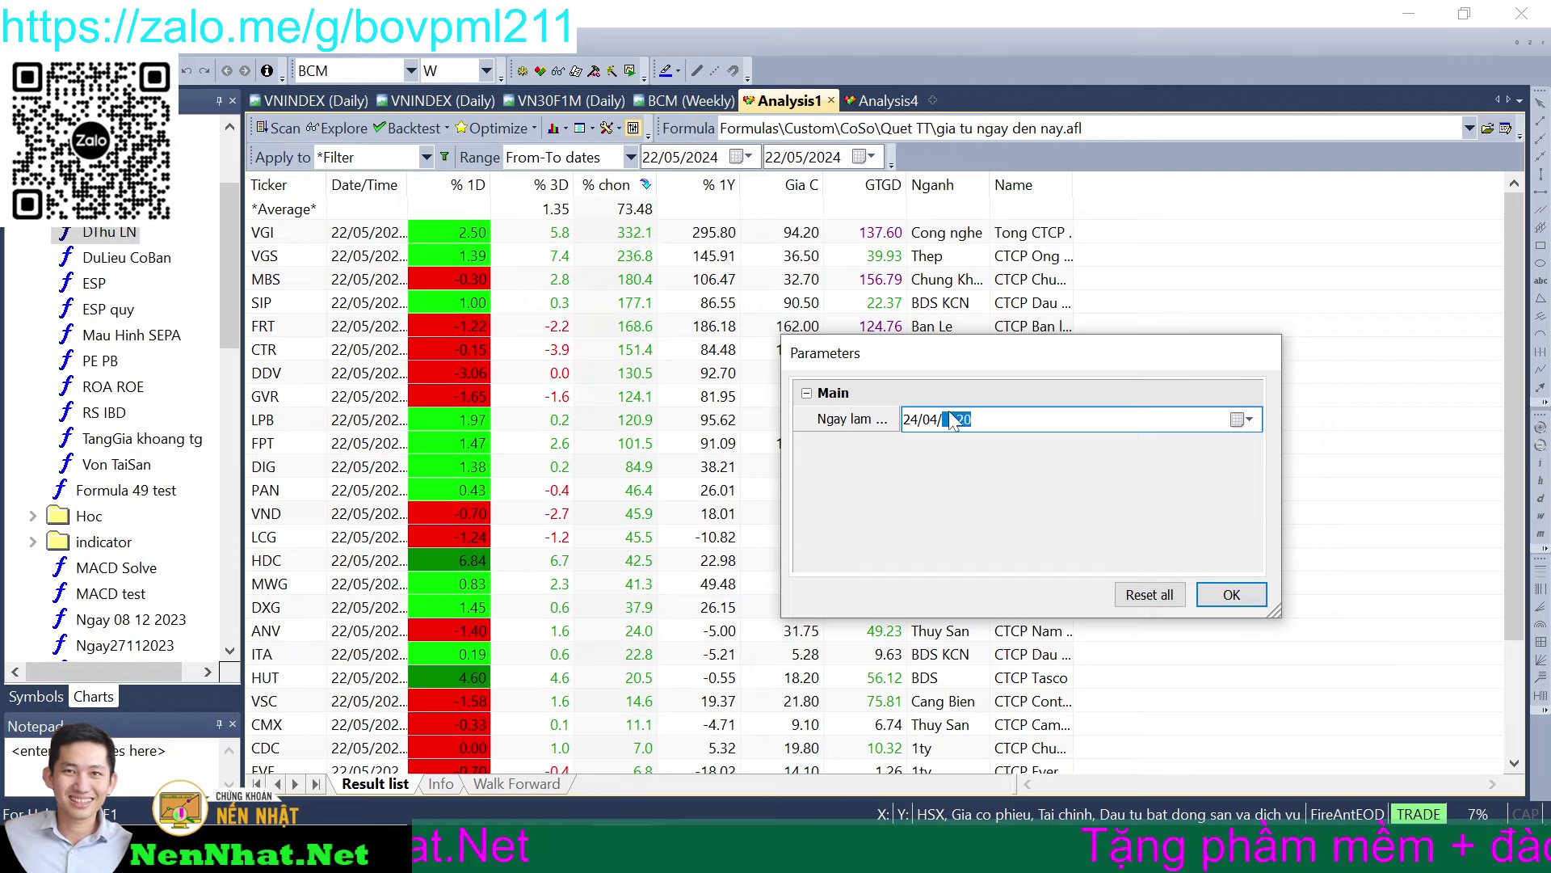
left_click(1228, 594)
left_click(339, 128)
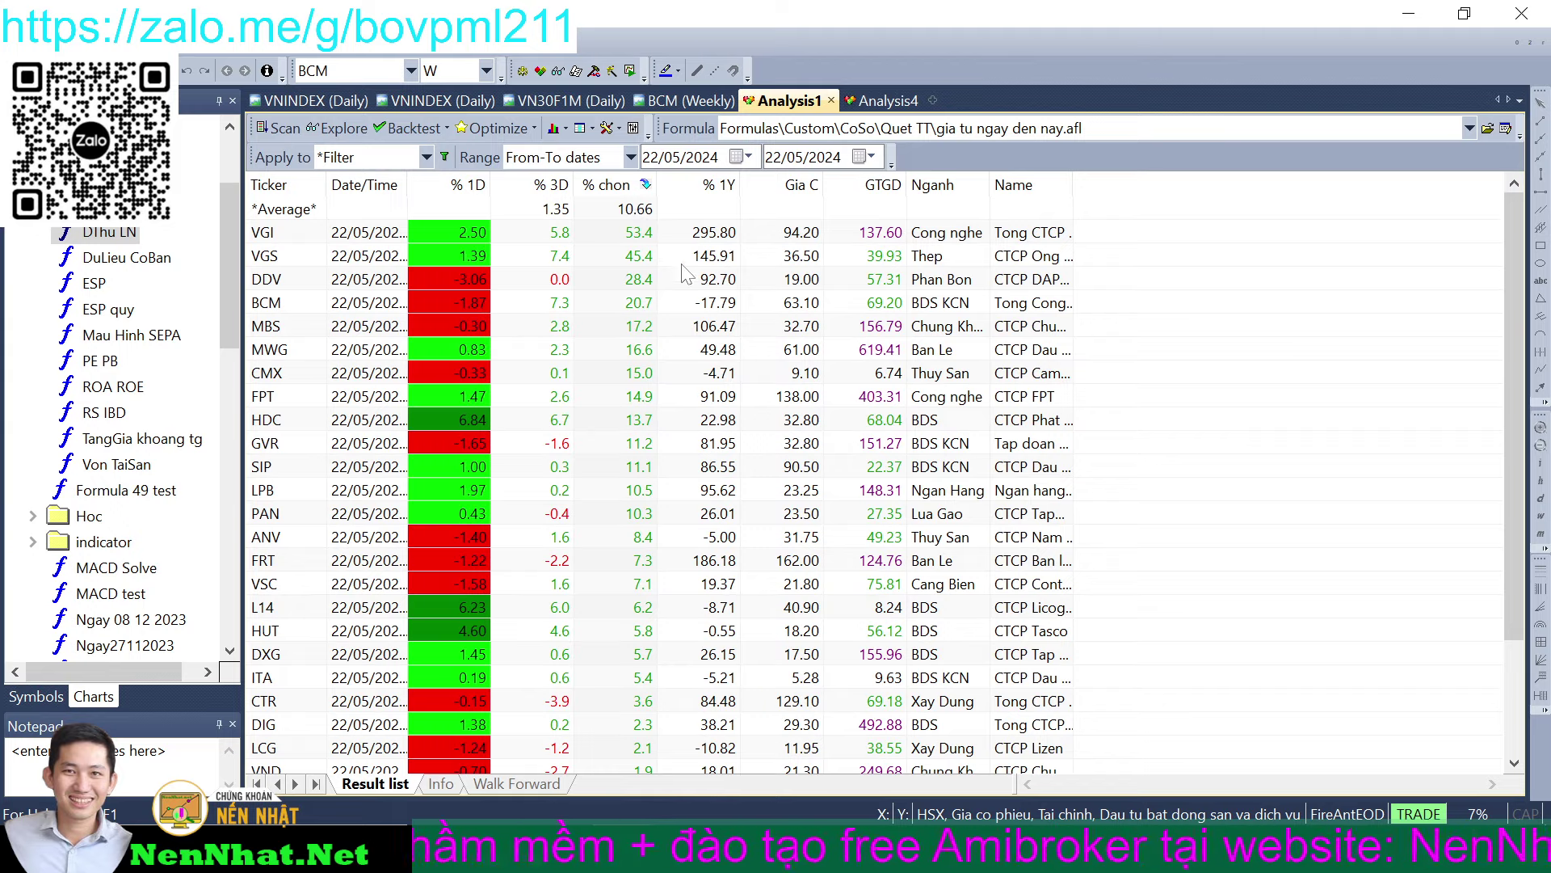
scroll(696, 311, "down", 2)
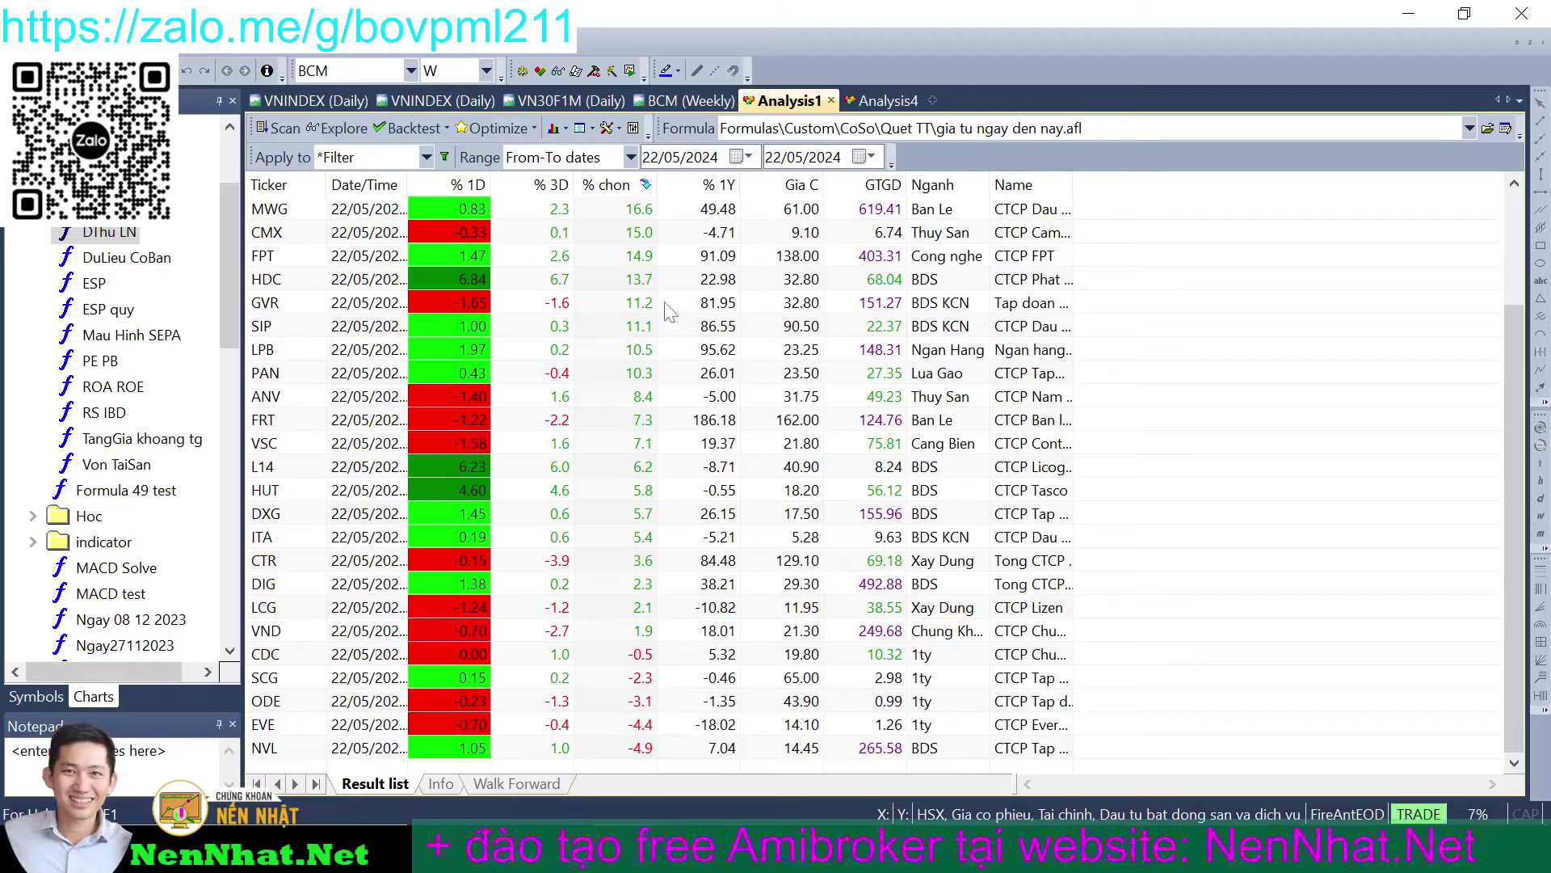
scroll(661, 306, "up", 2)
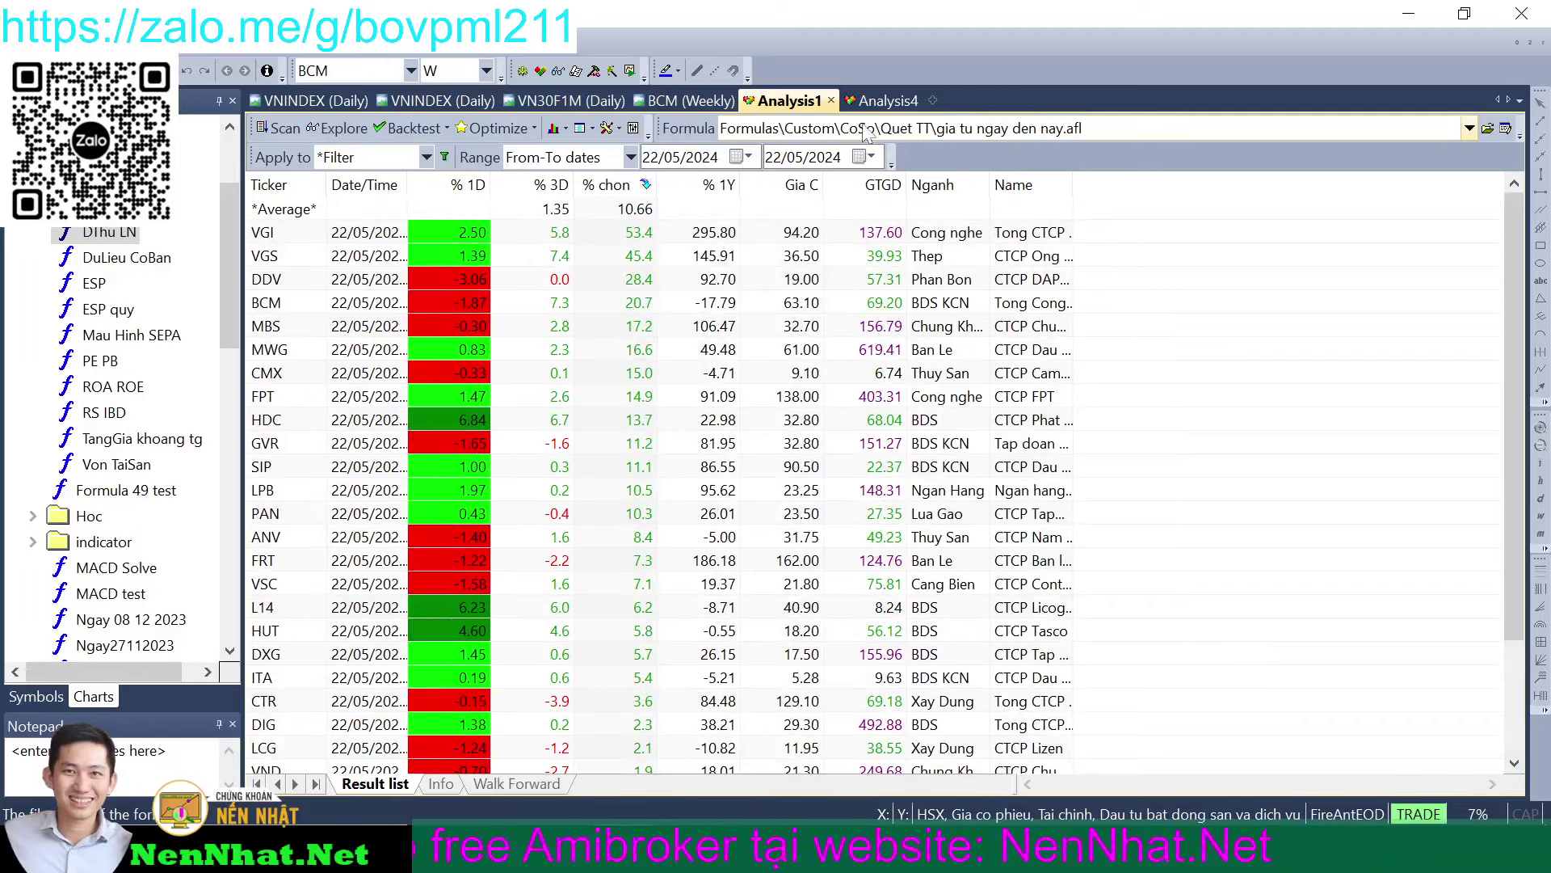
- Load the PE PB formula from the Co ban group into Analysis4
left_click(886, 102)
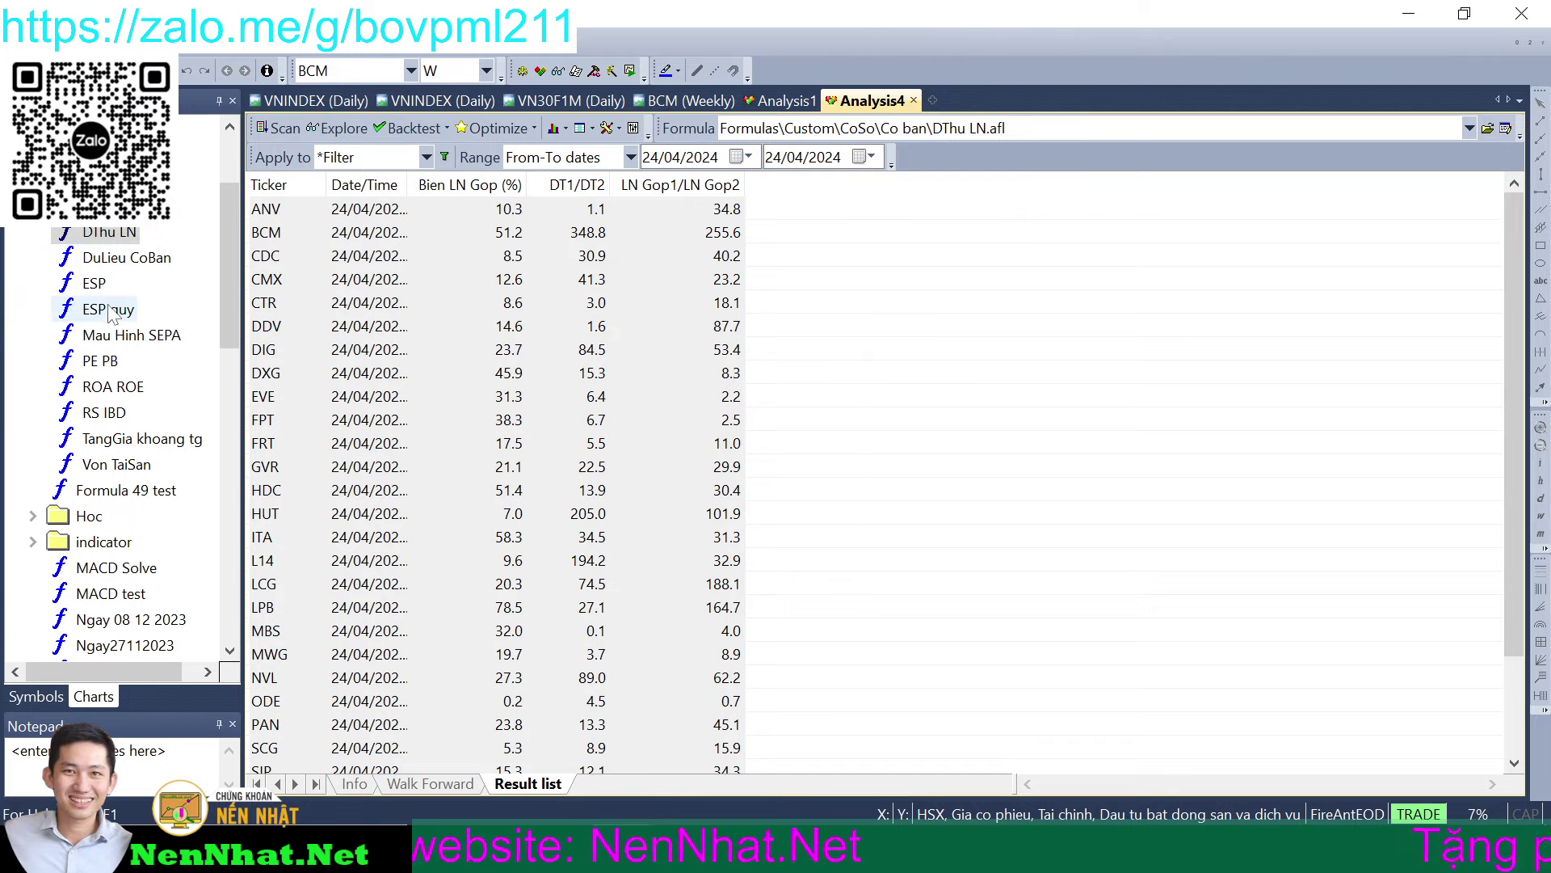
left_click(103, 368)
right_click(104, 366)
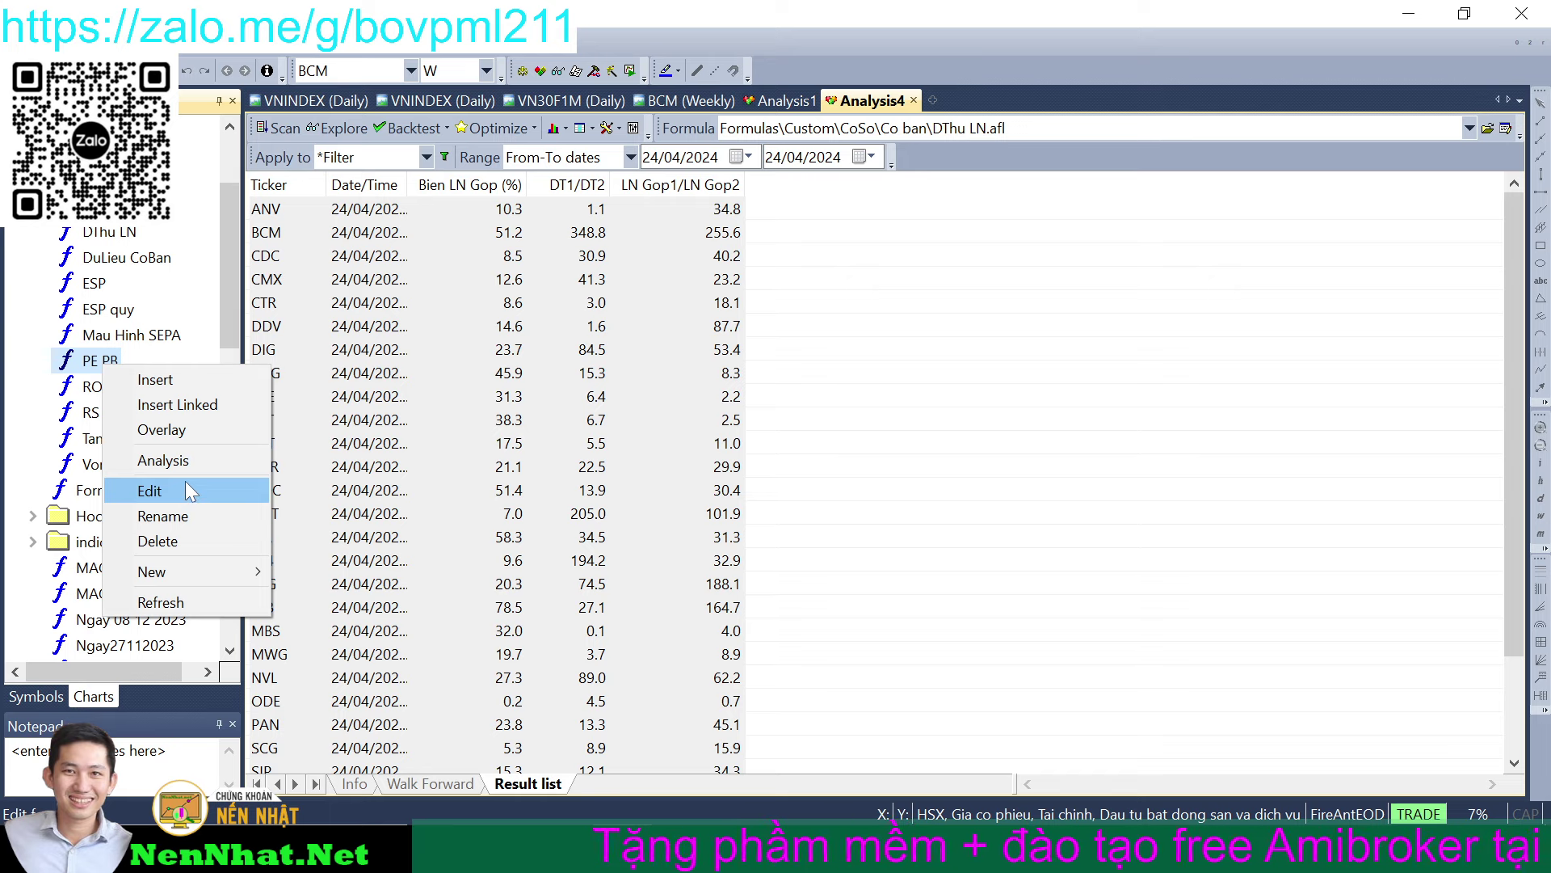
left_click(171, 461)
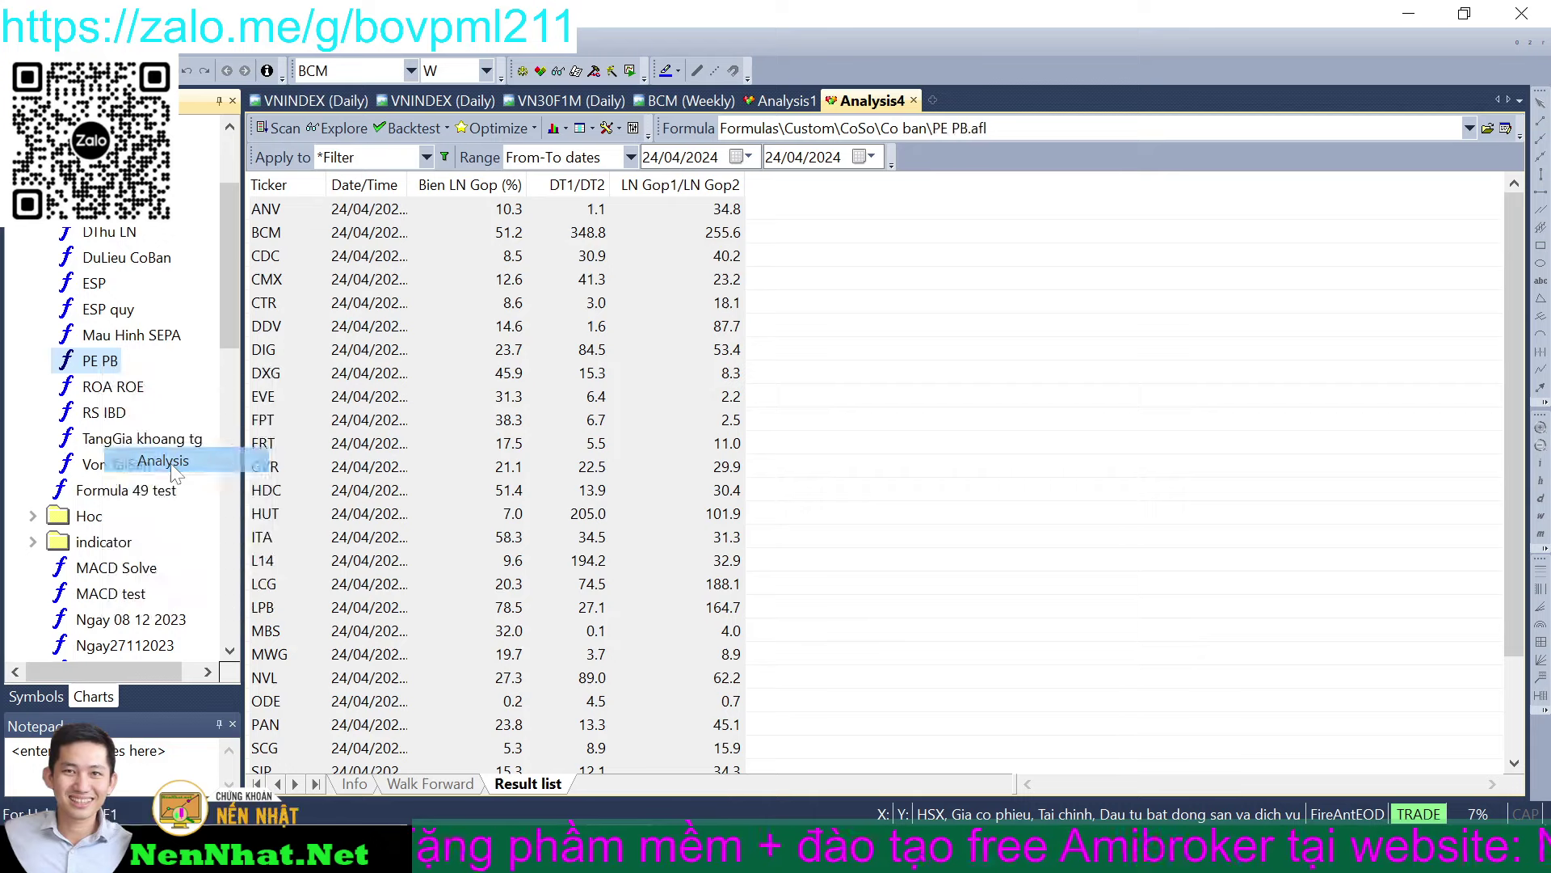
- Explore the PE PB formula in Analysis4, set its Ngay lam moc parameter to 05/11/2023 and rerun the exploration
left_click(345, 130)
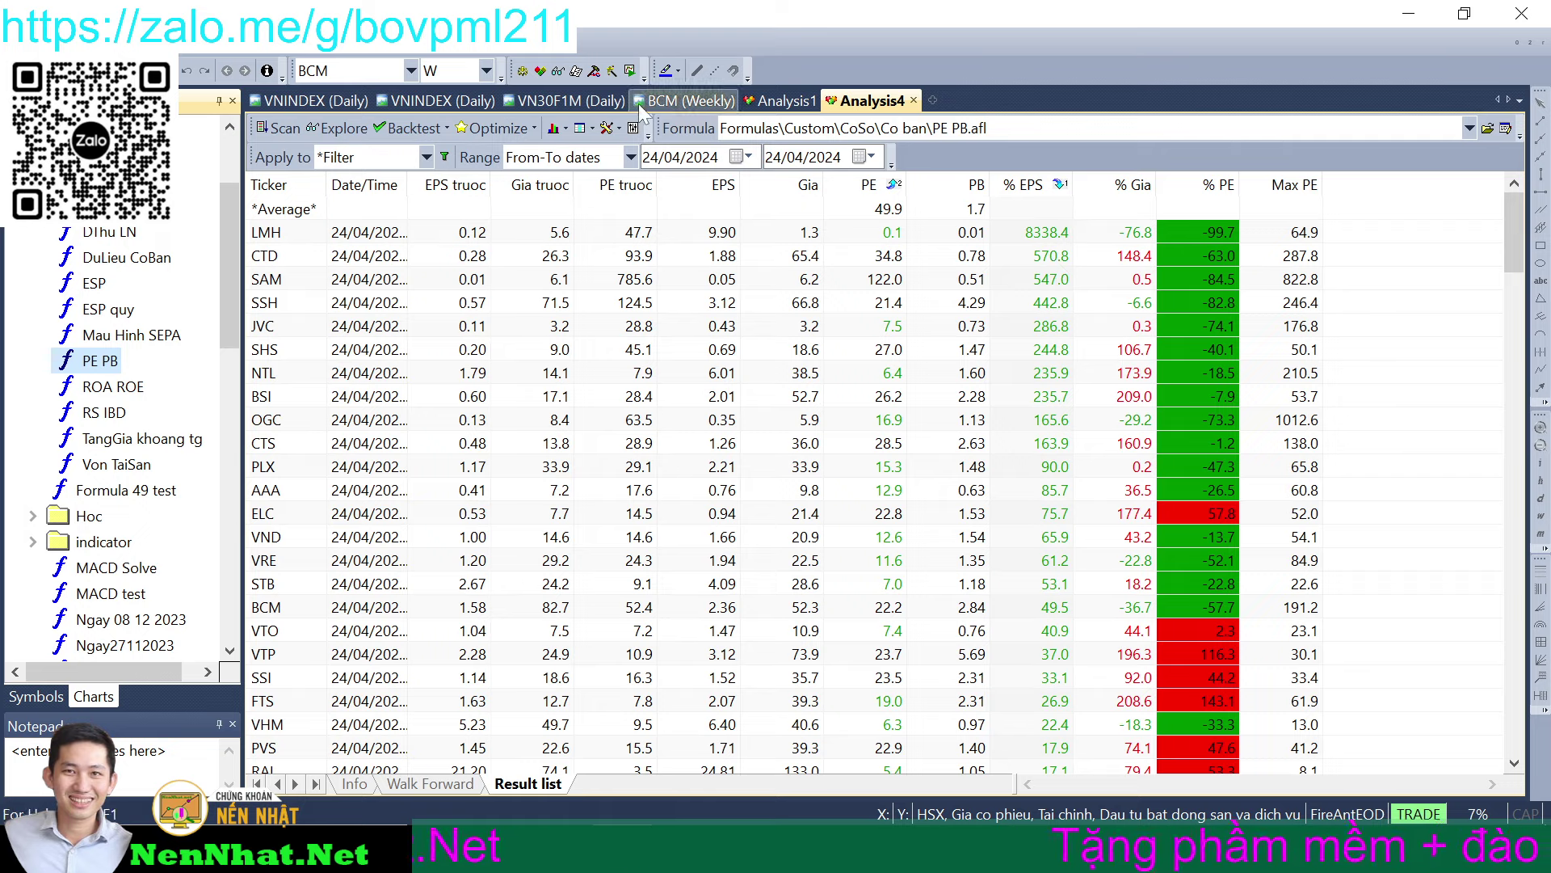
left_click(634, 129)
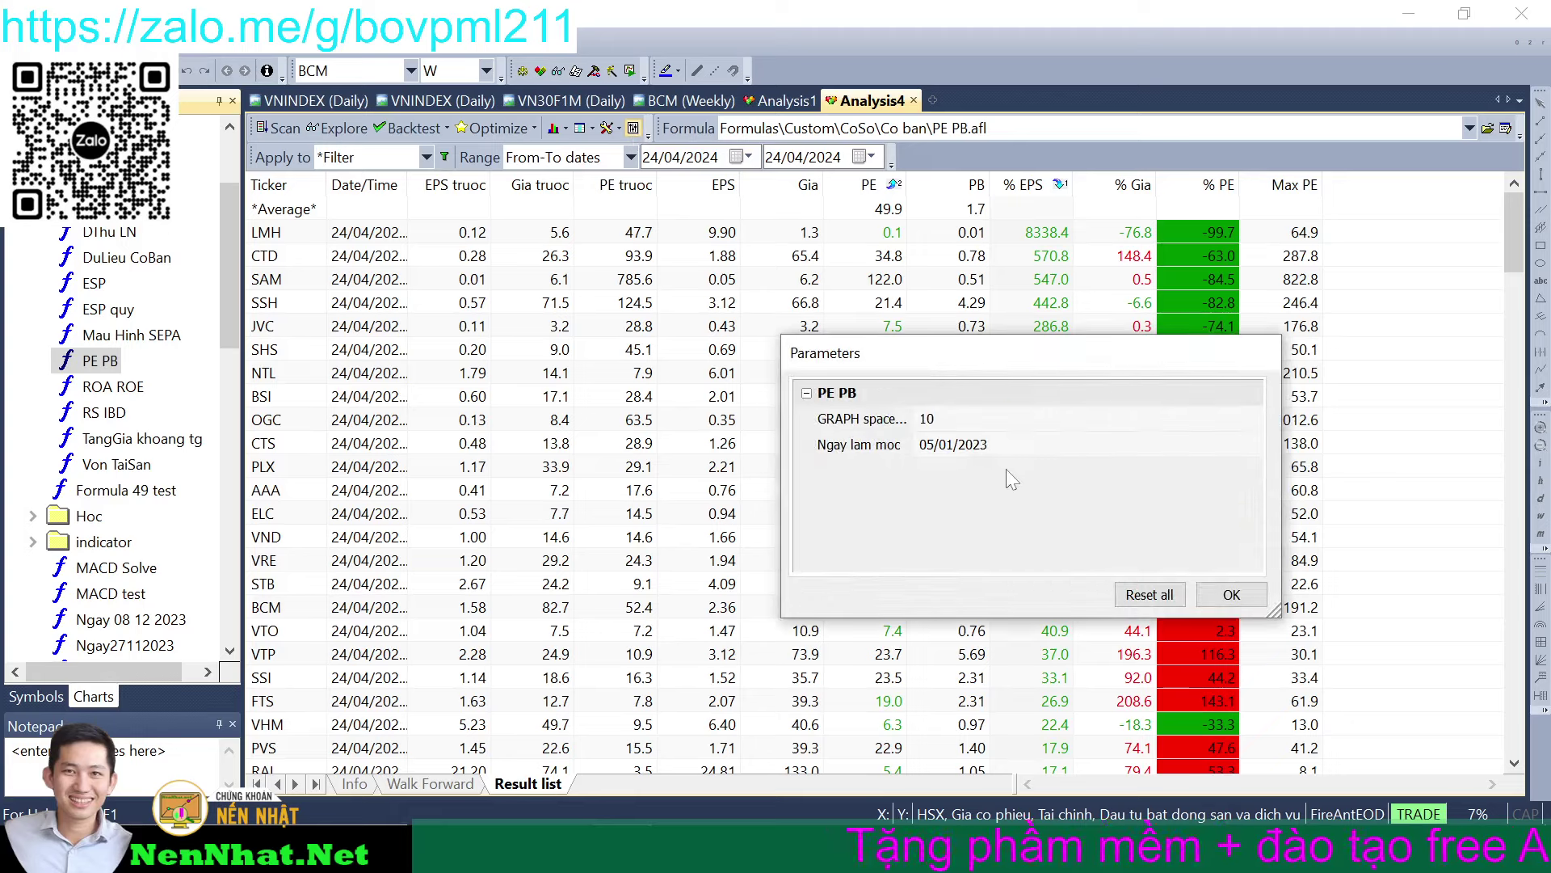
left_click(969, 449)
left_click(929, 445)
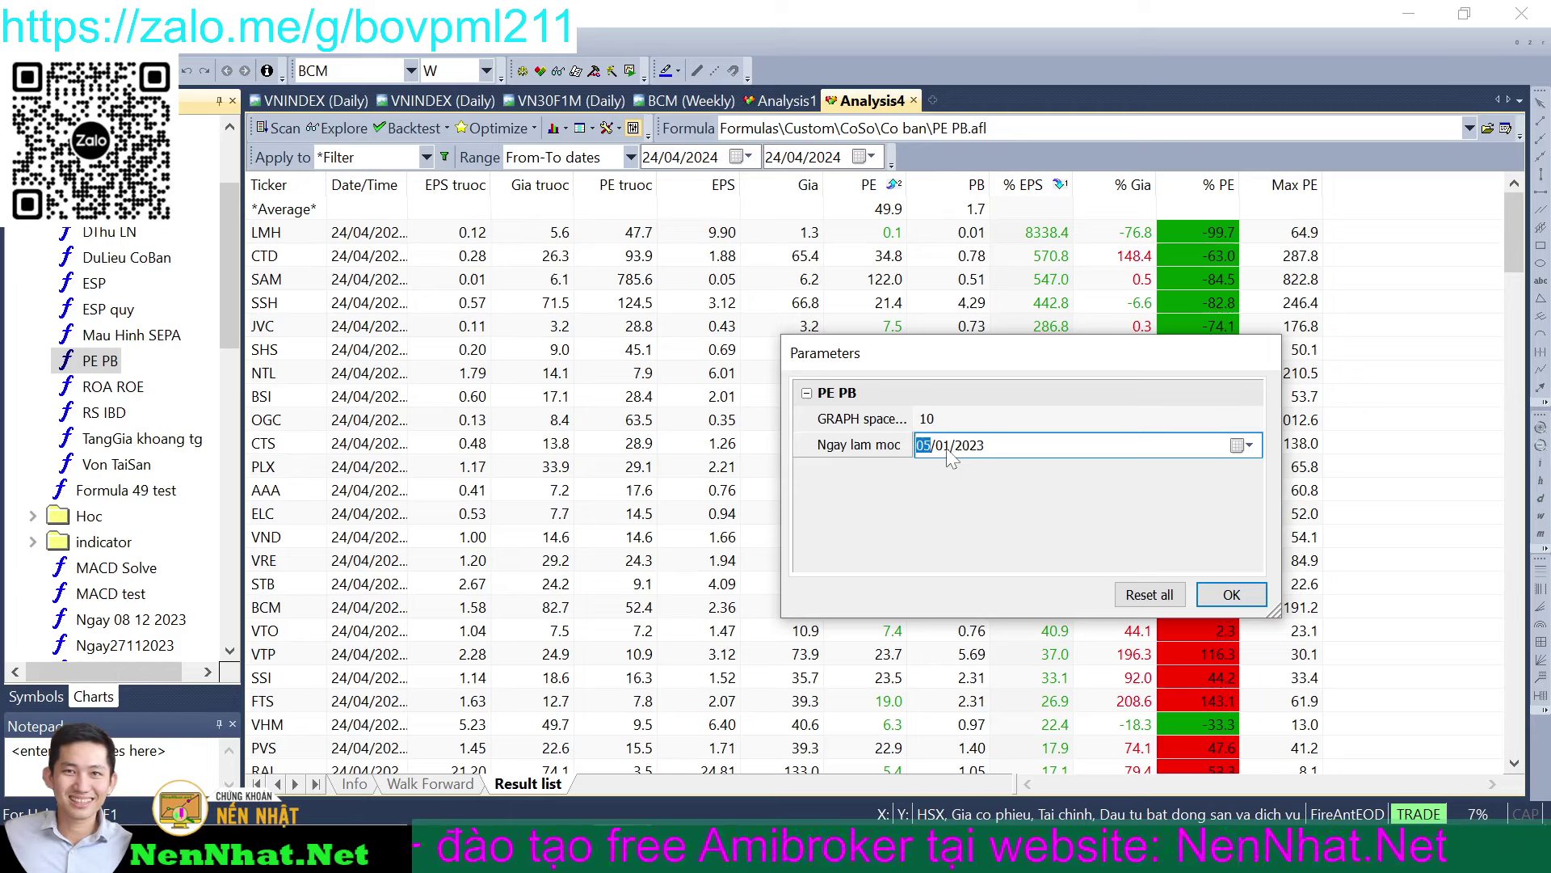
left_click(944, 450)
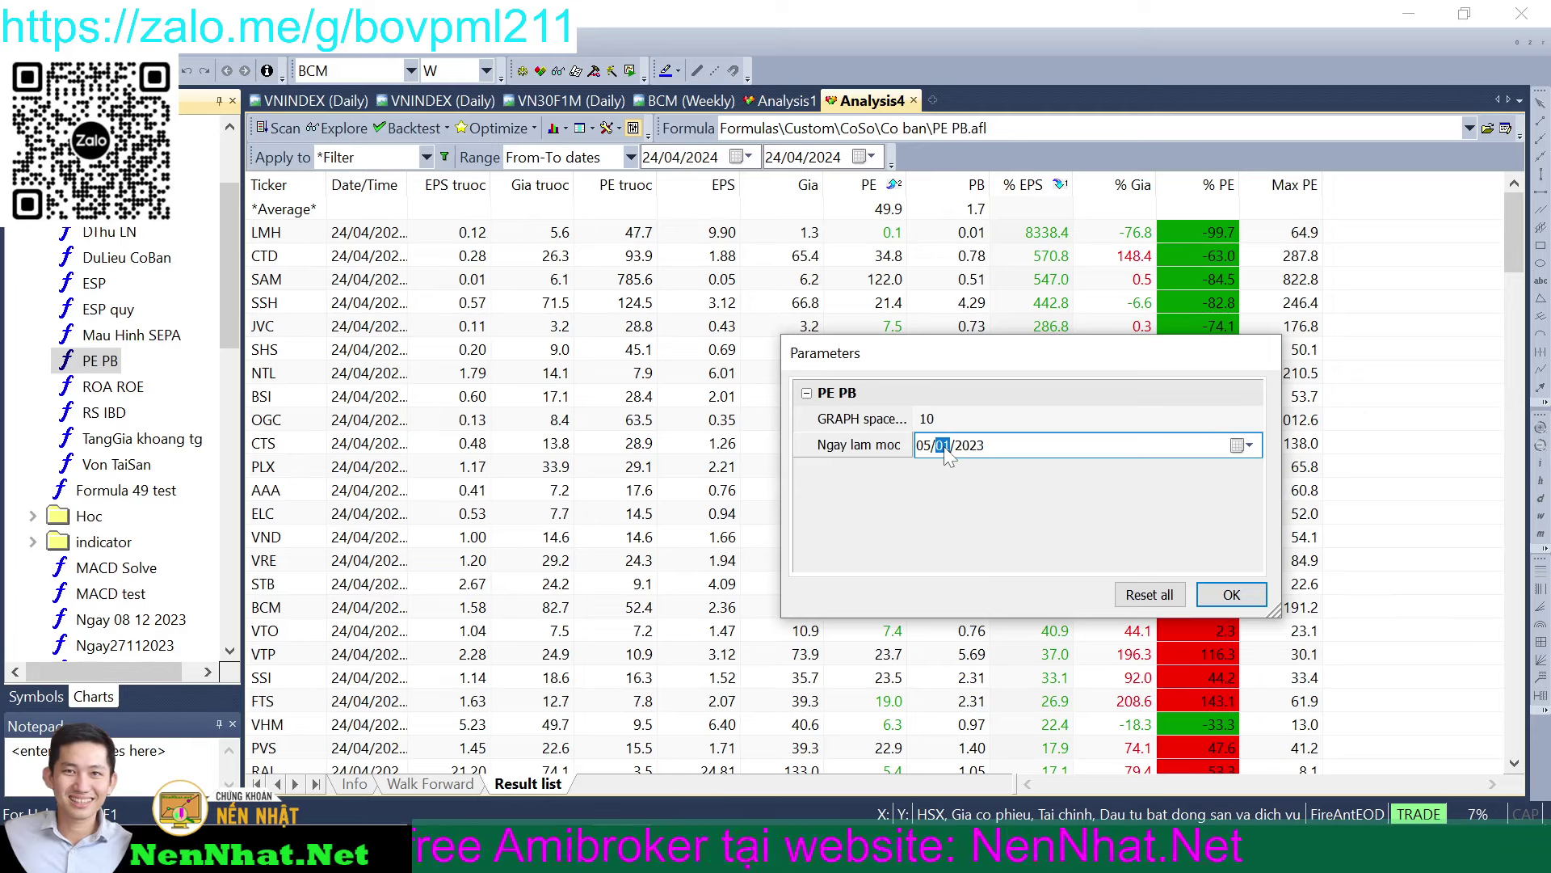
left_click(1229, 594)
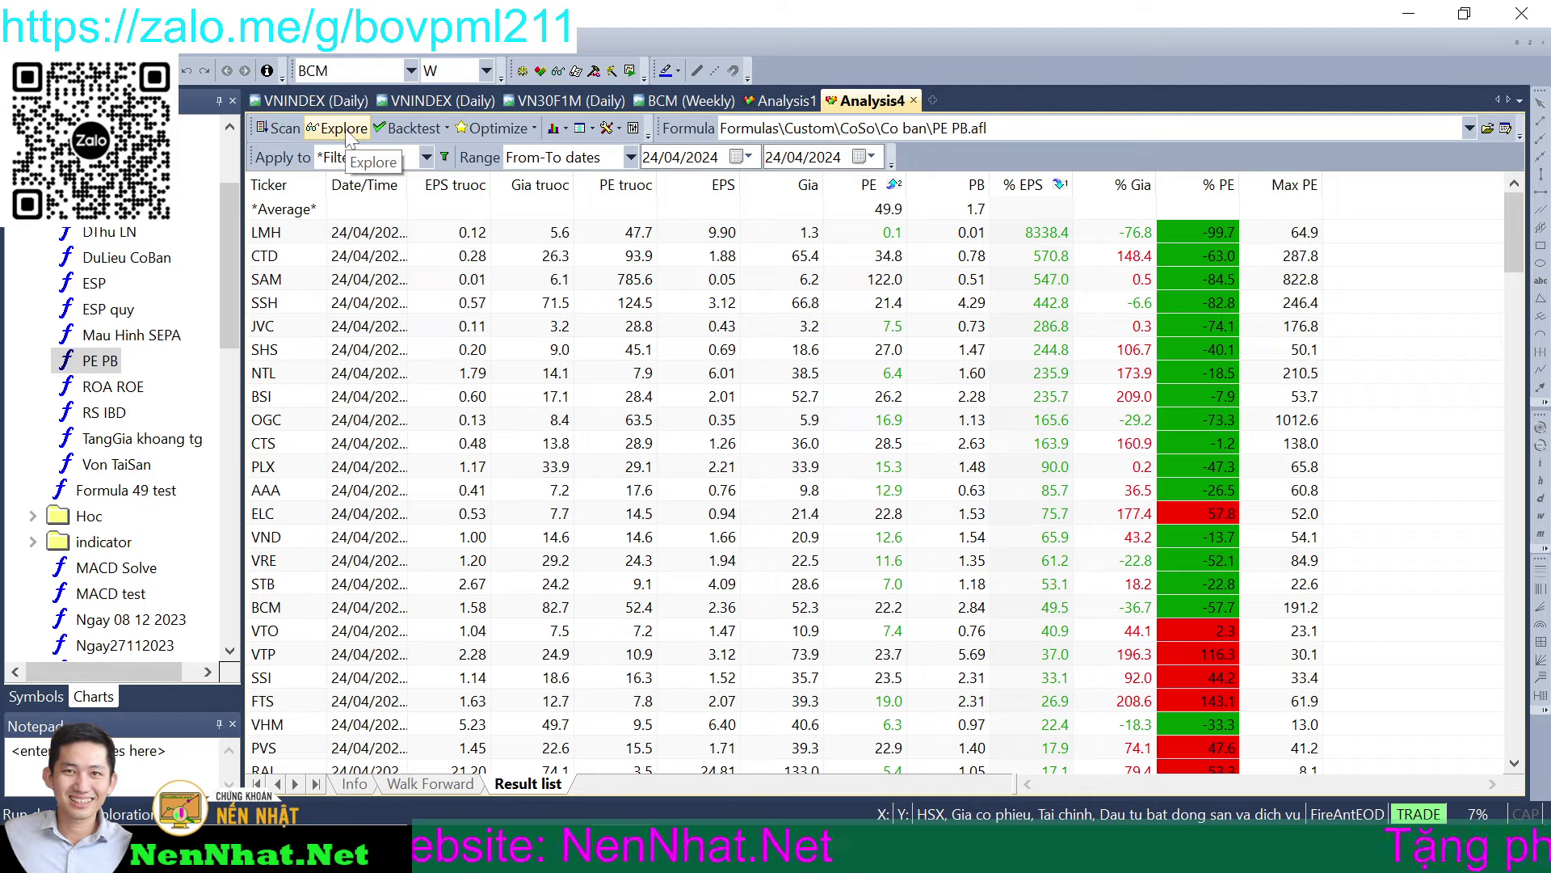
left_click(345, 131)
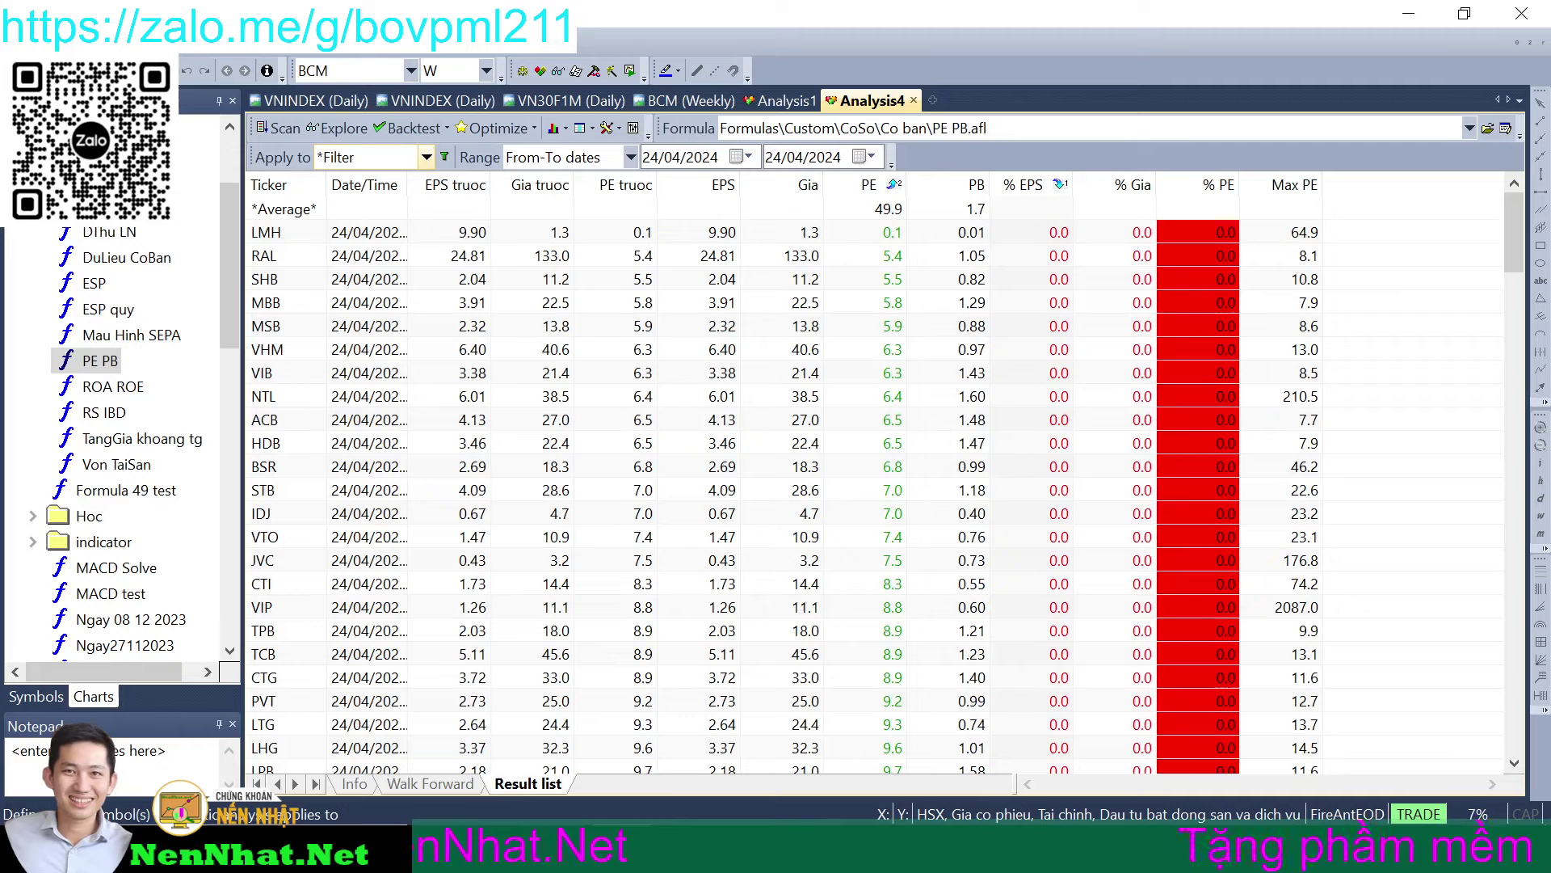
- Set the PE PB Ngay lam moc parameter to 03/11/2023 and rerun the Analysis4 exploration
left_click(634, 129)
left_click(1112, 458)
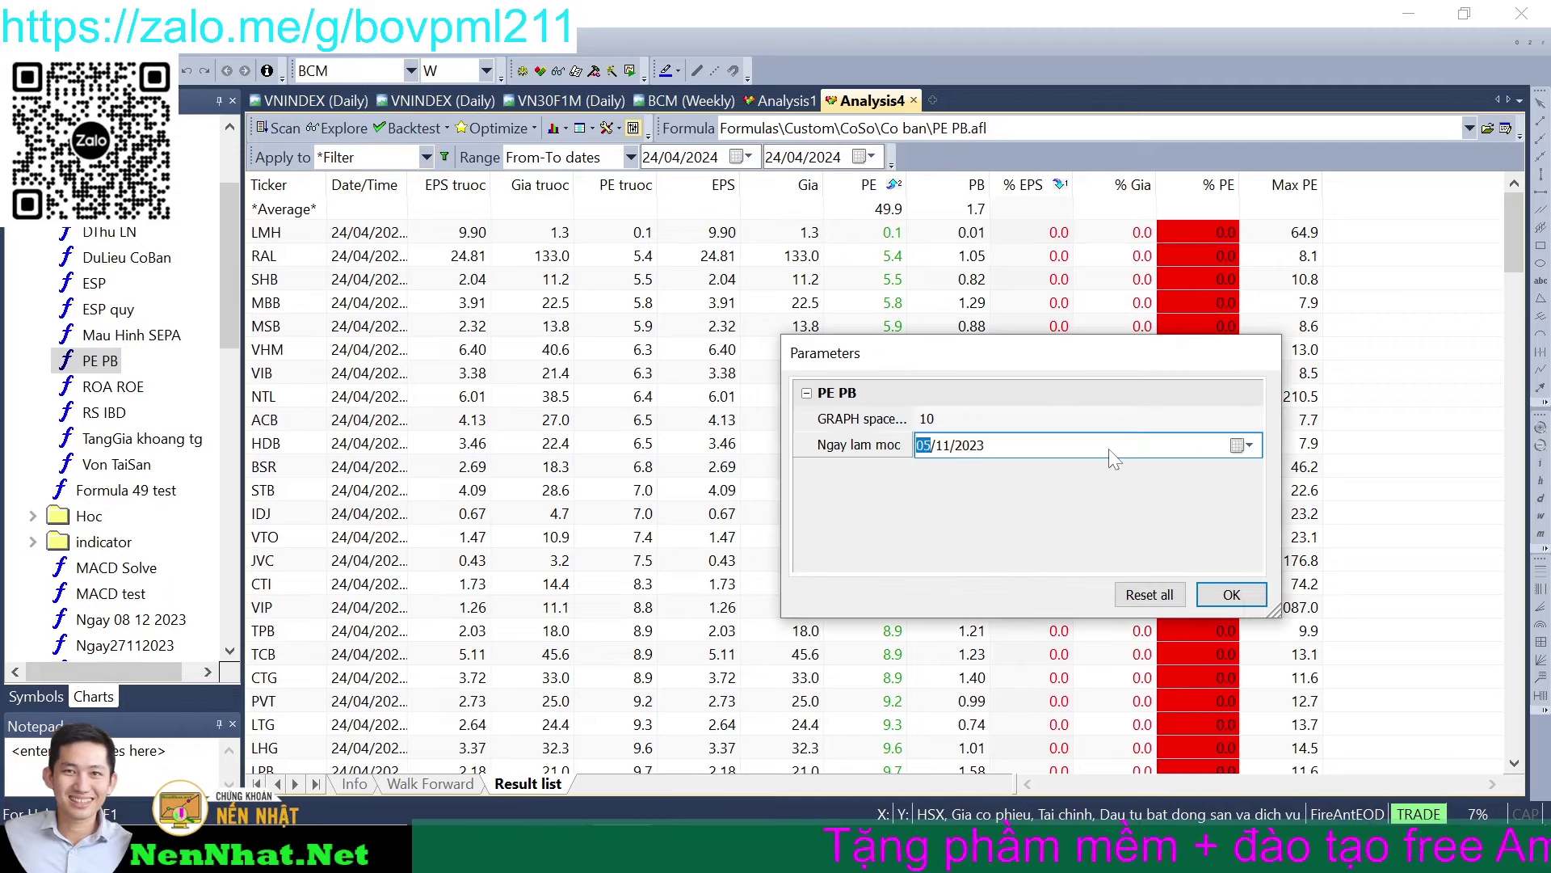
left_click(1249, 444)
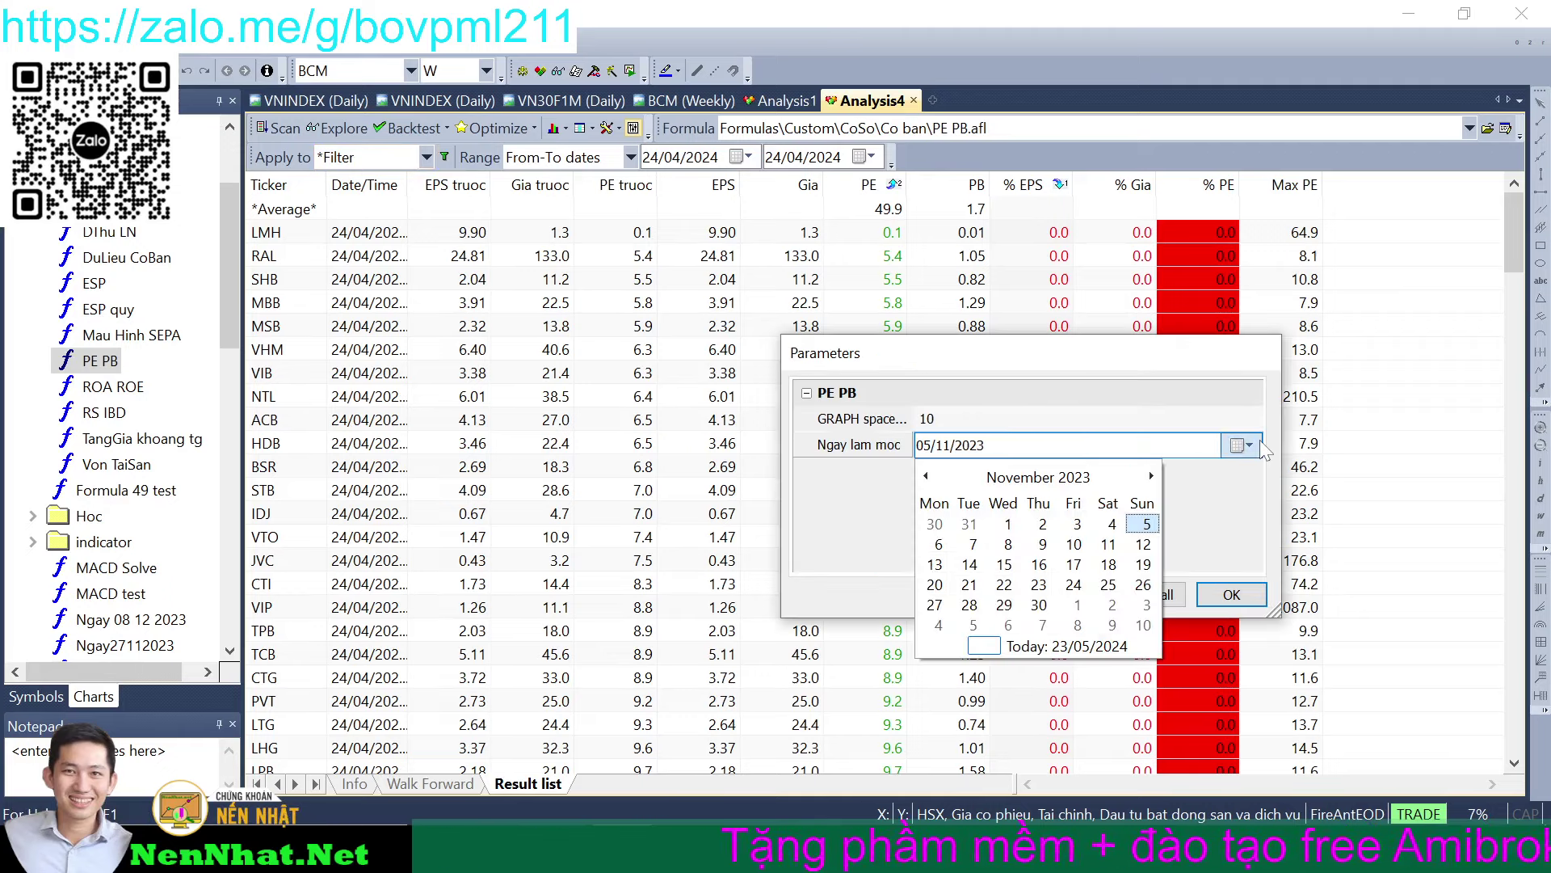
left_click(1075, 525)
left_click(1230, 594)
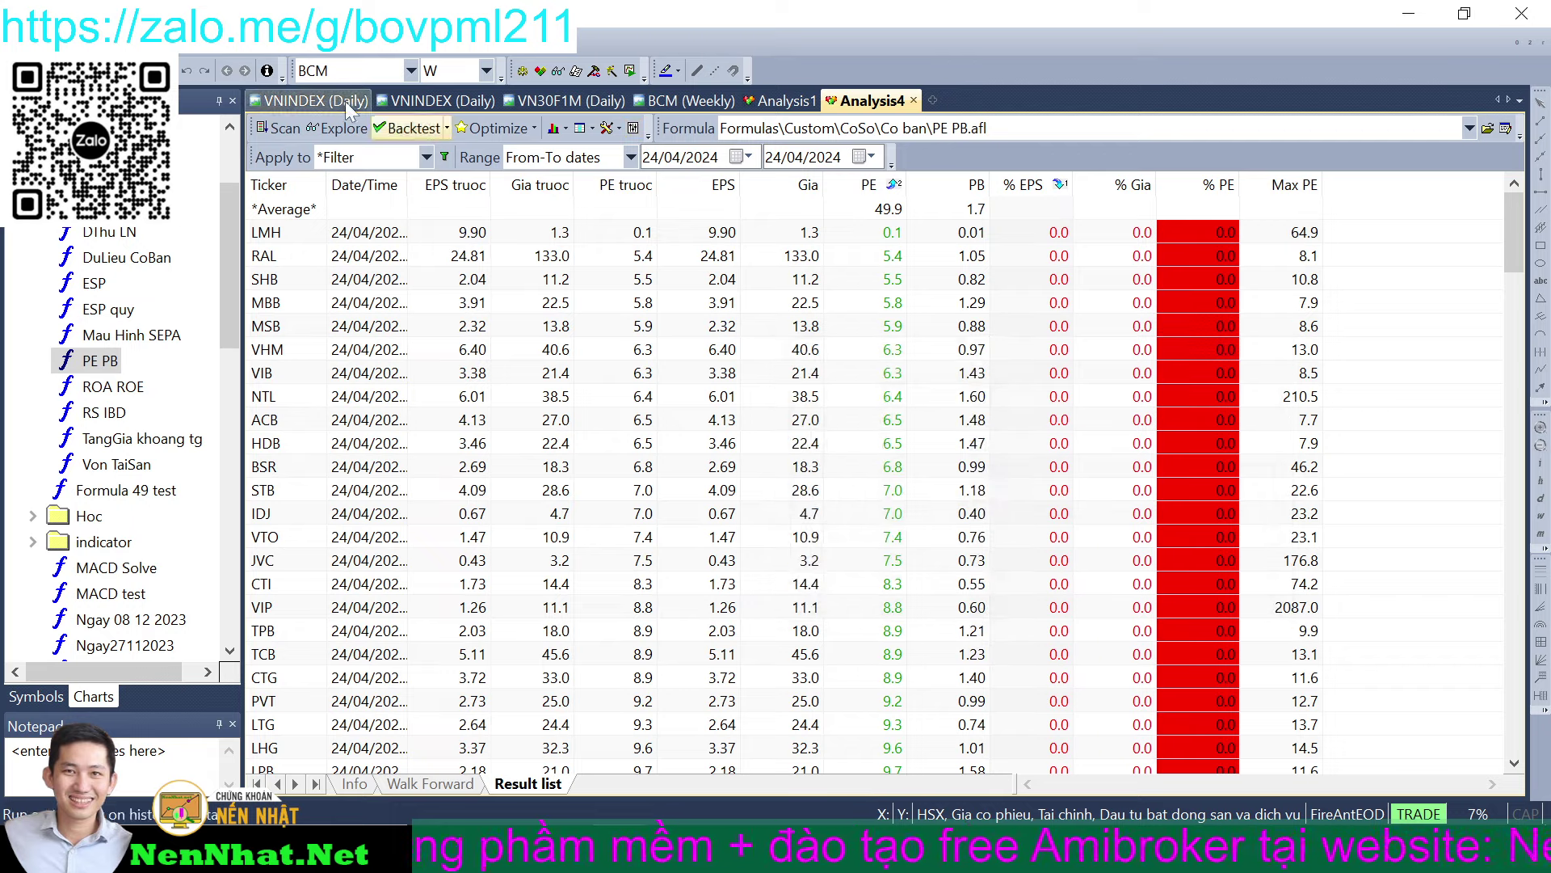
left_click(333, 128)
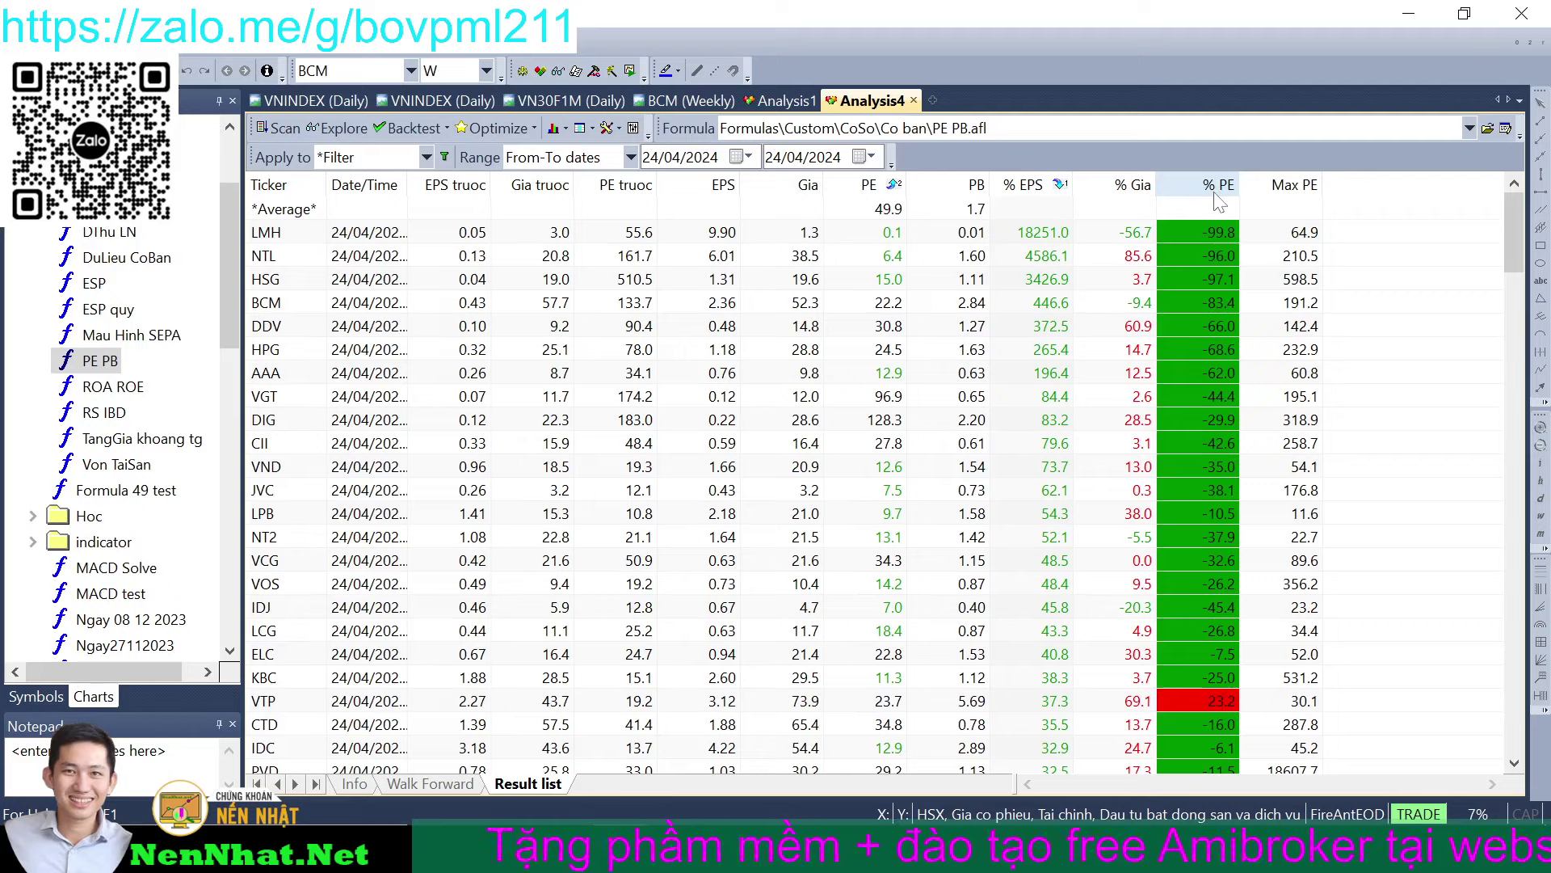
- Sort the Analysis4 results by PE in ascending order and go to the lowest positive PE values
left_click(874, 188)
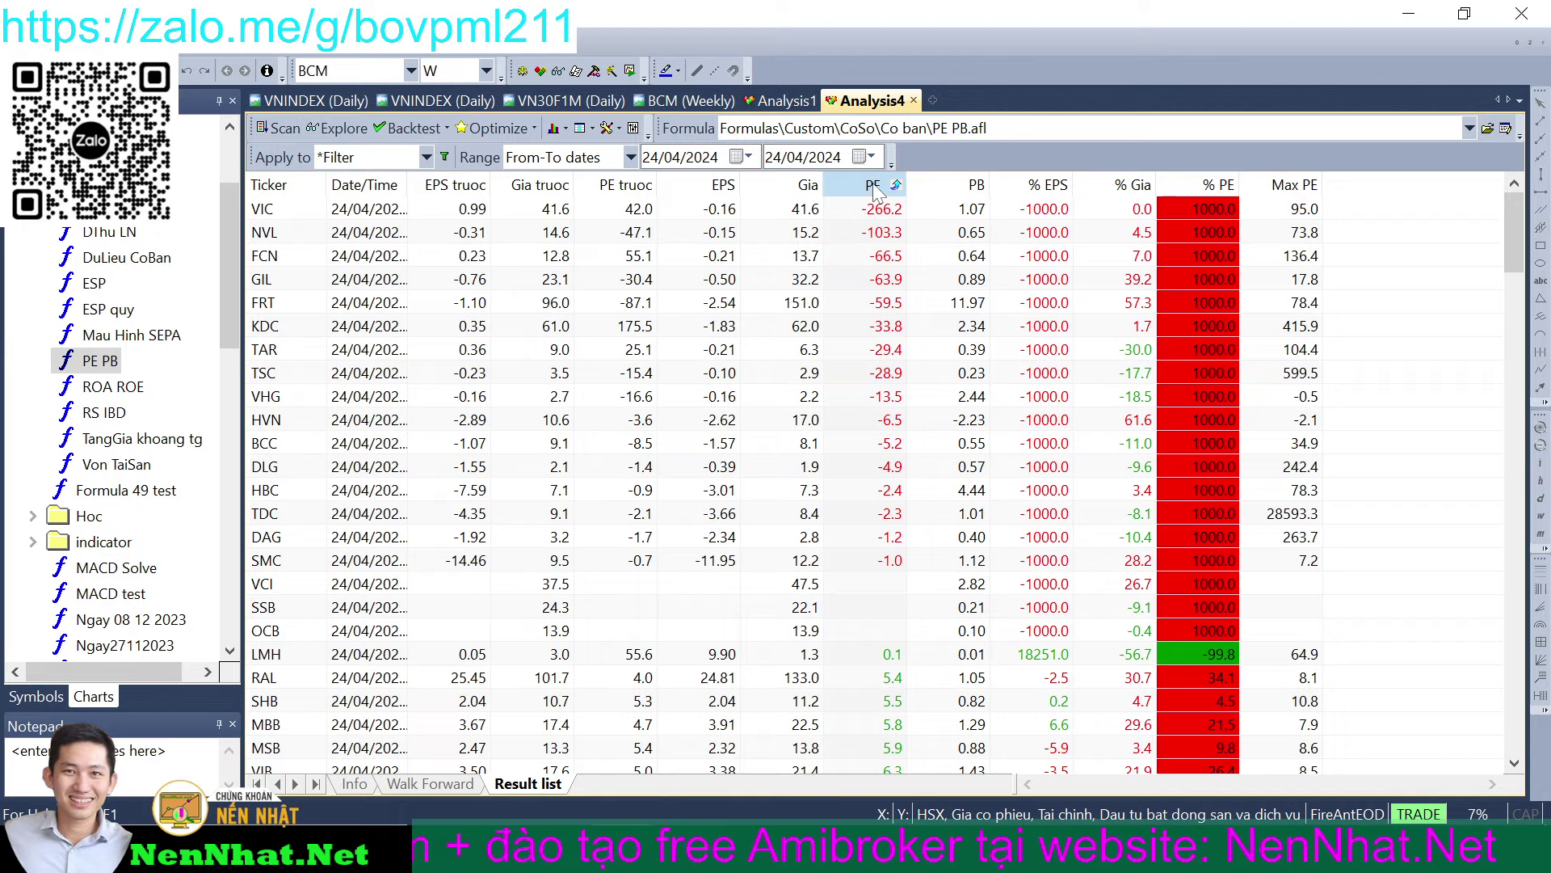
left_click(873, 188)
left_click(873, 188)
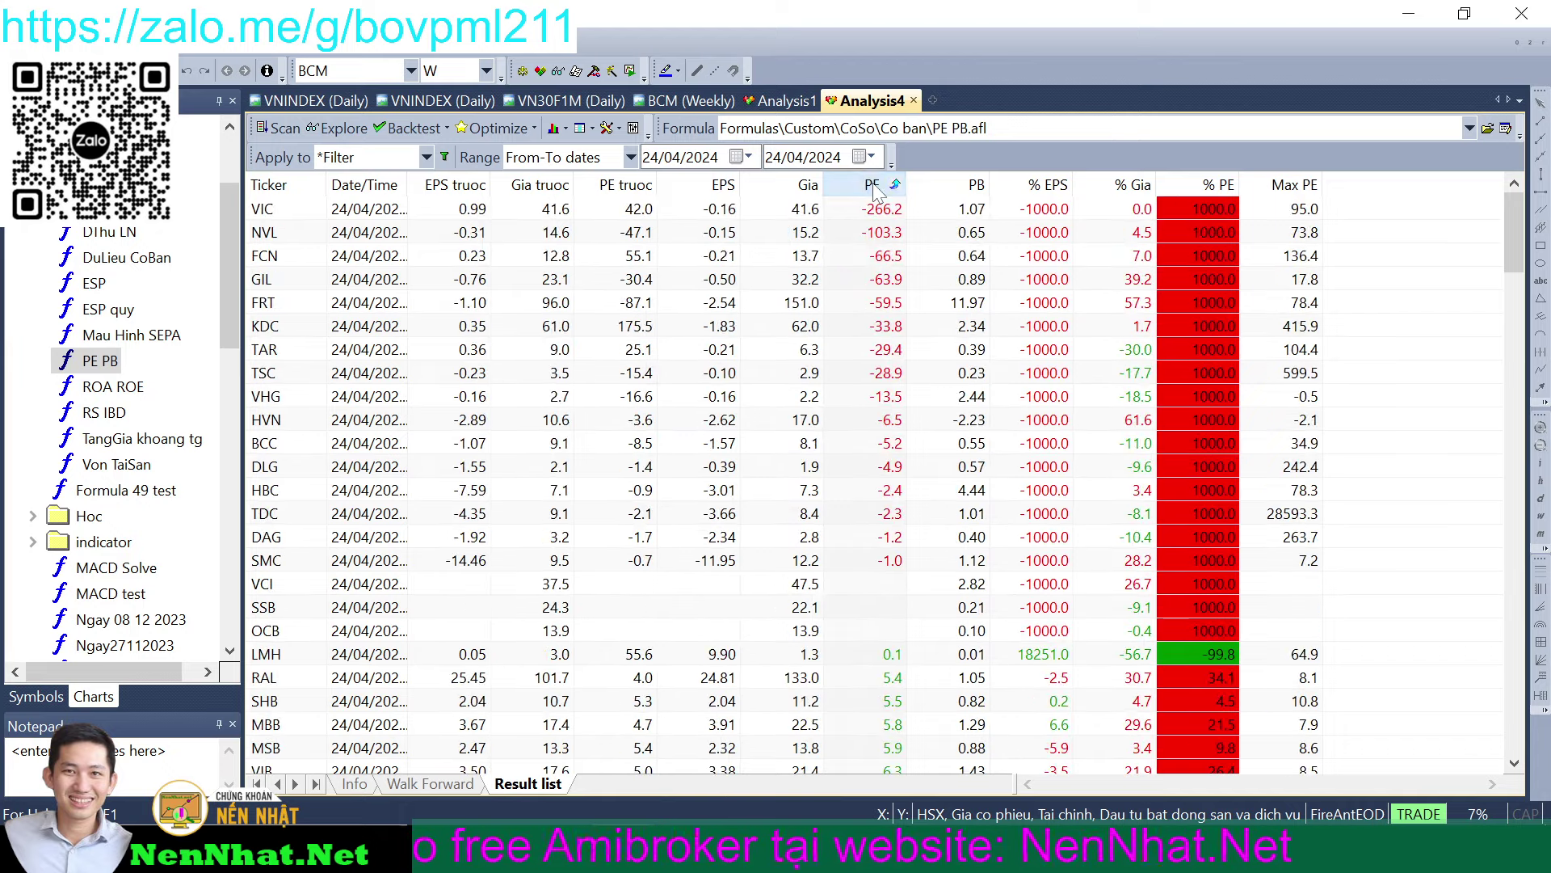
scroll(892, 325, "down", 6)
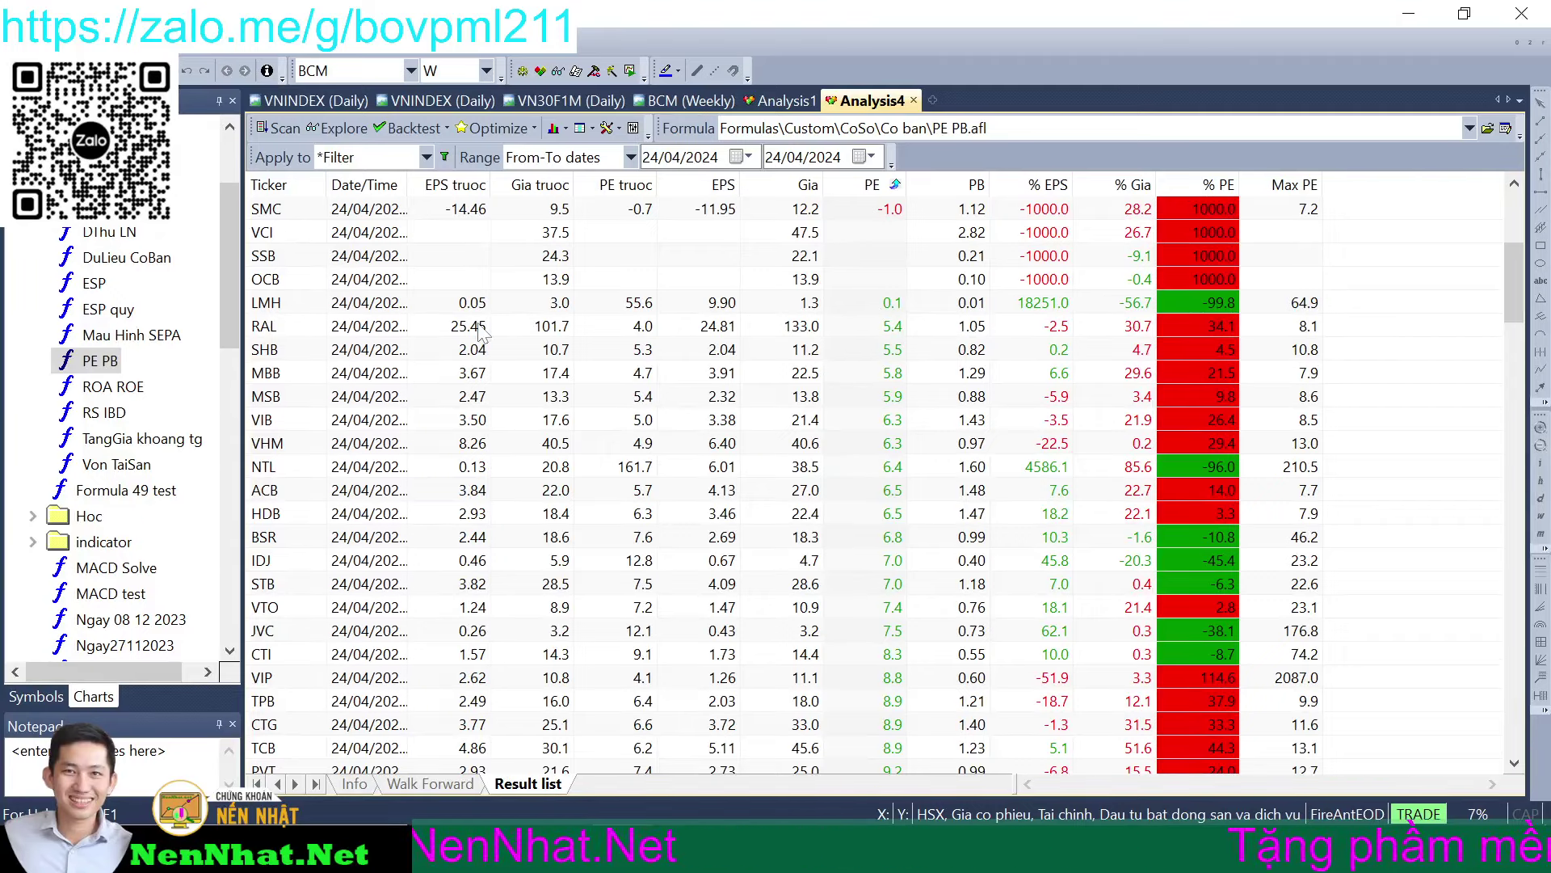
- Select the low-PE tickers from LMH through JVC and replace the Nhap watch list with them
left_click_drag(1348, 306, 1115, 436)
scroll(1115, 436, "up", 3)
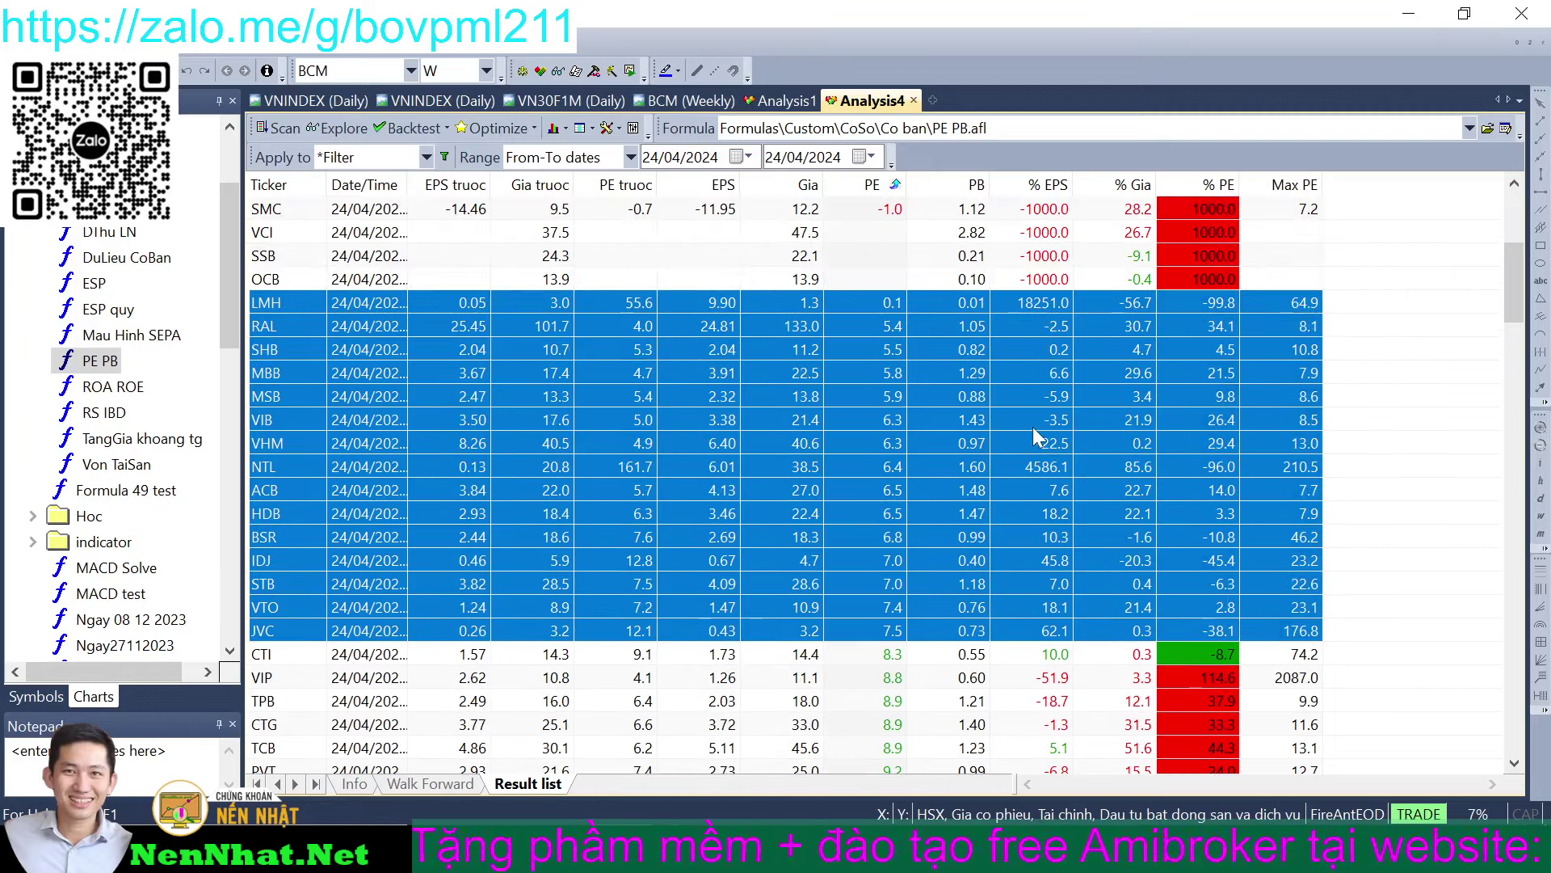
right_click(732, 304)
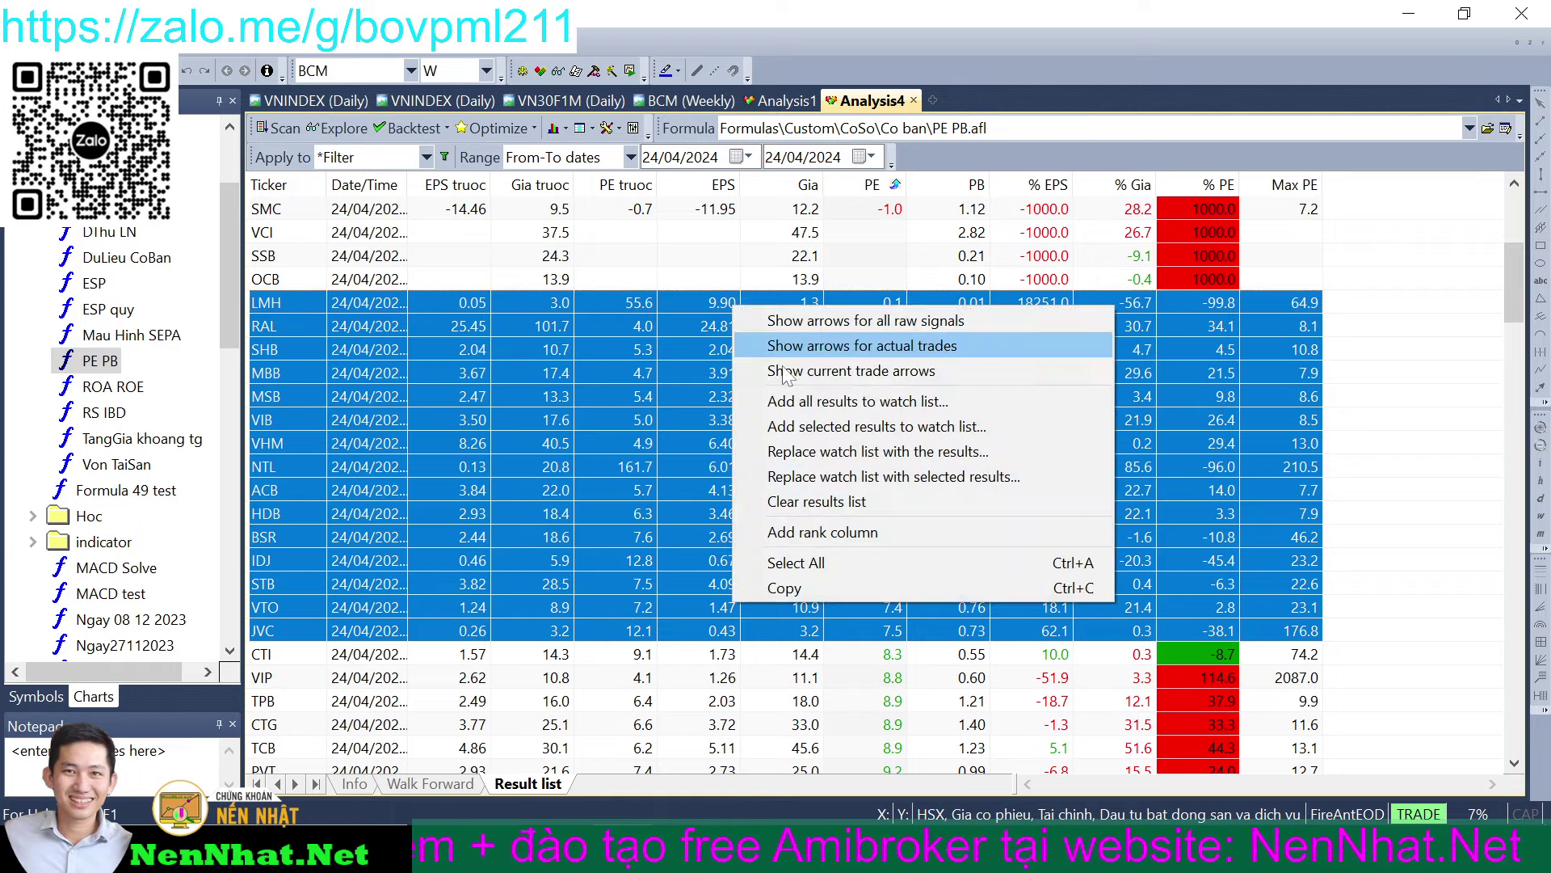
left_click(846, 483)
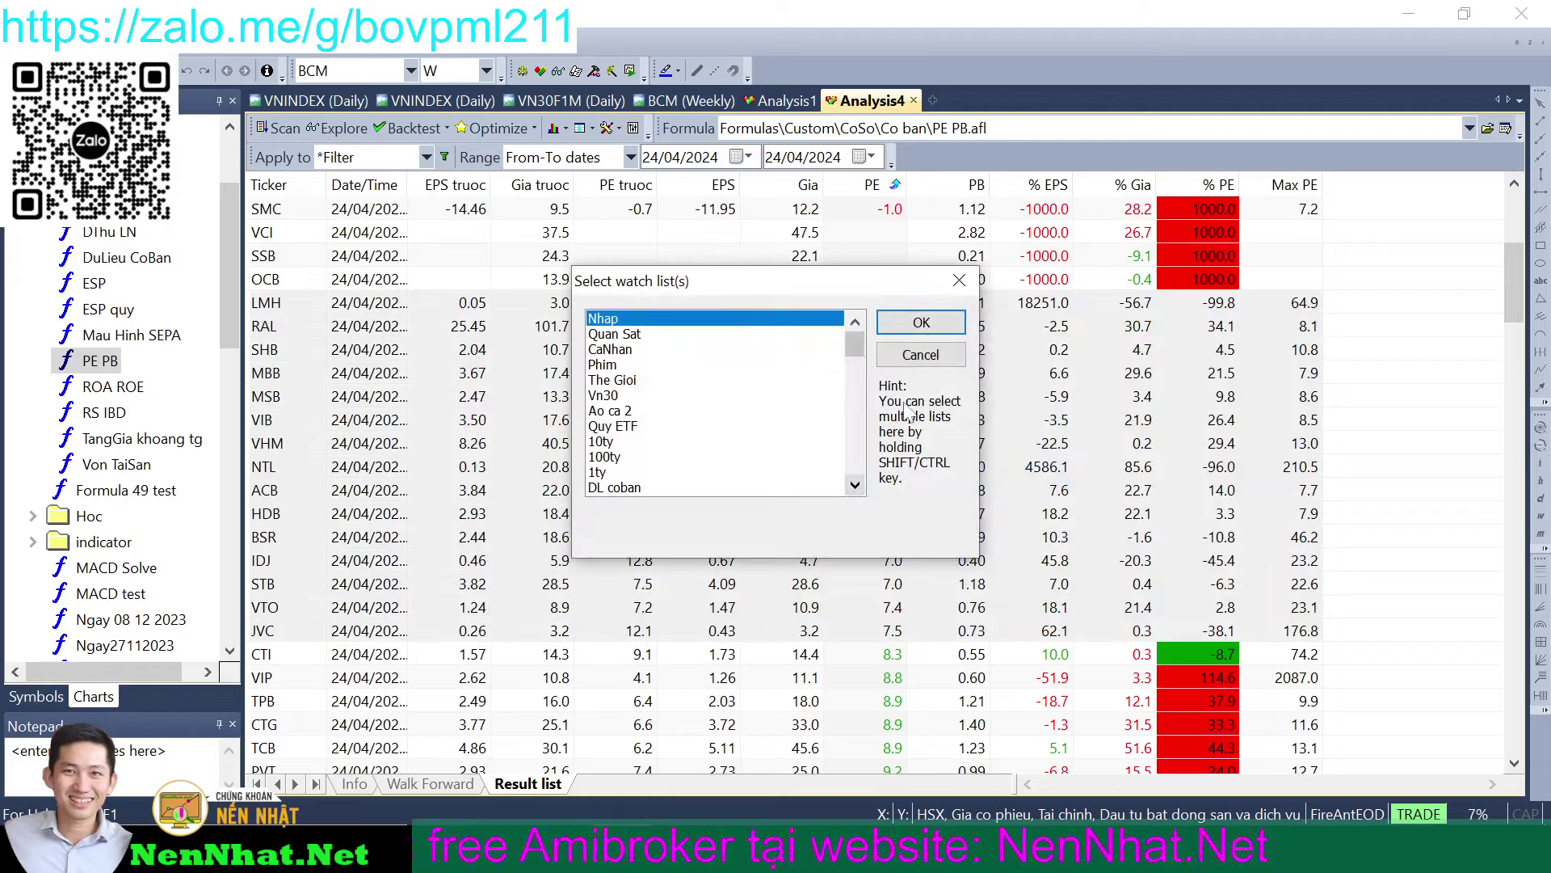
left_click(921, 323)
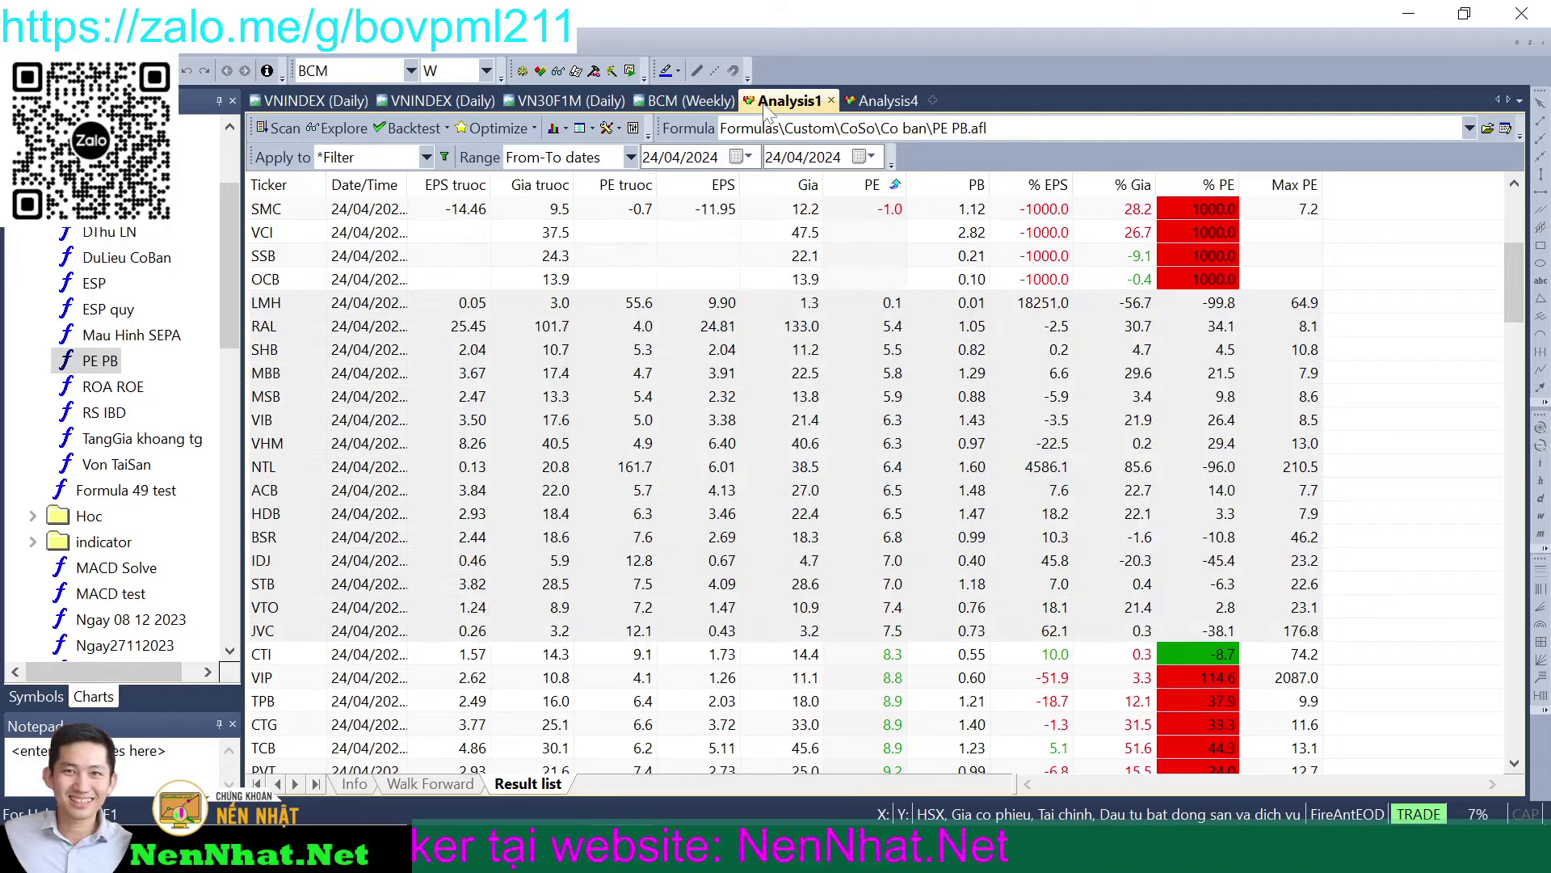
- Set the Analysis1 start date parameter to 24/04/2024 and run the exploration on the low-PE watch list
left_click(772, 103)
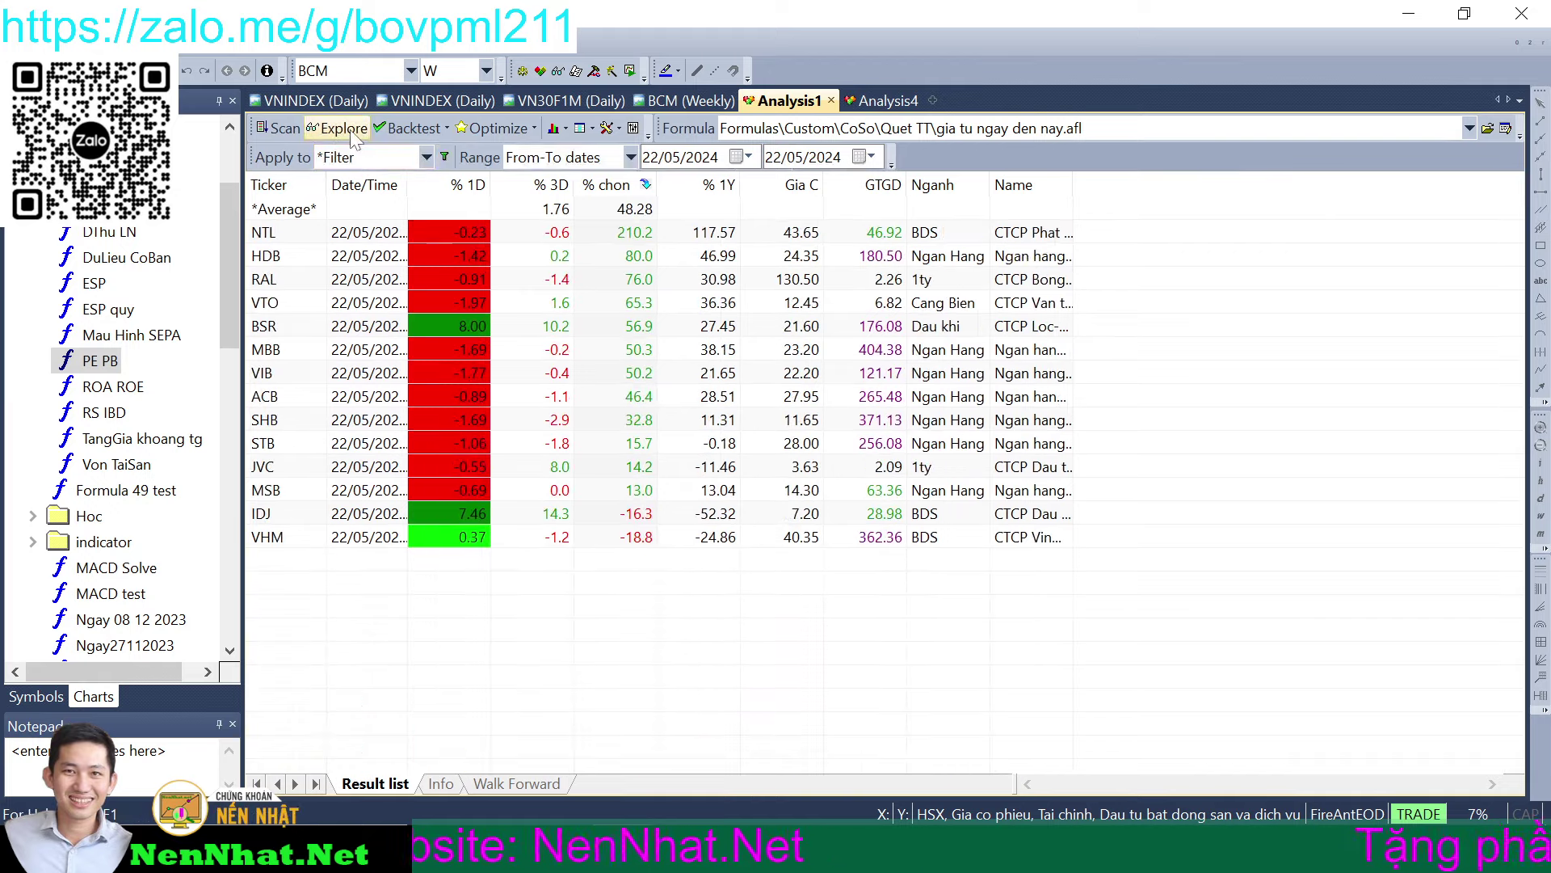
left_click(633, 128)
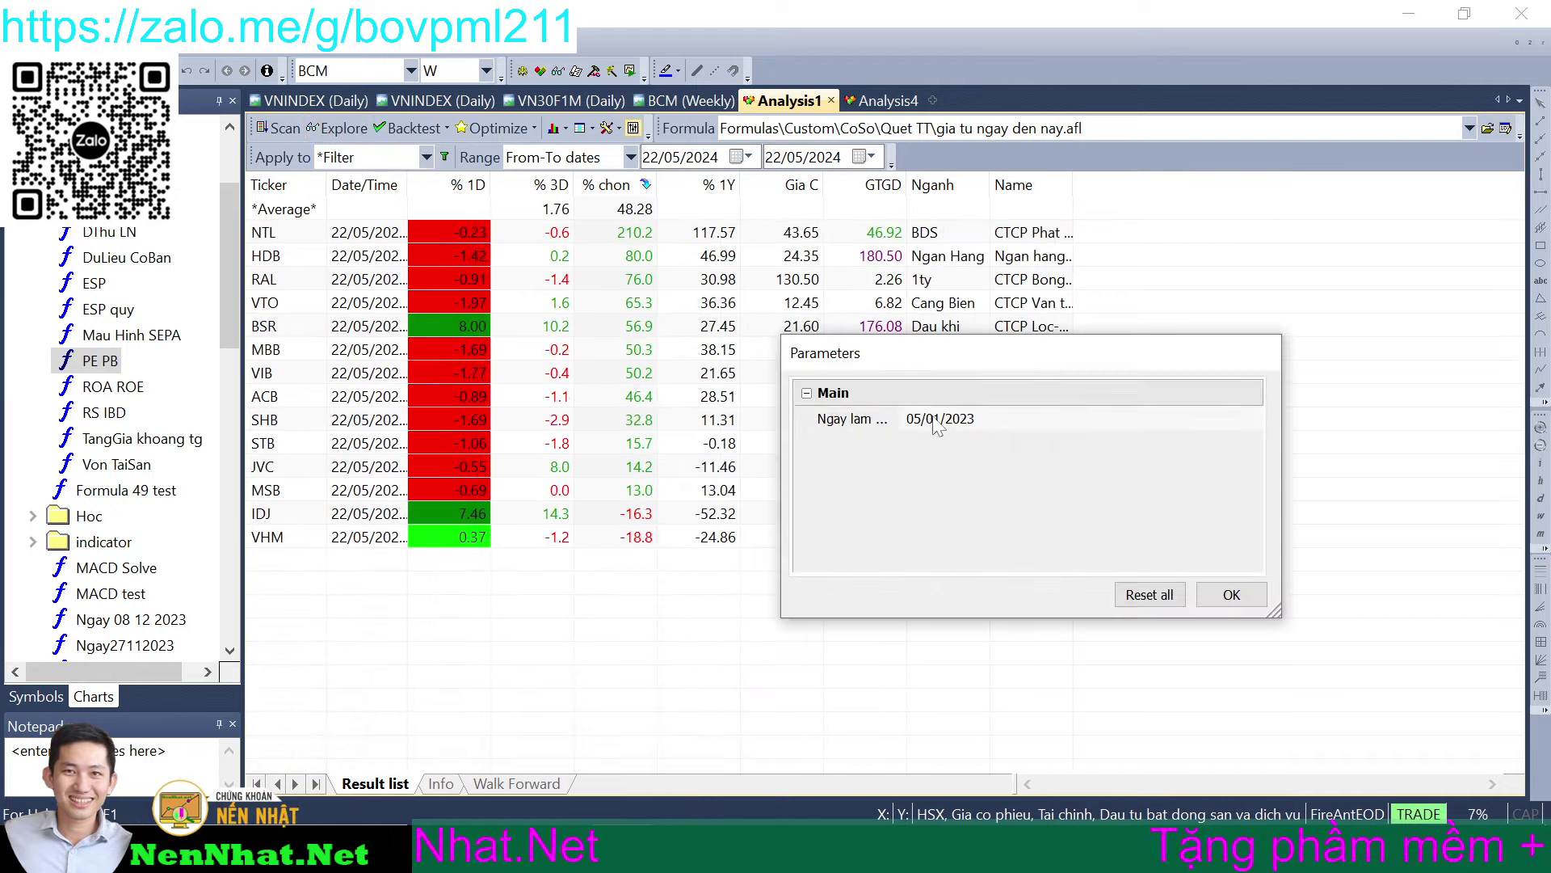
left_click(937, 425)
left_click(917, 420)
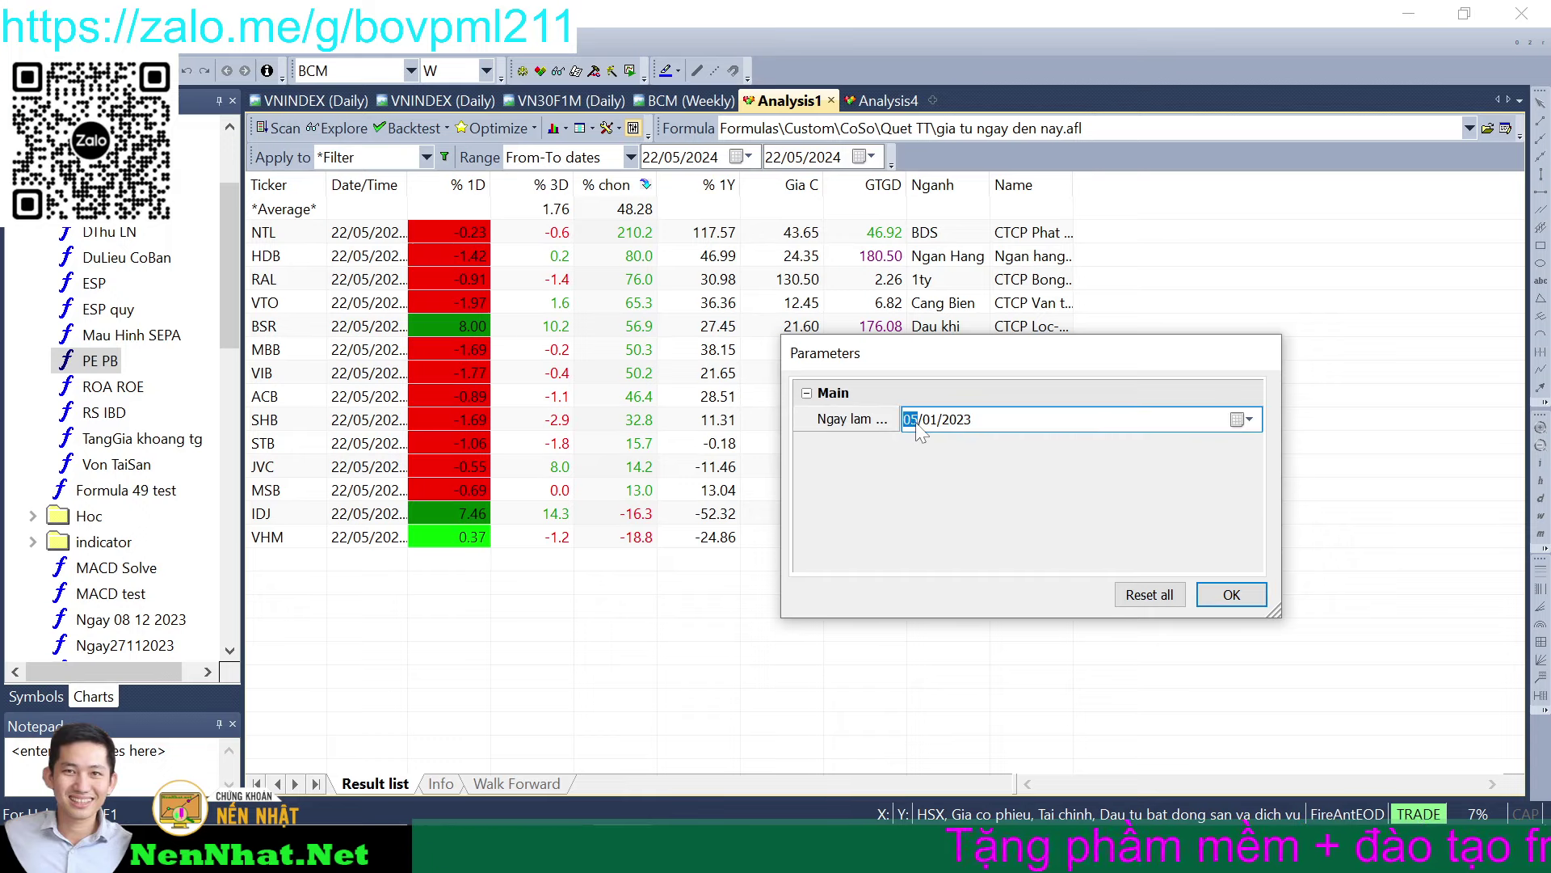
type("2404")
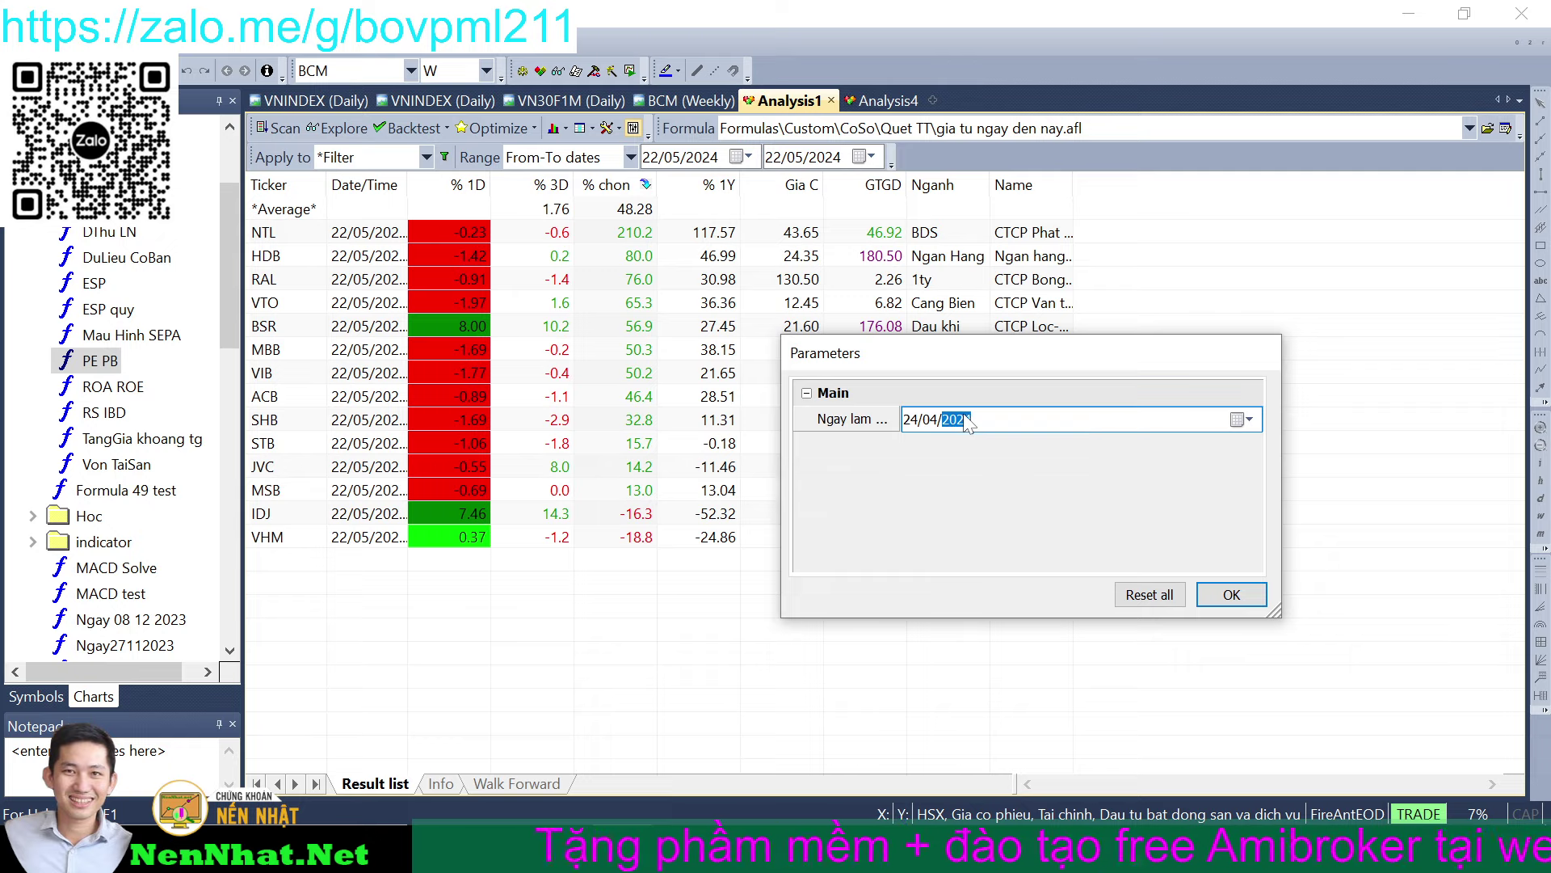
left_click(1230, 595)
left_click(327, 131)
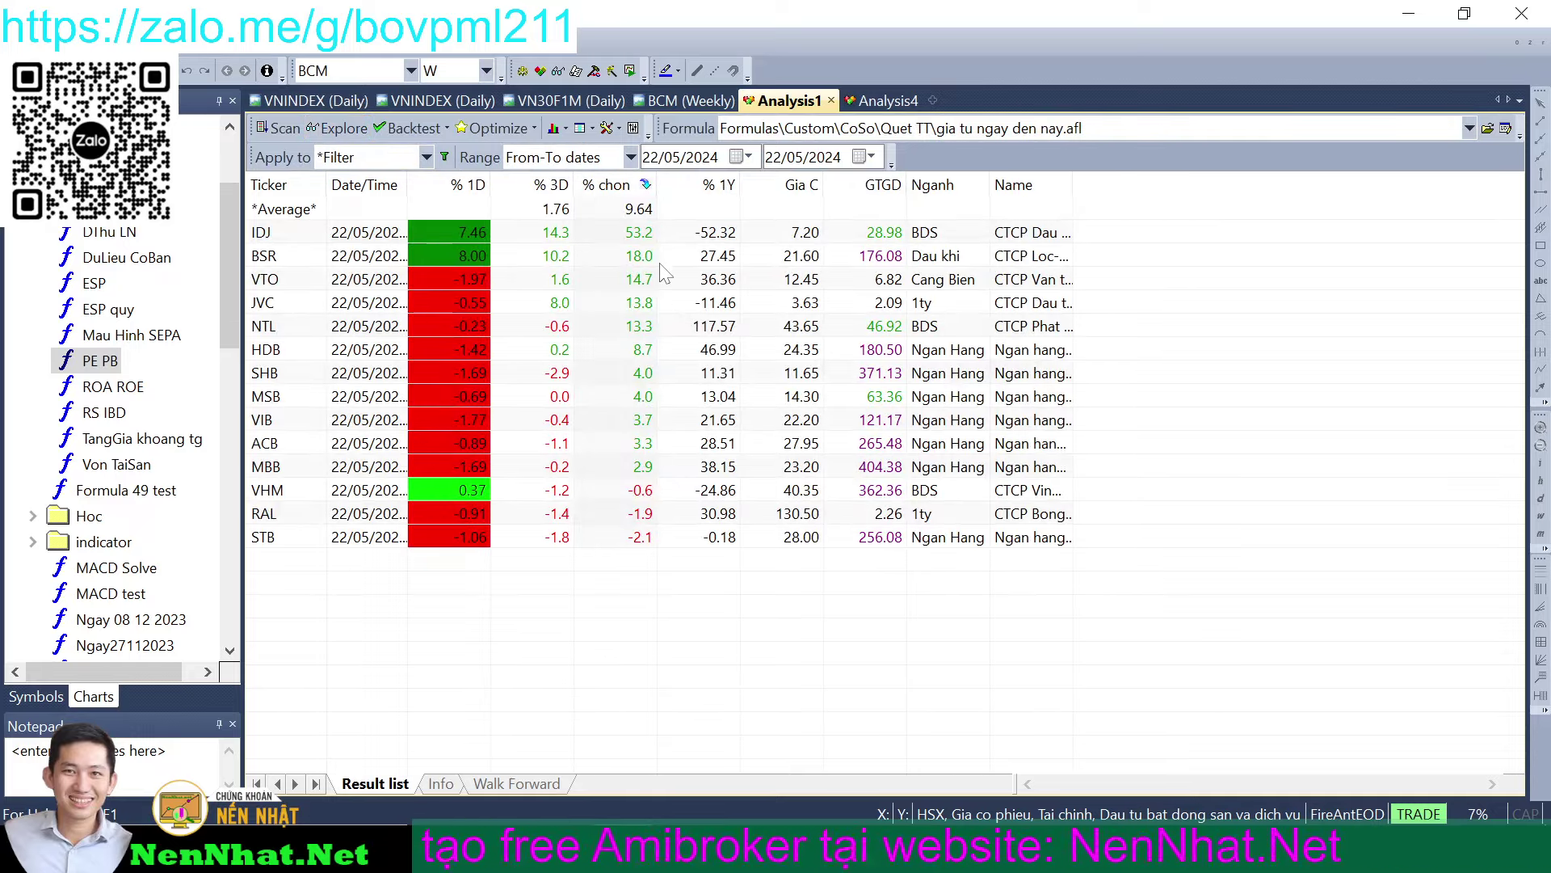
- Return to the Analysis4 PE PB results and sort them by PB in ascending order
left_click(883, 103)
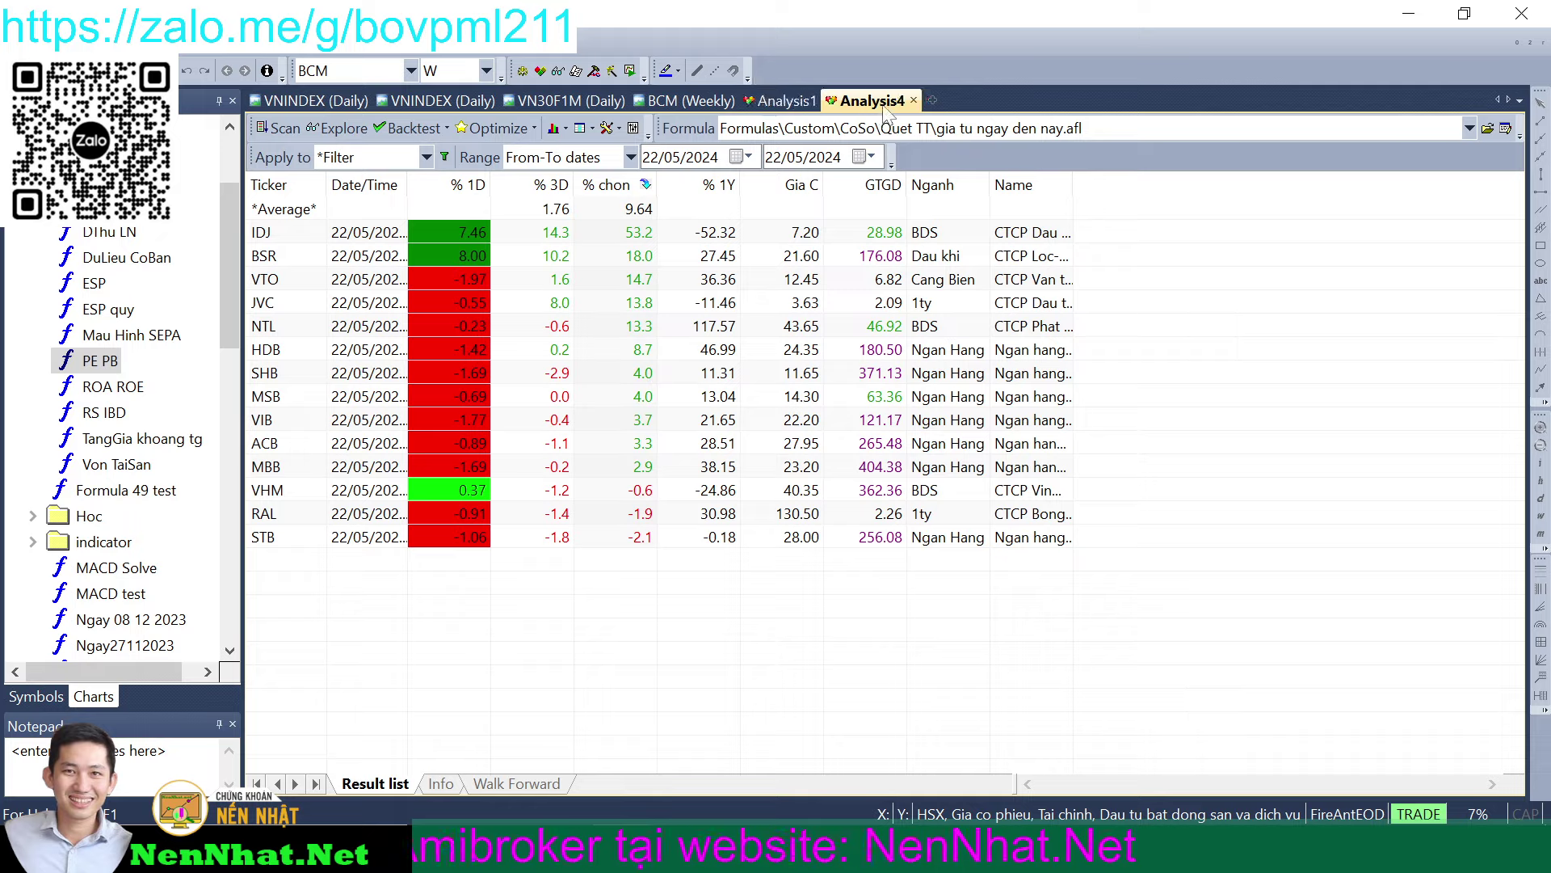
scroll(1194, 362, "up", 5)
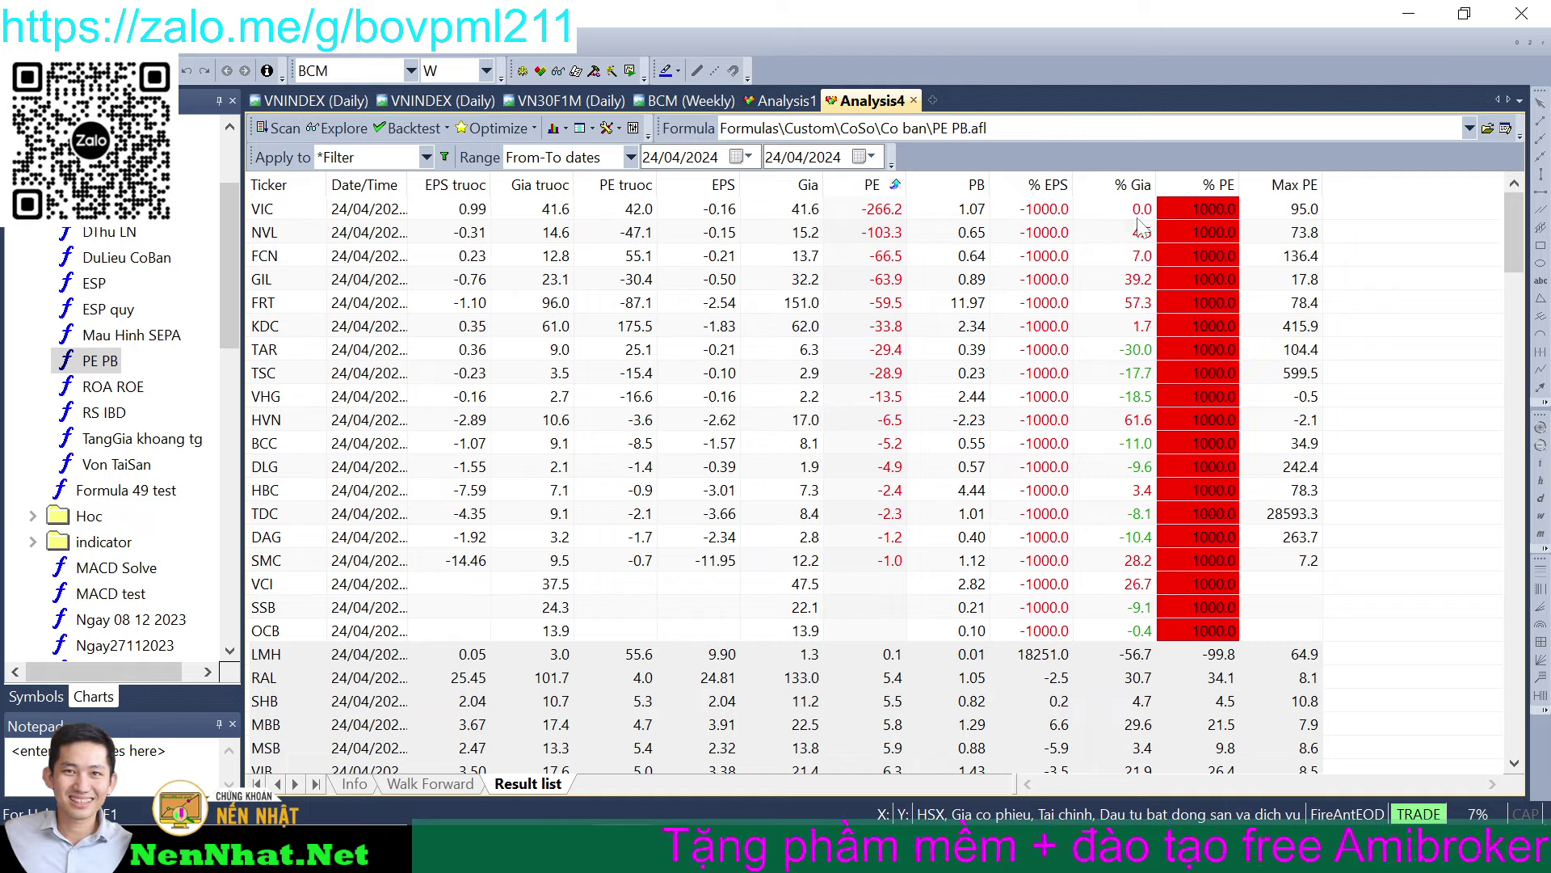
left_click(1226, 189)
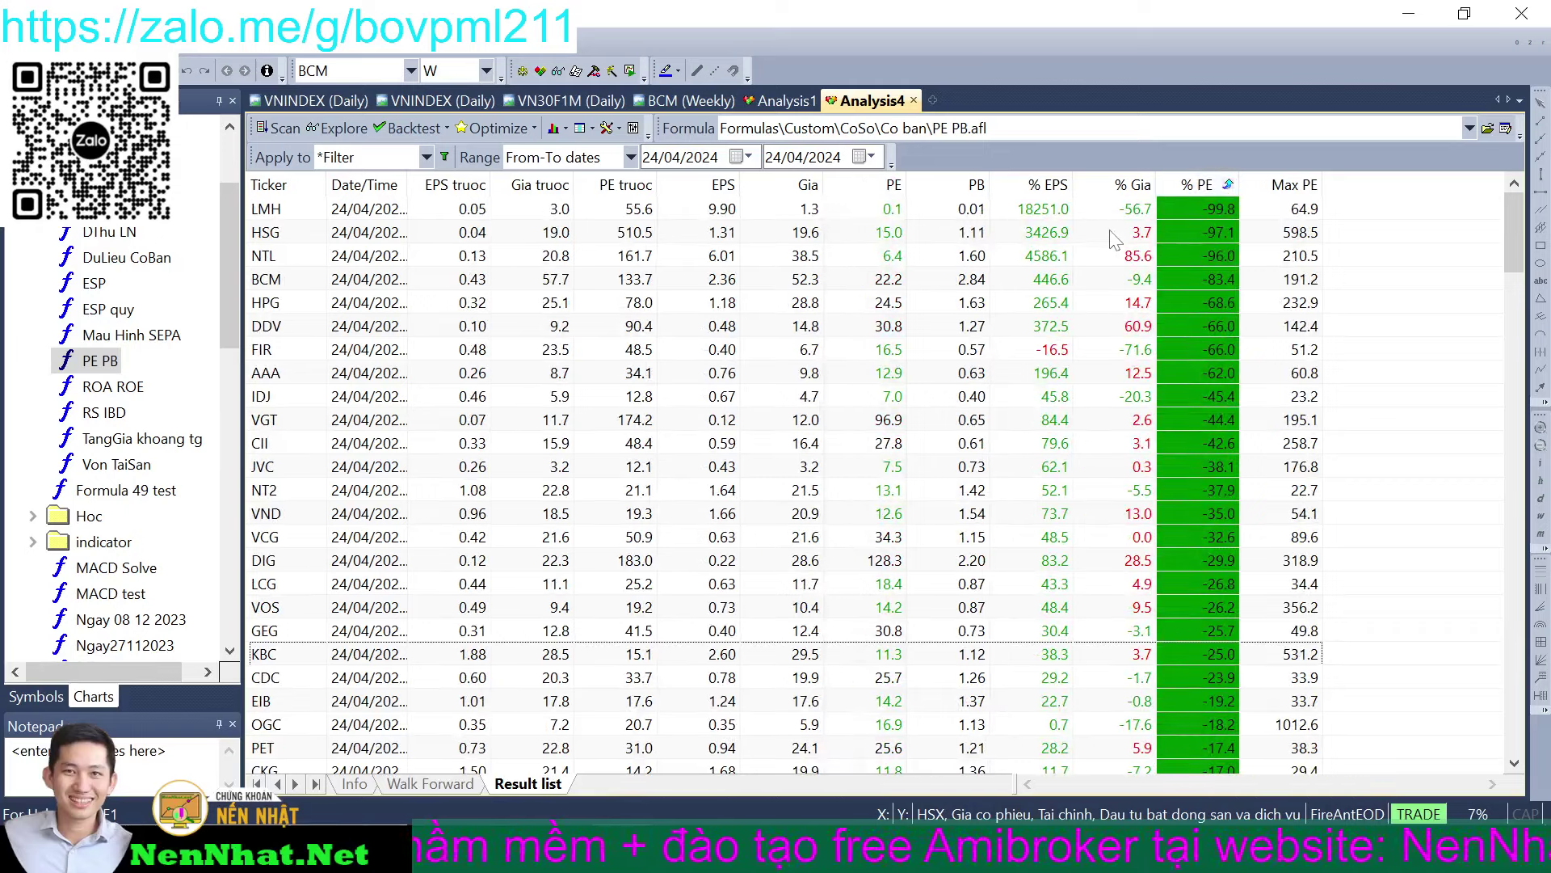
left_click(976, 186)
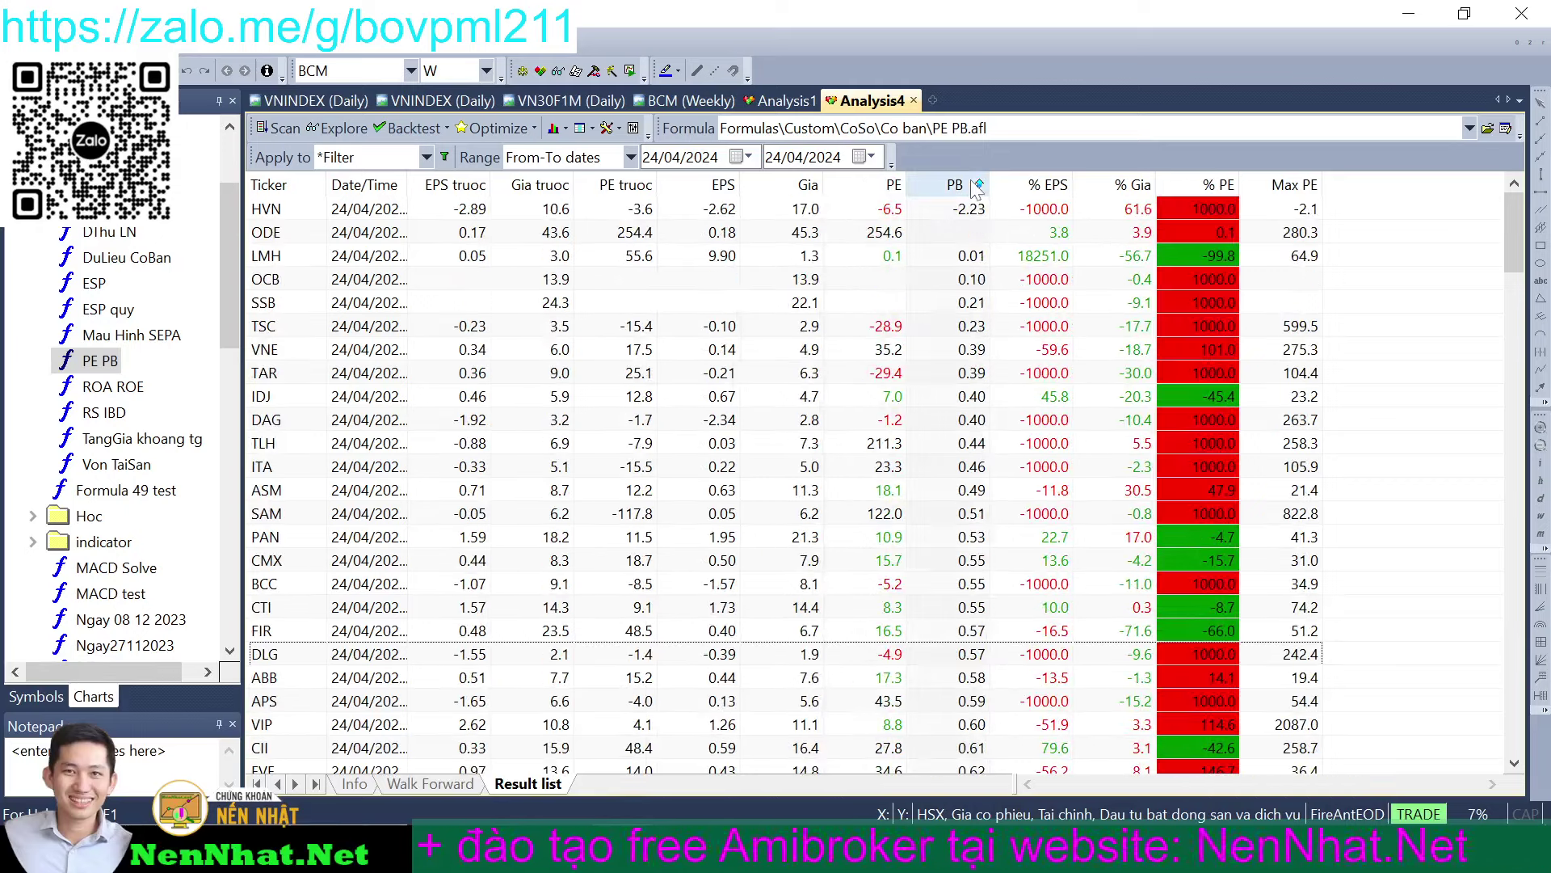
left_click(976, 186)
left_click(973, 183)
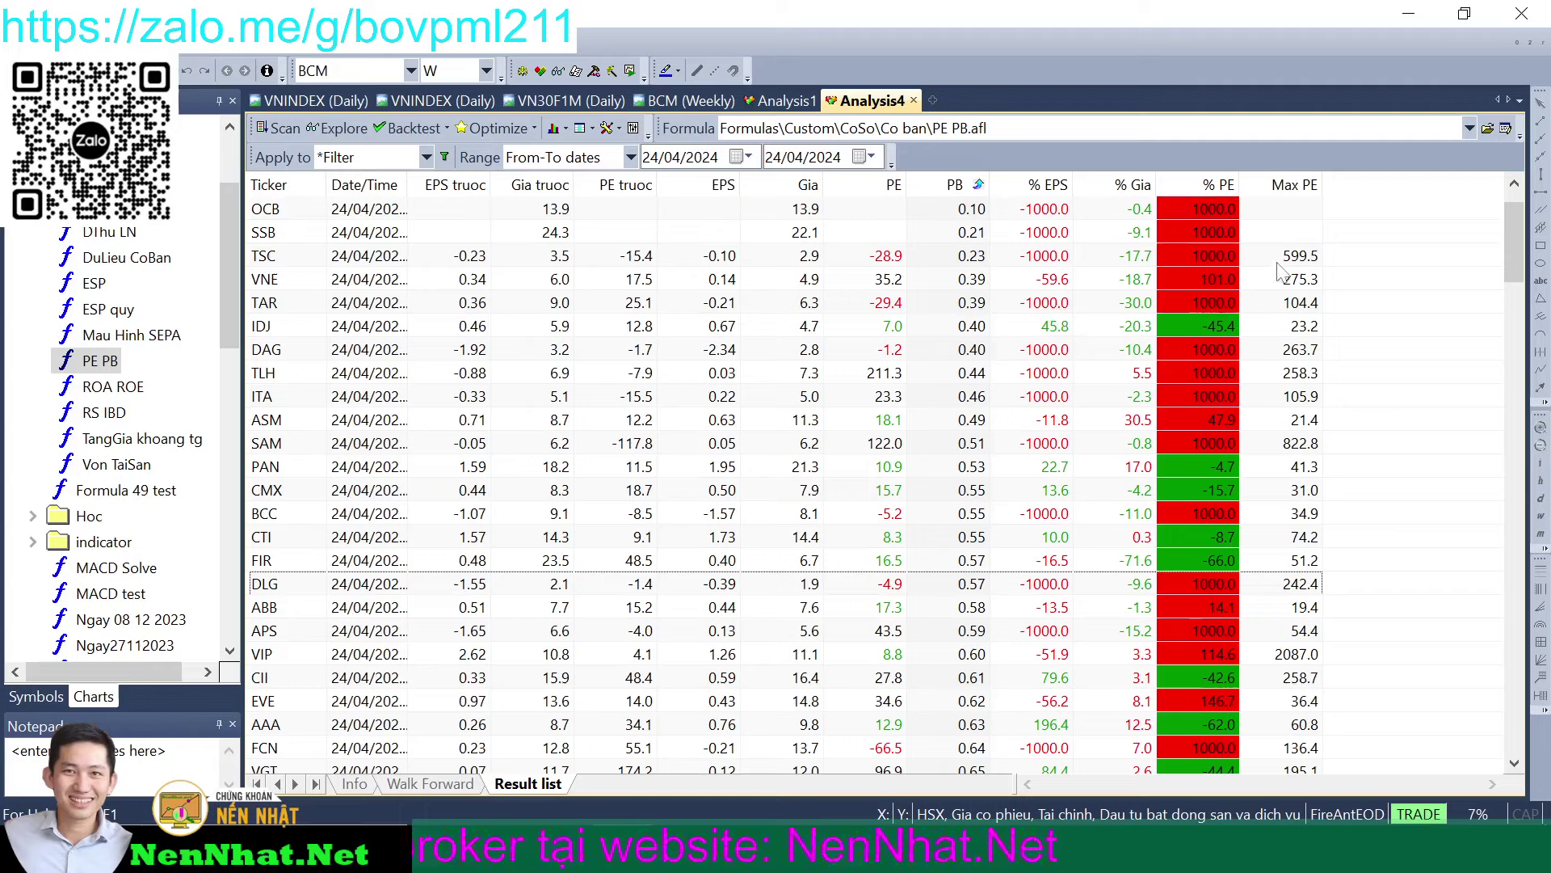
- Select the low-PB tickers down to PVT at PB 0.99 and replace the Nhap watch list with them
left_click_drag(1326, 263, 1131, 614)
left_click(1133, 610)
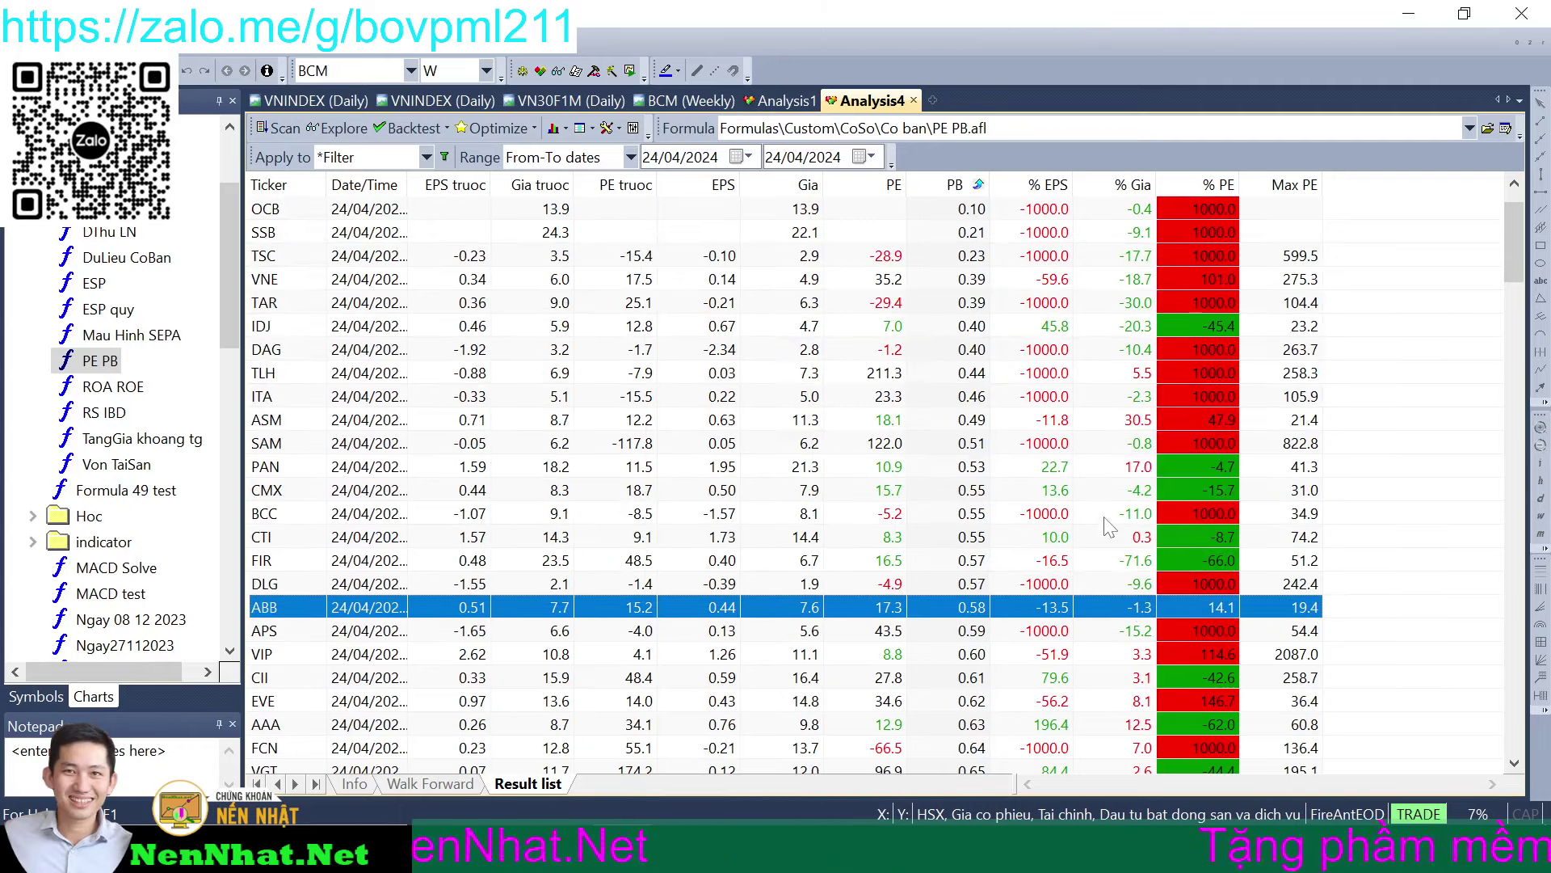
scroll(1094, 503, "down", 4)
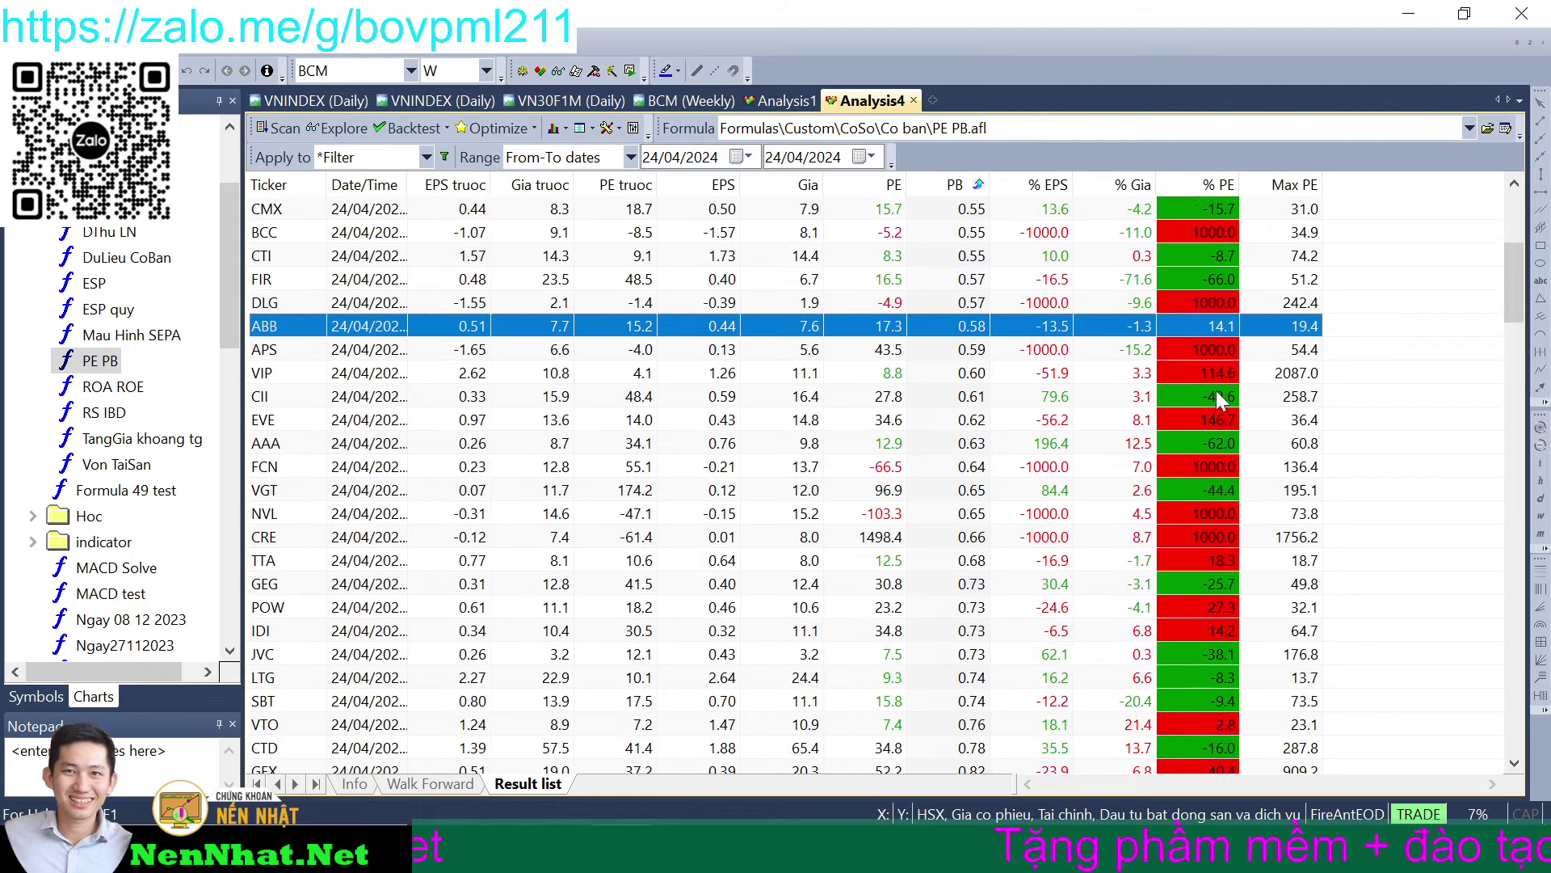
key("shift+Down")
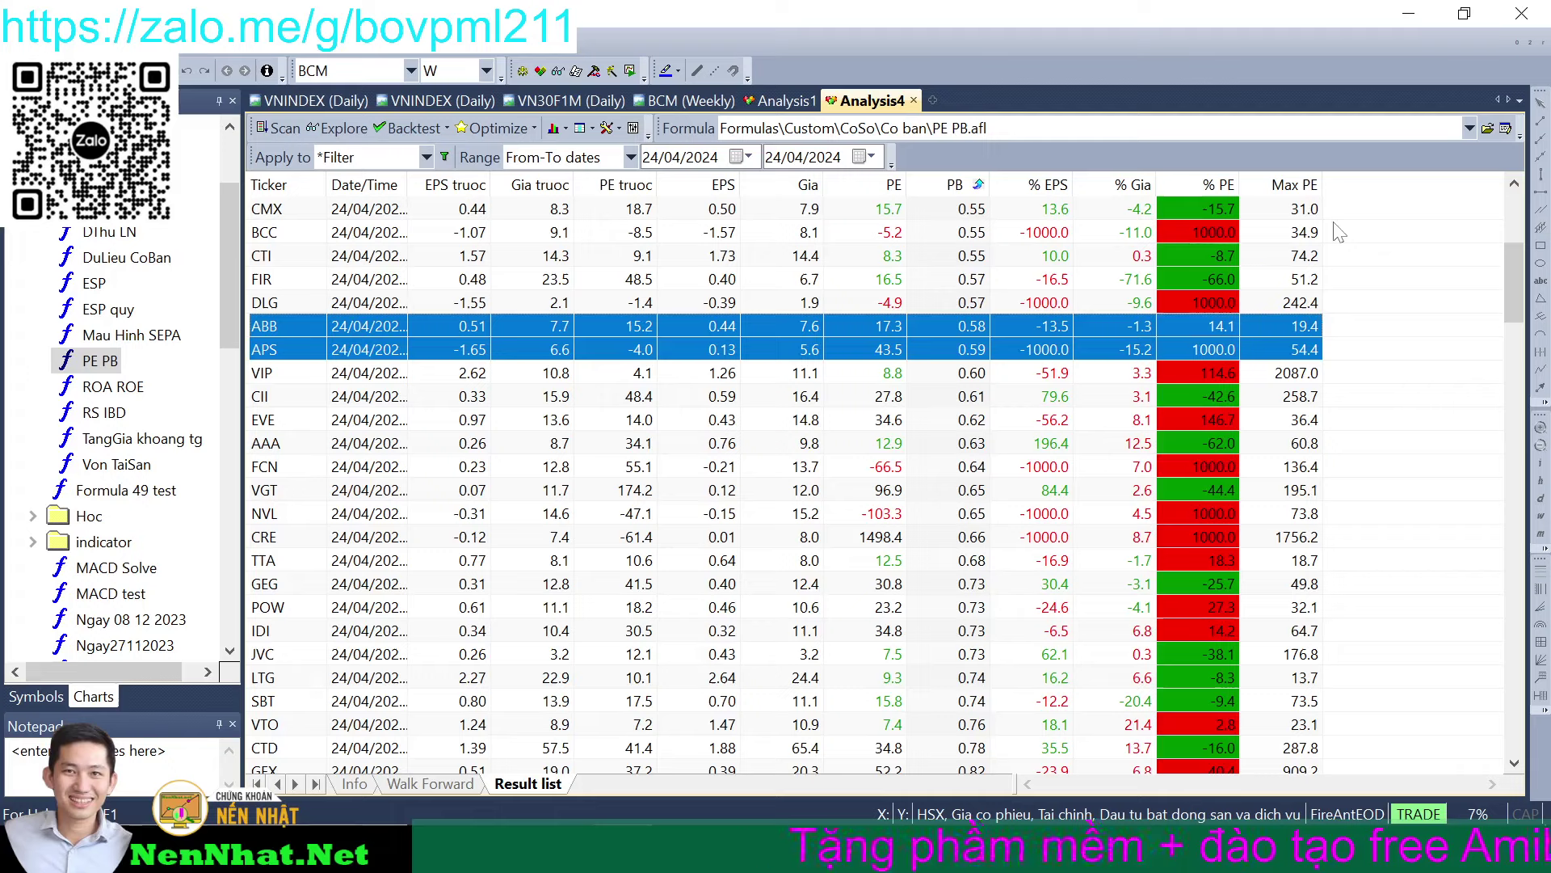
scroll(1345, 281, "up", 1)
left_click_drag(1339, 239, 1150, 569)
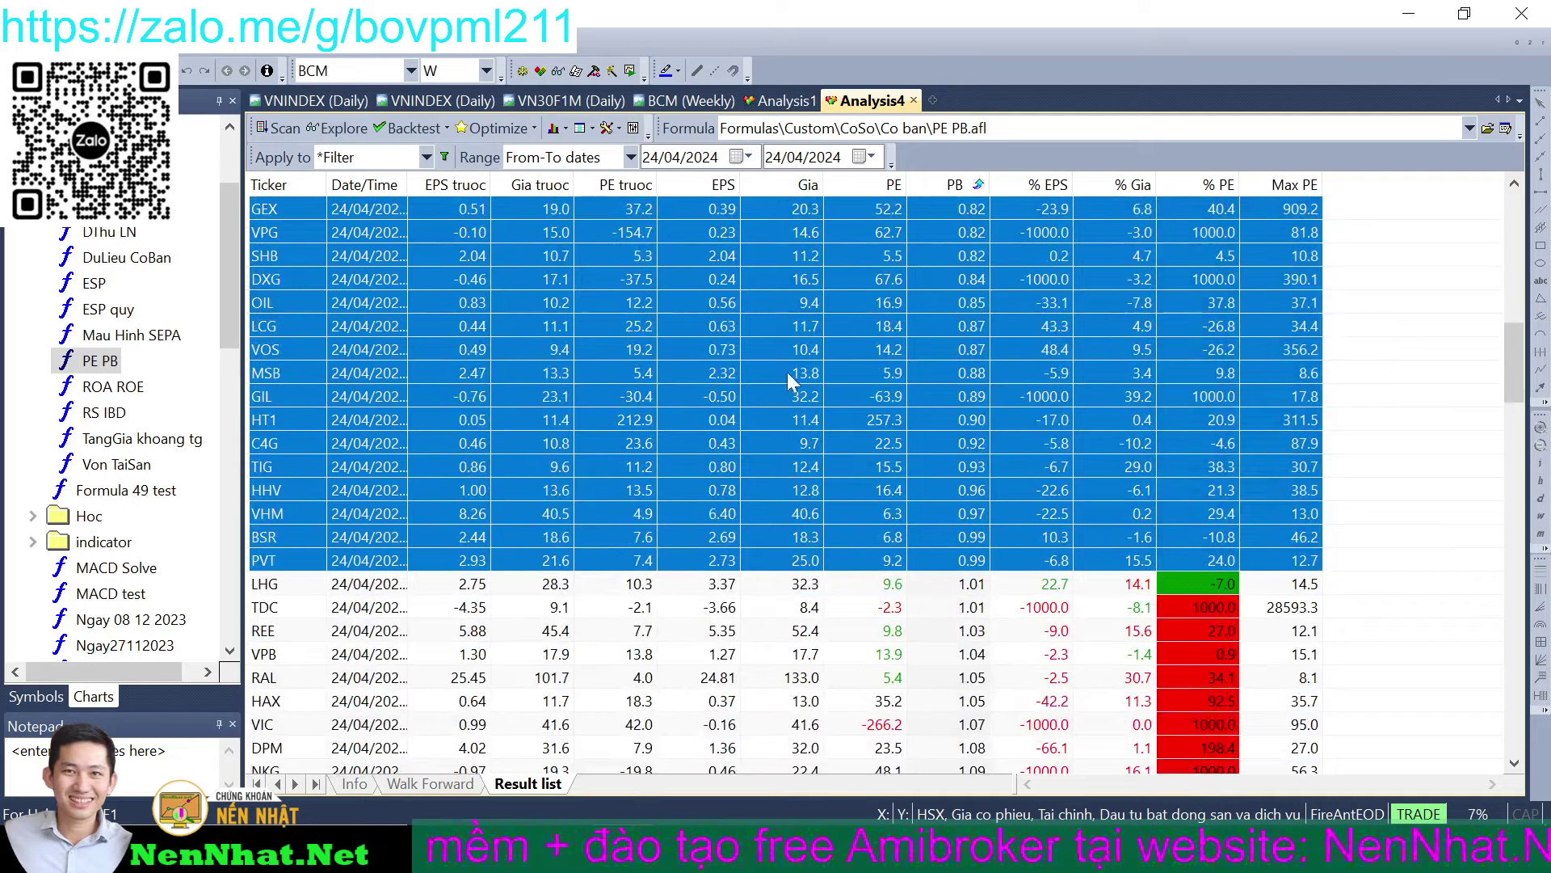
right_click(929, 299)
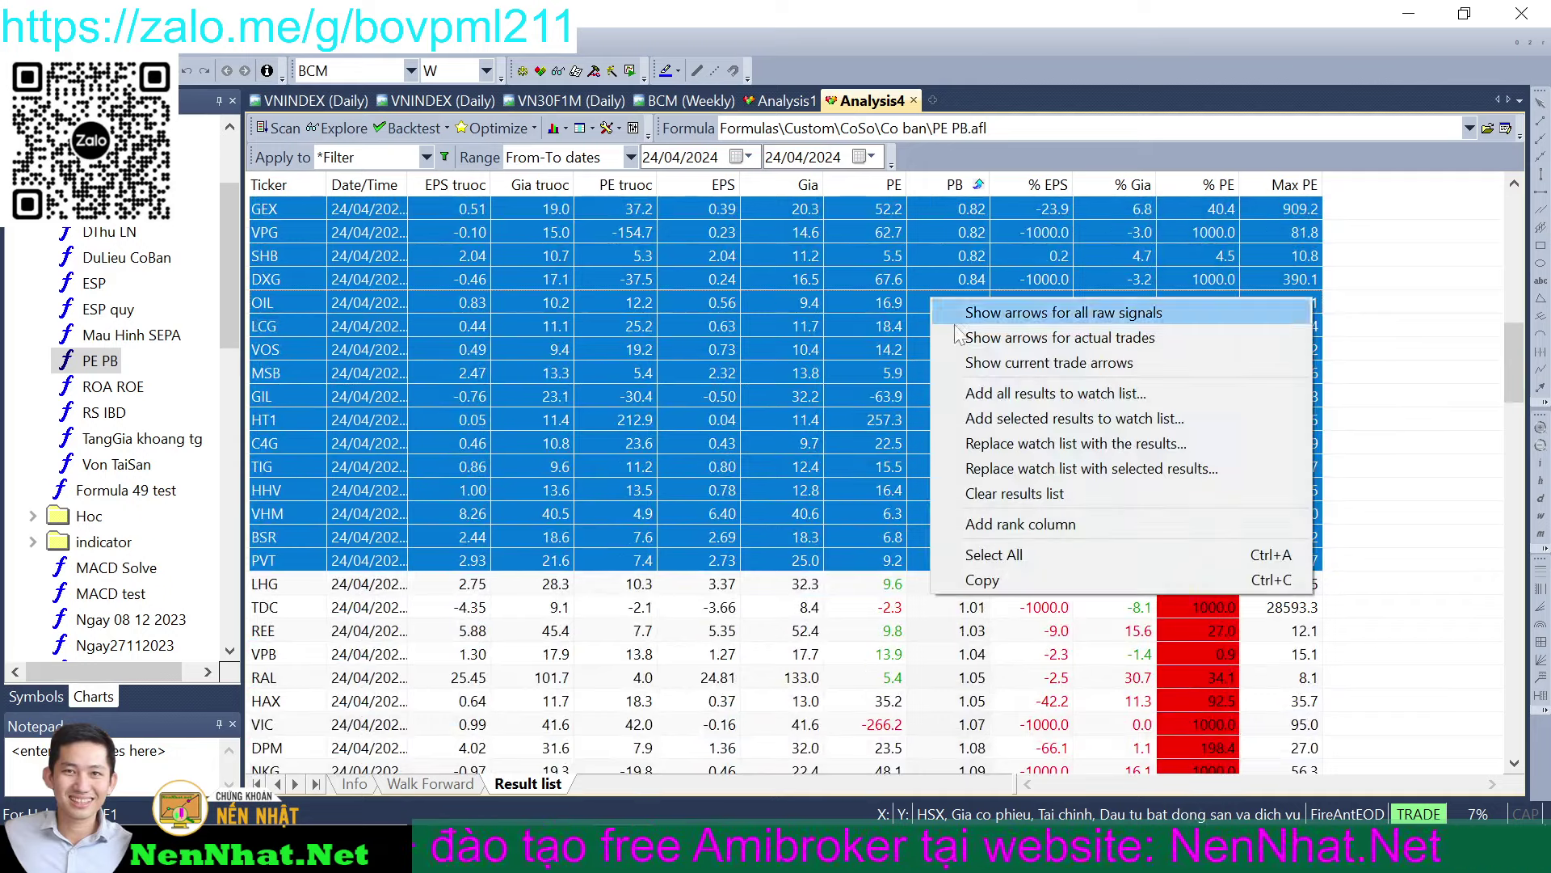
left_click(1051, 470)
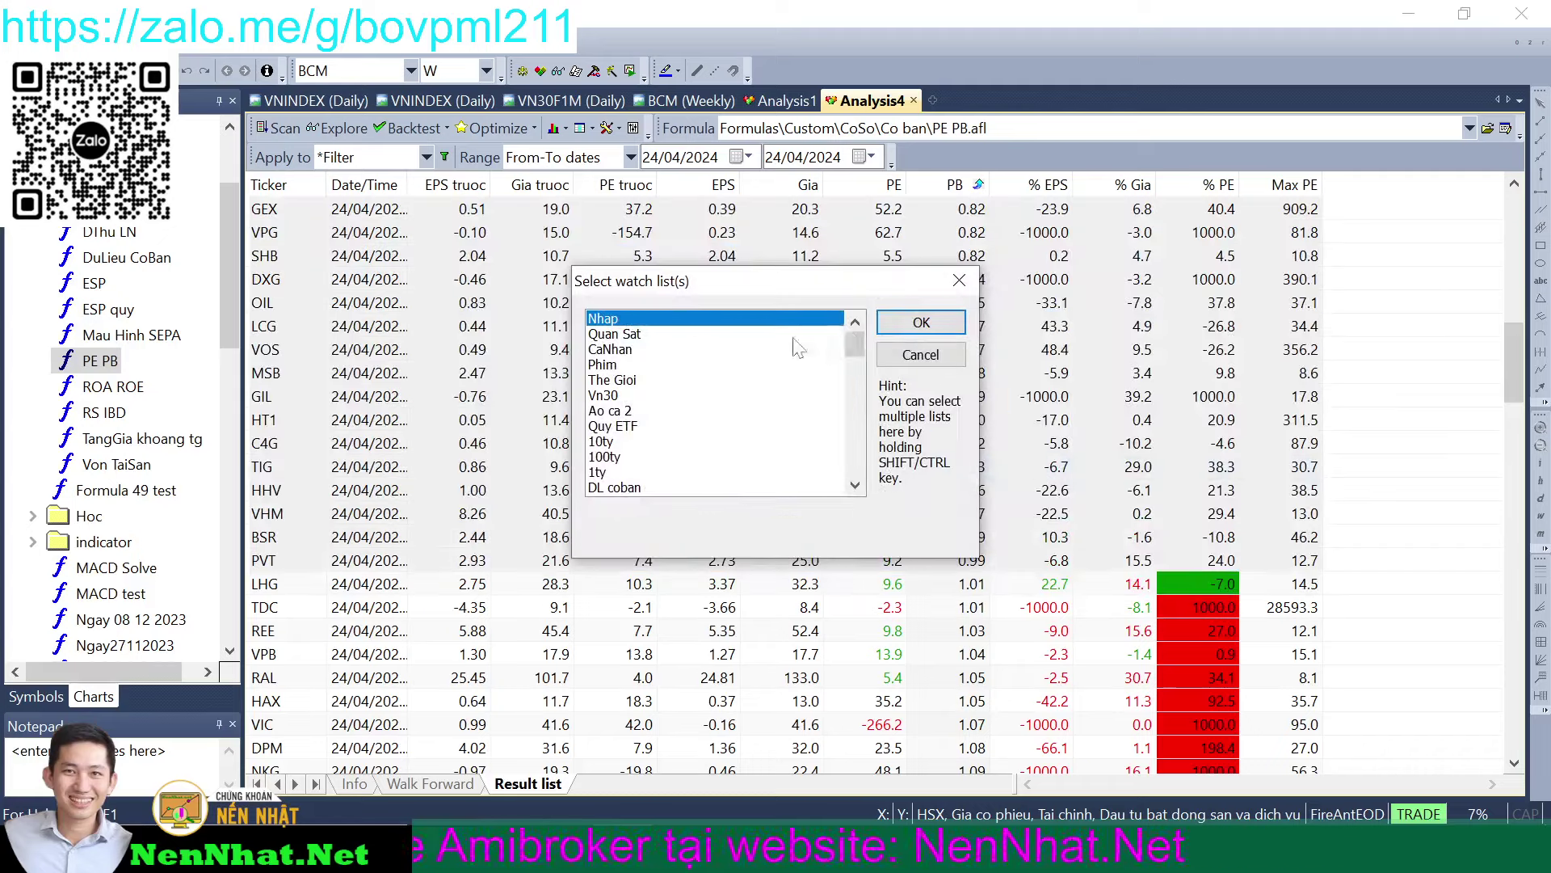
left_click(922, 321)
- Run the Analysis1 exploration on the low-PB watch list and review the average return
left_click(783, 100)
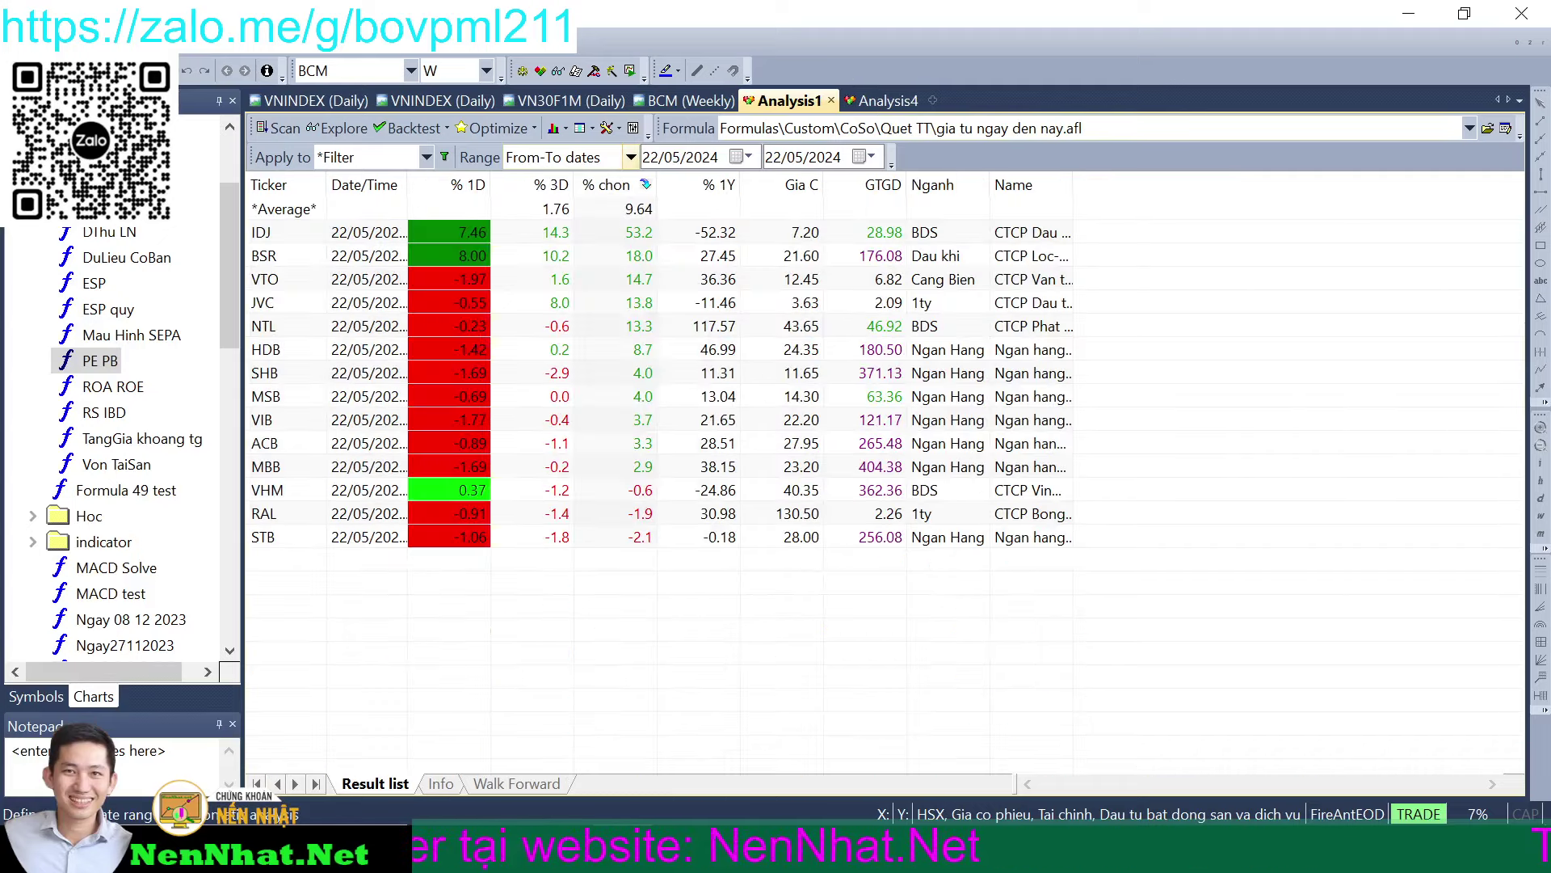
left_click(350, 137)
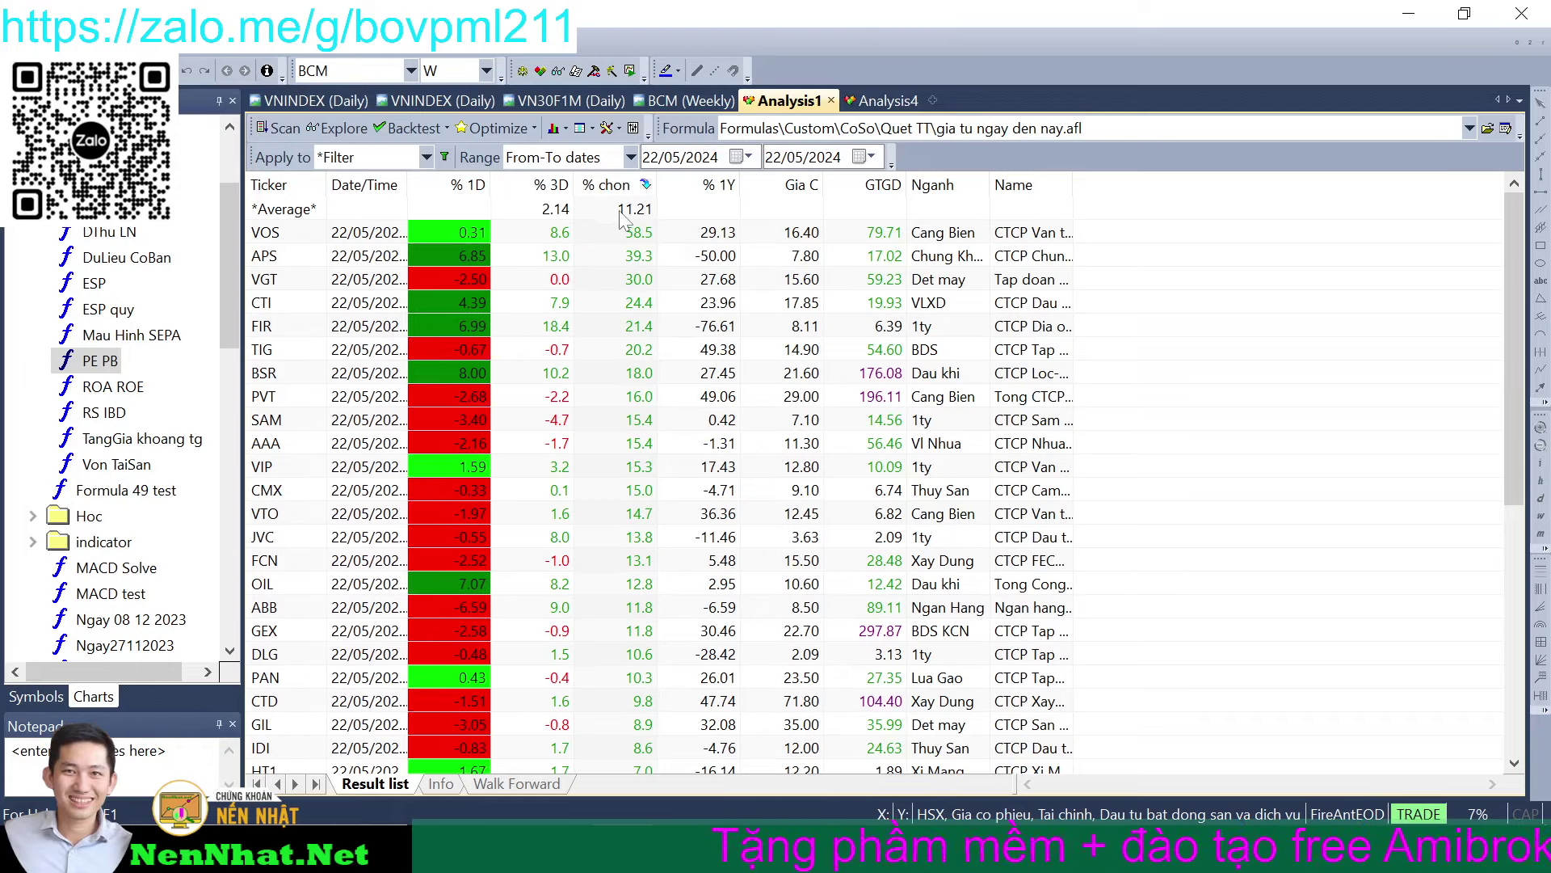
- Look through the low-PB results, then switch to the Book2 workbook in Excel and label cell A18 "PB 0.5-1"
scroll(662, 380, "down", 6)
scroll(663, 380, "up", 6)
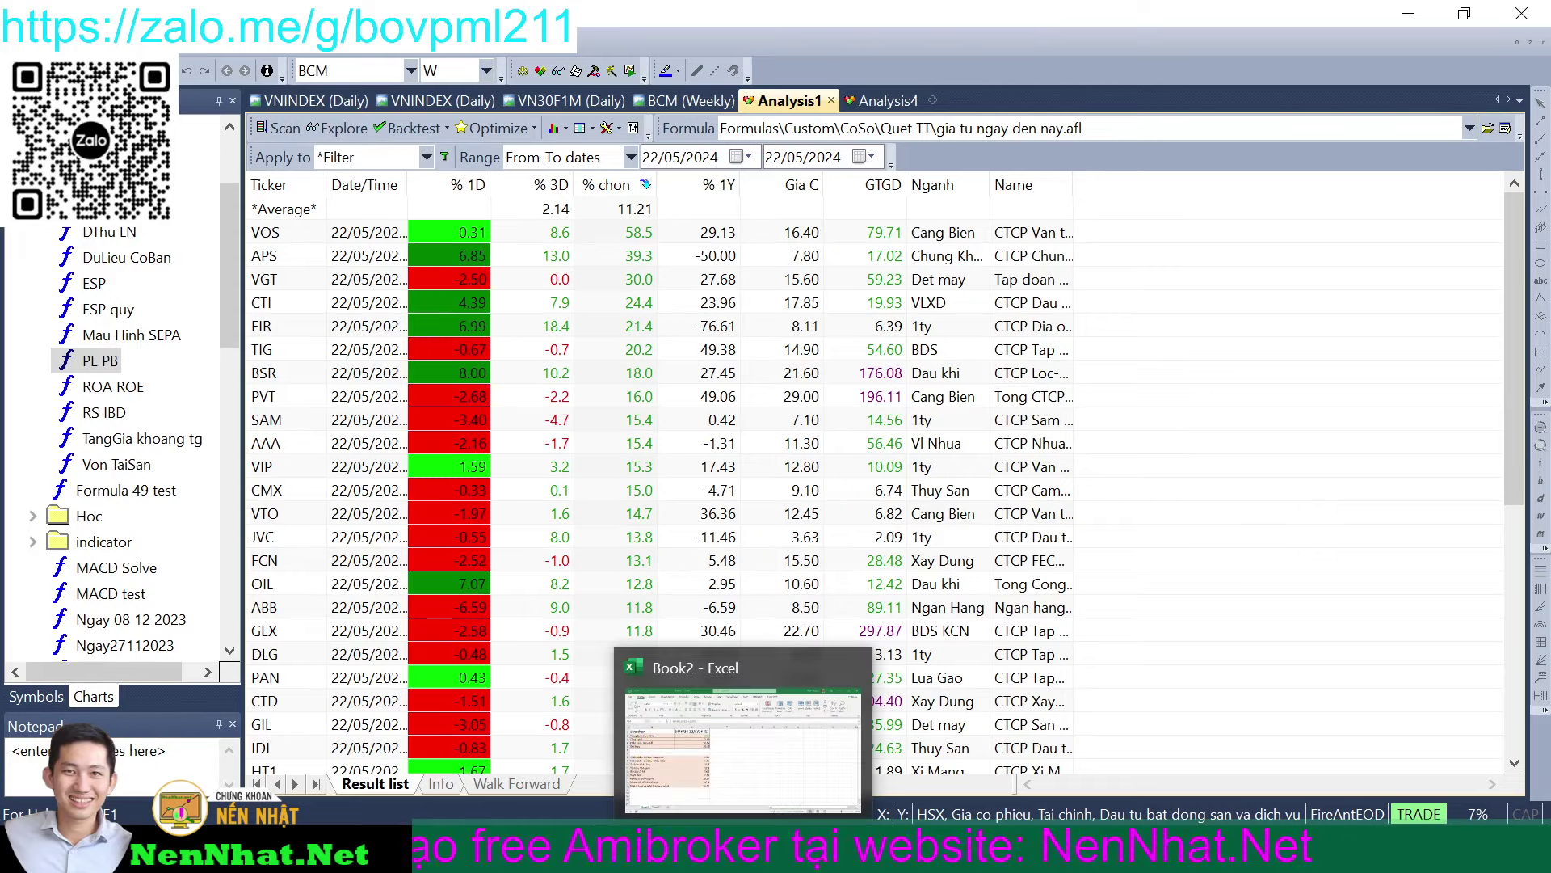
left_click(744, 844)
left_click(146, 692)
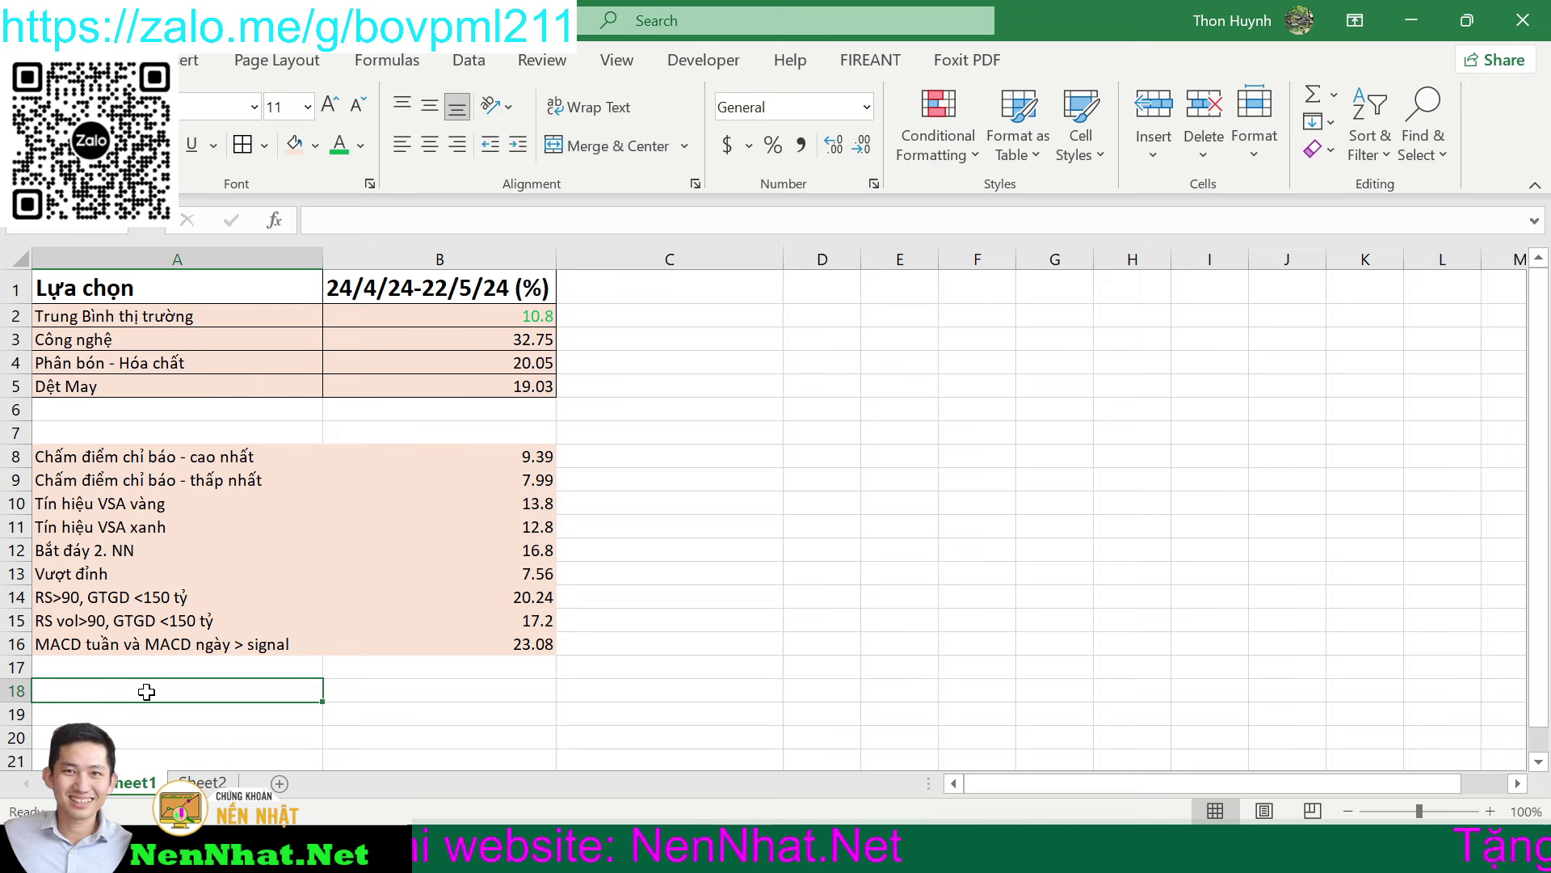
type("PB ")
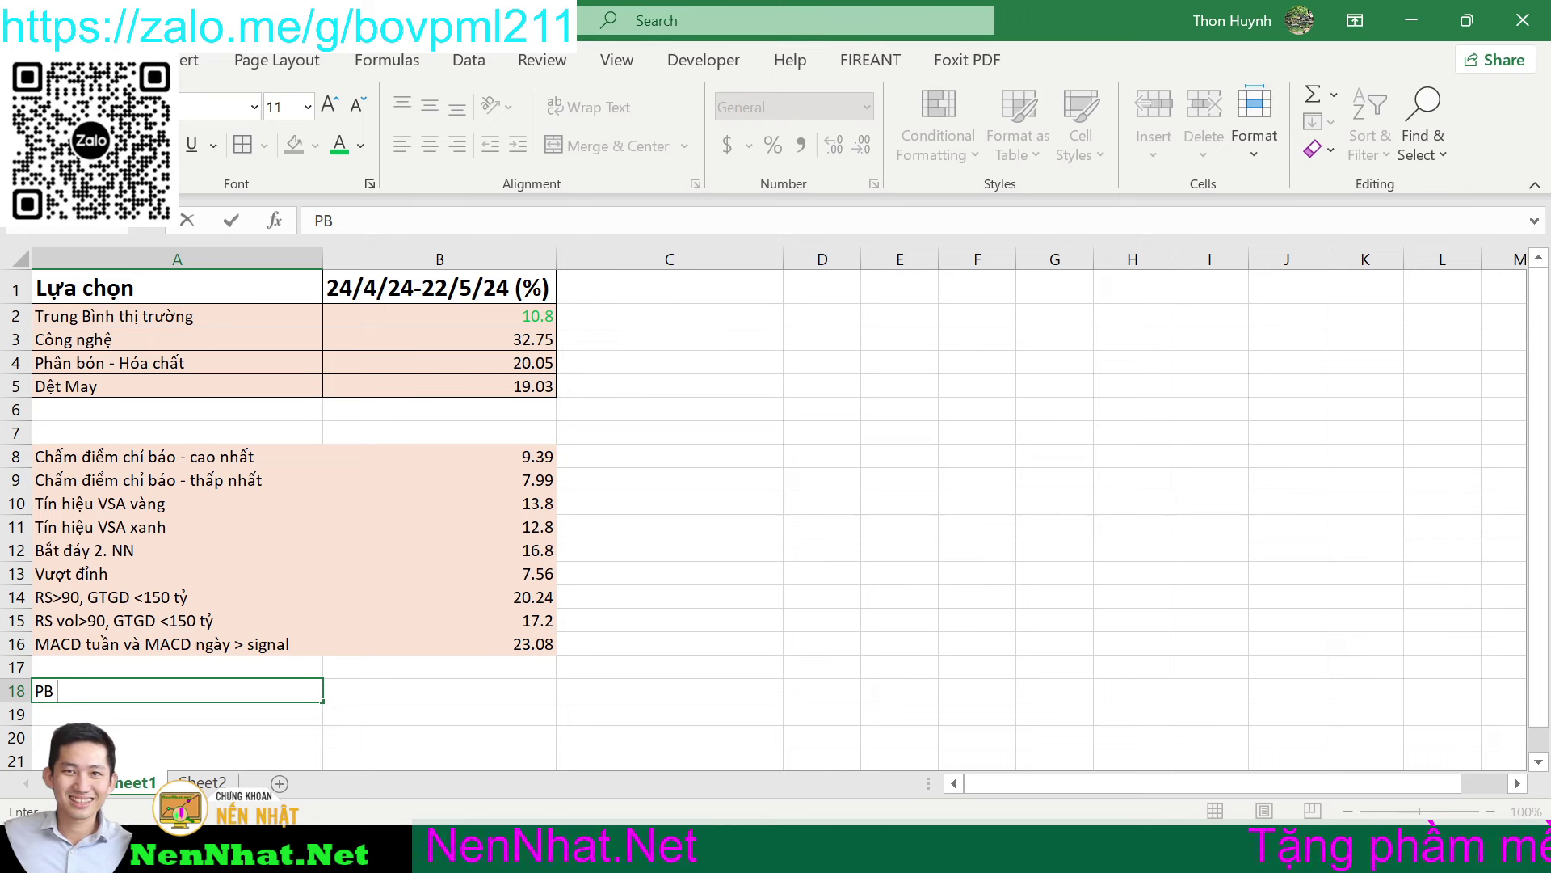
type("0")
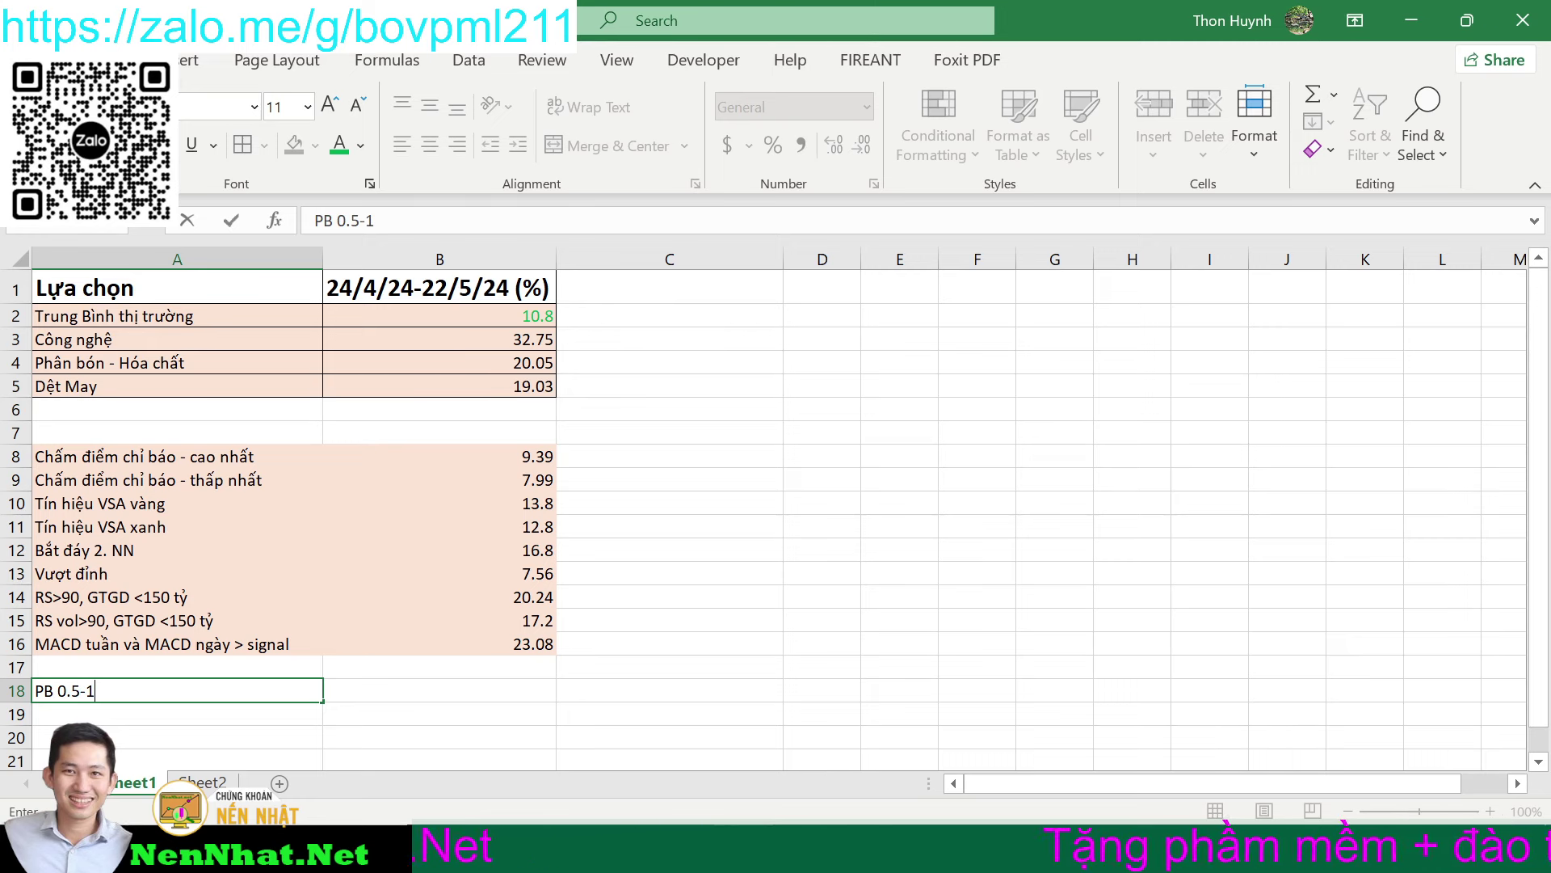
type(".5-1")
- Enter 11.2 in B18 as the PB 0.5-1 group's average return, checking it against the Analysis1 average
left_click(485, 695)
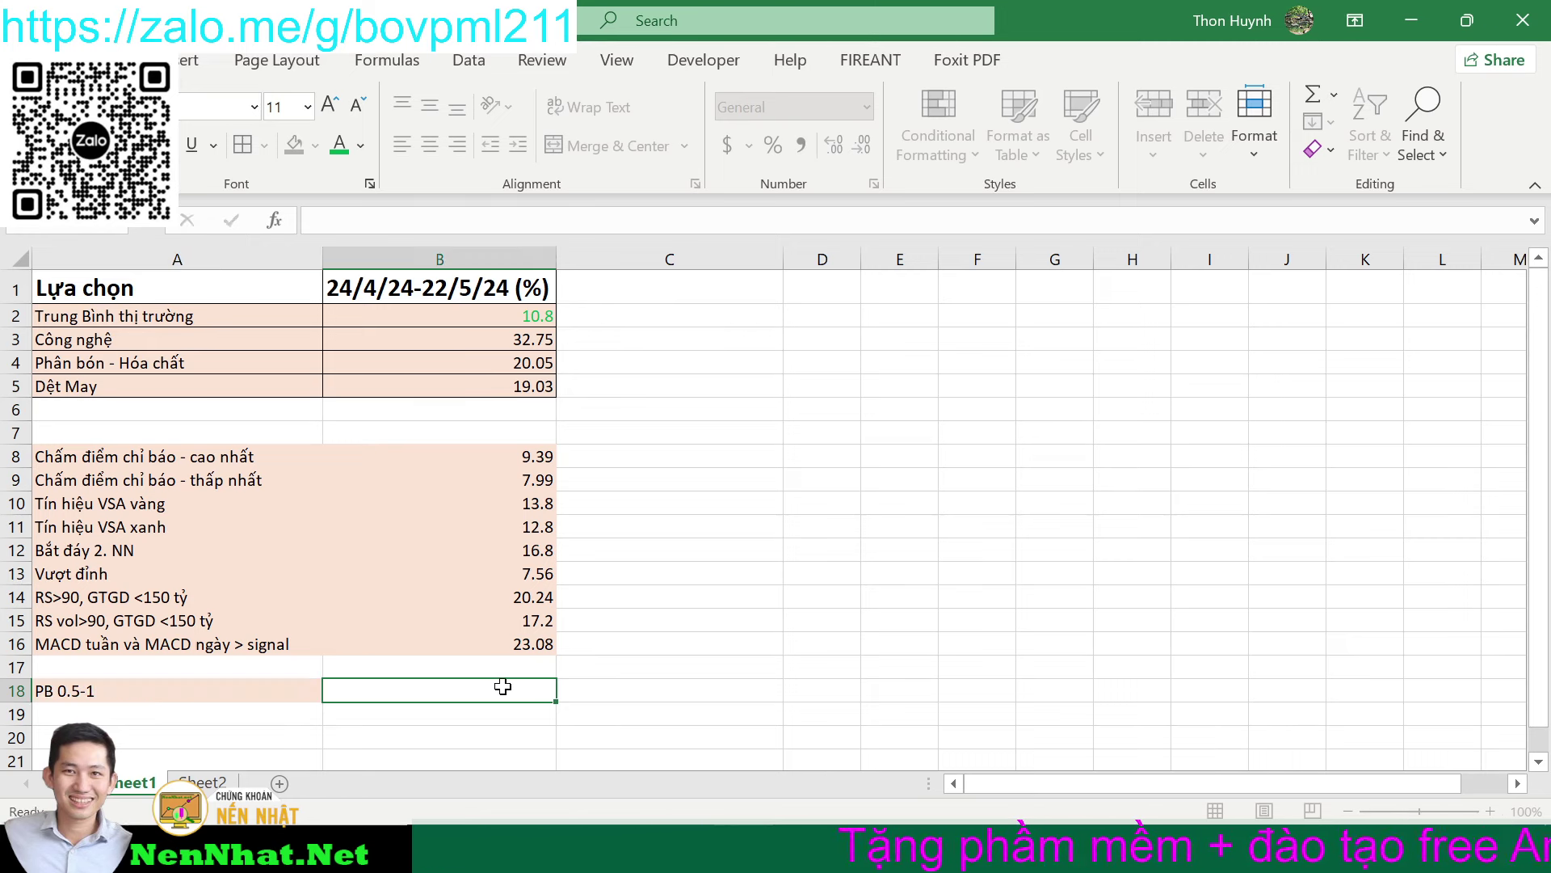
type("11.")
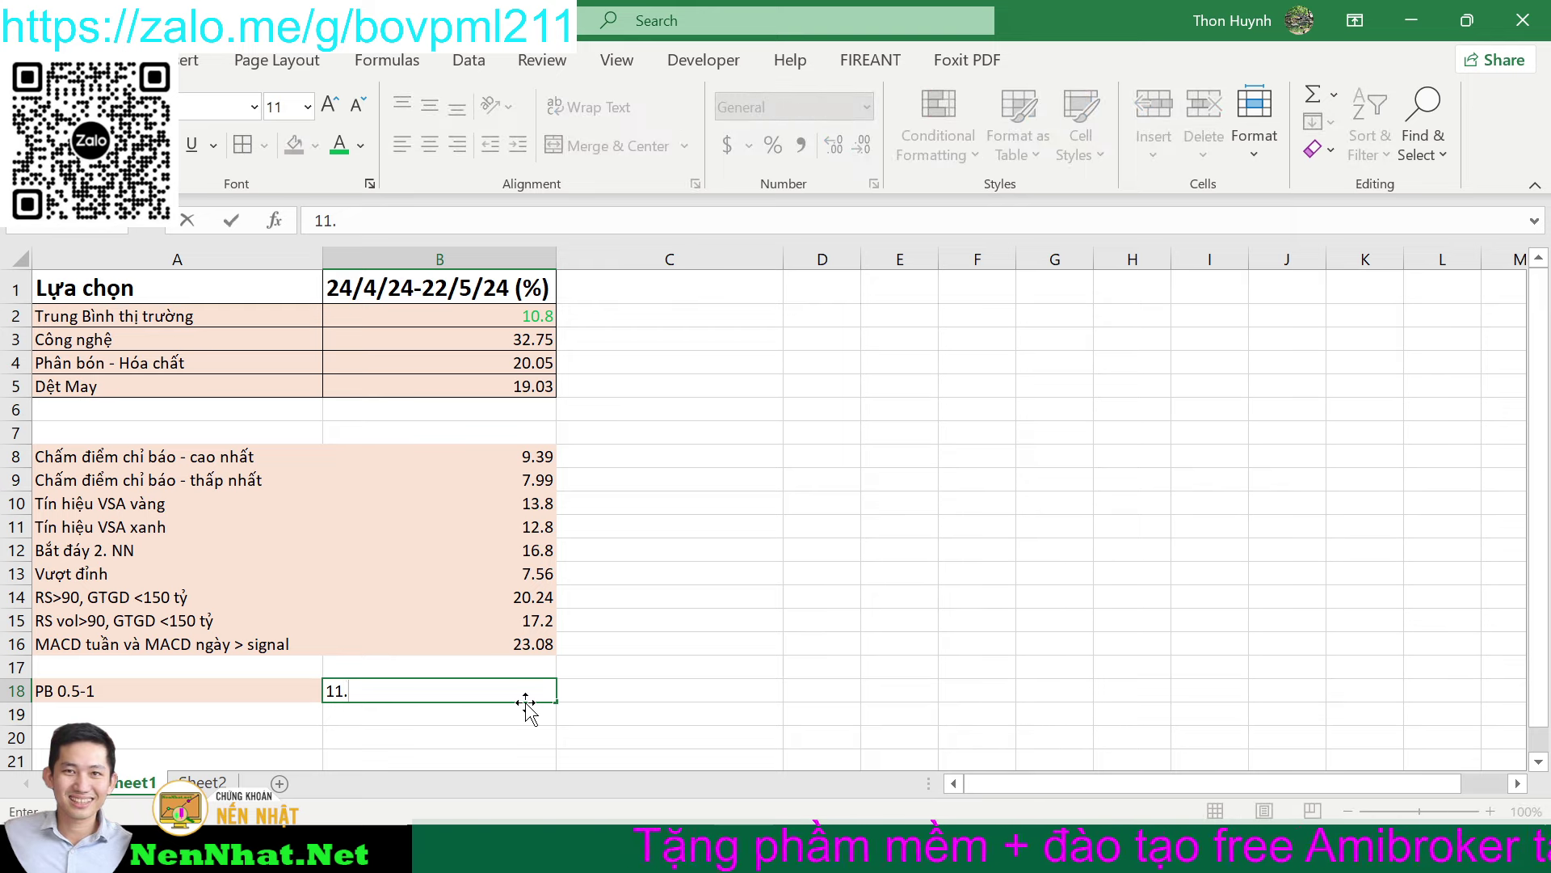
type("3")
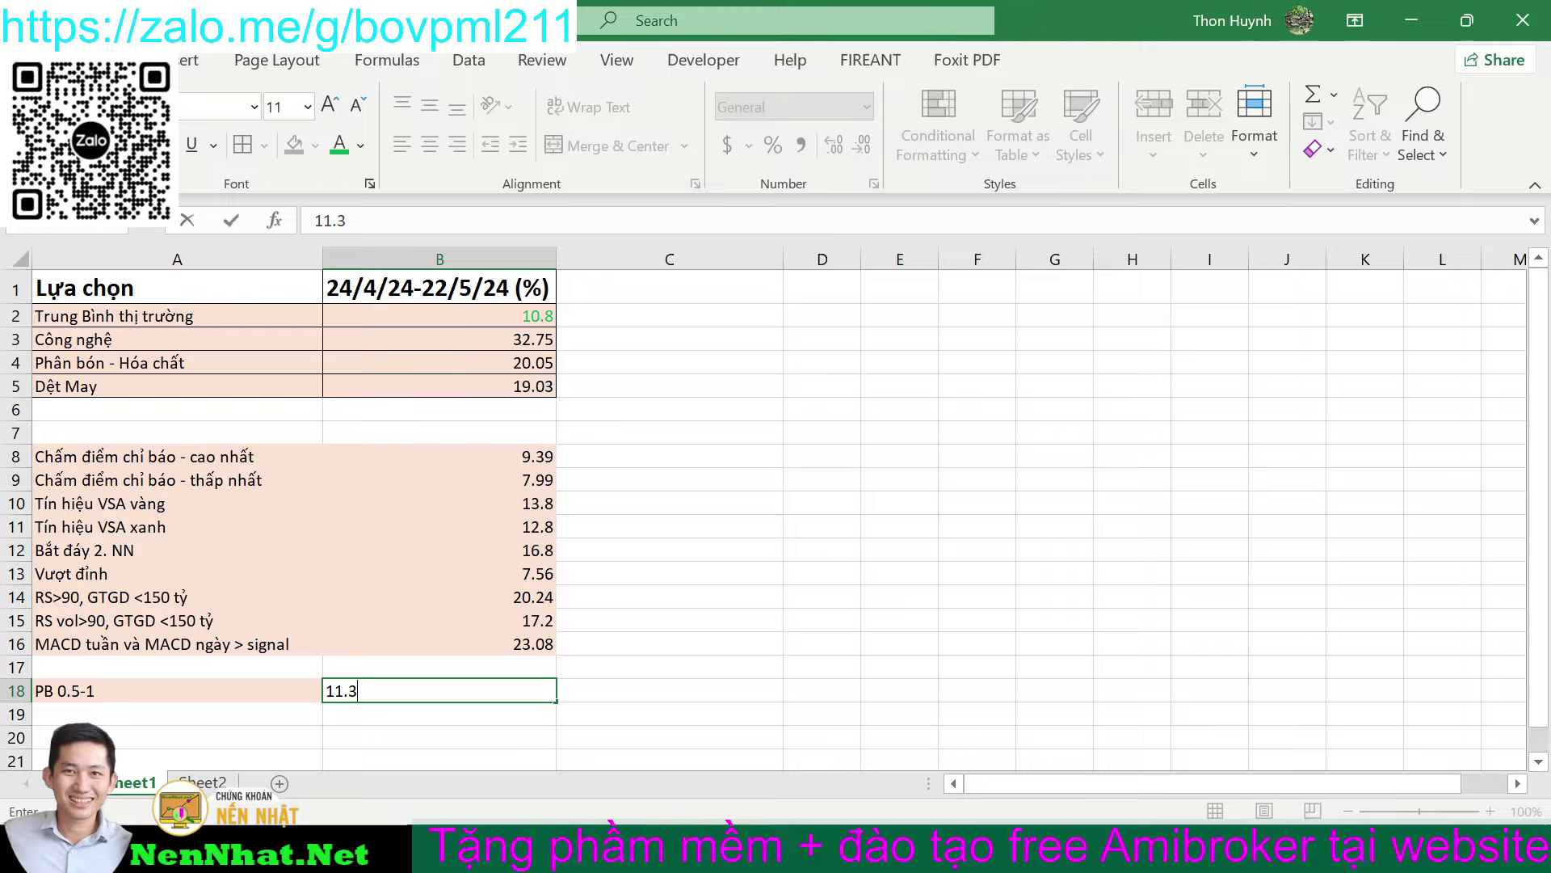
key("alt+Tab")
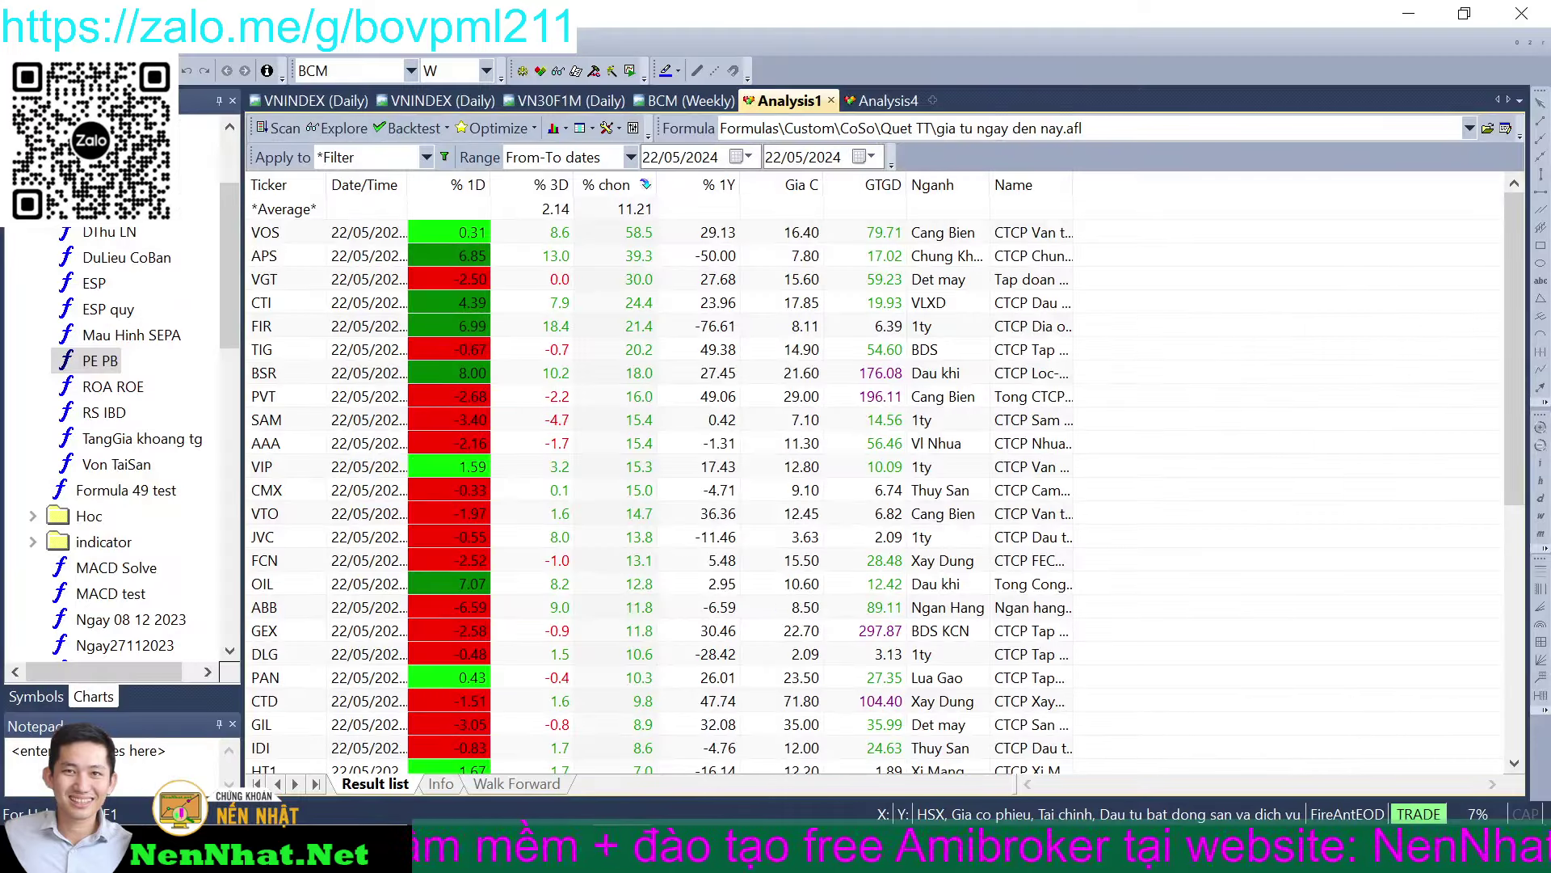
key("alt+Tab")
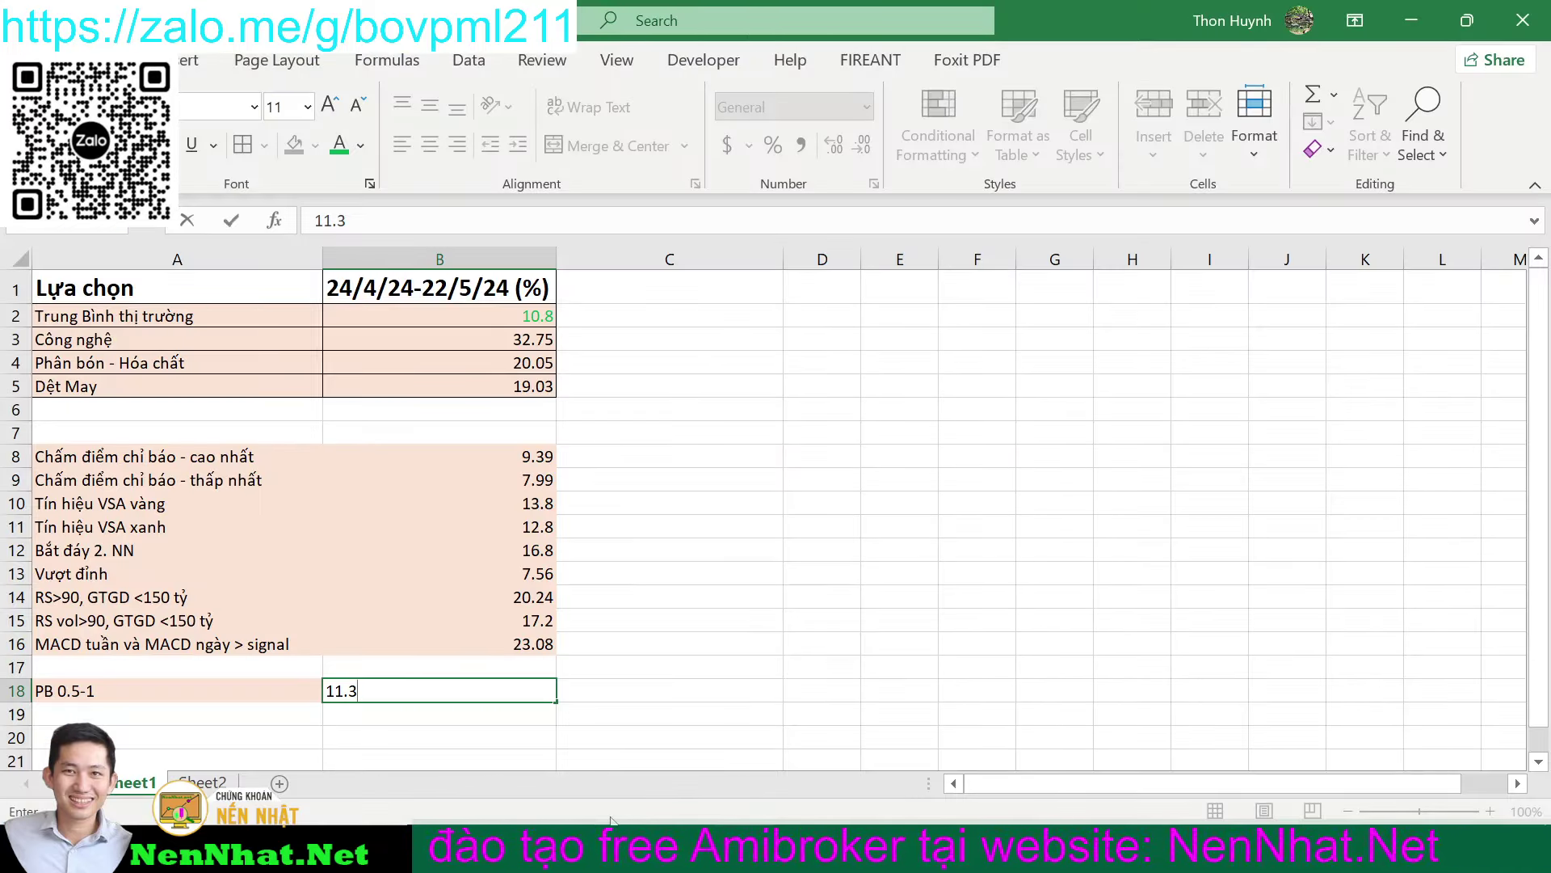
left_click(903, 596)
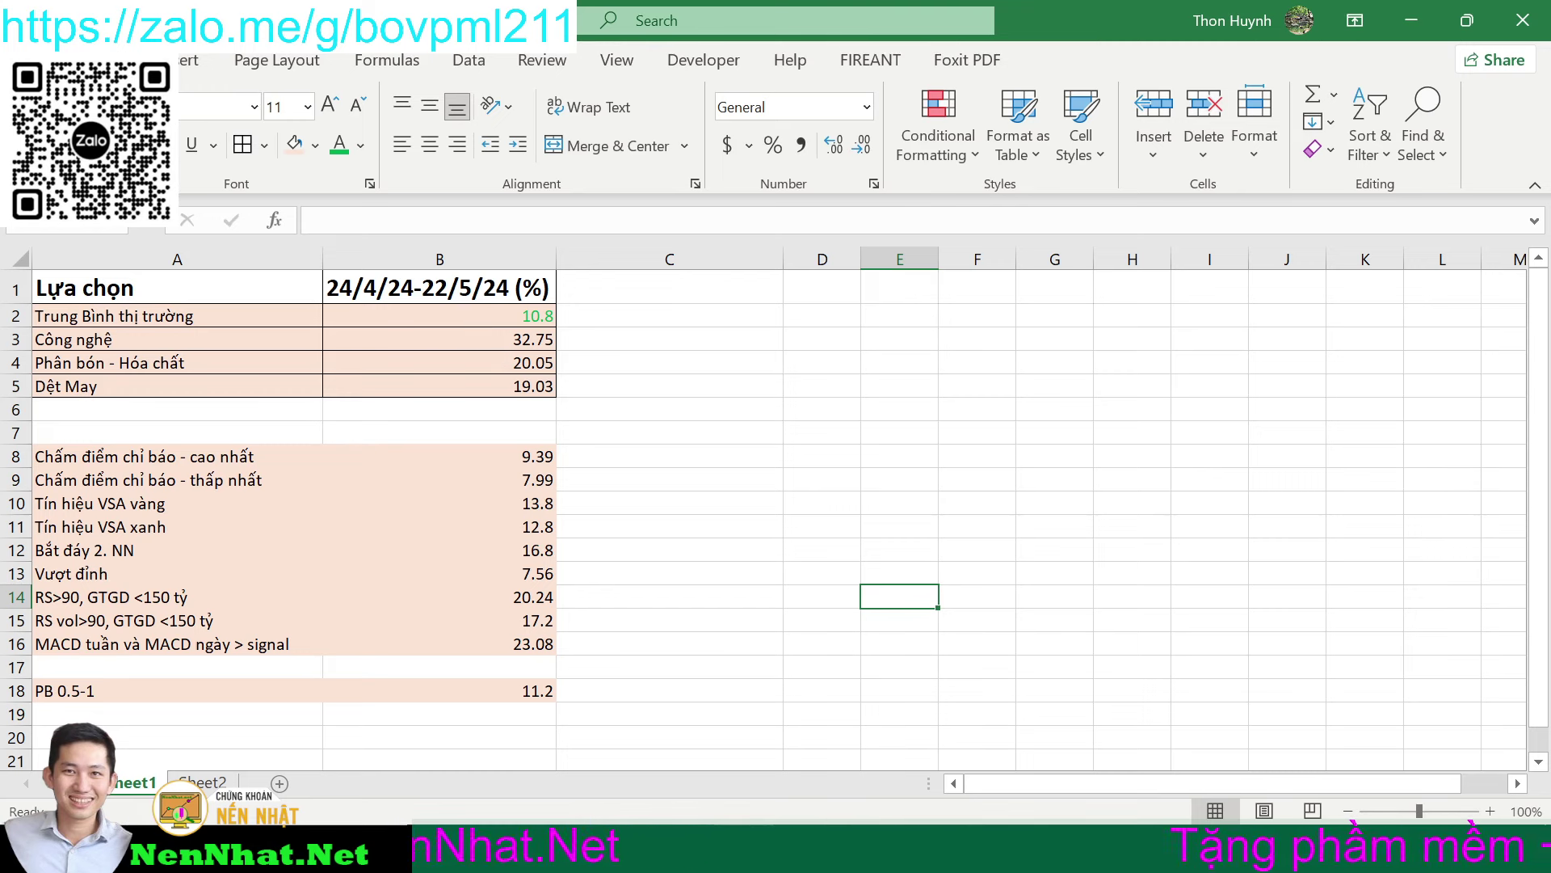
- Switch back to AmiBroker and widen the Name column of the Analysis1 results to show full company names
mouse_move(684, 855)
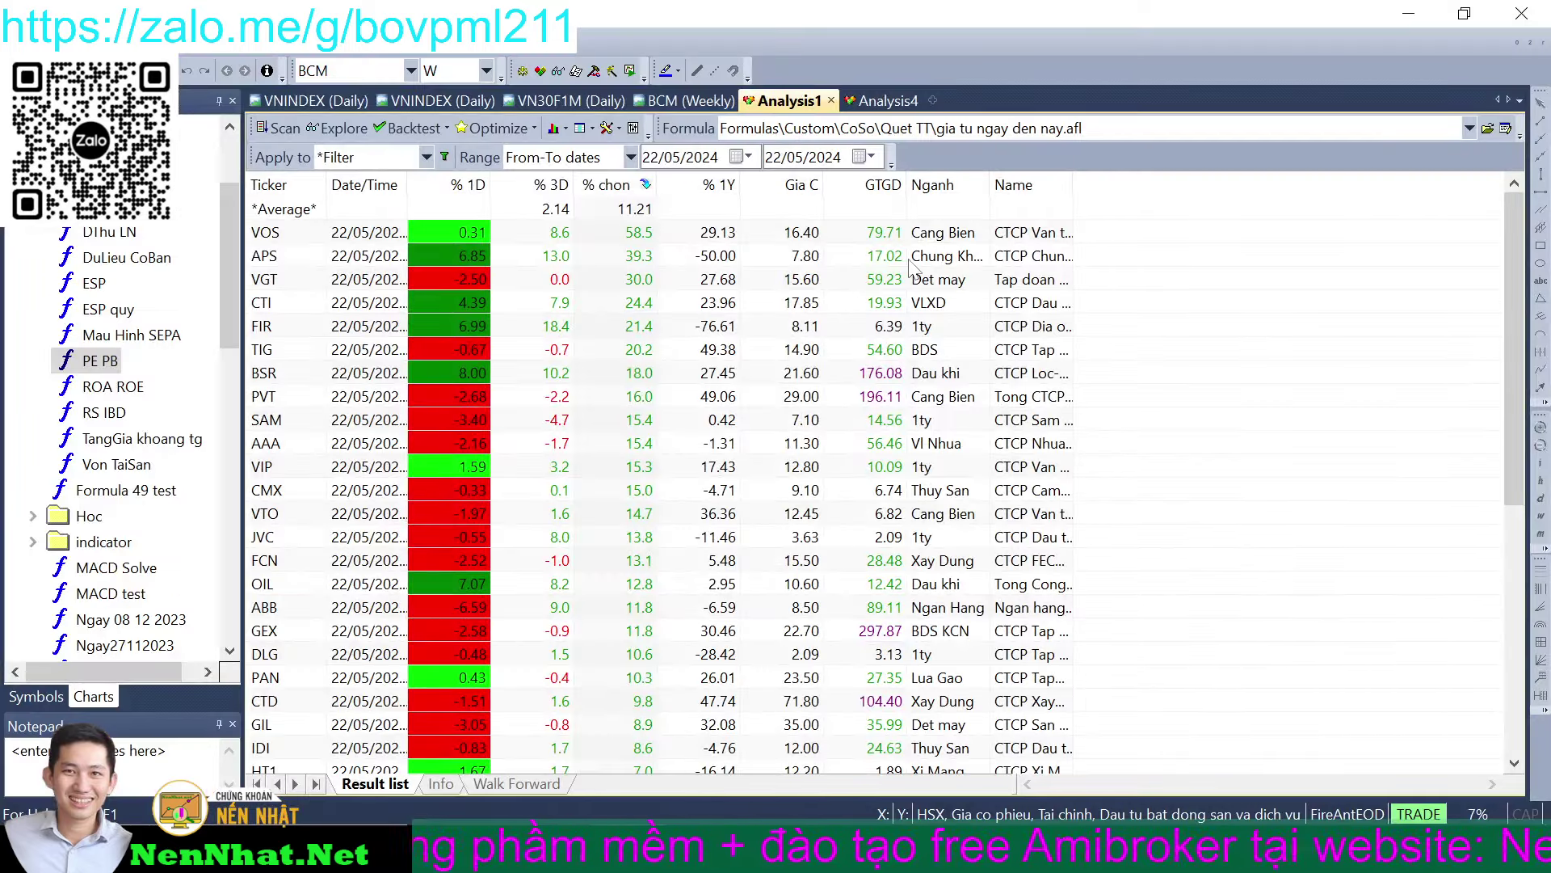
left_click_drag(1072, 186, 1302, 198)
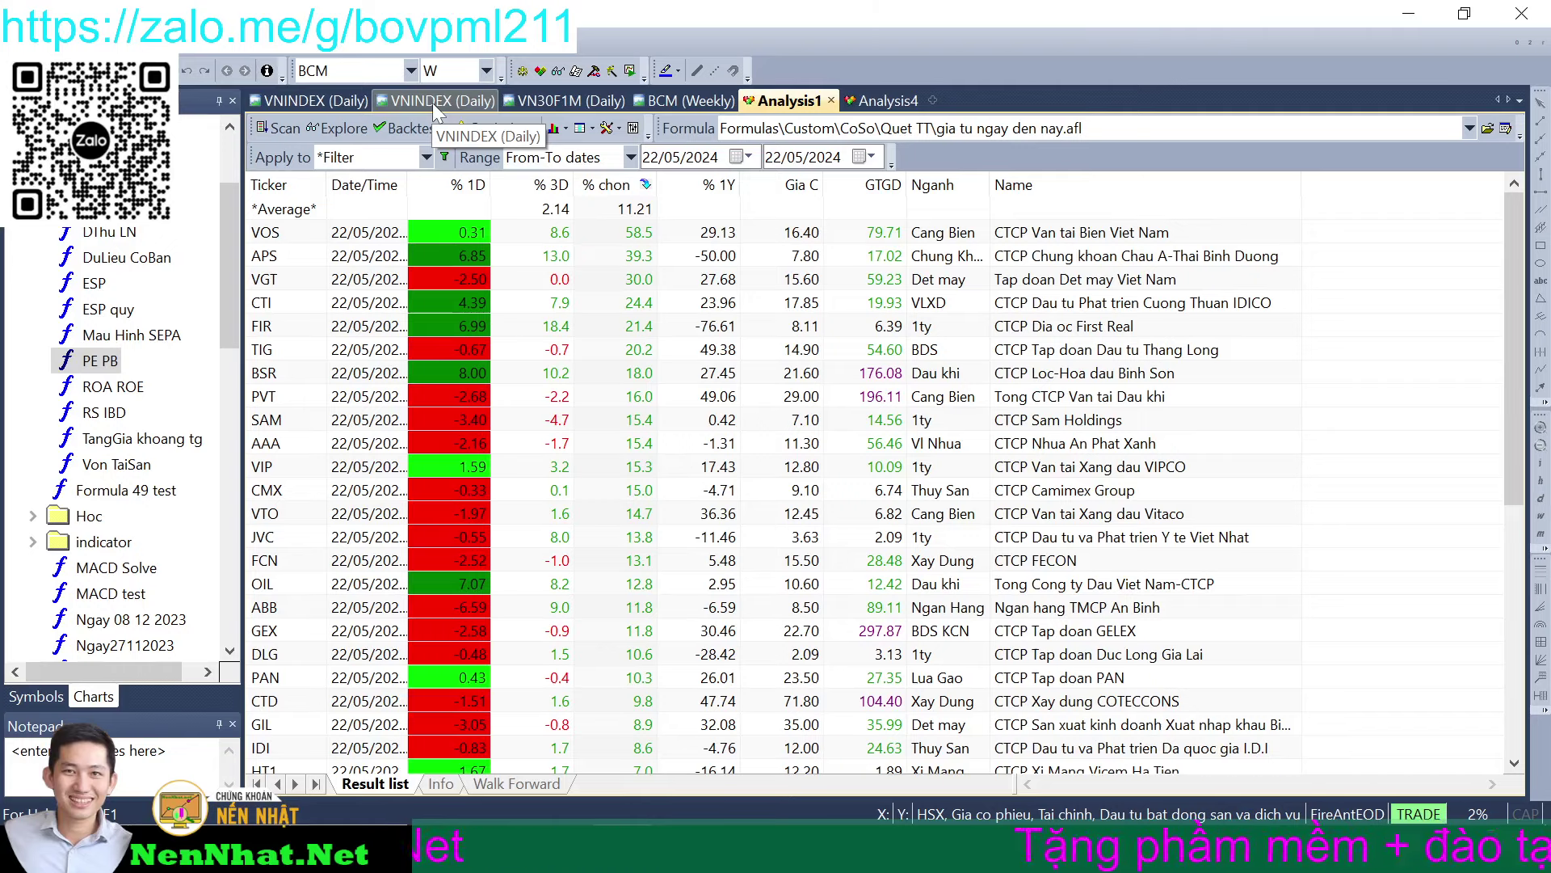
- Examine the first VNINDEX daily chart at the 24/04/2024 and 21/05/2024 bars
left_click(303, 99)
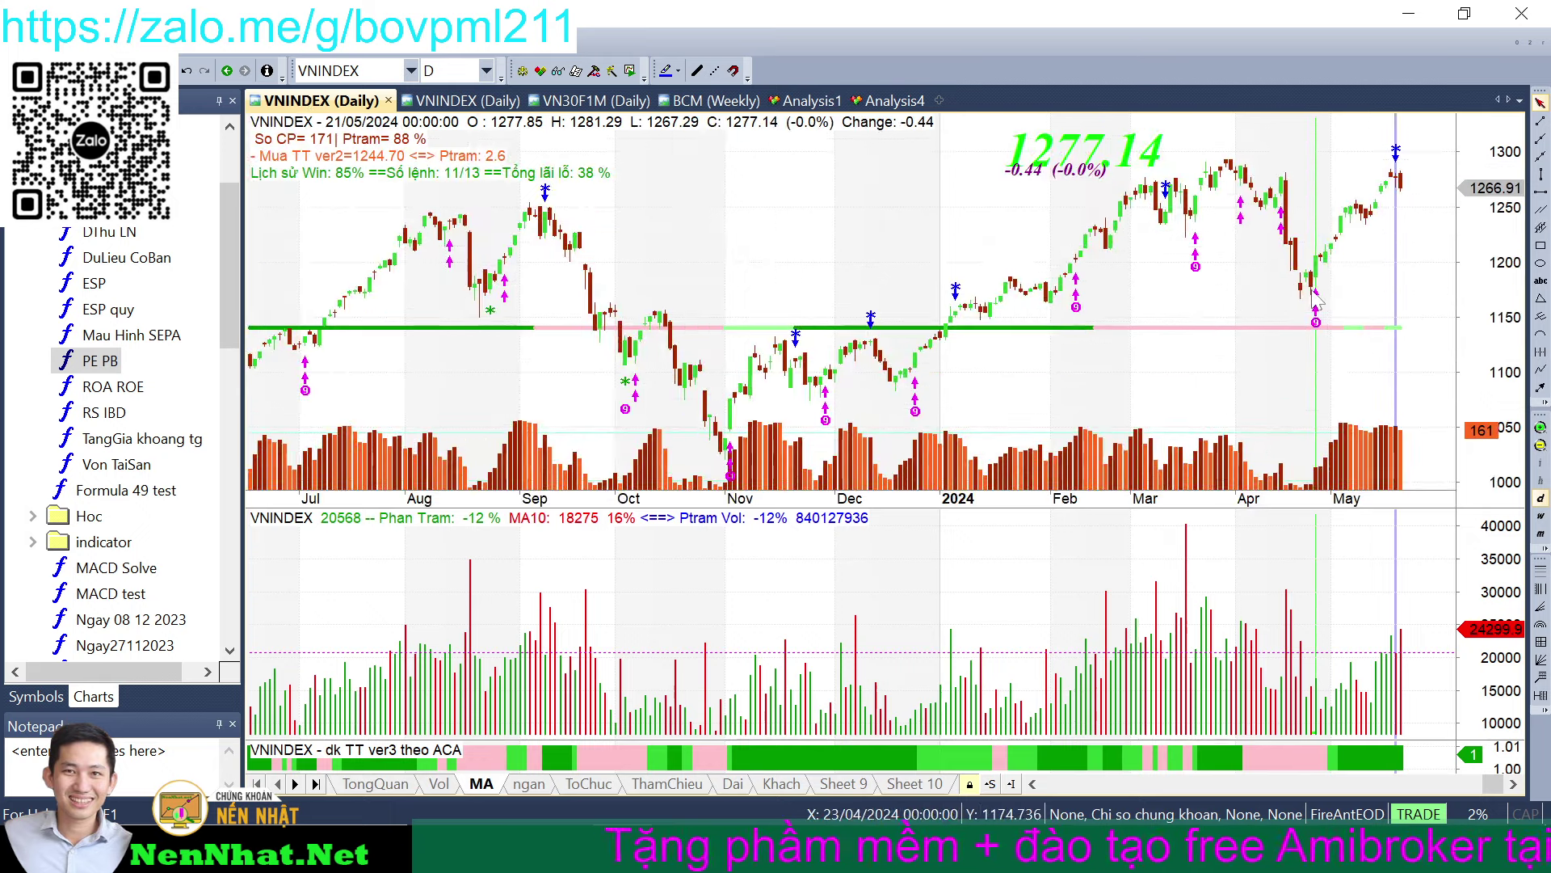
left_click(1321, 312)
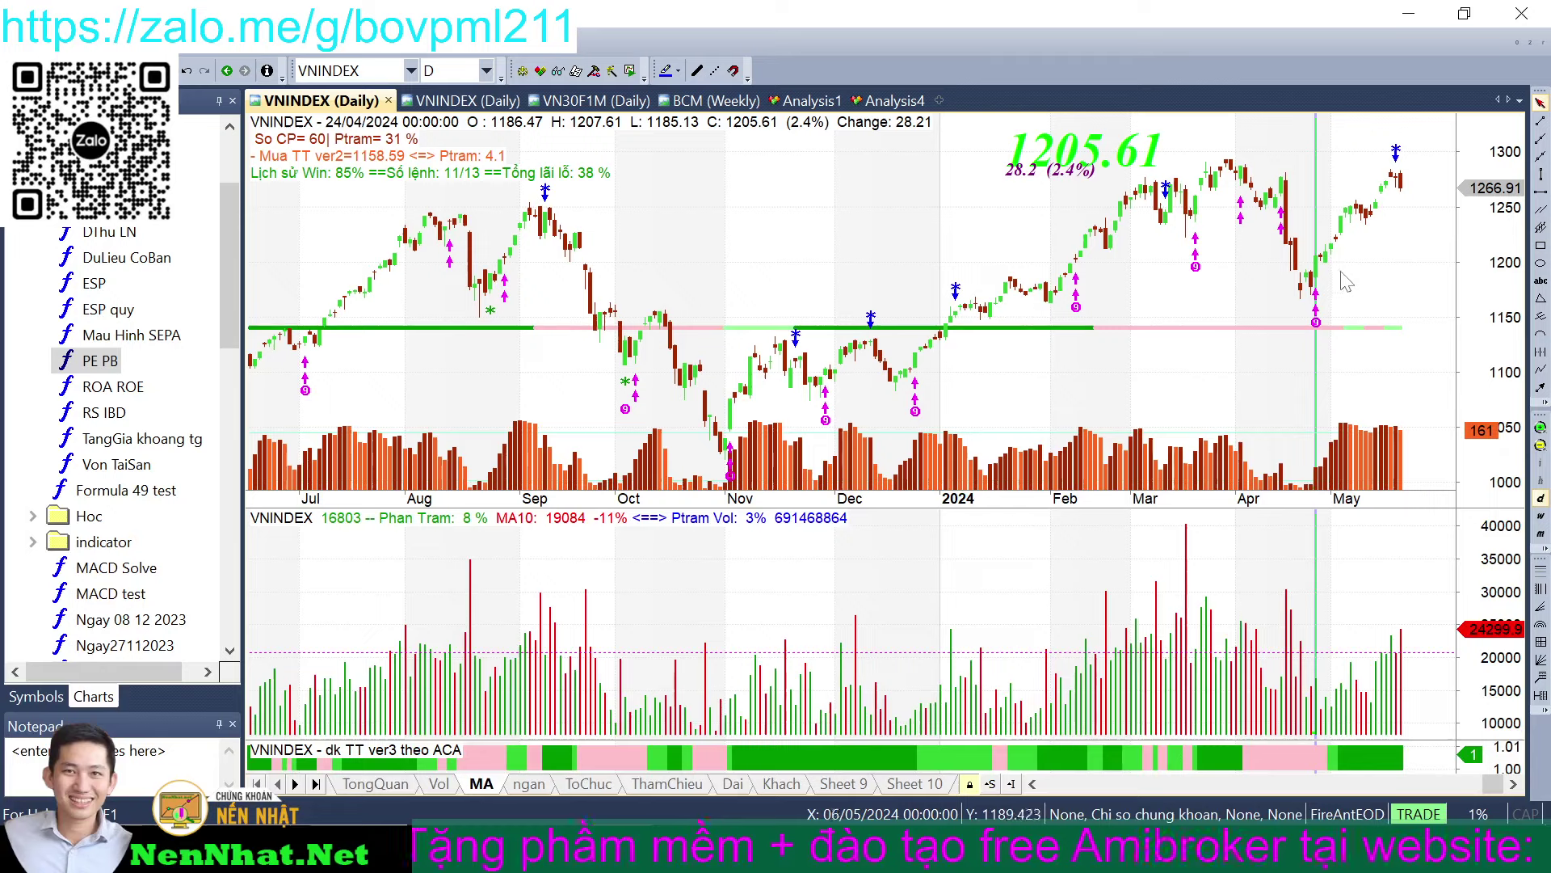
left_click(1398, 185)
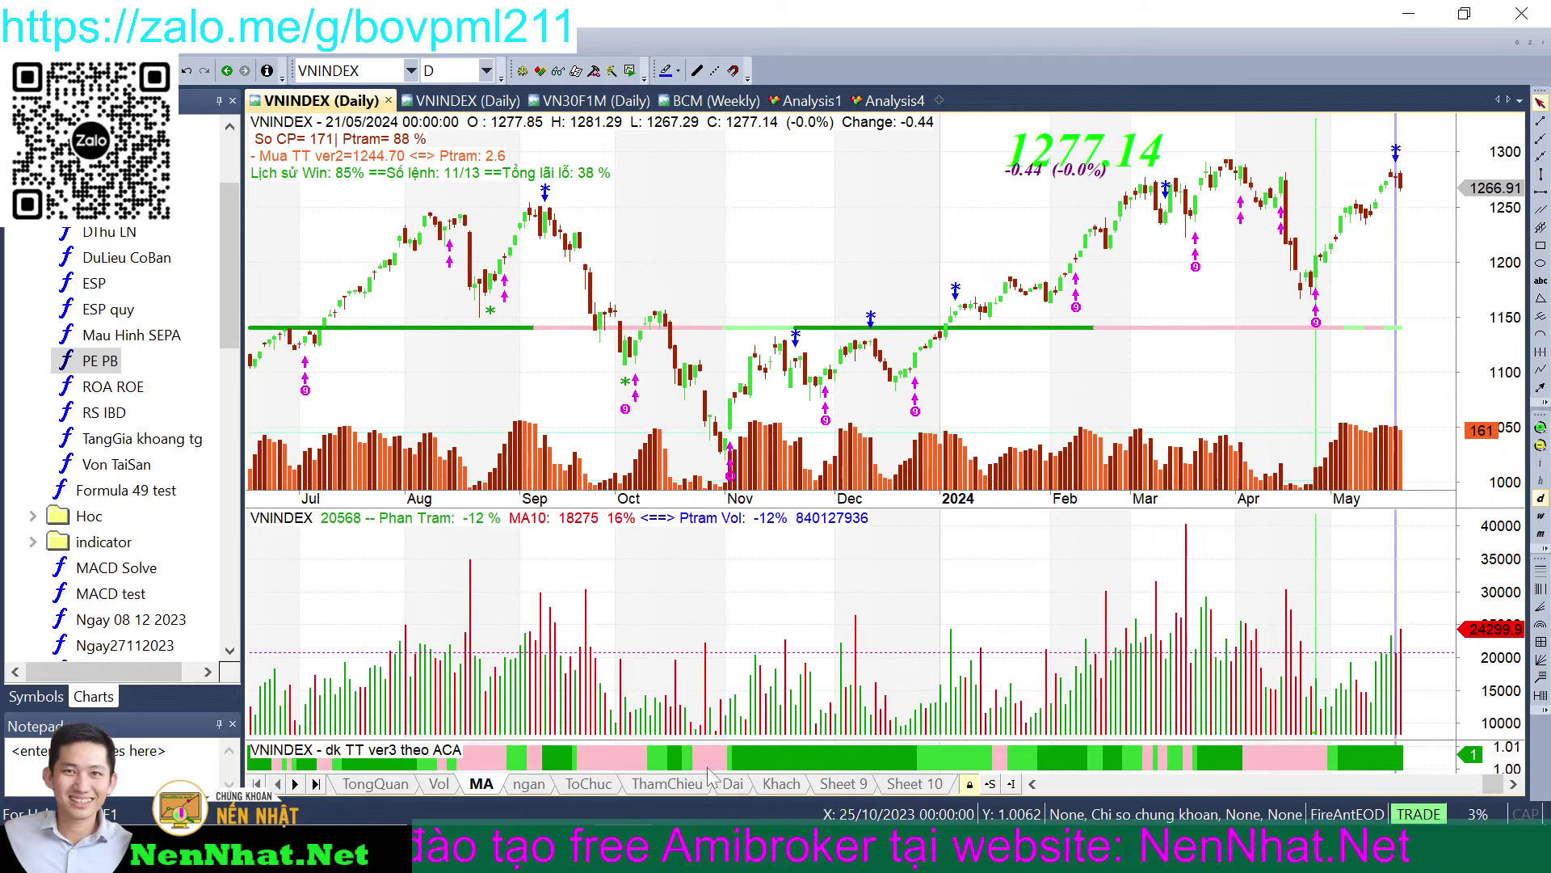
- Return to the Excel comparison table and compare the returns of the RS>90, Bắt đáy 2. NN and MACD rows
key("alt+Tab")
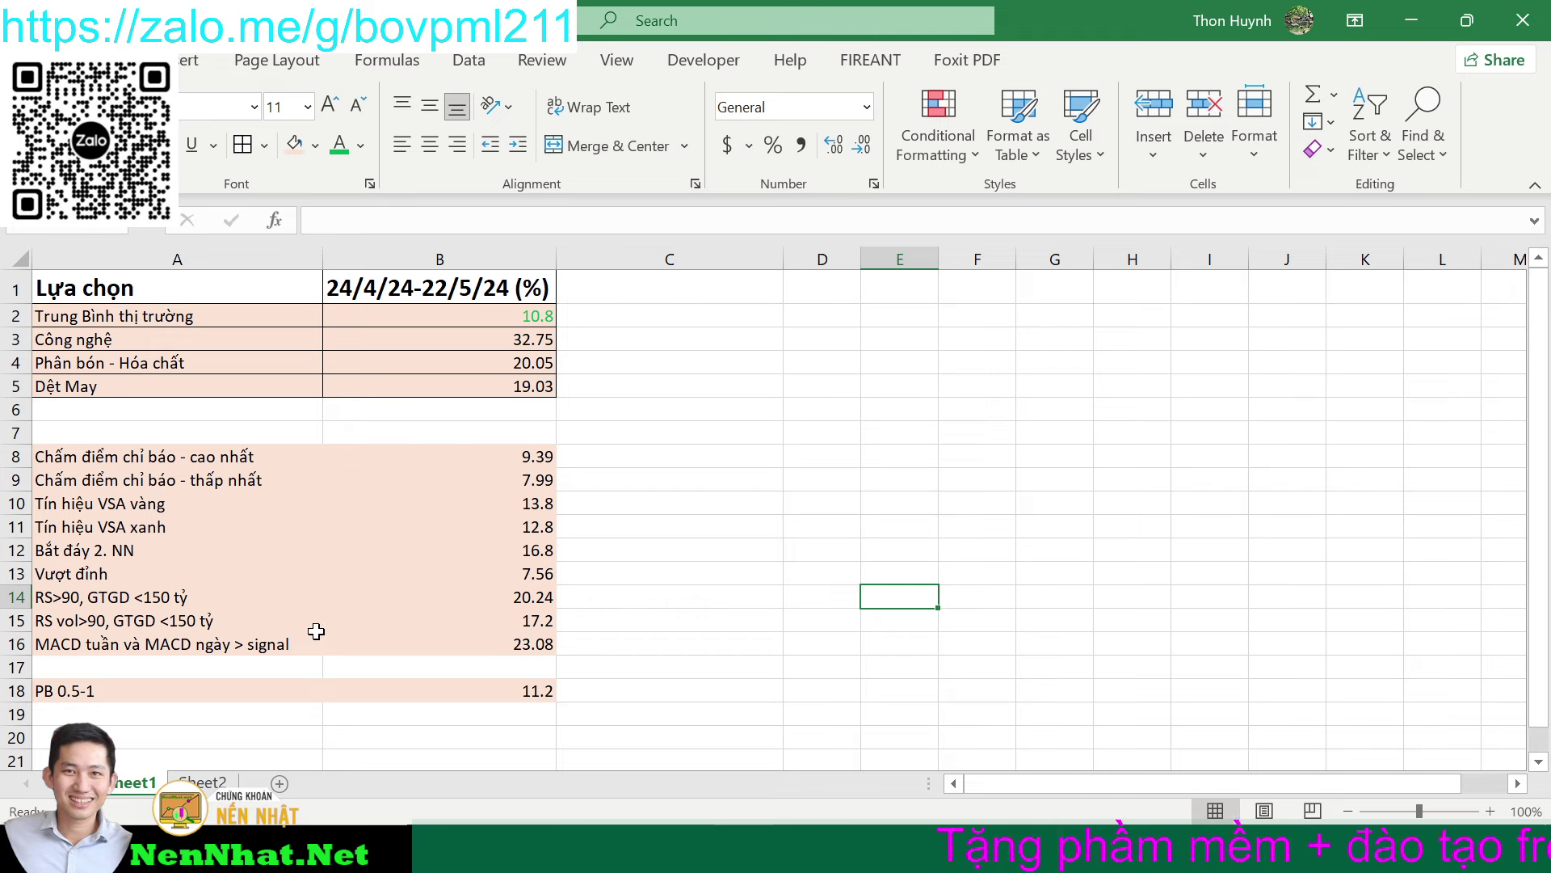
left_click(540, 599)
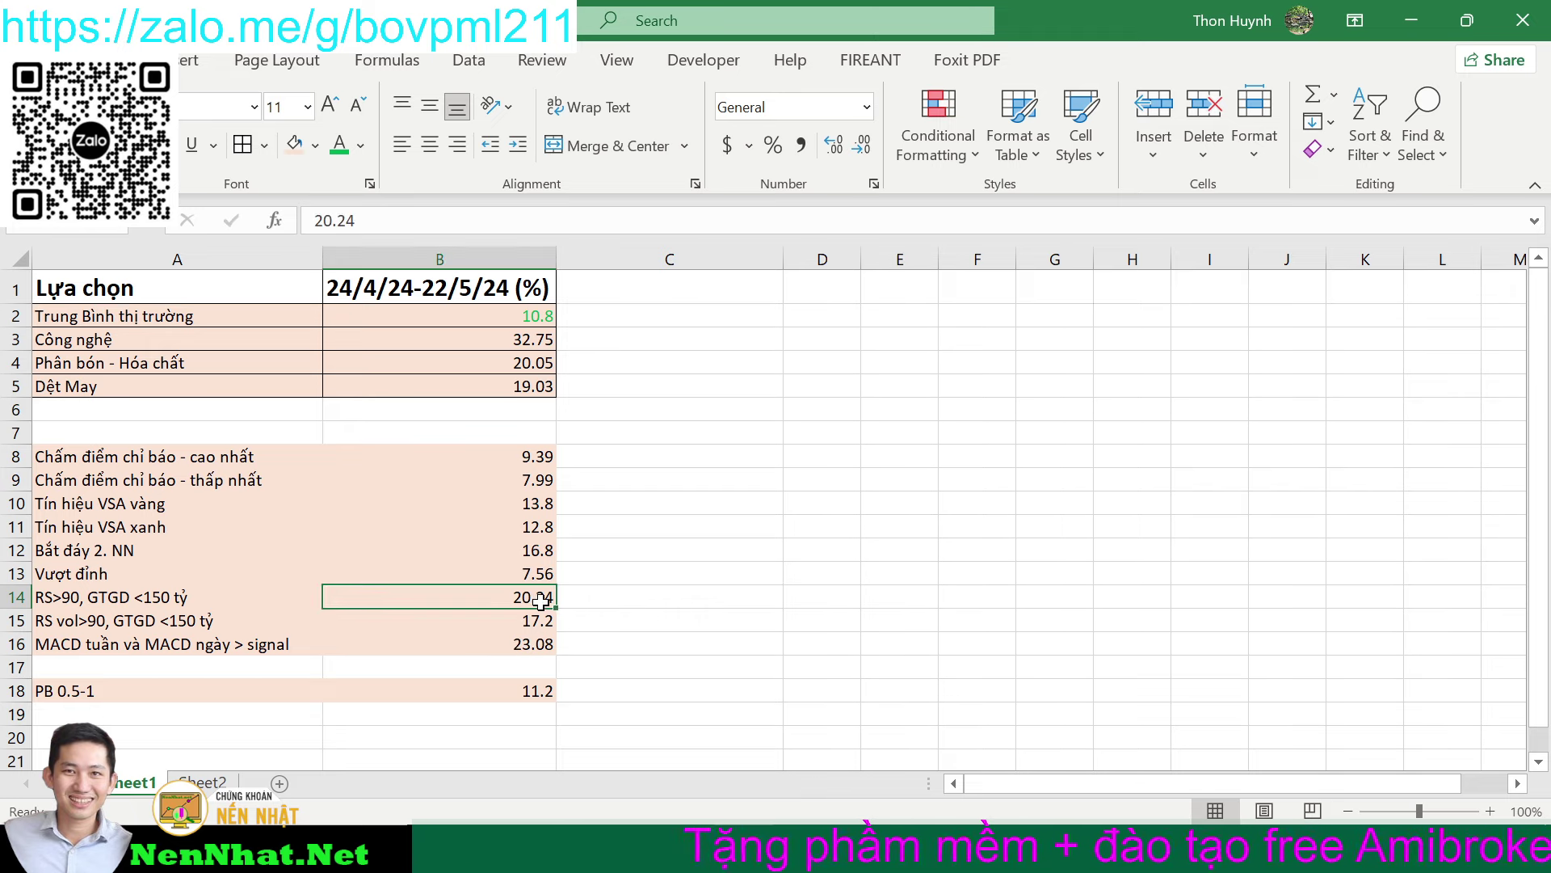
left_click(551, 551)
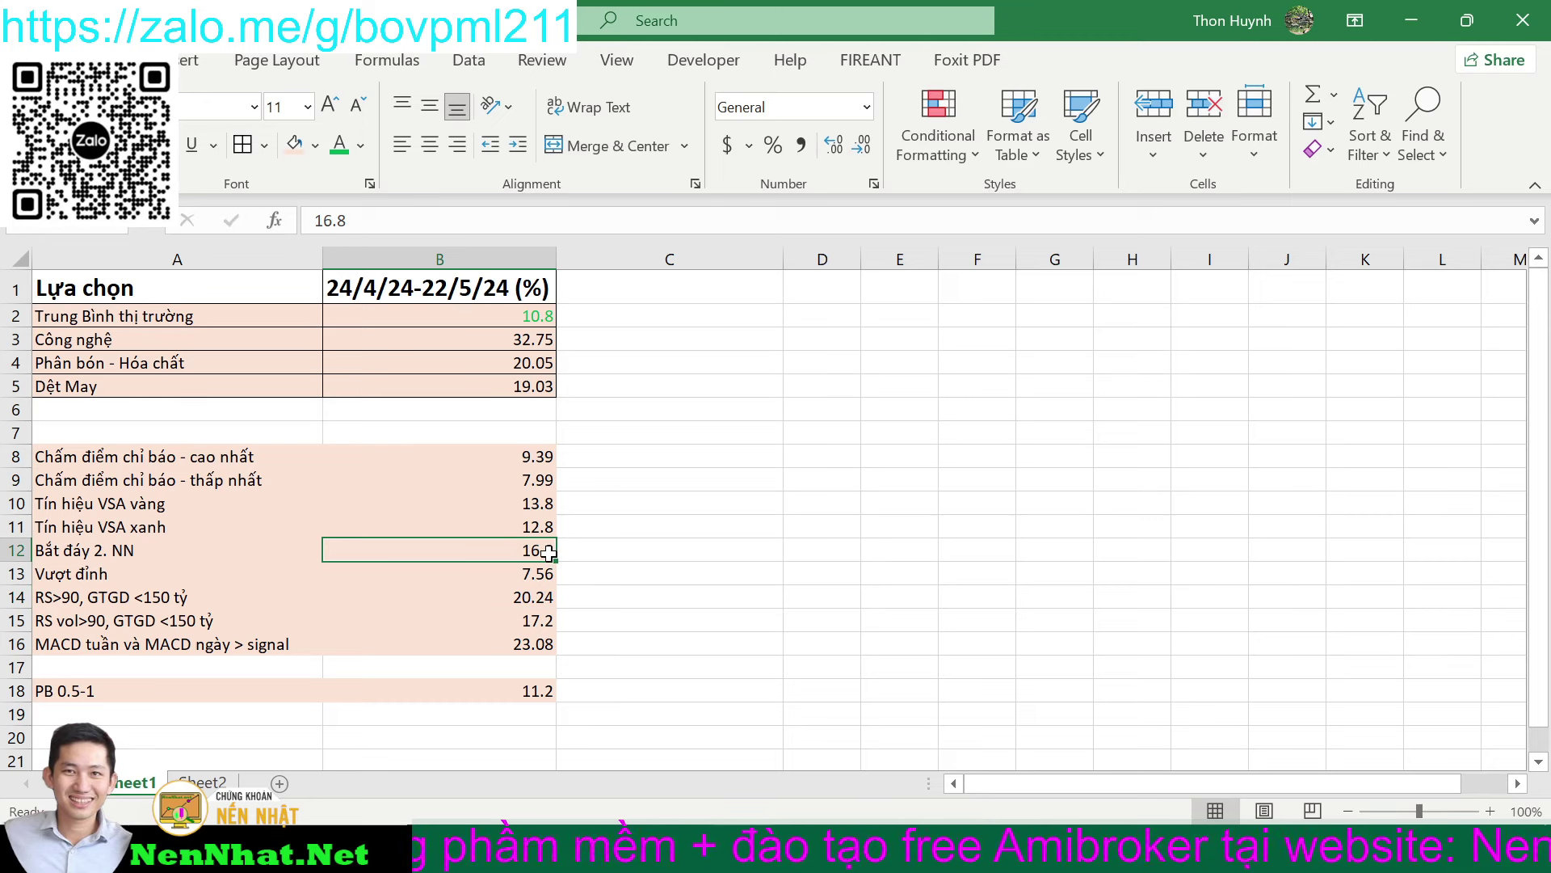
left_click(540, 644)
left_click(542, 599)
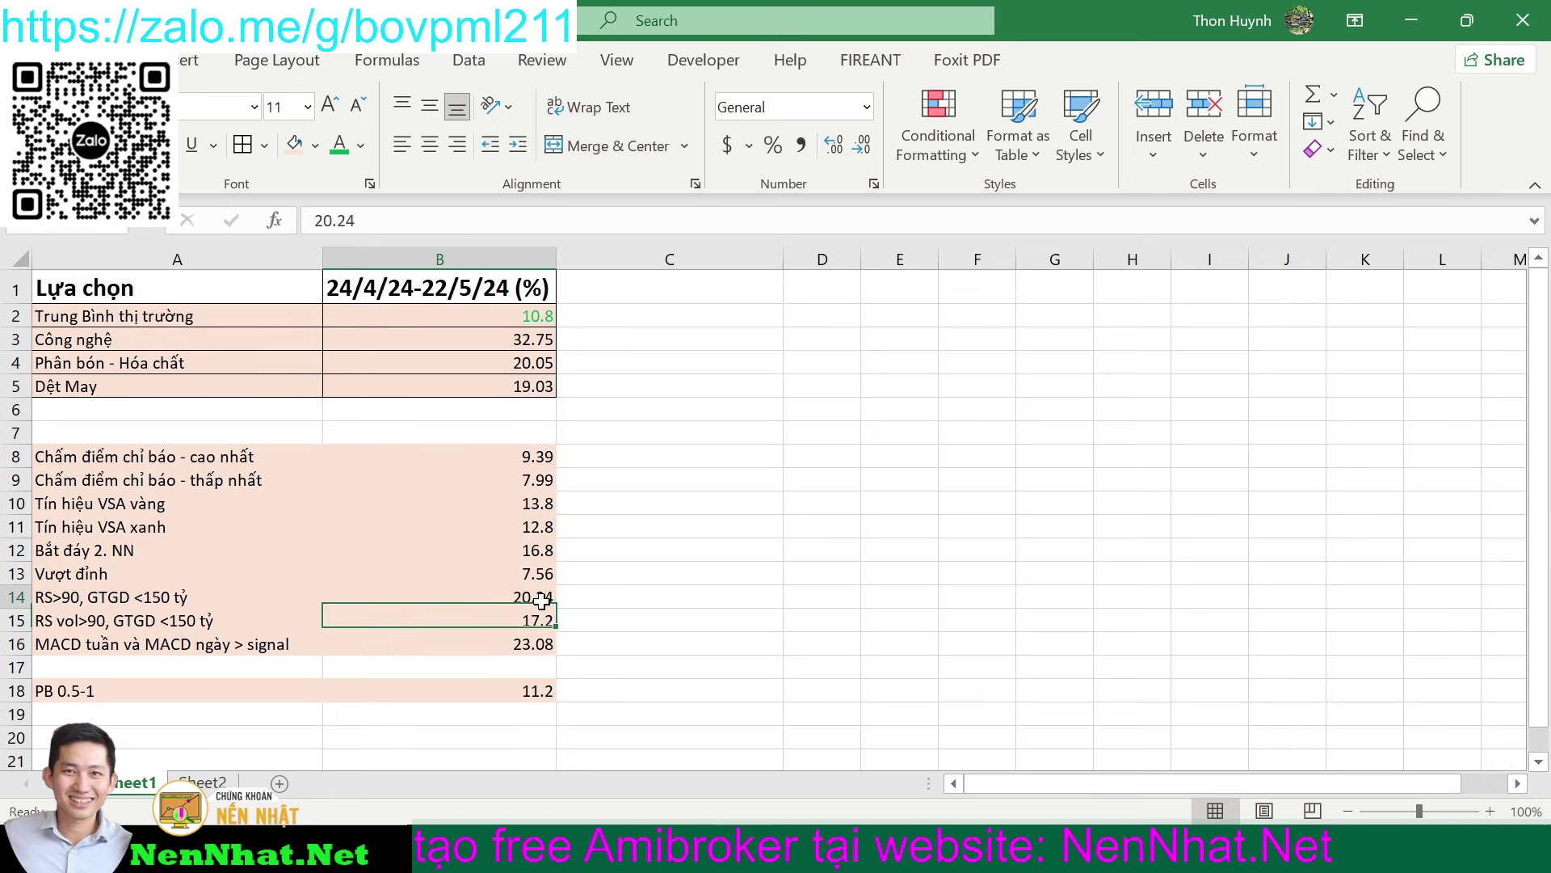